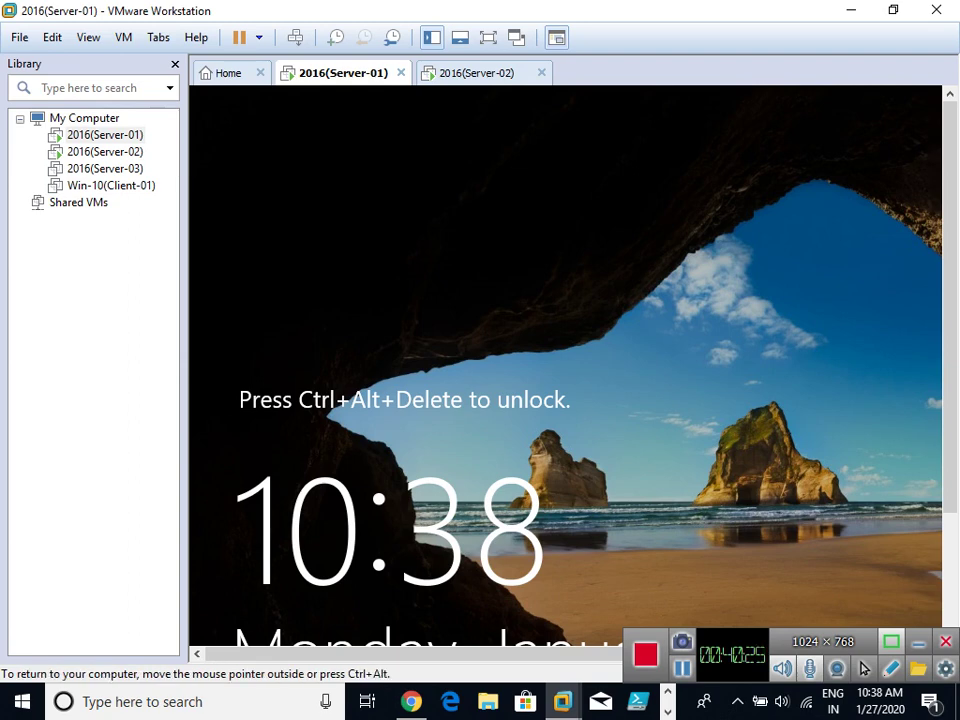
- Sign in to Server-01 as Administrator and maximize Server Manager on its AD DS/DNS Dashboard
key(ctrl+alt+Insert)
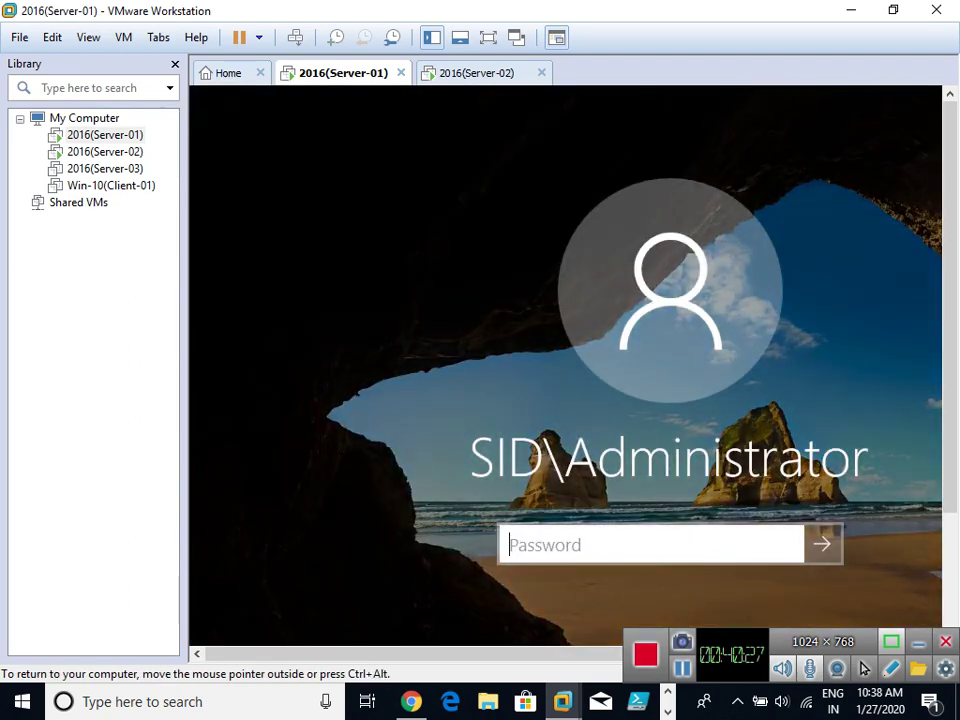
text(****)
key(Return)
key(ctrl+alt+Return)
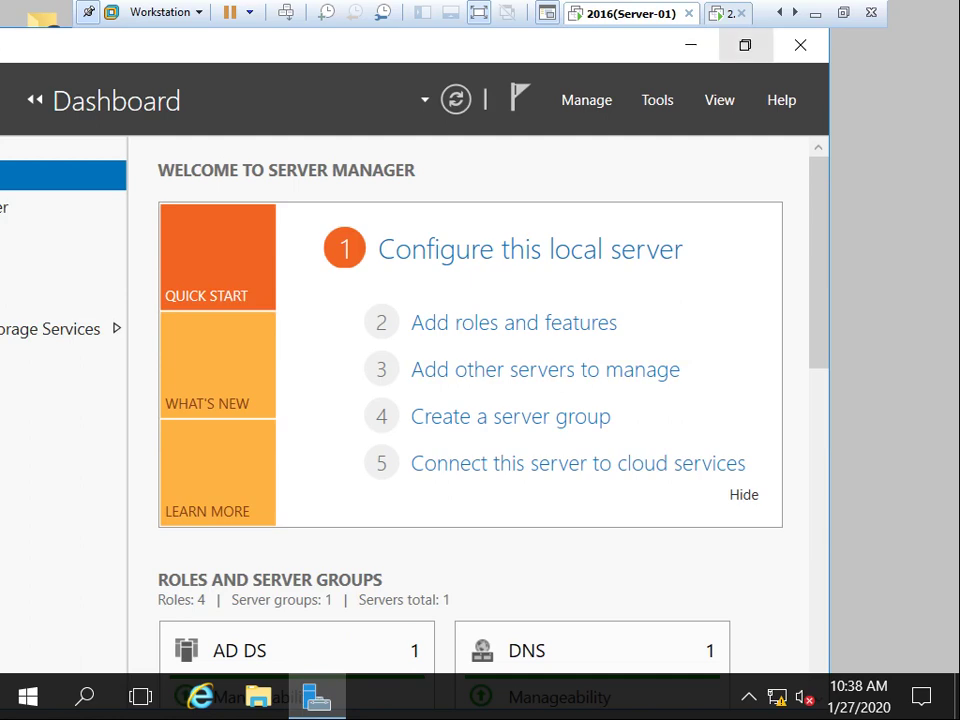
key(alt)
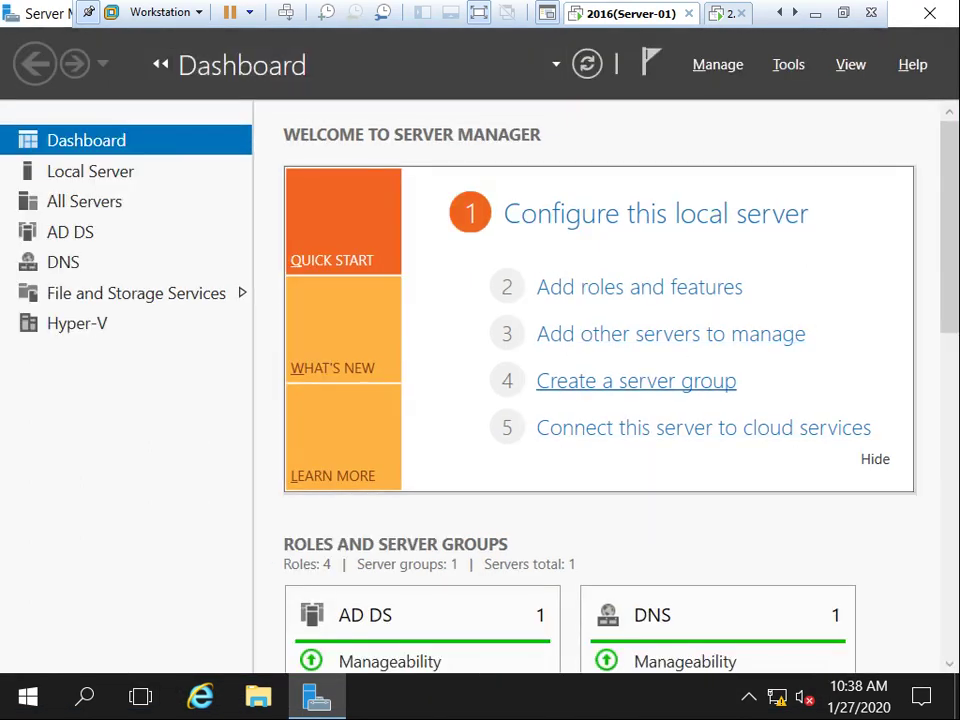
key(alt)
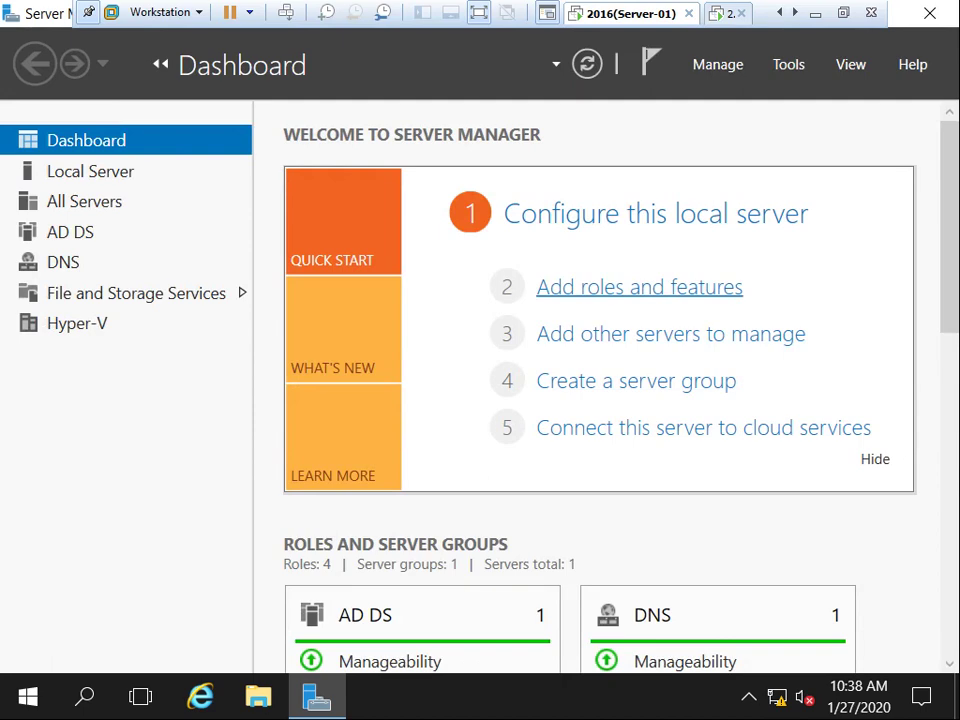
- Start a role-based Add Roles and Features install on Server-01 and tick DHCP Server
click(639, 287)
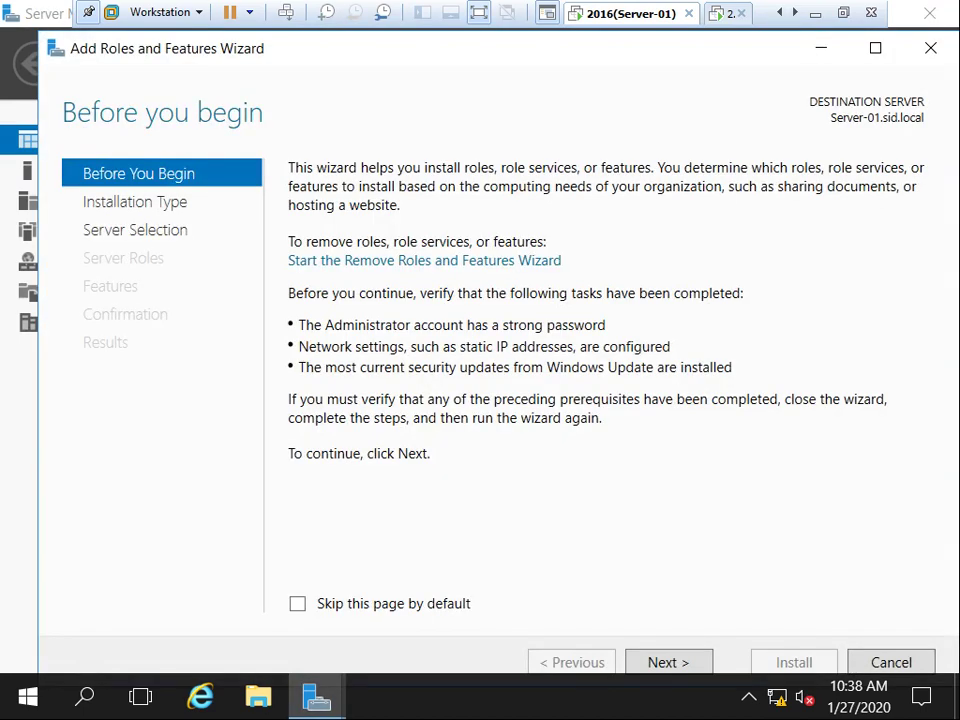
key(super+Up)
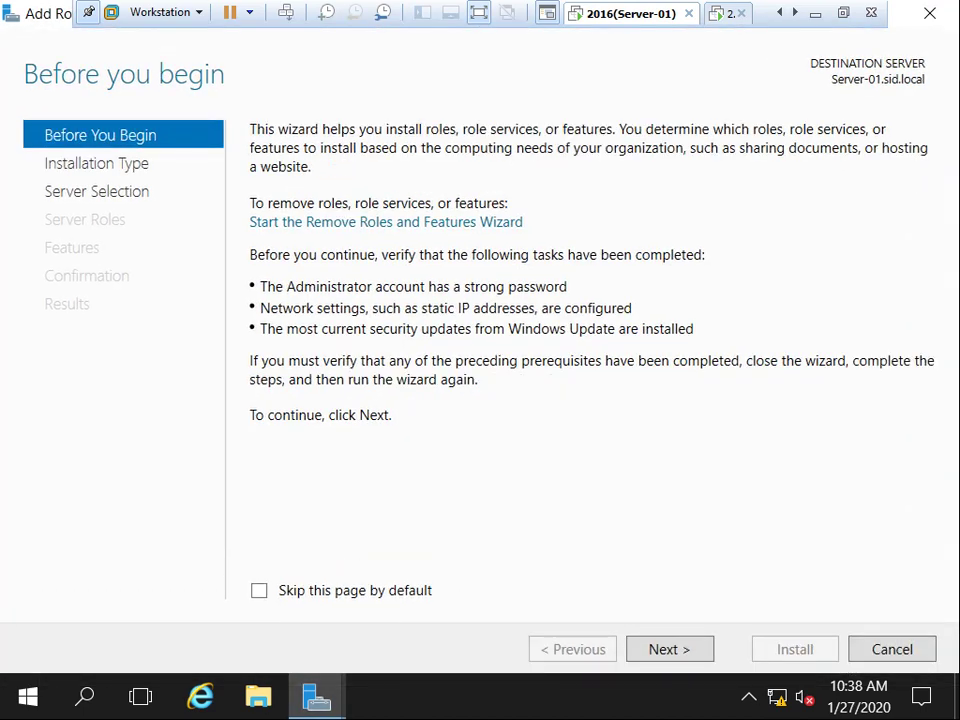
key(Return)
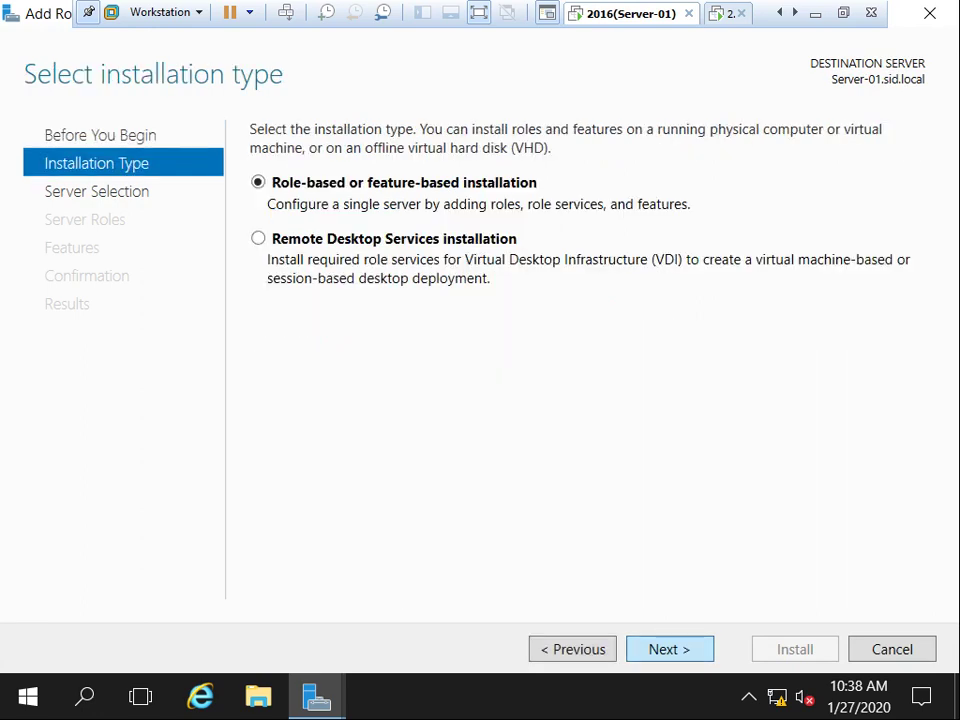
key(Return)
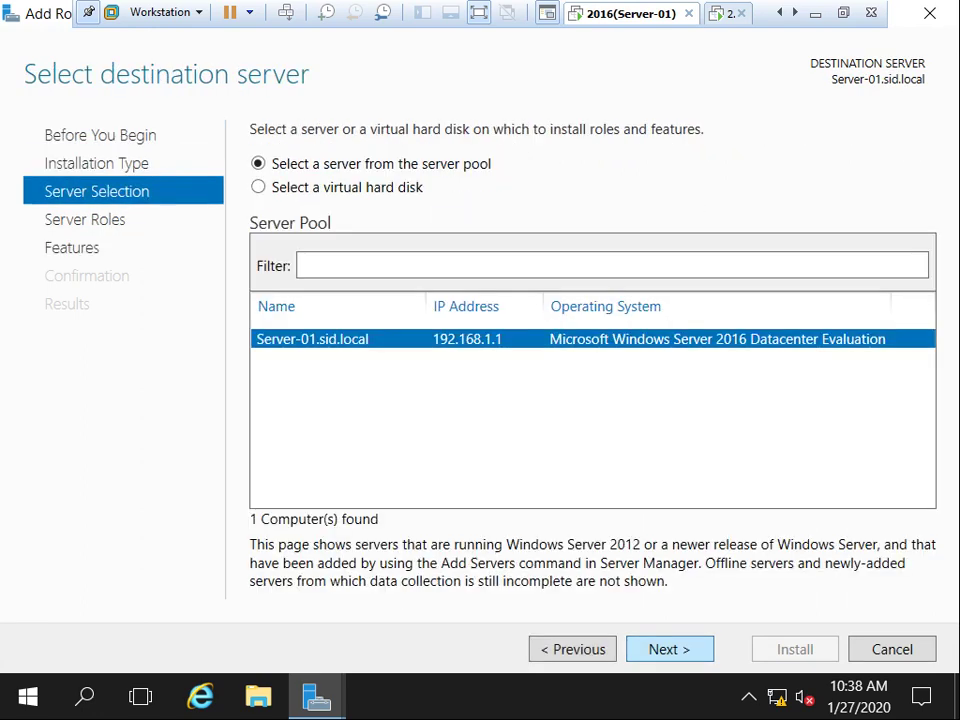
key(Return)
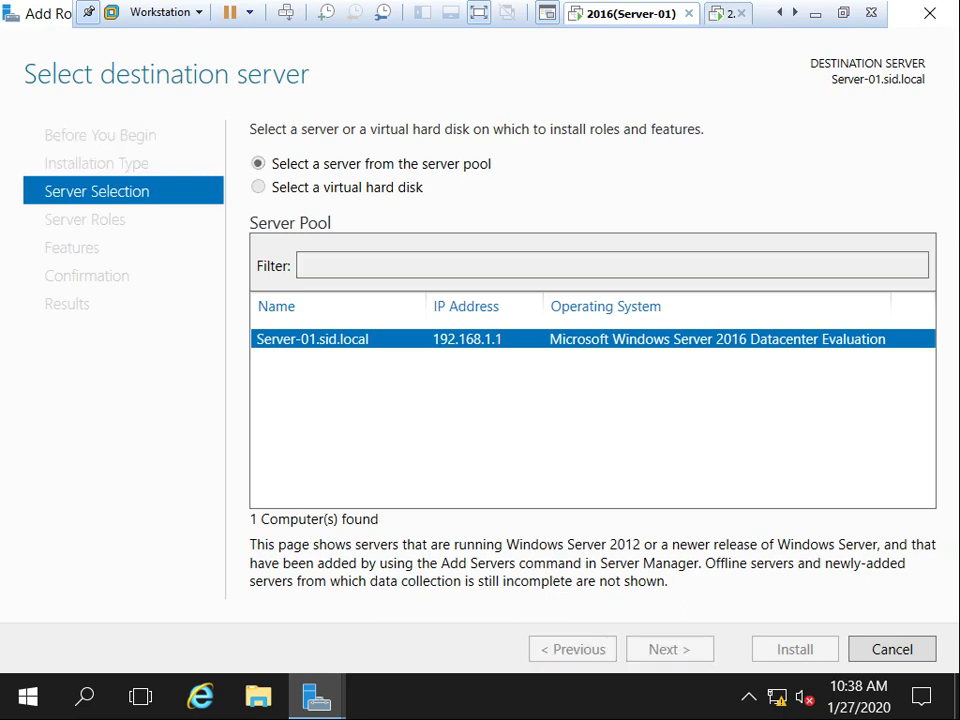
click(339, 313)
key(space)
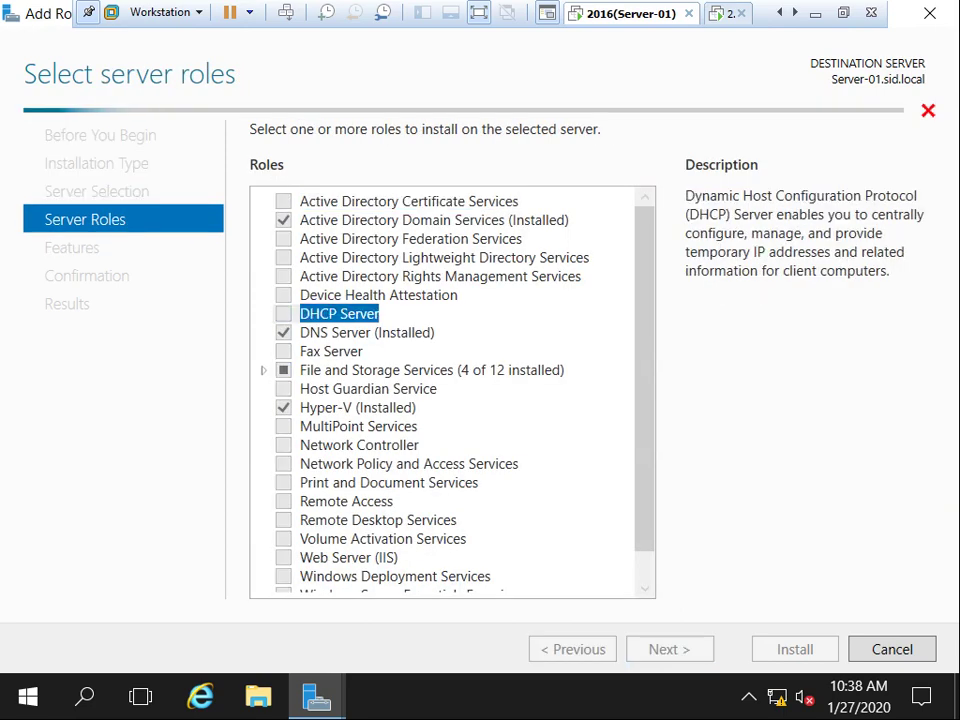
- Include the DHCP management tools, allow automatic restarts, begin installing, and go to the host desktop
key(Return)
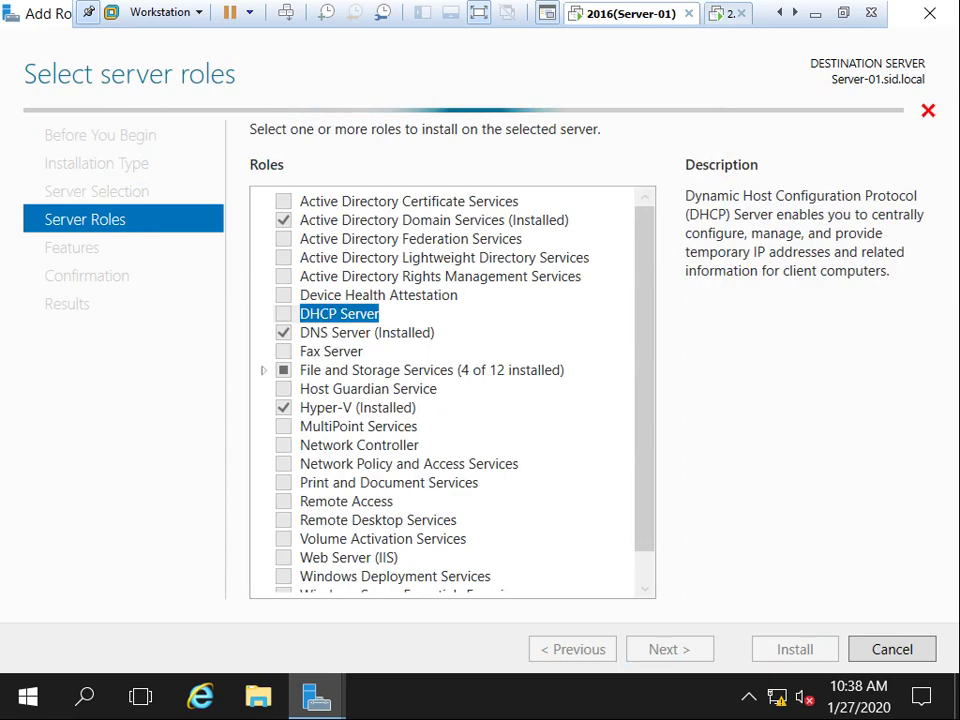
key(Return)
key(Return)
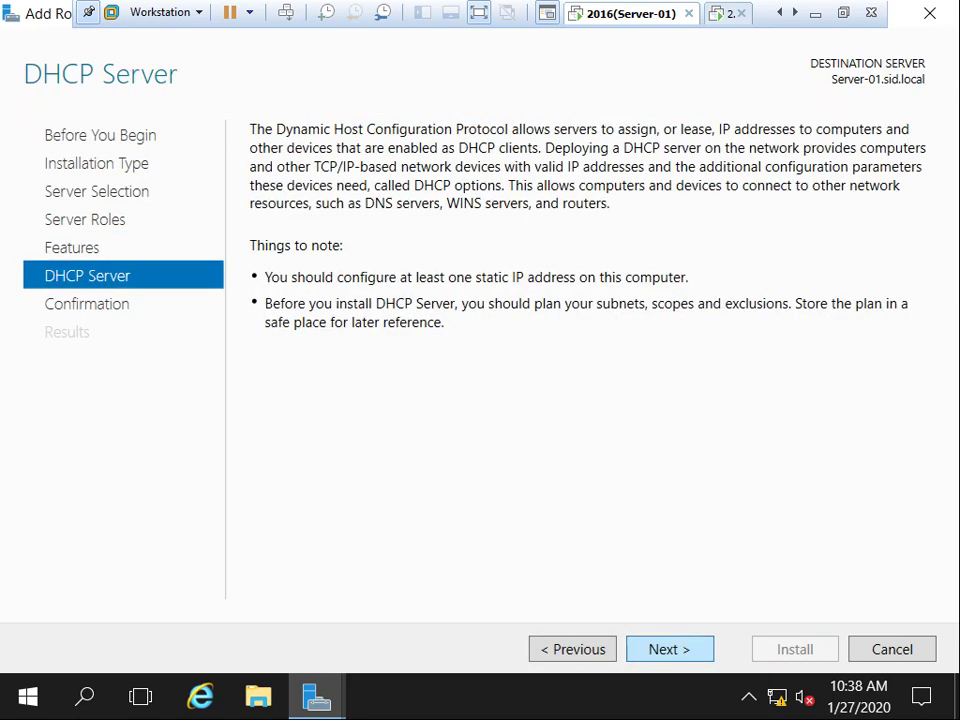
key(Return)
key(space)
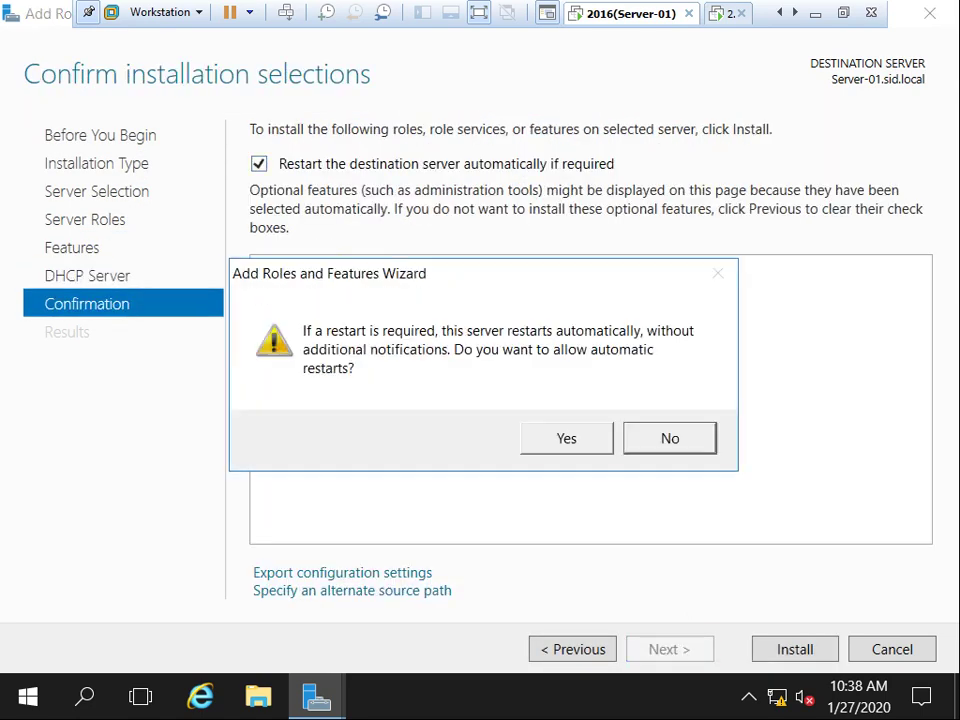
key(Return)
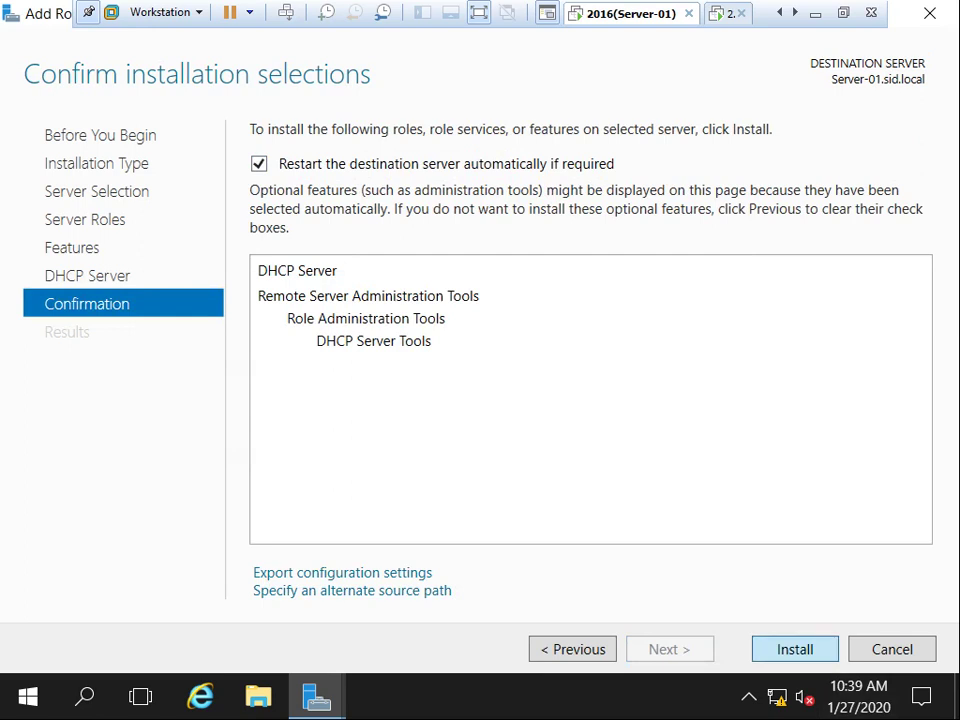
key(Return)
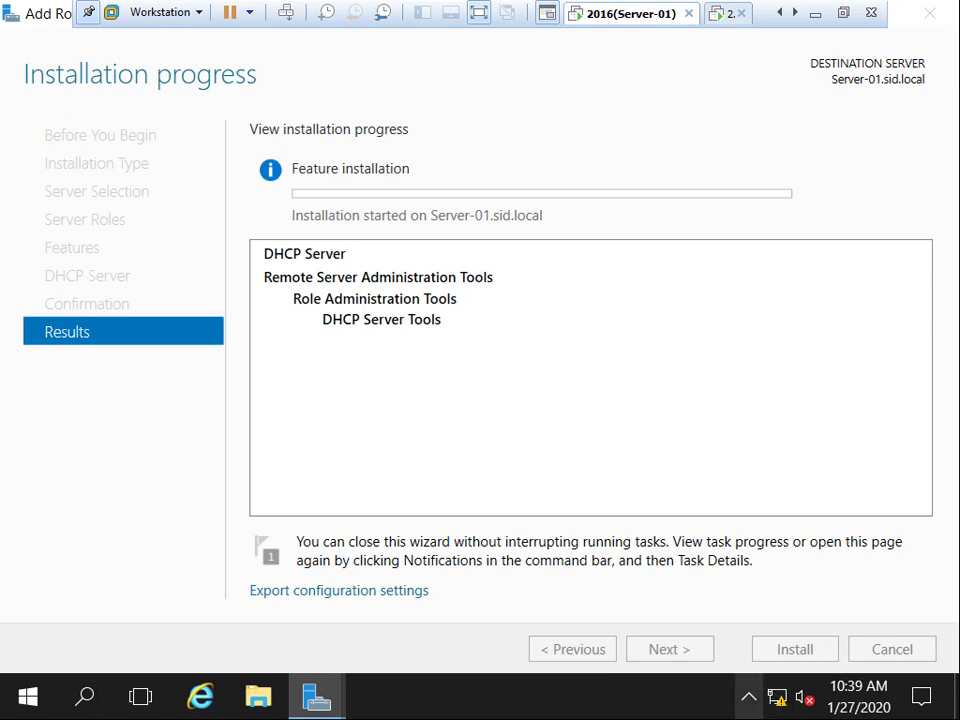
key(super+d)
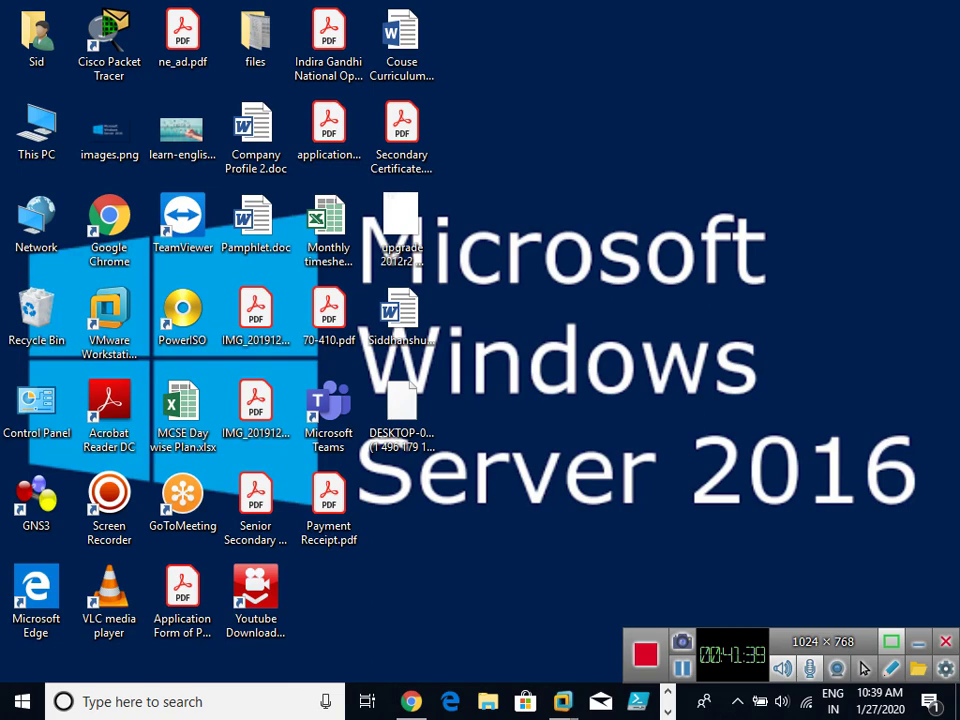
- Refresh the Windows 10 host desktop twice from its shortcut menu
right_click(584, 76)
click(612, 131)
right_click(589, 98)
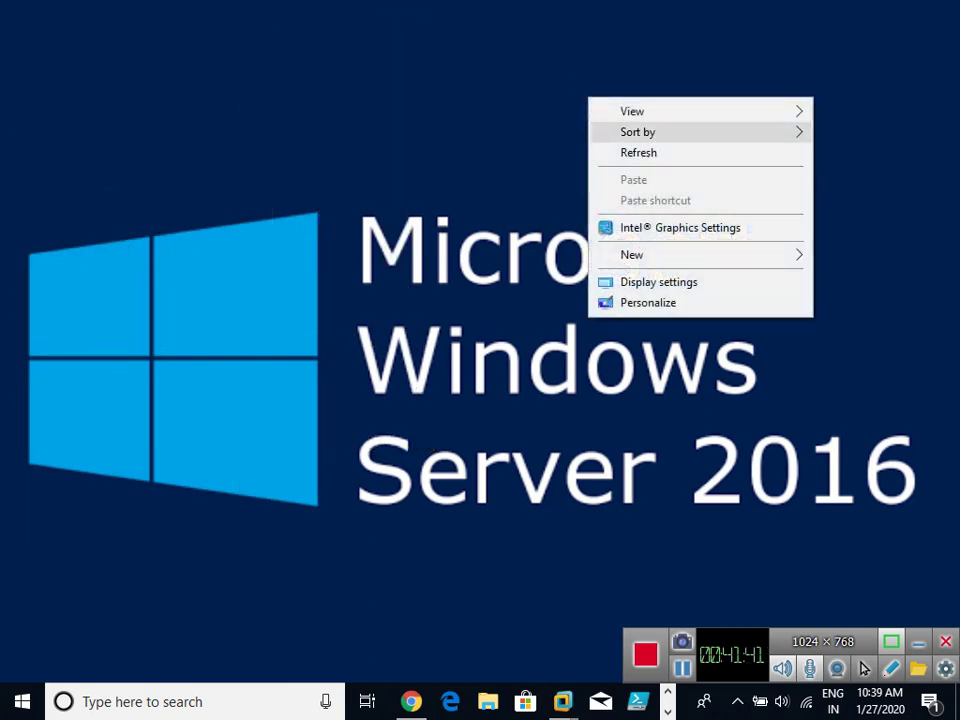
click(638, 152)
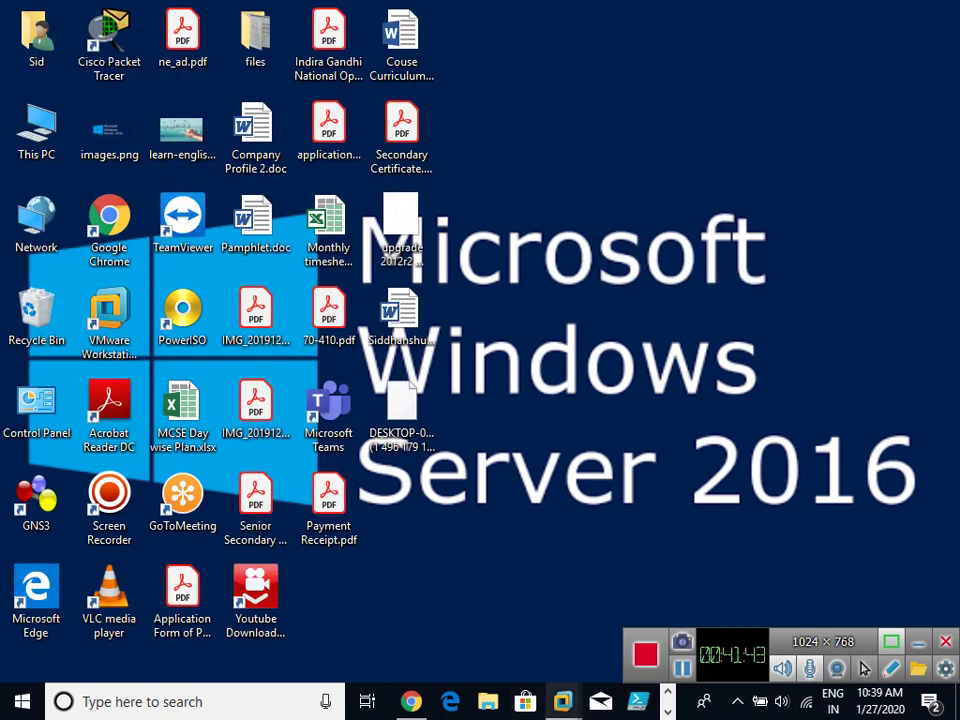
- Return to the 2016(Server-01) virtual machine full-screen via the VMware taskbar preview
mouse_move(563, 701)
click(560, 570)
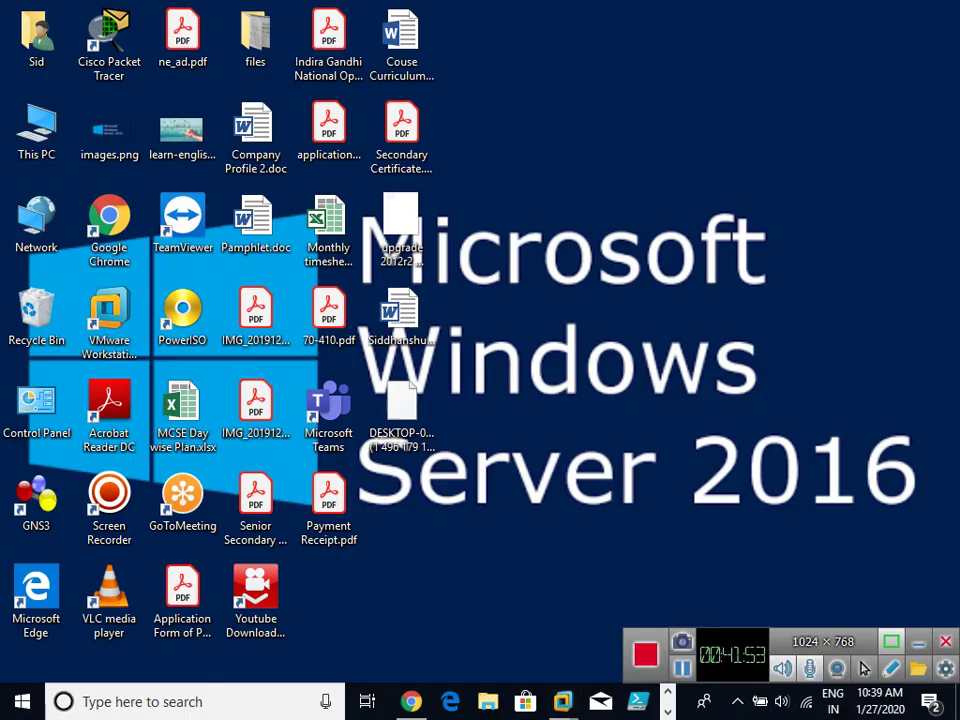
mouse_move(563, 701)
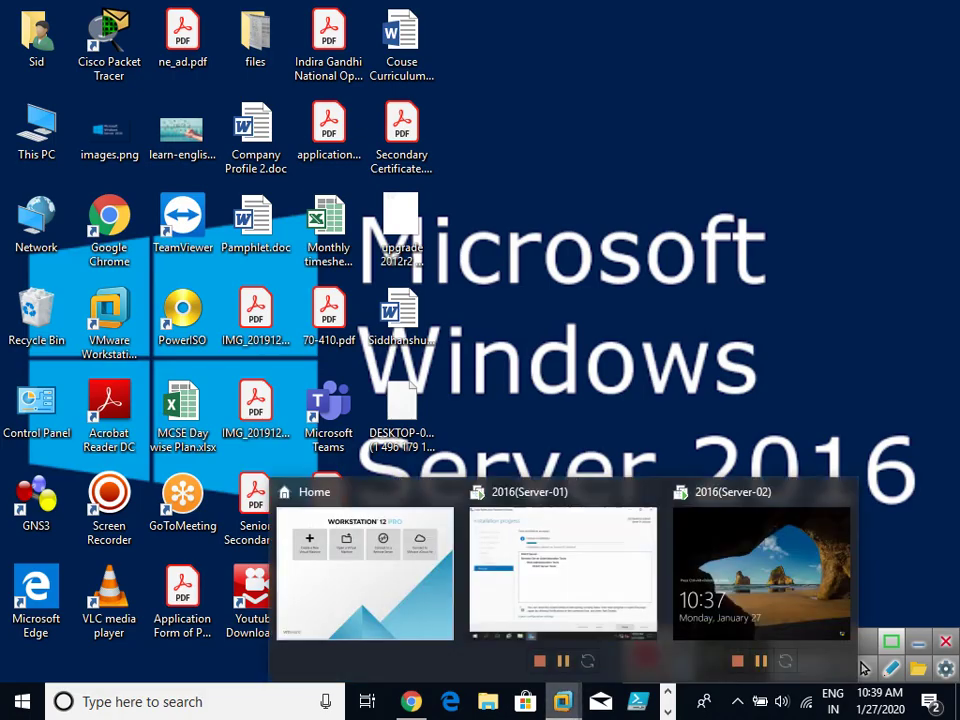
click(560, 568)
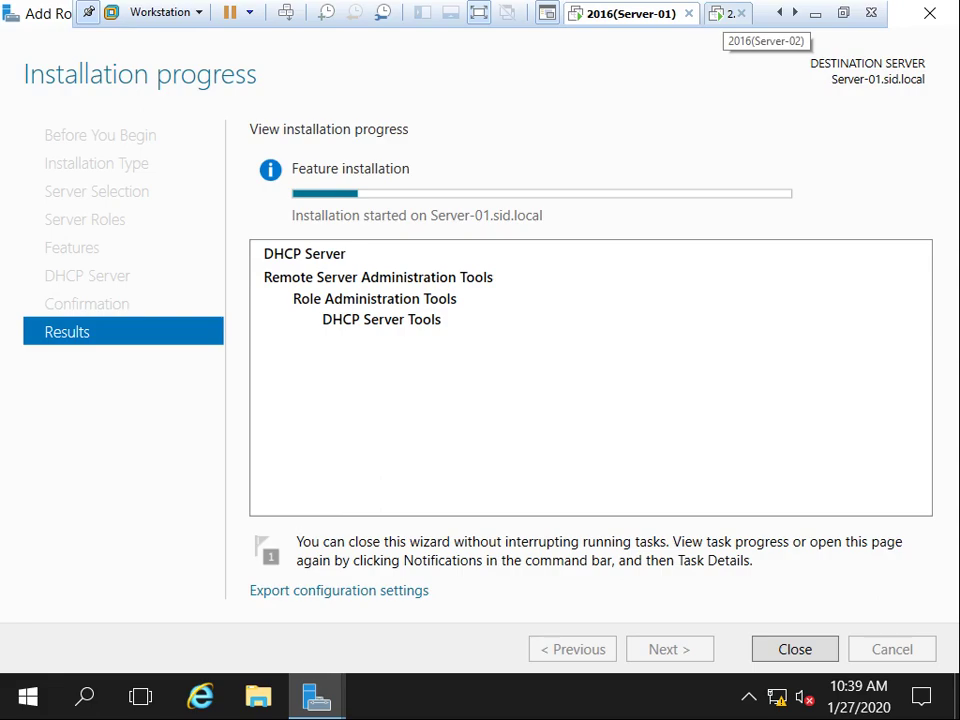
- Check Server-02's lock screen, then go back to Server-01 for the DHCP post-install wizard
click(727, 13)
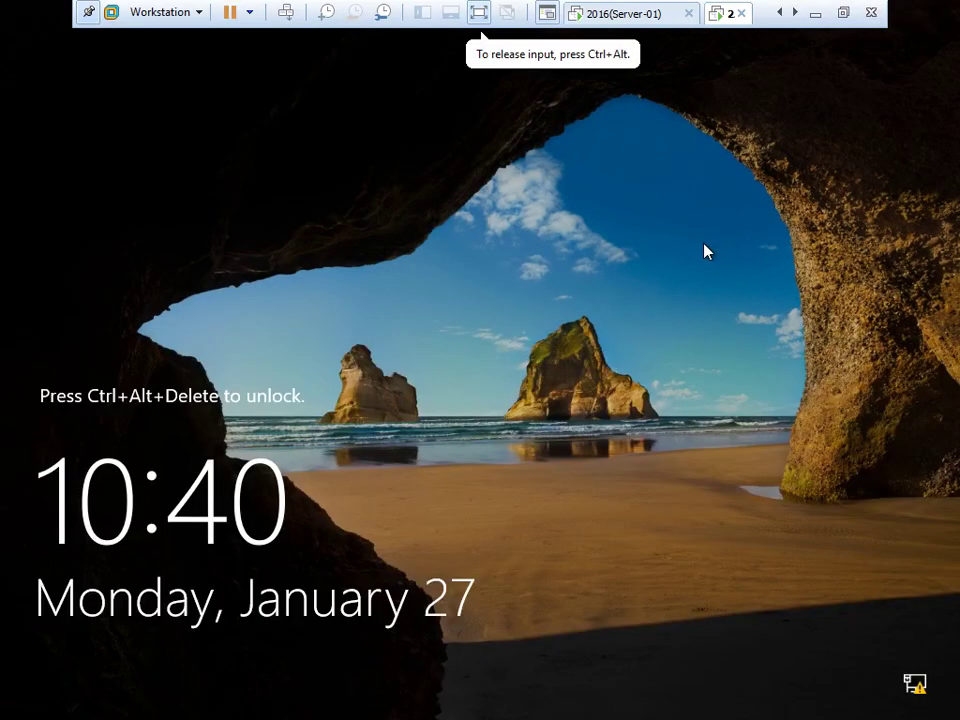
click(620, 13)
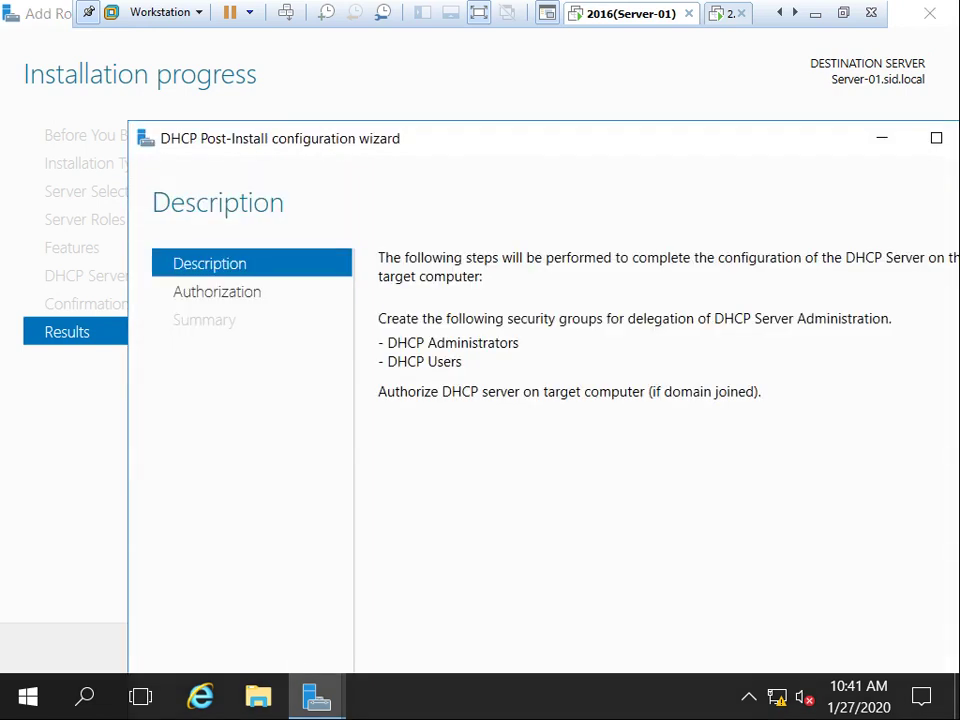
- Commit DHCP post-install setup with the current user's credentials, creating security groups and authorizing the server
drag(448, 145, 422, 75)
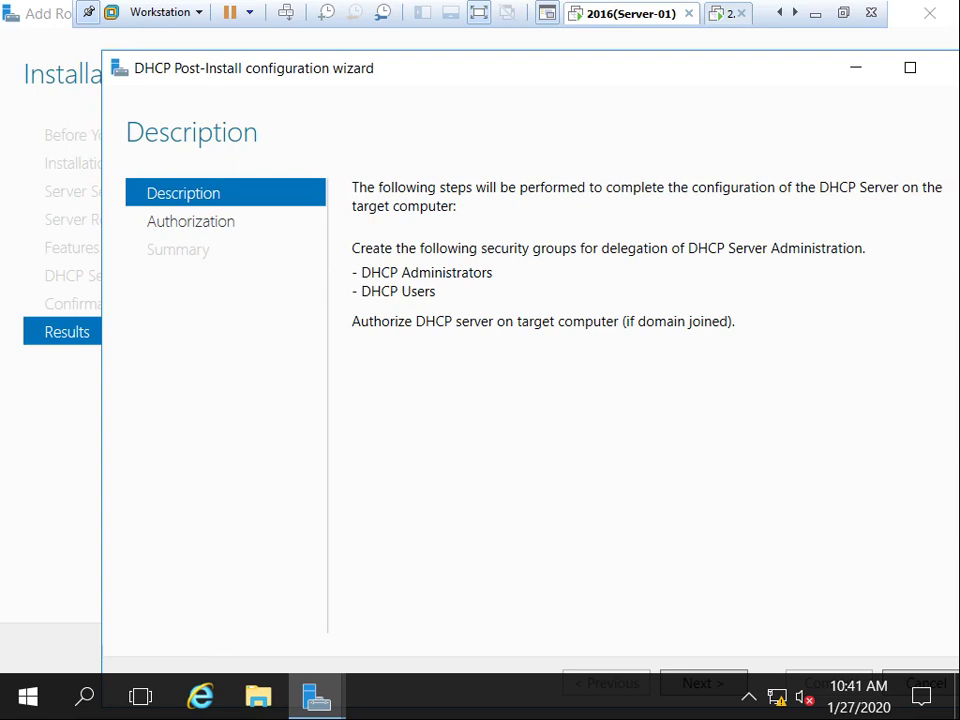
key(super+Up)
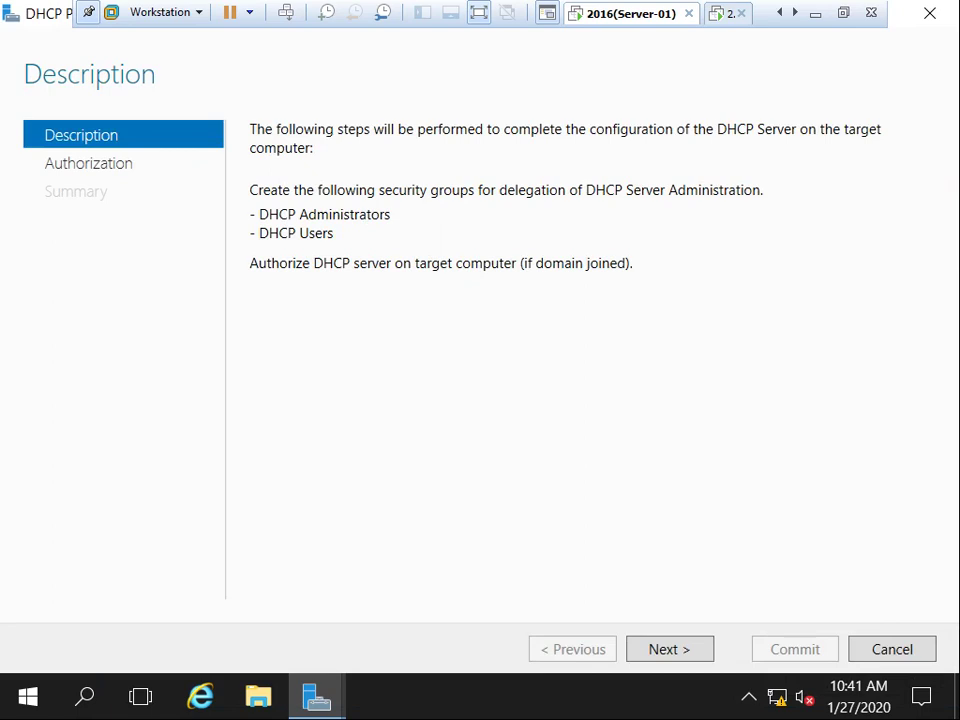
click(669, 649)
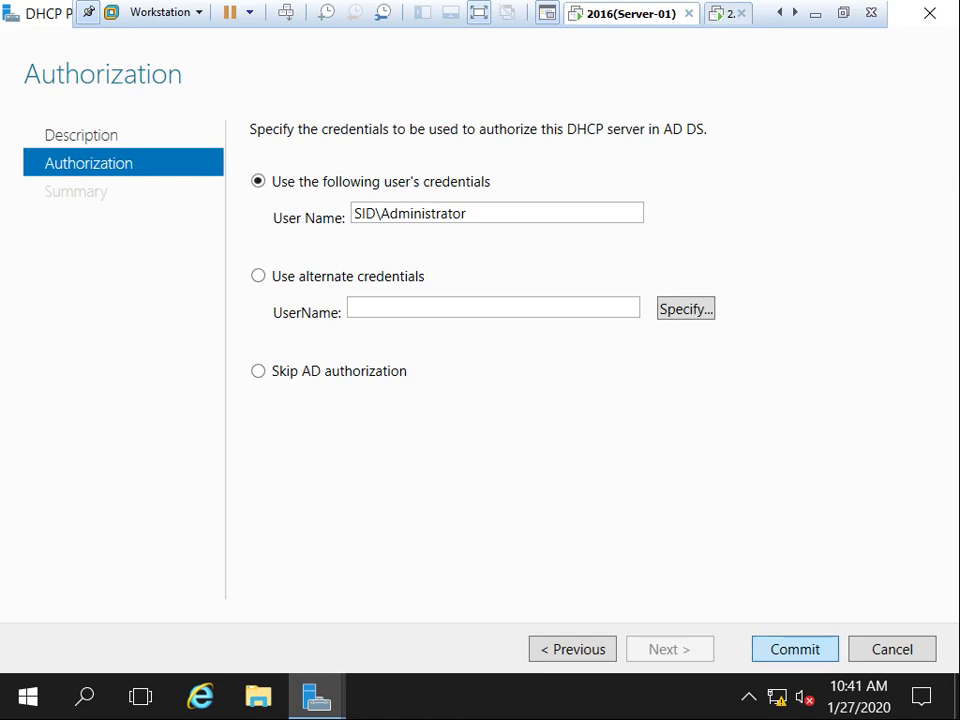
key(Return)
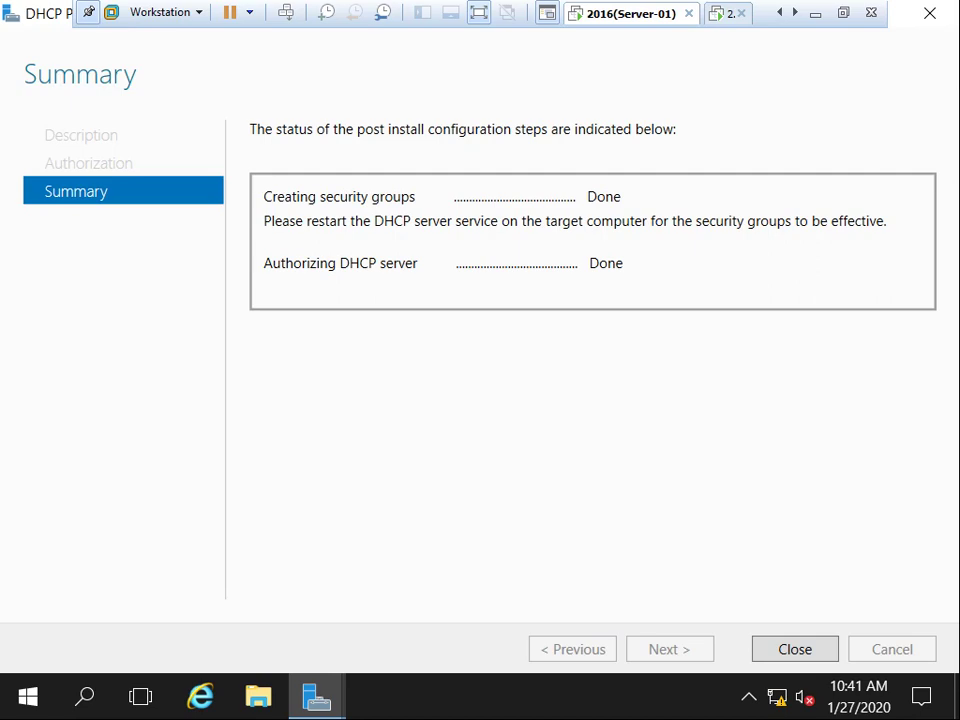
key(Return)
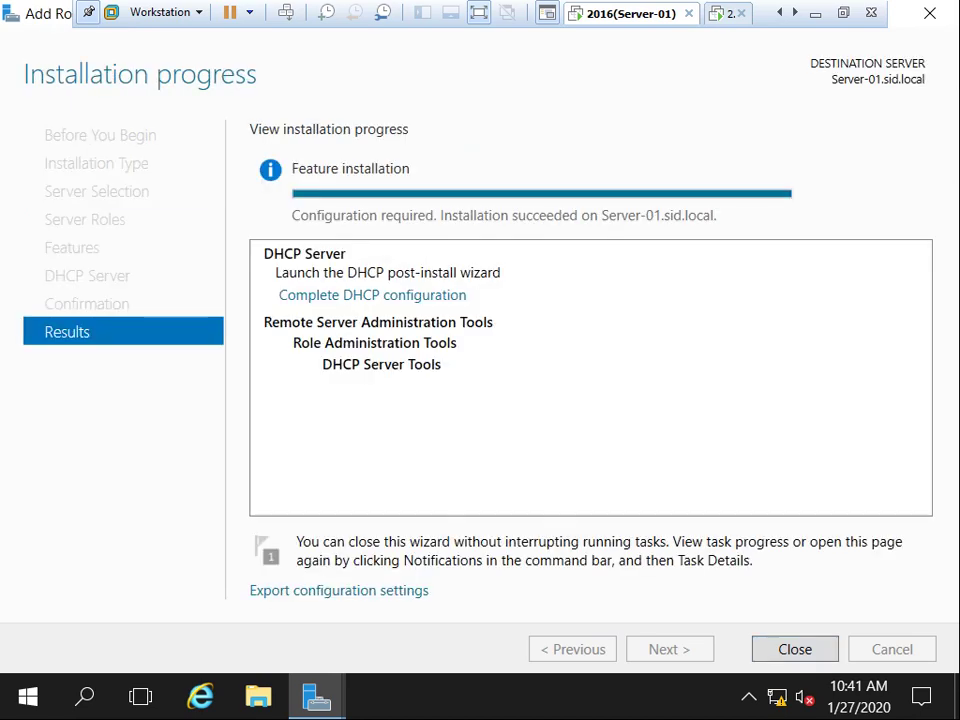
- Close the install results and open the DHCP console from Tools, maximized
key(Return)
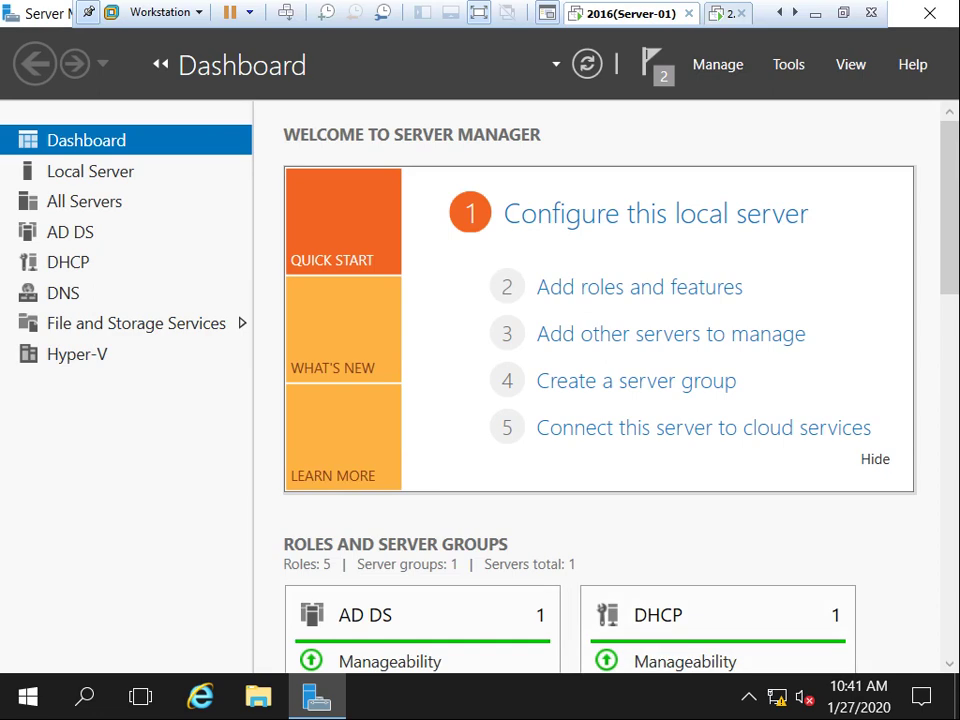
click(788, 64)
click(788, 64)
click(788, 64)
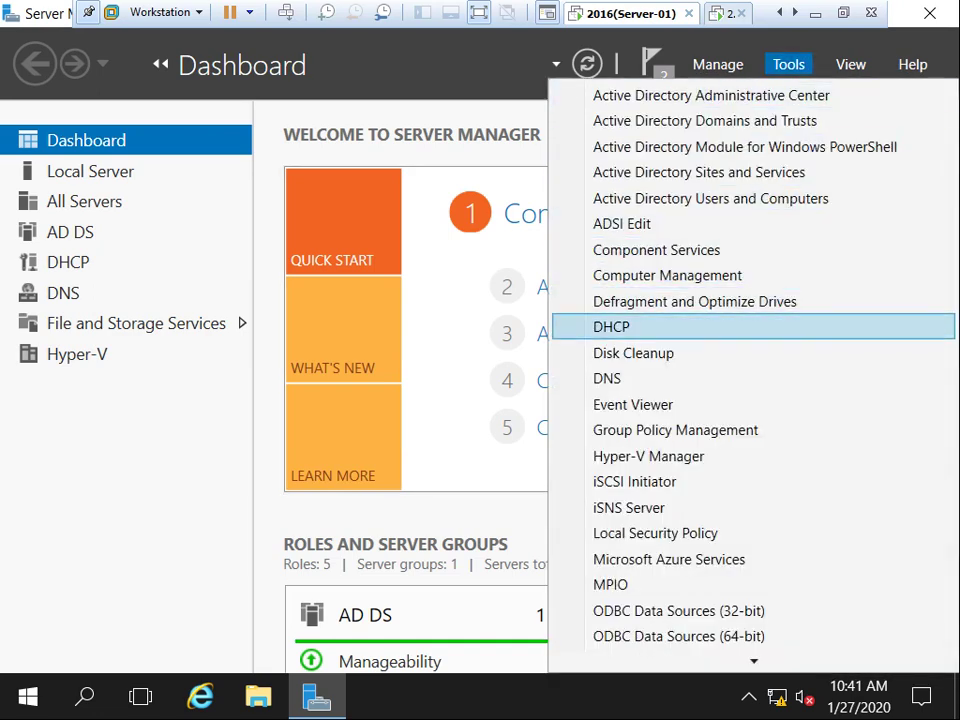
click(650, 328)
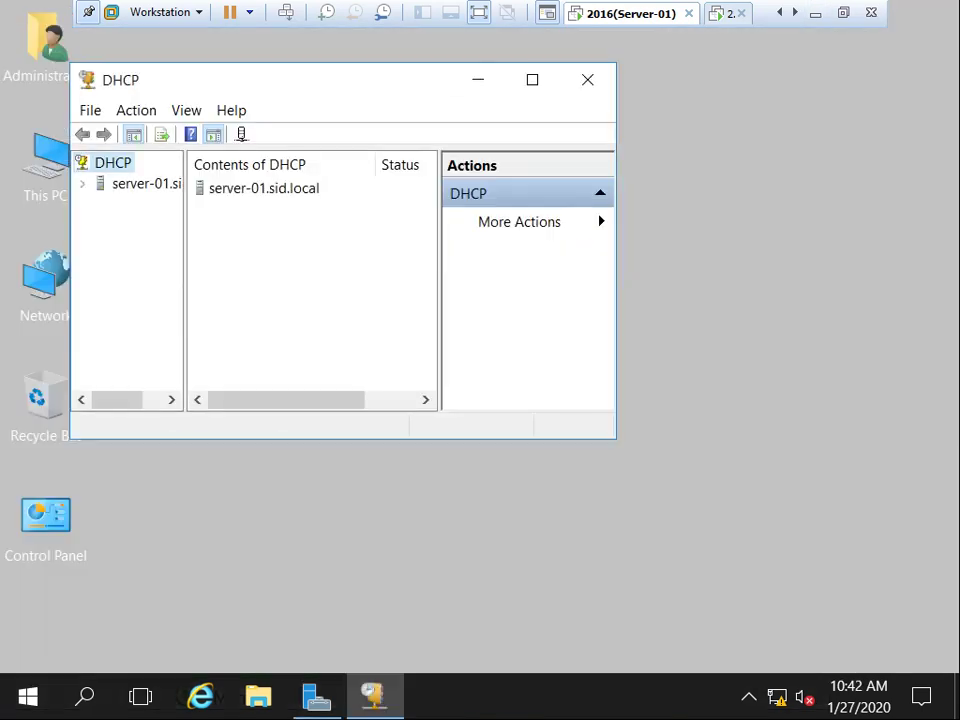
key(super+Up)
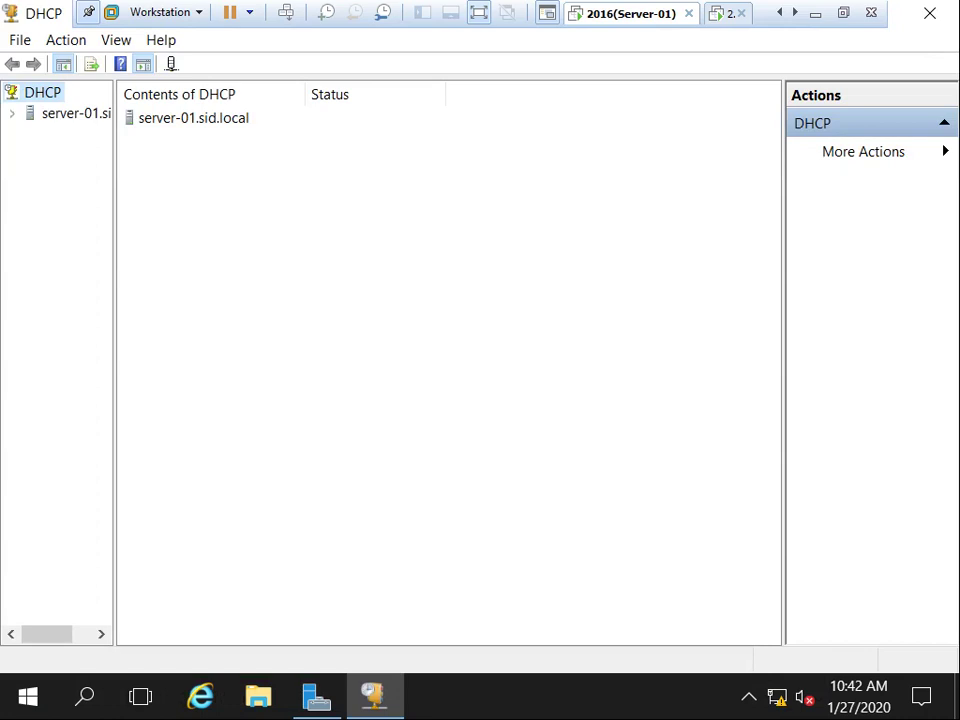
- Expand server-01.sid.local and IPv4, then start a New Scope from IPv4's menu
drag(115, 300, 207, 300)
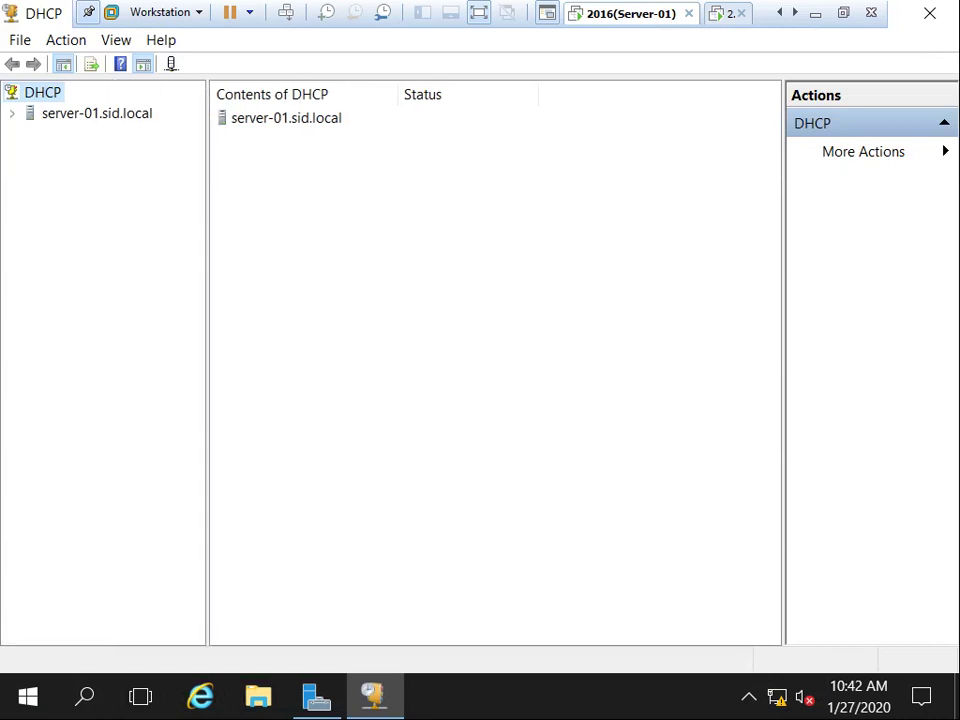
click(12, 113)
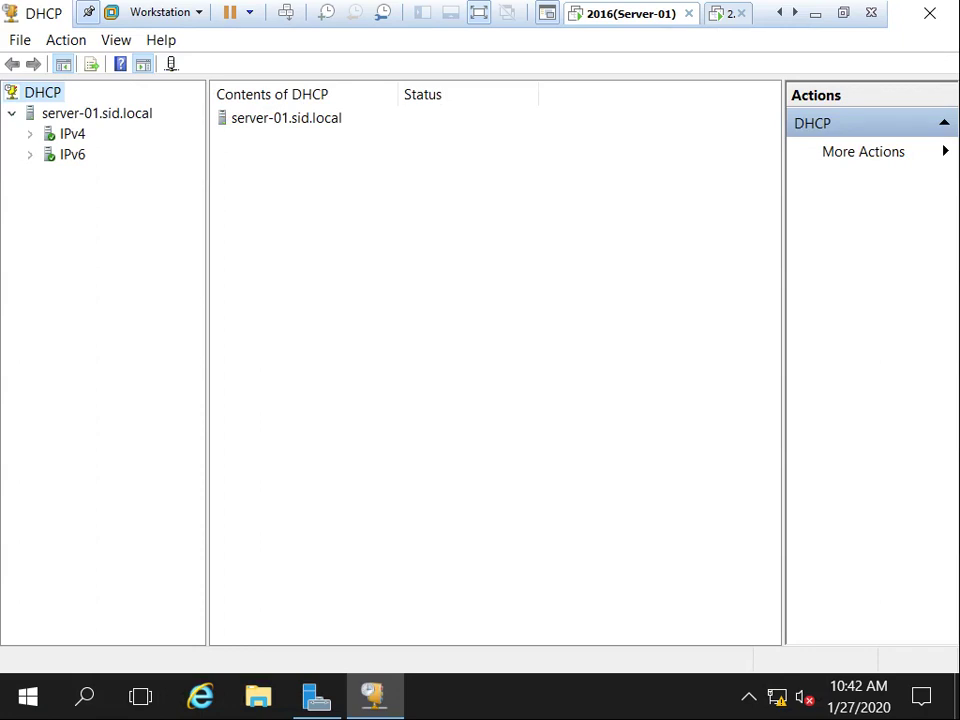
click(30, 133)
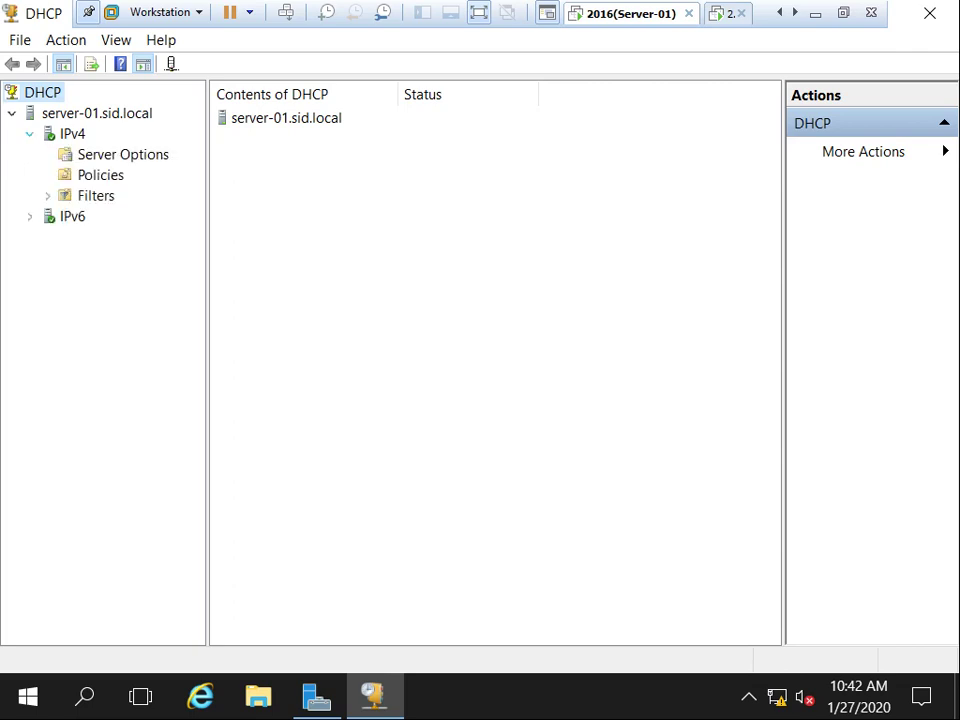
right_click(68, 135)
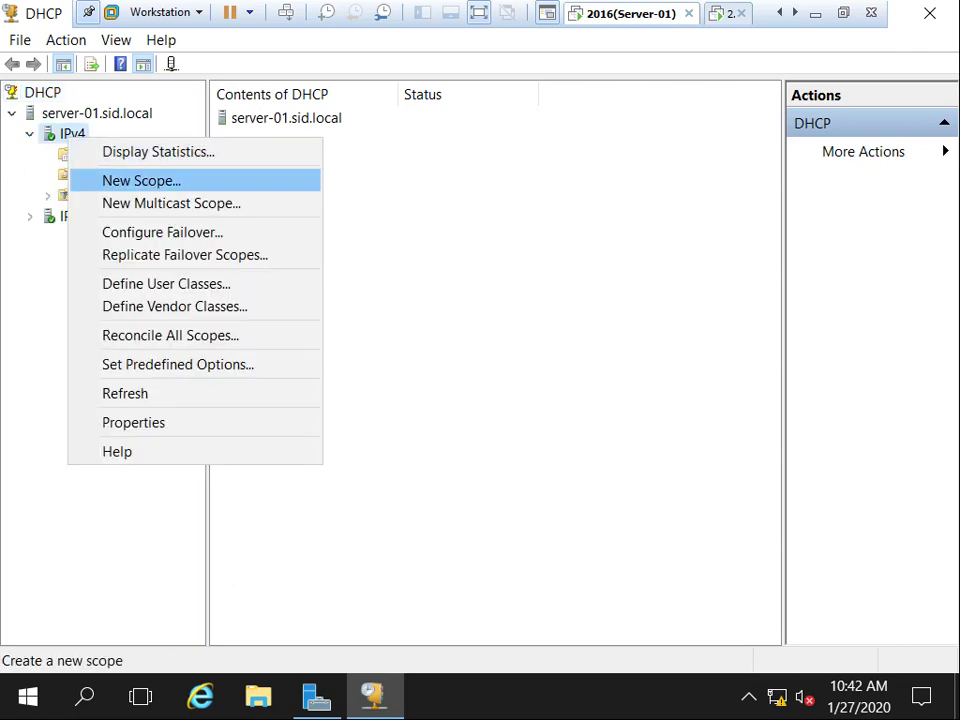
key(Return)
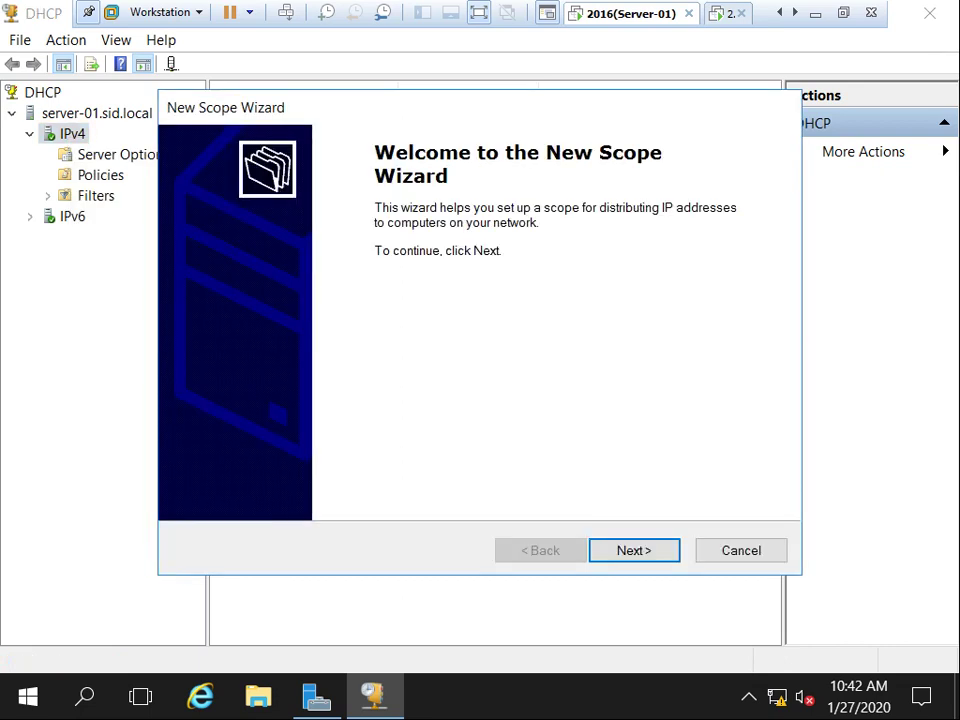
- Name the new scope Pool-01
key(Return)
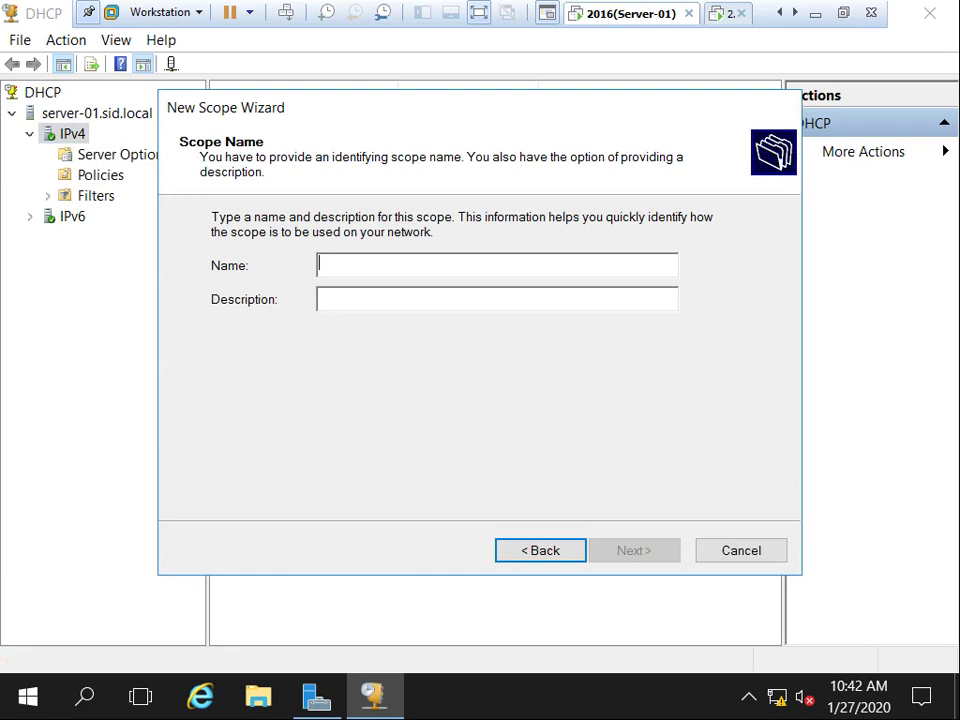
text(P)
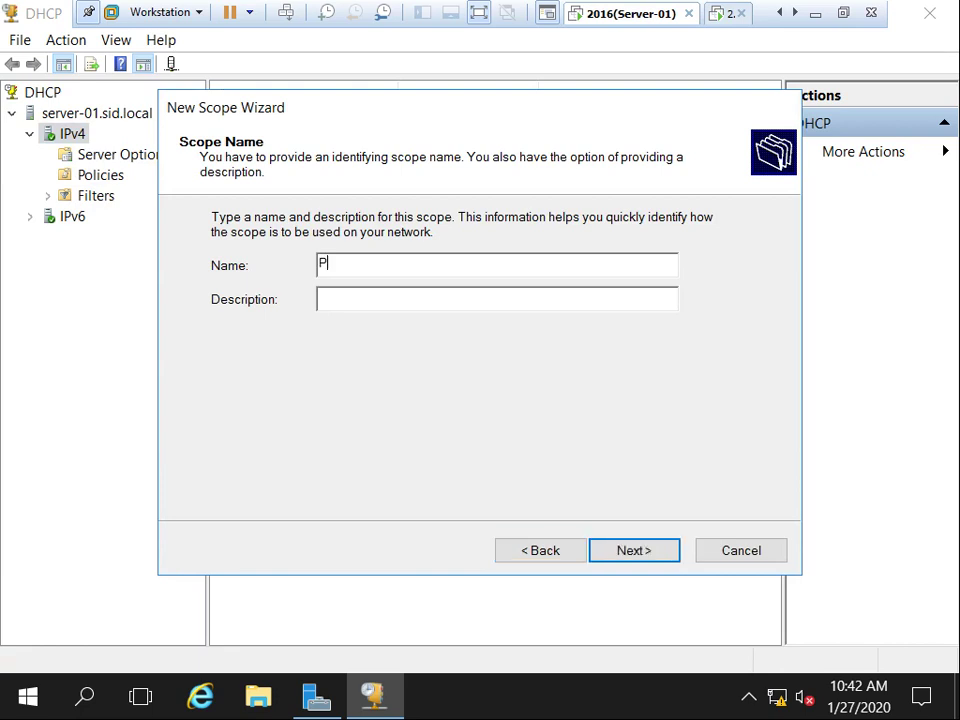
text(ool-01)
key(Return)
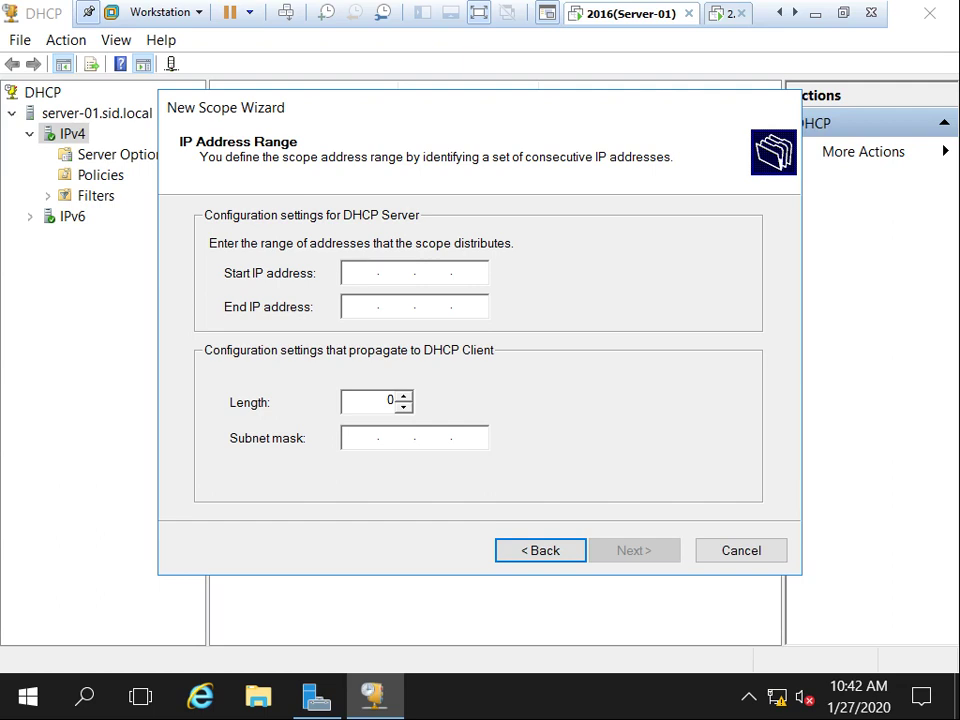
- Enter the address range 192.168.1.5 to 192.168.1.9, correcting the end address from .10
text(192.168.1.5)
key(Tab)
text(192.168.)
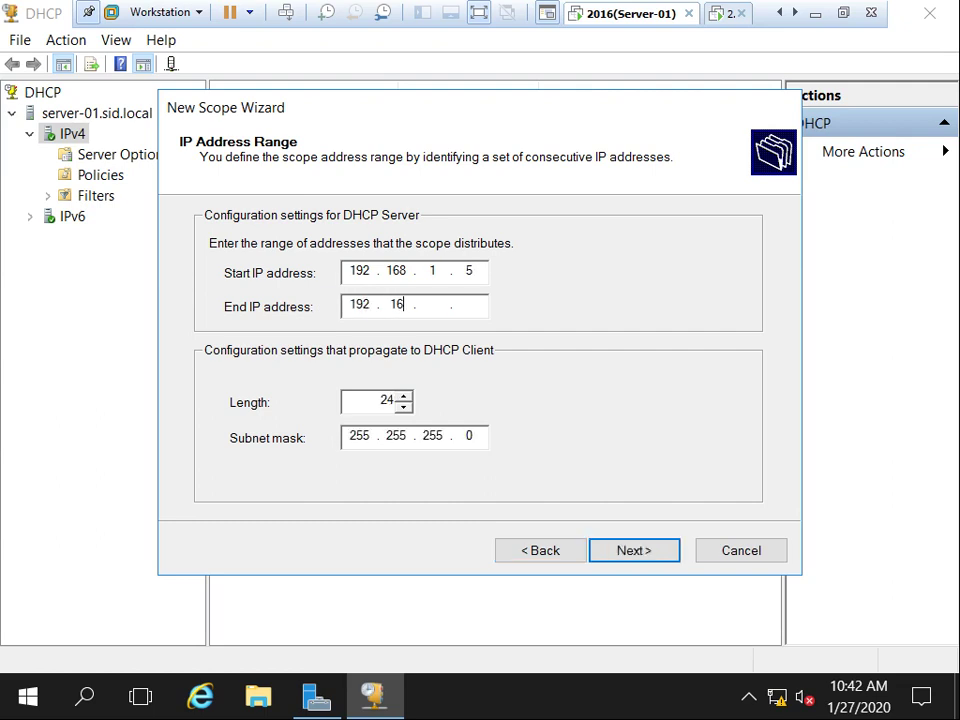
text(1.10)
key(BackSpace)
key(BackSpace)
text(9)
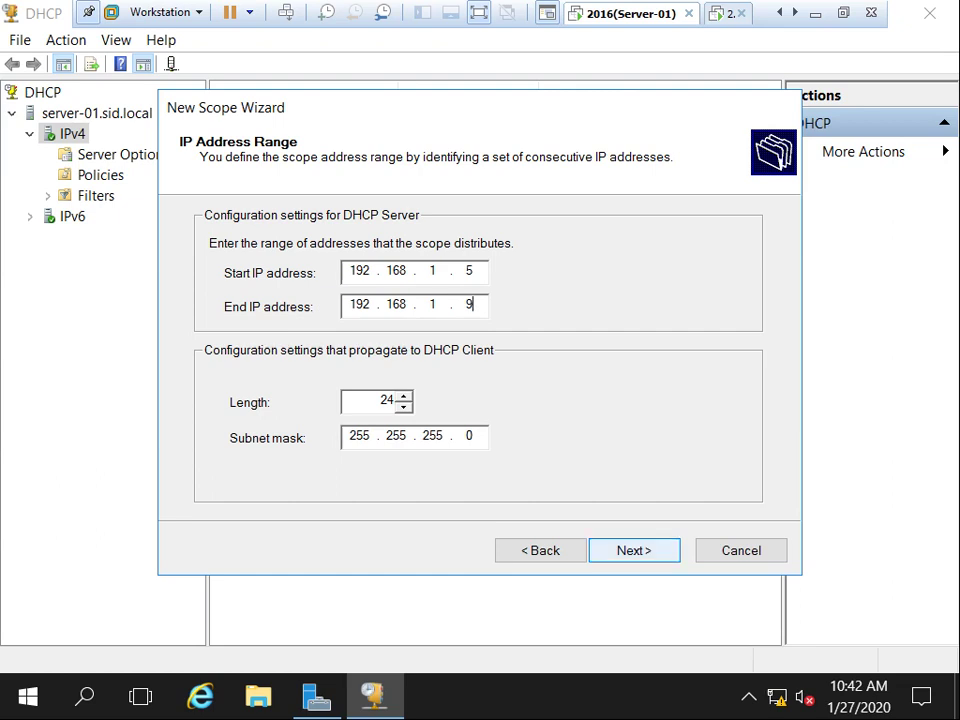
- Skip exclusions and delay, and keep the lease at 8 days after briefly trying 999
key(Return)
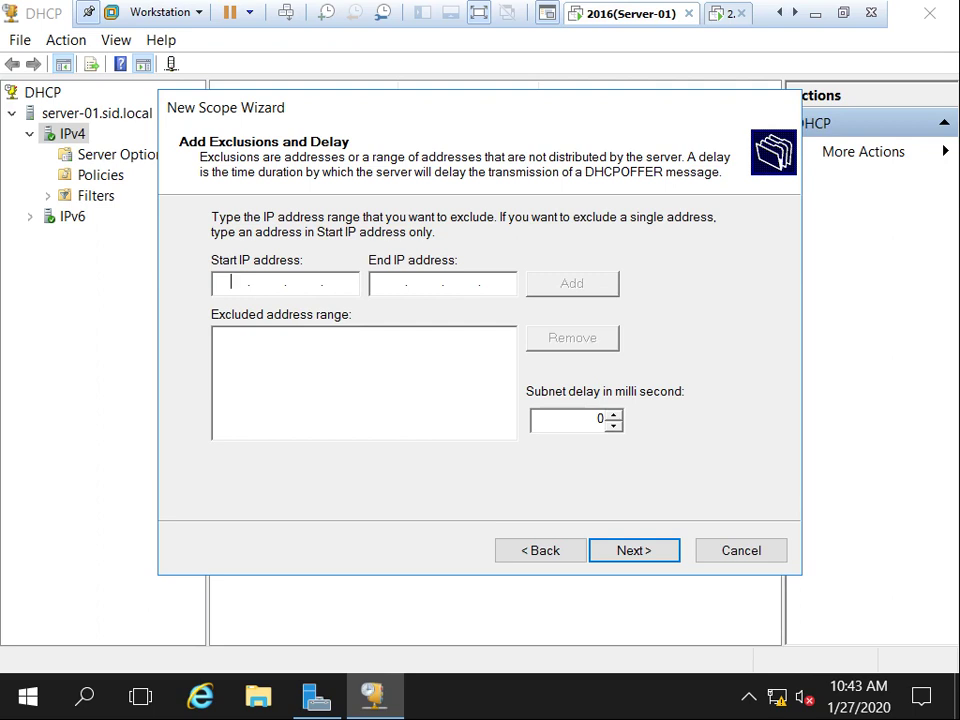
key(Return)
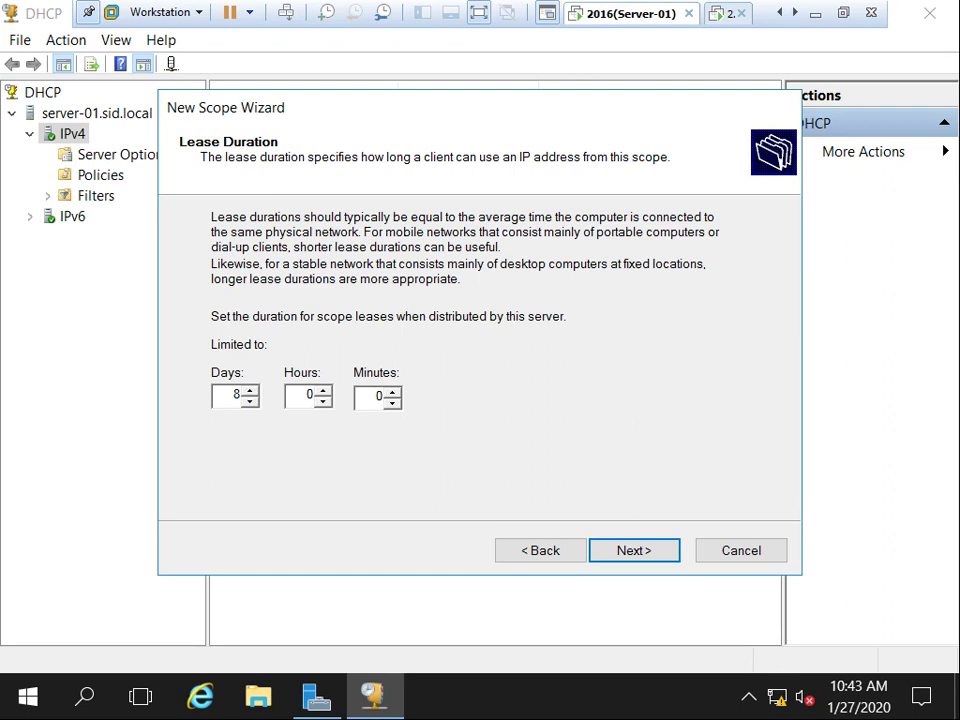
key(BackSpace)
text(999)
key(BackSpace)
key(BackSpace)
key(BackSpace)
text(8)
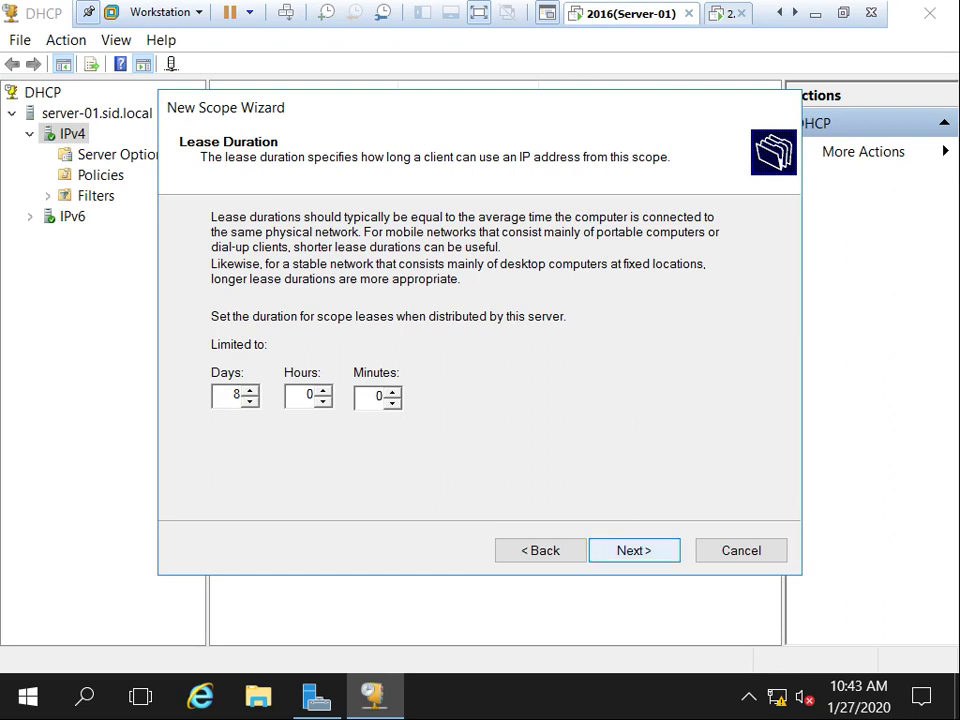
key(Return)
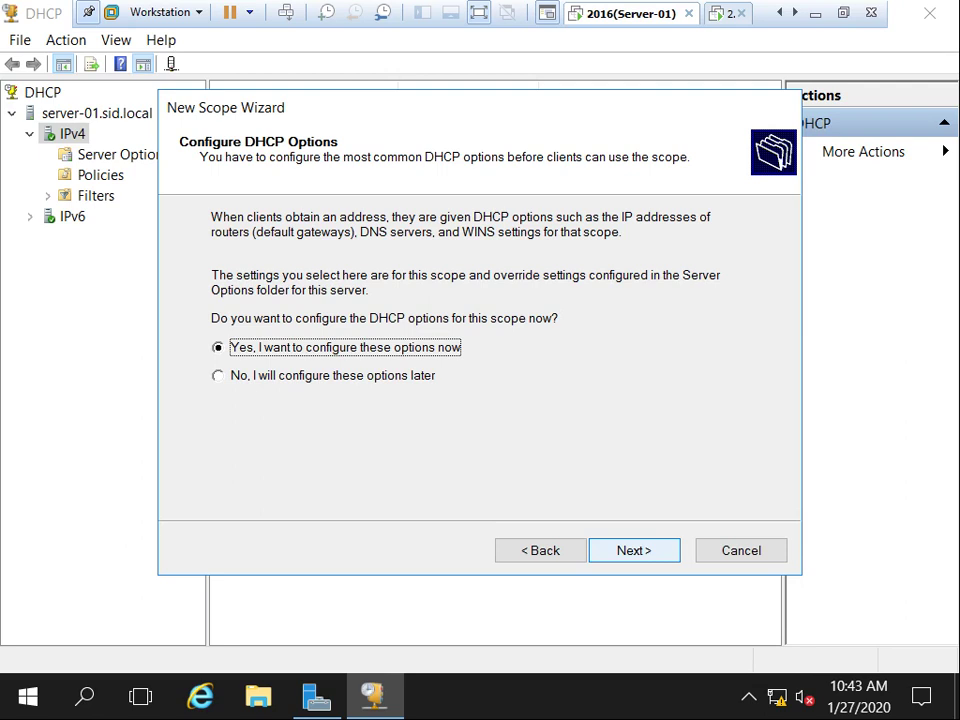
- Configure options now with no router, domain sid.local, DNS 192.168.1.1, and no WINS servers
key(Return)
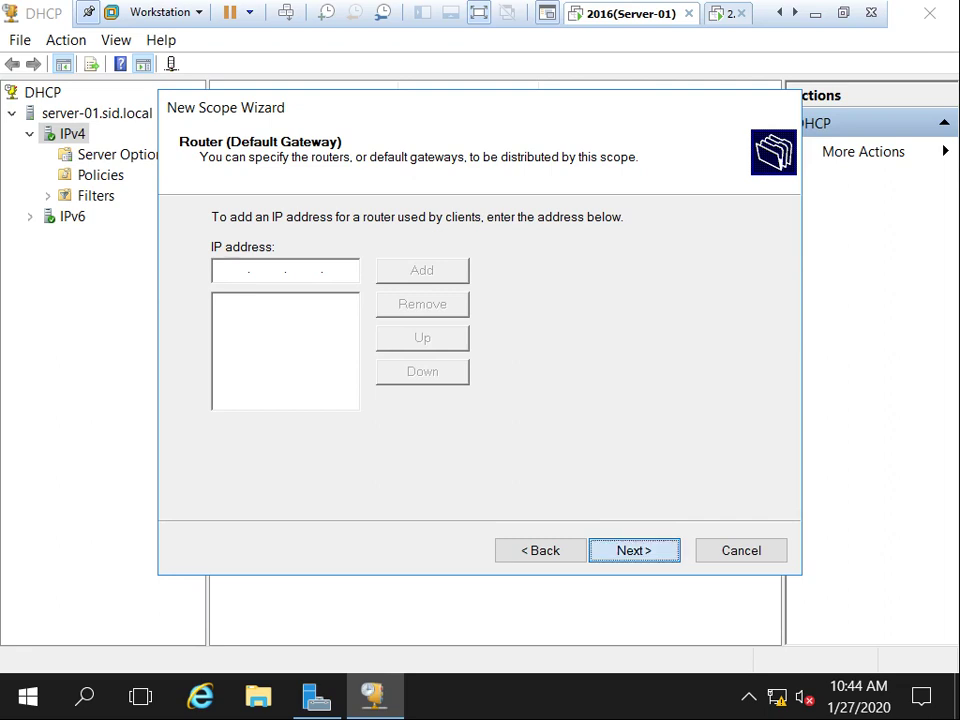
key(Return)
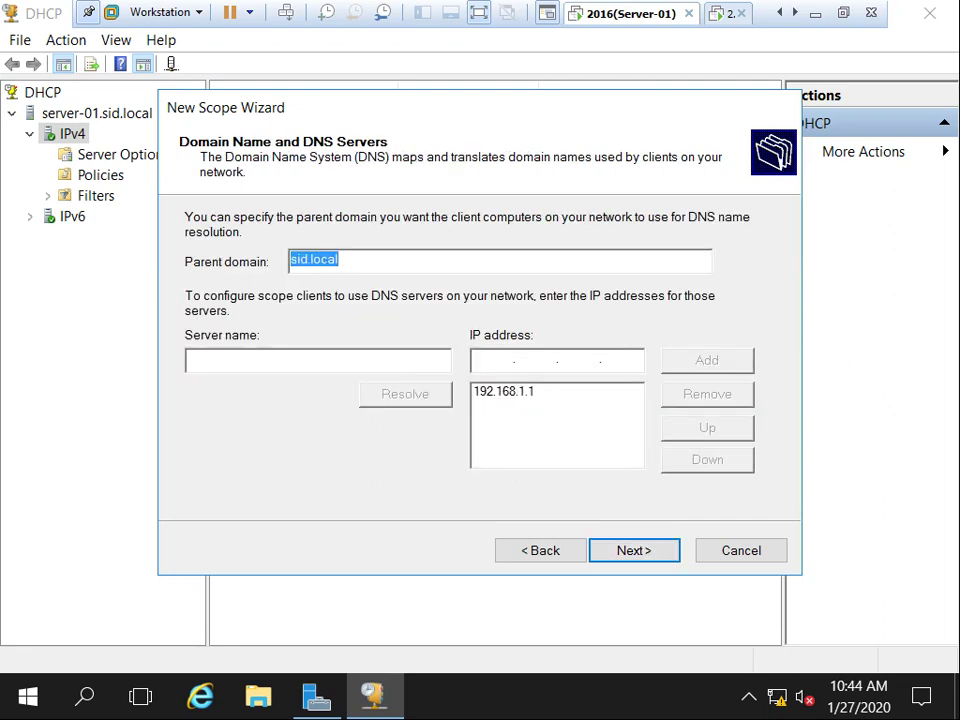
key(End)
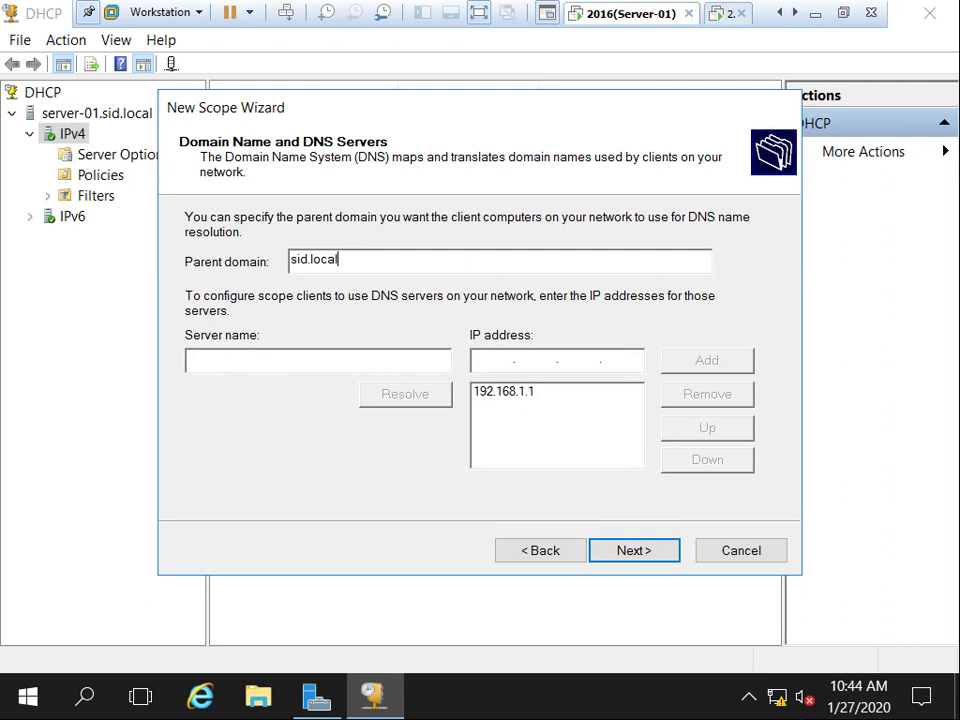
key(Return)
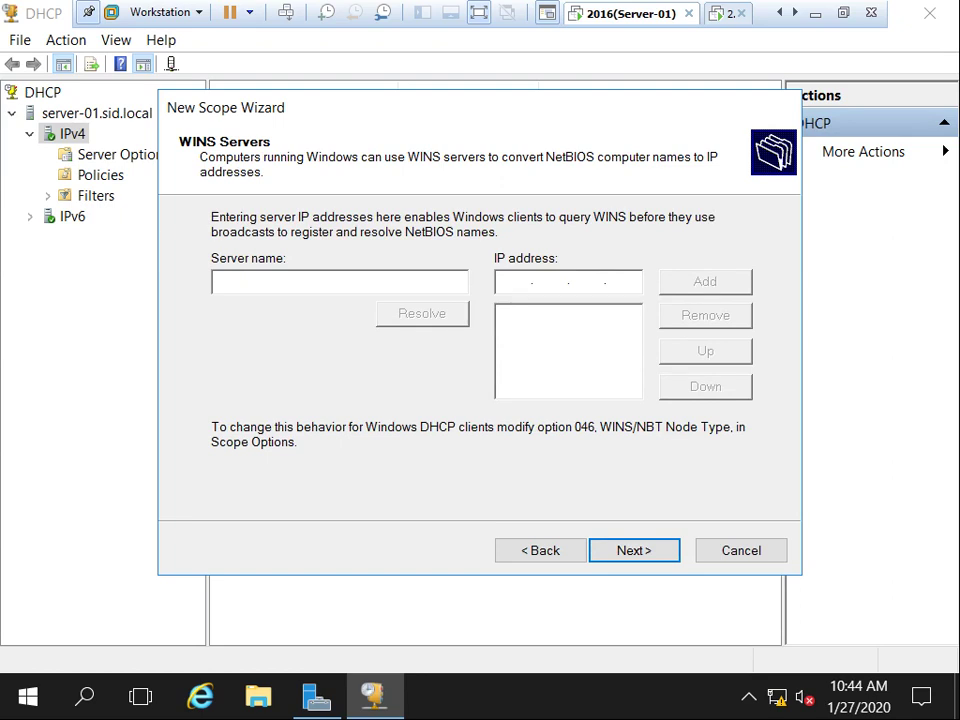
key(Return)
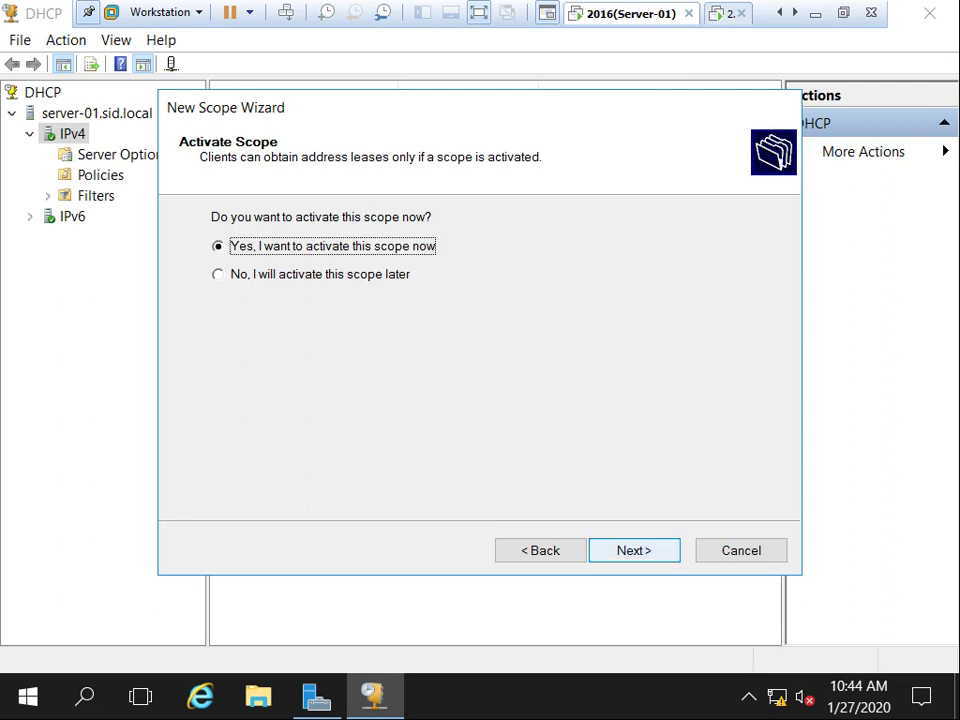
- Activate and finish the scope, then view Pool-01's Address Pool showing 192.168.1.5–192.168.1.9
click(634, 550)
click(634, 550)
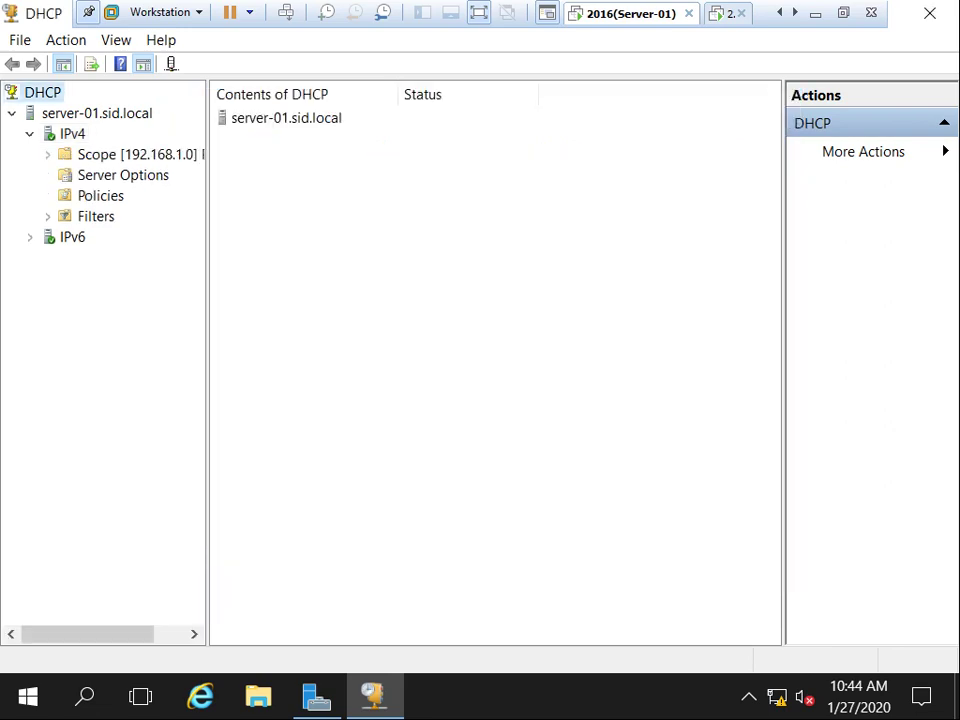
drag(207, 350, 263, 350)
click(47, 154)
click(135, 175)
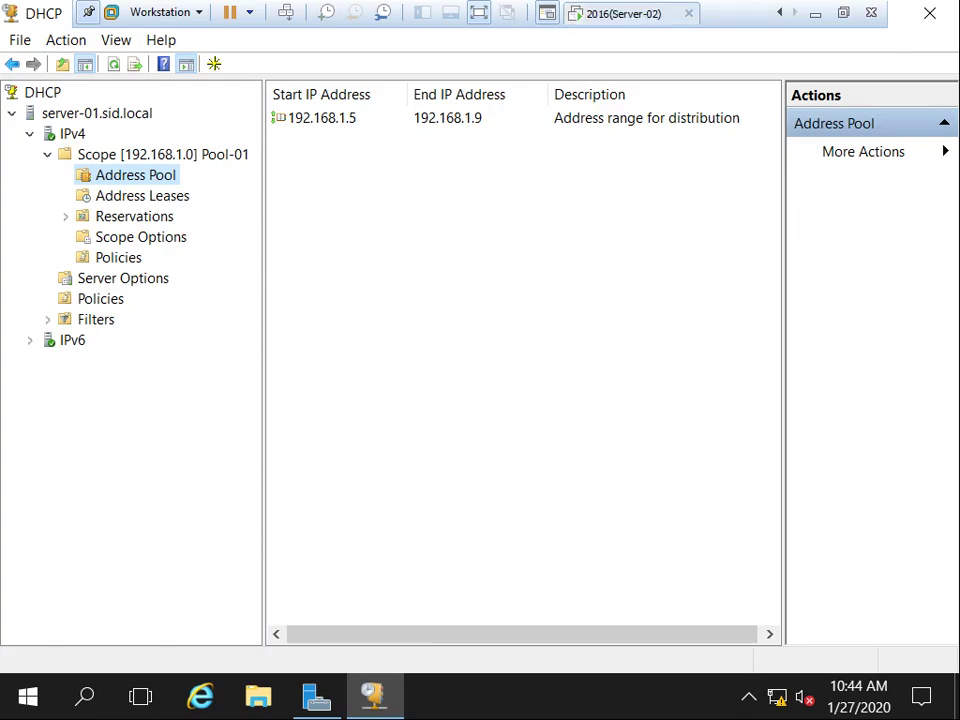
- Switch to the 2016(Server-02) tab and sign in with Ctrl+Alt+Insert and the administrator password
click(630, 20)
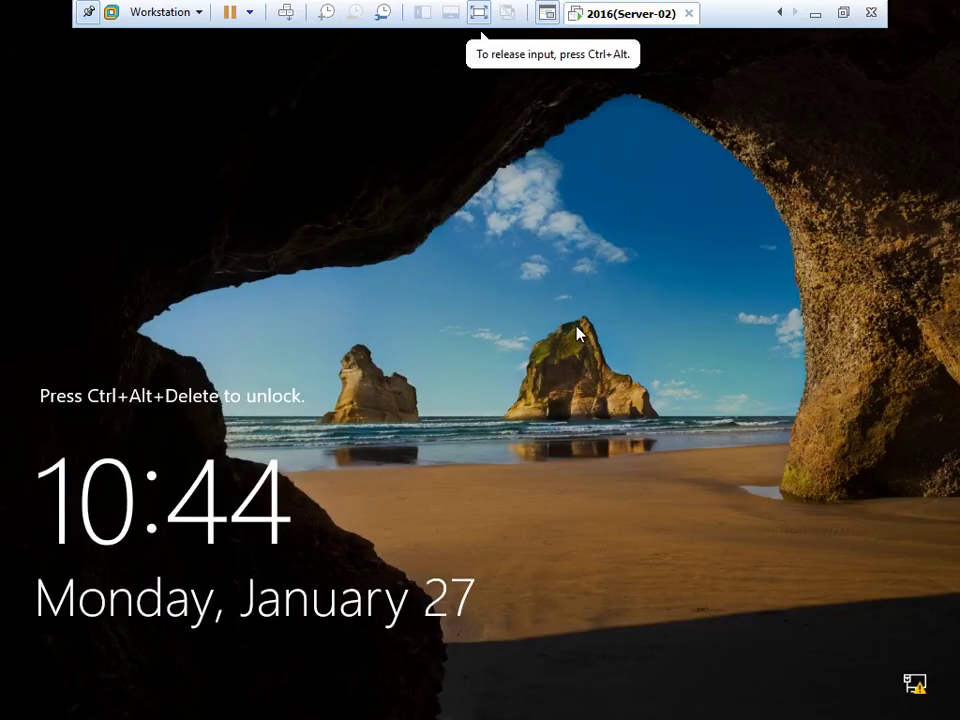
key(ctrl+alt+Insert)
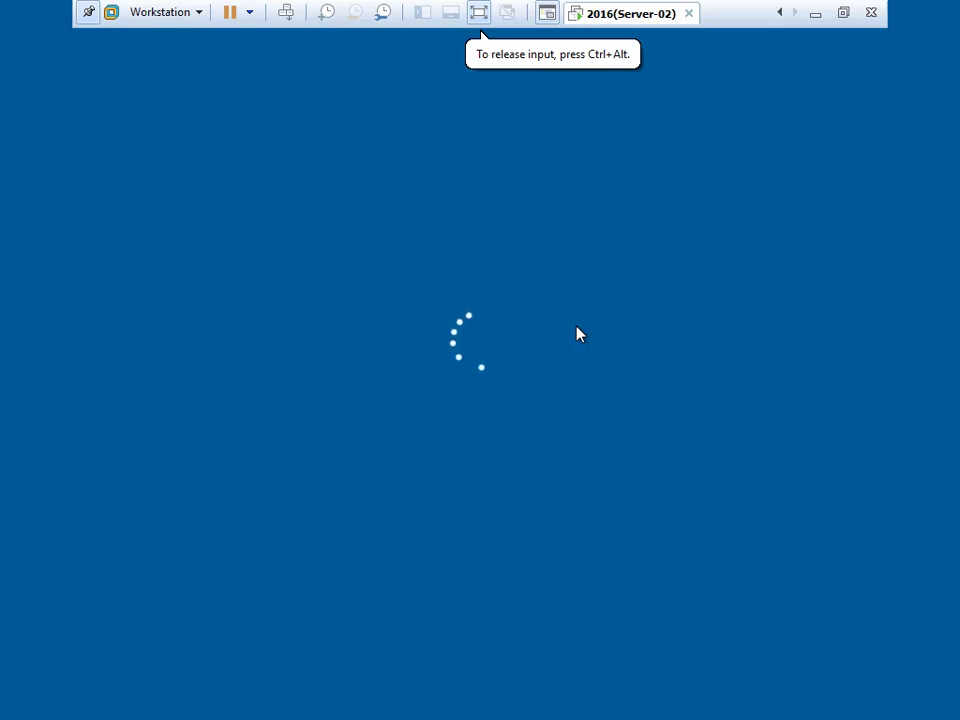
text(****)
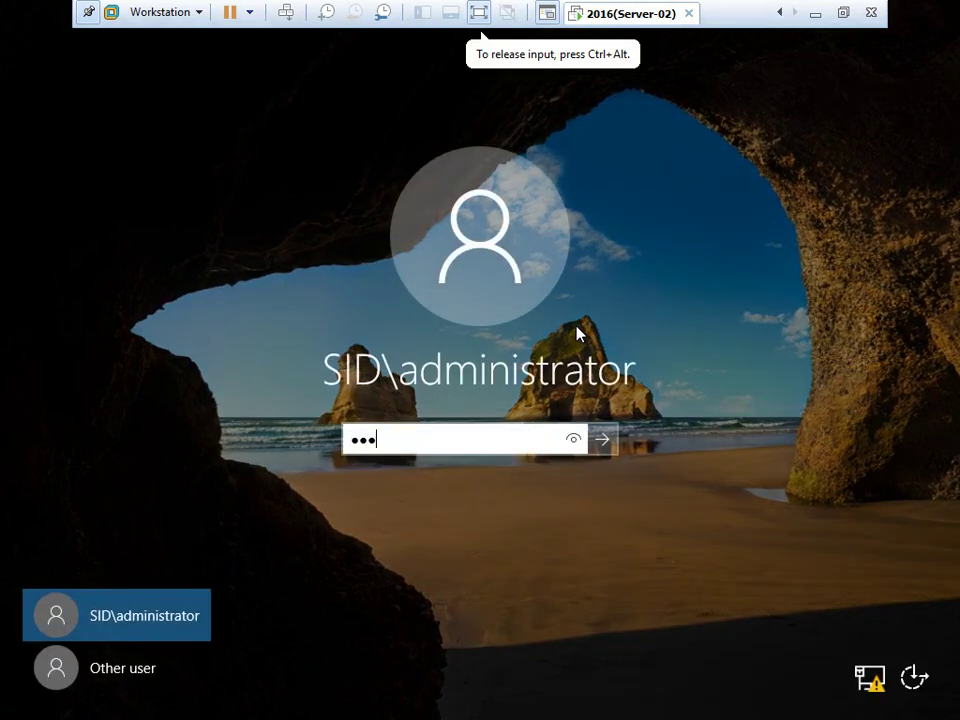
text(***)
key(Return)
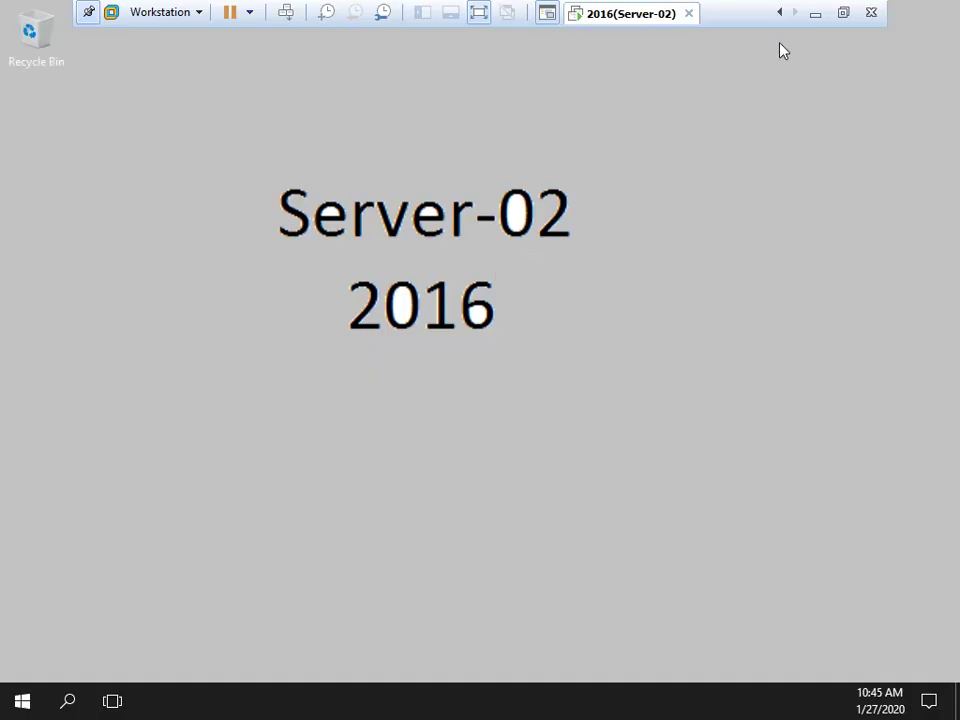
click(843, 12)
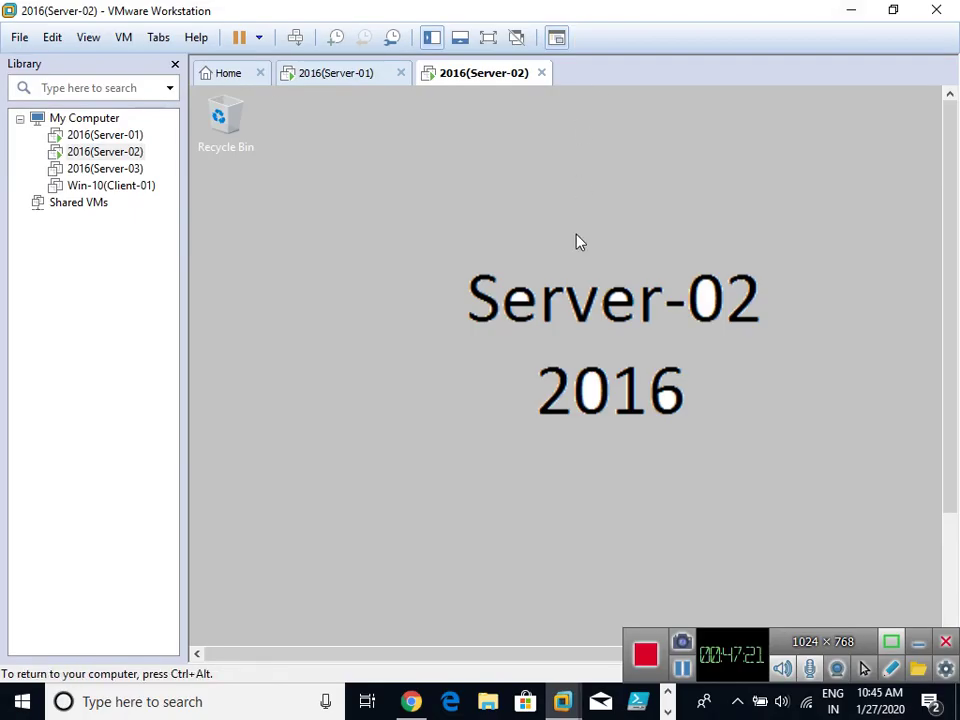
key(ctrl+alt+Return)
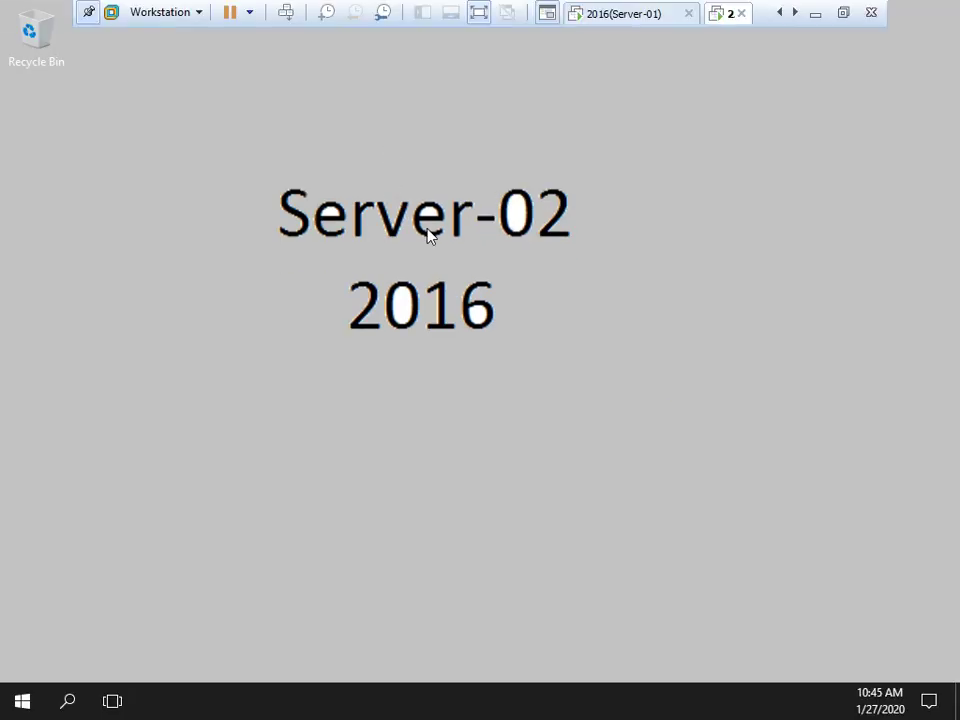
right_click(287, 267)
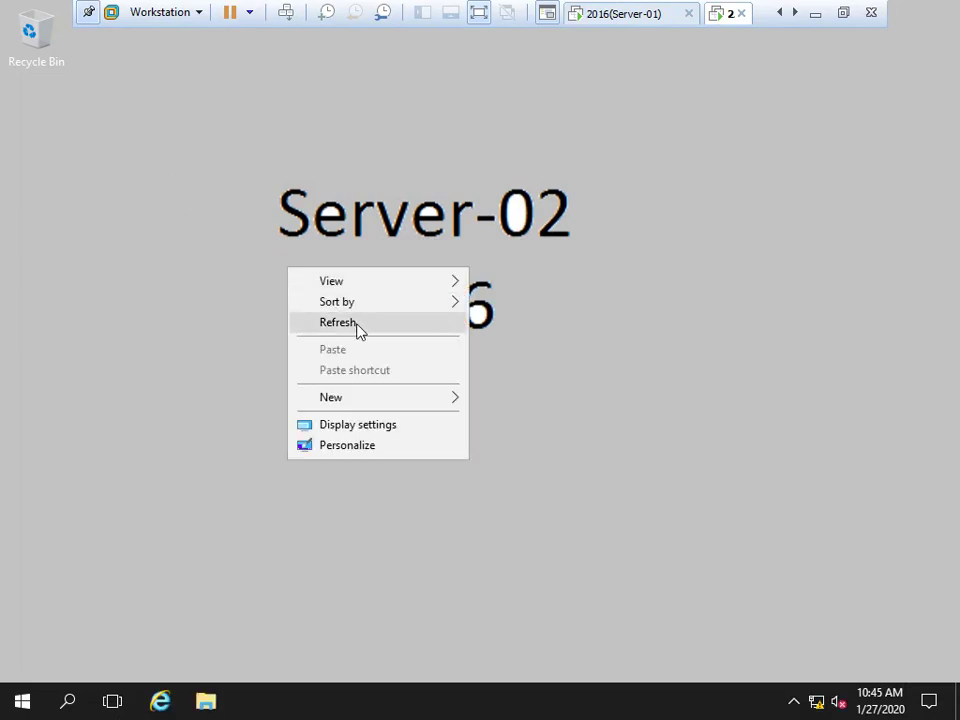
click(356, 323)
right_click(271, 287)
click(331, 340)
right_click(259, 330)
click(315, 379)
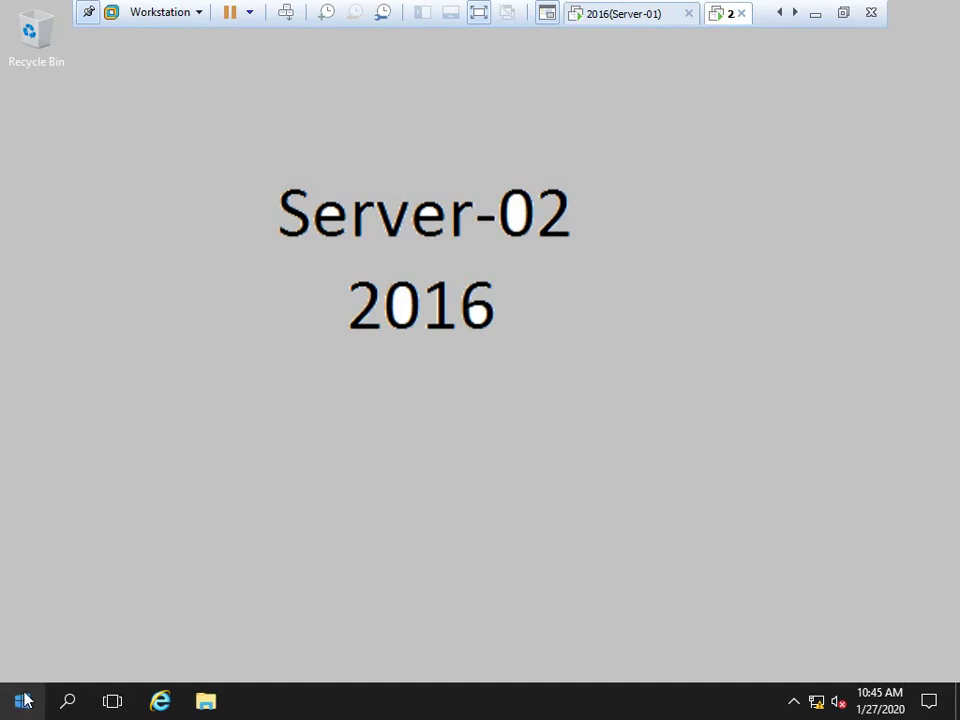
right_click(229, 331)
click(302, 381)
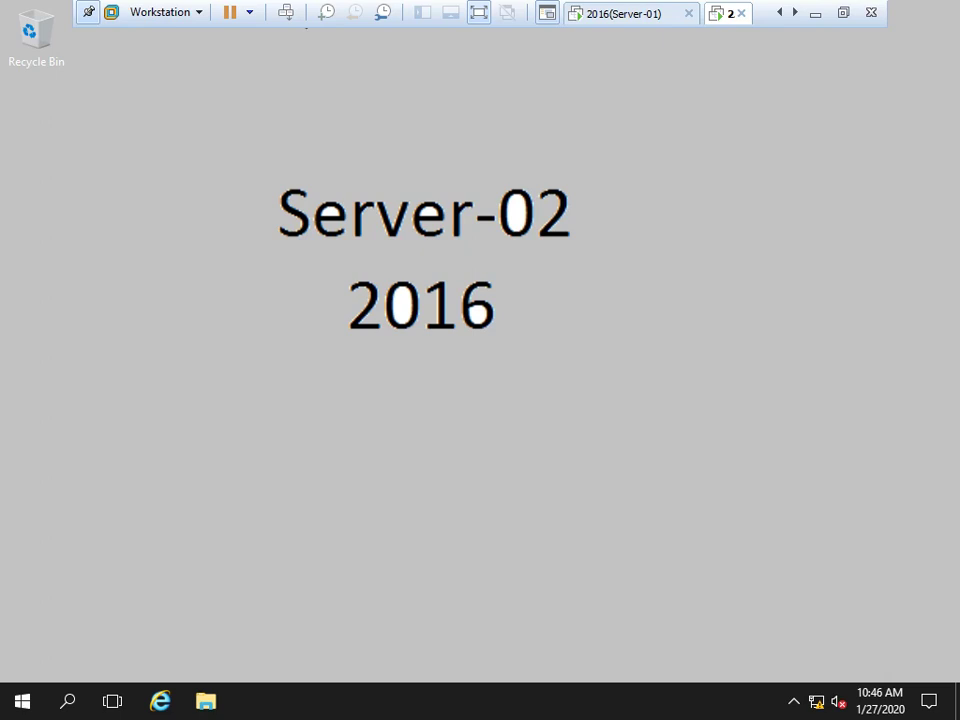
- Search Google Images in Chrome for 'lan card pxe' and preview the Delock PCI card image
click(815, 12)
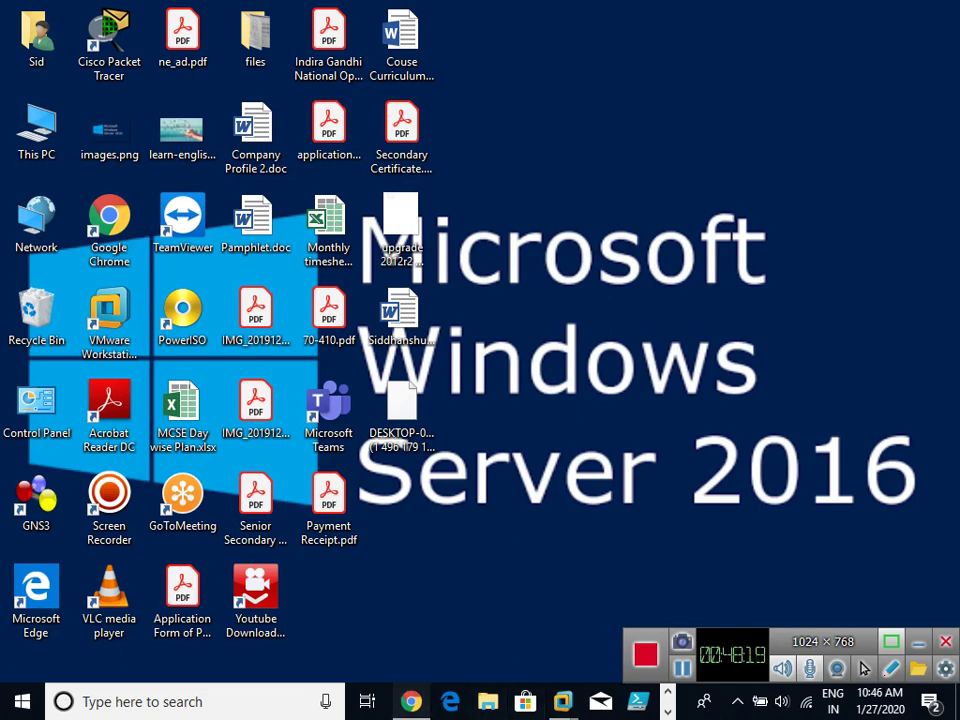
click(411, 701)
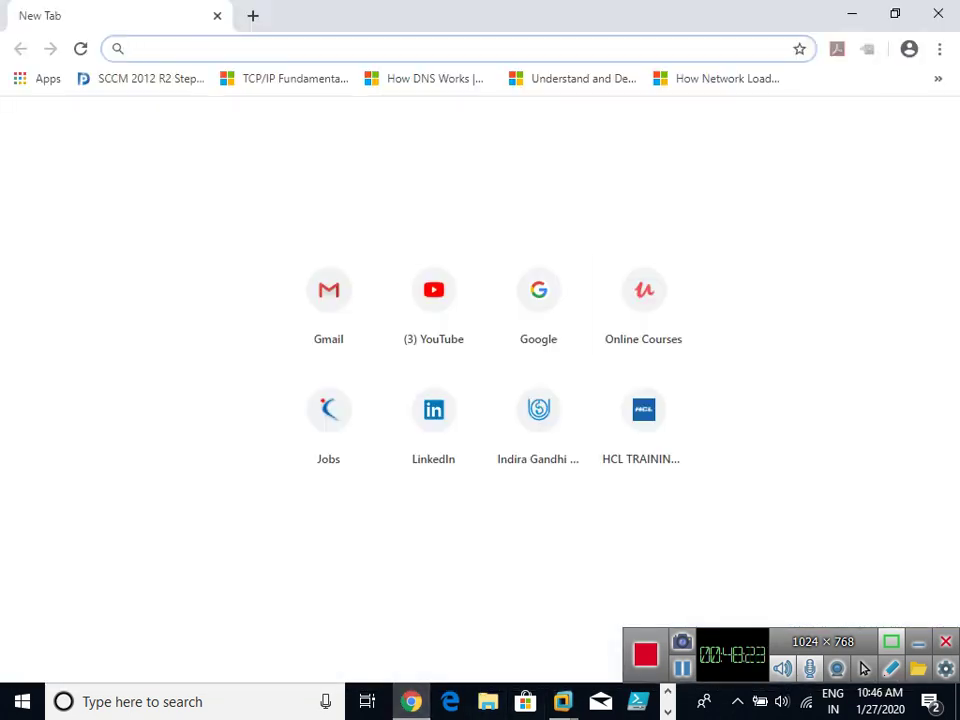
click(538, 300)
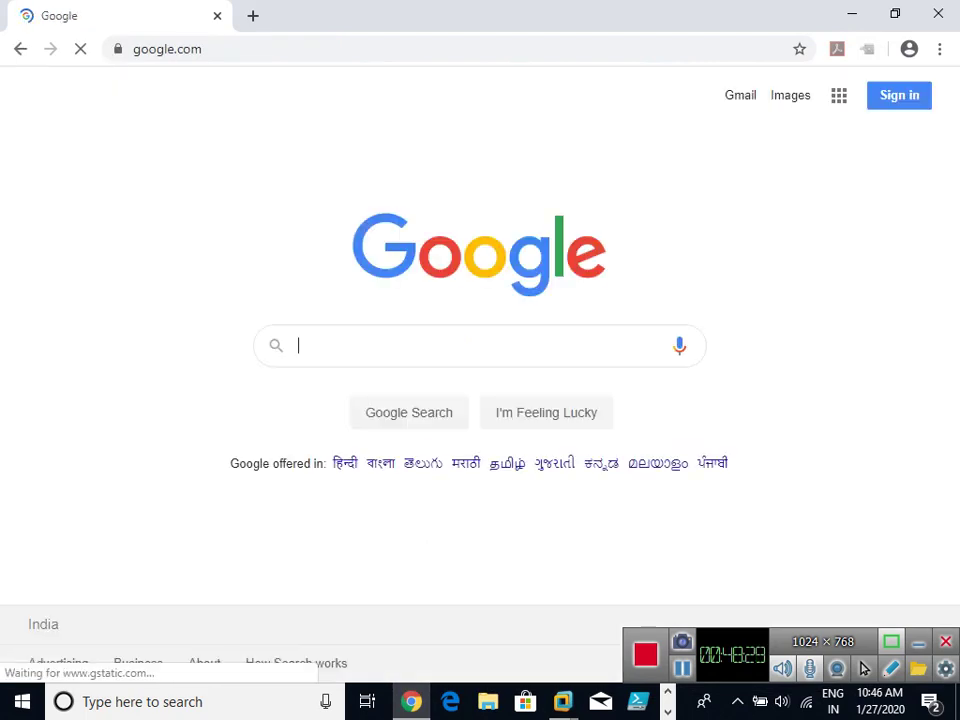
click(790, 95)
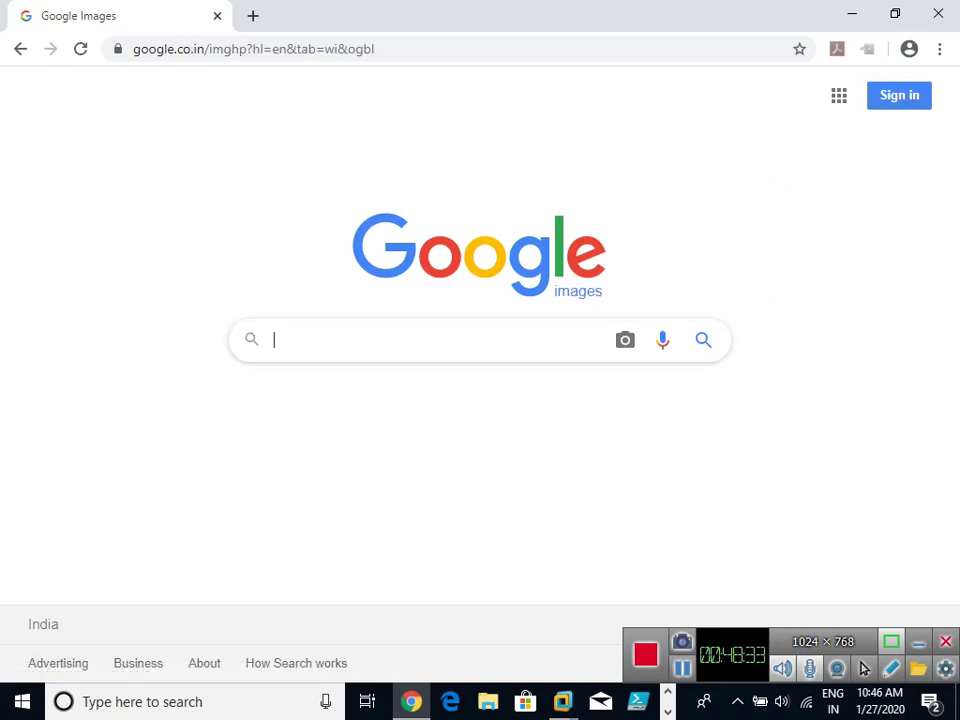
text(lan card pxe)
key(Return)
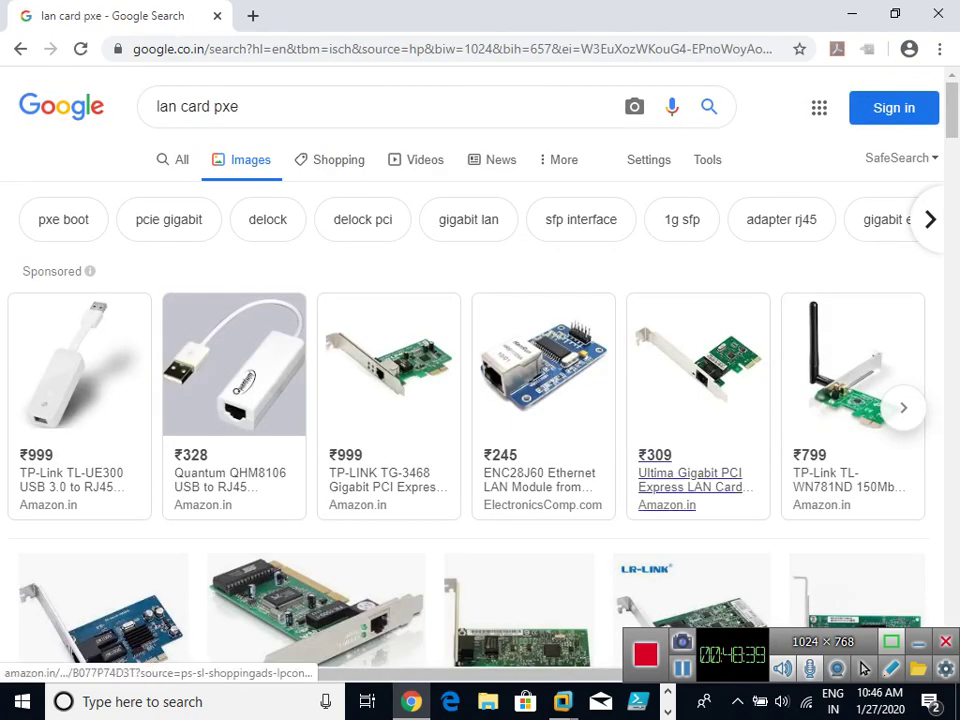
scroll(698, 470, down, 1)
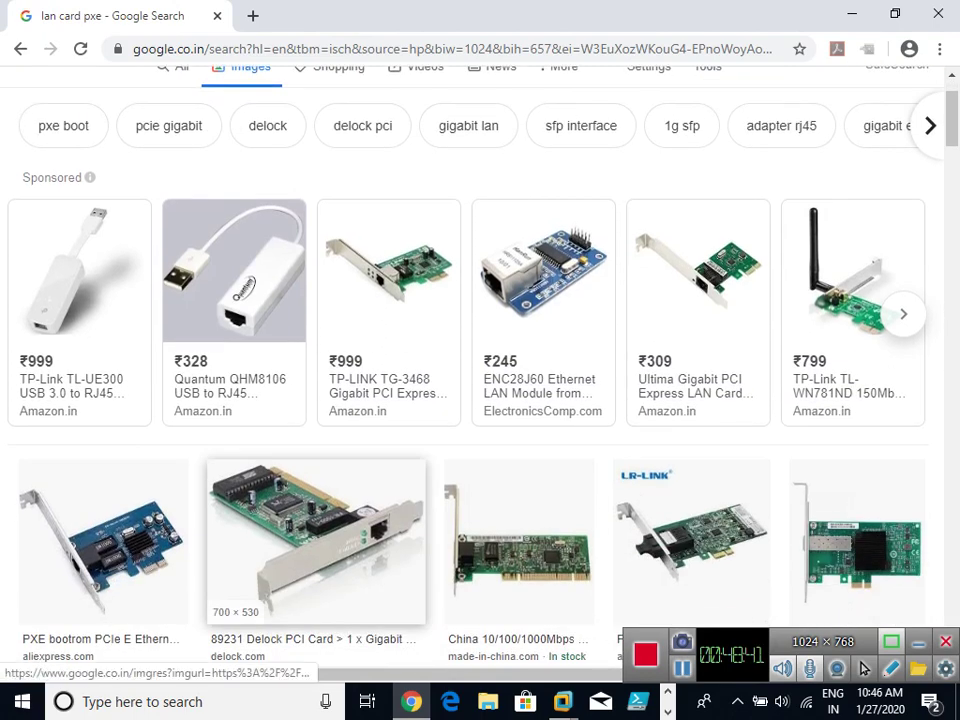
click(315, 540)
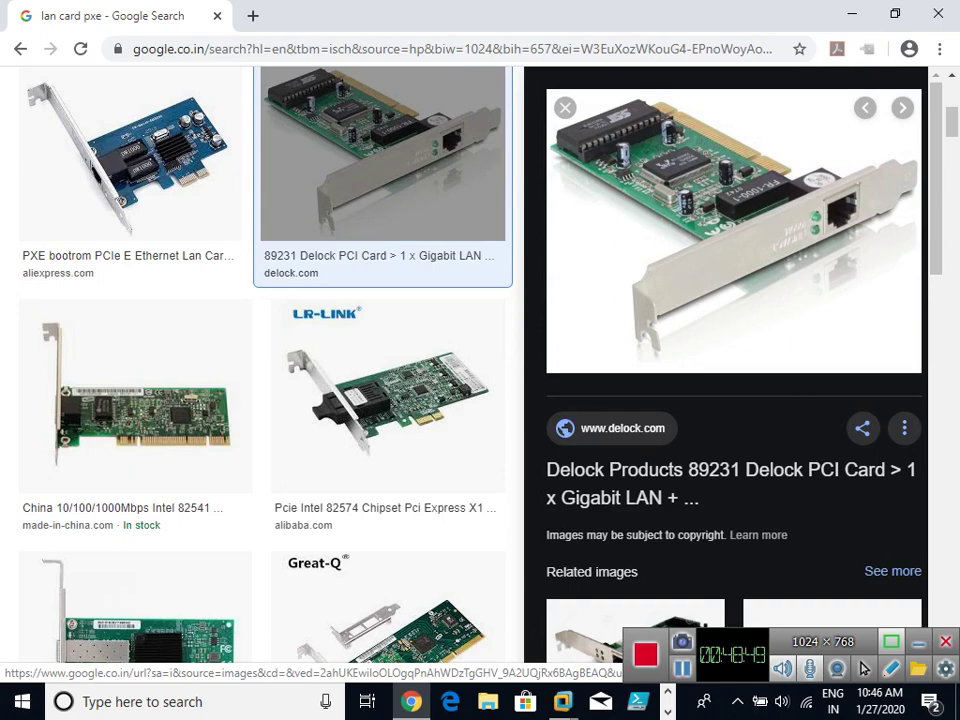
- Search for 'pxe chip on lan card' and preview the pcie pxe bootrom lan card image
scroll(712, 92, up, 5)
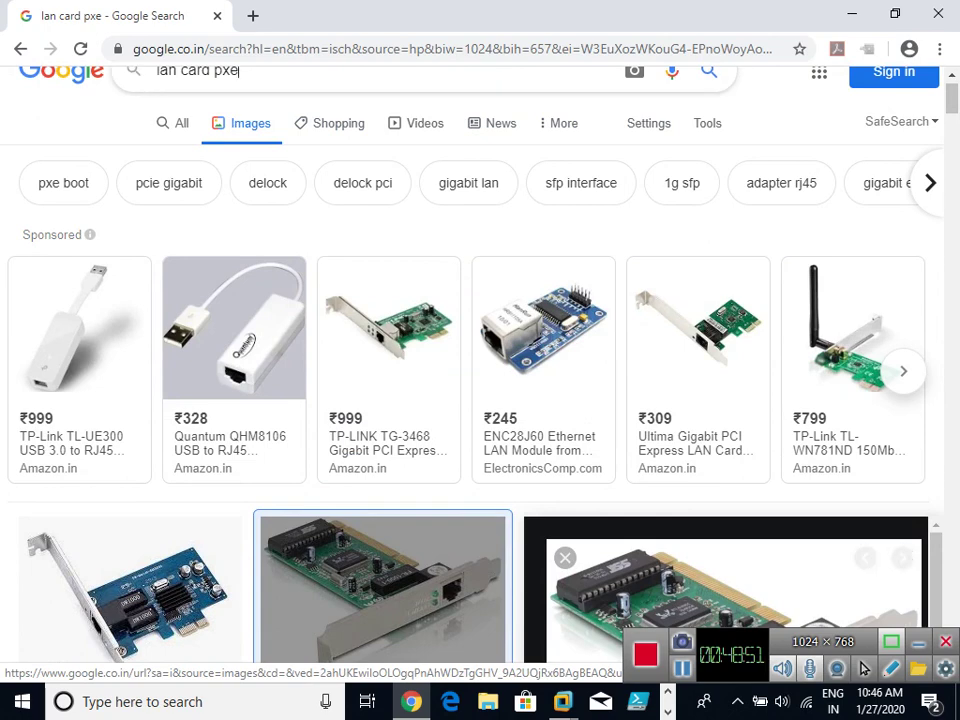
scroll(470, 360, up, 1)
text(chip)
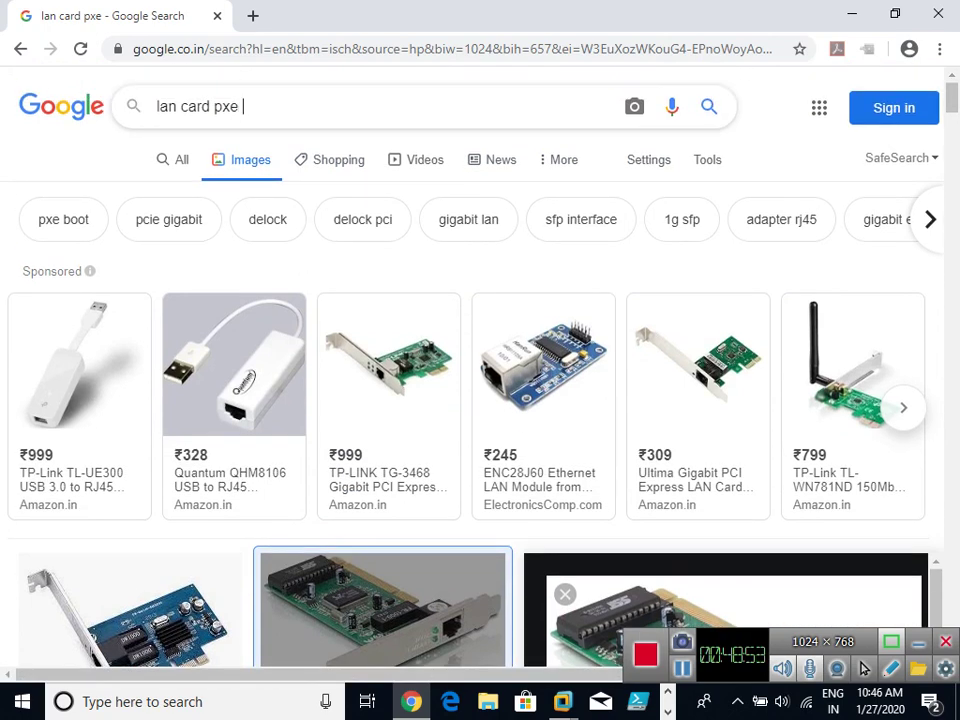
key(BackSpace)
key(BackSpace)
key(BackSpace)
key(BackSpace)
key(BackSpace)
key(BackSpace)
key(BackSpace)
key(BackSpace)
key(BackSpace)
key(BackSpace)
key(BackSpace)
key(BackSpace)
key(BackSpace)
key(BackSpace)
key(BackSpace)
key(BackSpace)
key(BackSpace)
text(pxe)
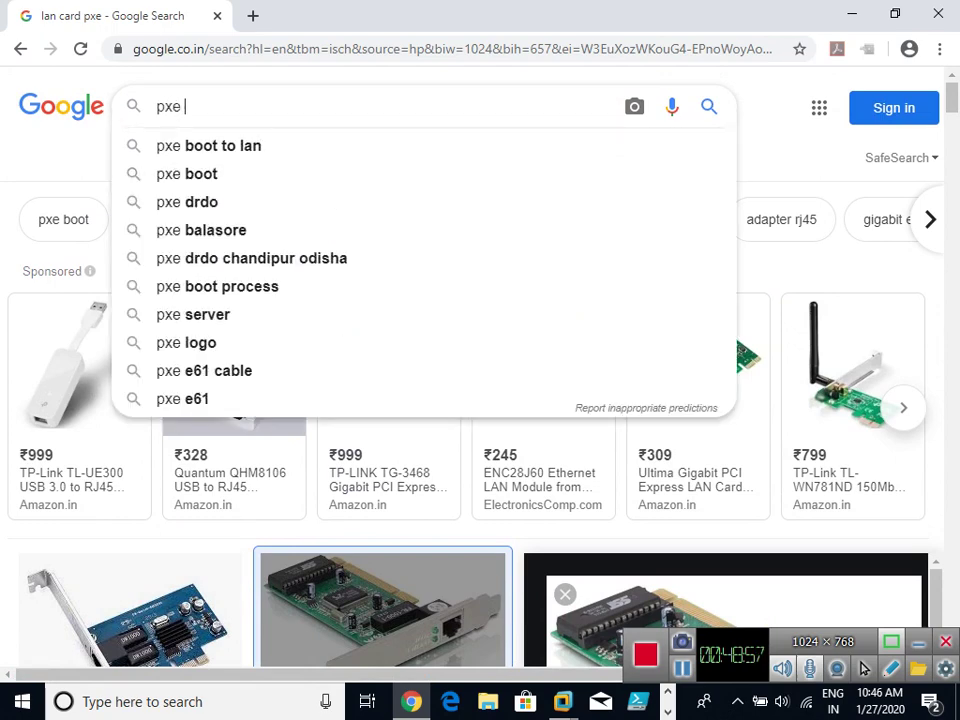
text( ch)
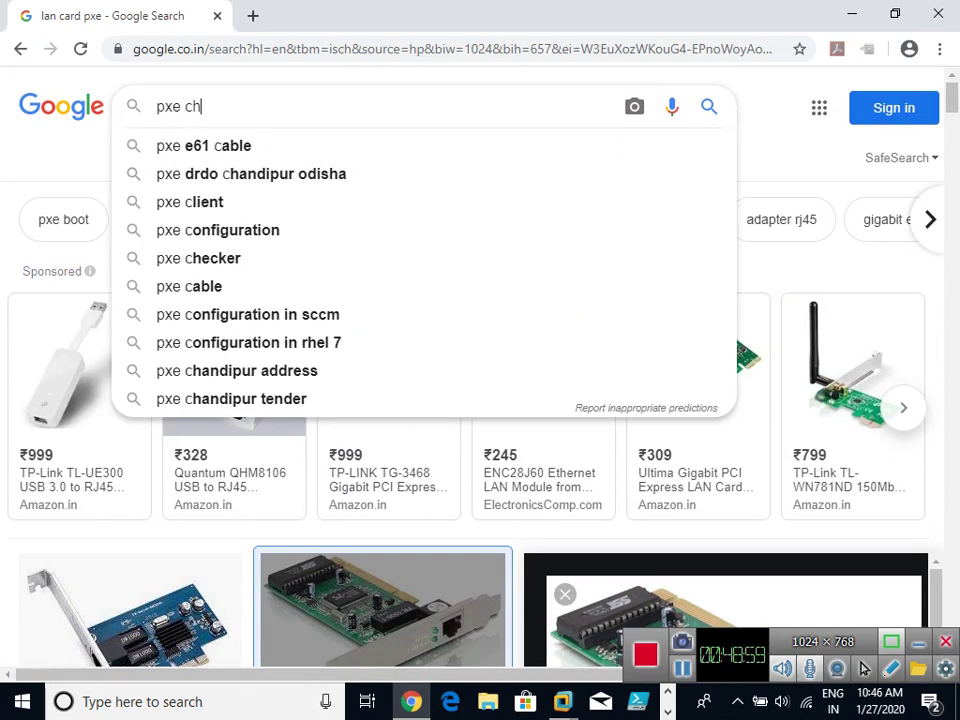
text(o)
key(BackSpace)
text(i)
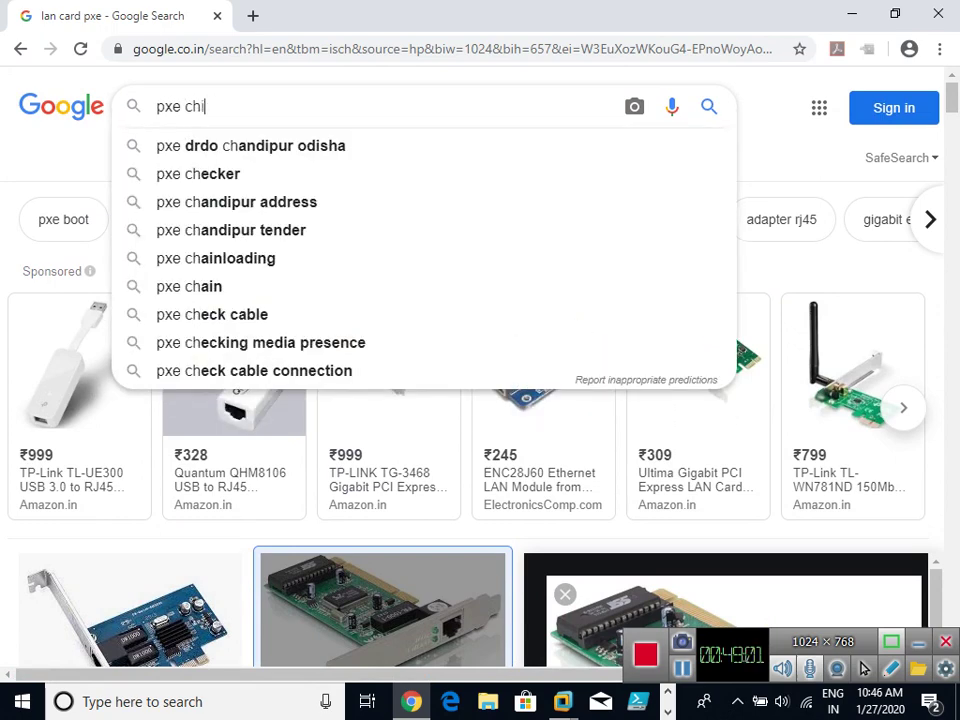
text(p on lan card)
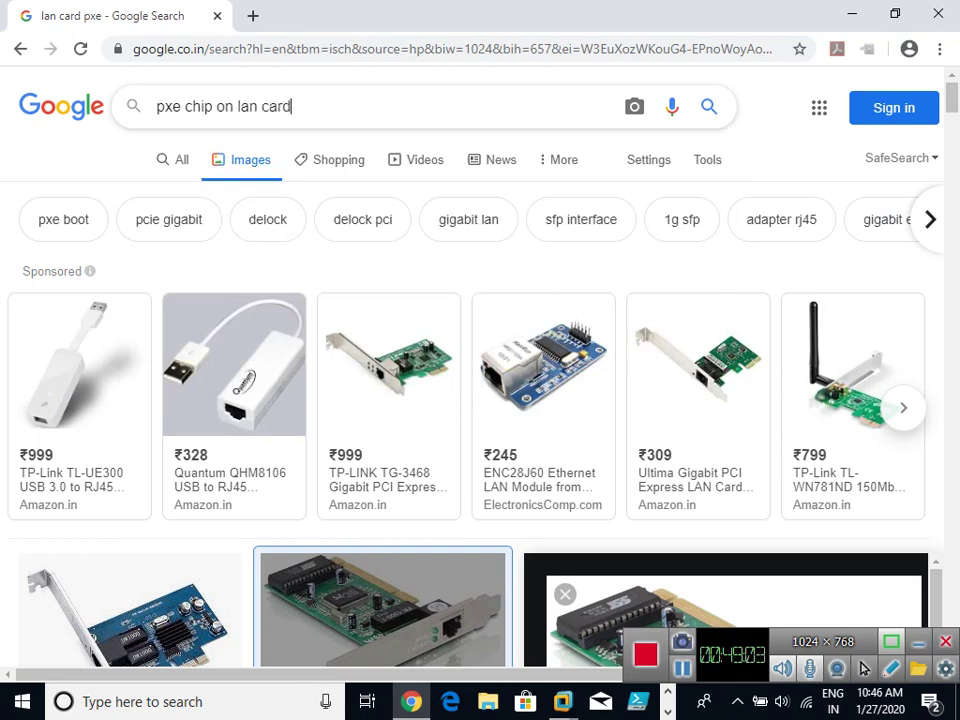
key(Return)
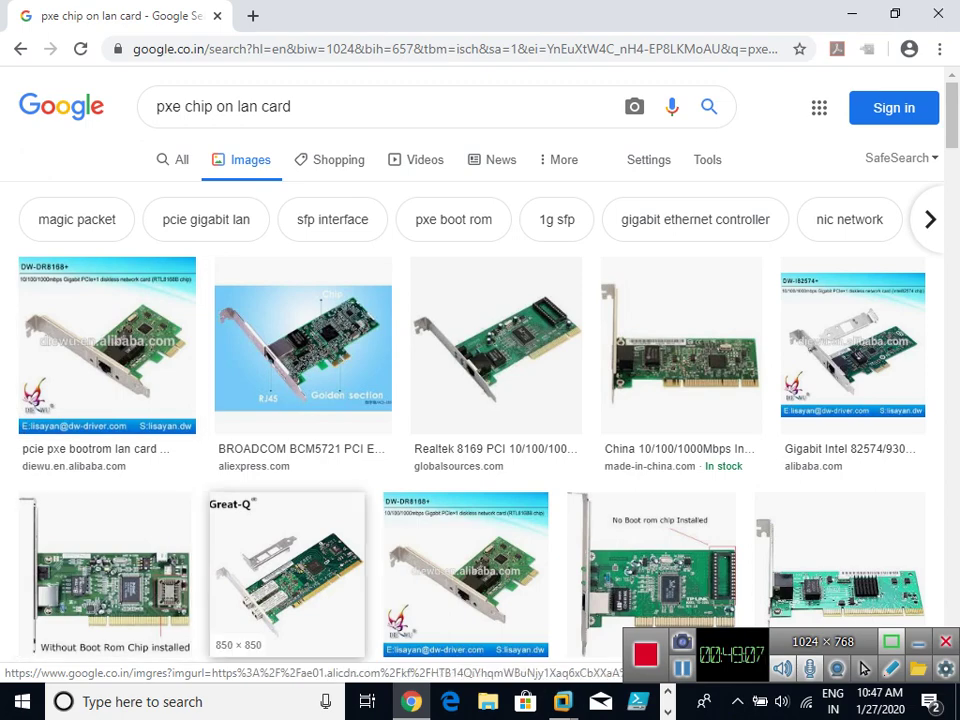
scroll(300, 560, down, 2)
click(465, 390)
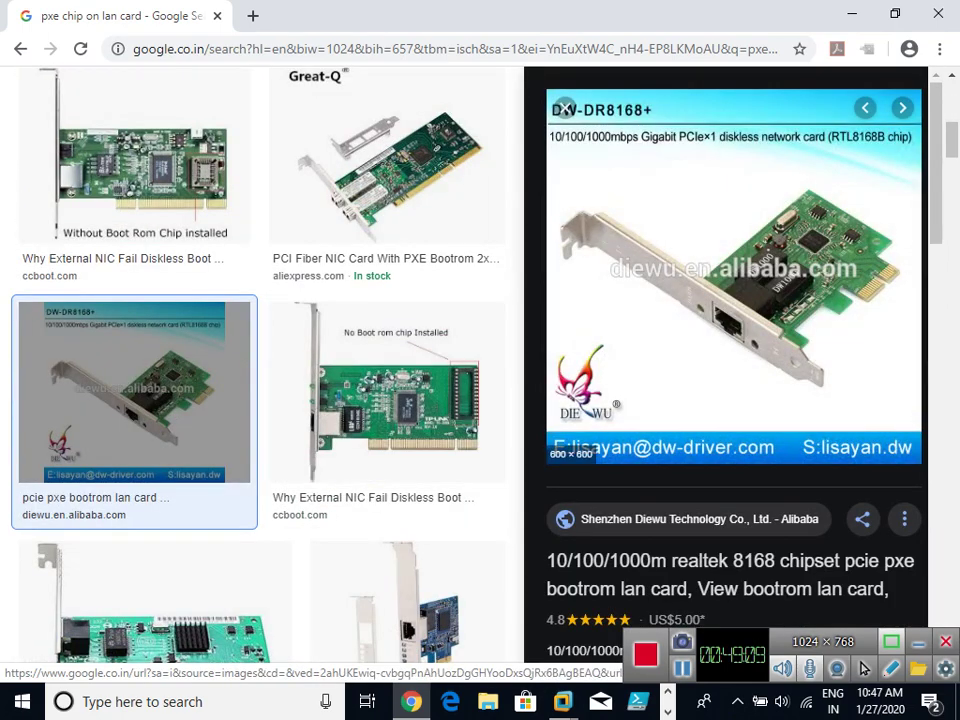
- Browse further results and preview the tp-link 8169 Gigabit Ethernet PXE chip card image
scroll(440, 420, down, 4)
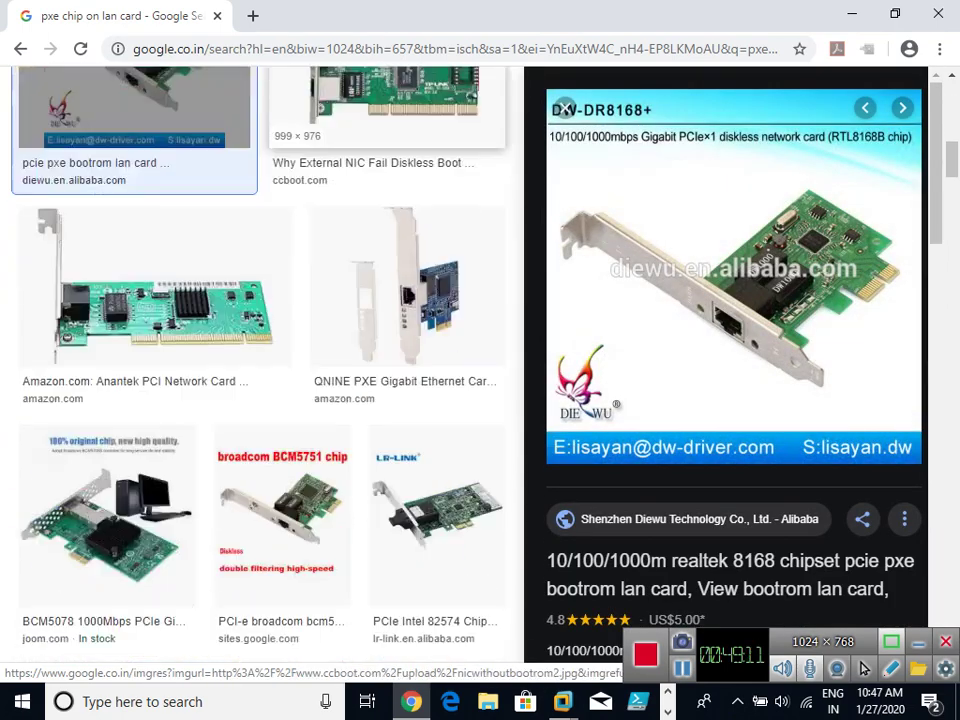
scroll(440, 420, down, 1)
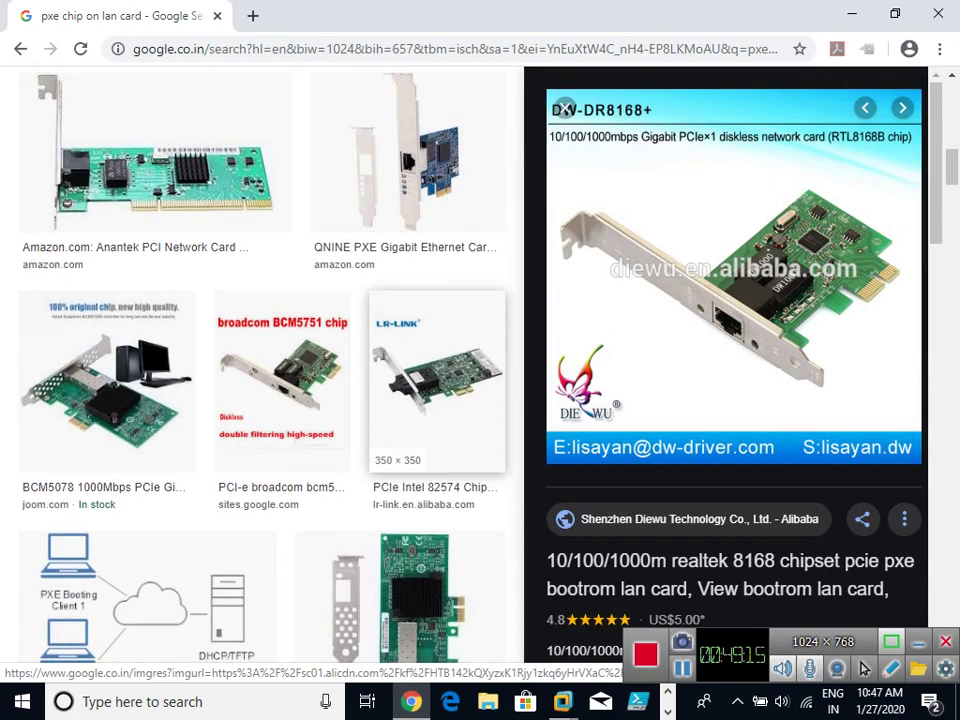
scroll(440, 420, down, 5)
scroll(440, 350, down, 5)
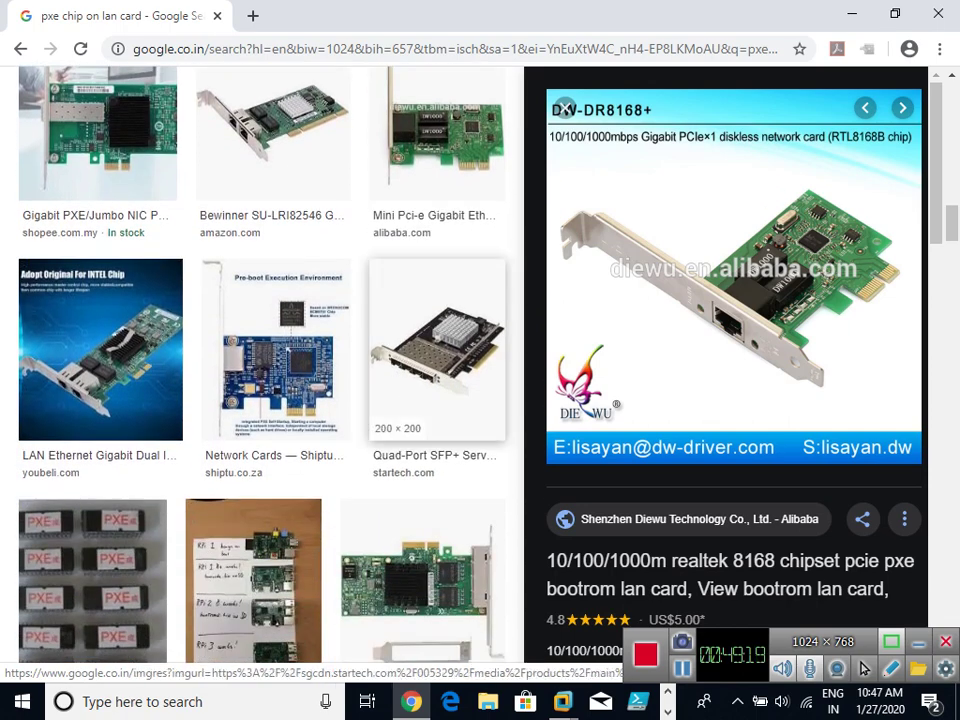
scroll(440, 420, down, 2)
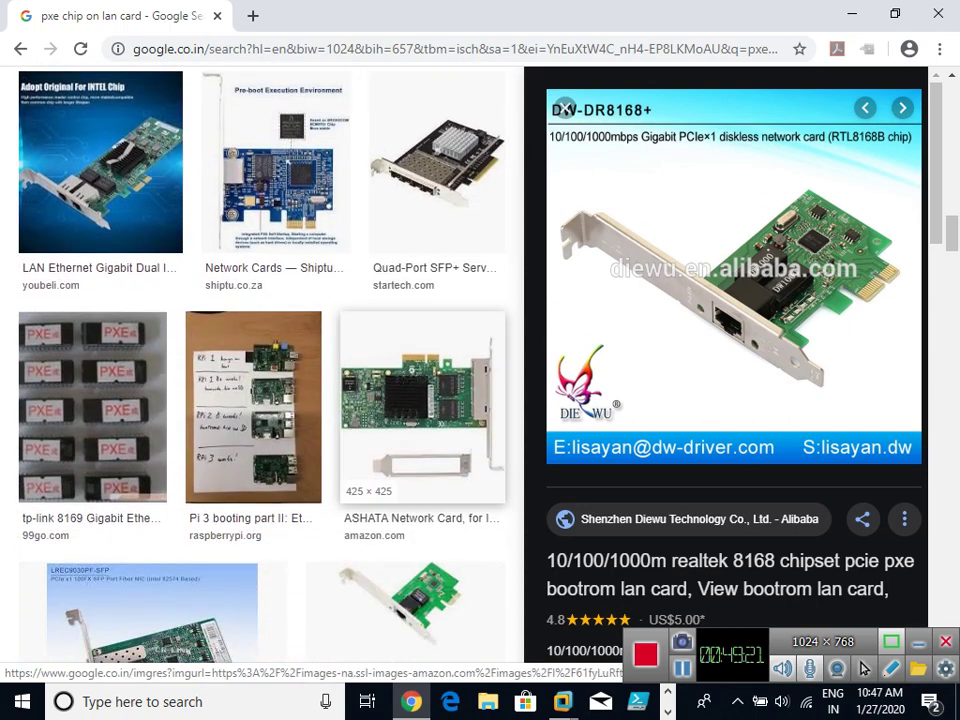
click(92, 405)
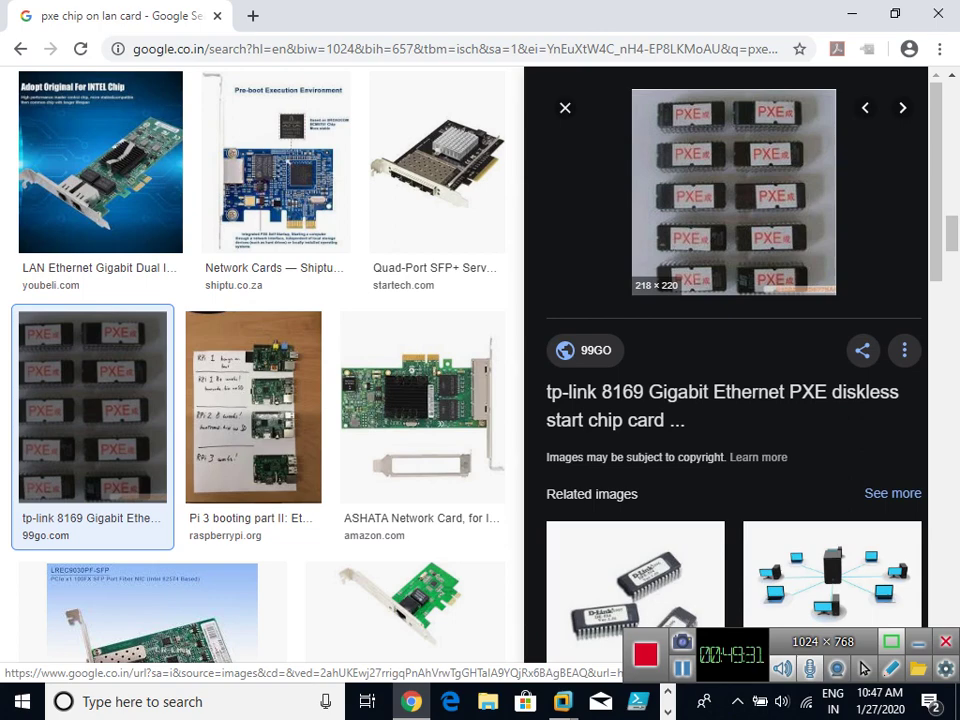
scroll(260, 365, down, 4)
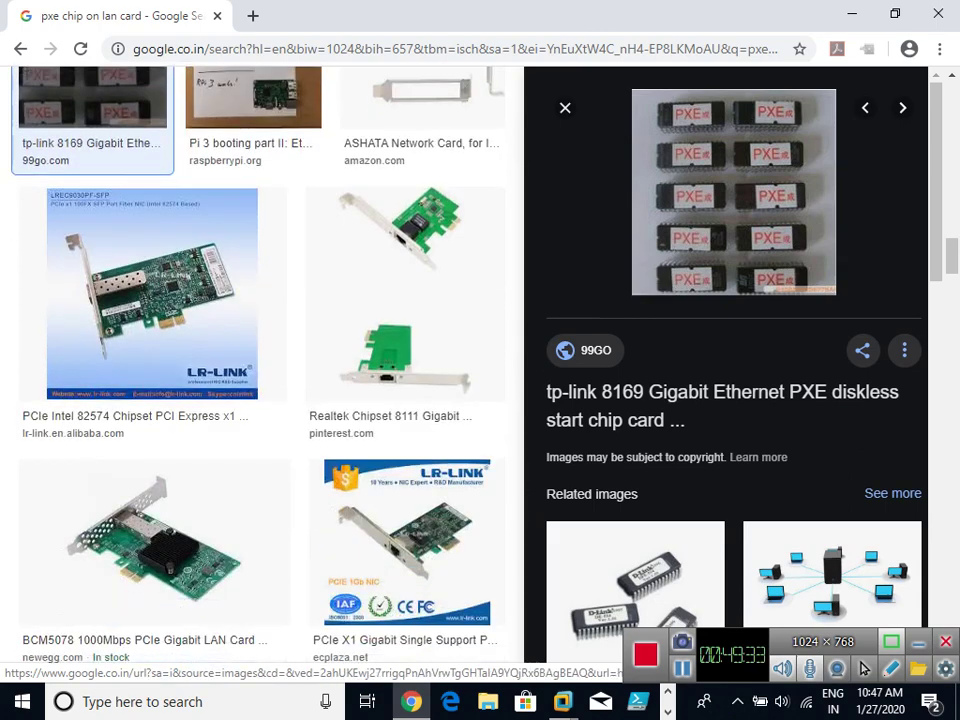
scroll(260, 365, down, 3)
scroll(260, 365, down, 6)
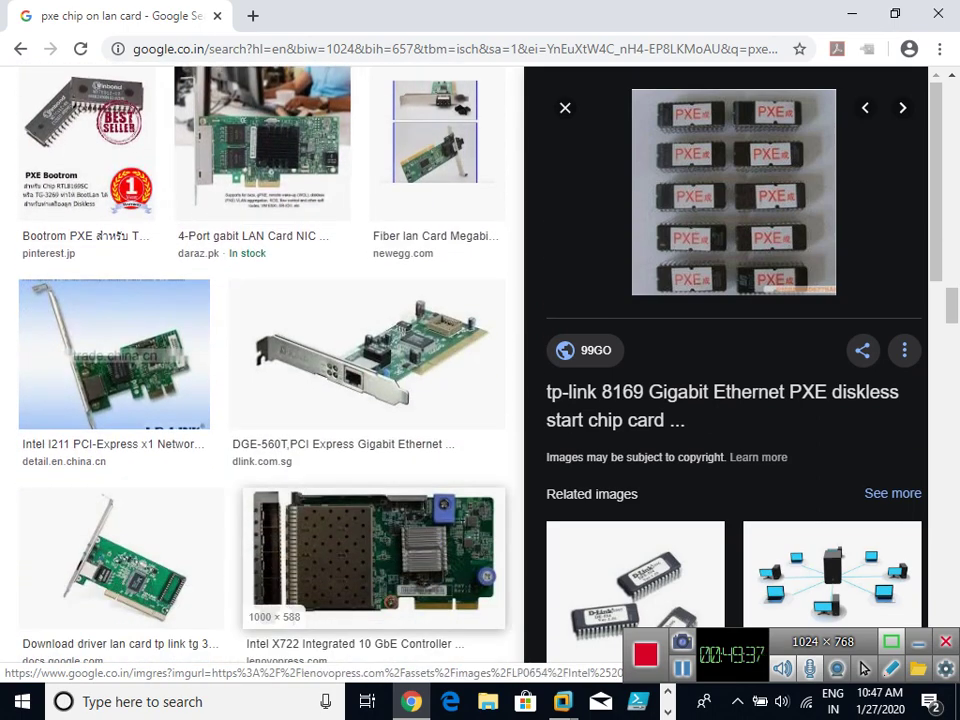
scroll(280, 550, down, 5)
scroll(280, 480, down, 2)
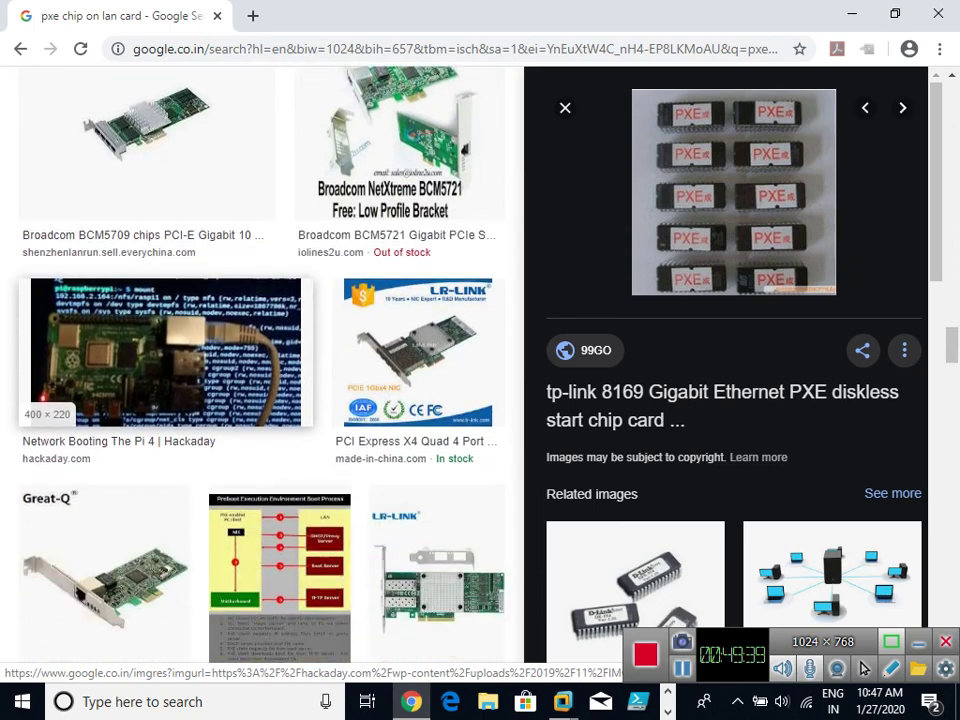
scroll(280, 480, down, 2)
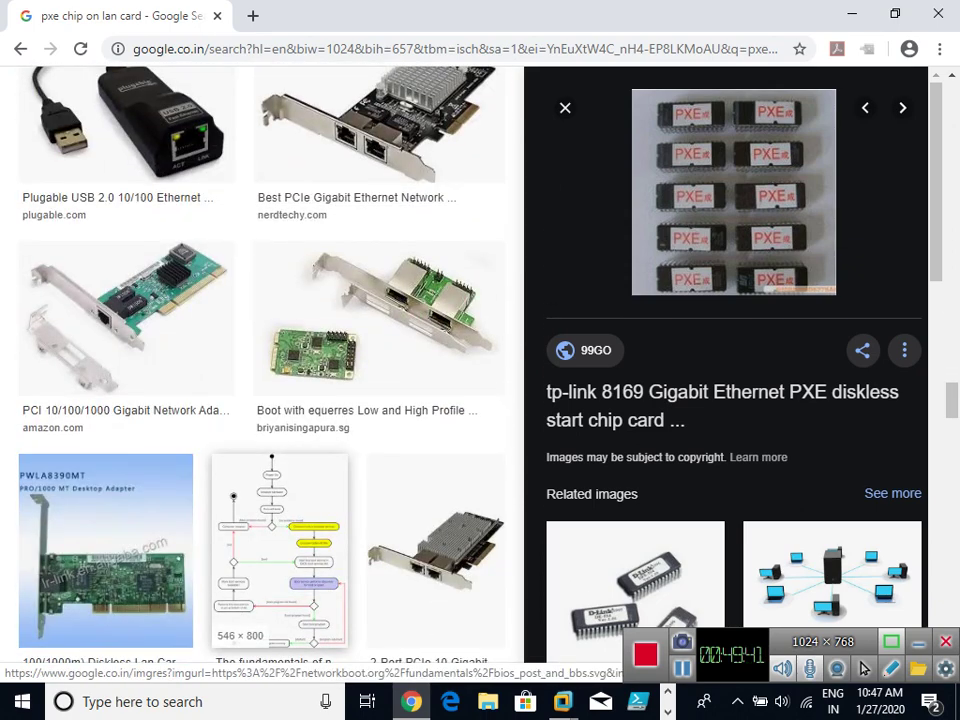
scroll(300, 200, up, 4)
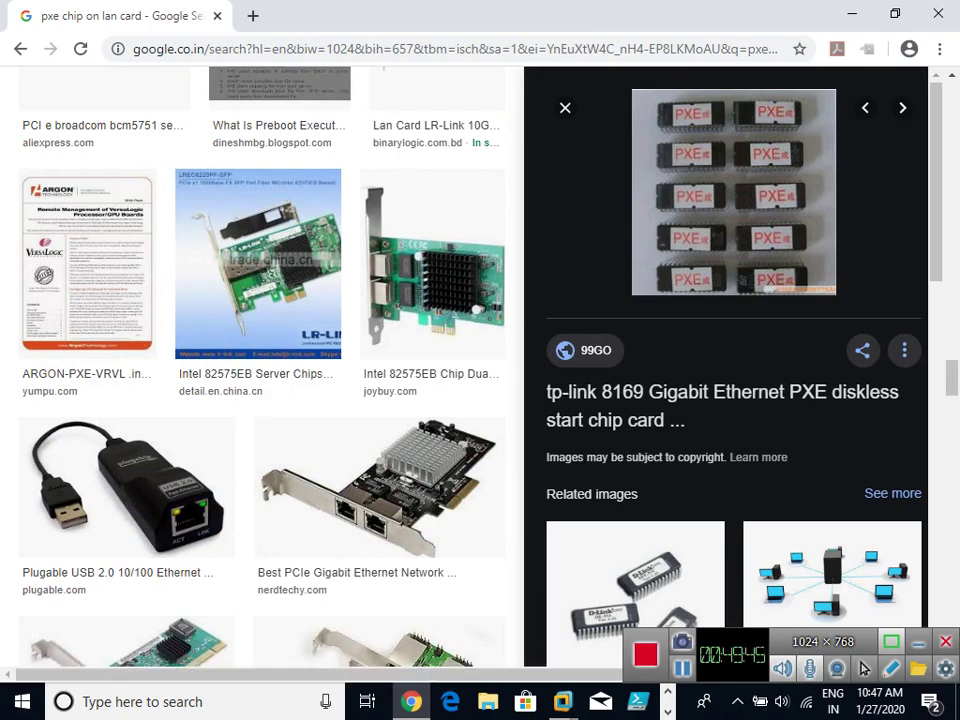
- Minimize Chrome, restore VMware Workstation and move over to the Server-02 virtual machine
click(852, 14)
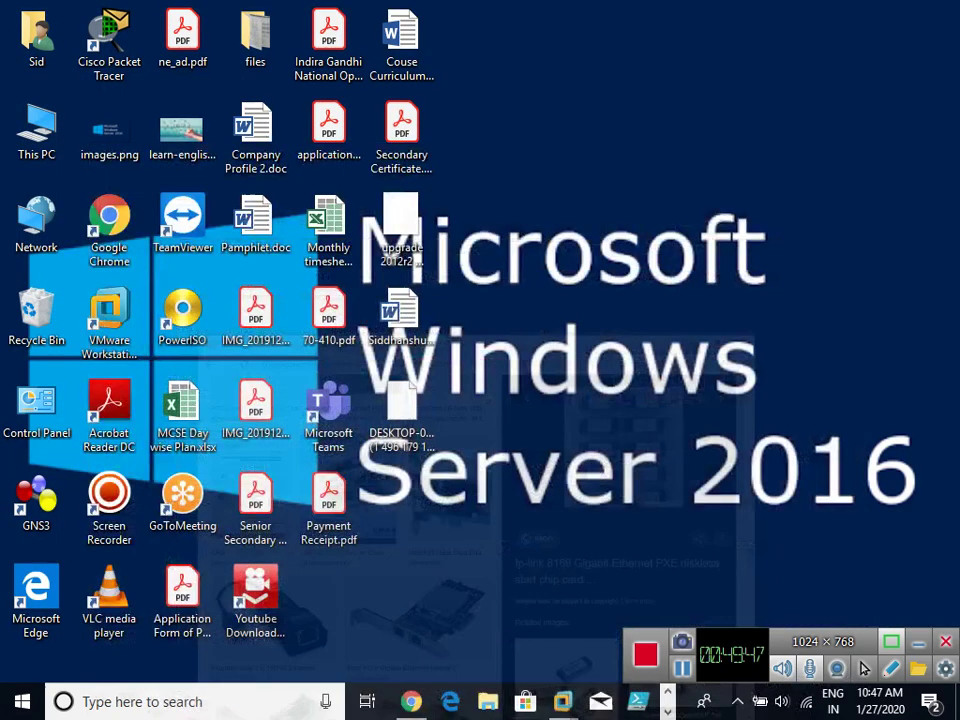
mouse_move(563, 701)
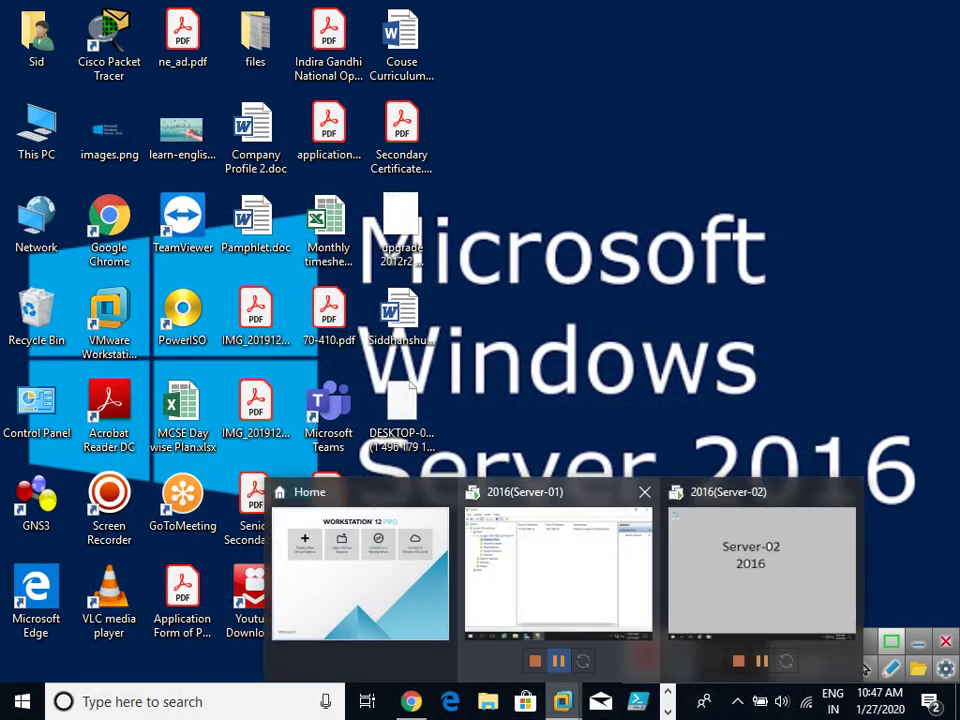
click(558, 570)
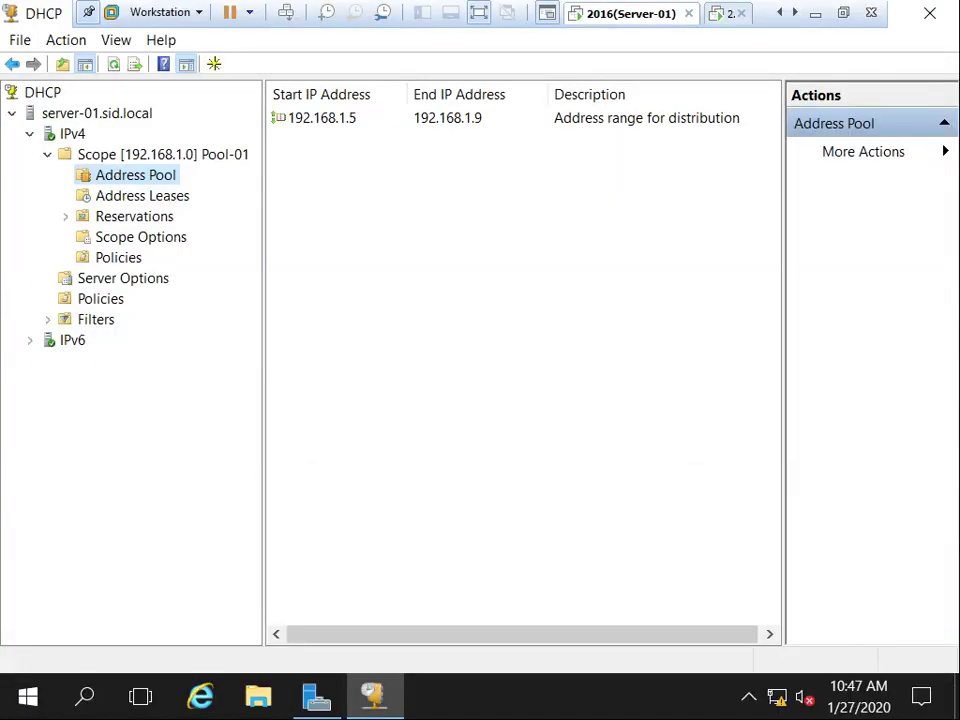
key(ctrl+alt+Right)
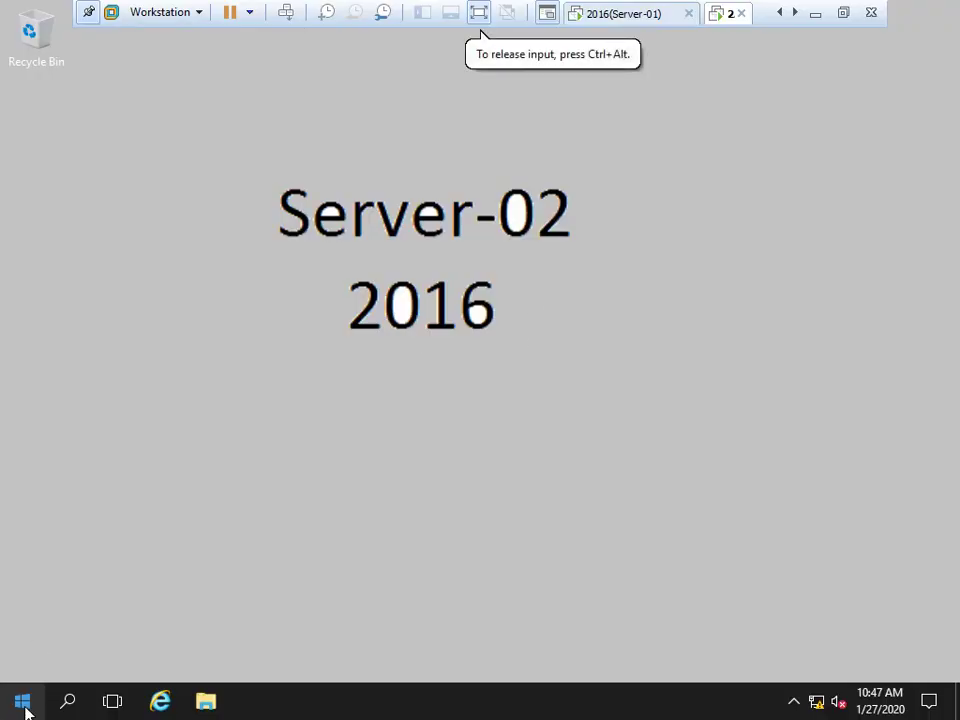
- Launch Server Manager from the Server-02 Start menu
click(24, 704)
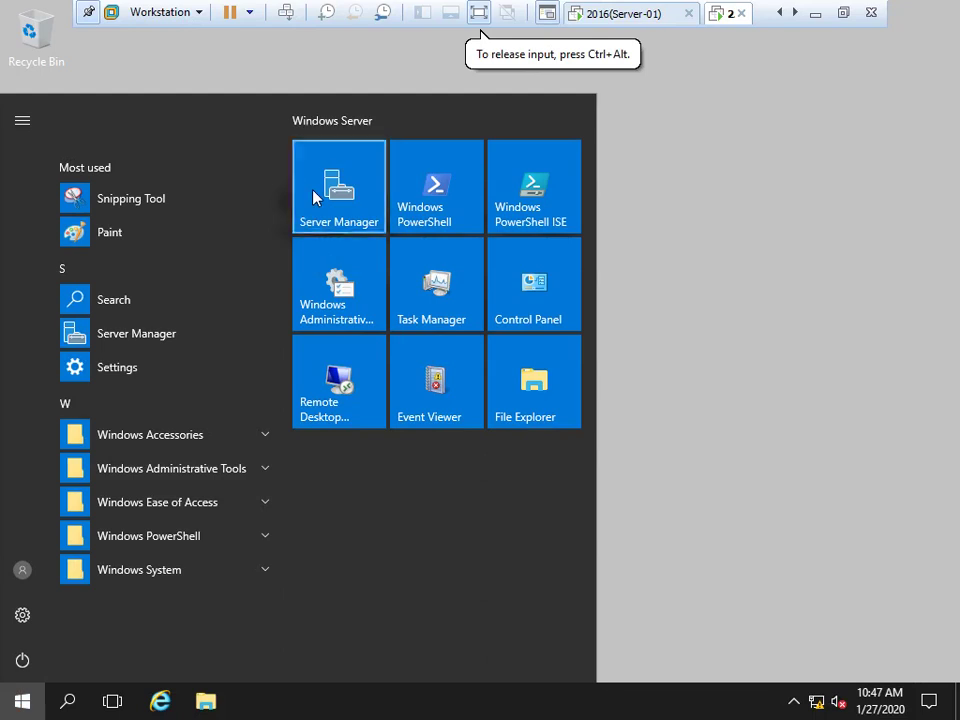
click(313, 196)
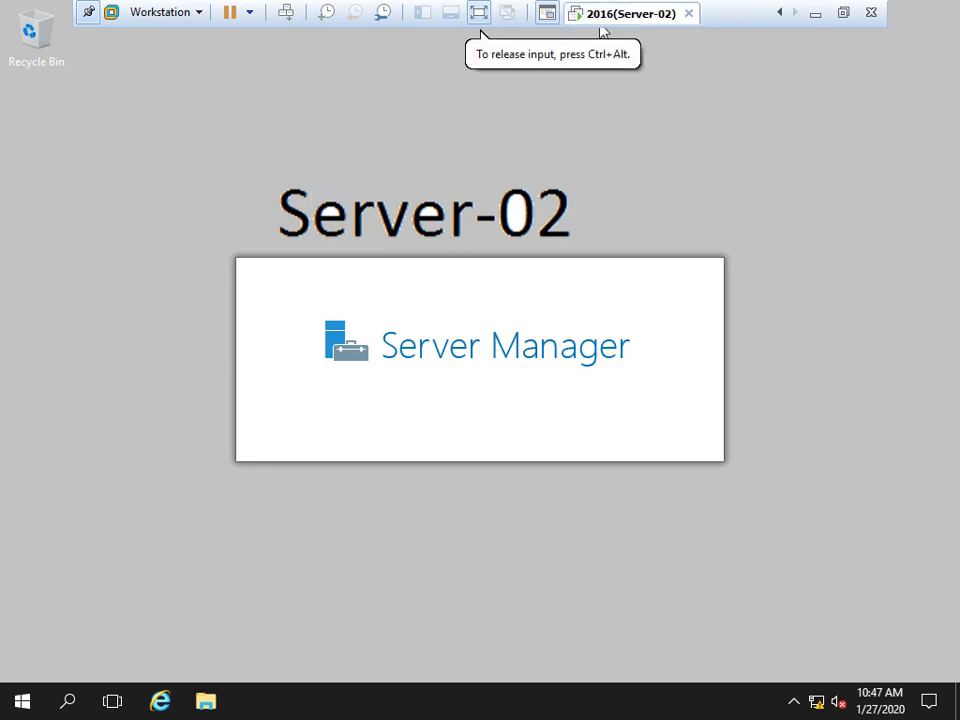
right_click(601, 29)
- In the VM settings, add a new 20 GB SCSI virtual hard disk stored as a single file
click(636, 272)
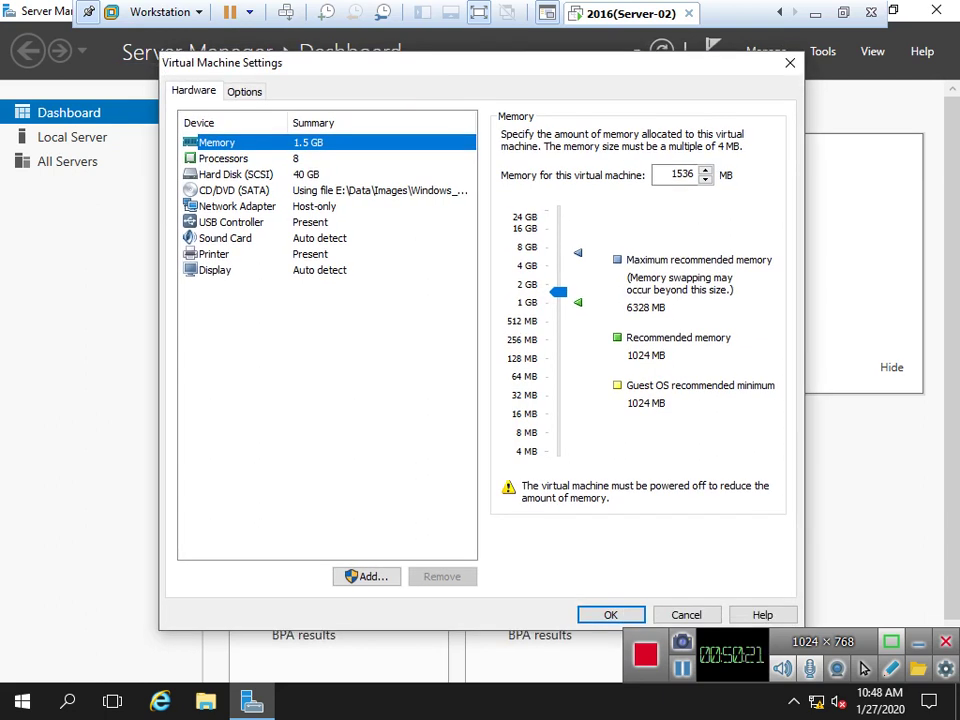
click(235, 174)
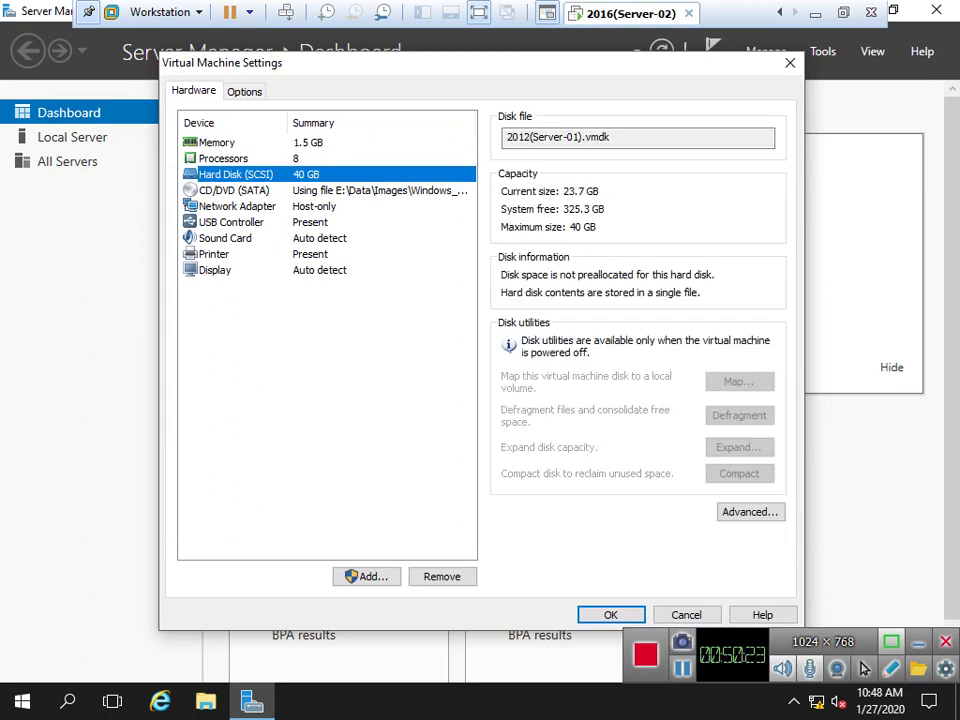
click(367, 576)
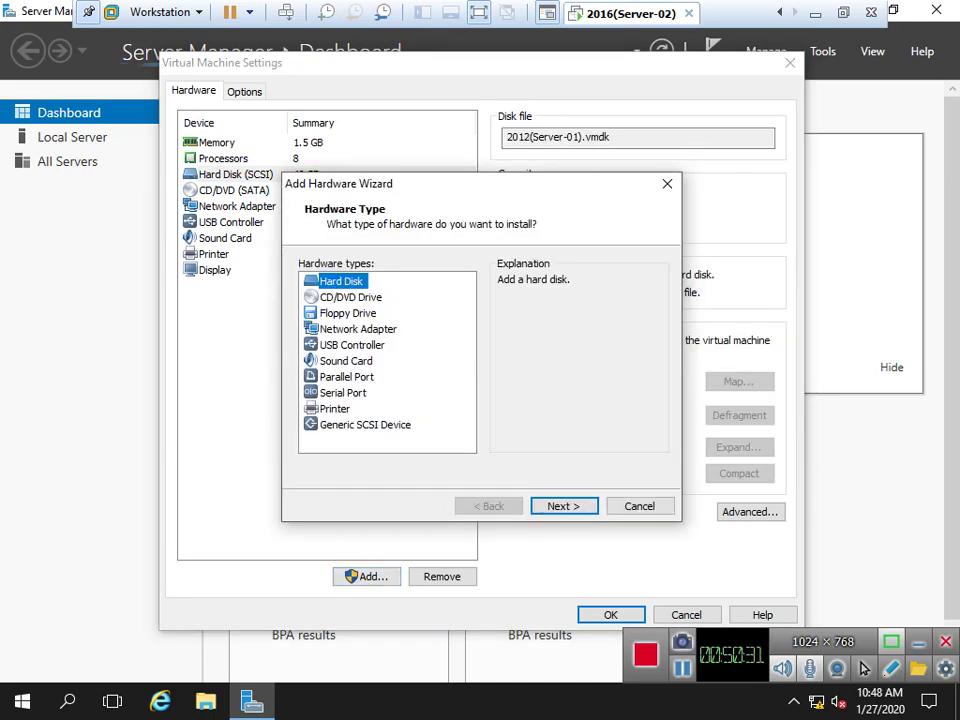
click(563, 506)
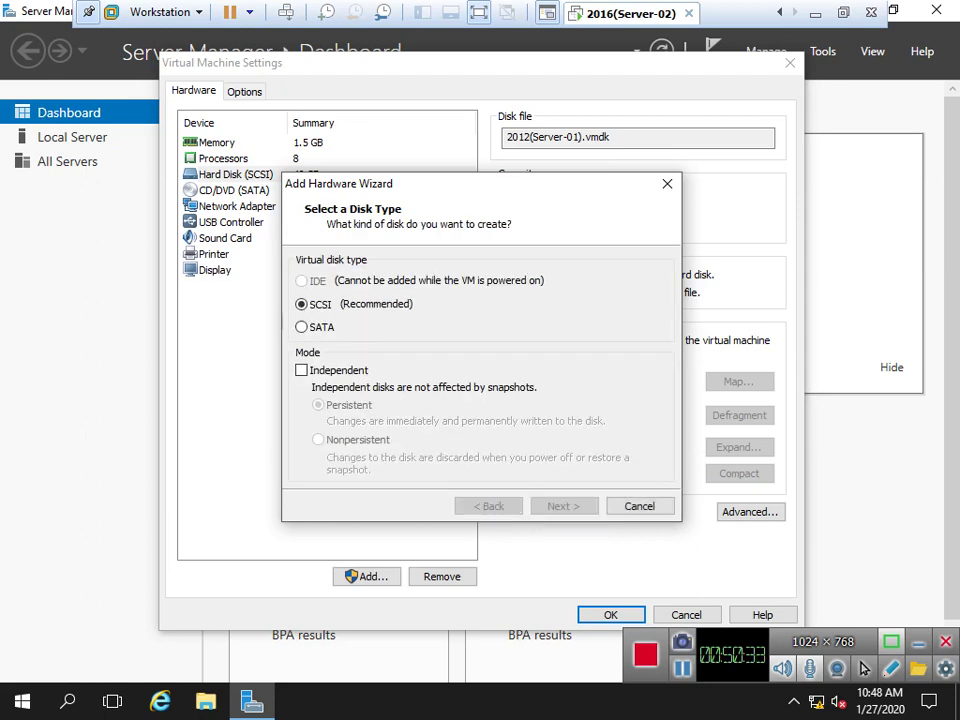
click(563, 506)
click(563, 506)
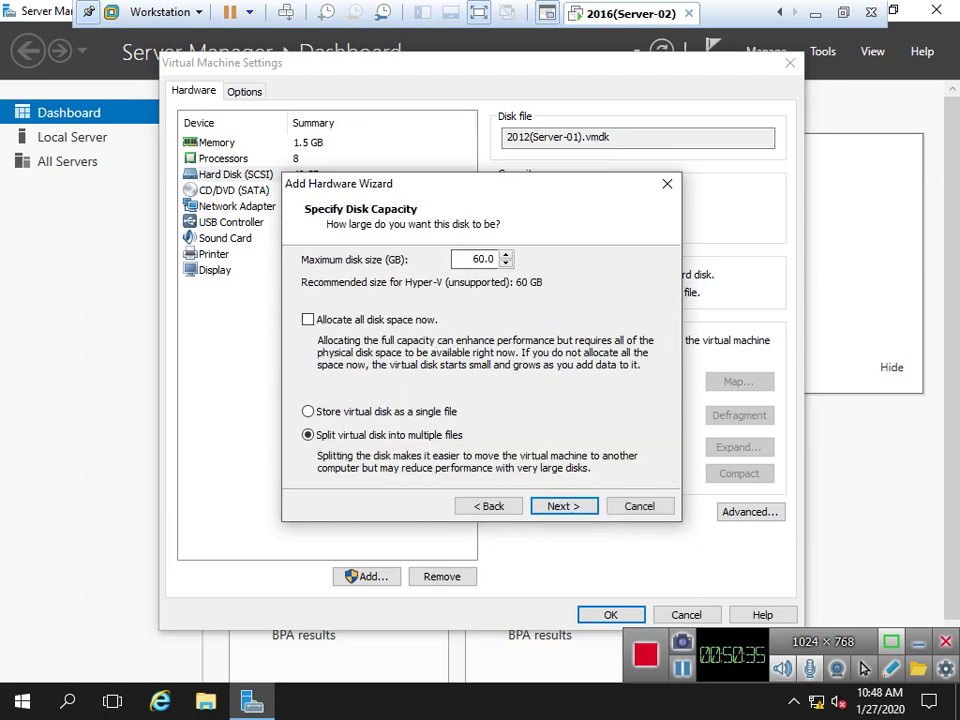
text(20)
click(308, 411)
click(563, 506)
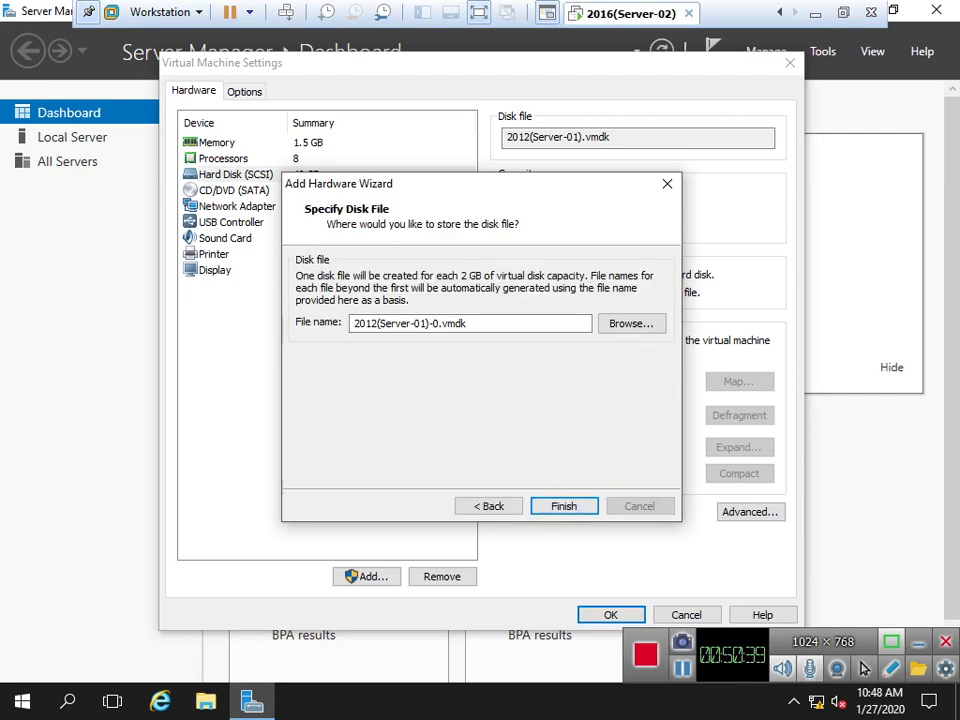
click(560, 506)
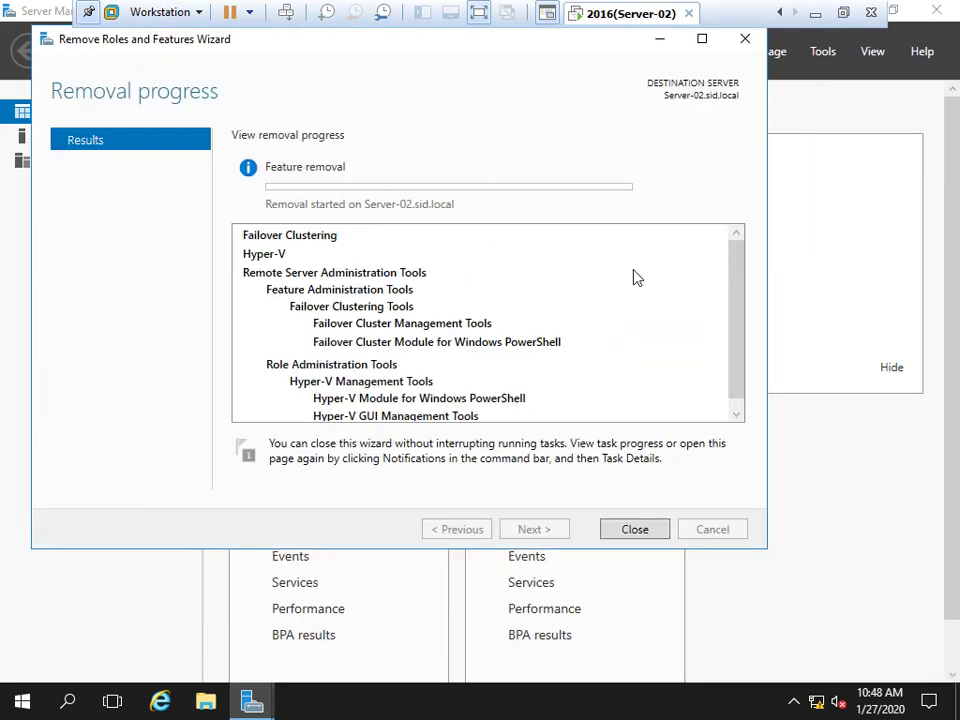
- Open Disk Management, bring Disk 3 online and initialize it
click(577, 122)
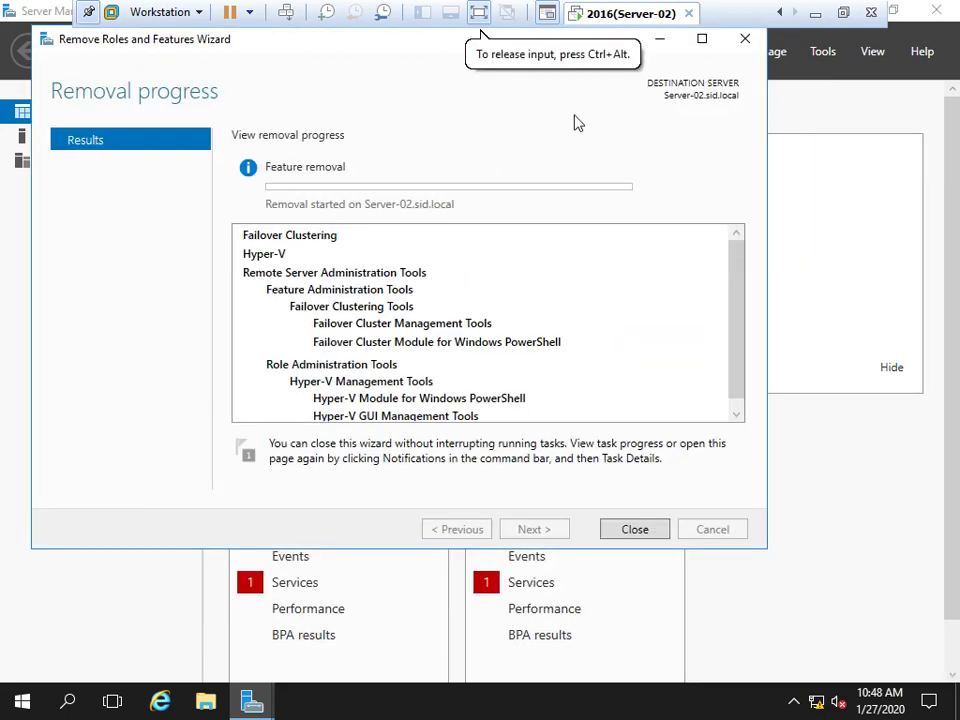
key(super+r)
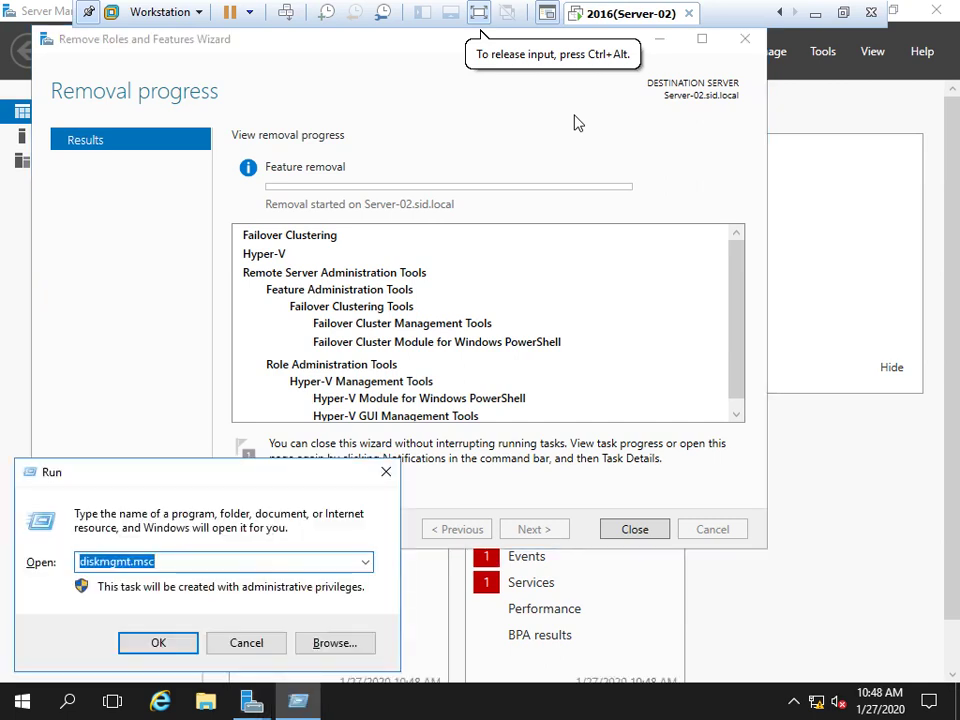
key(Escape)
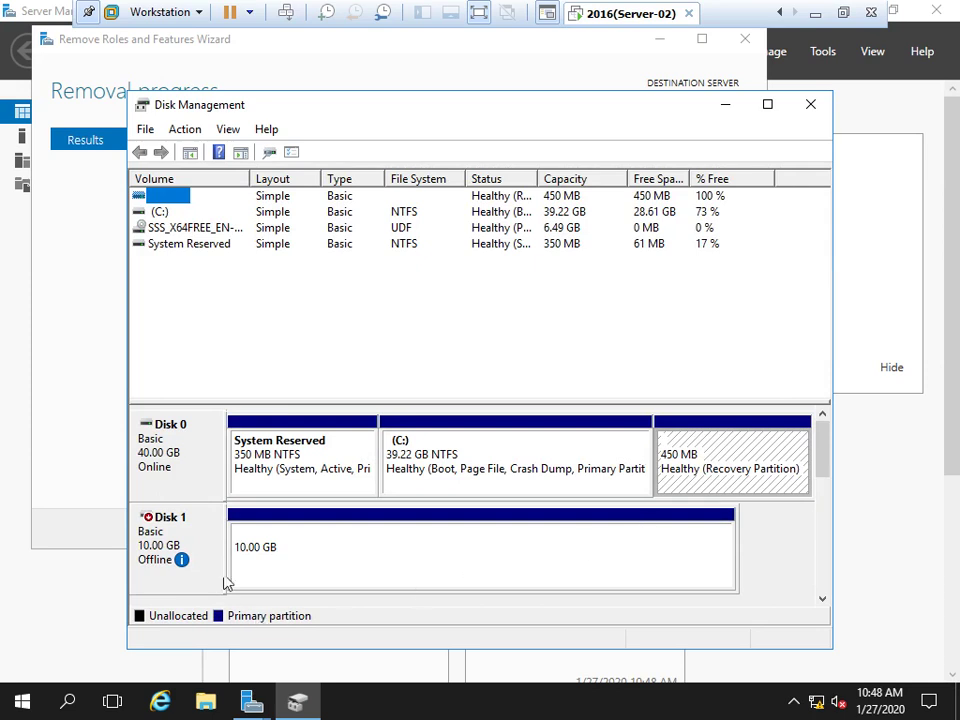
drag(822, 447, 826, 497)
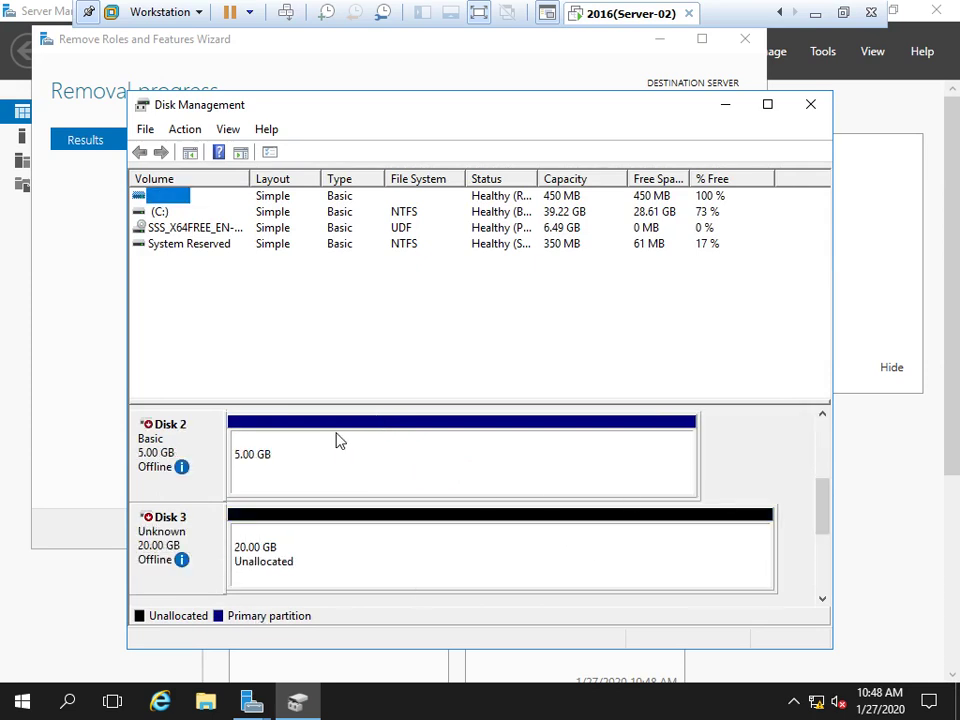
right_click(188, 450)
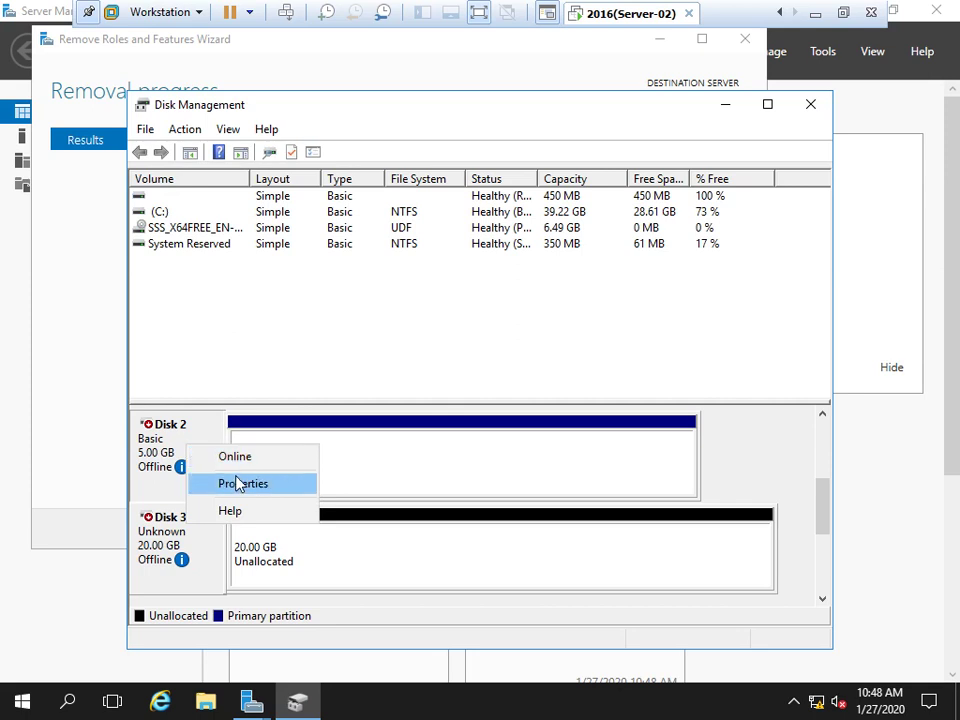
click(289, 561)
right_click(178, 535)
click(197, 543)
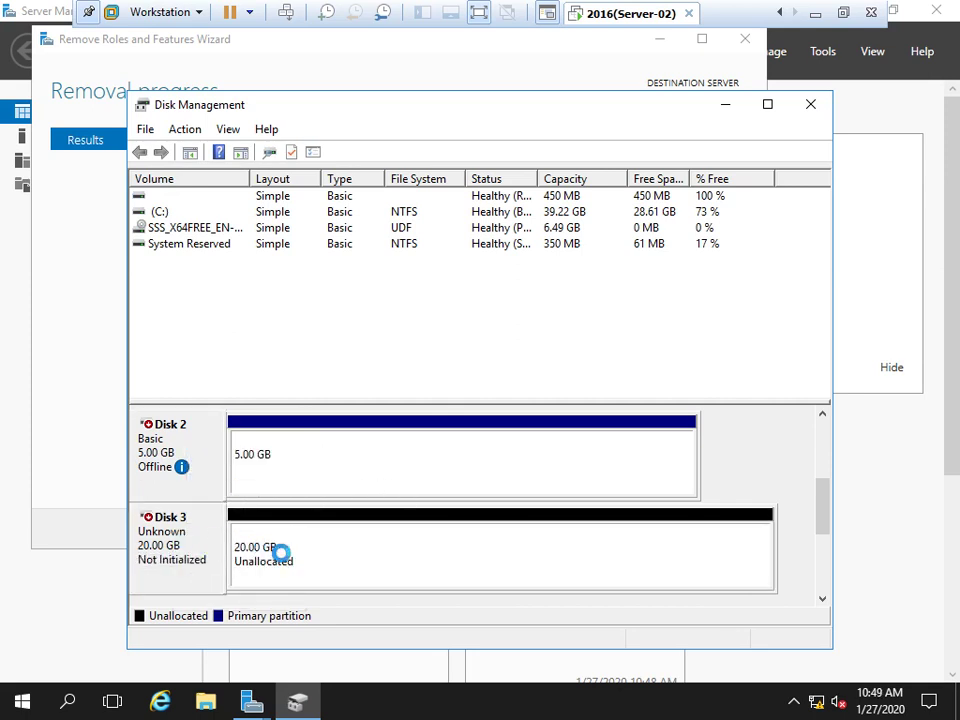
right_click(186, 552)
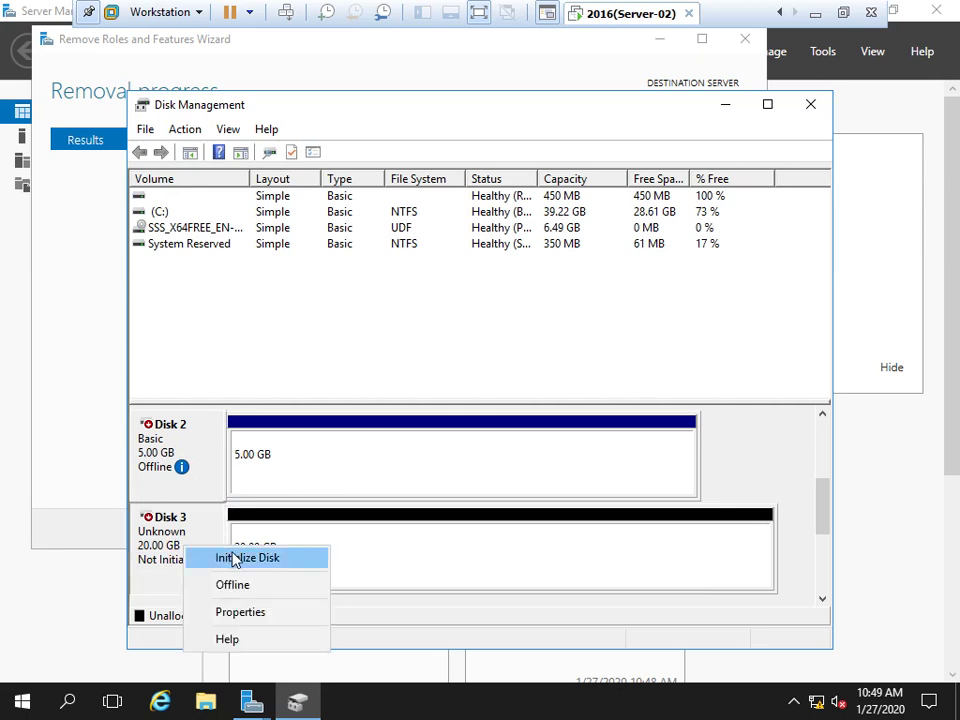
click(236, 558)
click(540, 494)
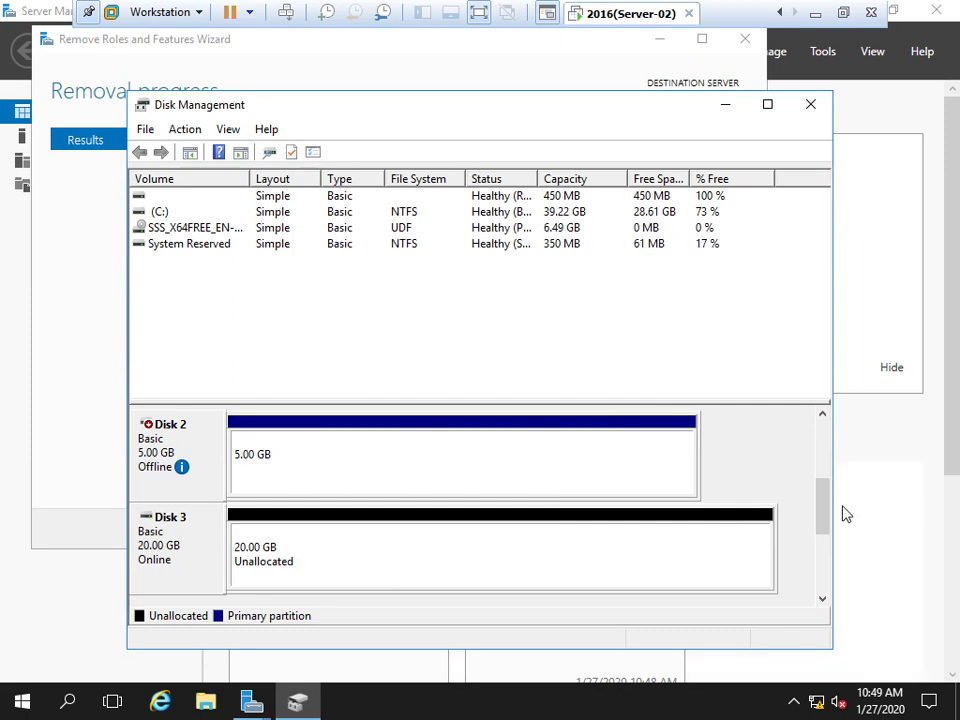
- Create a full-size NTFS simple volume E: on Disk 3 labelled WDS
drag(825, 508, 825, 531)
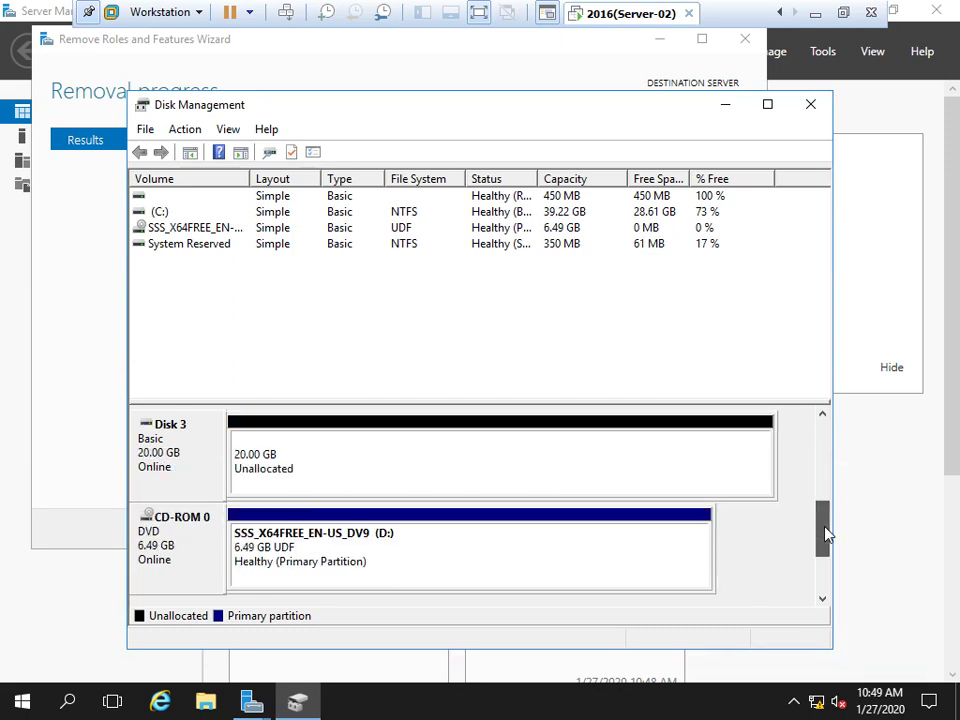
right_click(369, 456)
click(424, 458)
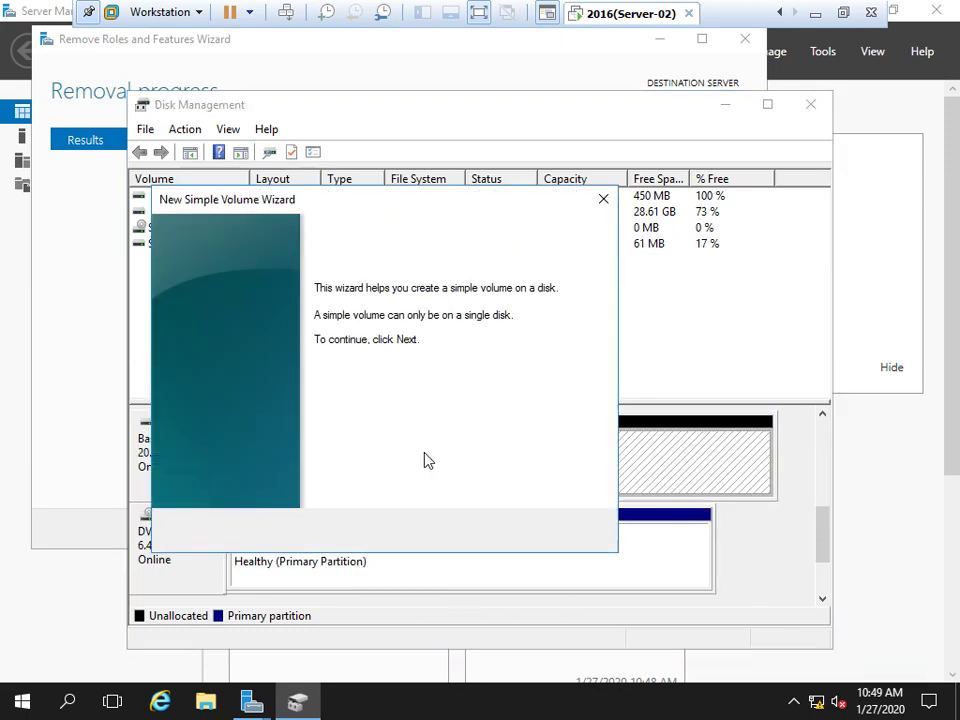
click(498, 534)
click(499, 535)
click(499, 535)
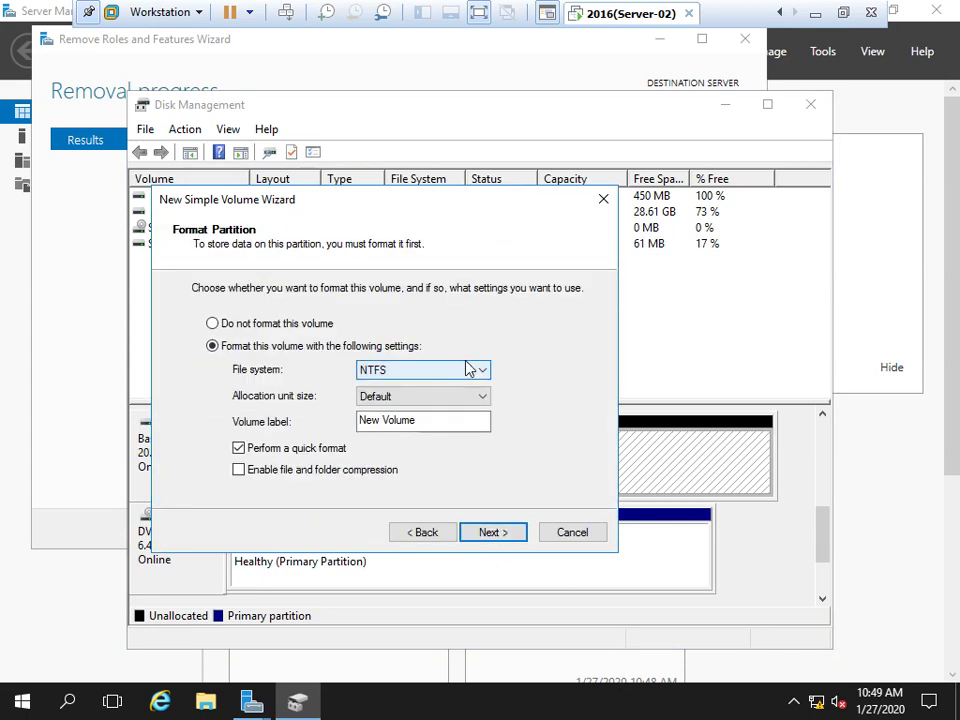
drag(419, 421, 358, 421)
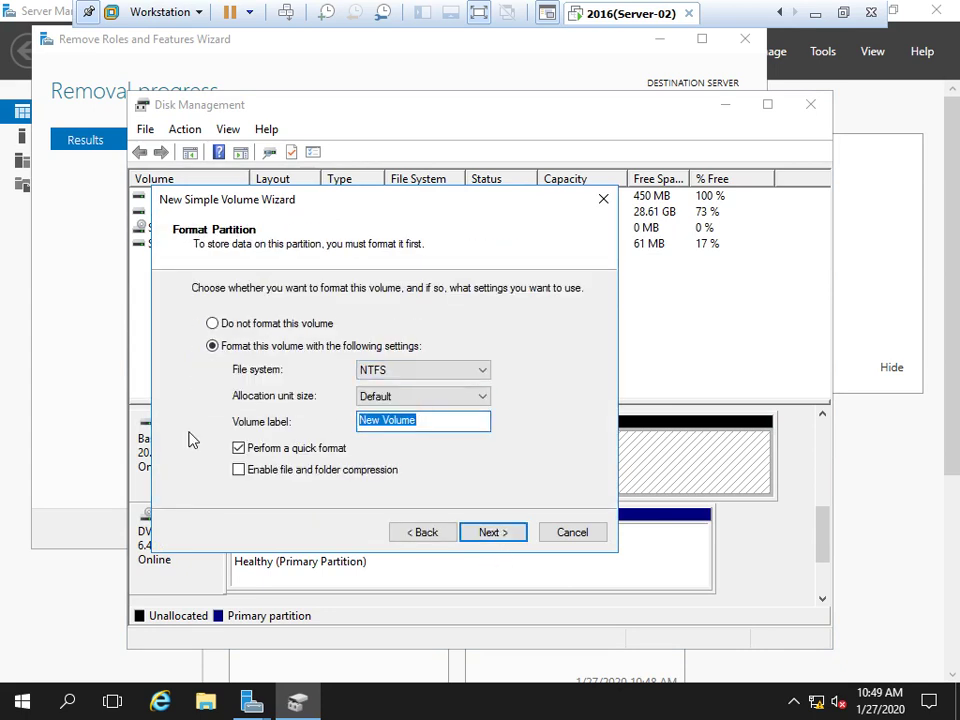
text(WDS)
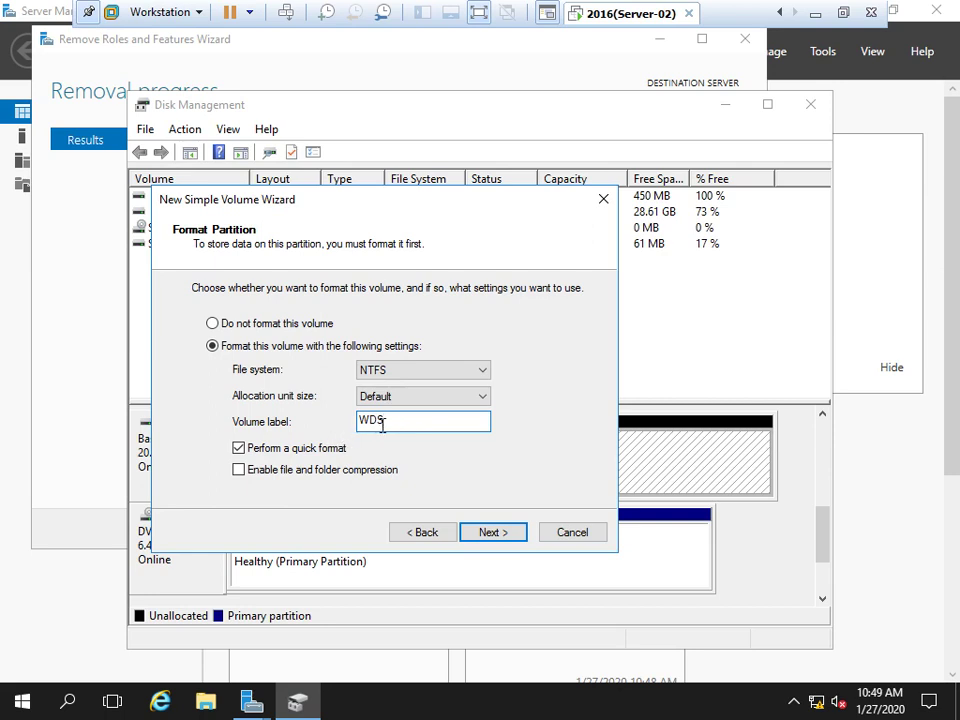
click(497, 533)
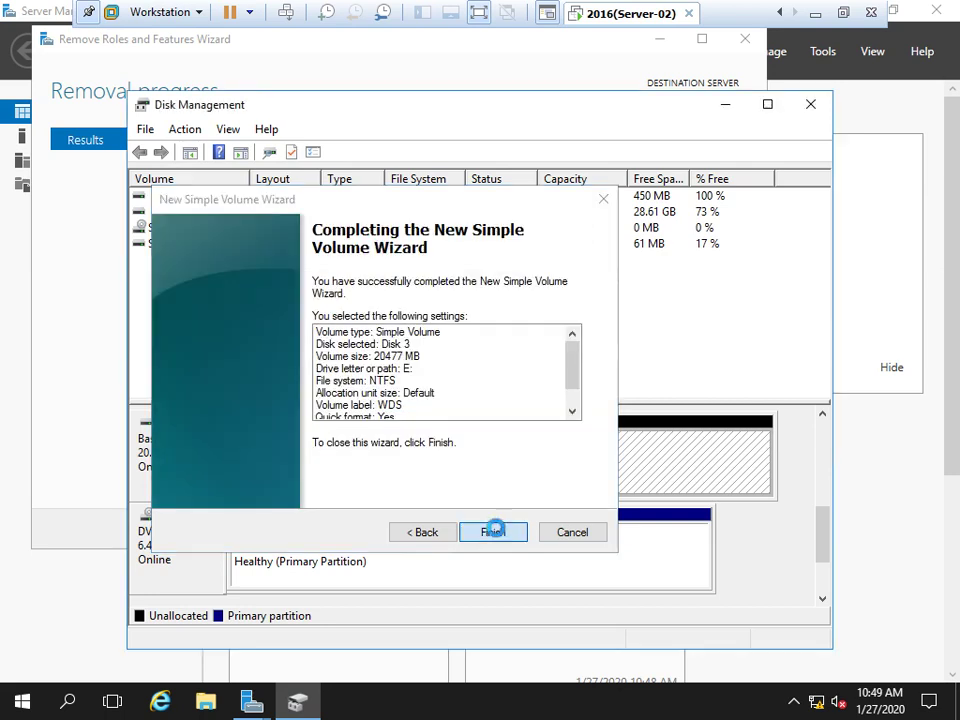
click(494, 532)
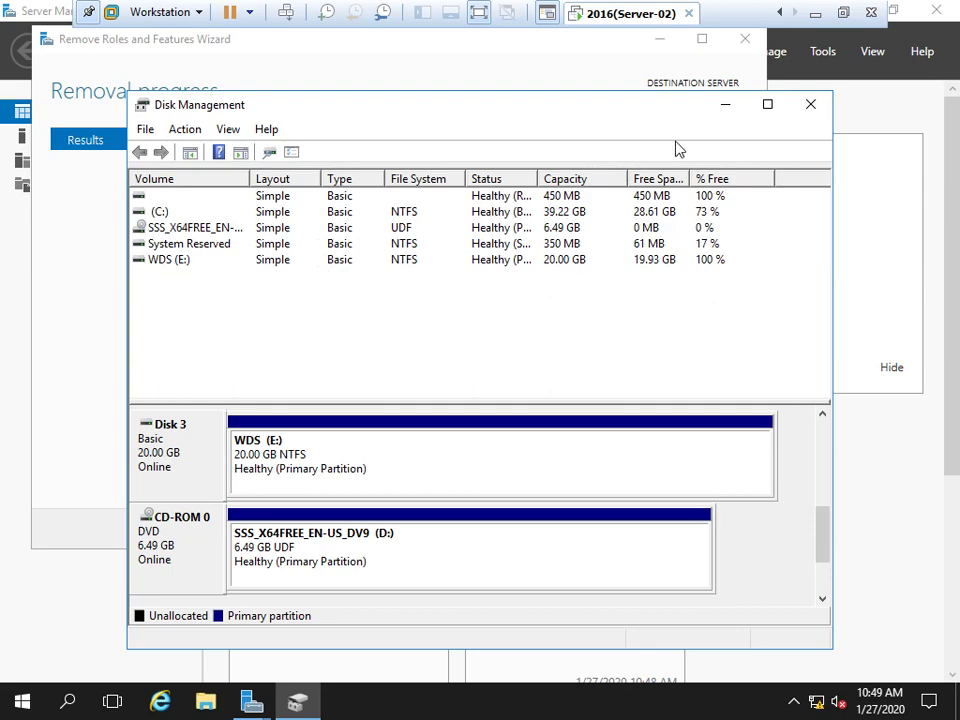
- Close Disk Management and the removal wizard, then confirm WDS (E:) is listed under This PC
click(808, 104)
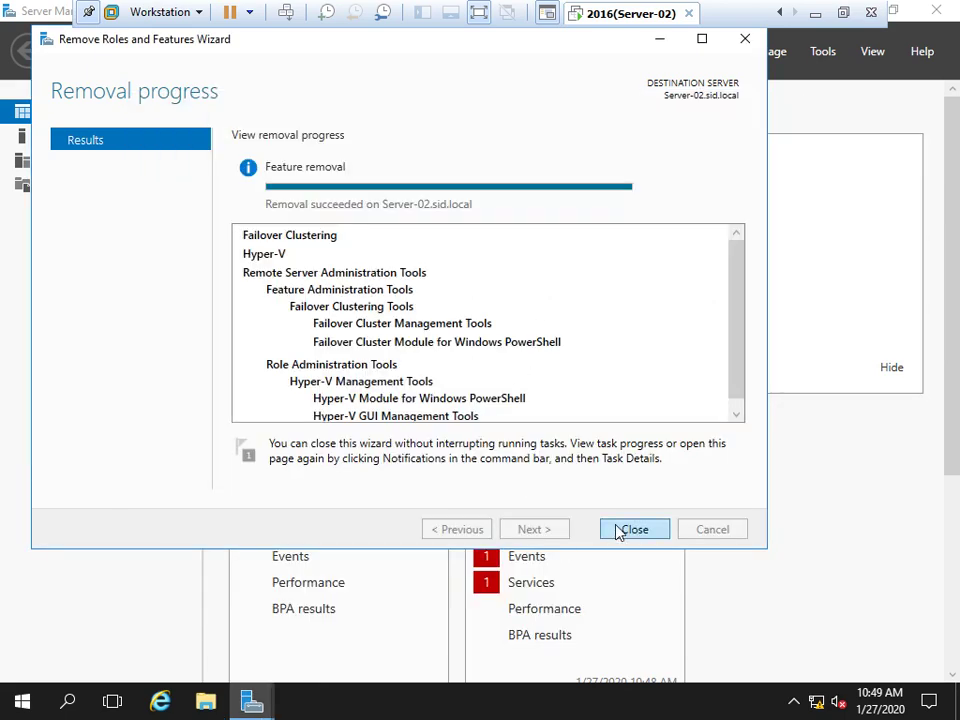
click(630, 529)
click(205, 706)
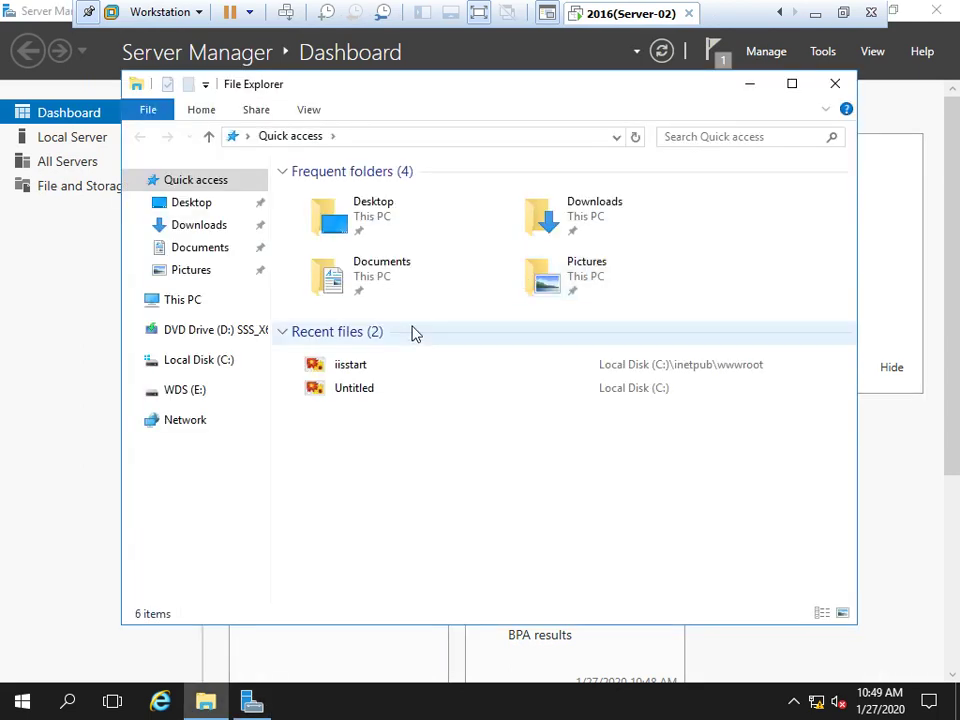
click(177, 301)
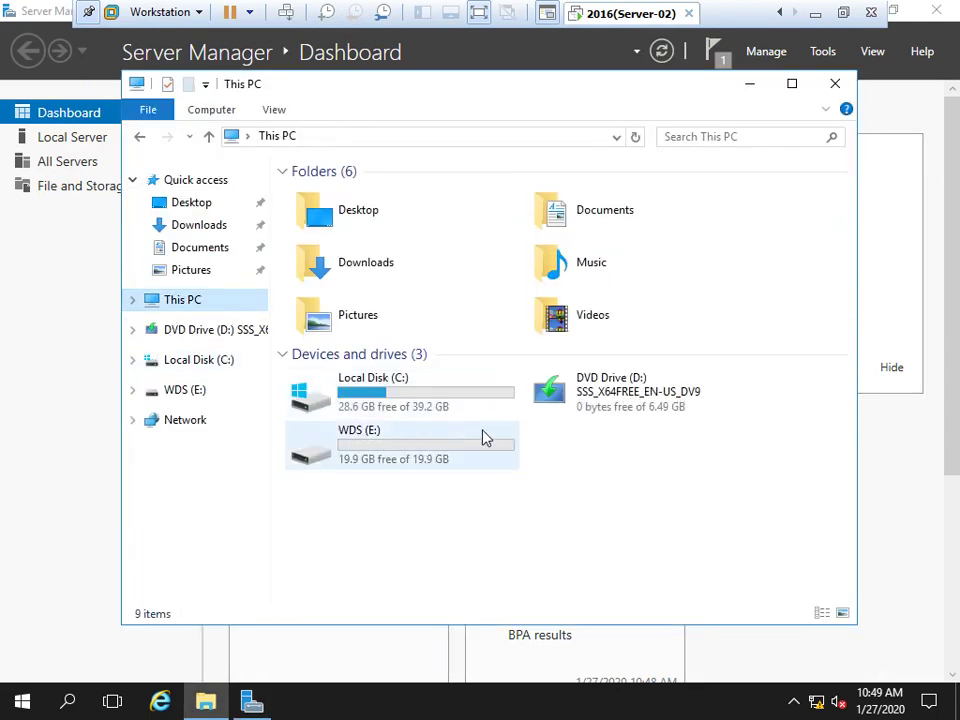
click(402, 450)
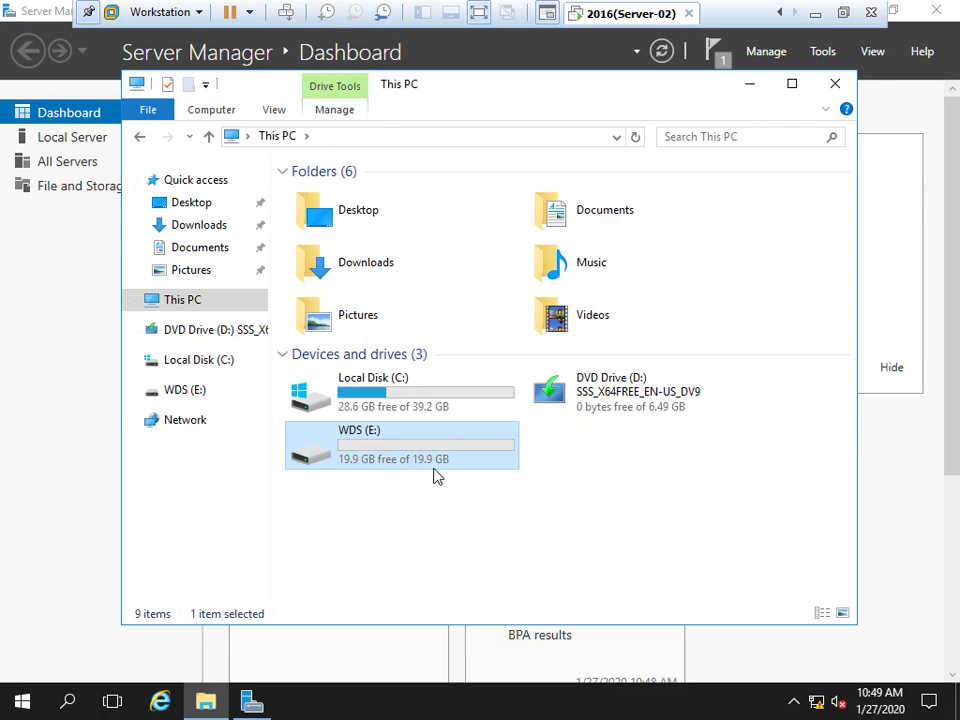
click(835, 83)
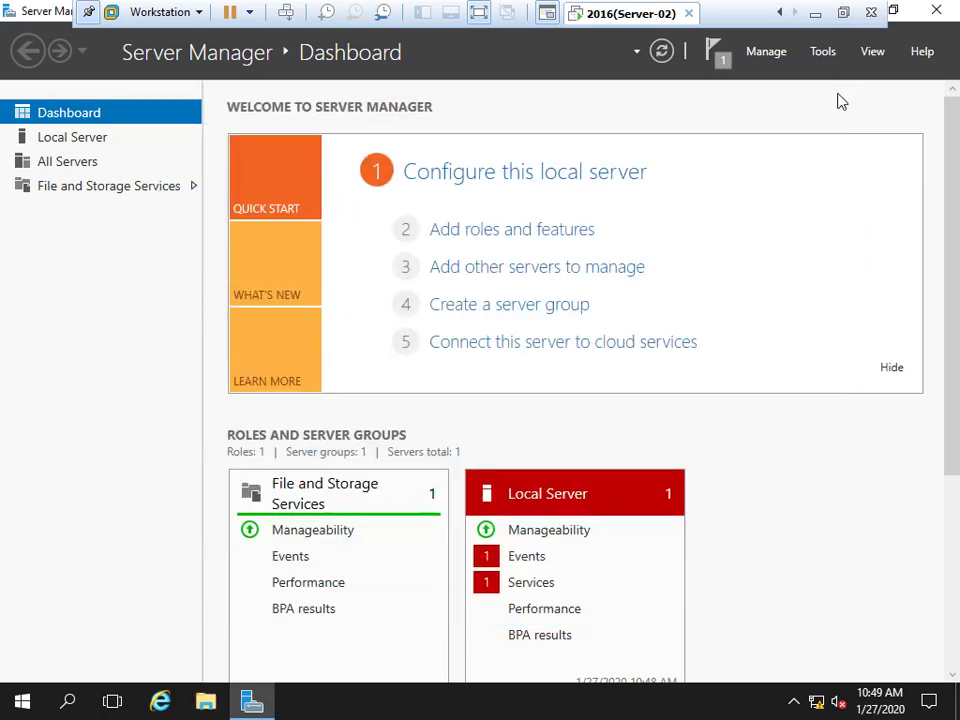
- Select the Windows Deployment Services role with its required features for Server-02, role-based install
click(479, 231)
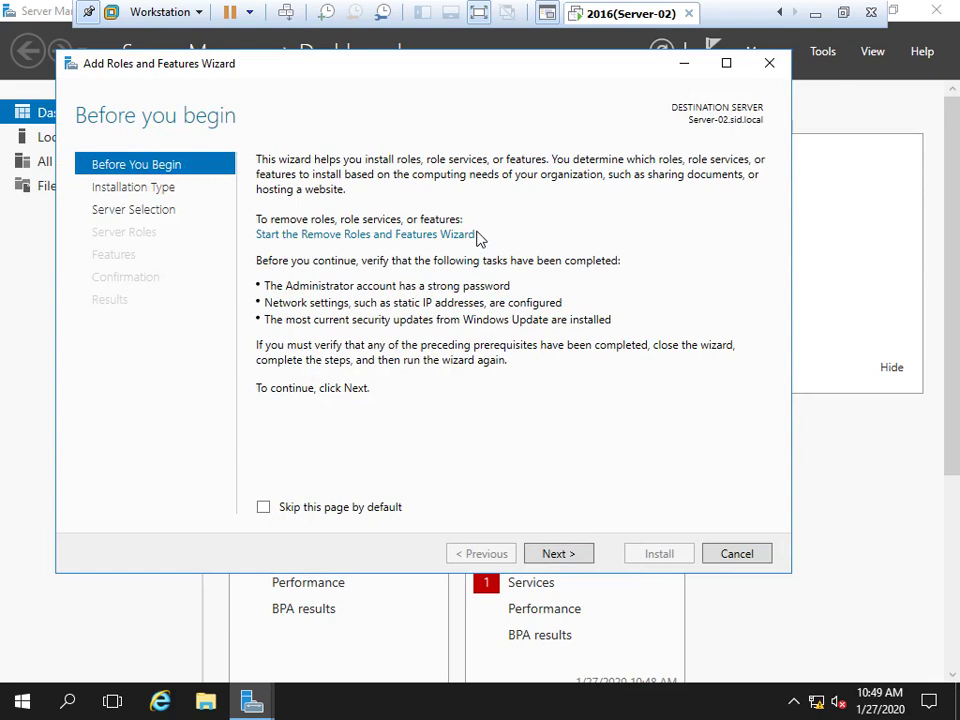
click(541, 558)
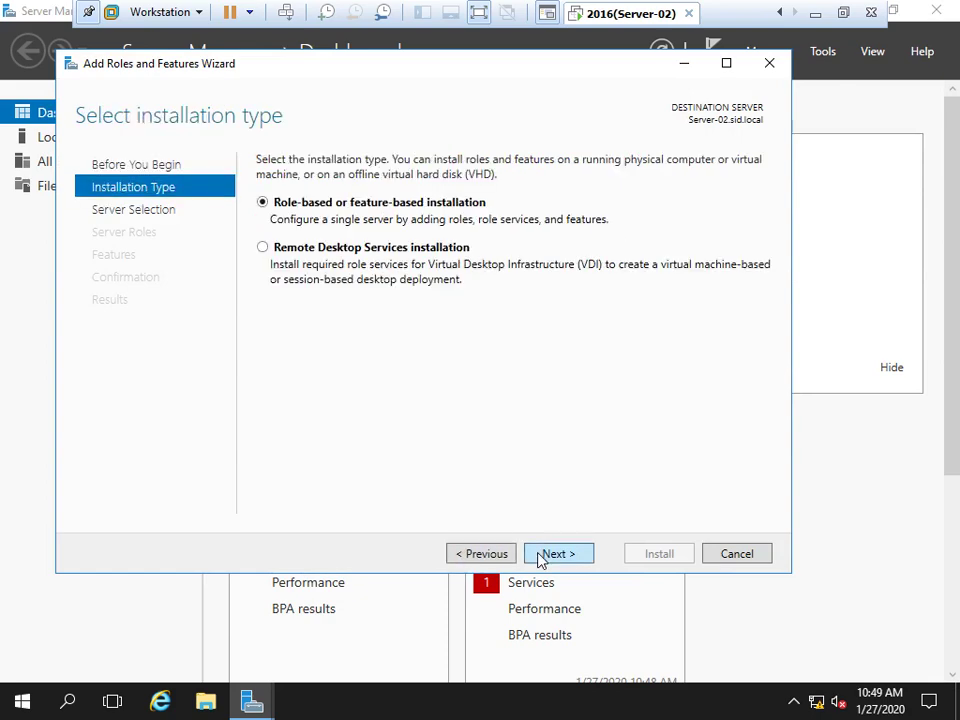
click(541, 558)
click(540, 558)
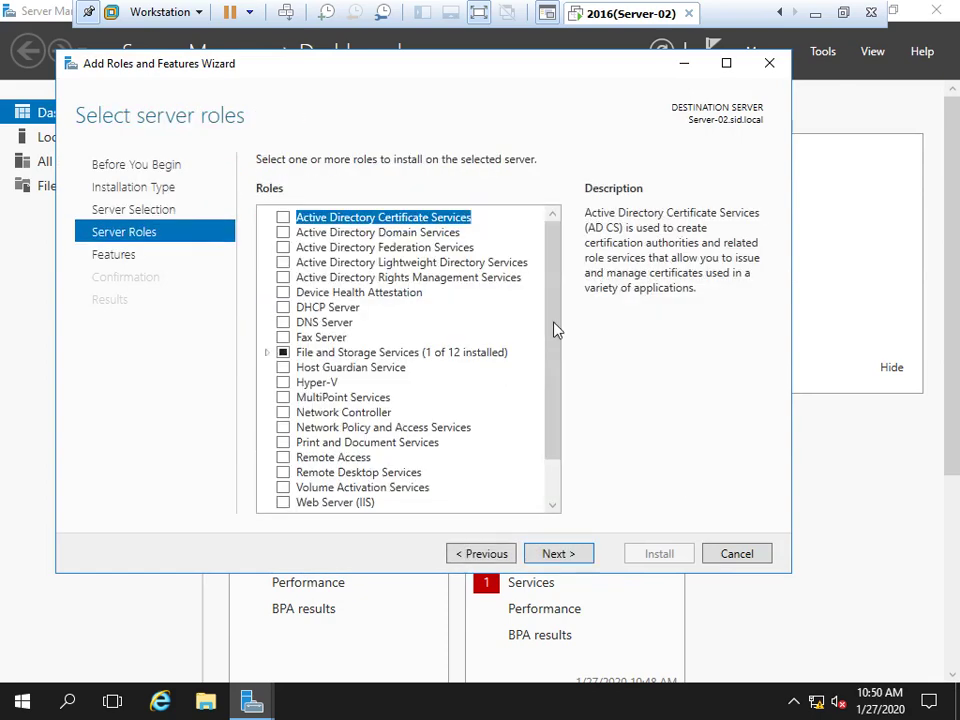
scroll(362, 418, down, 2)
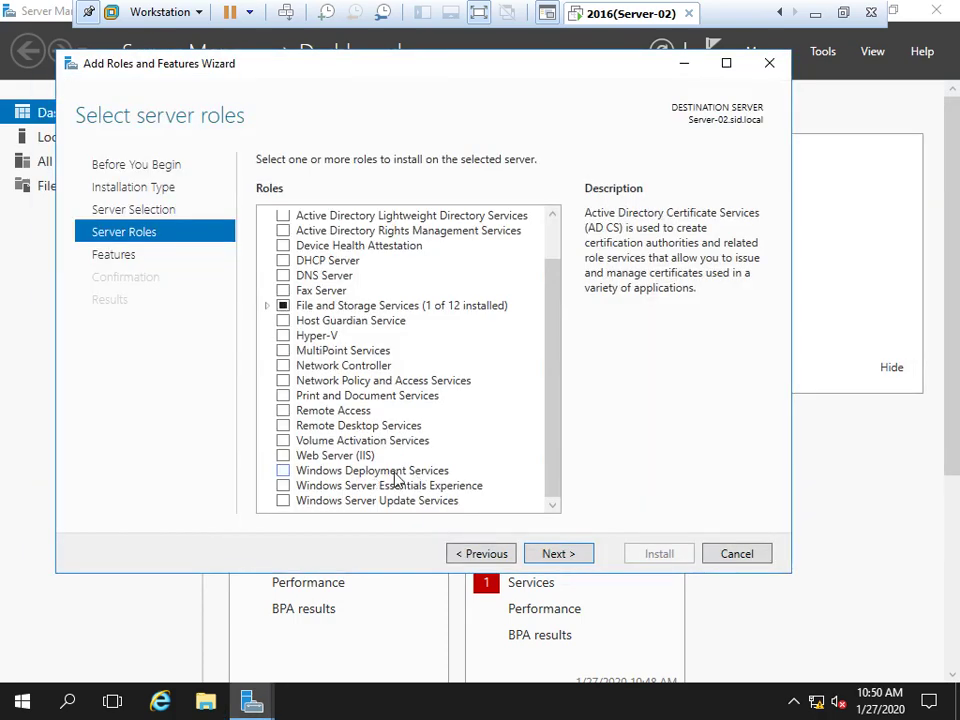
click(283, 472)
click(467, 482)
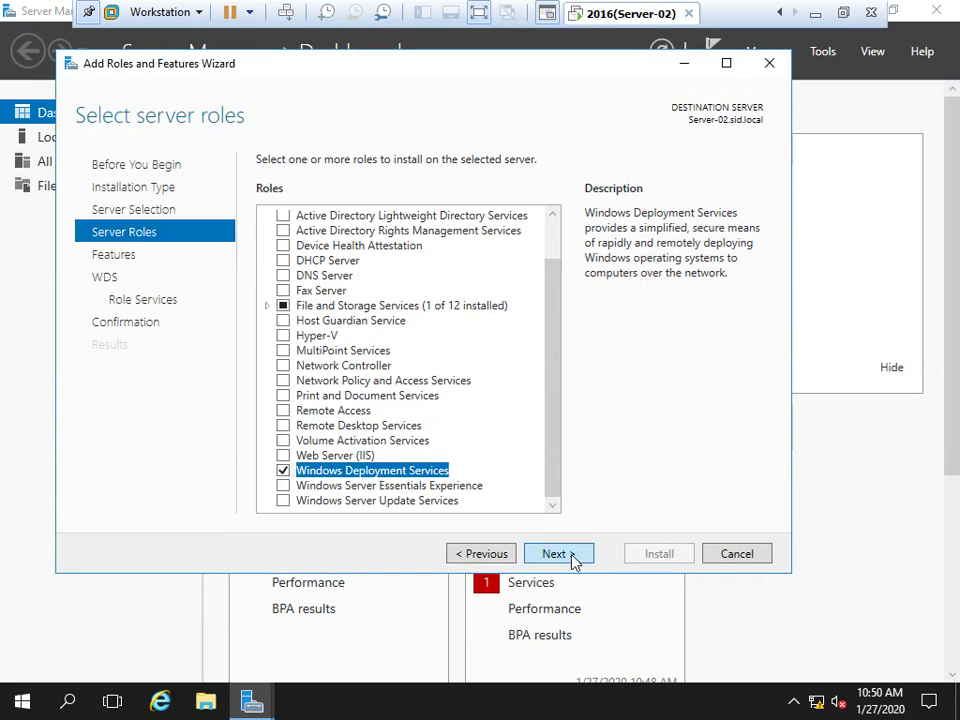
click(574, 560)
click(574, 560)
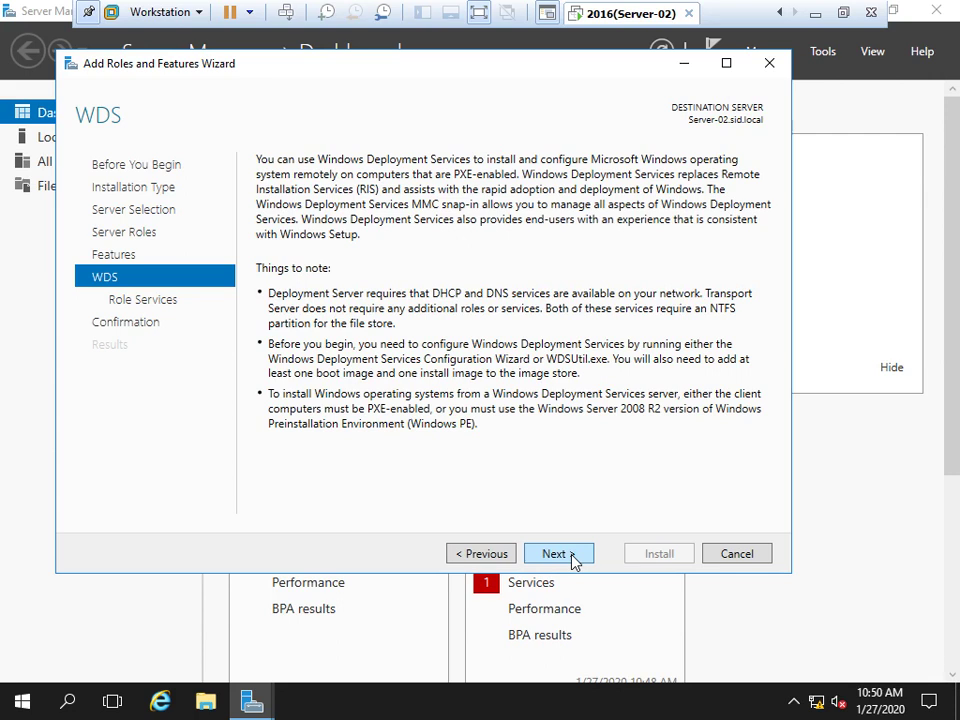
- Keep Deployment Server and Transport Server, allow automatic restart, and install the WDS role
click(556, 554)
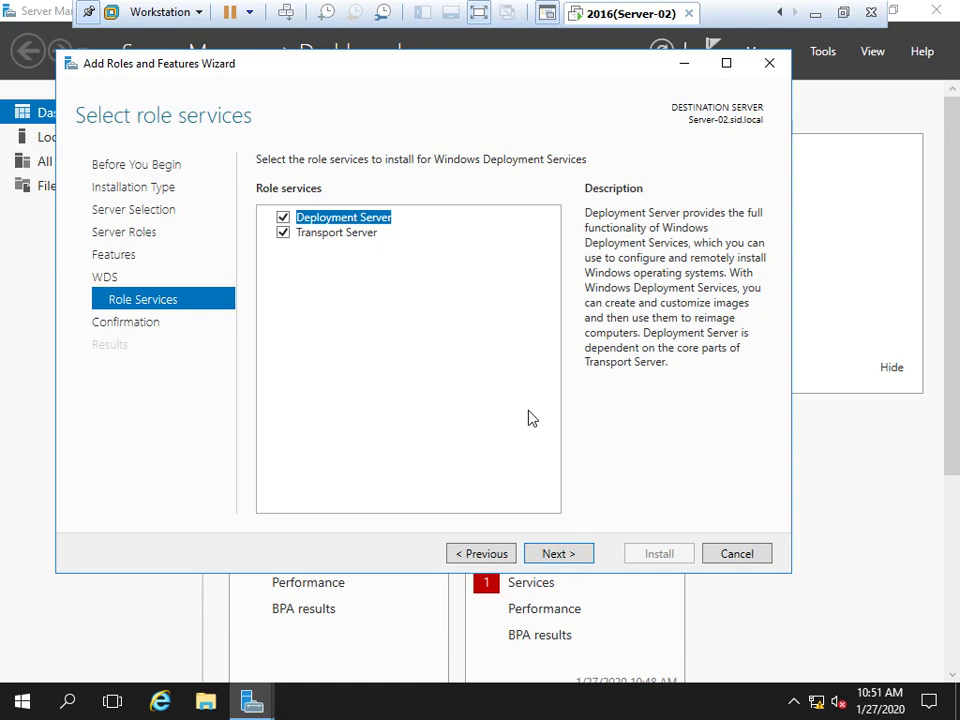
click(560, 554)
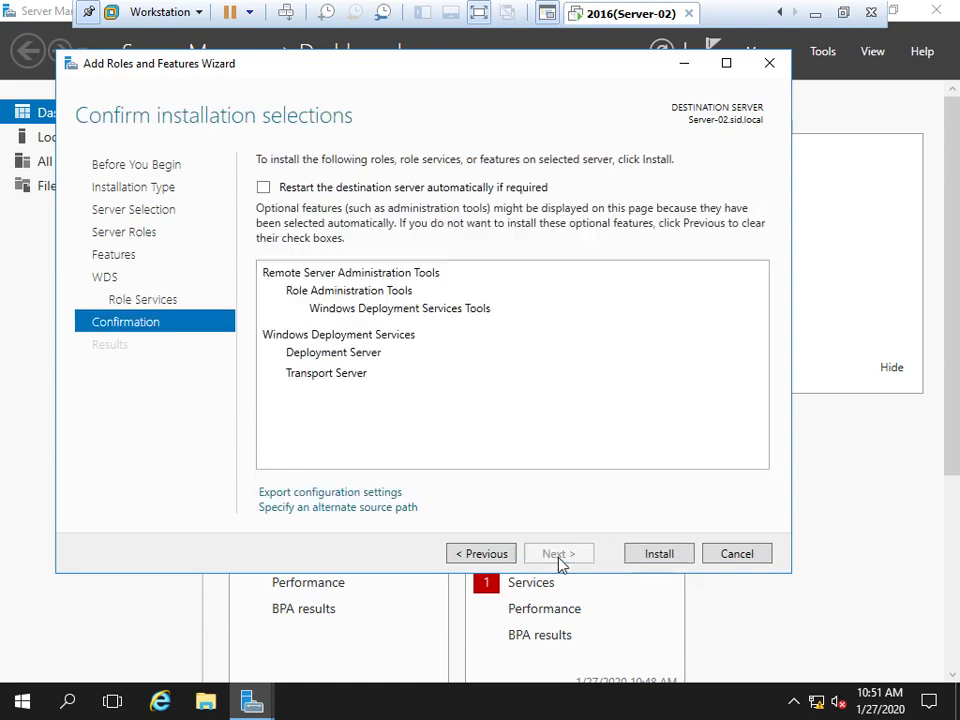
click(304, 190)
click(525, 413)
click(463, 556)
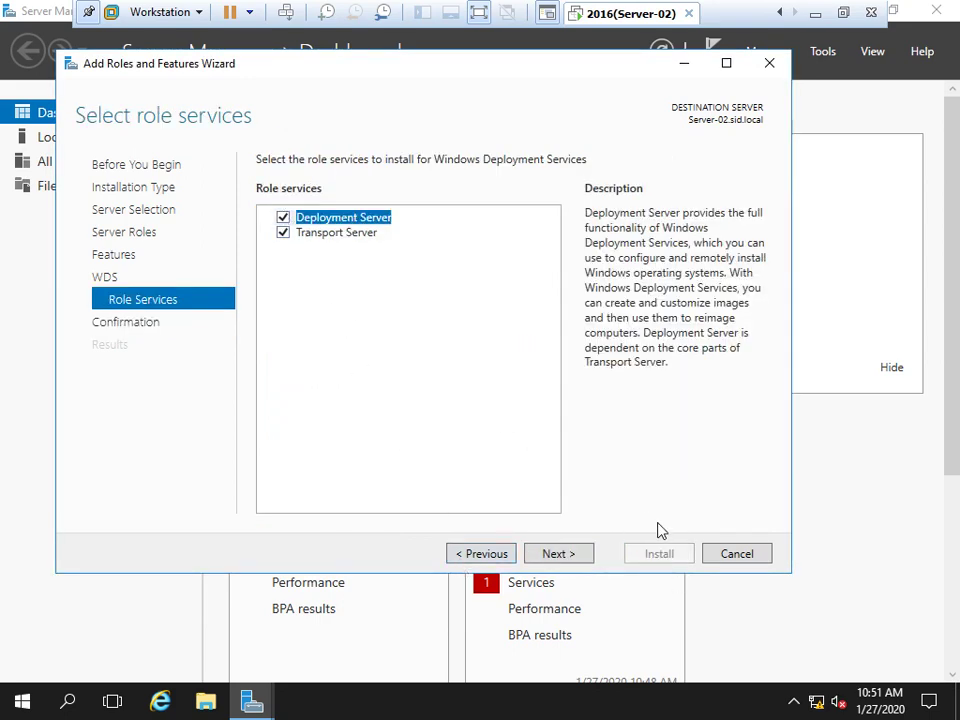
click(581, 555)
click(656, 554)
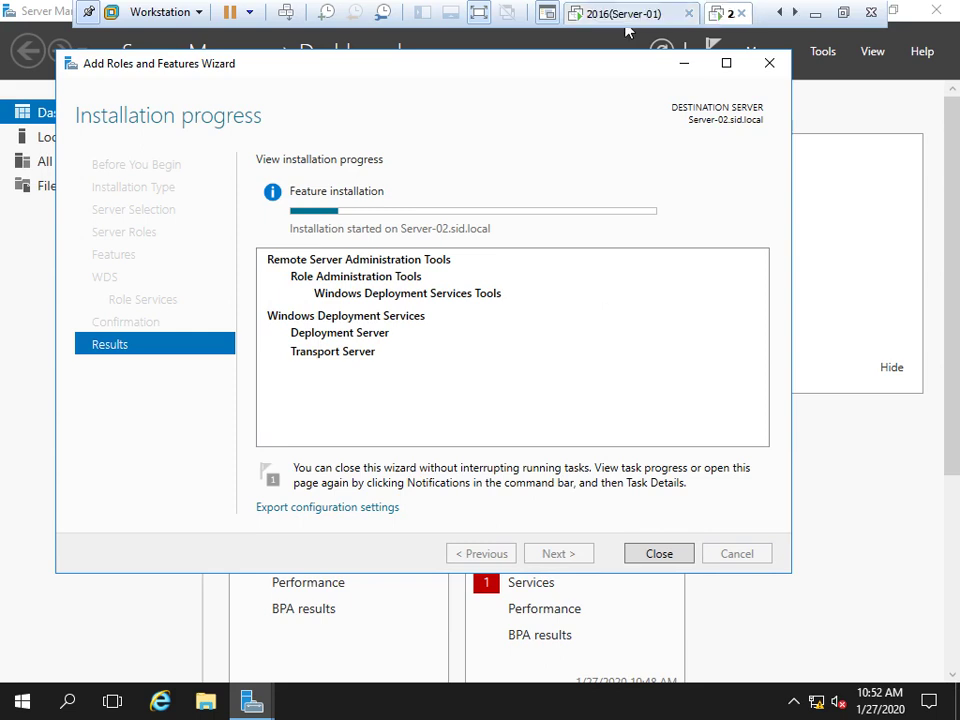
- Return to Server-02, wait for 'Installation succeeded', and close the wizard
click(557, 257)
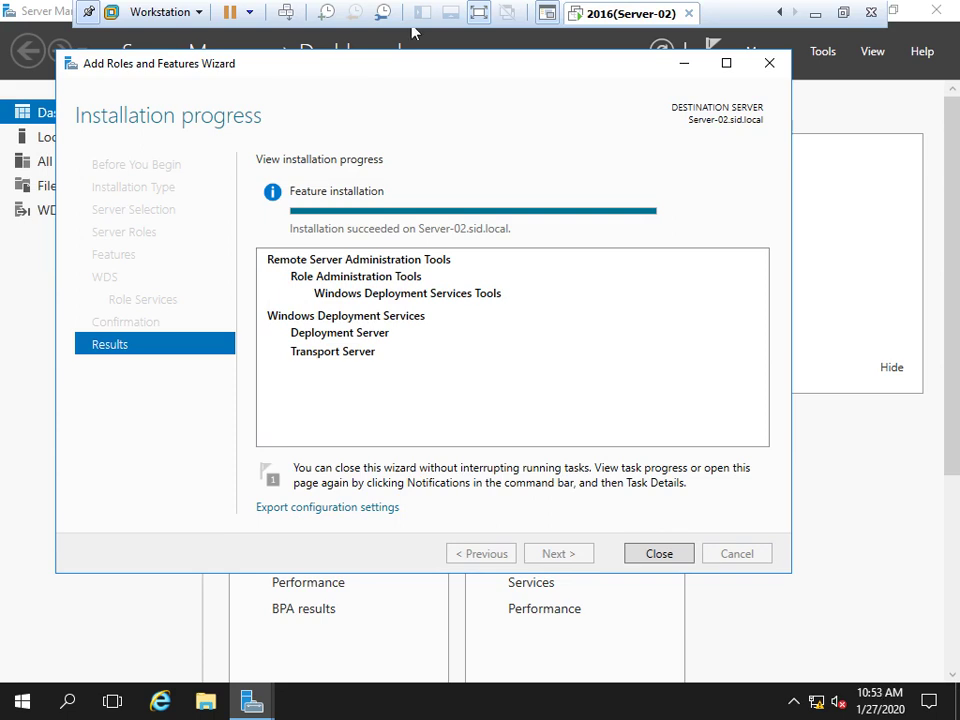
drag(413, 67, 427, 62)
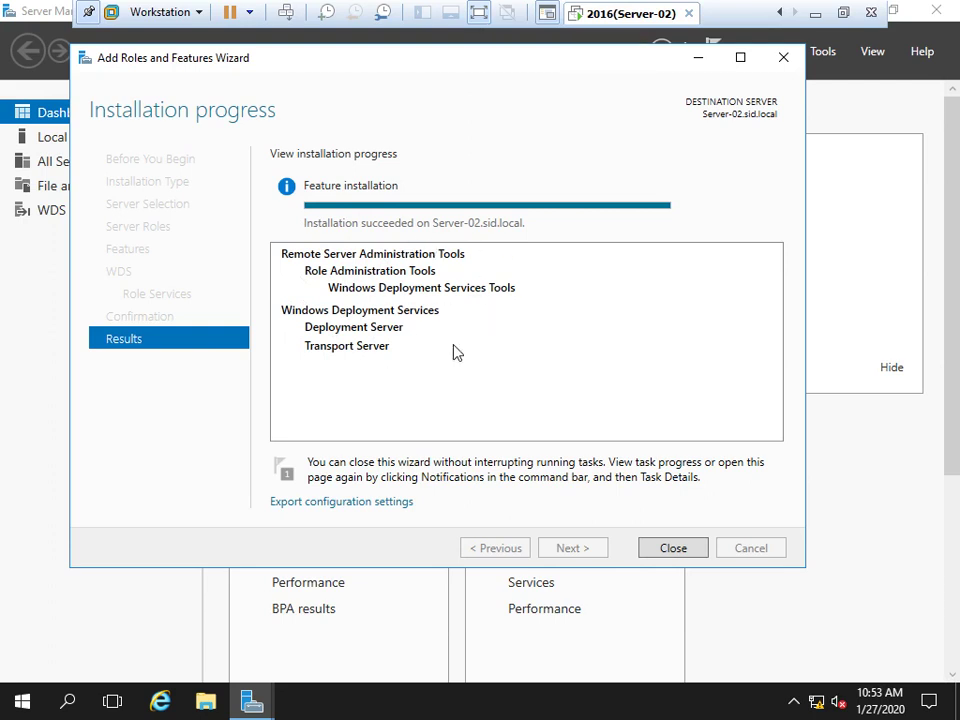
click(656, 558)
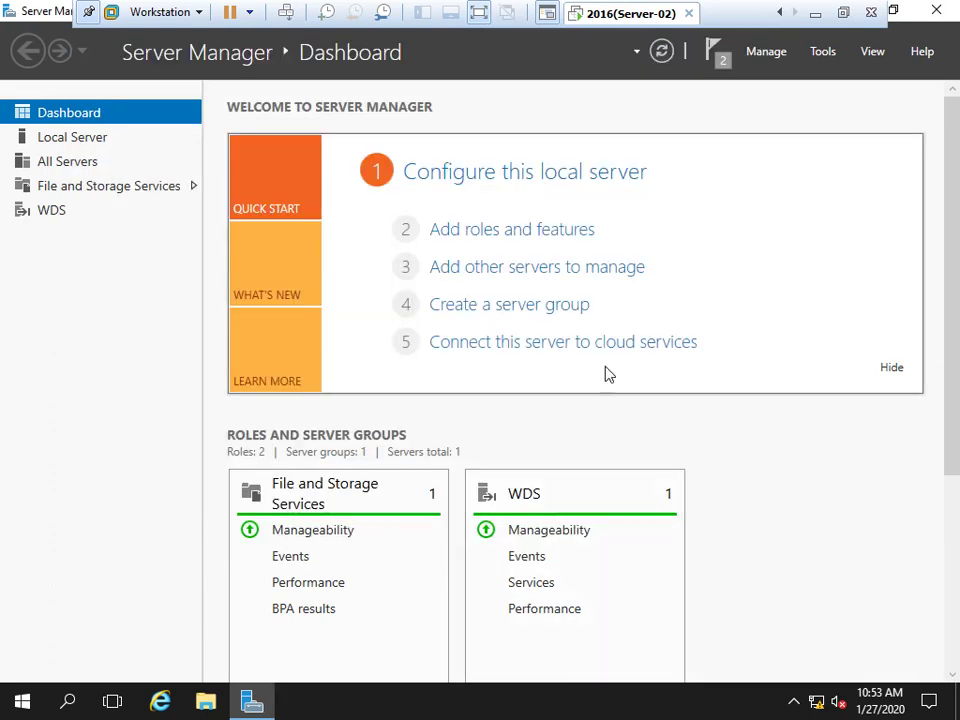
- Launch the Windows Deployment Services console from Tools and bring its window to the front
click(825, 55)
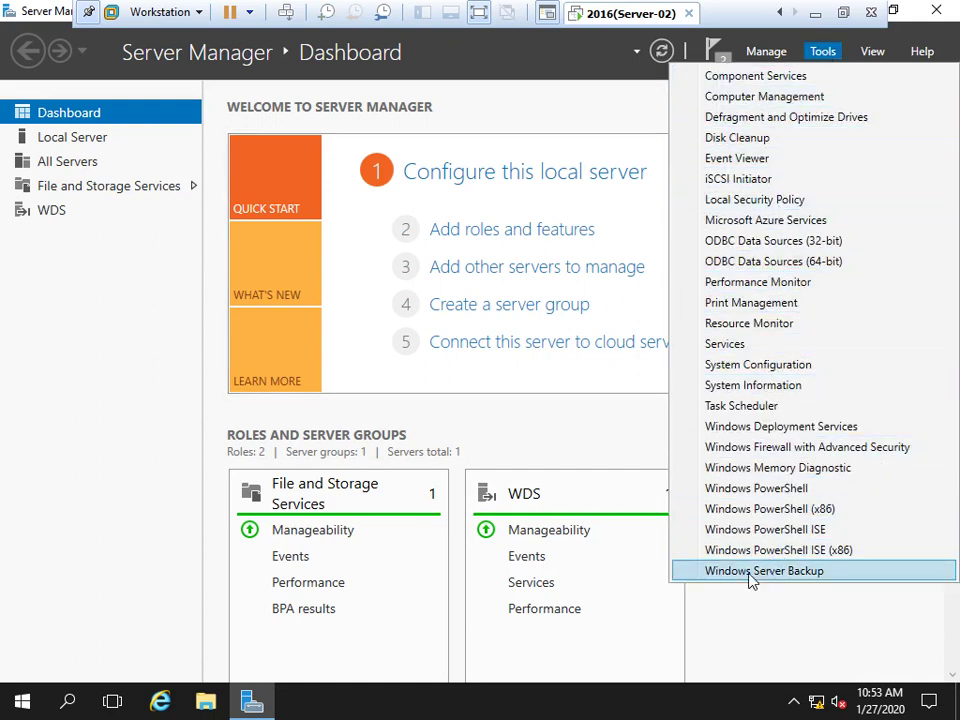
click(790, 430)
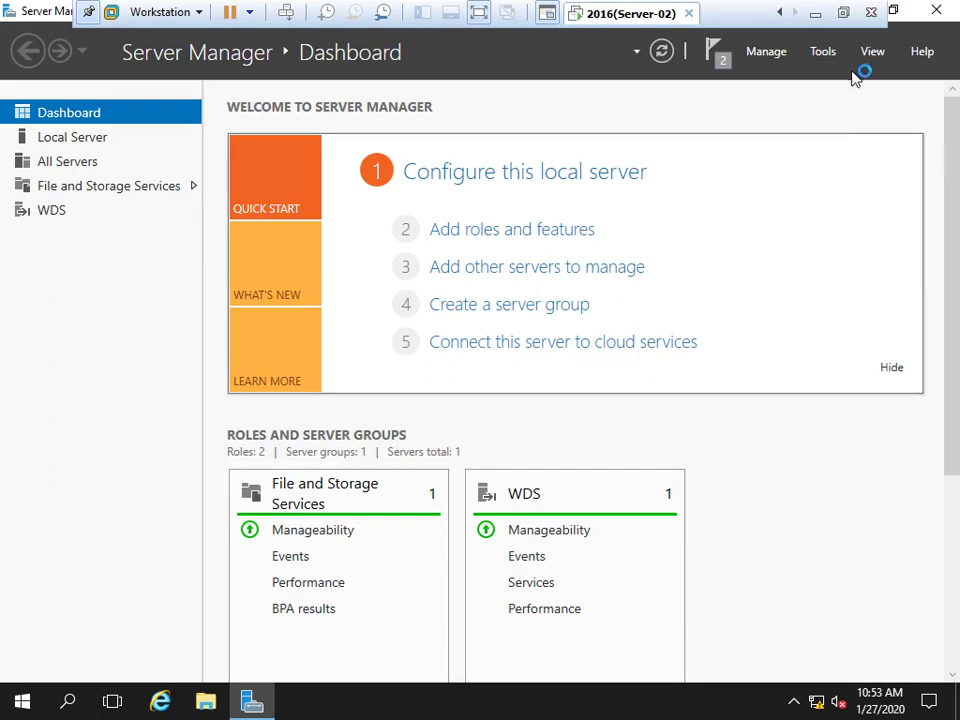
click(893, 12)
click(825, 64)
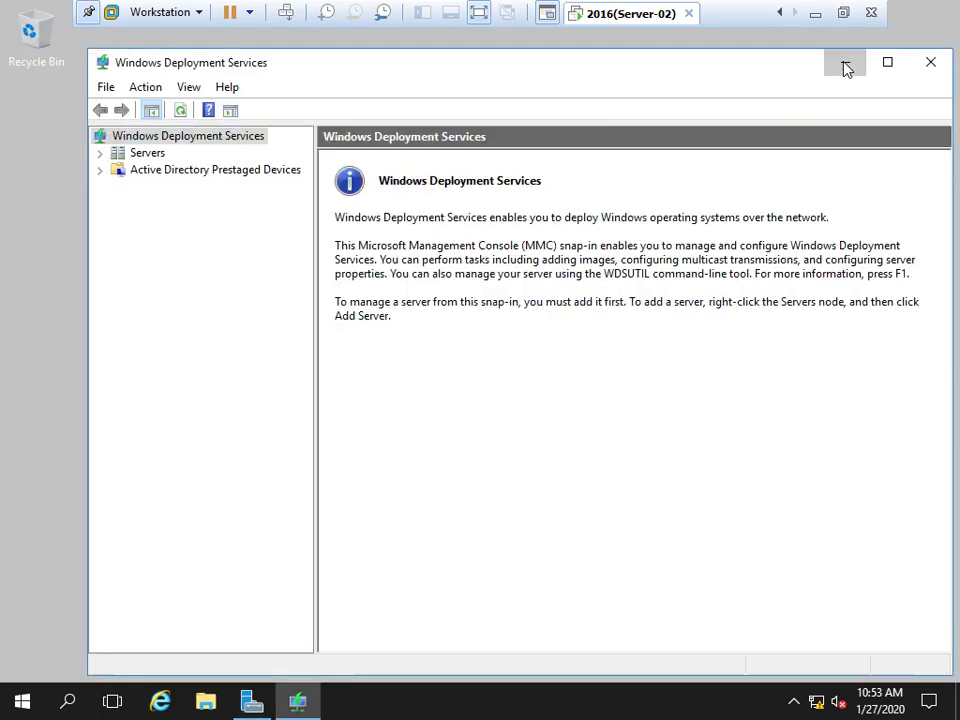
click(844, 62)
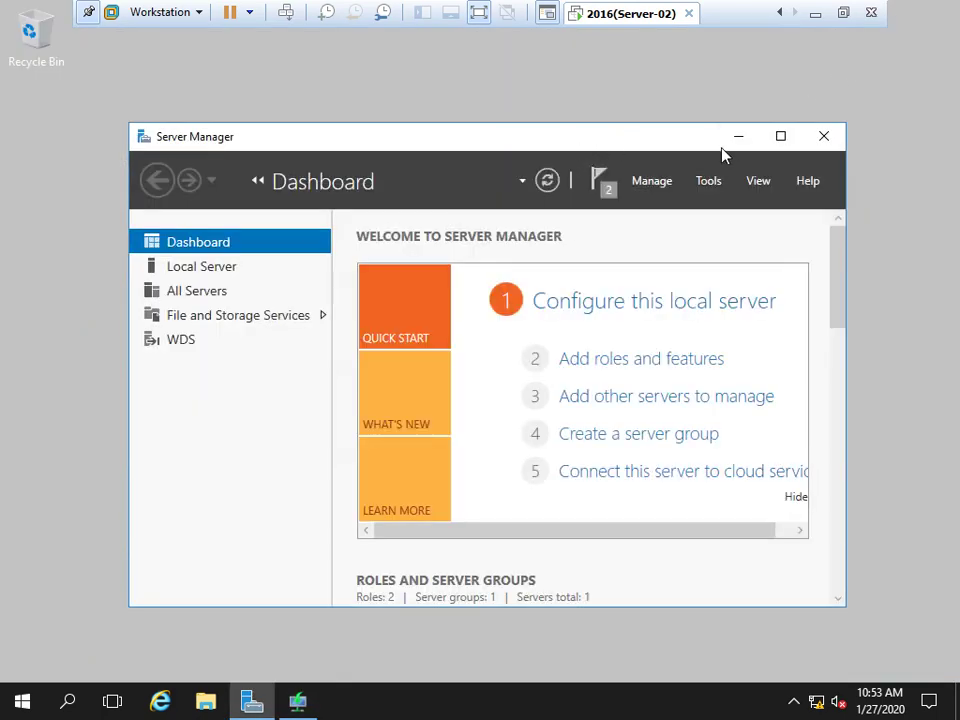
click(738, 136)
click(298, 701)
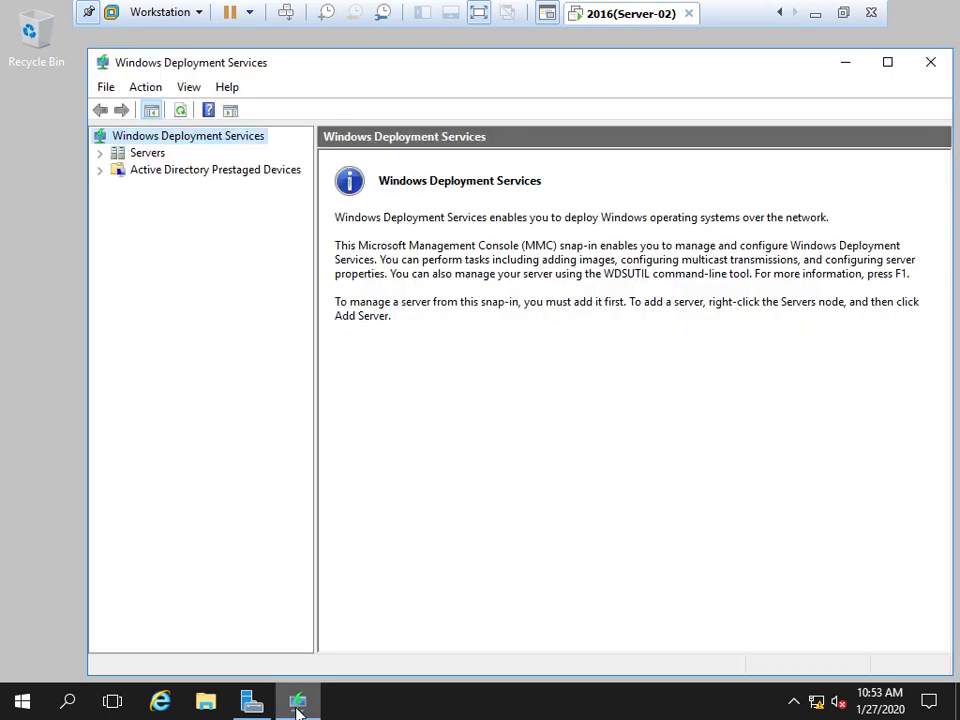
- Maximize the WDS console and expand Servers to see Server-02.sid.local reported as not configured
double_click(380, 64)
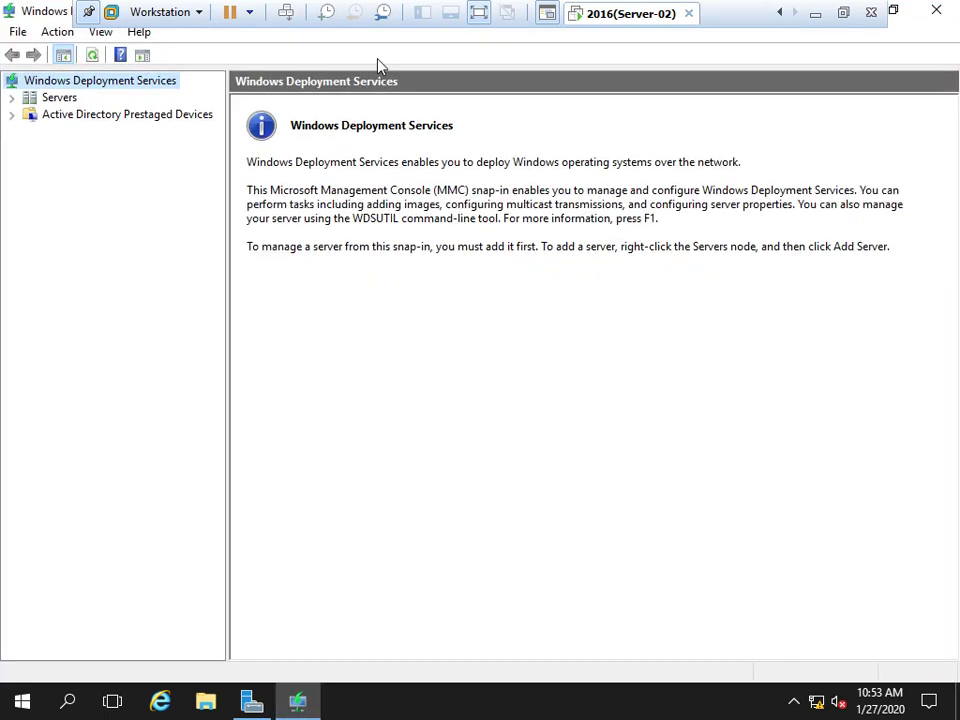
click(12, 98)
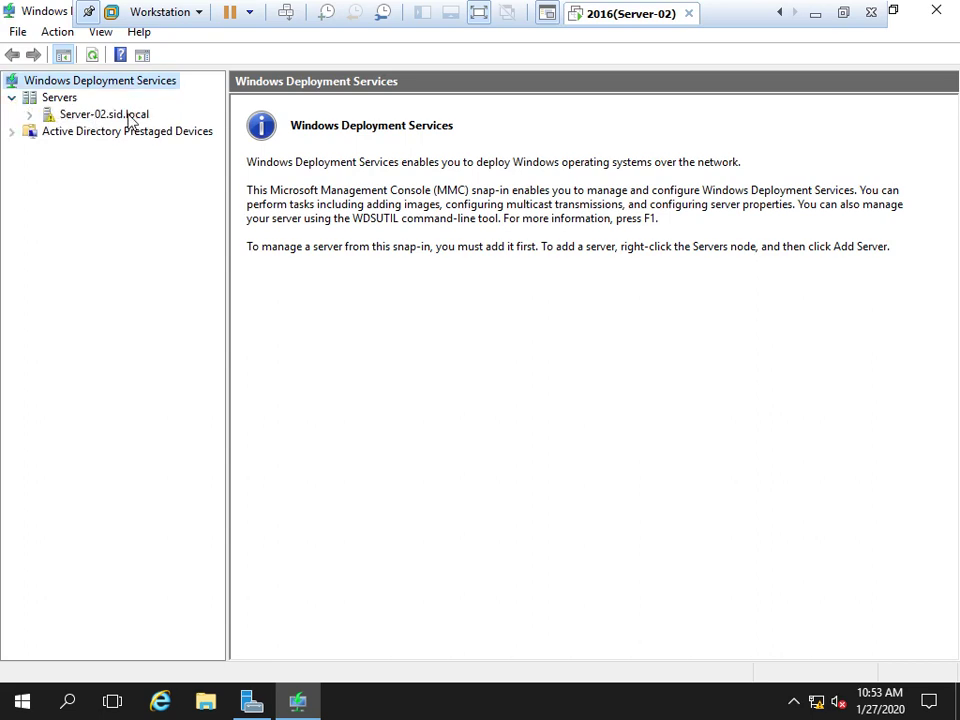
click(68, 116)
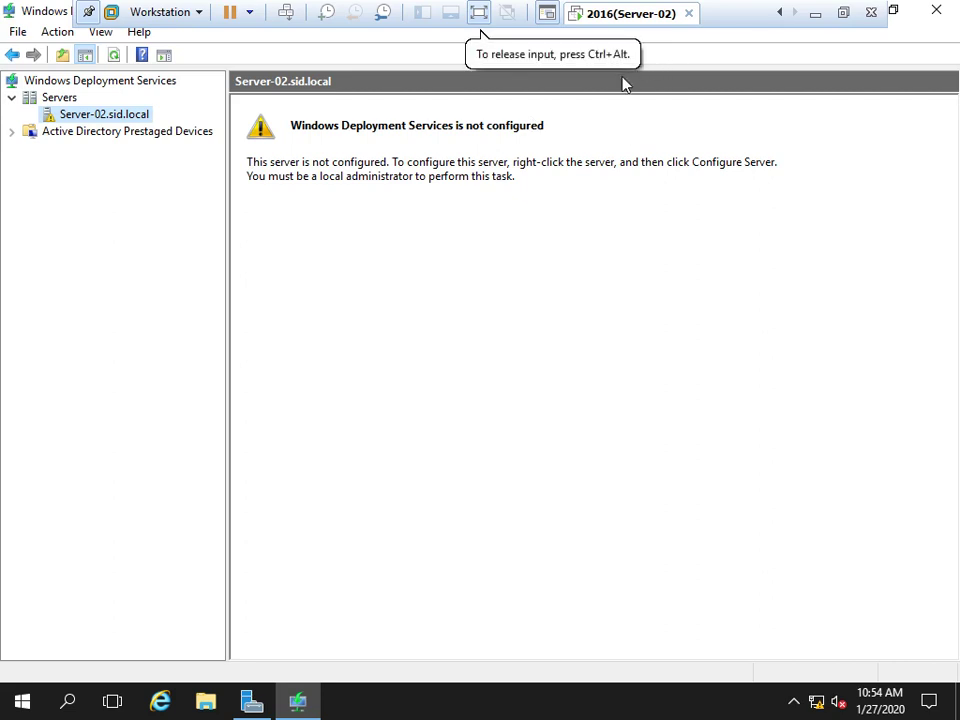
right_click(617, 13)
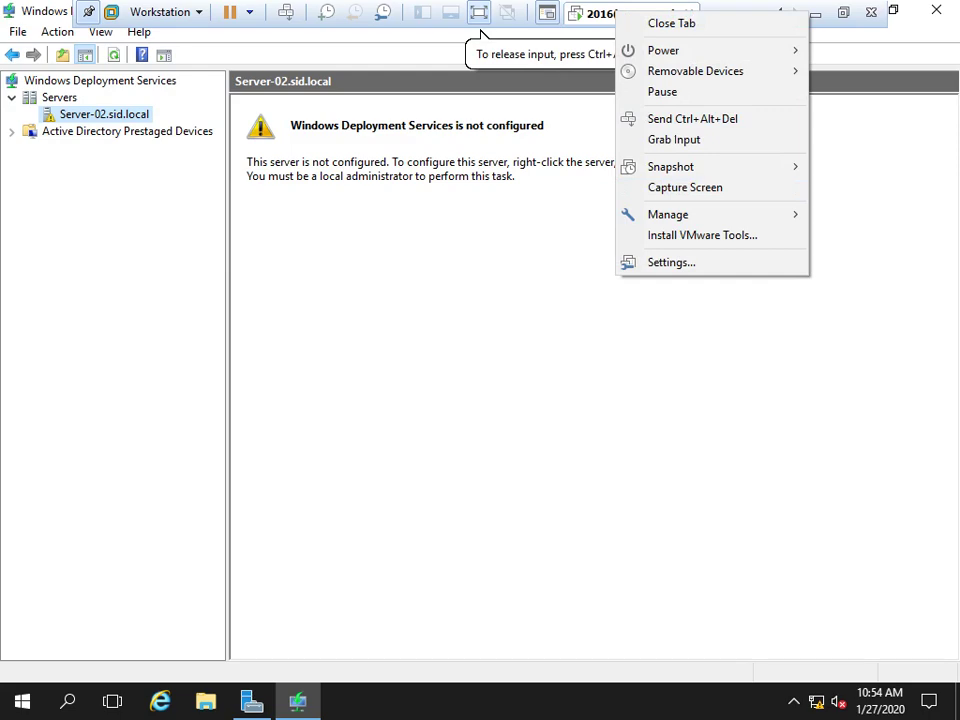
- Point Server-02's CD/DVD (SATA) drive at windows_10_enterprise_x64_dvd_6851151.iso and apply the VM settings
click(684, 263)
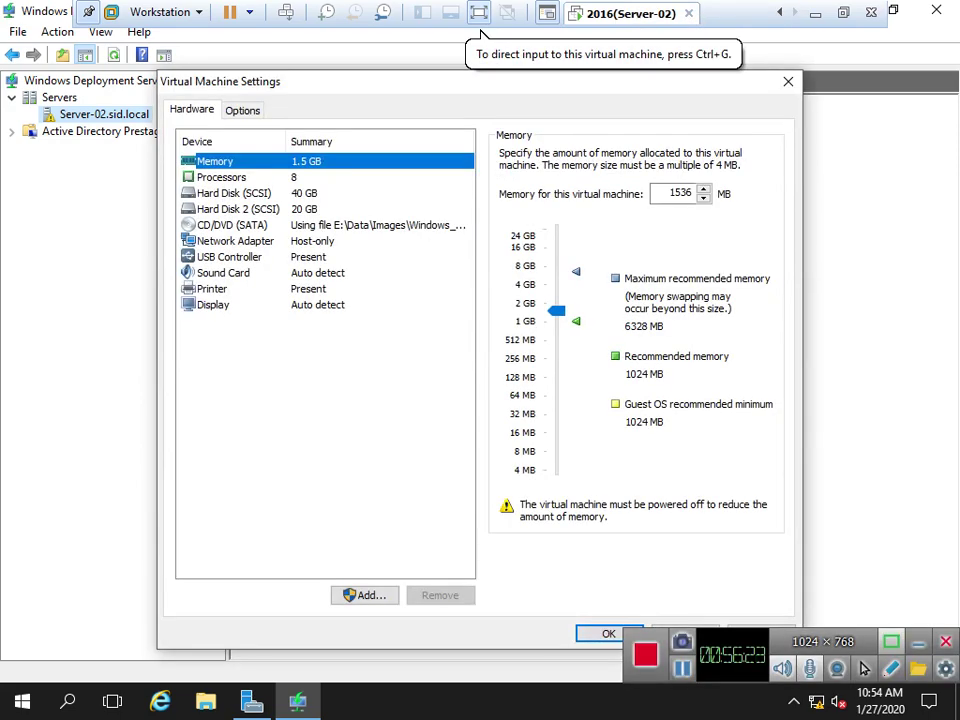
key(Down)
key(Down)
key(Down)
key(Down)
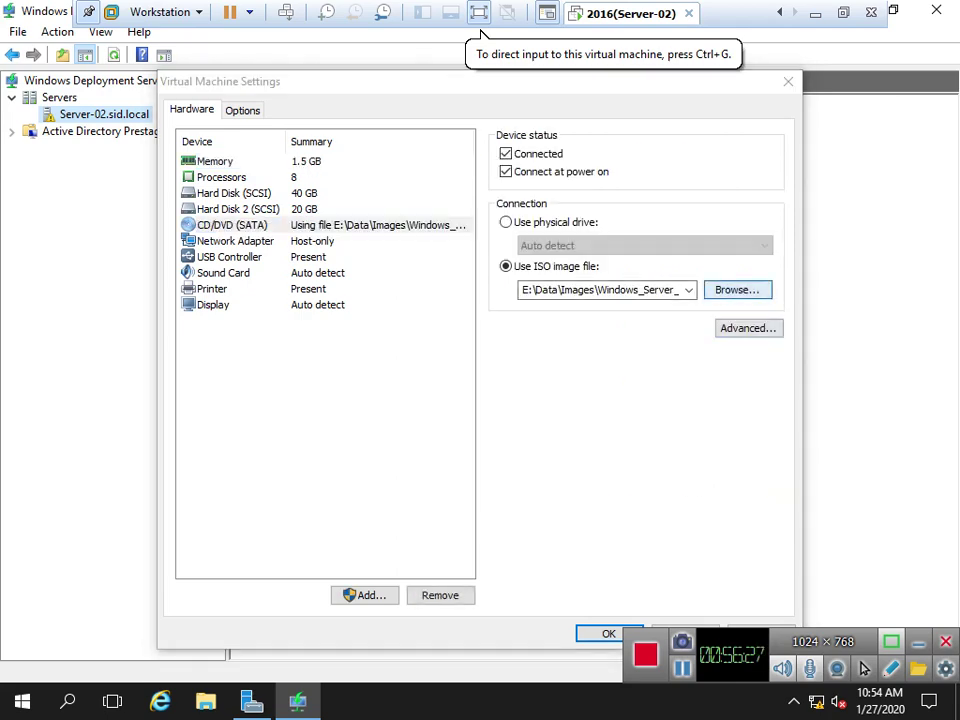
key(Return)
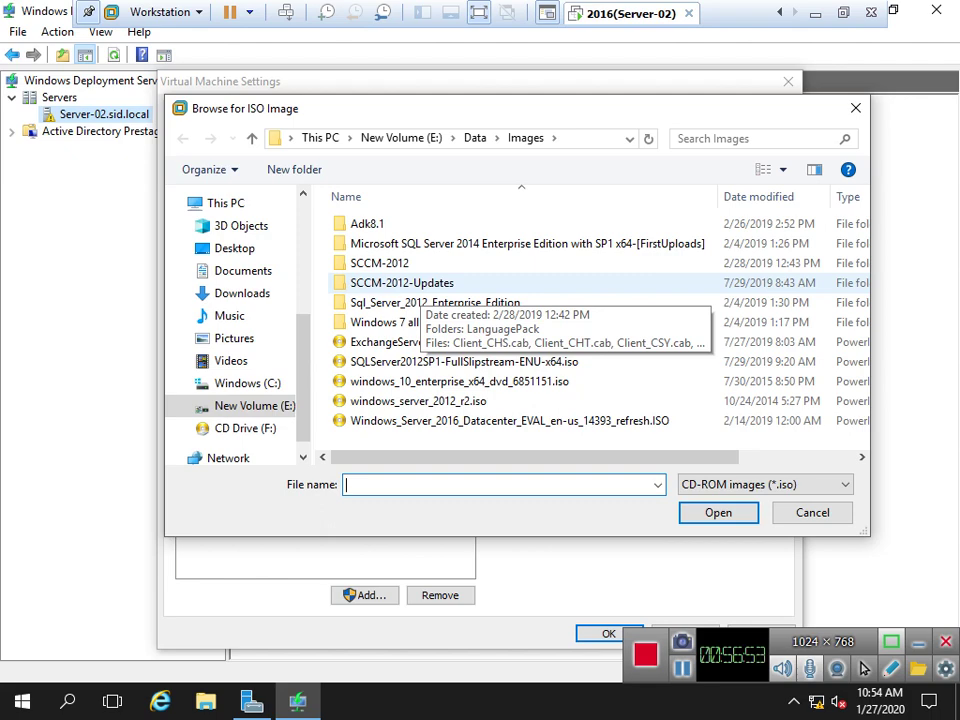
click(455, 381)
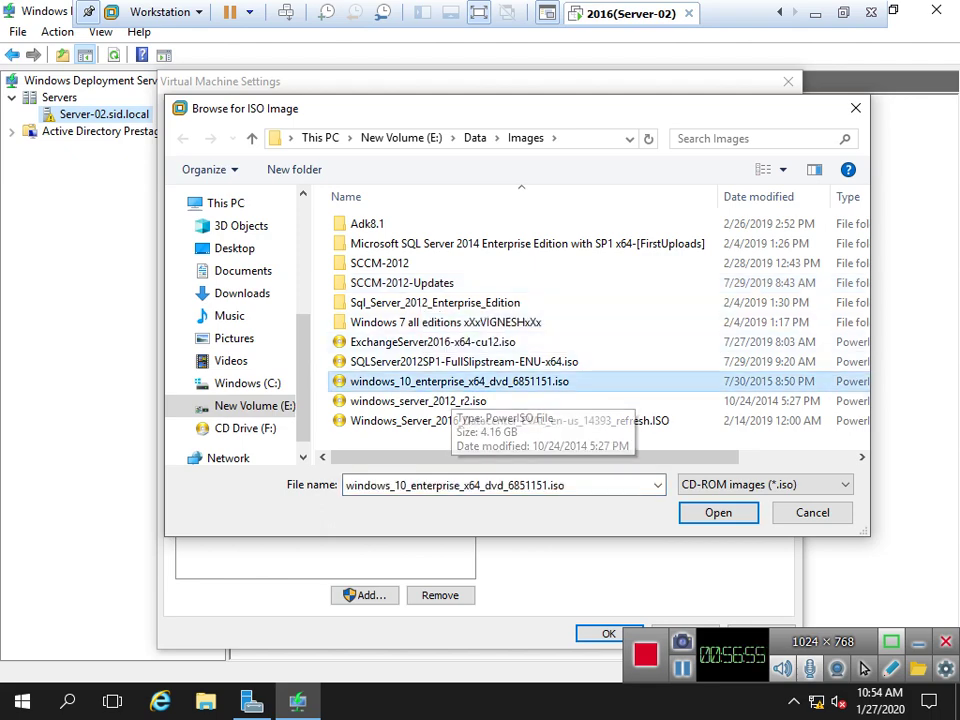
key(Return)
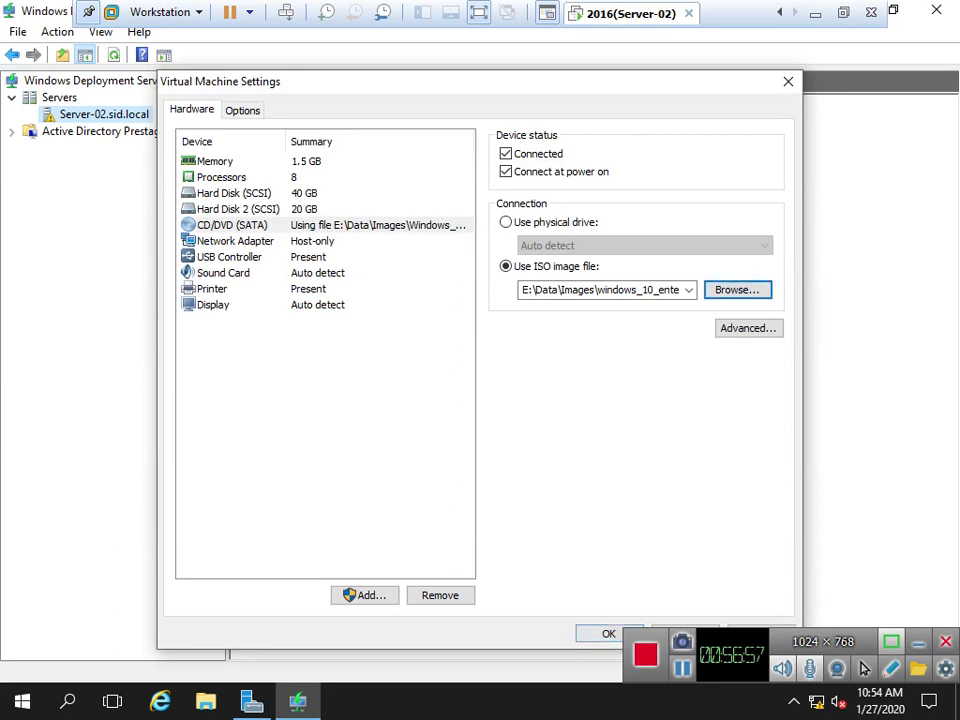
click(608, 633)
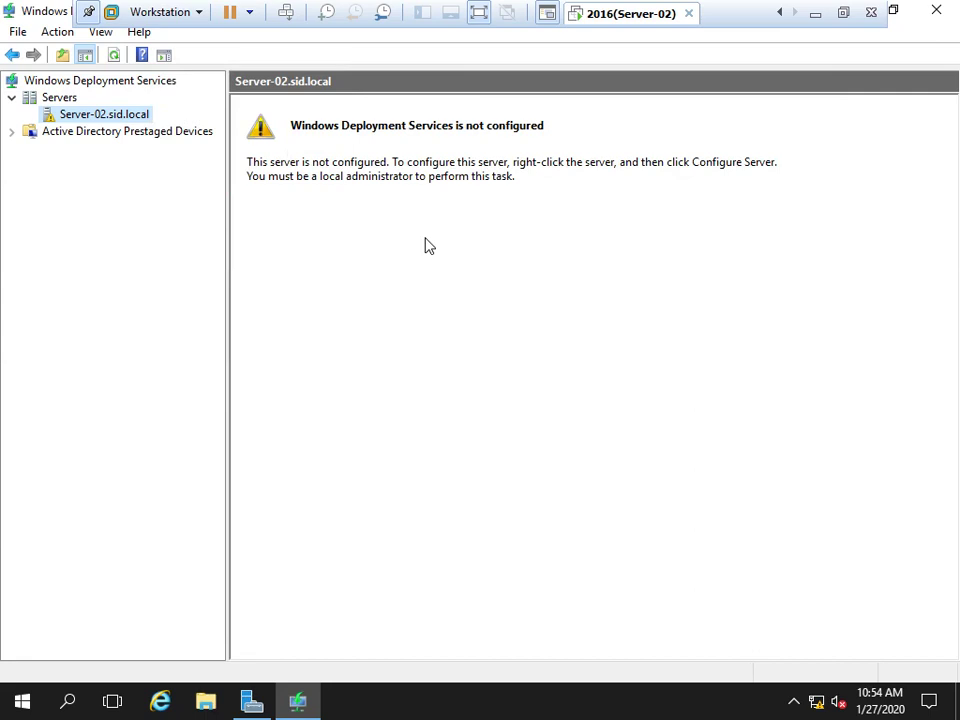
- Choose Configure Server from Server-02.sid.local's context menu to launch the WDS Configuration Wizard
right_click(86, 118)
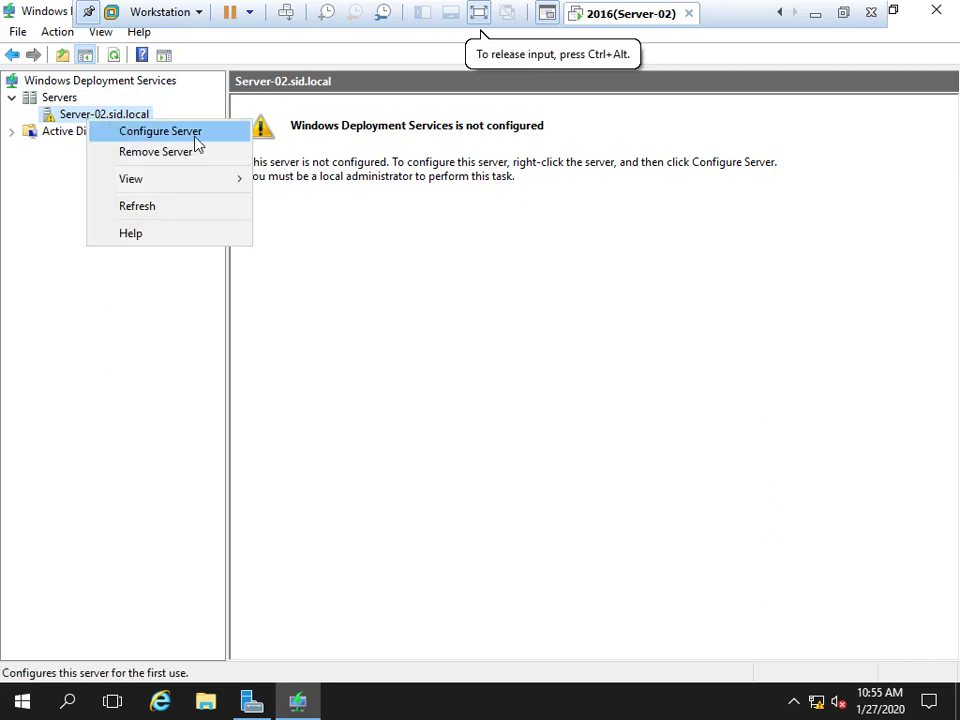
click(394, 227)
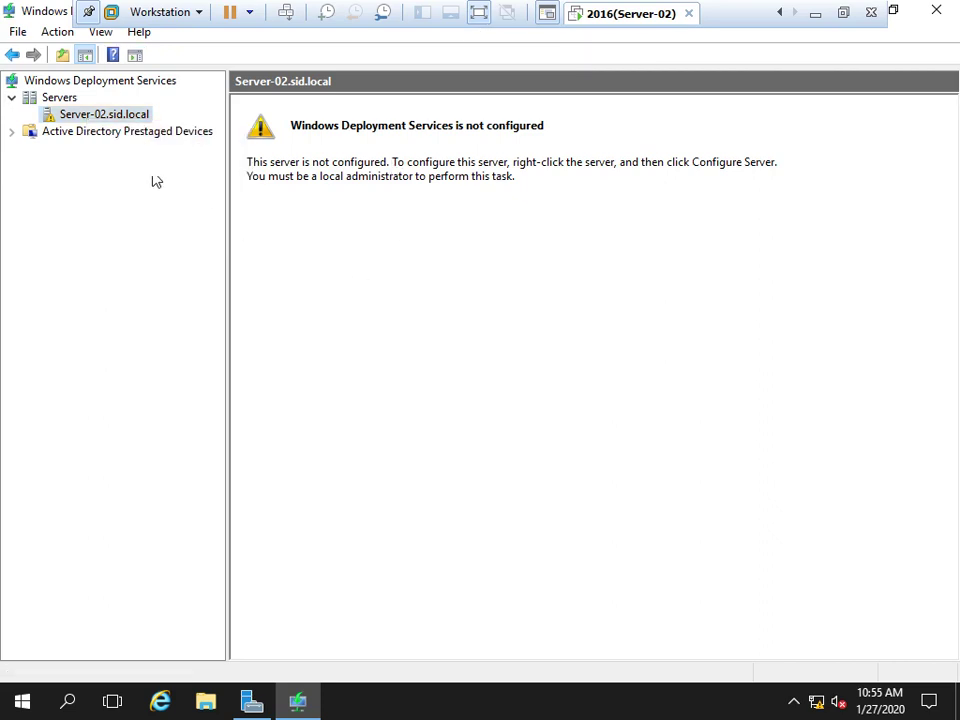
right_click(118, 122)
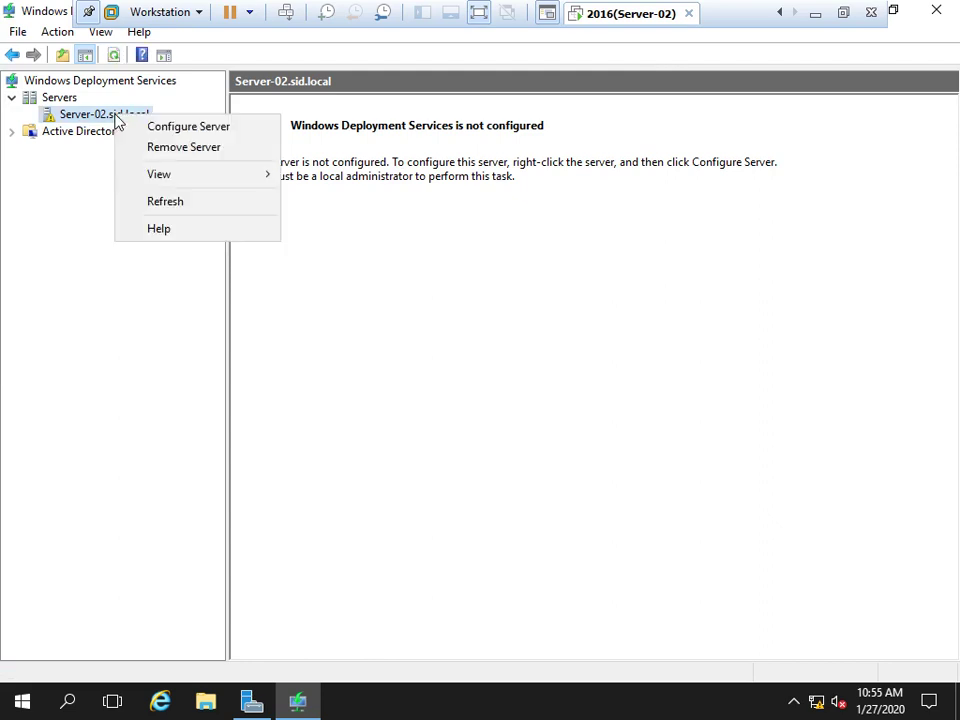
click(190, 130)
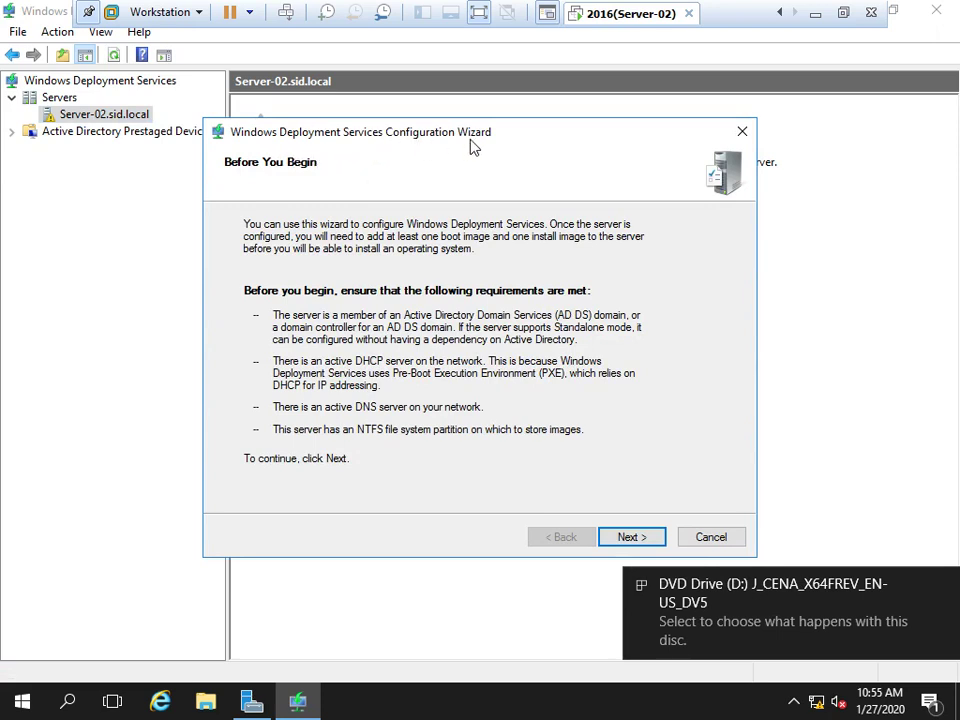
- Pass Before You Begin and keep 'Integrated with Active Directory' as the WDS install option
click(945, 583)
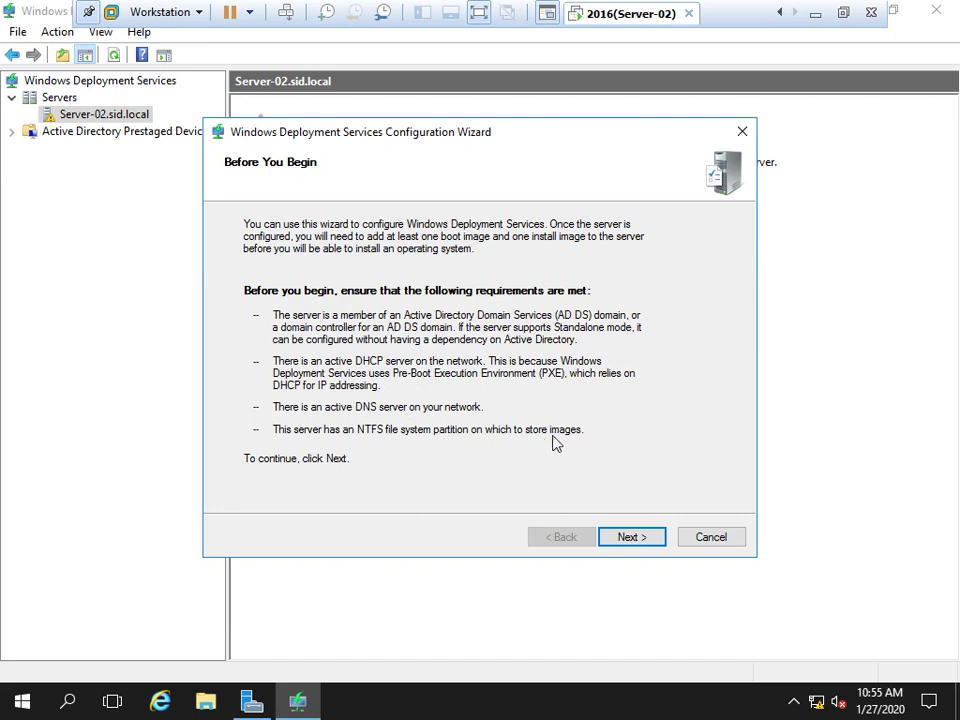
click(632, 537)
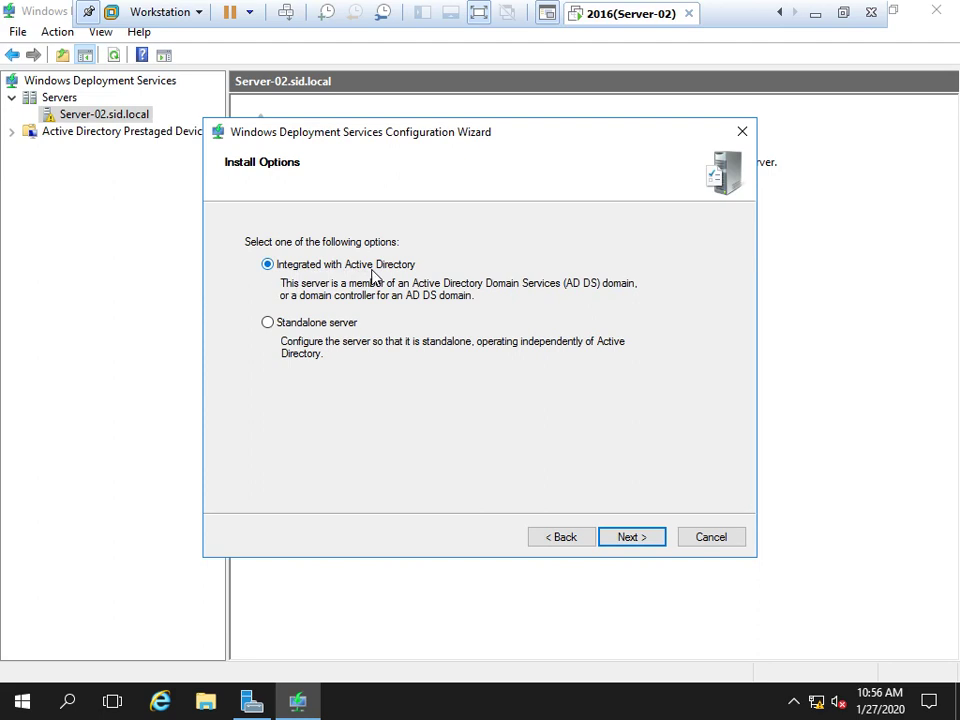
click(301, 326)
click(305, 267)
click(619, 546)
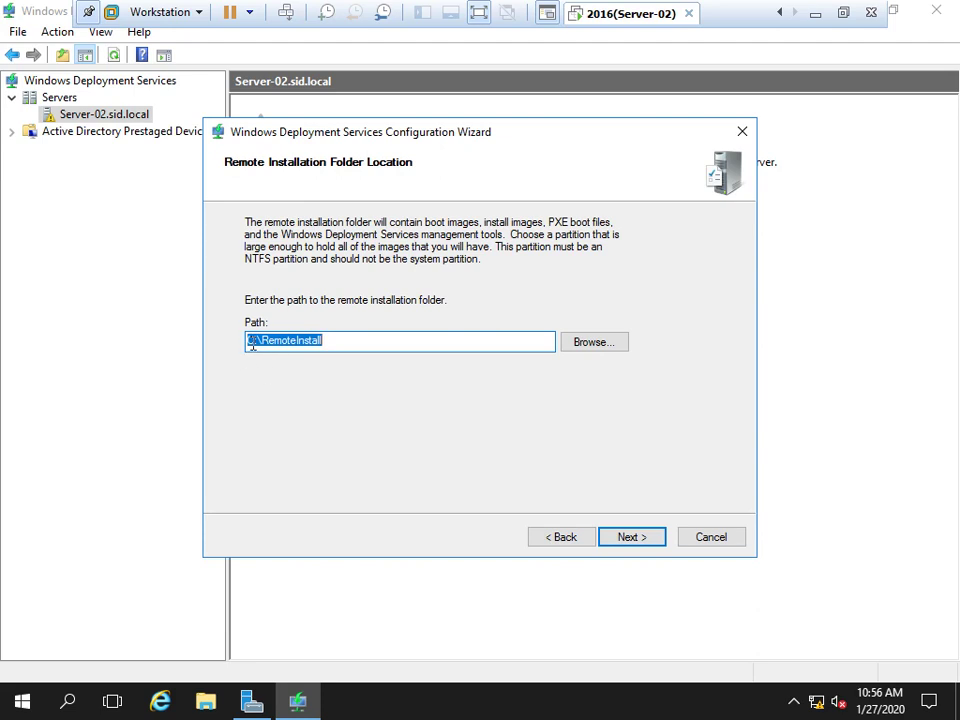
- Change the remote installation path from C:\RemoteInstall to E:\RemoteInstall and continue
click(254, 341)
key(BackSpace)
text(E)
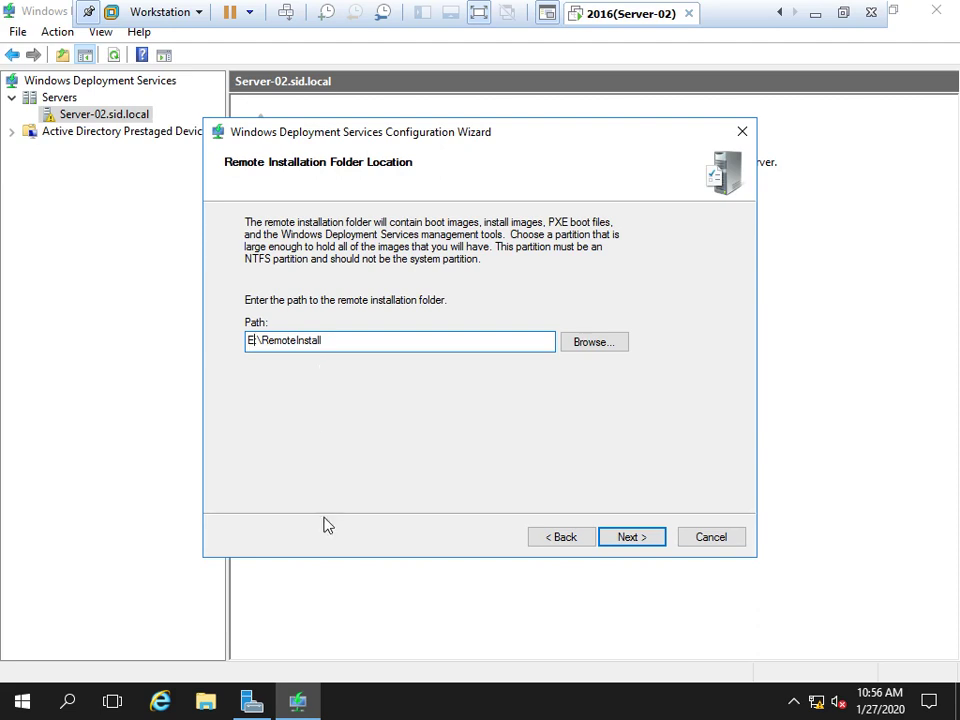
click(628, 536)
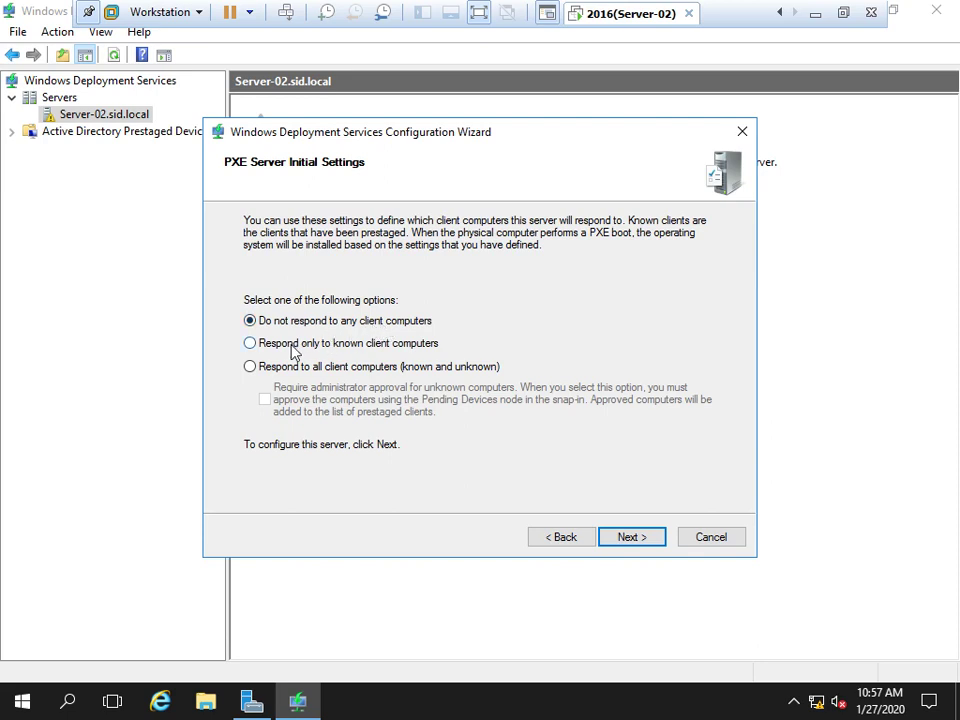
- Set PXE to respond to all client computers (known and unknown) and finish without adding images
click(268, 346)
click(276, 369)
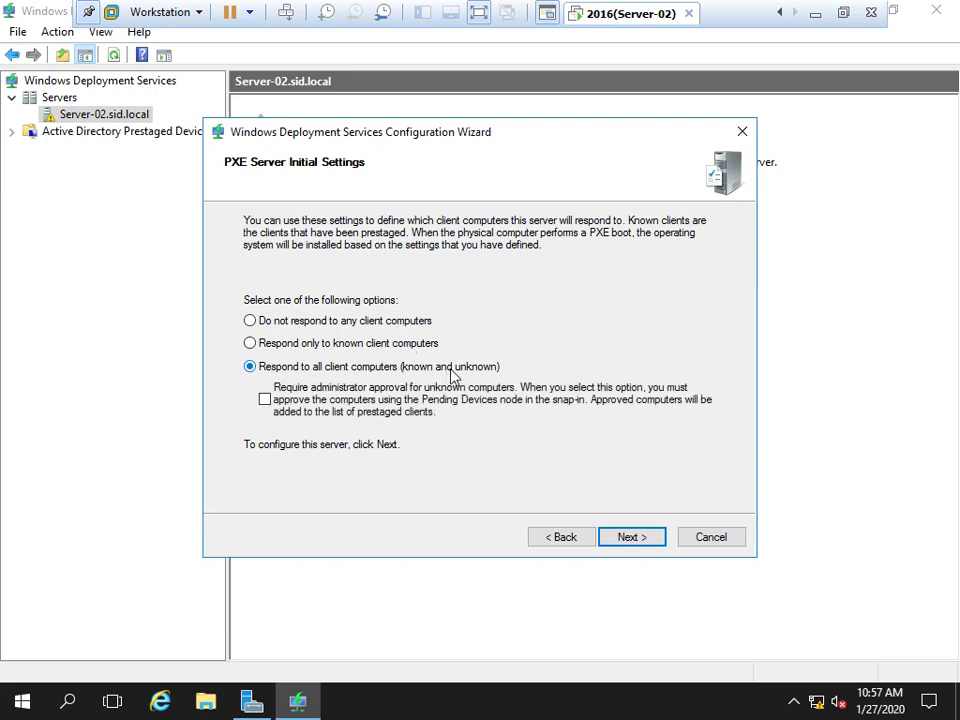
click(624, 543)
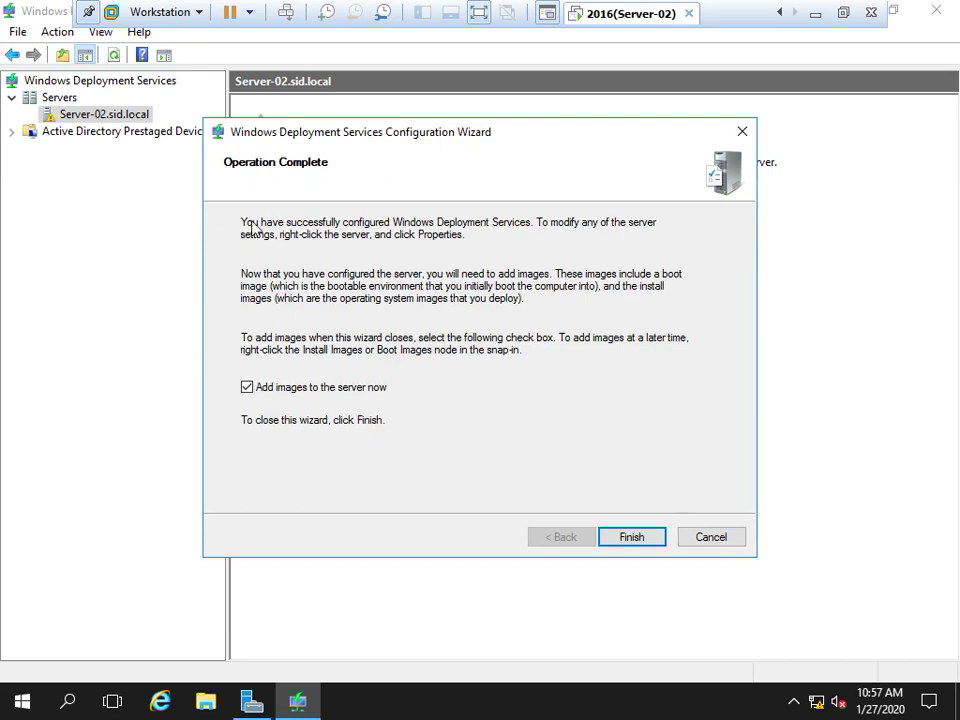
click(246, 389)
click(645, 539)
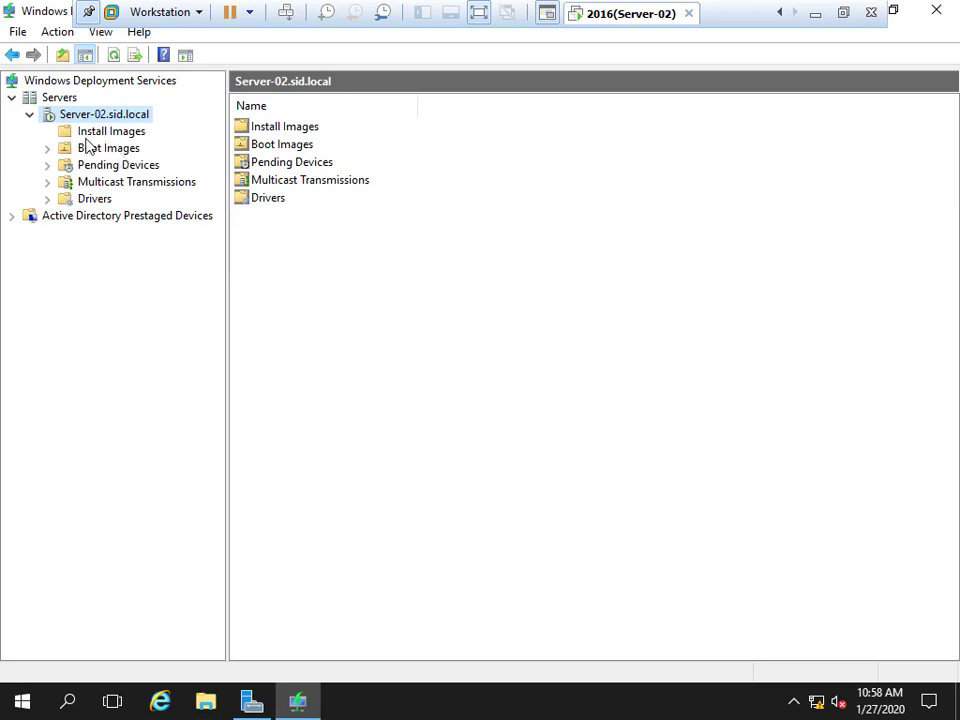
right_click(100, 133)
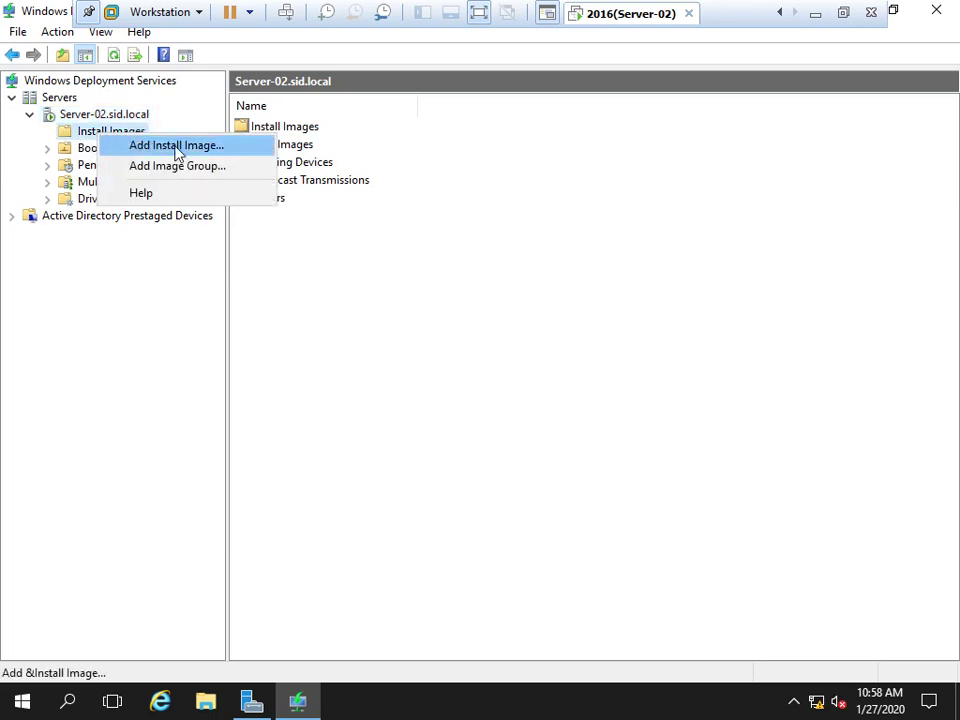
click(394, 249)
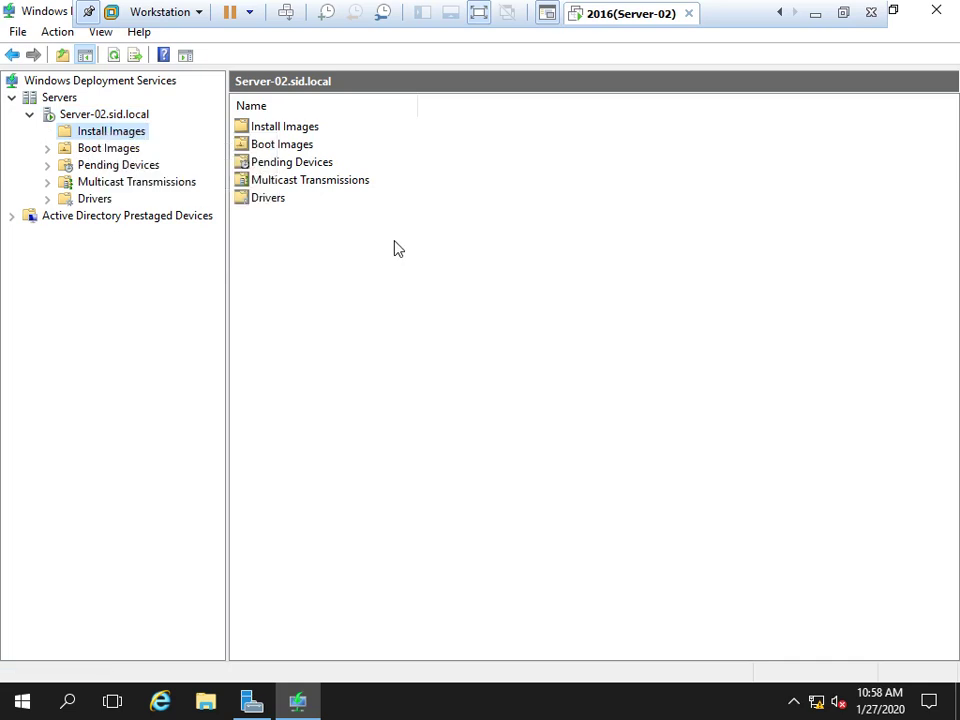
right_click(135, 138)
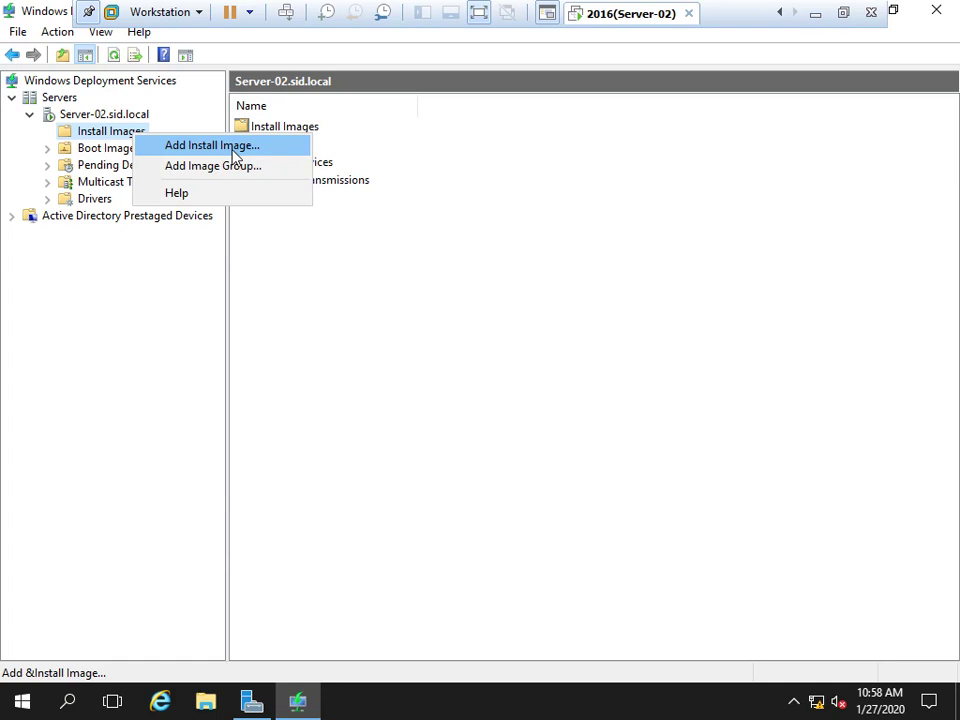
click(380, 307)
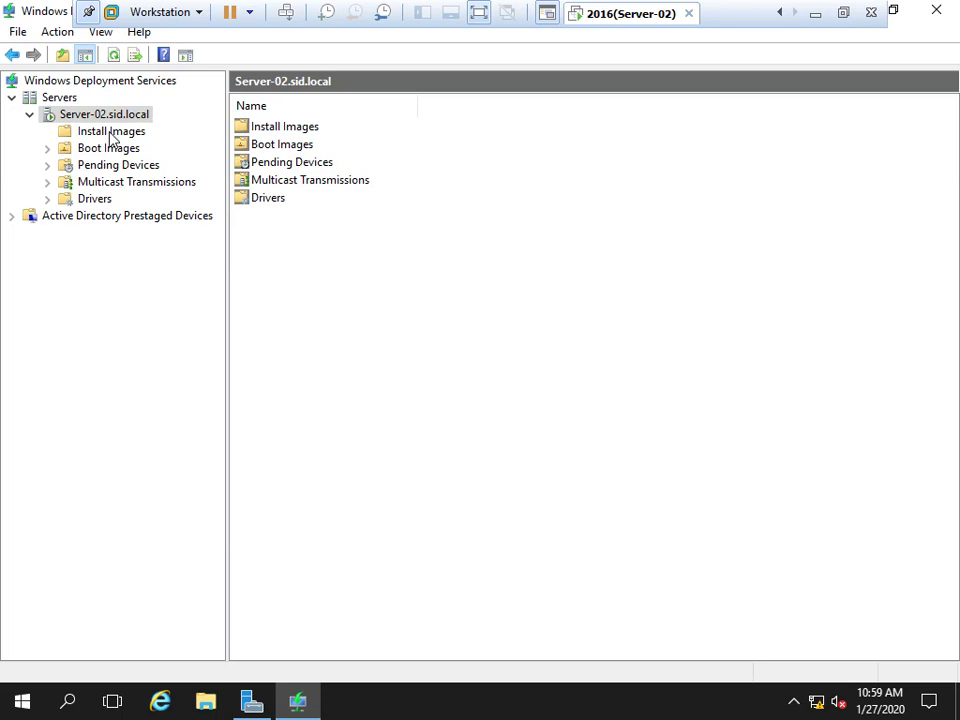
- Start Add Install Image on Install Images and accept the new image group ImageGroup1
click(112, 135)
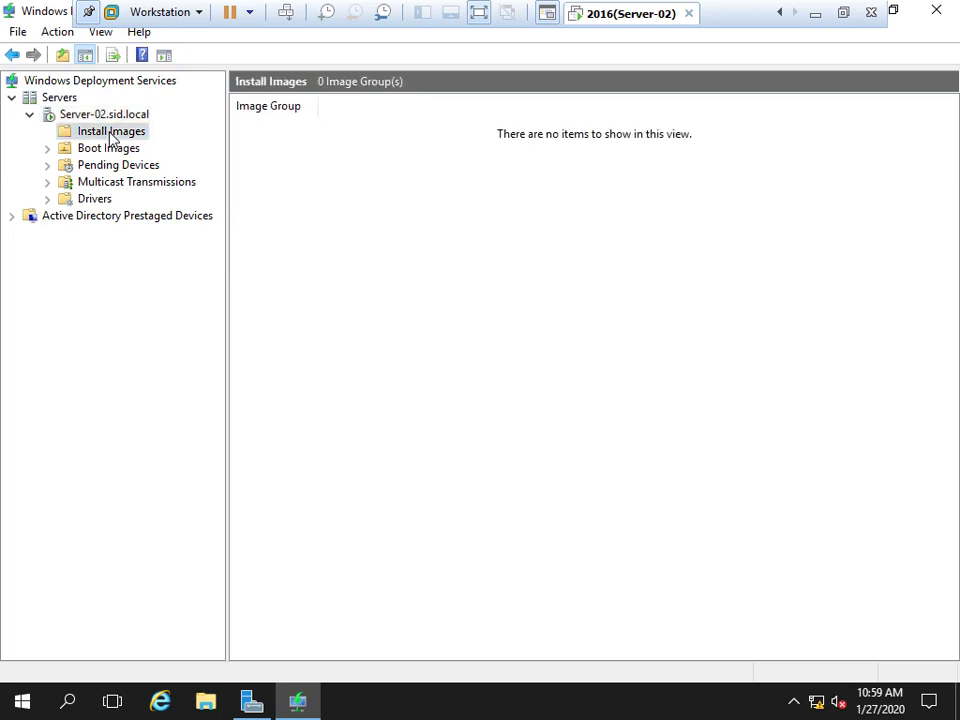
right_click(112, 138)
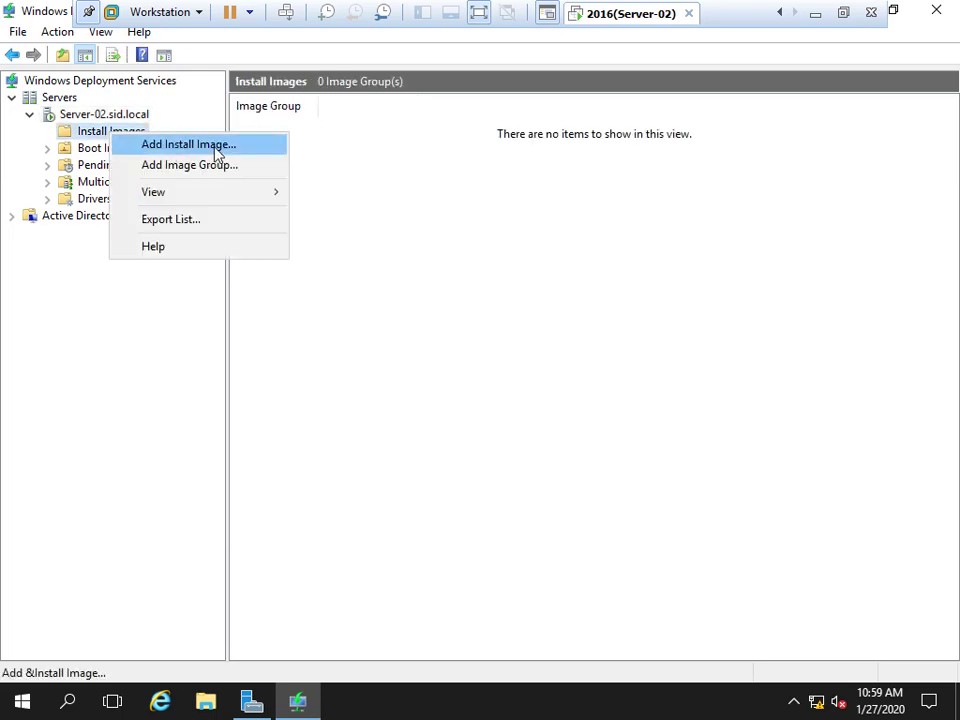
click(216, 148)
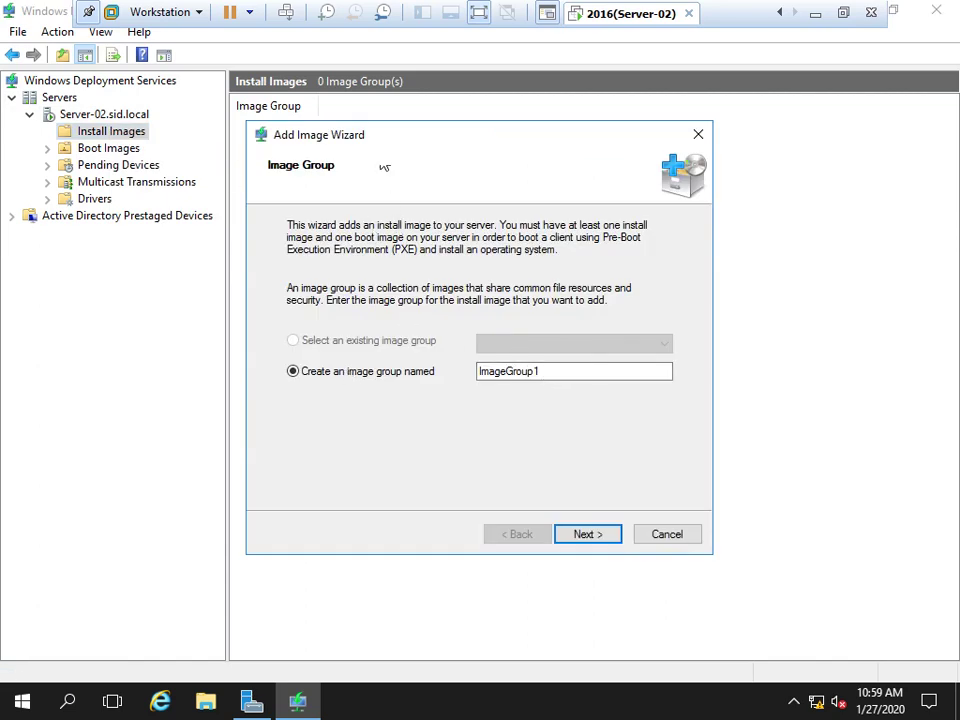
drag(407, 133, 412, 113)
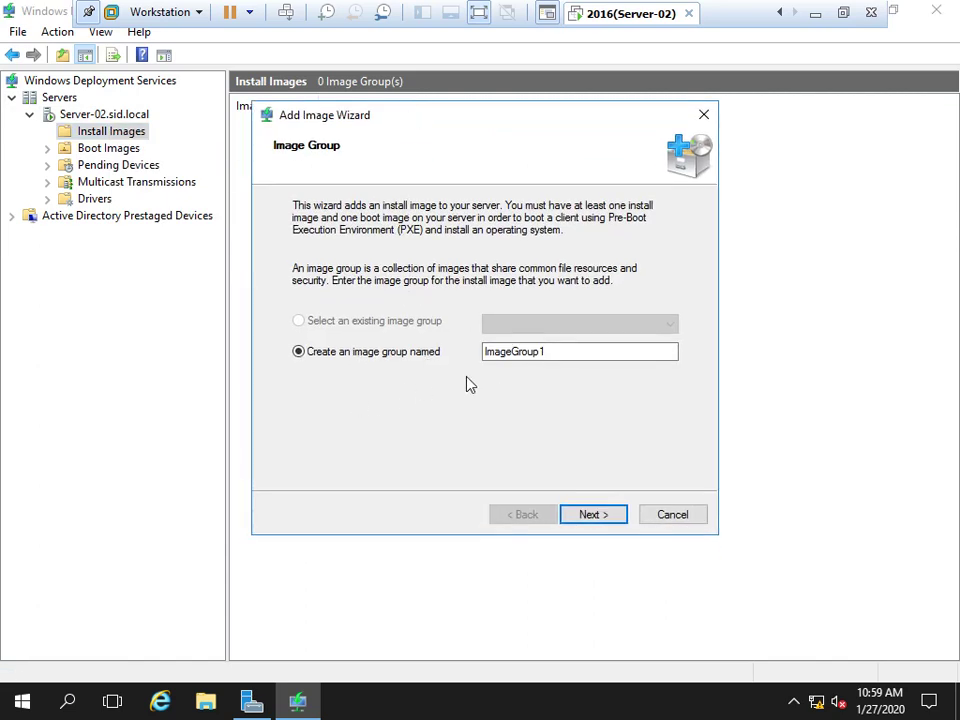
click(562, 353)
click(588, 518)
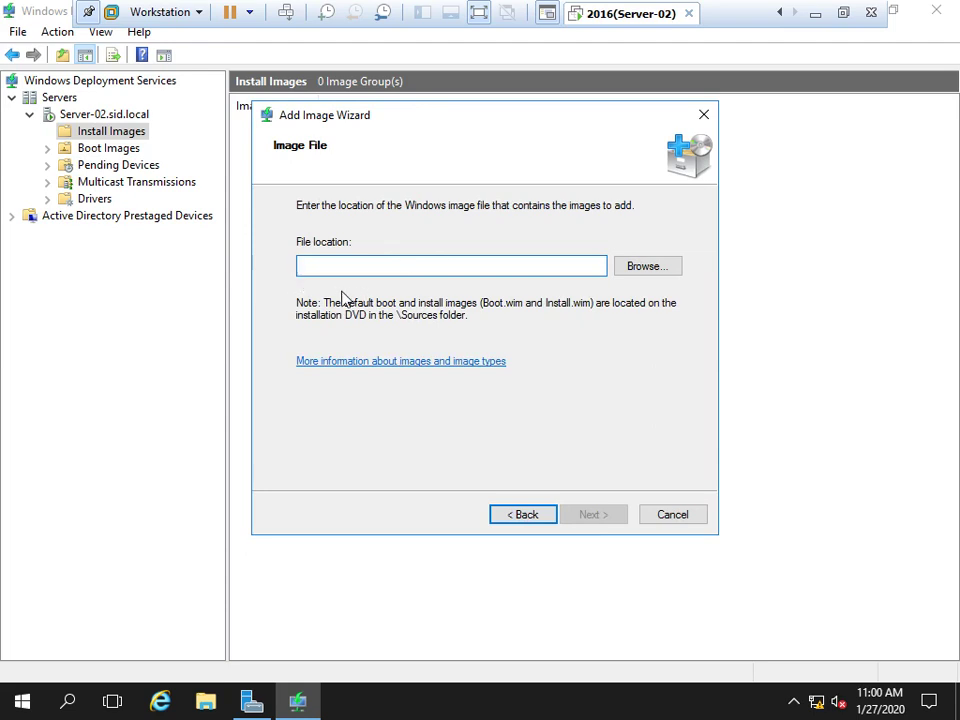
- Browse to DVD Drive (D:)\sources and pick install.wim rather than boot.wim
click(645, 266)
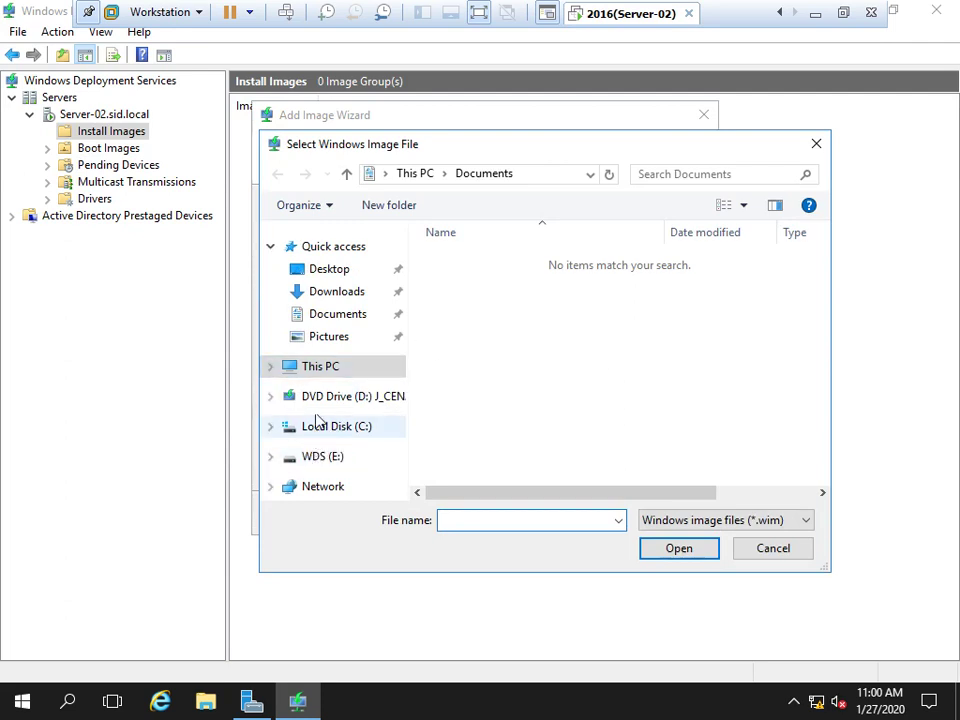
click(318, 398)
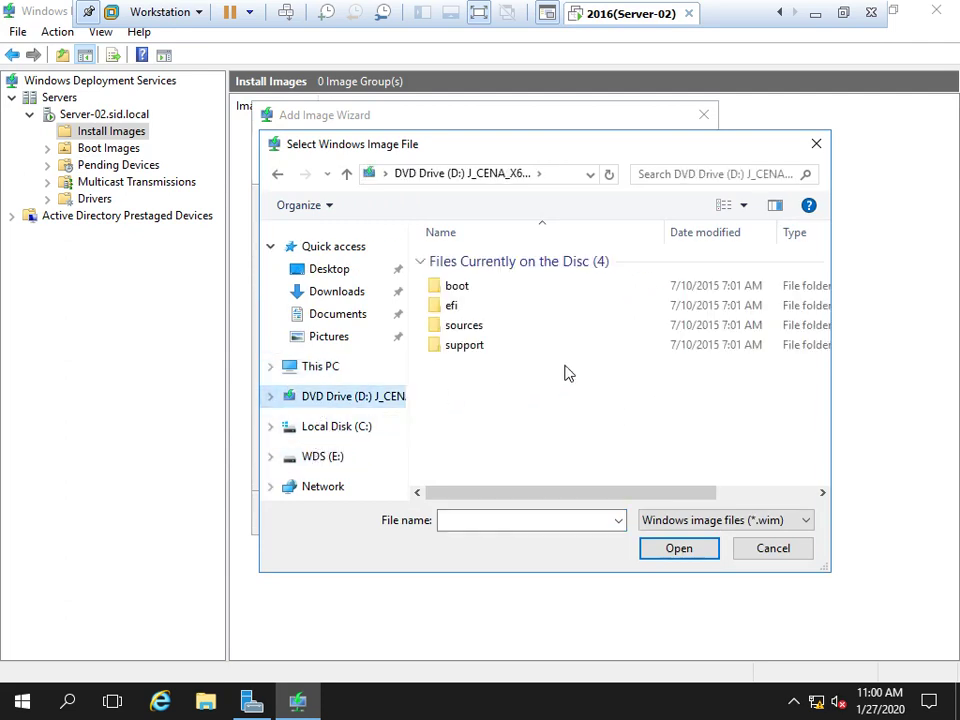
double_click(470, 326)
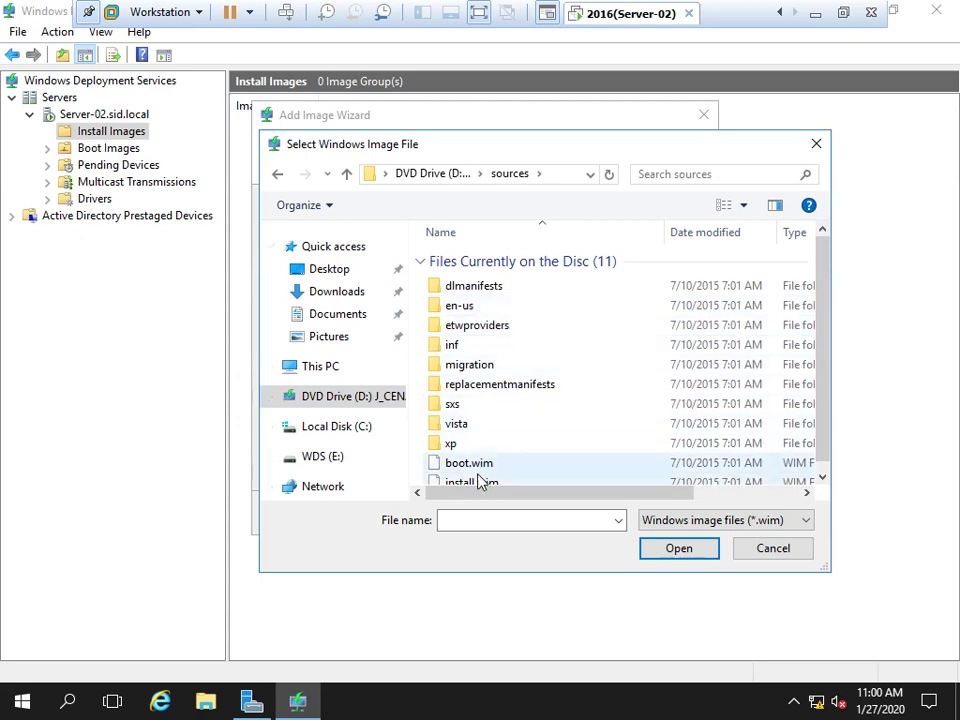
click(488, 464)
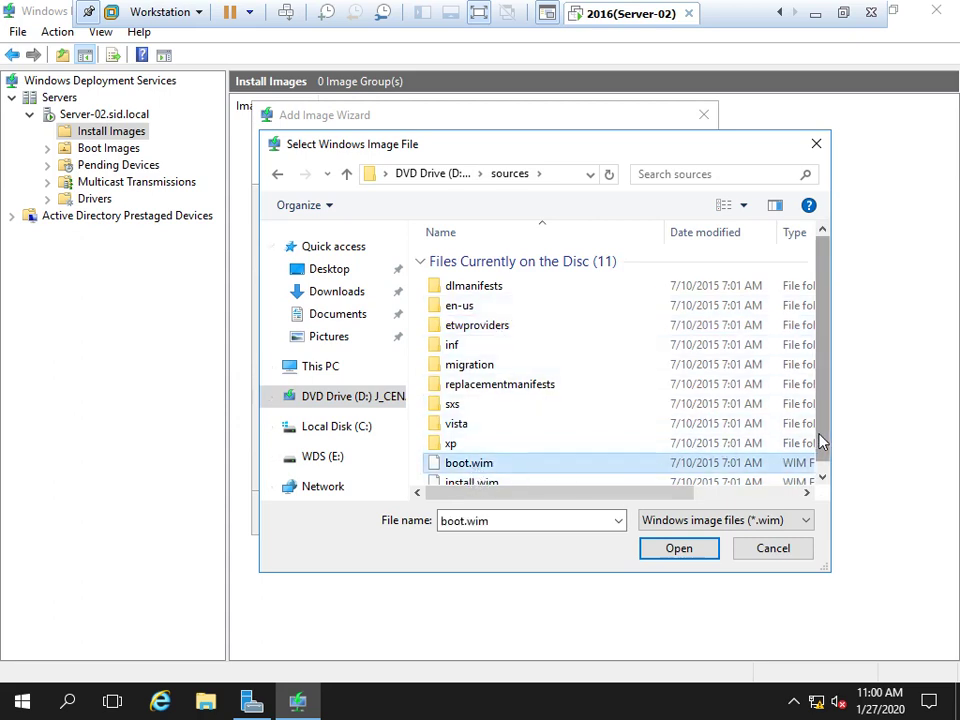
click(822, 476)
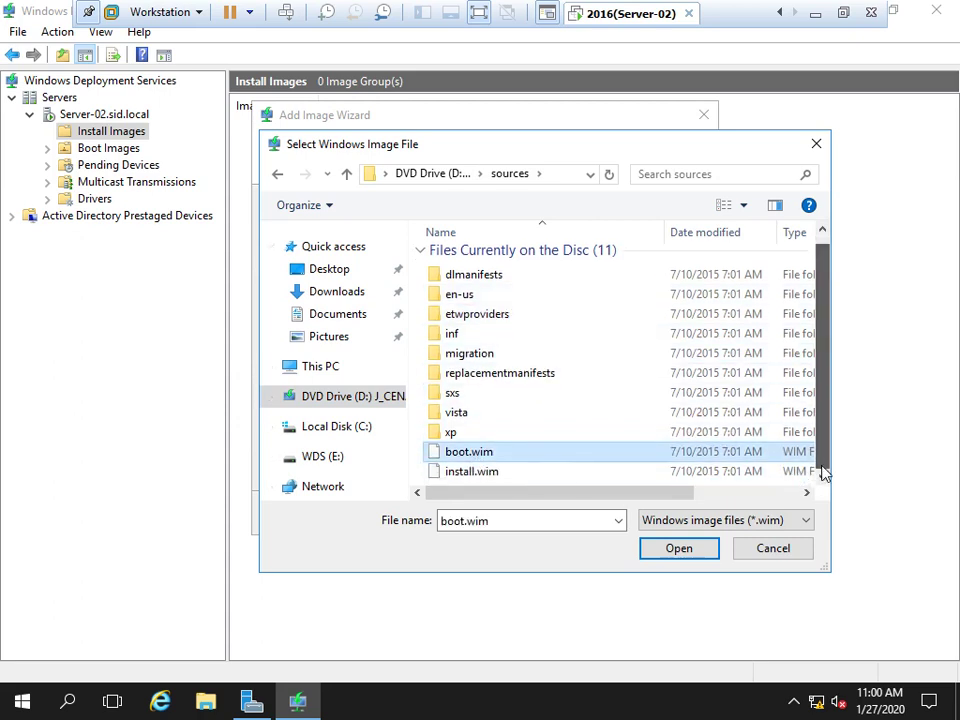
click(477, 478)
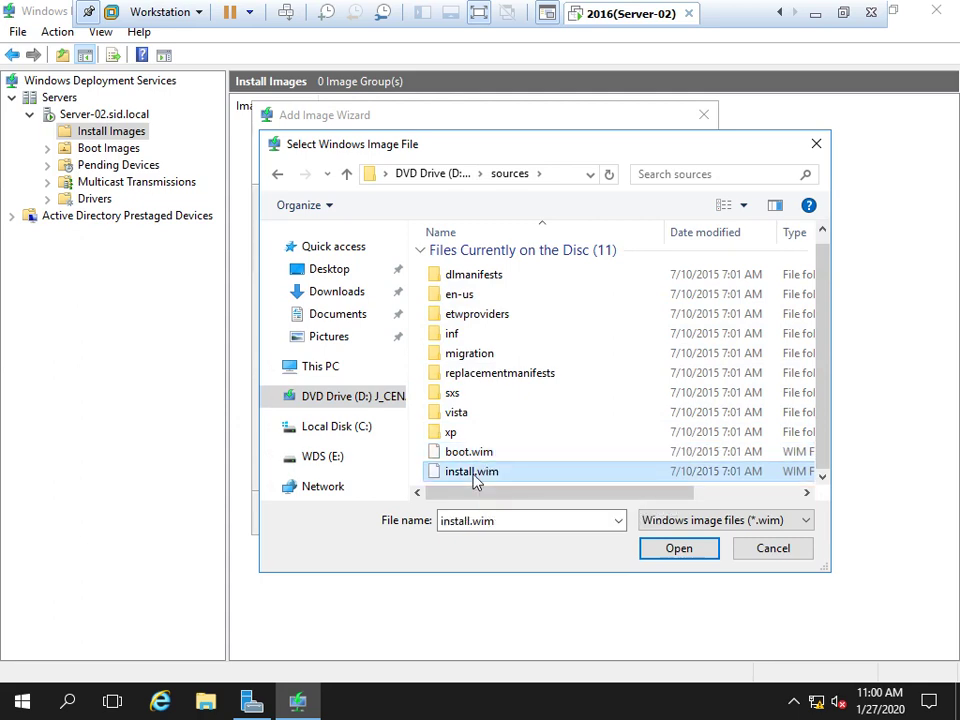
click(666, 549)
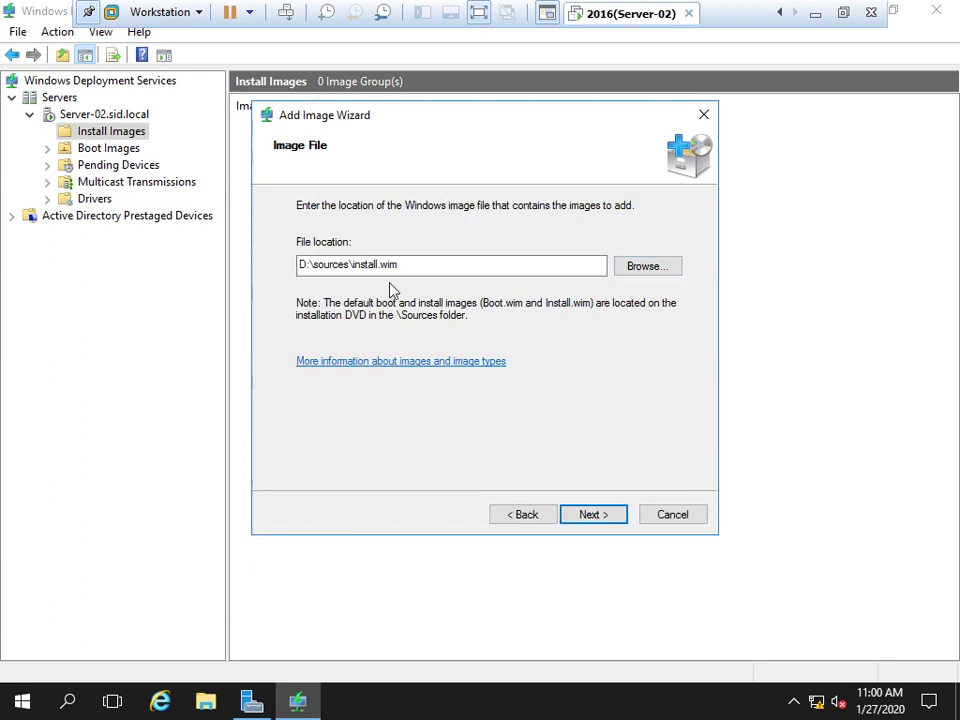
- Keep Windows 10 Enterprise selected from install.wim and pass the Summary to begin adding it
click(589, 517)
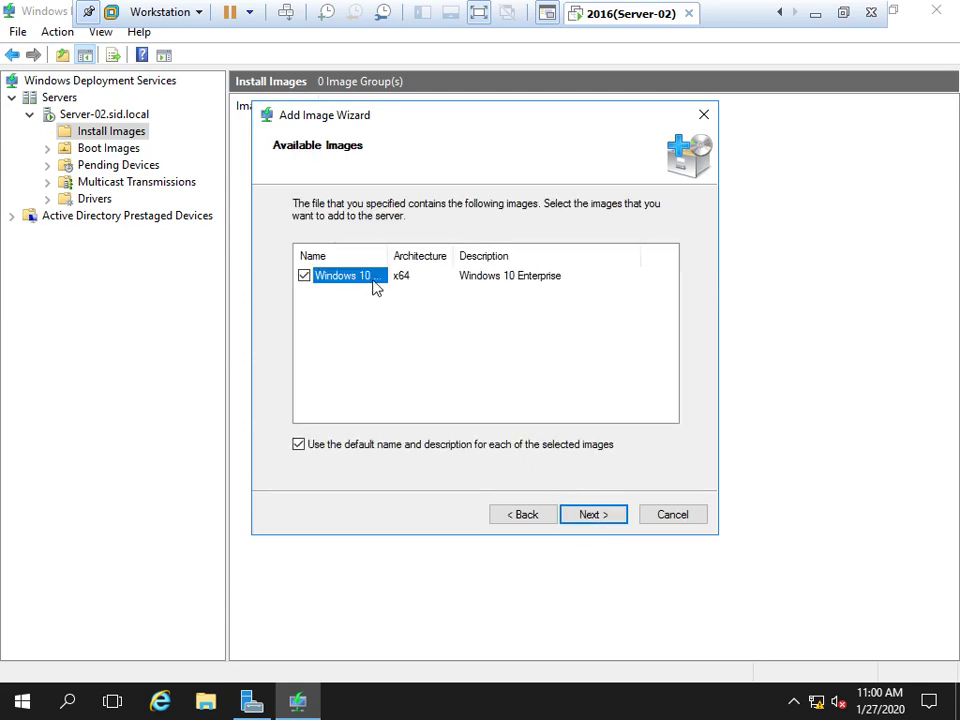
double_click(390, 246)
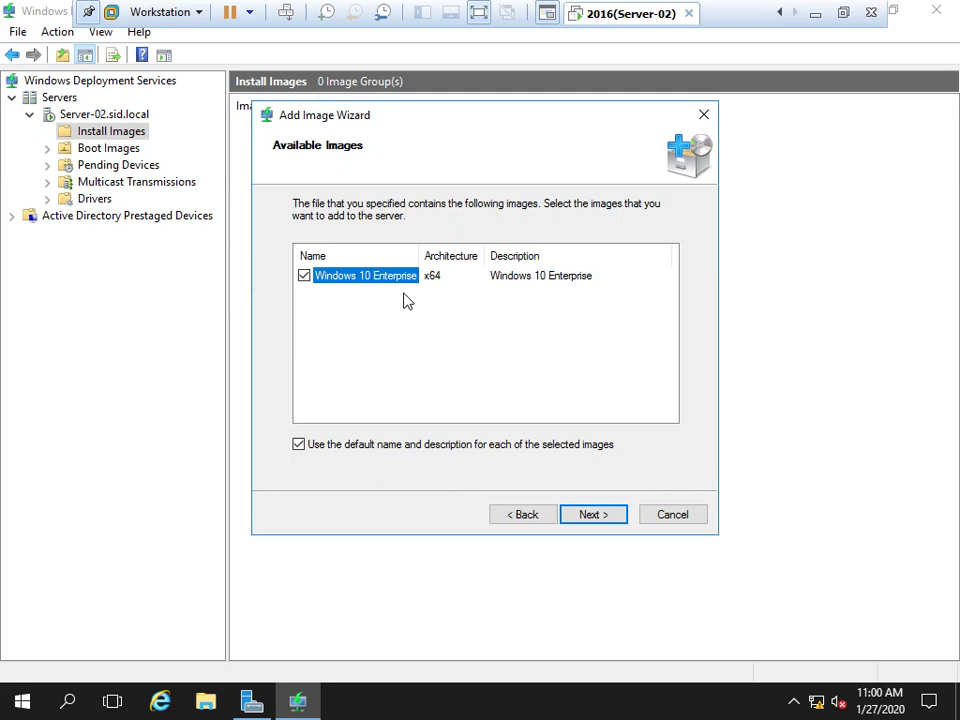
click(591, 516)
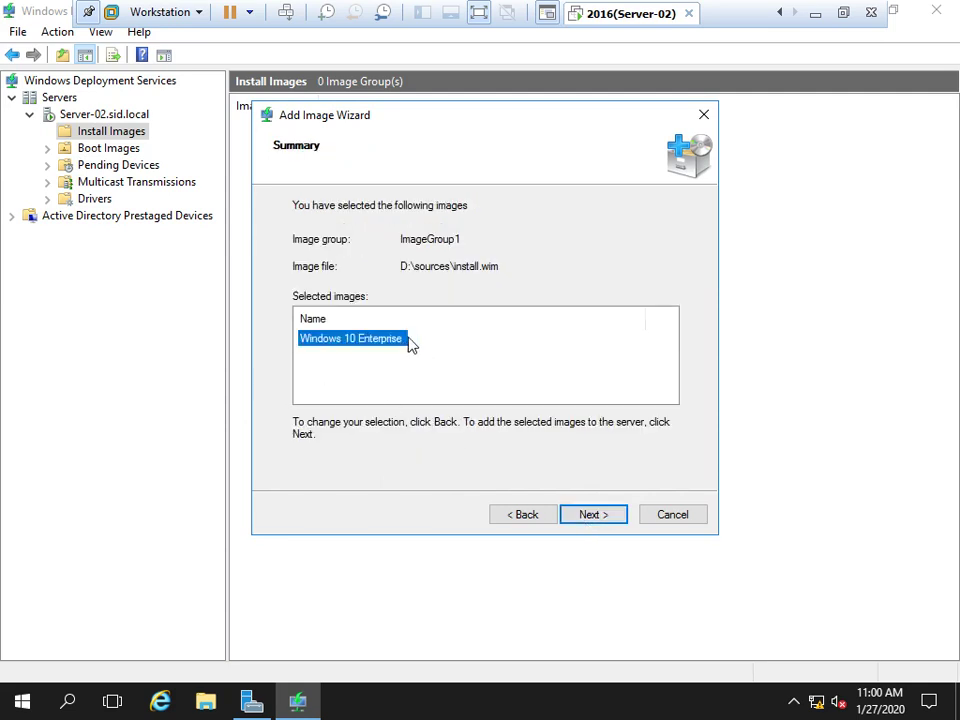
click(591, 516)
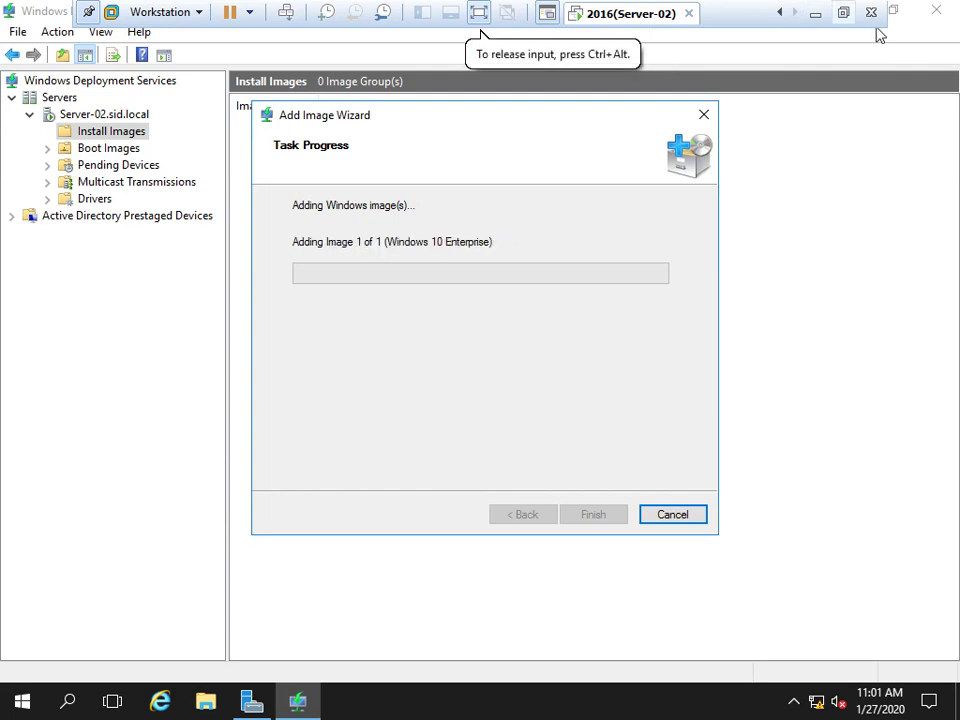
click(843, 13)
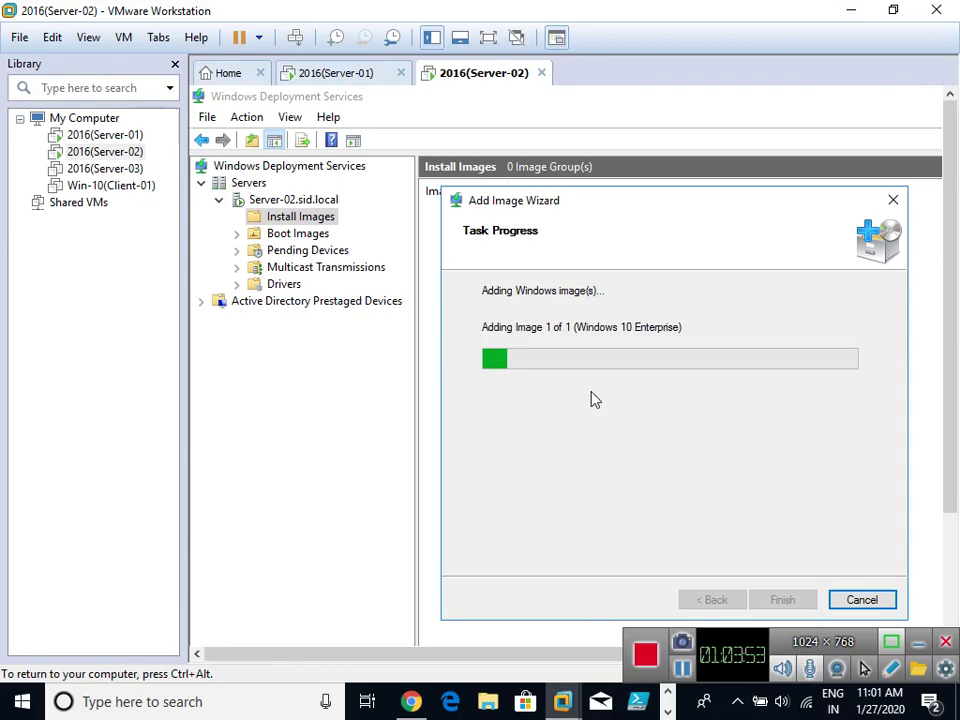
key(ctrl+alt+Return)
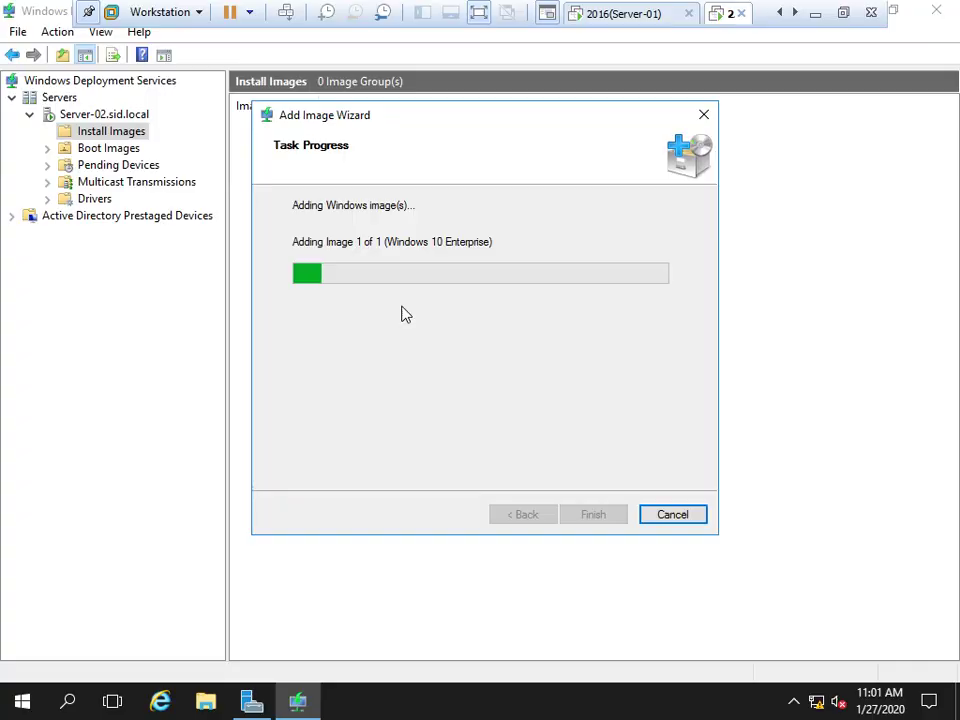
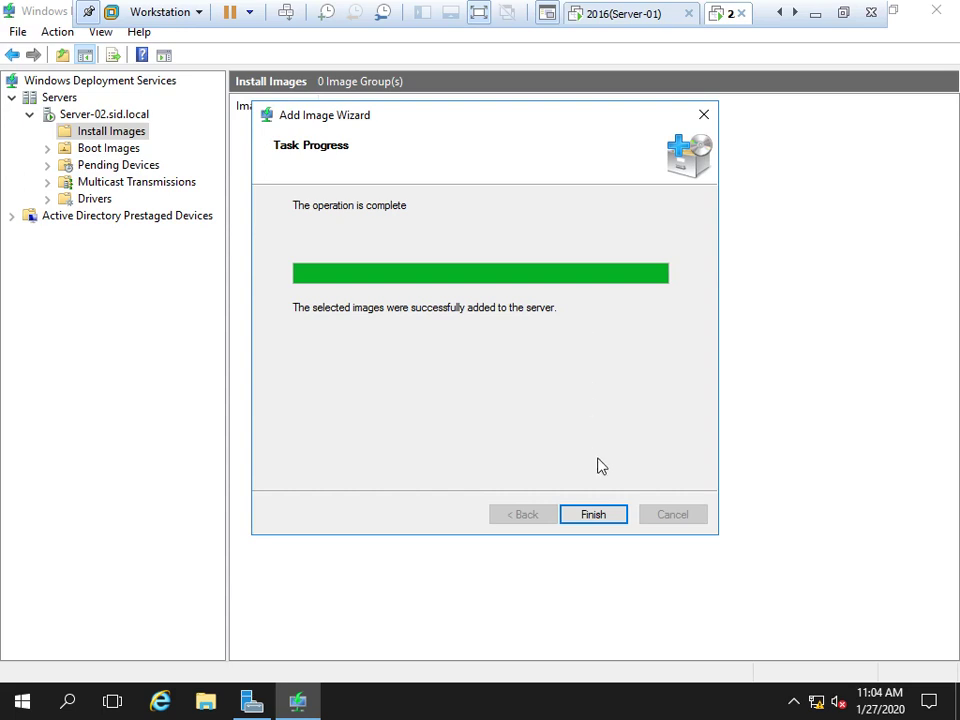
- Finish adding Windows 10 Enterprise x64 to ImageGroup1, then view the empty Boot Images list
click(595, 515)
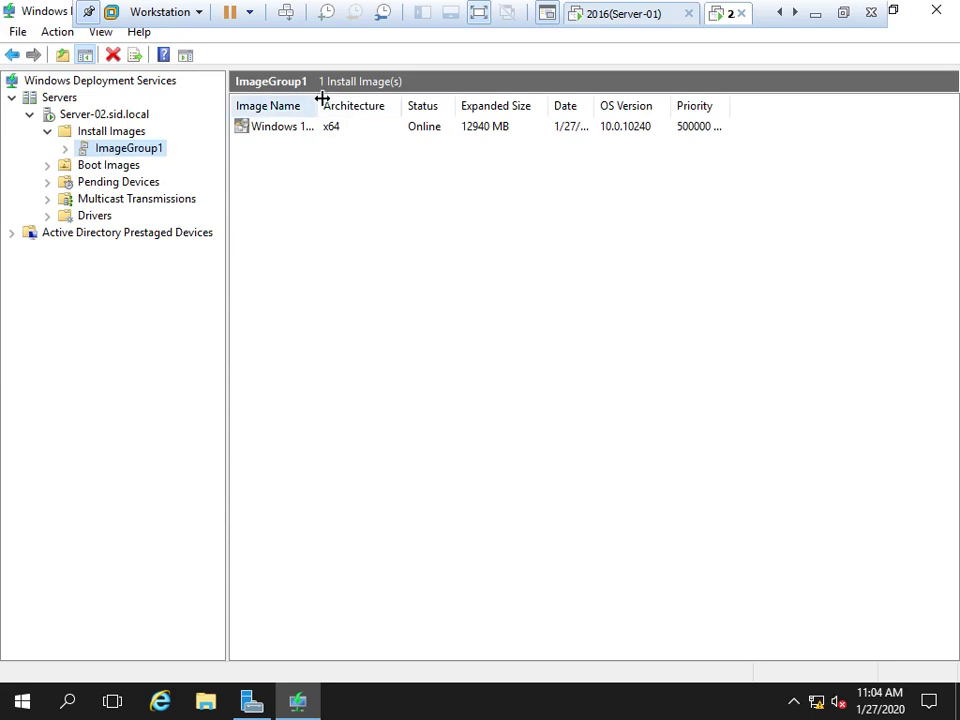
double_click(320, 104)
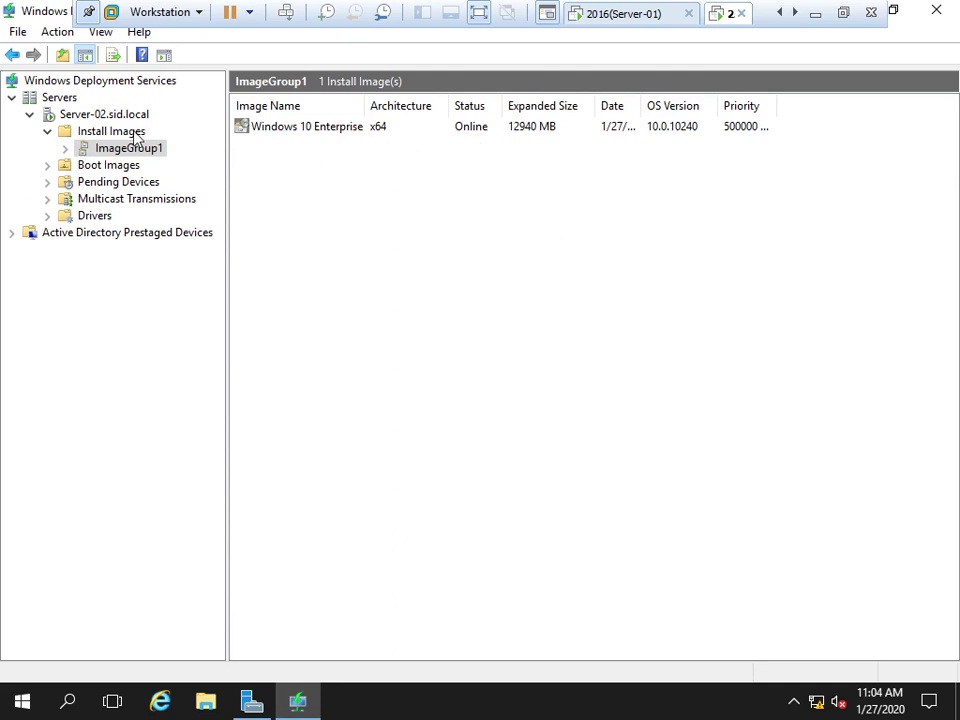
click(67, 153)
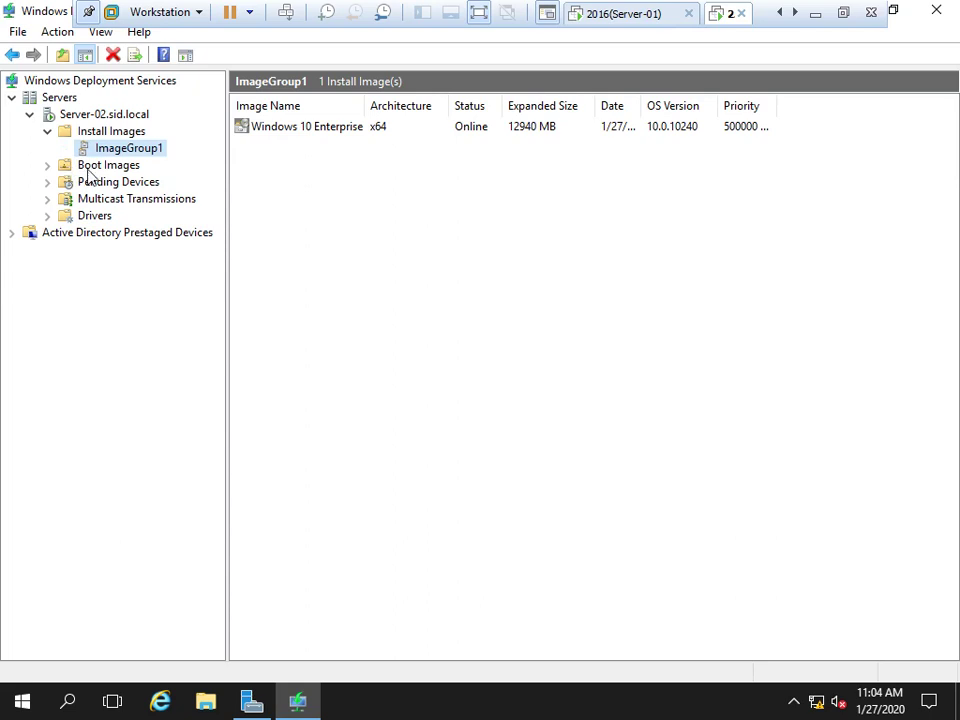
click(92, 168)
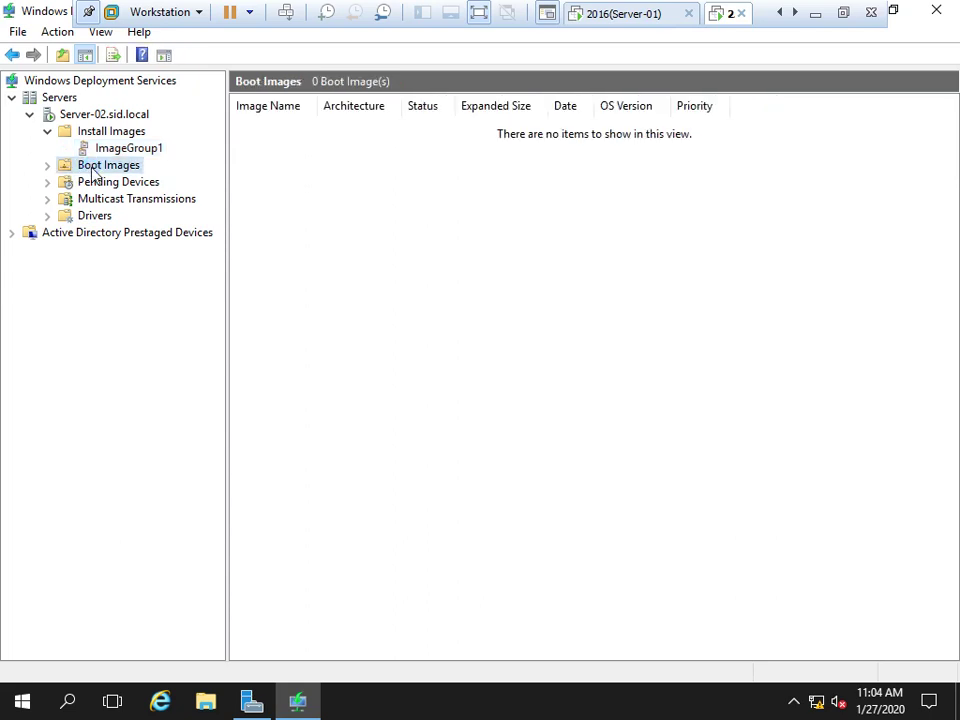
- Start adding a boot image and pick D:\sources\boot.wim as its file
right_click(92, 170)
click(152, 182)
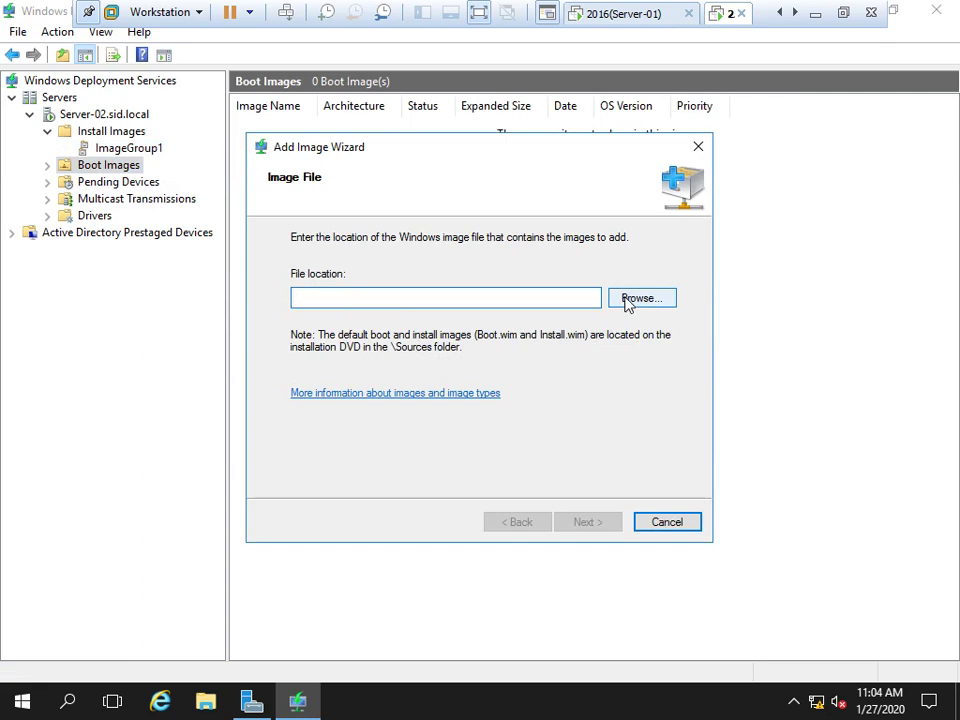
click(628, 300)
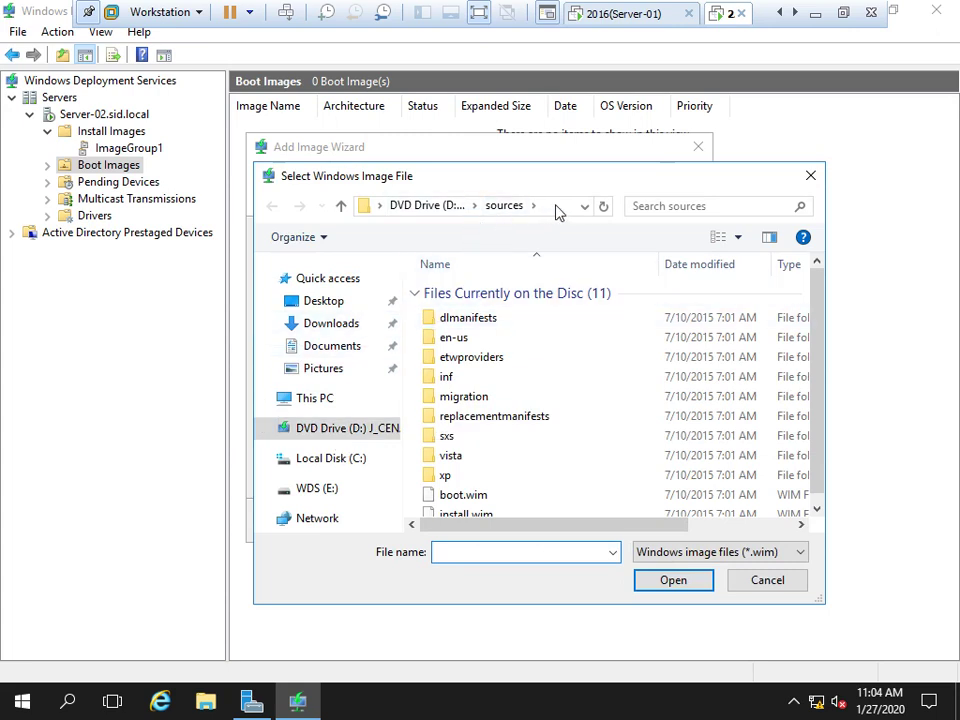
click(445, 207)
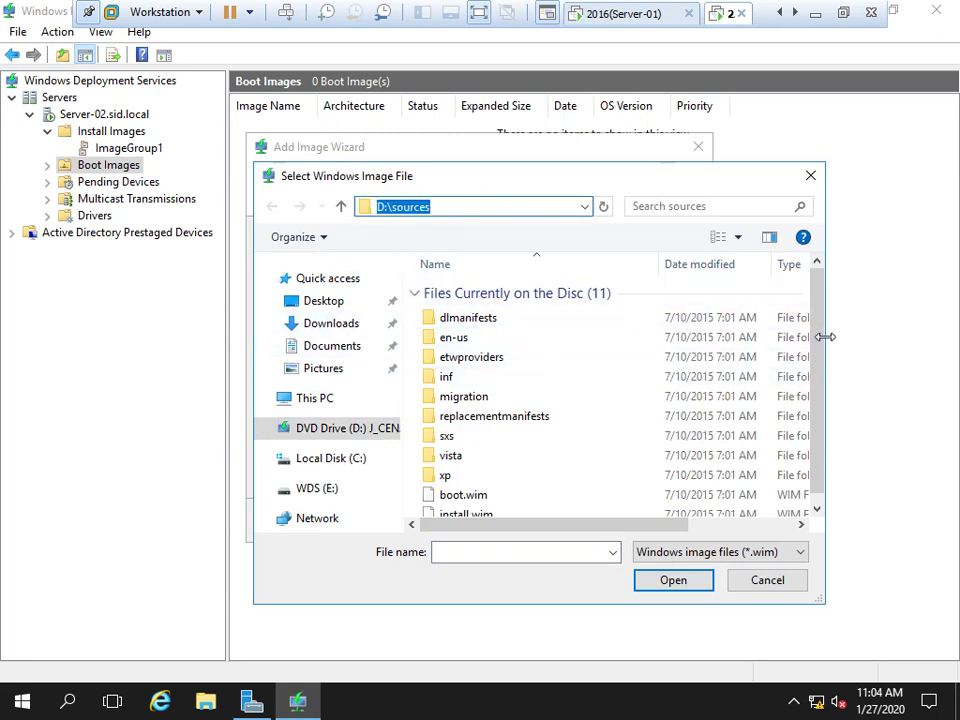
scroll(823, 352, down, 1)
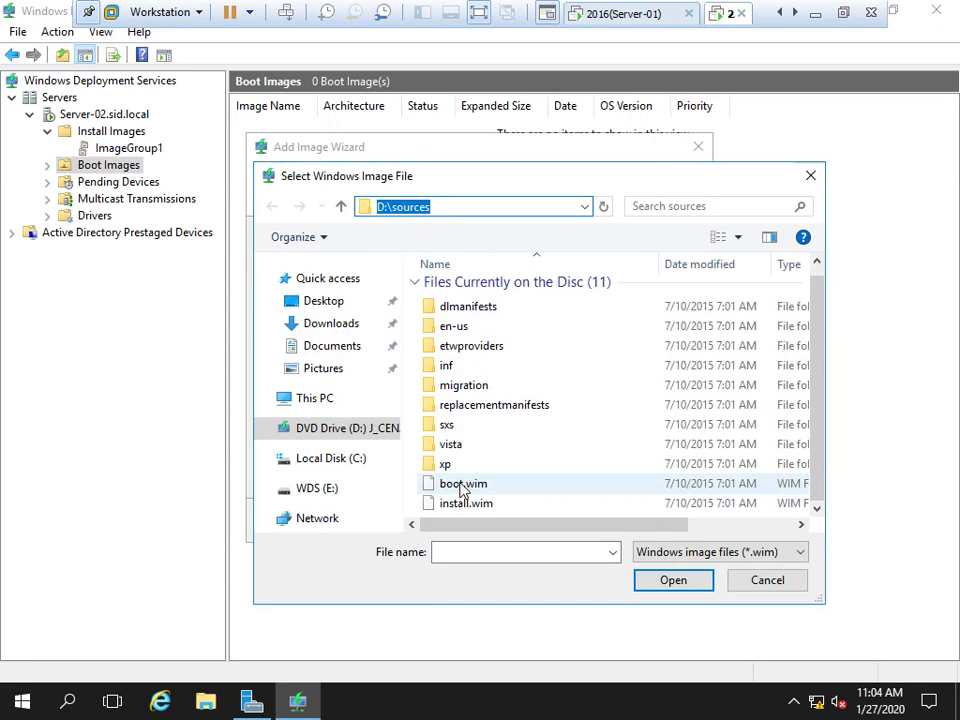
click(506, 486)
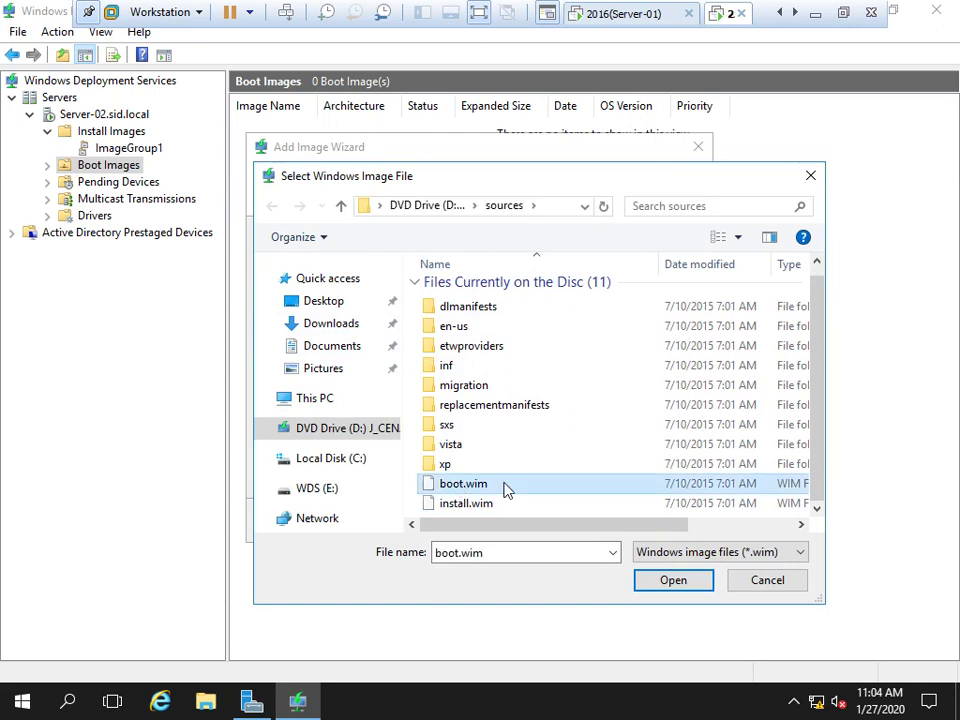
click(646, 581)
- Complete the wizard to add Microsoft Windows Setup (x64), check Boot Images, then return to ImageGroup1
click(587, 520)
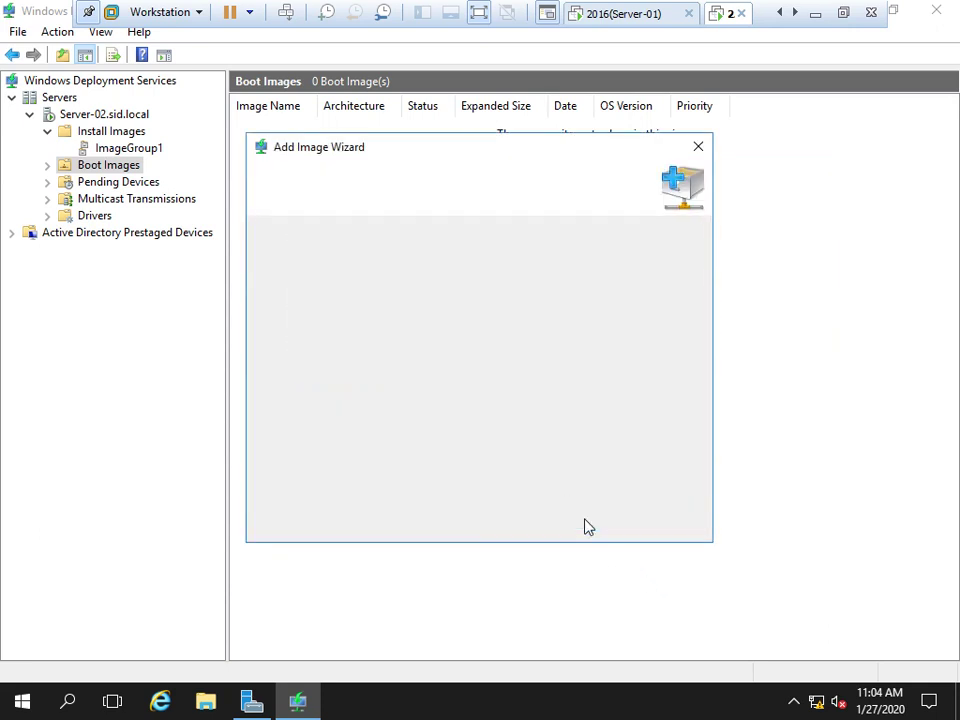
click(431, 298)
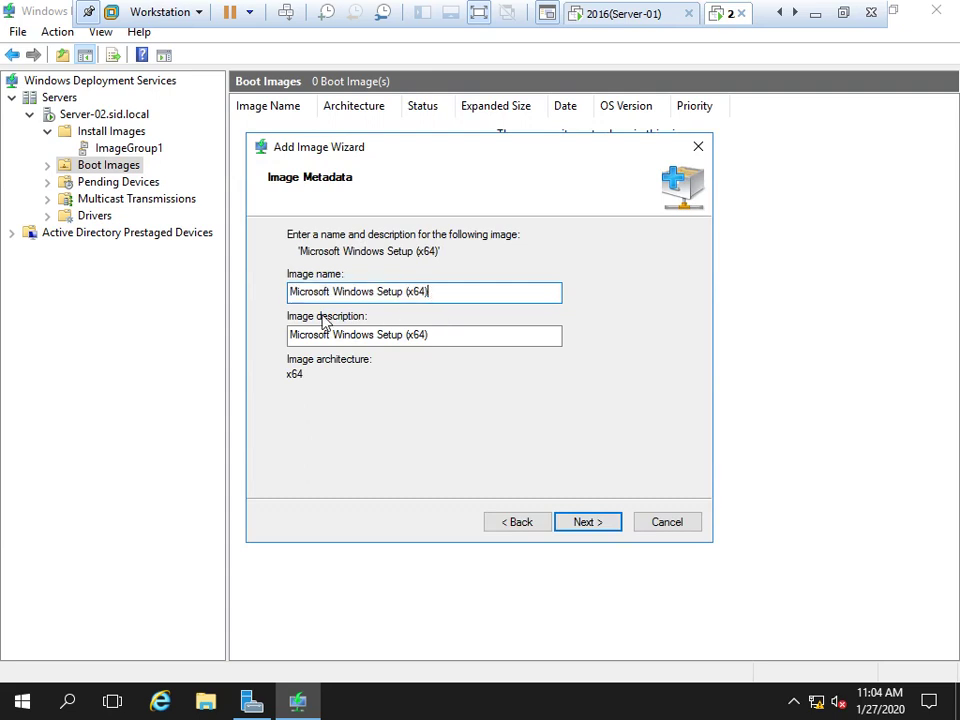
click(584, 523)
click(585, 522)
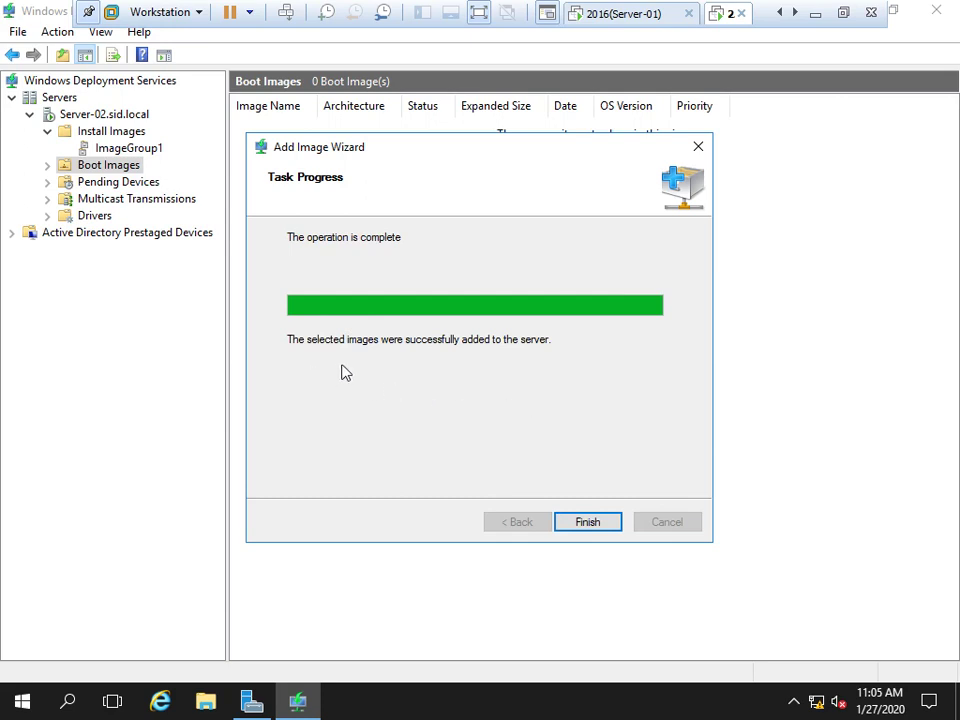
click(578, 526)
click(47, 165)
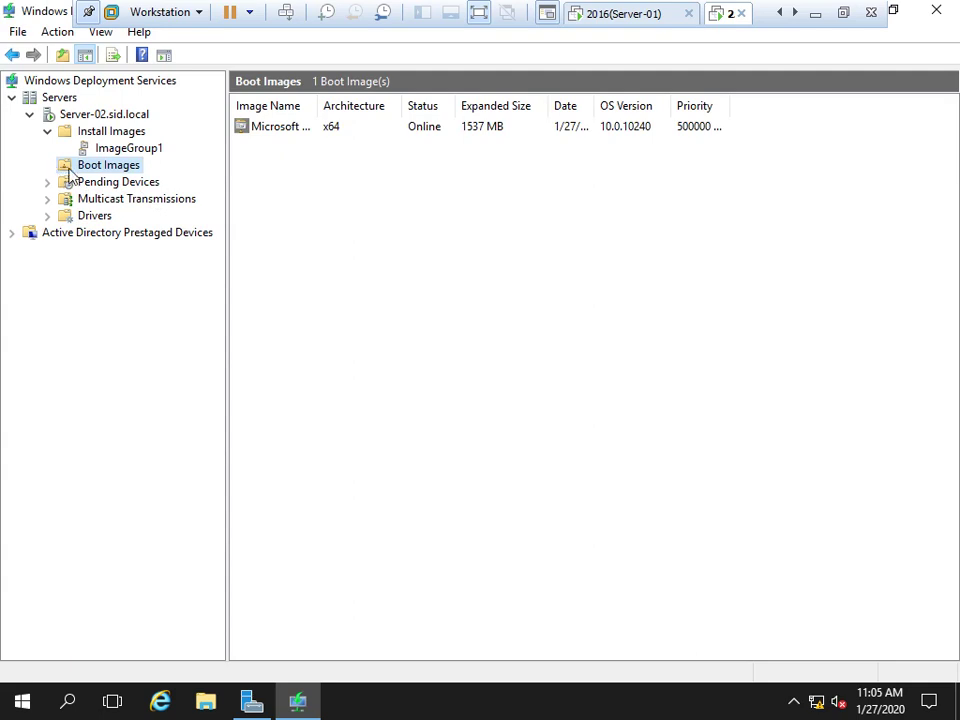
double_click(318, 105)
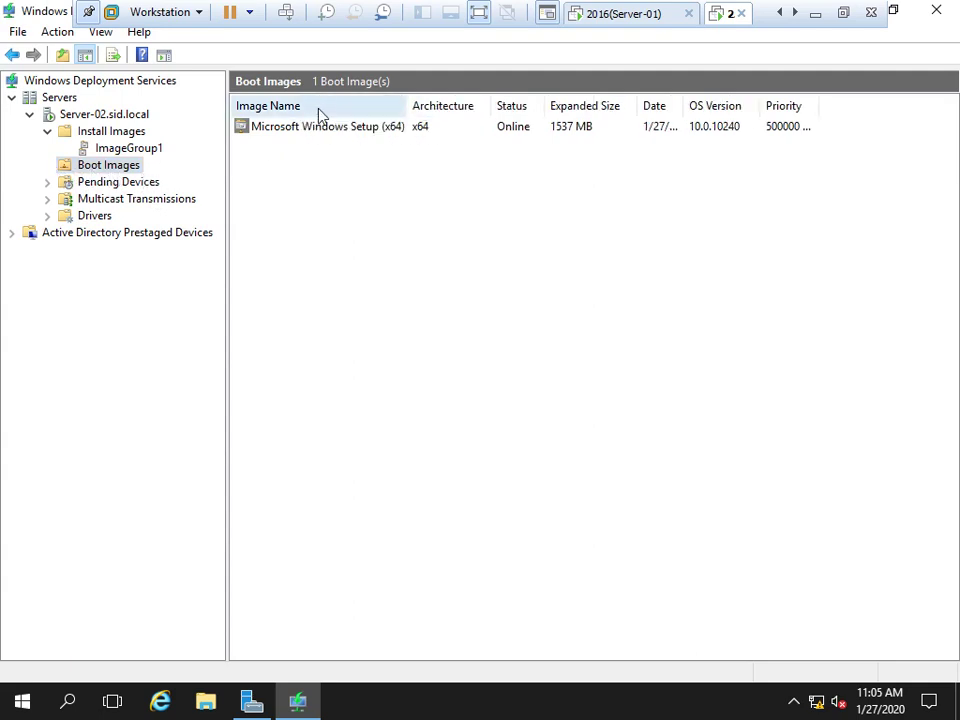
click(152, 149)
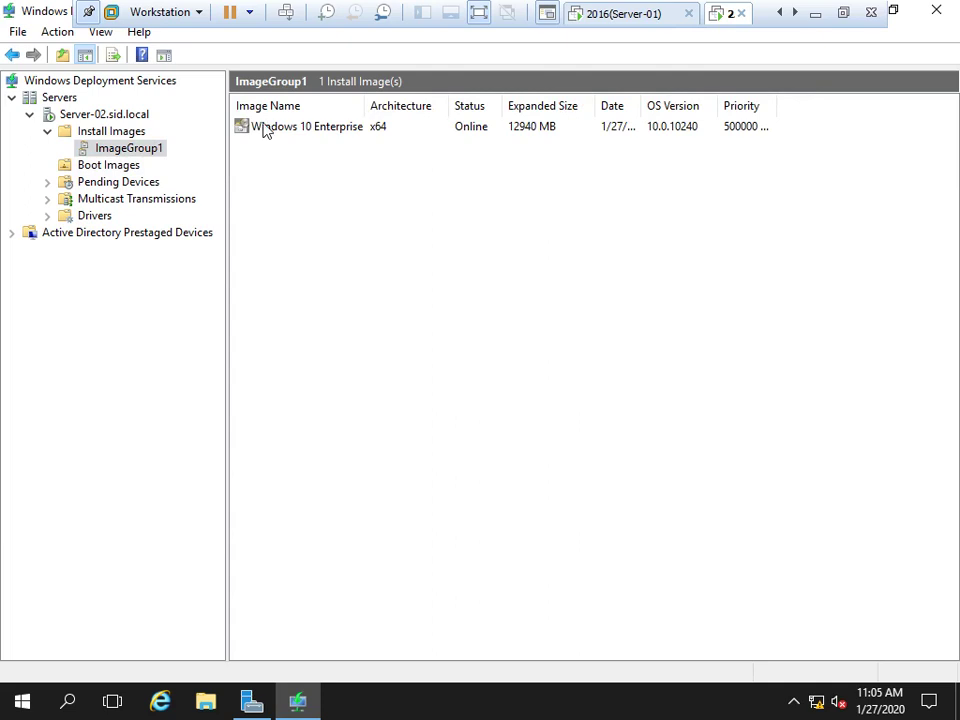
- Swap Server-02's CD/DVD (SATA) disc from Windows 10 to the Windows 7 SP1 all-editions ISO
right_click(529, 35)
click(671, 272)
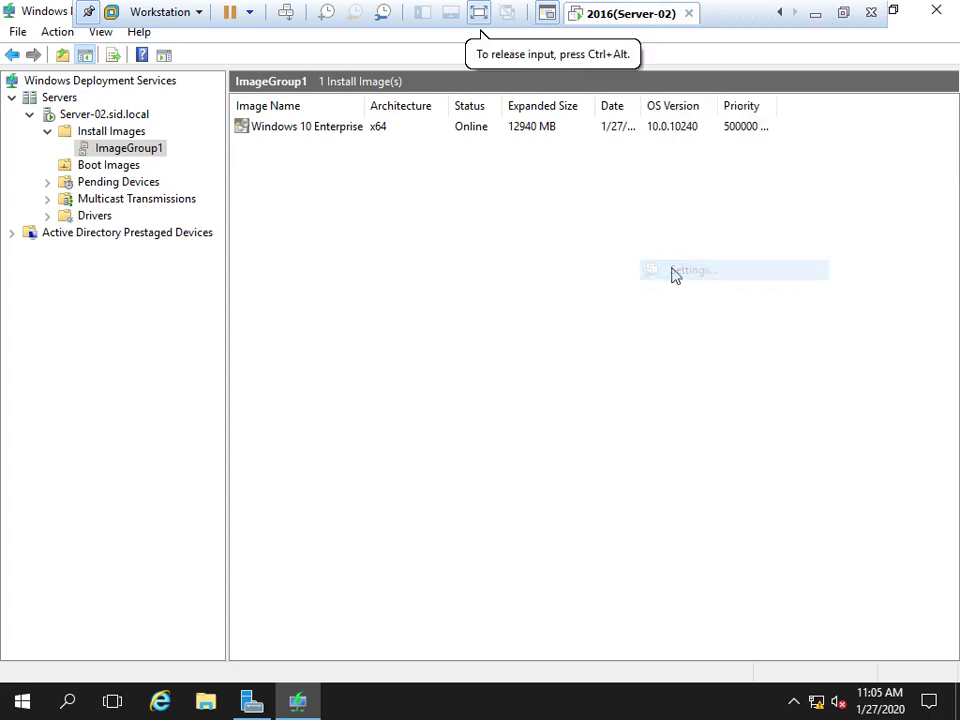
key(n)
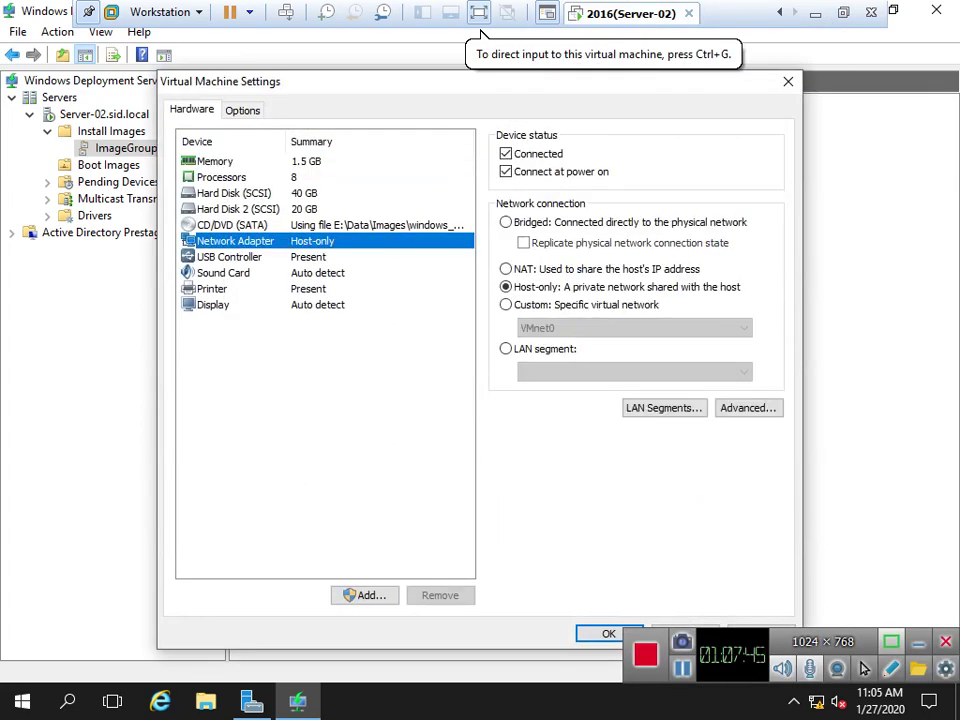
key(c)
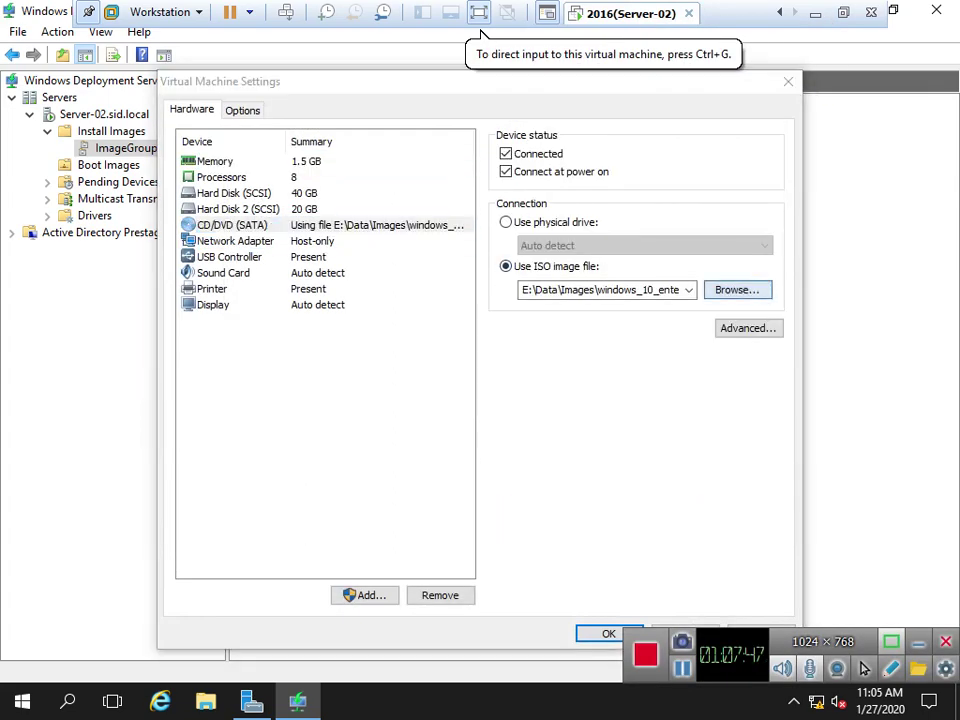
key(alt+b)
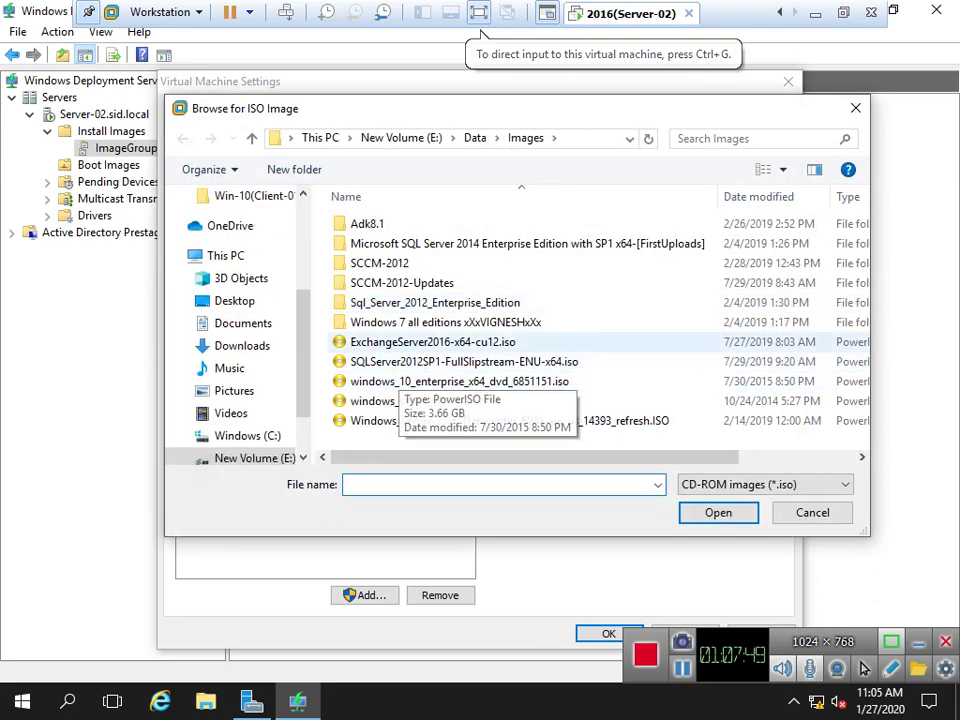
double_click(445, 322)
key(Down)
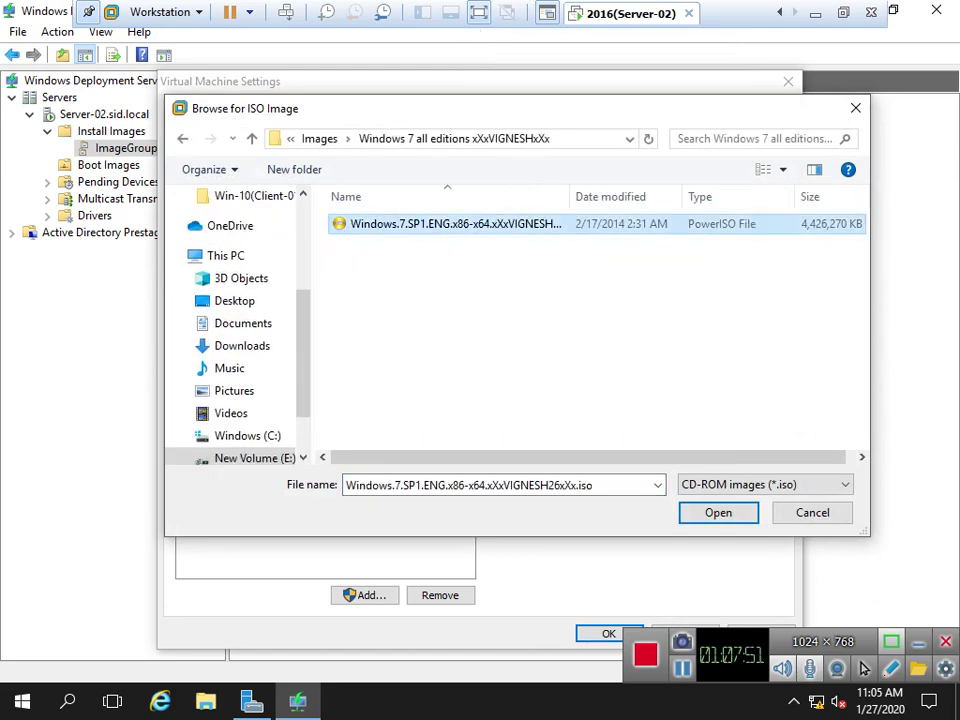
key(Return)
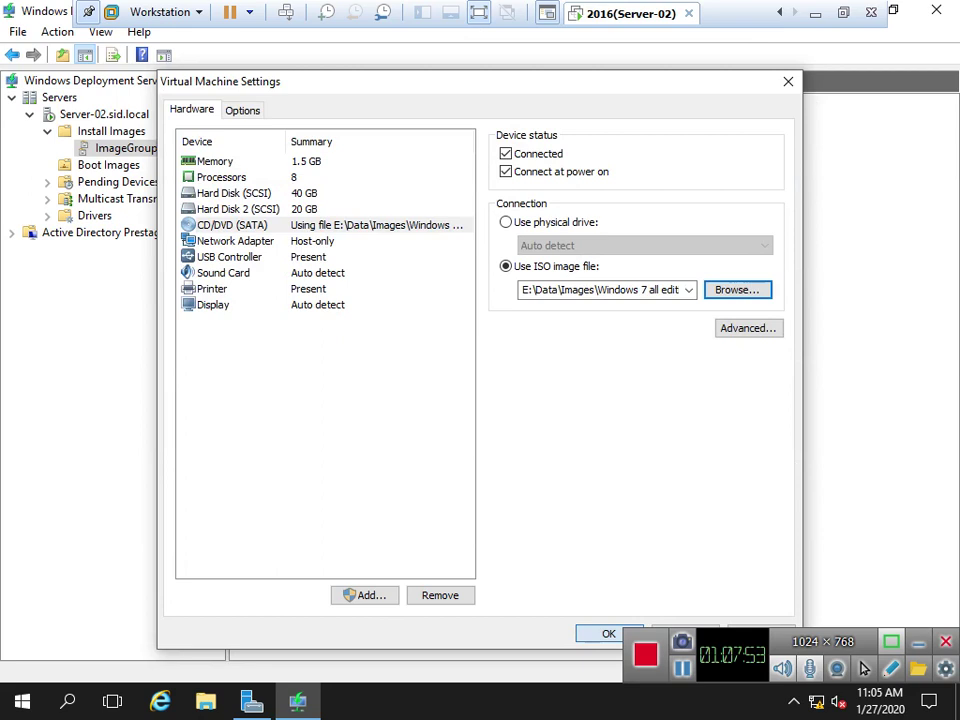
click(608, 633)
click(111, 164)
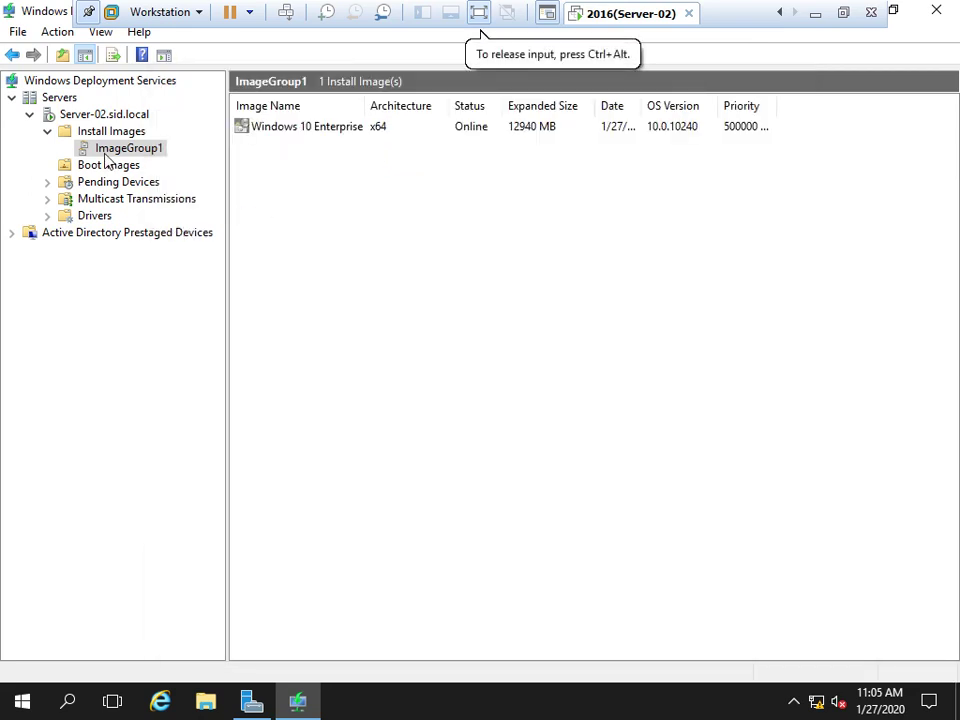
- Start adding an install image to ImageGroup1 from D:\sources\install.wim
right_click(105, 151)
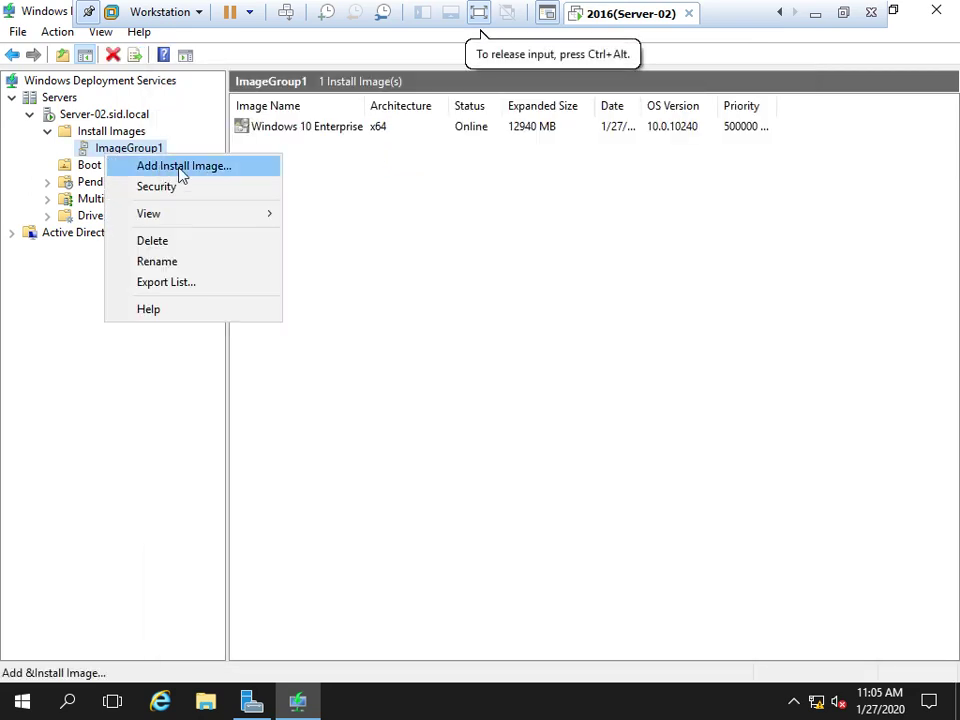
click(181, 175)
click(621, 287)
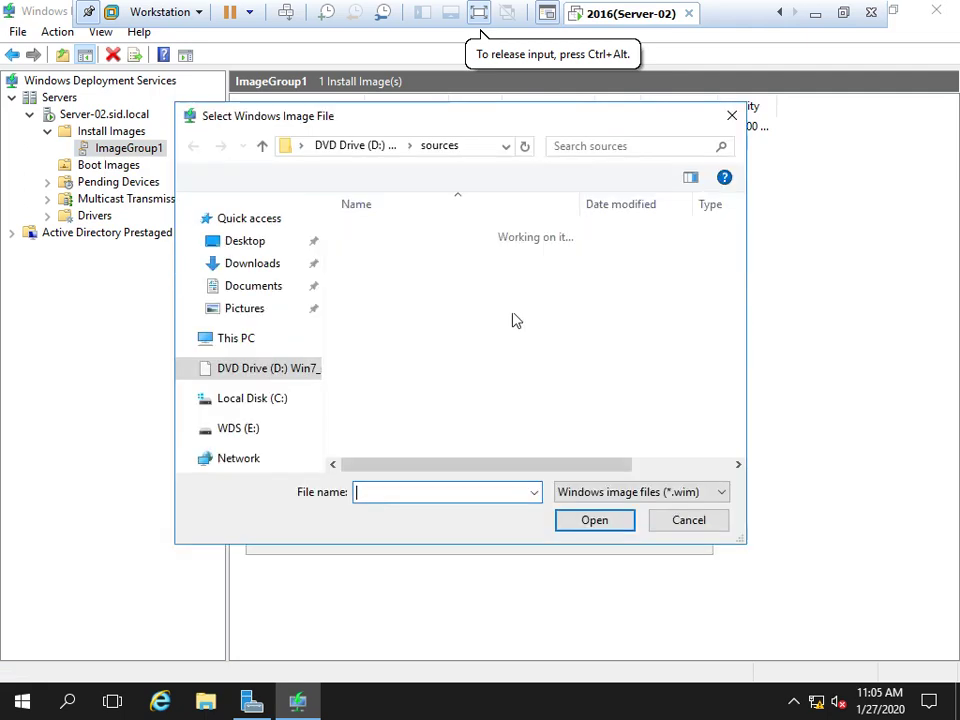
click(270, 374)
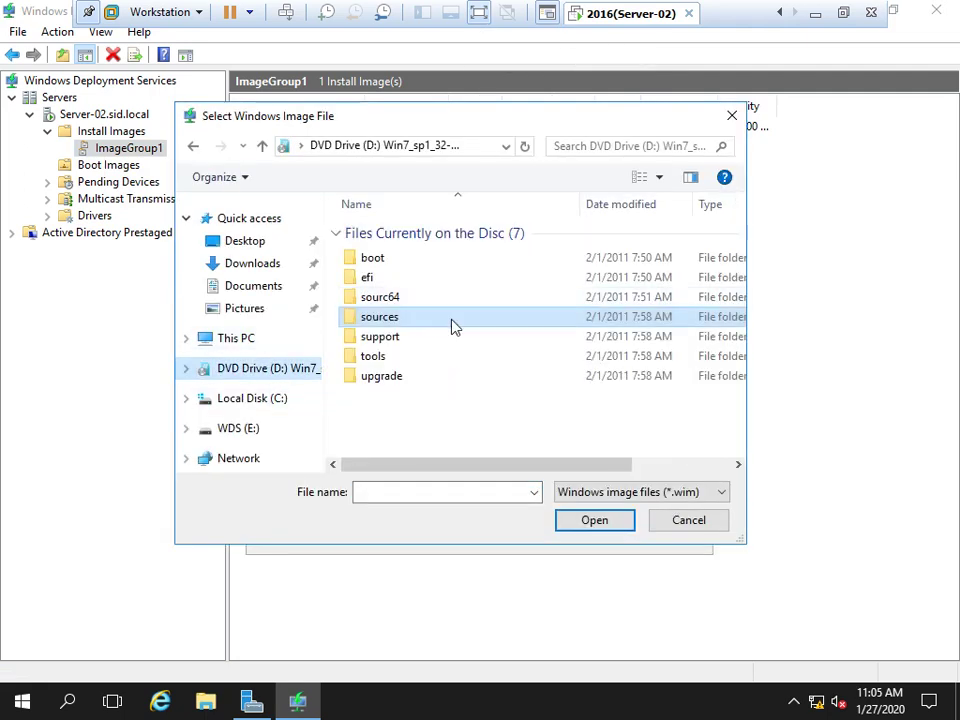
double_click(382, 320)
scroll(428, 380, down, 1)
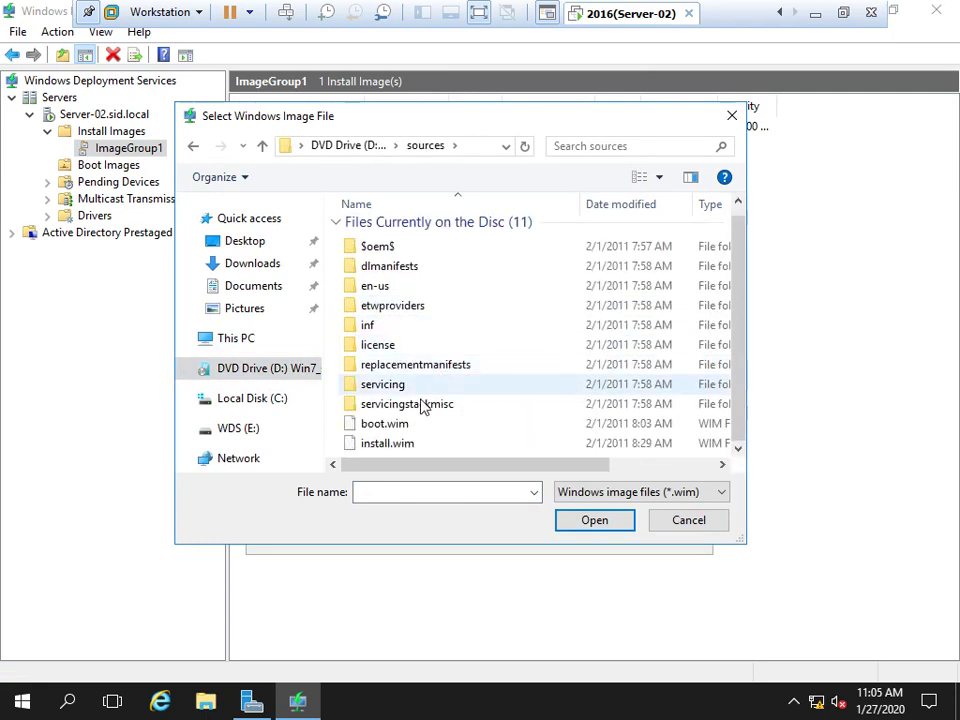
click(388, 443)
click(602, 521)
click(604, 539)
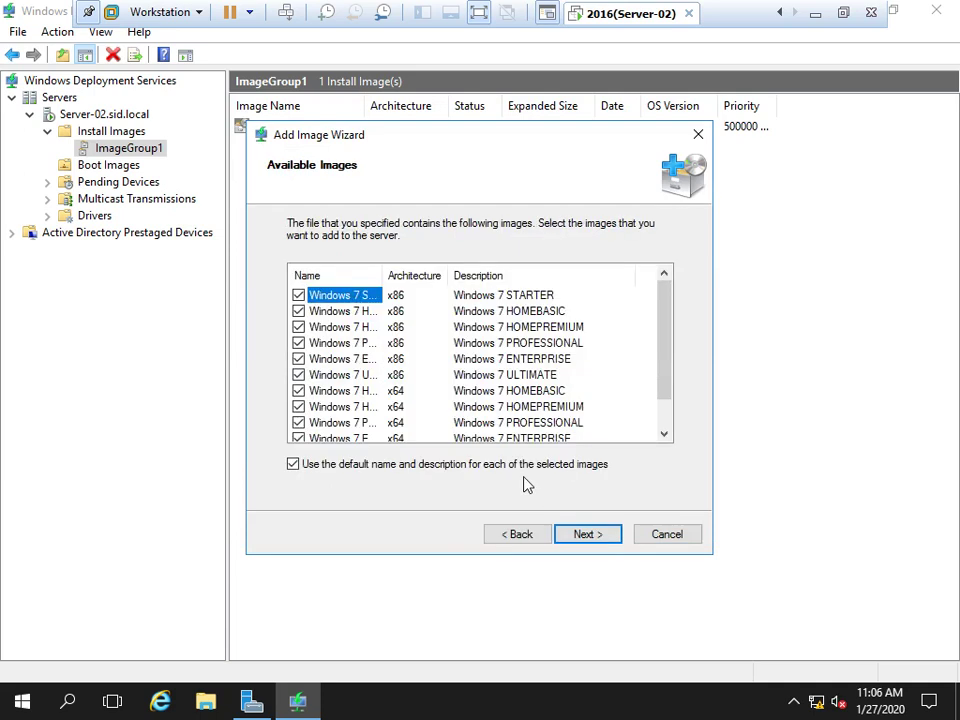
- Untick every Windows 7 edition except ENTERPRISE (x64) and ULTIMATE (x64), then continue to Summary
double_click(383, 272)
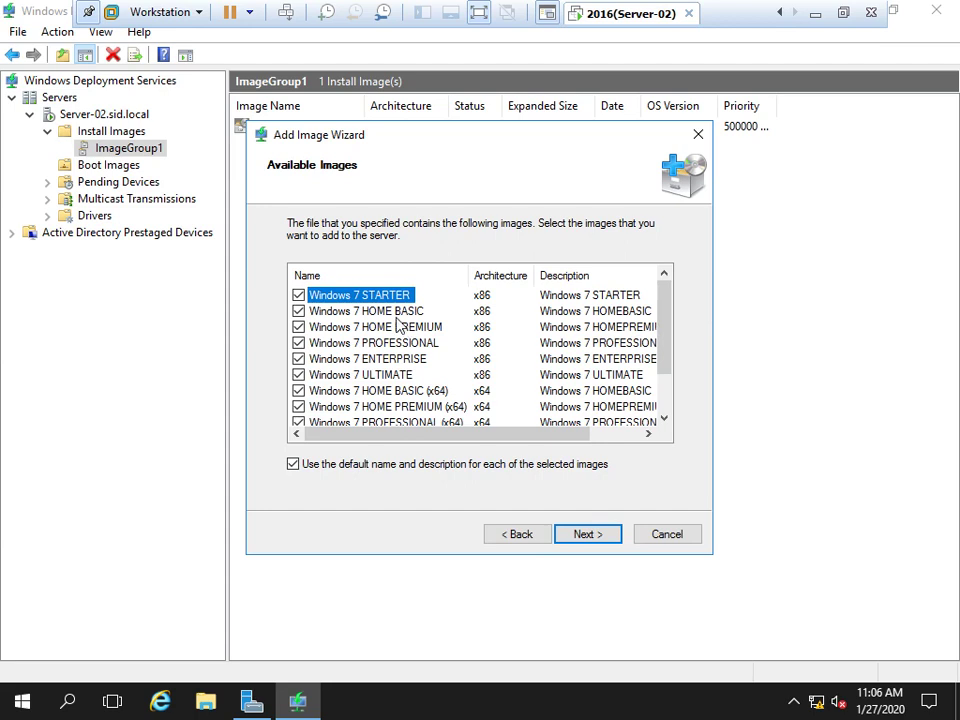
click(298, 296)
click(298, 311)
click(298, 327)
click(298, 343)
click(298, 359)
click(298, 375)
click(298, 391)
click(298, 407)
drag(666, 345, 666, 381)
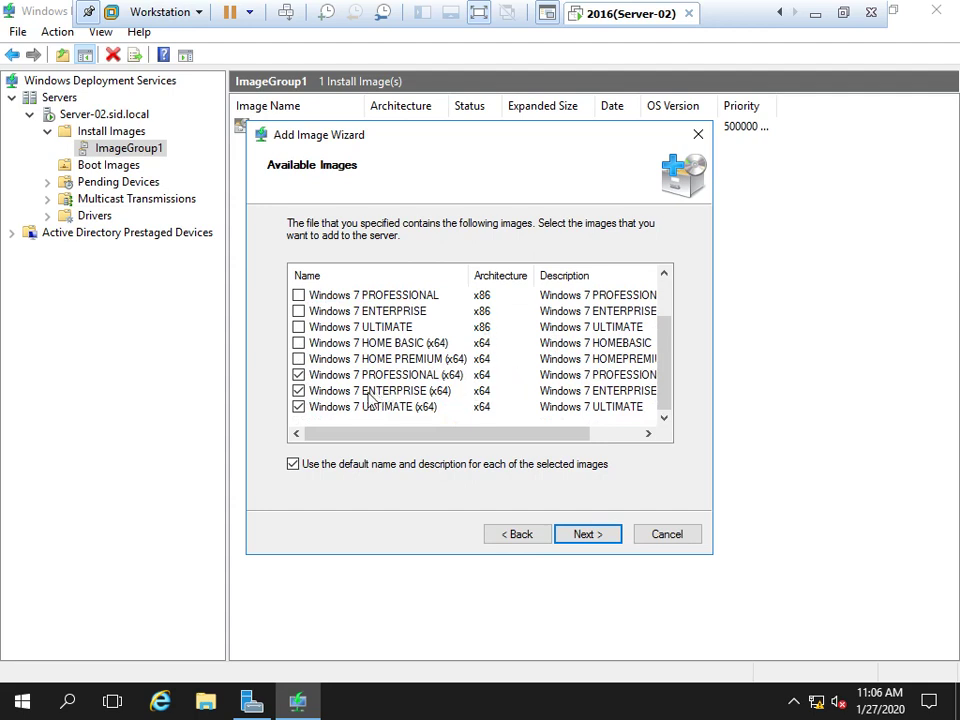
click(298, 377)
click(582, 536)
- Begin copying Windows 7 Enterprise and Ultimate (x64) into ImageGroup1, then open File Explorer
click(584, 535)
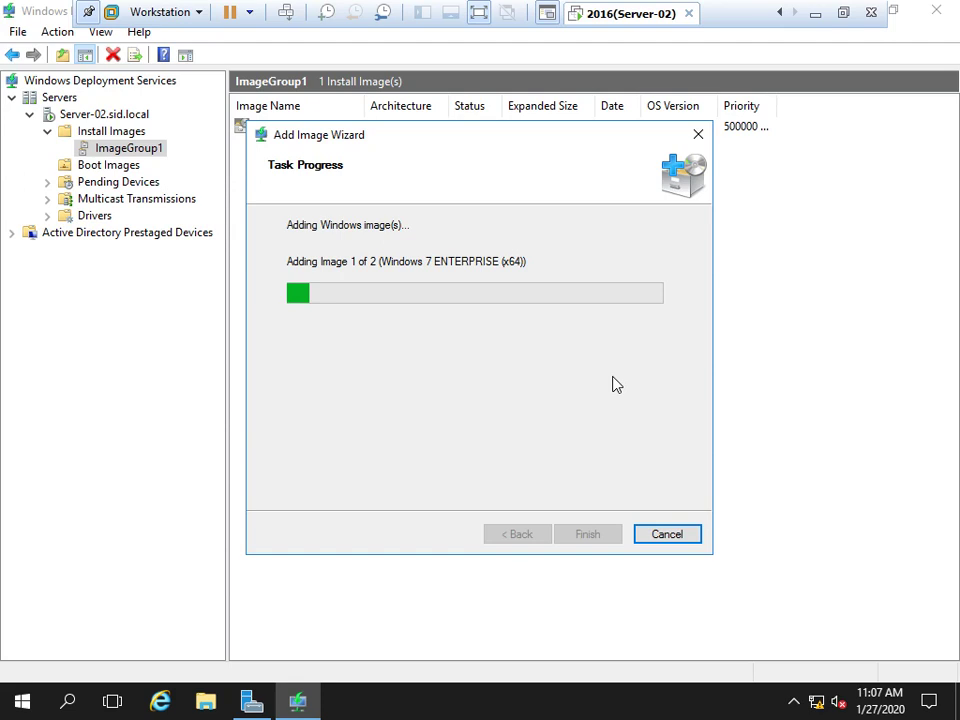
click(196, 703)
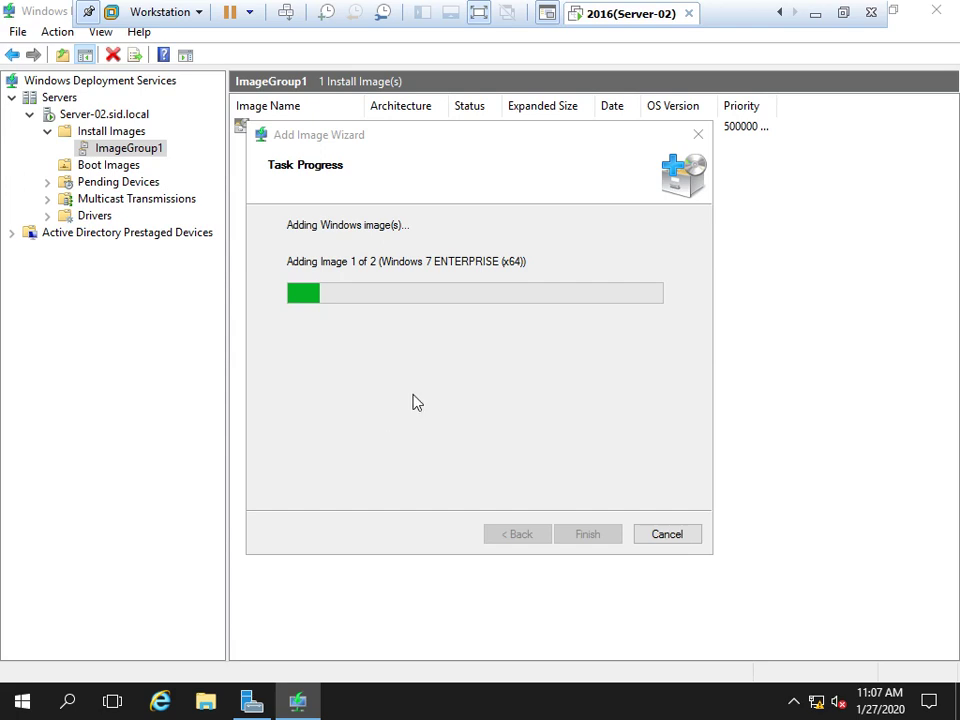
click(499, 317)
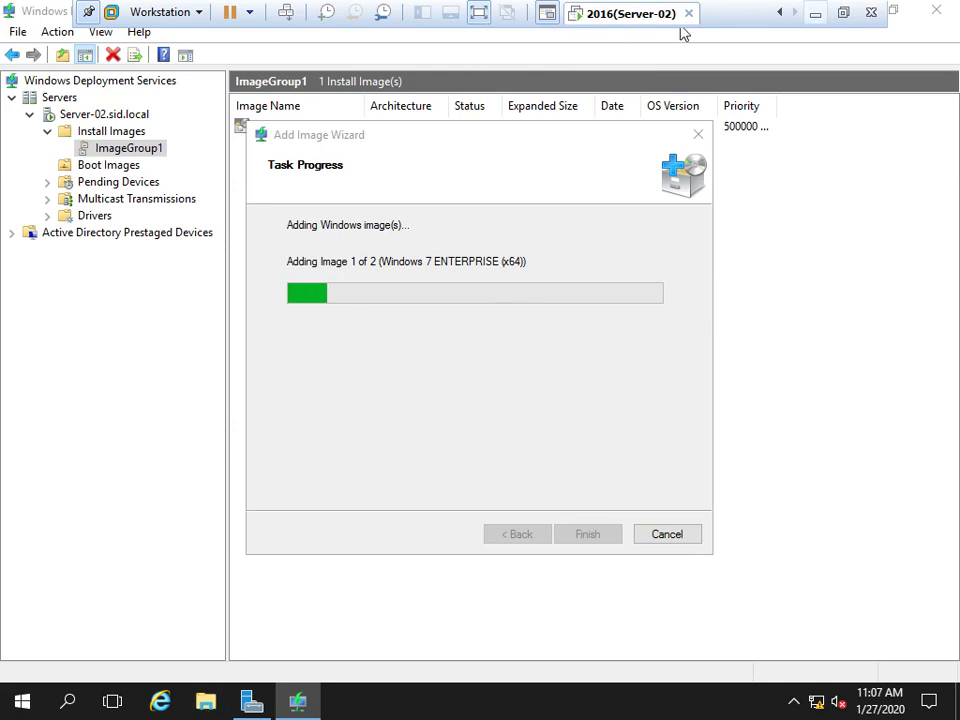
key(super+e)
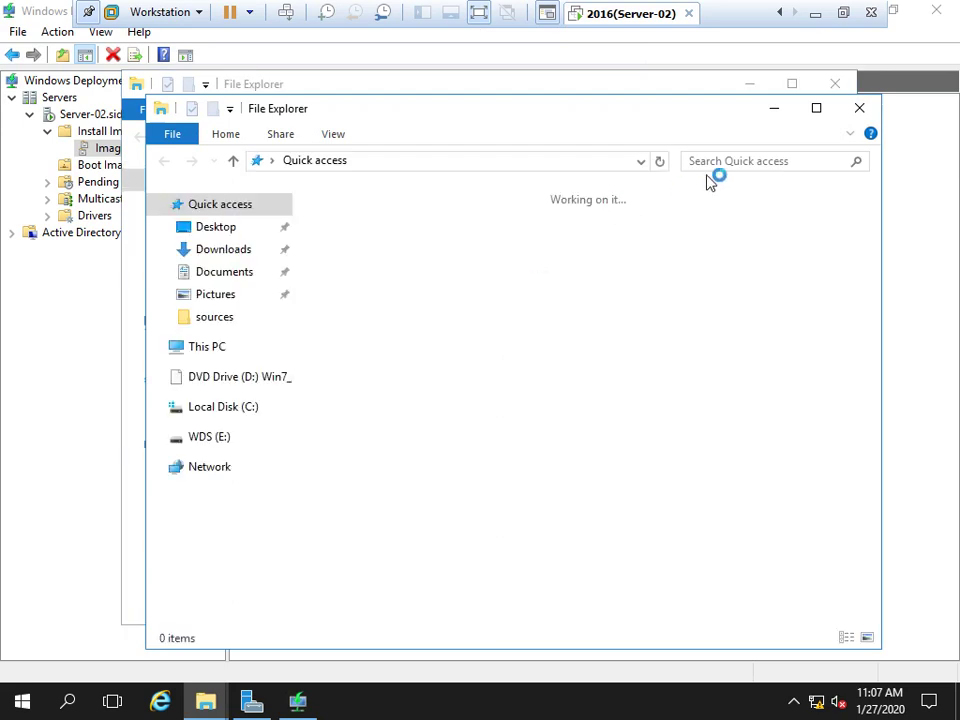
- Check the WDS (E:) drive's free space under This PC, then close File Explorer
click(860, 110)
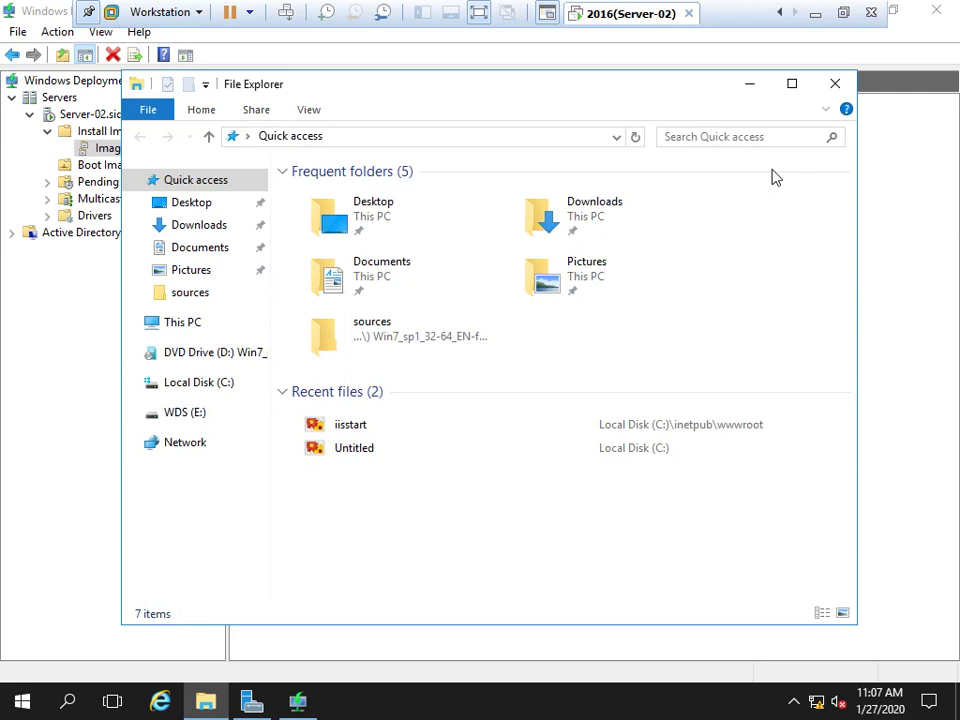
click(195, 388)
click(183, 327)
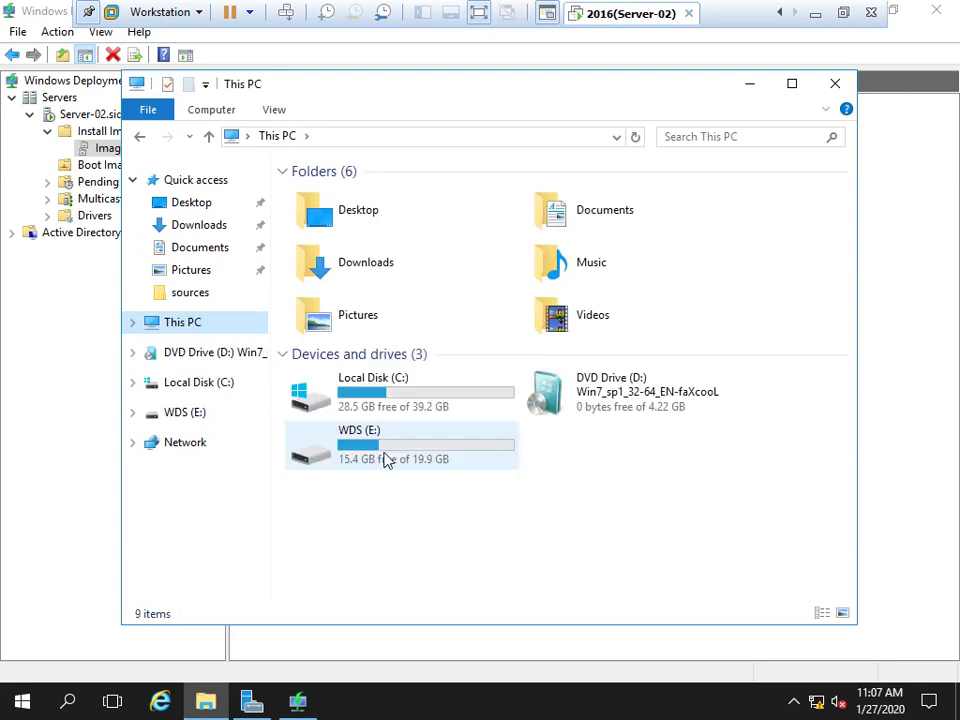
click(405, 466)
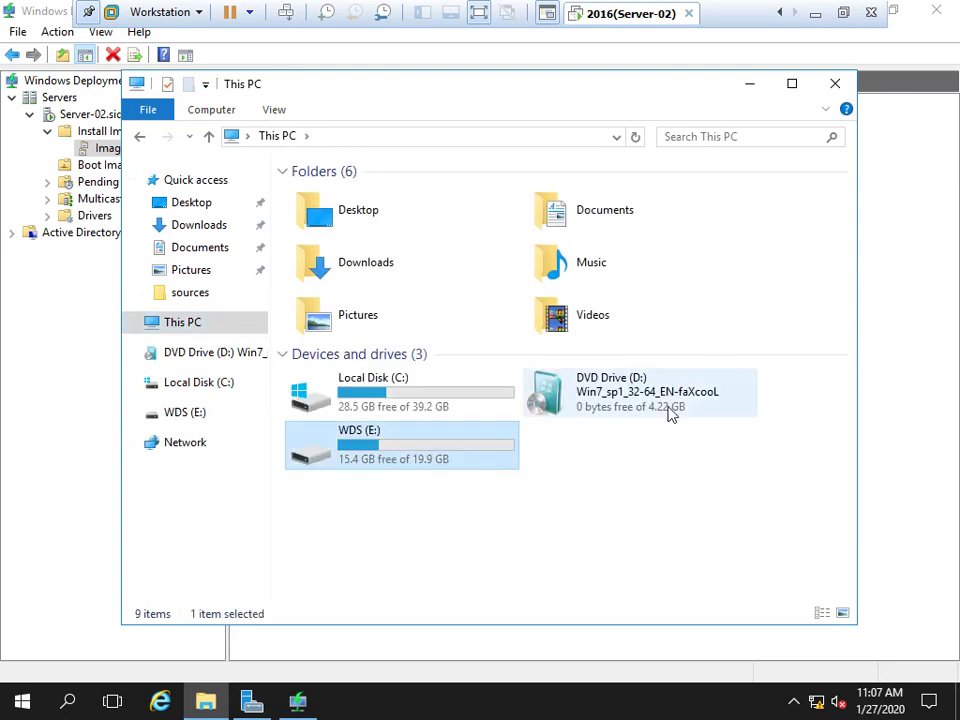
click(832, 90)
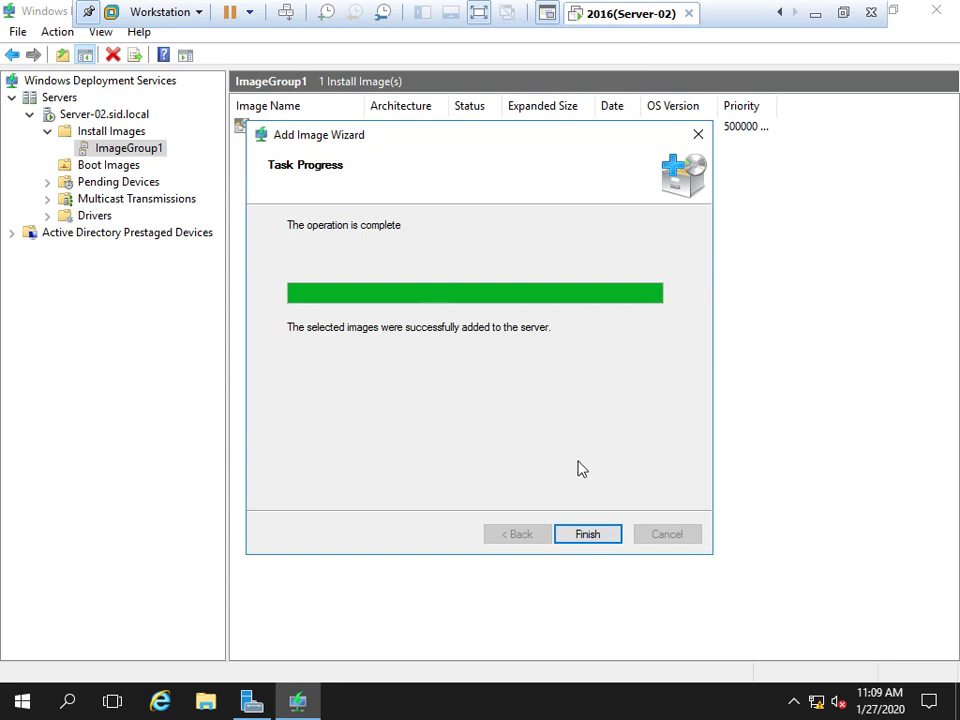
- Close the Add Image Wizard once both Windows 7 images finish copying into ImageGroup1
click(588, 536)
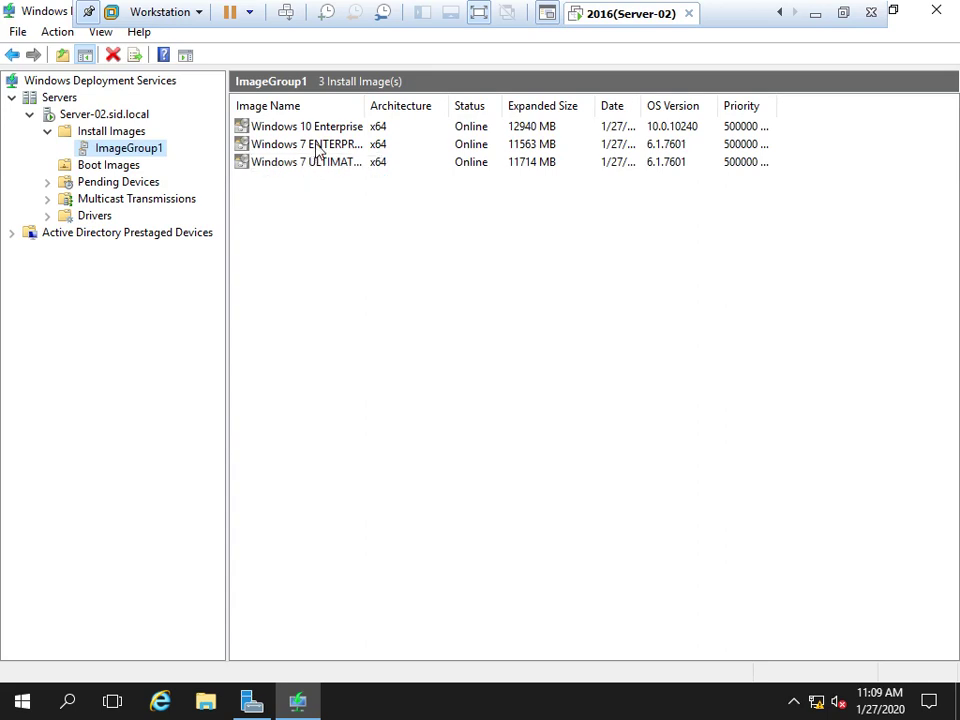
- Start adding another boot image, selecting D:\sources\boot.wim from the DVD
double_click(364, 105)
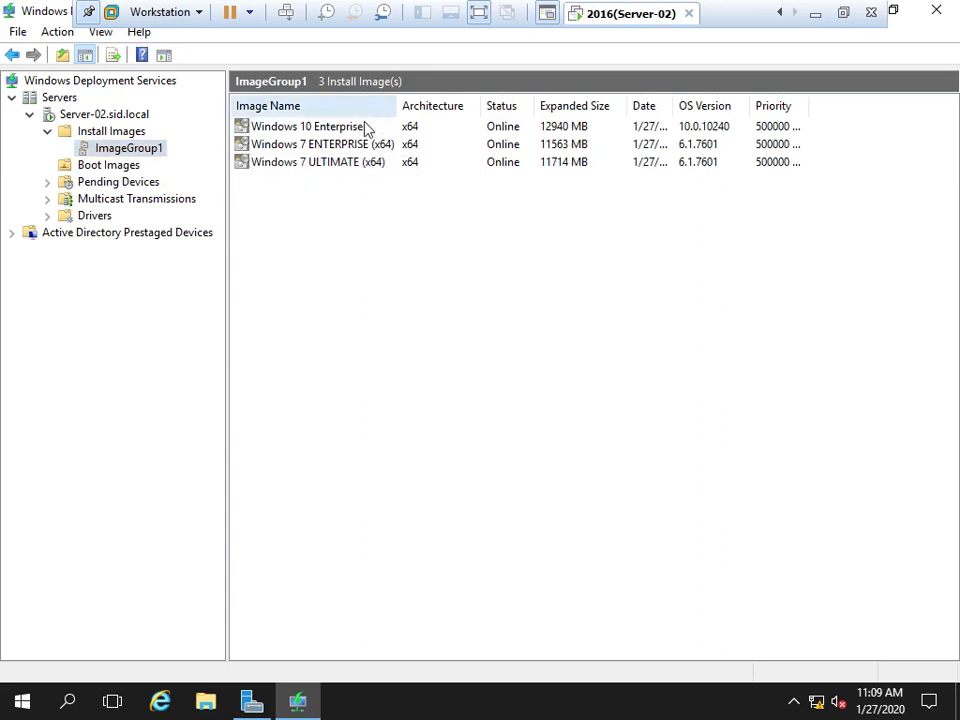
click(92, 167)
right_click(88, 166)
click(154, 178)
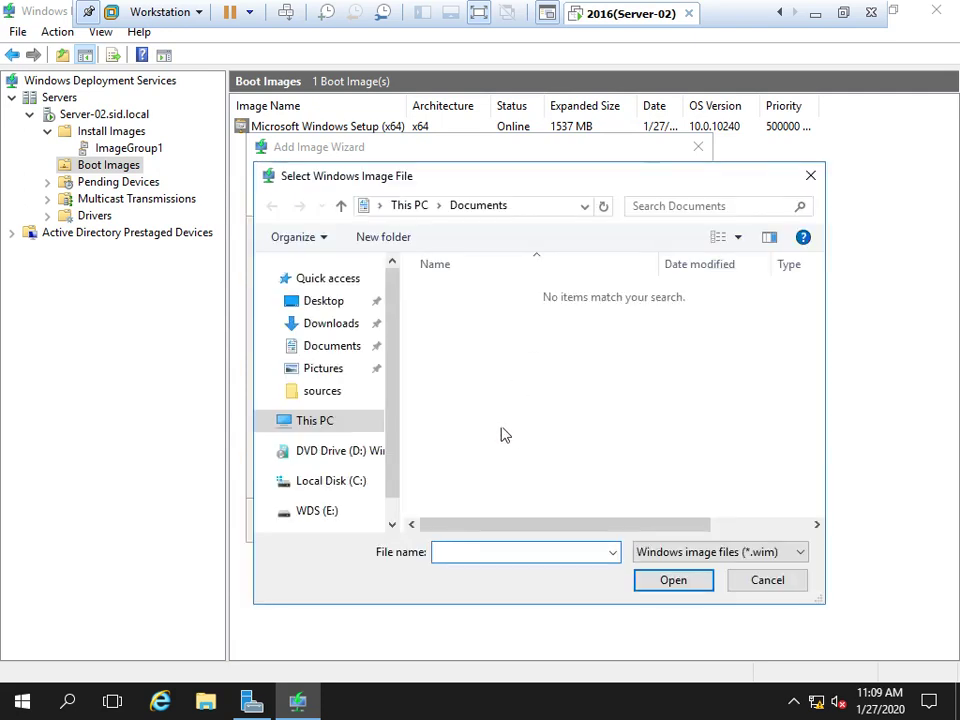
click(335, 456)
double_click(489, 388)
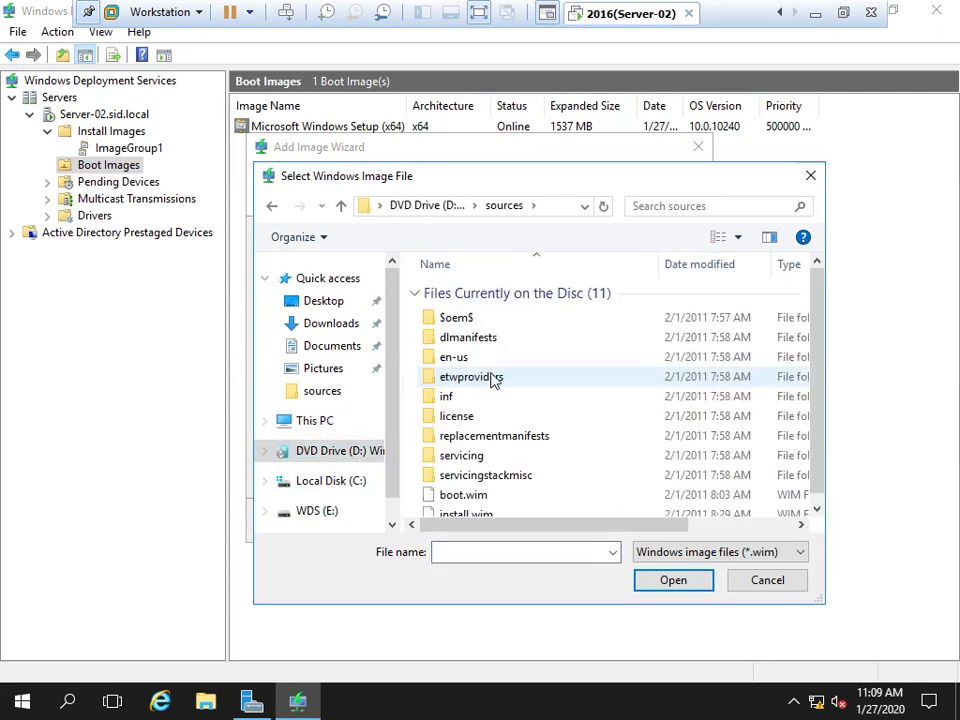
scroll(478, 491, down, 1)
click(476, 486)
click(655, 582)
- Advance through Image Metadata to the Summary for Microsoft Windows Setup (x86)
click(572, 530)
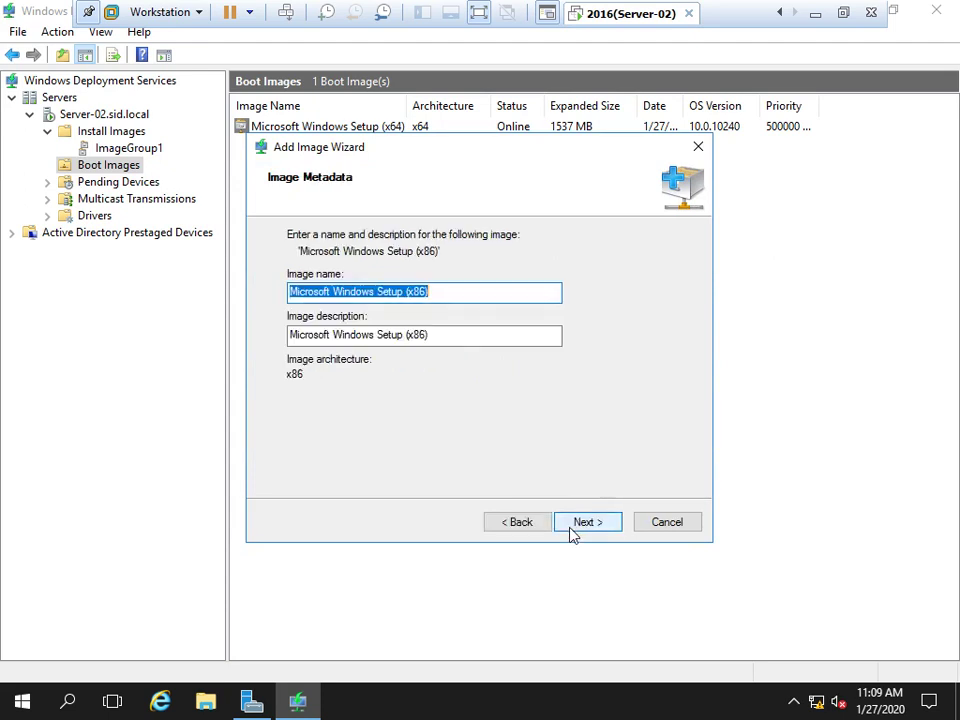
click(536, 527)
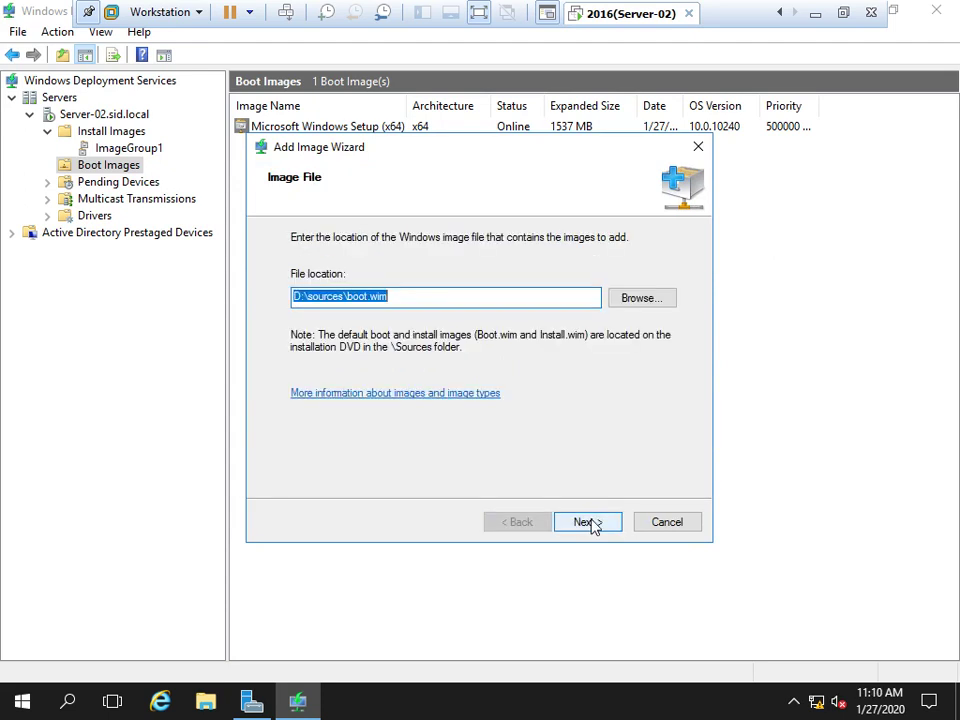
click(588, 522)
click(588, 522)
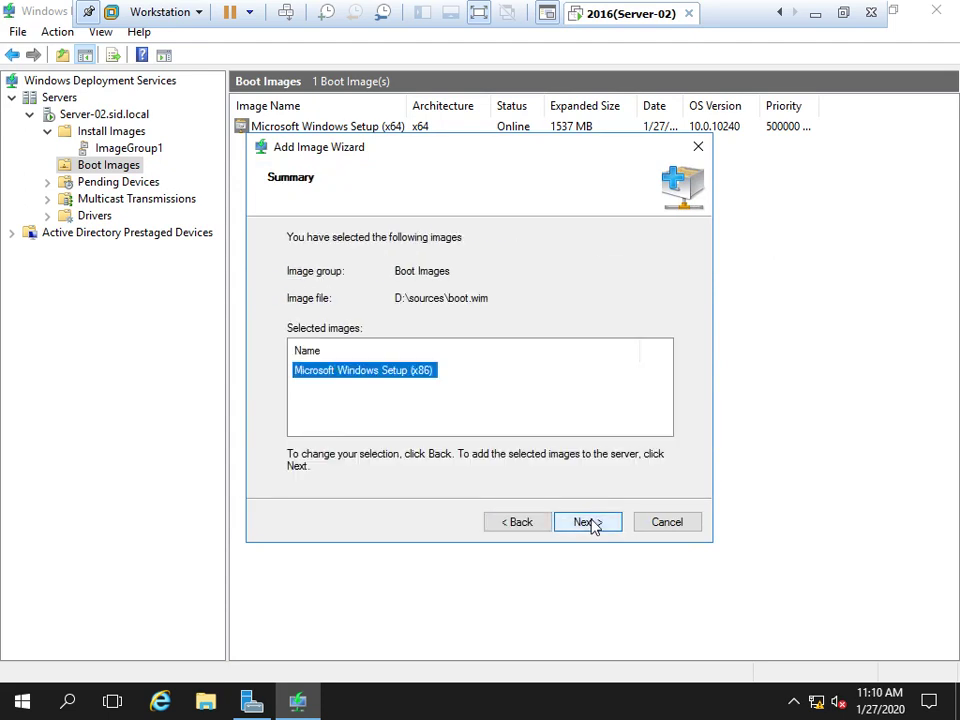
- Add the 846 MB Microsoft Windows Setup (x86) boot image and close the wizard
click(588, 522)
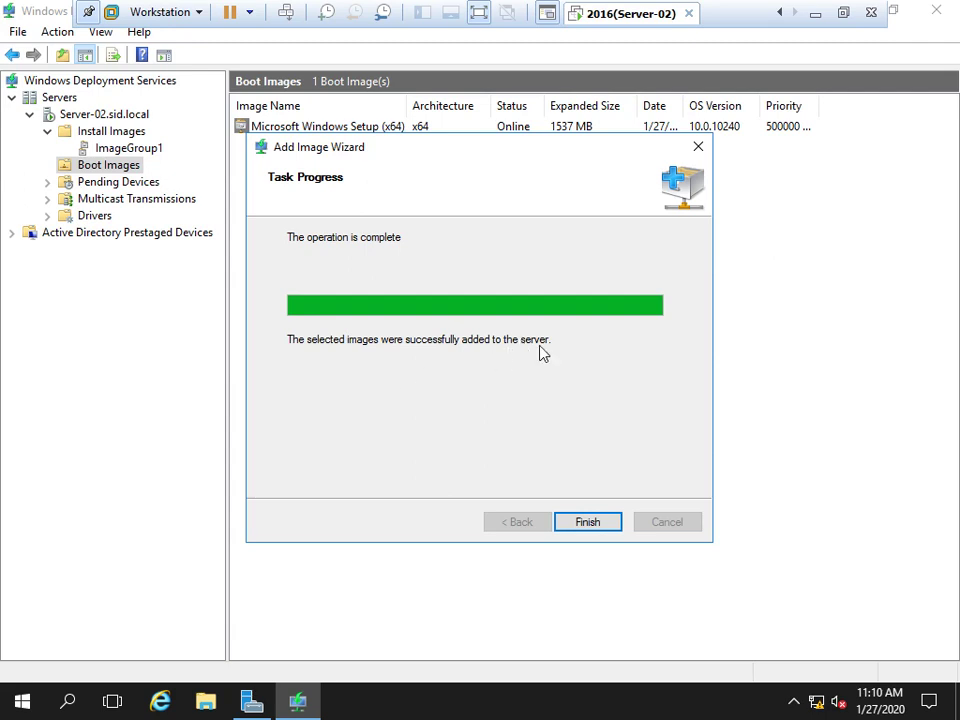
click(600, 523)
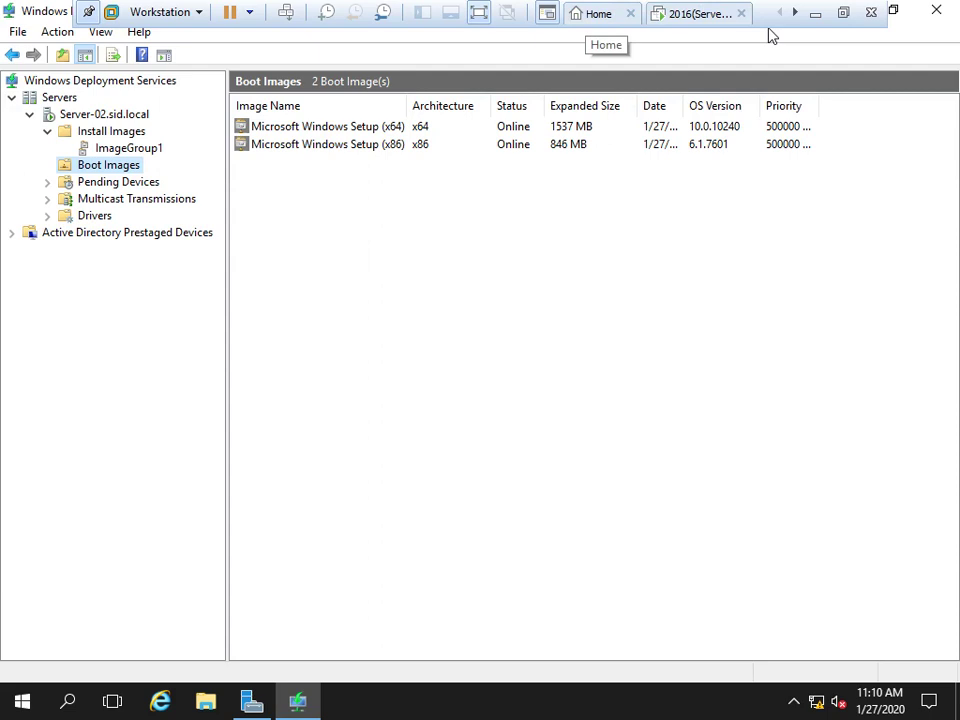
- Start a new virtual machine with Windows 10 x64 as the guest operating system
click(598, 13)
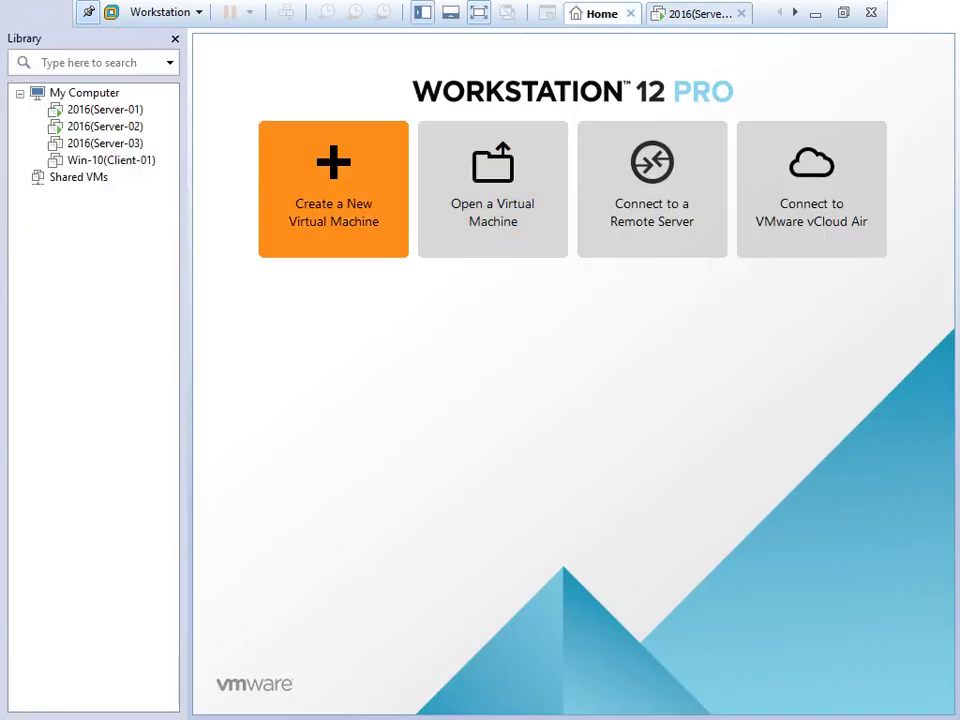
click(333, 190)
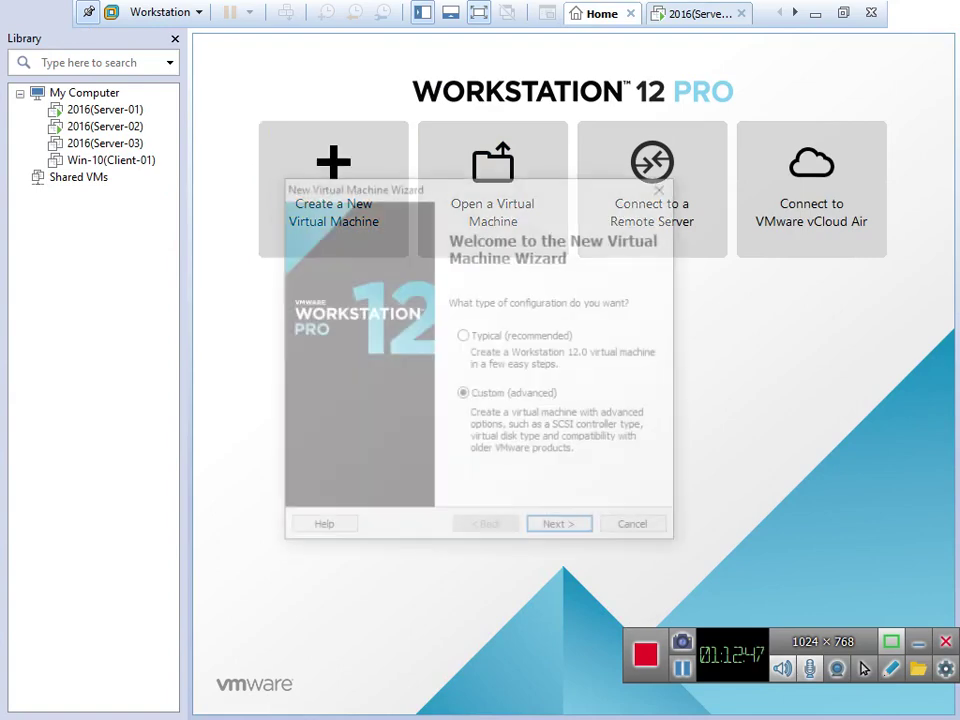
key(Return)
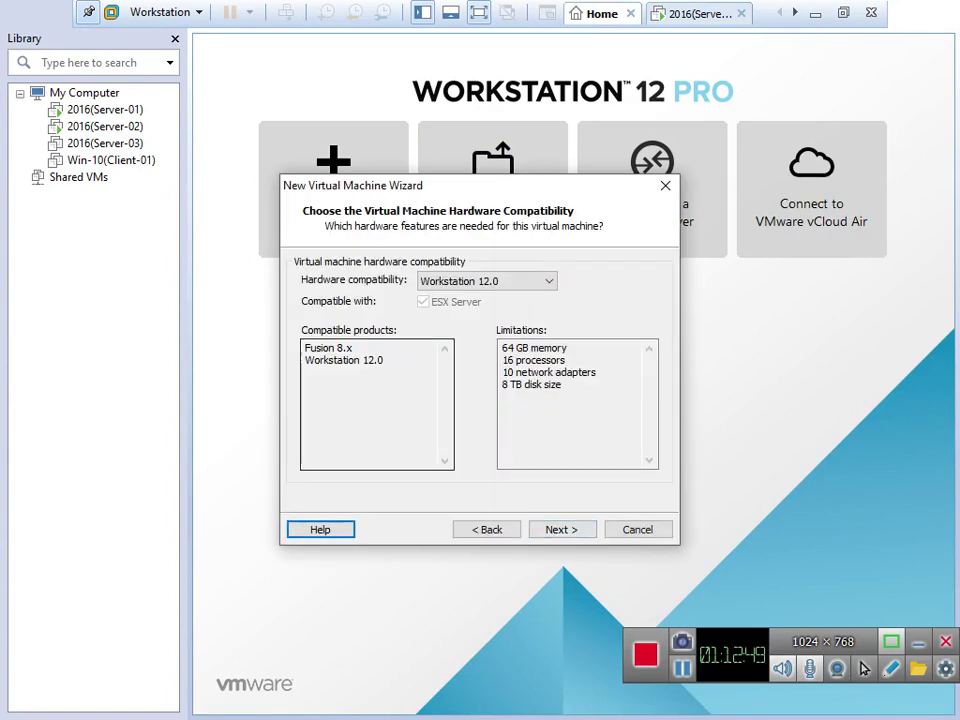
key(Return)
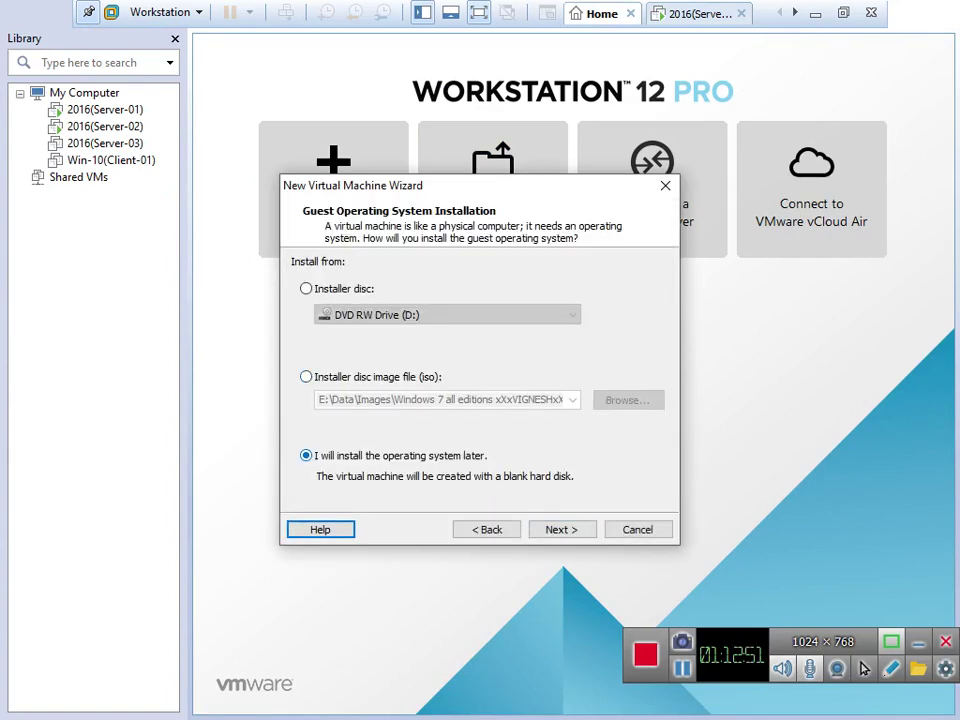
key(Return)
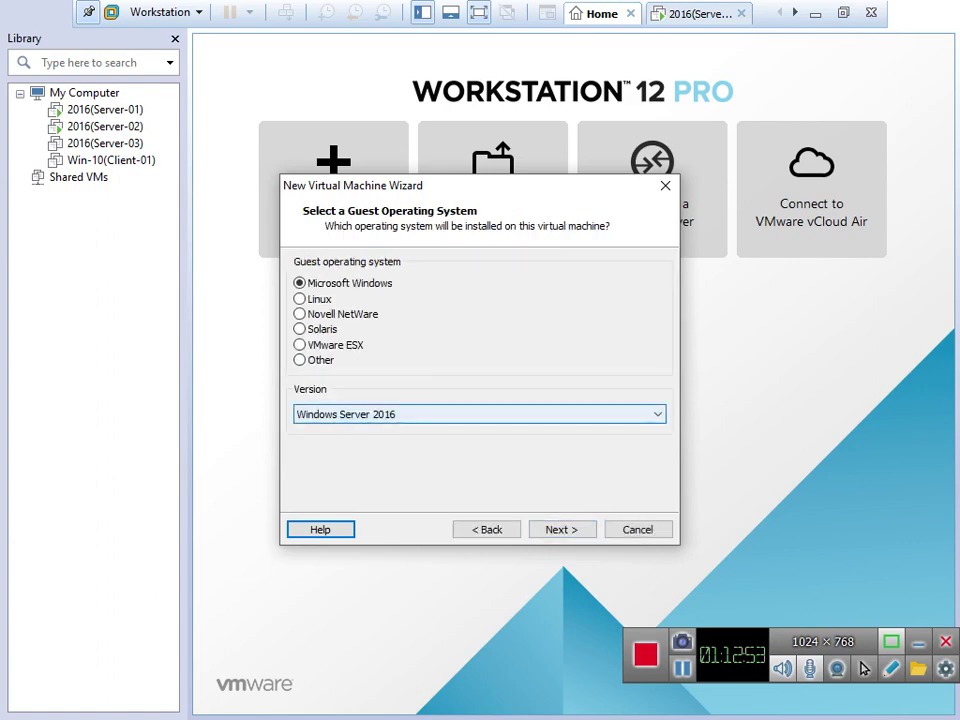
key(alt+Down)
key(Up)
key(Up)
key(Up)
key(Up)
key(Up)
key(Up)
key(Up)
key(Up)
key(Up)
key(Up)
key(Up)
key(Up)
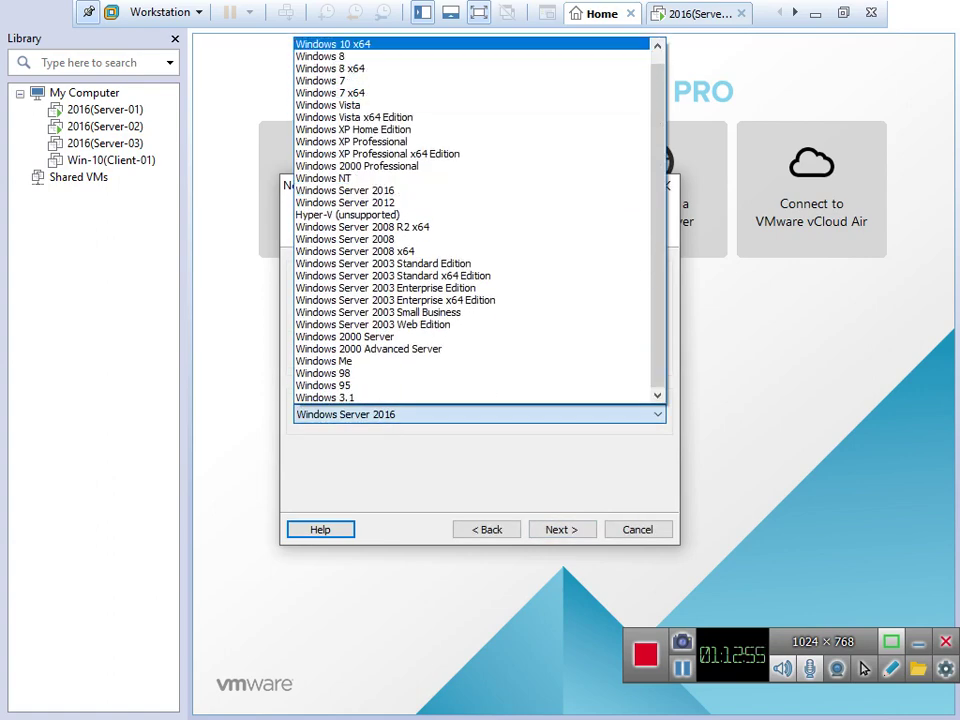
key(Return)
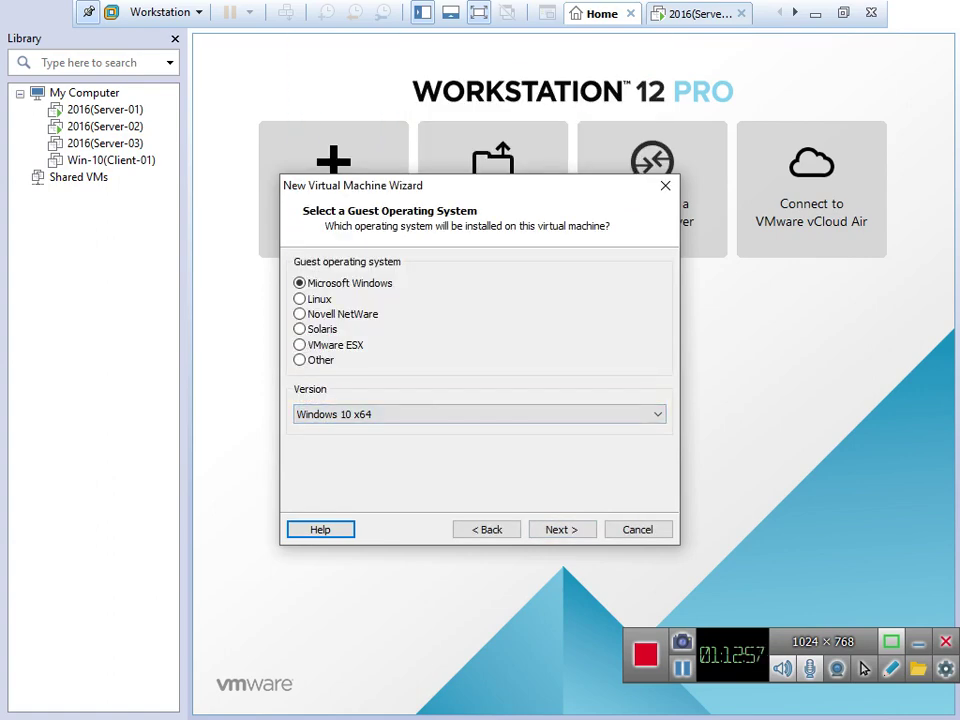
key(Return)
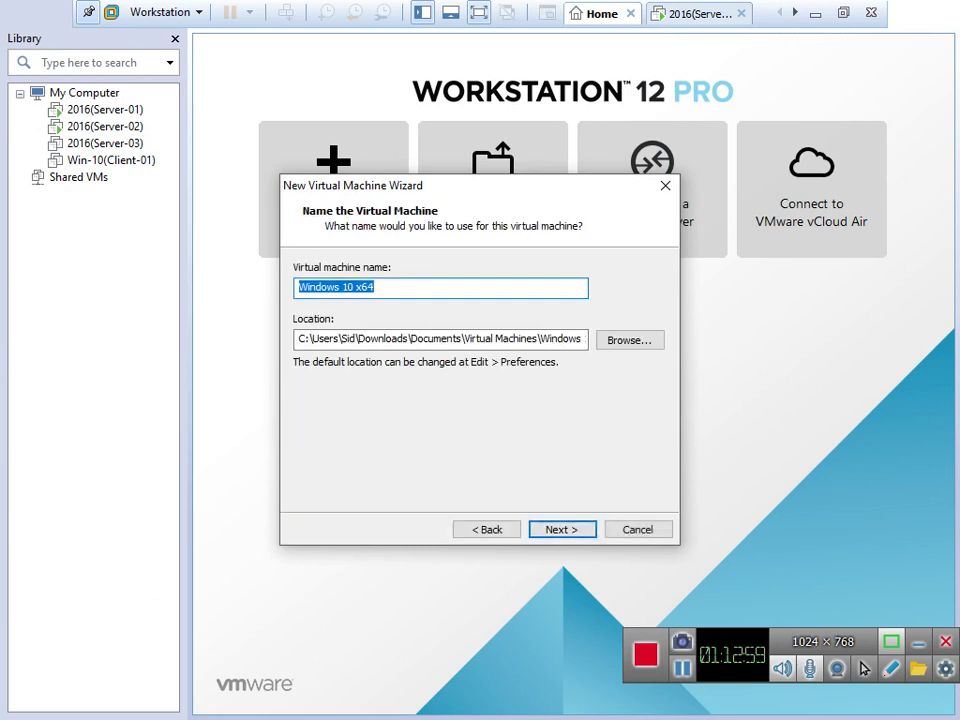
- Name the virtual machine WDS-Test-Client
key(BackSpace)
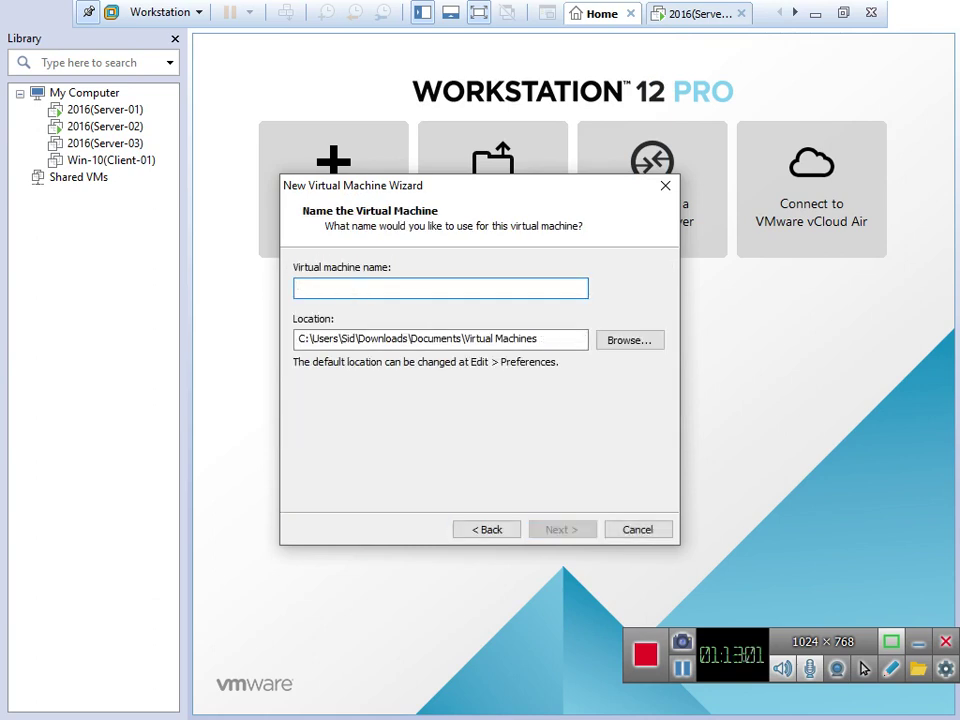
text(WDS)
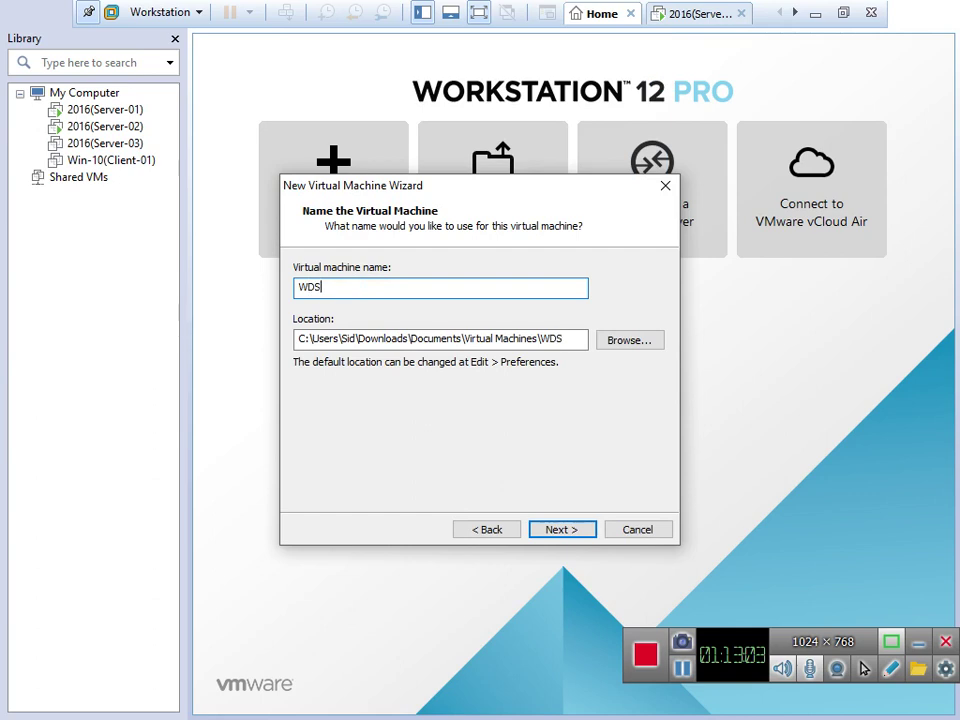
text(-Test-Client)
key(BackSpace)
key(BackSpace)
key(BackSpace)
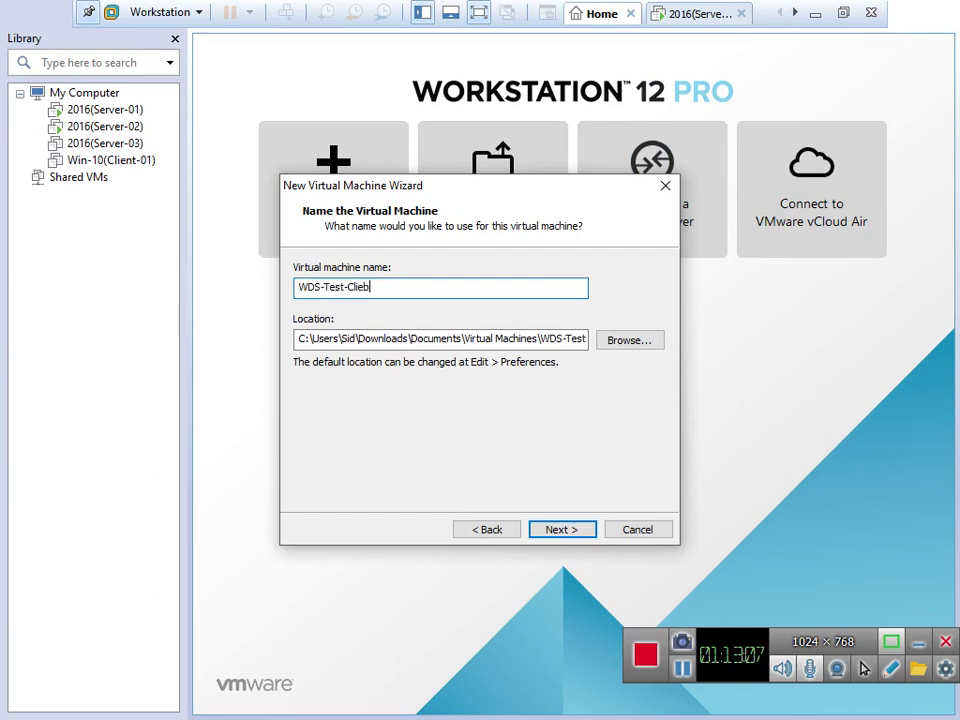
text(ent)
key(ctrl+shift+Left)
key(ctrl+shift+Left)
key(ctrl+shift+Left)
key(ctrl+c)
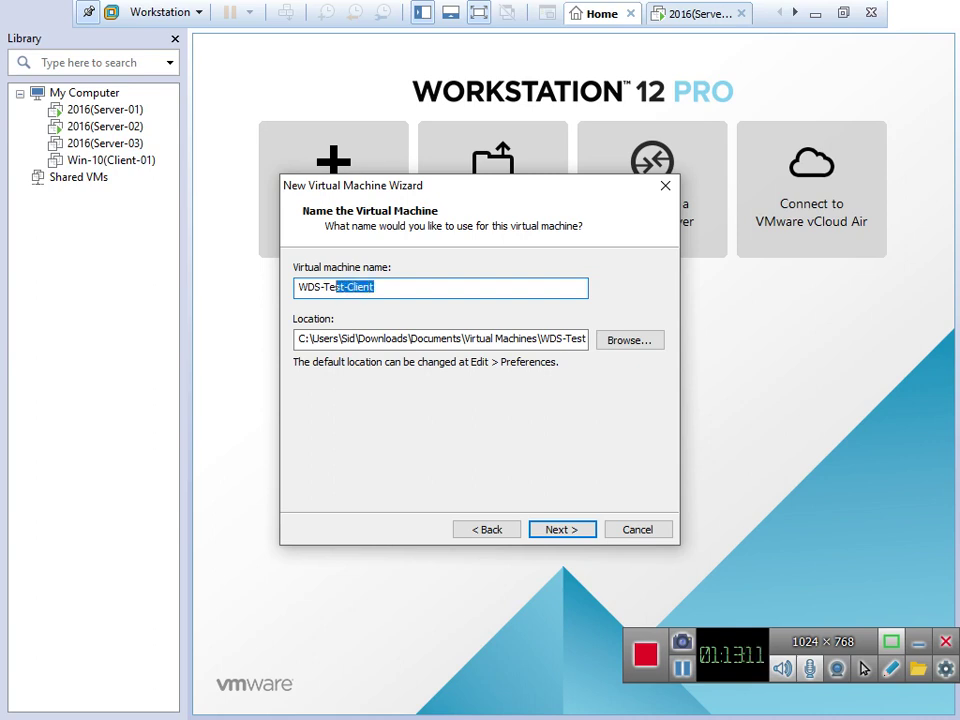
key(Right)
- Store it in a new WDS-Test-Client folder under E:\Vm's
click(629, 340)
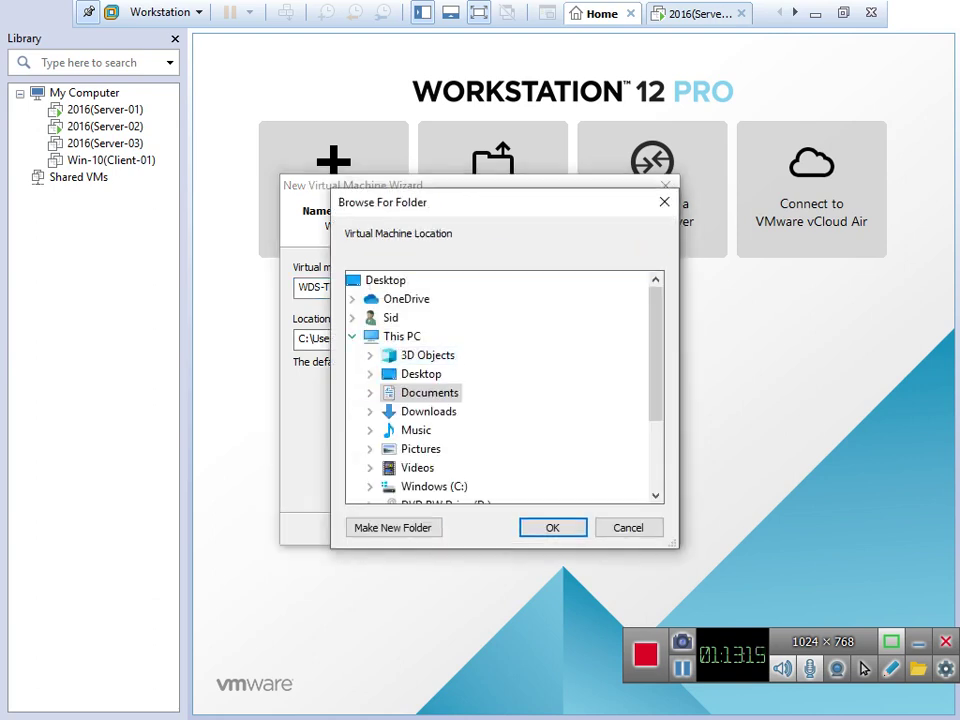
click(352, 336)
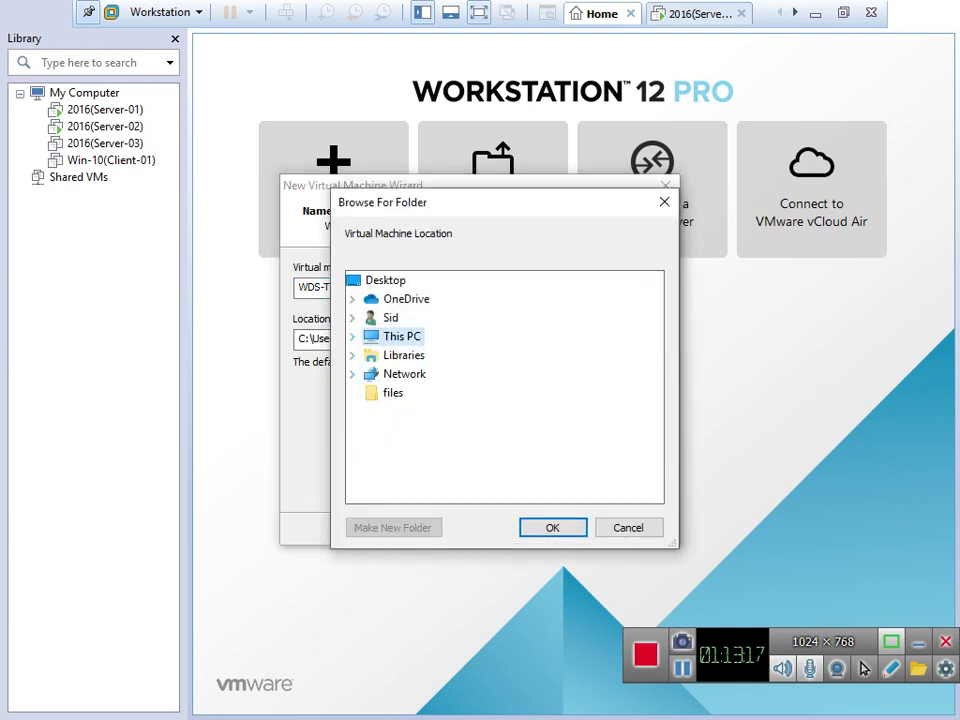
scroll(420, 420, down, 1)
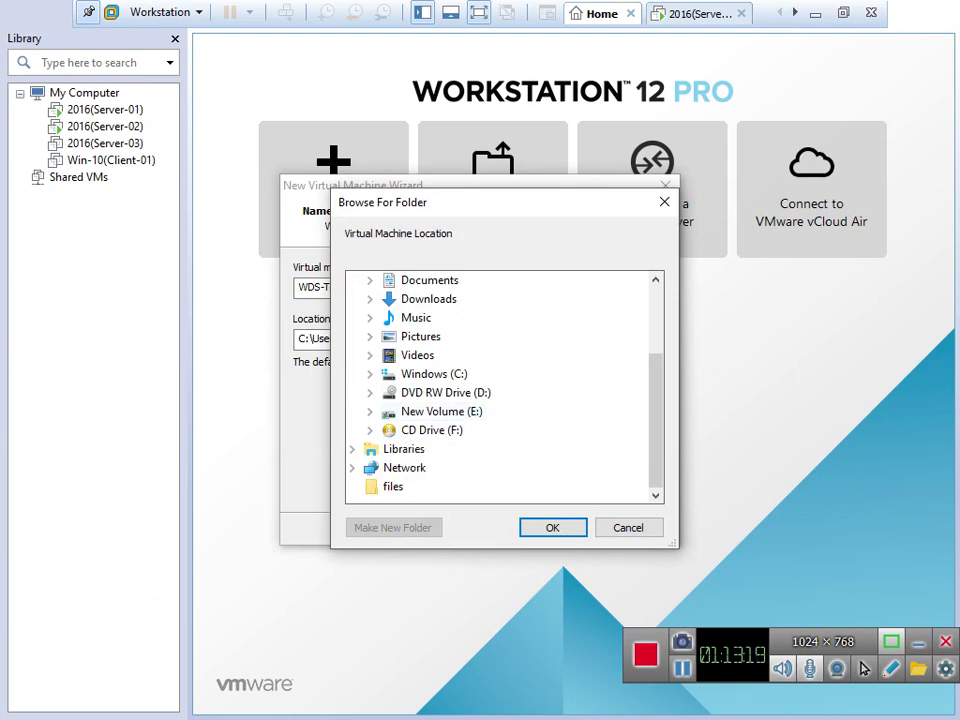
double_click(441, 411)
scroll(450, 430, down, 3)
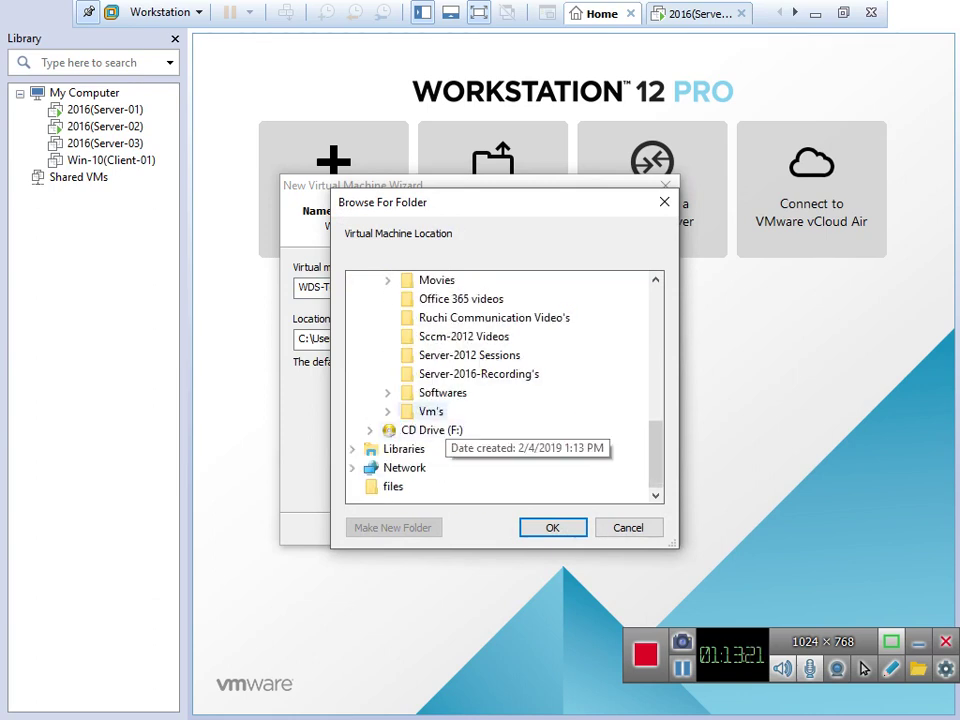
double_click(431, 411)
click(392, 527)
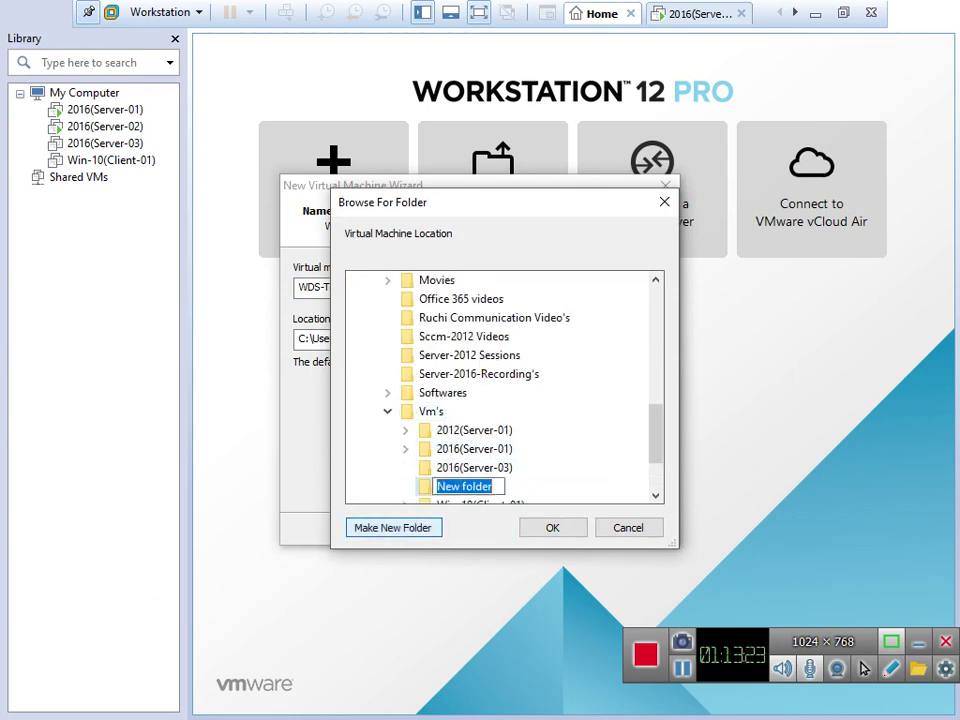
key(ctrl+v)
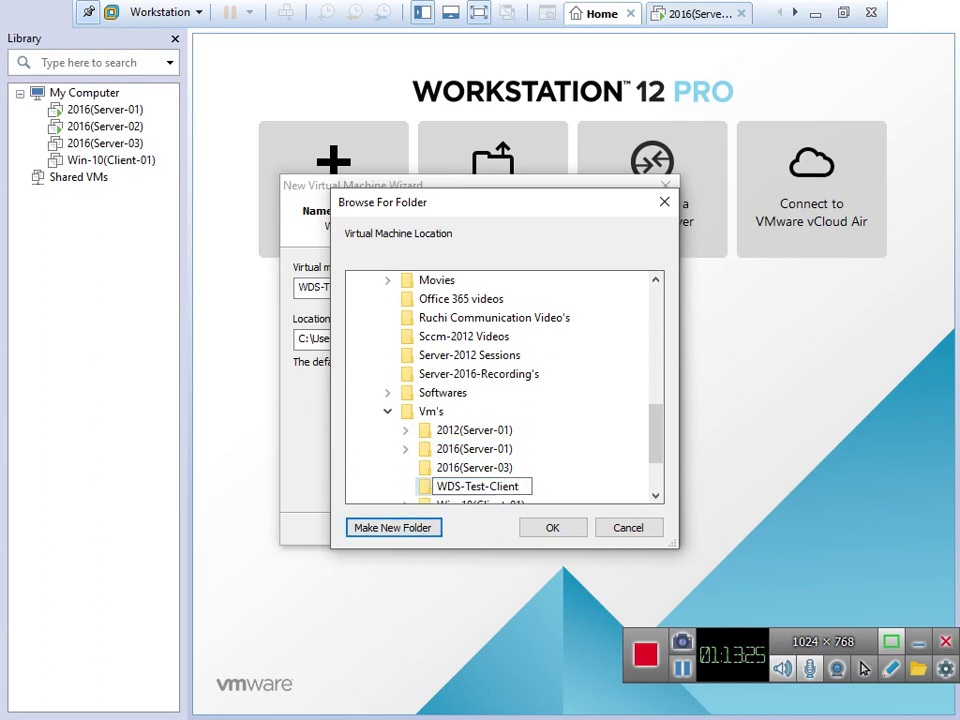
key(Return)
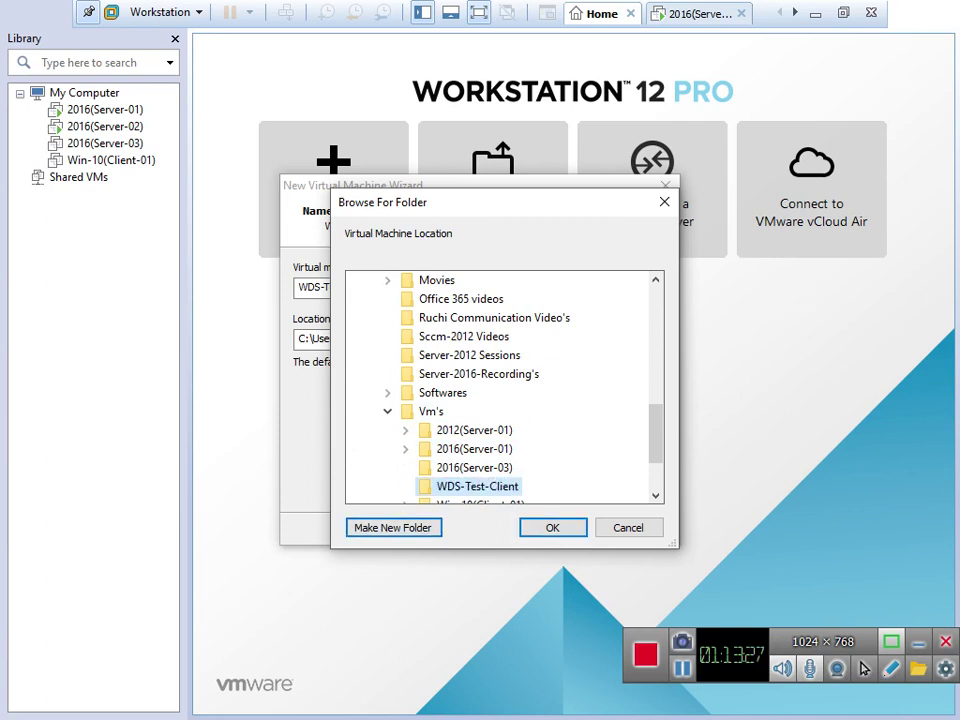
key(Return)
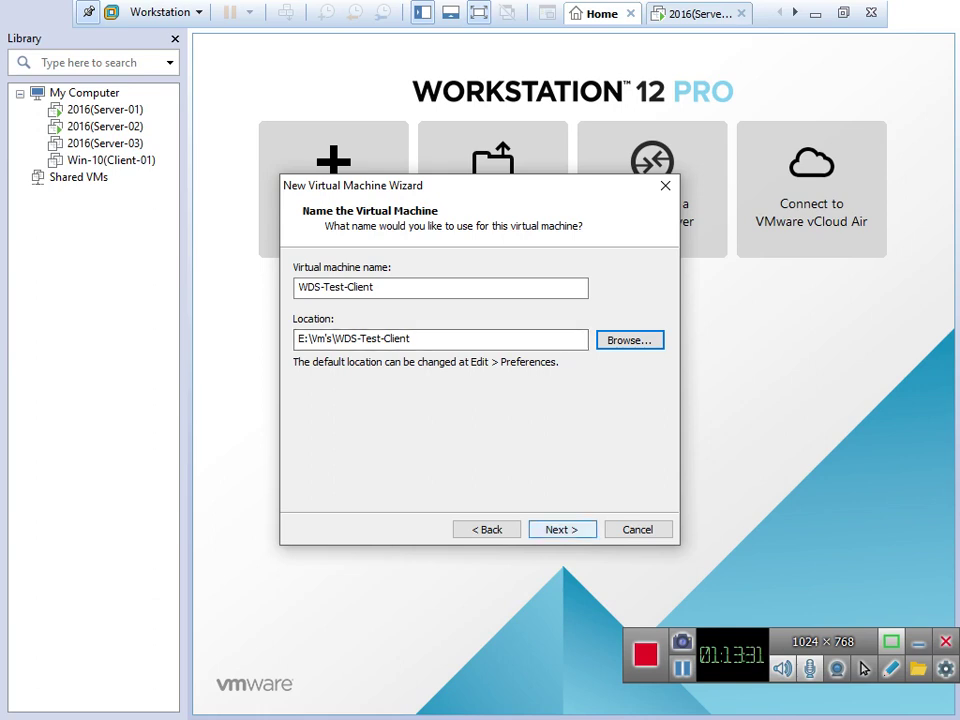
- Keep the default name, location and BIOS firmware, and set 2 processors with 2 cores each
key(Return)
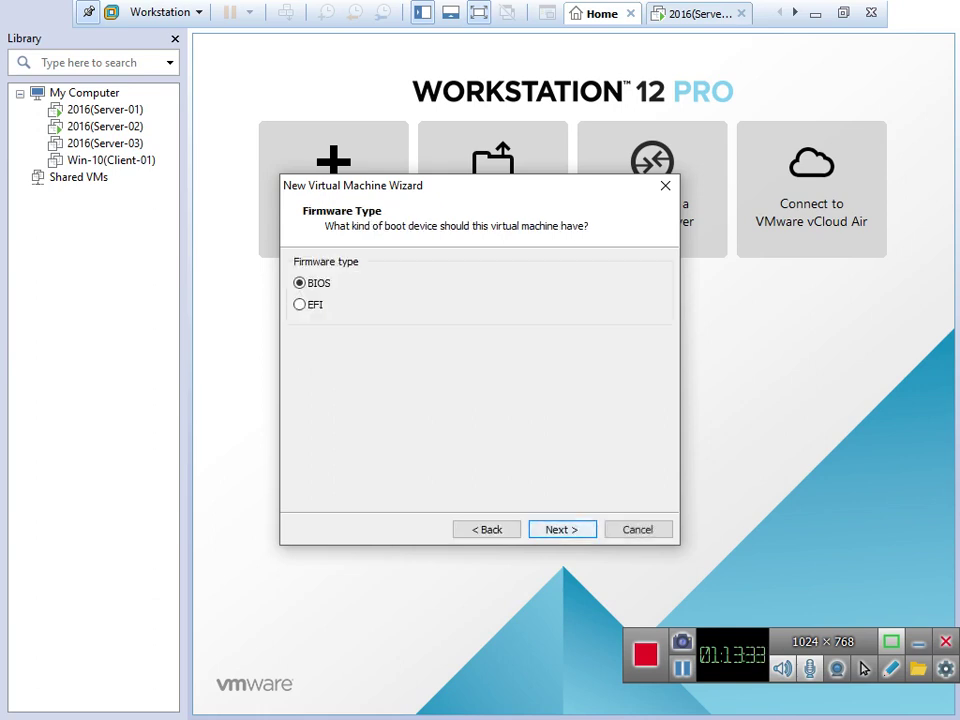
key(Return)
key(alt+Down)
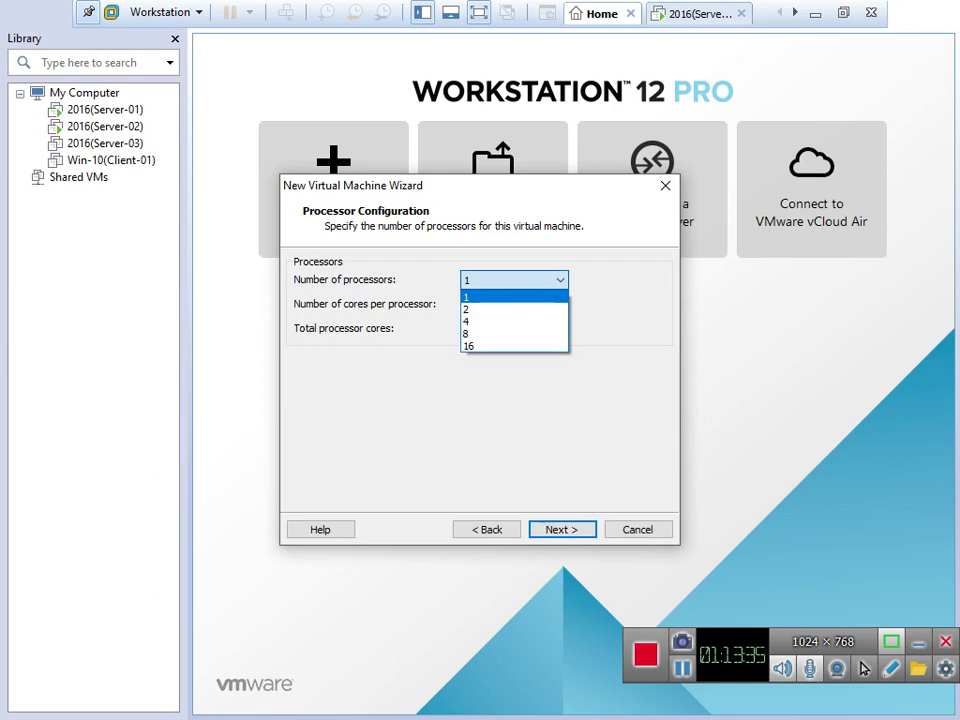
key(Down)
key(Return)
key(Tab)
key(alt+Down)
key(Down)
key(Return)
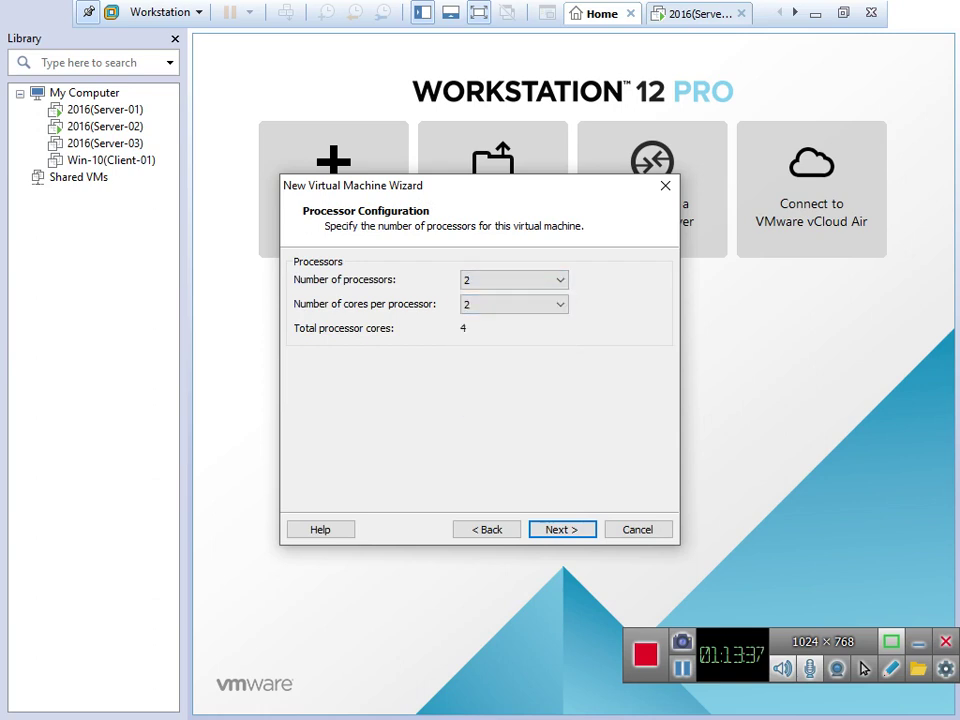
- Give the machine 1536 MB of memory and host-only networking
key(Return)
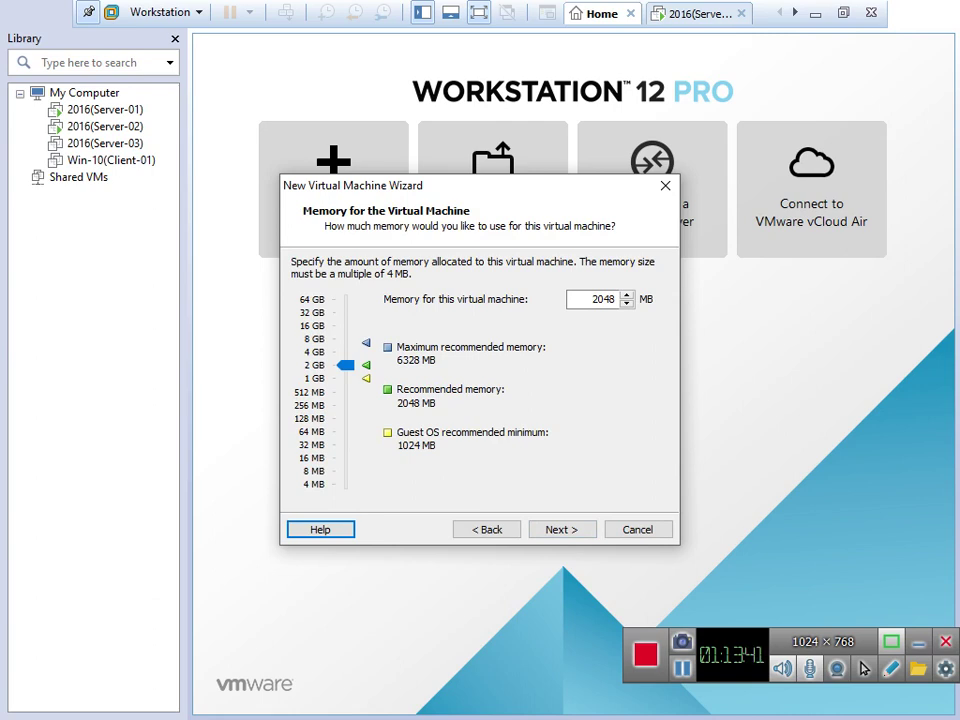
key(Tab)
text(1536)
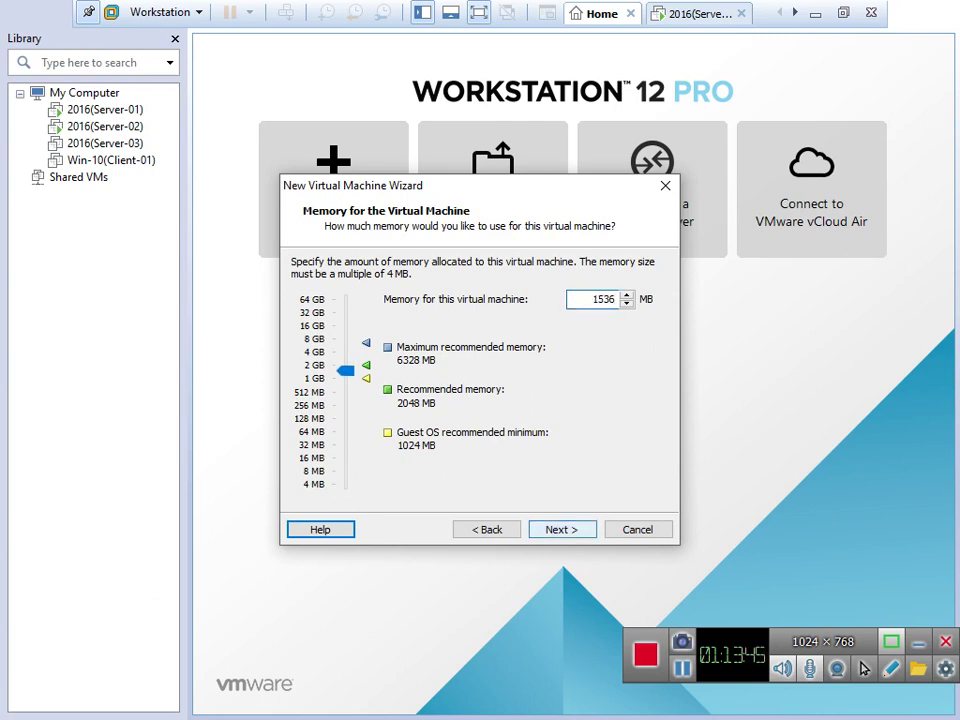
key(Return)
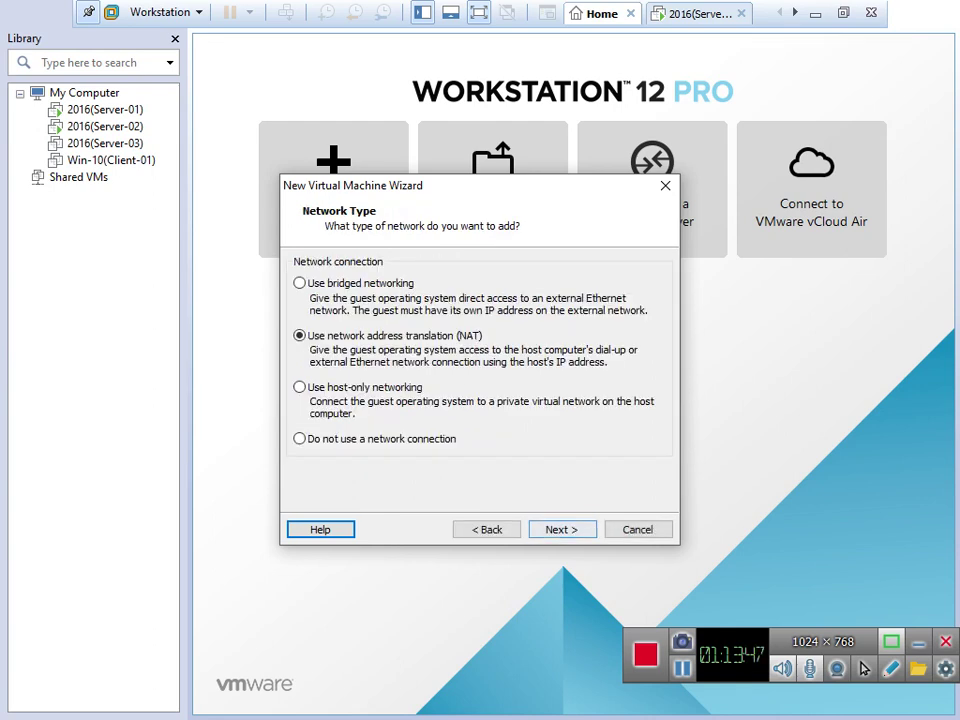
key(Down)
key(Return)
key(Return)
- Create a new 40 GB single-file virtual disk, finish the wizard, and exit full screen
key(Return)
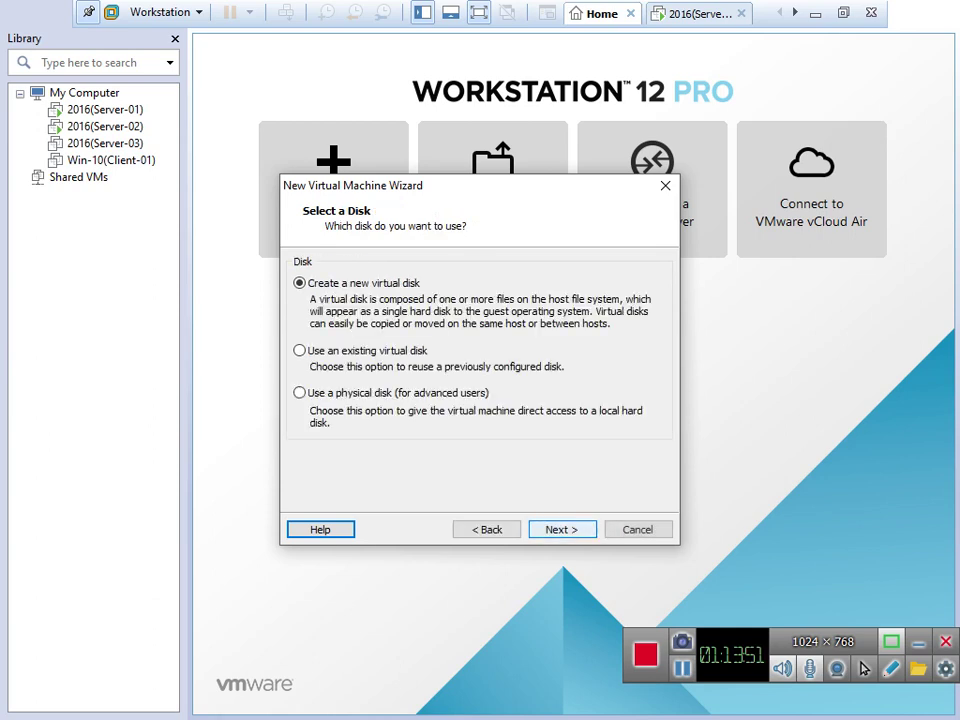
key(Return)
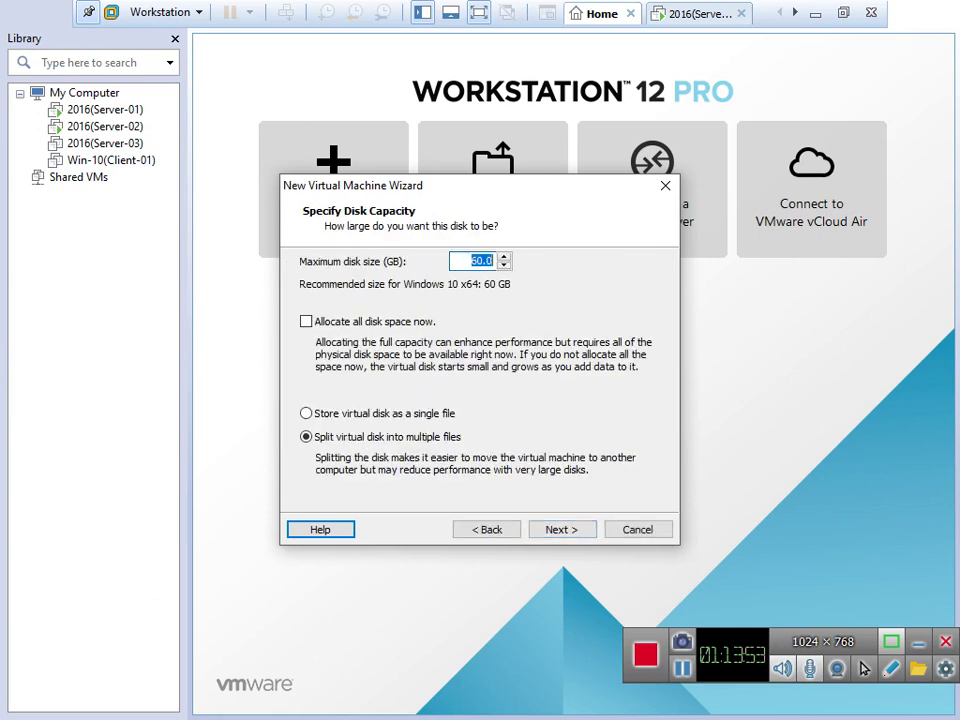
text(40)
key(alt+o)
key(alt+n)
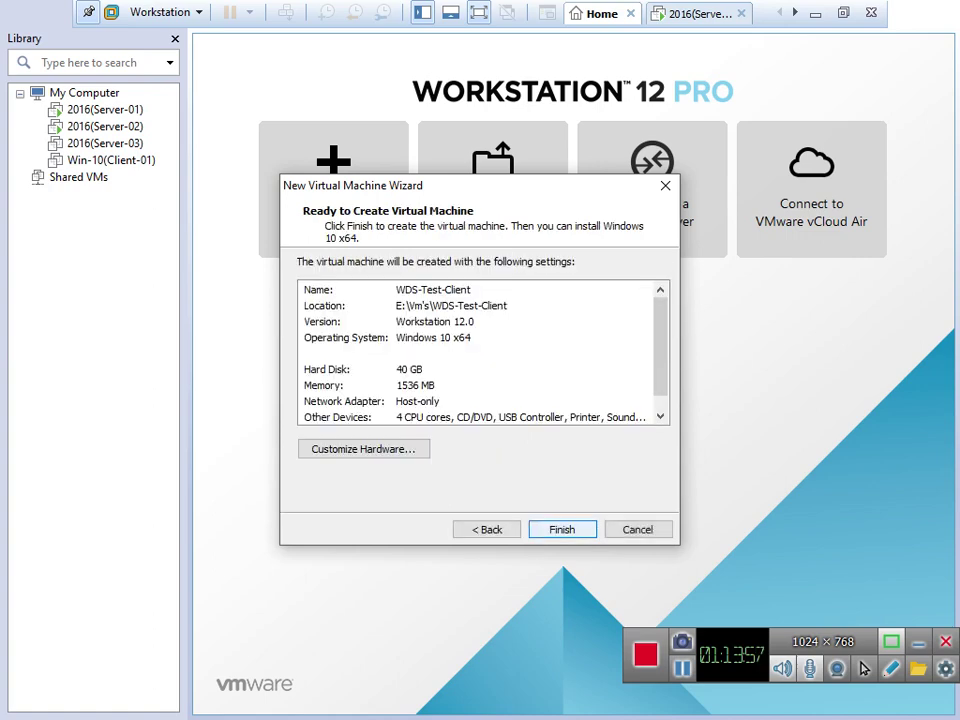
key(Return)
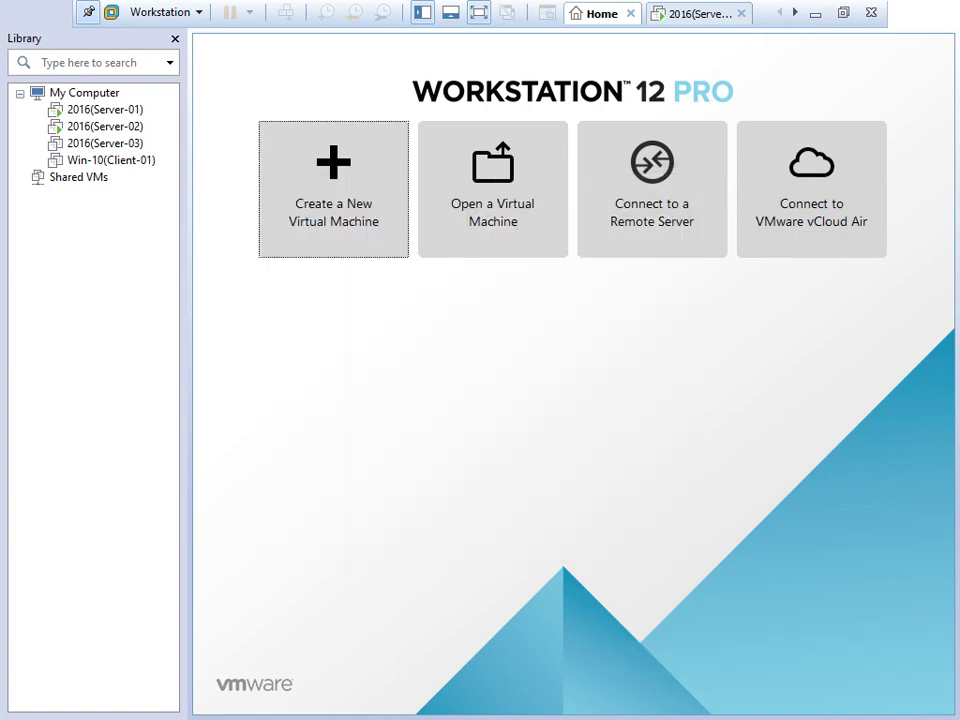
key(ctrl+alt+Return)
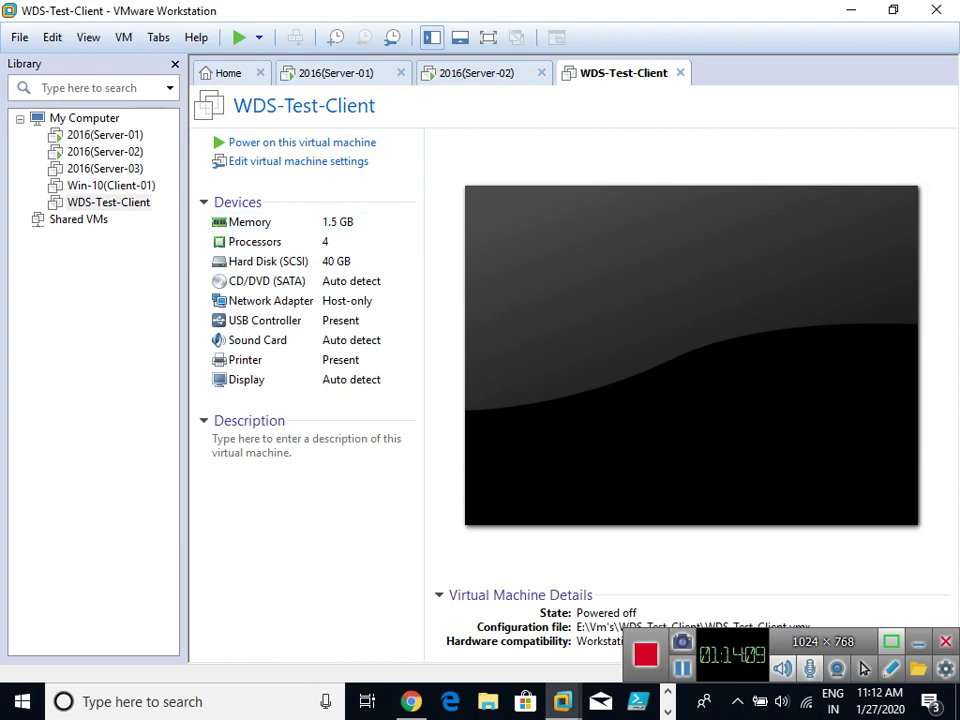
click(298, 161)
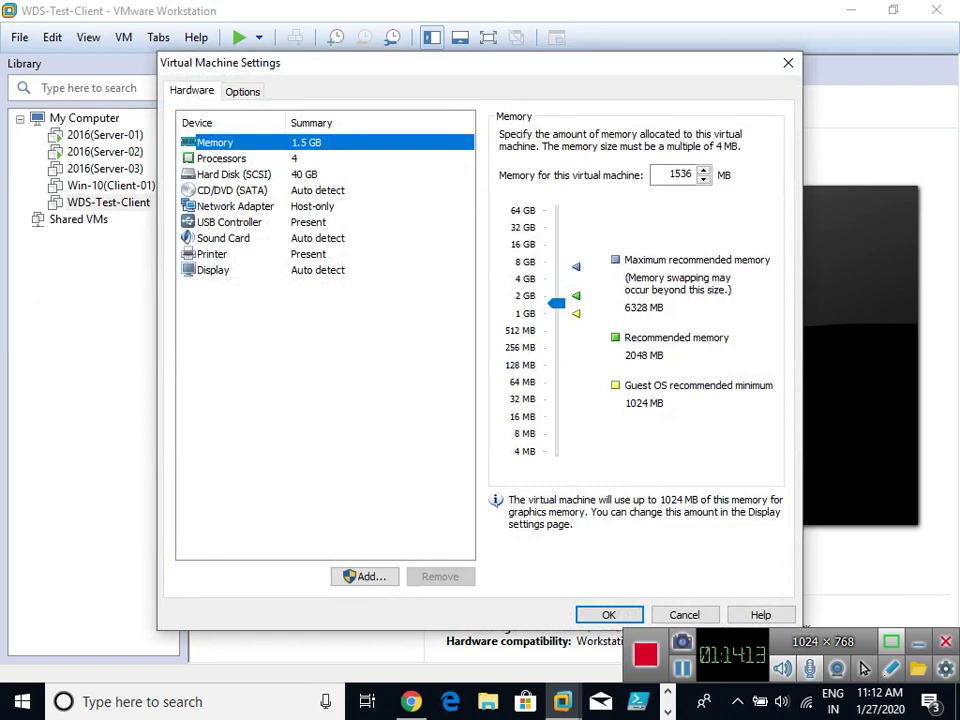
click(232, 190)
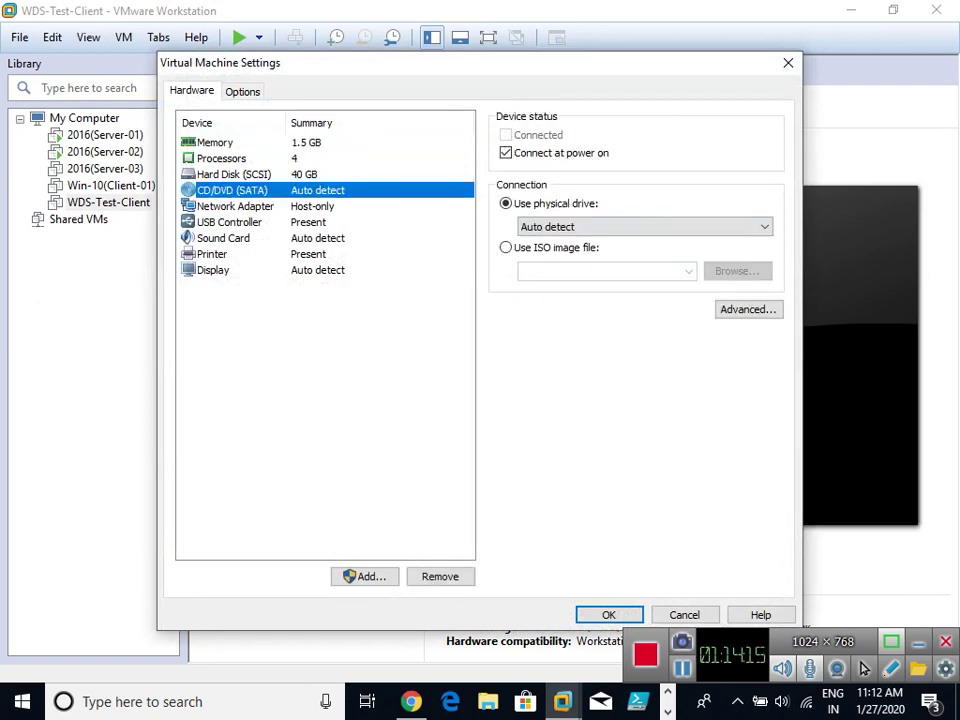
click(788, 62)
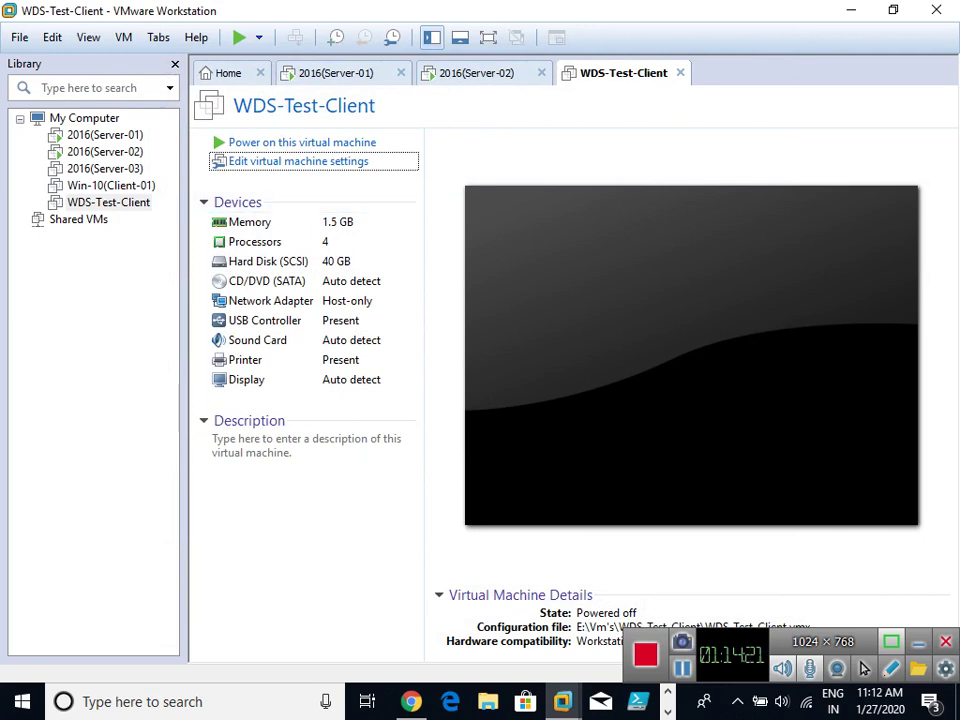
click(476, 72)
click(345, 73)
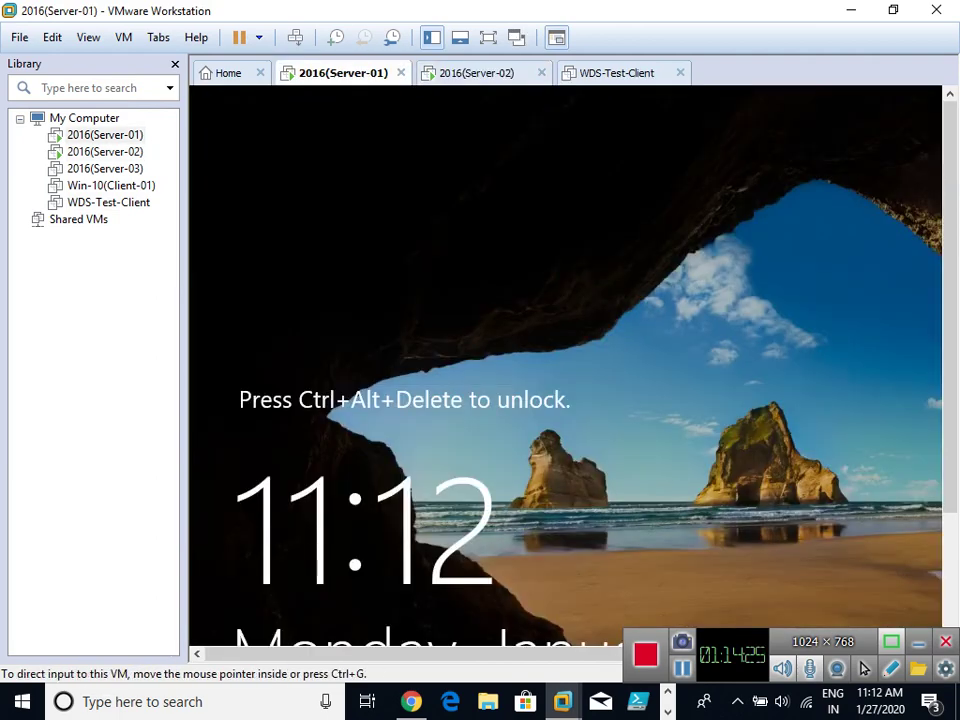
key(ctrl+Tab)
click(590, 76)
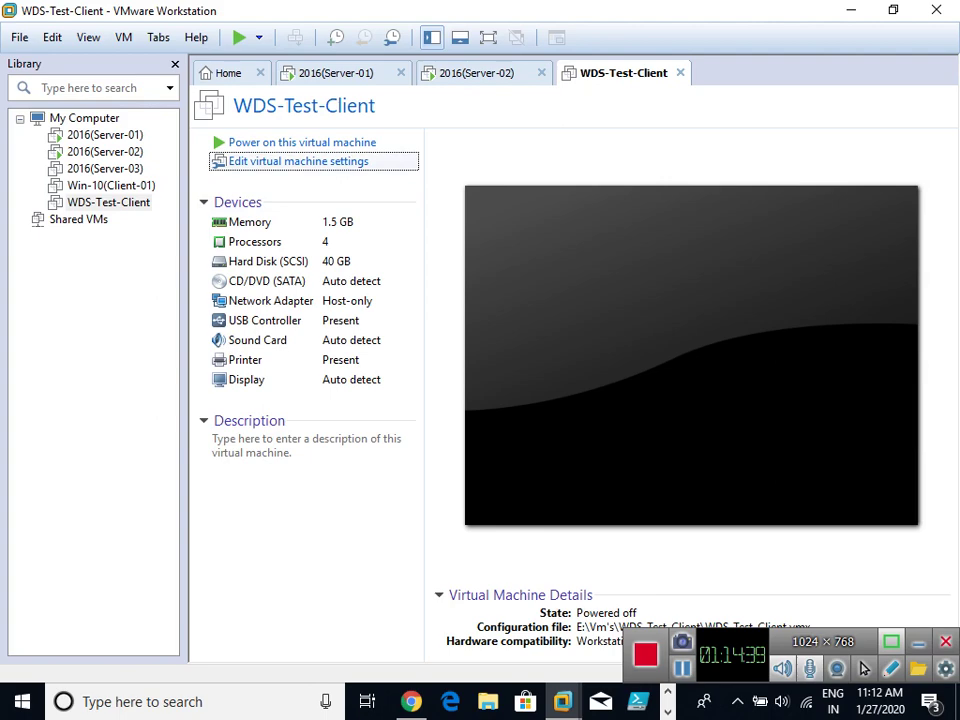
key(ctrl+d)
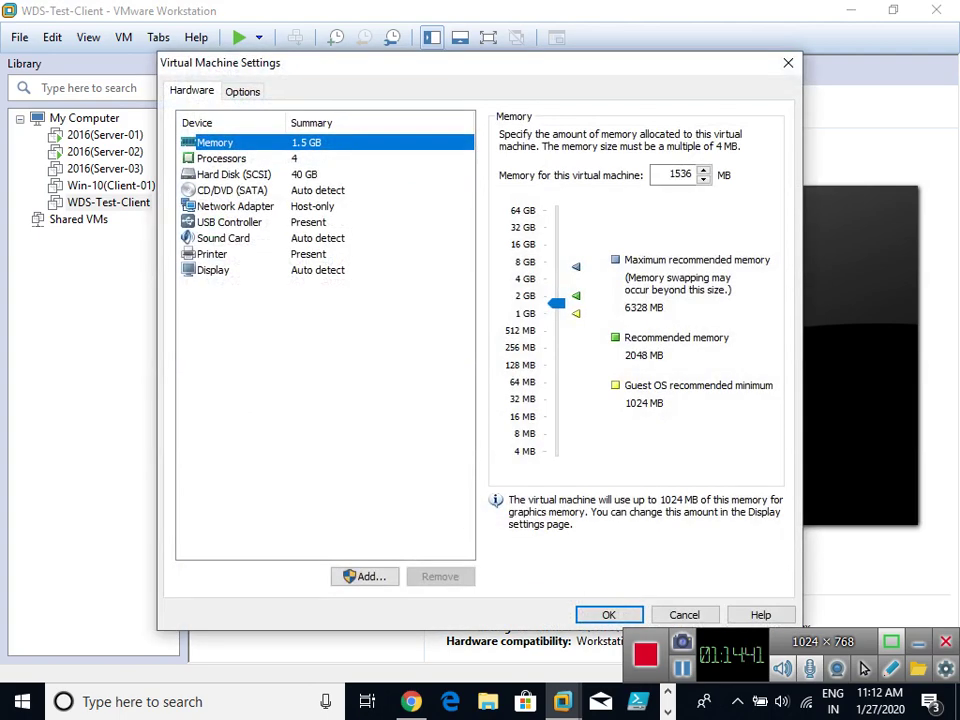
click(788, 62)
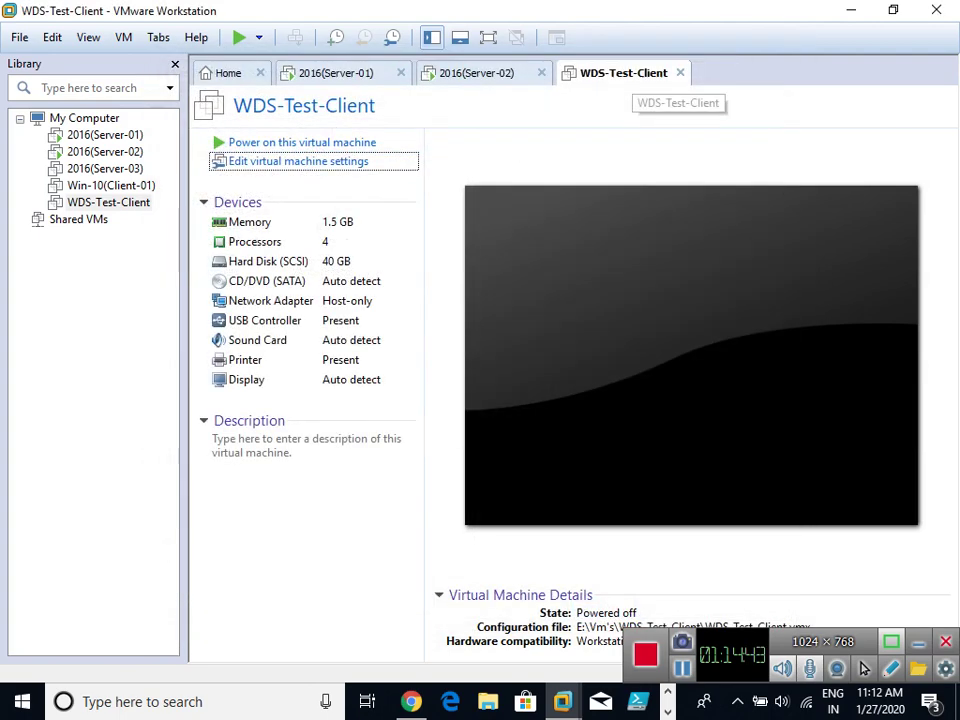
key(ctrl+d)
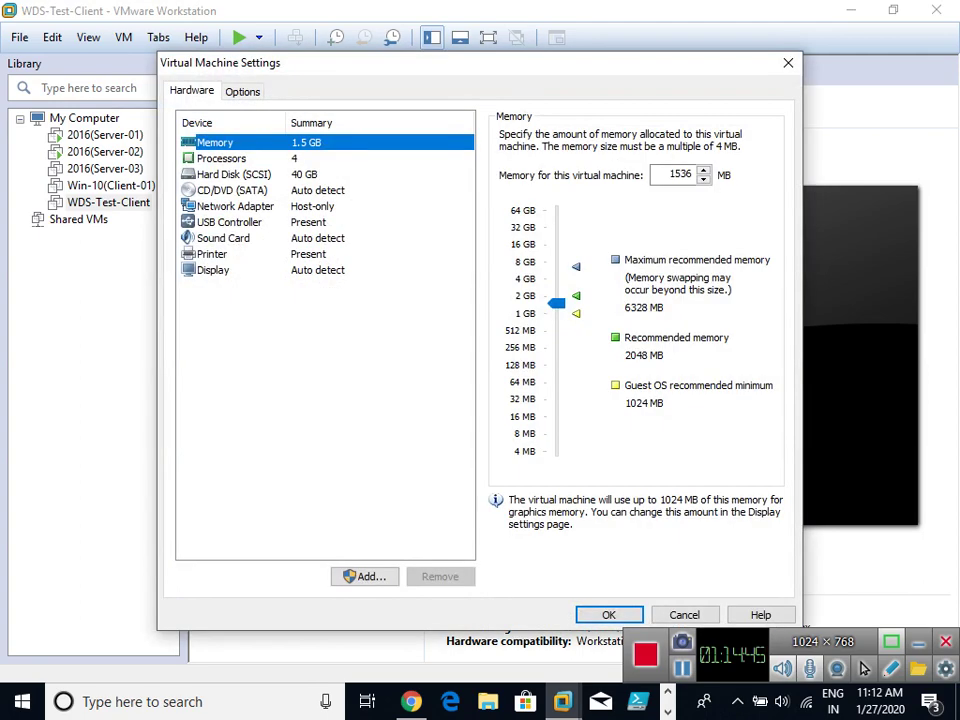
click(232, 190)
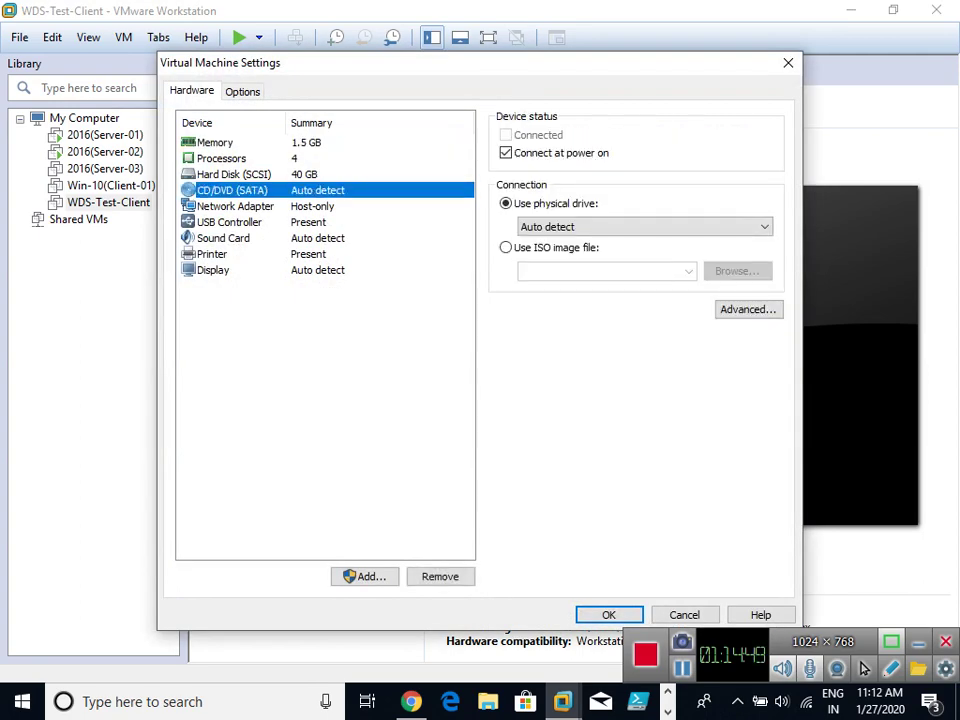
key(Escape)
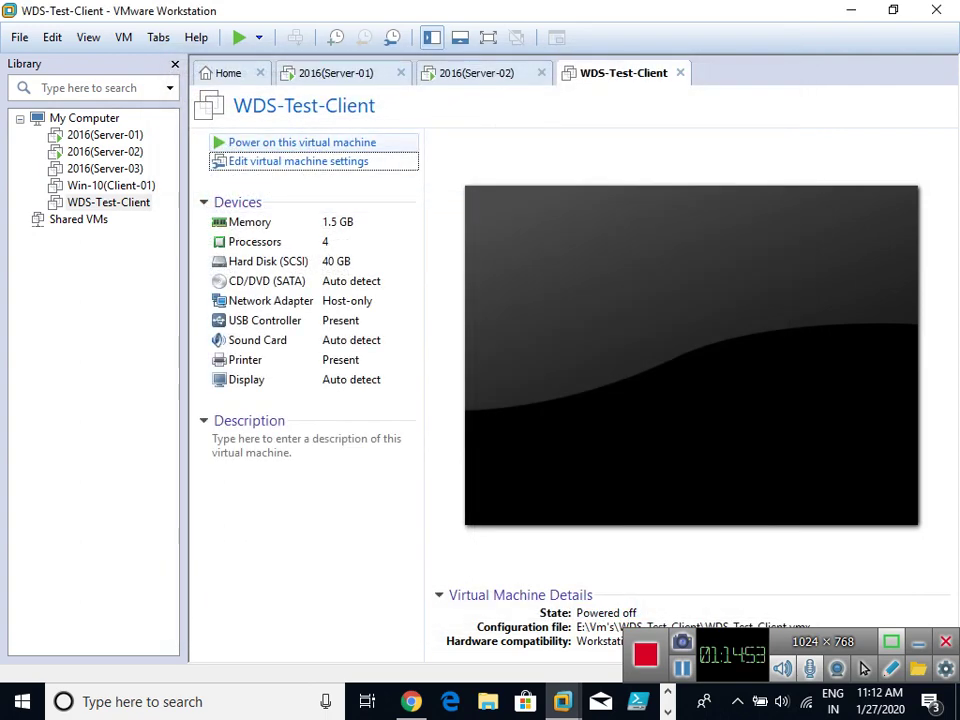
- Power on WDS-Test-Client, network-boot it with F12, and start Microsoft Windows Setup (x64)
click(302, 142)
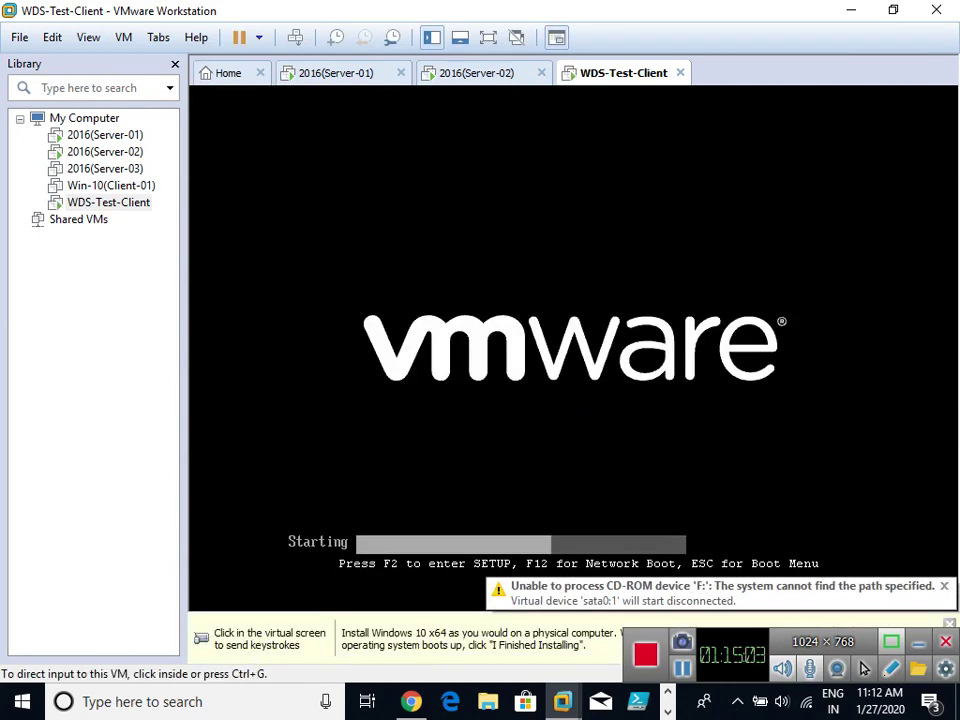
key(ctrl+g)
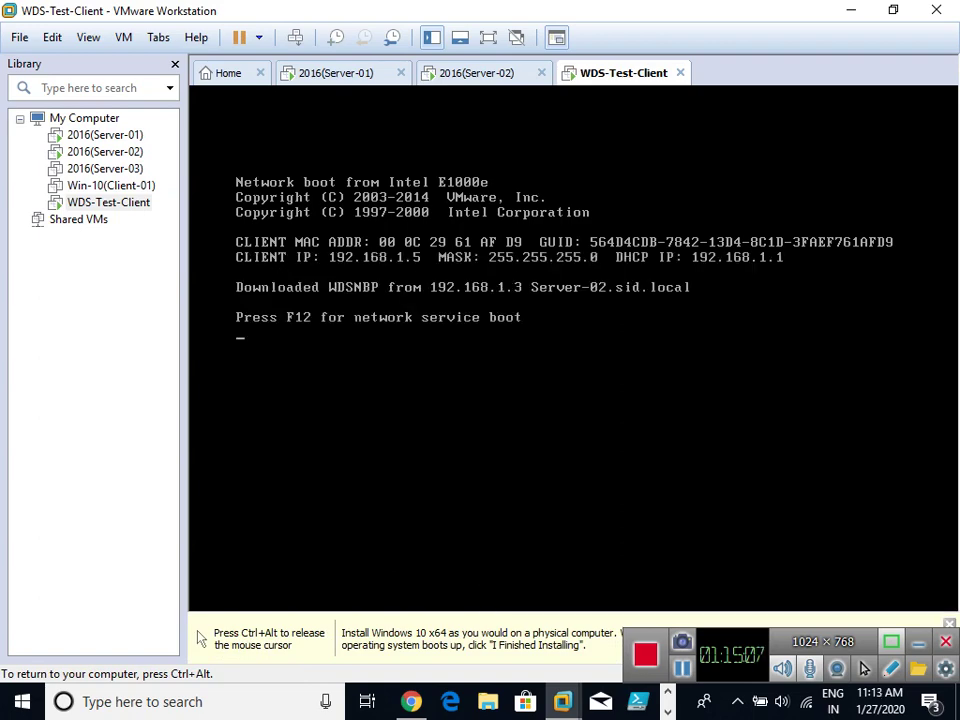
key(F12)
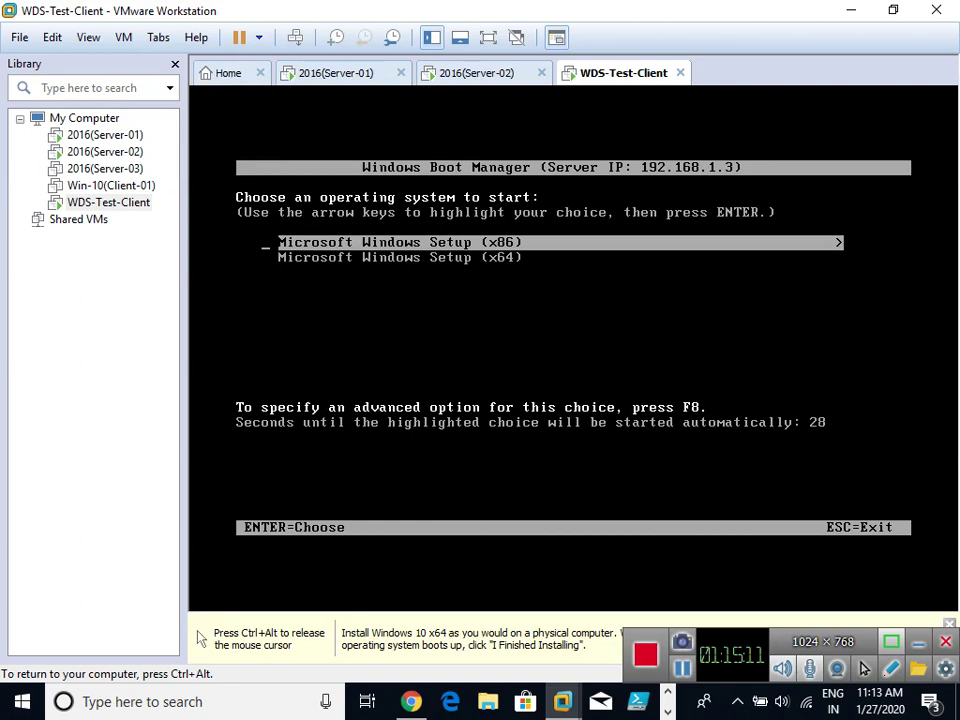
key(Down)
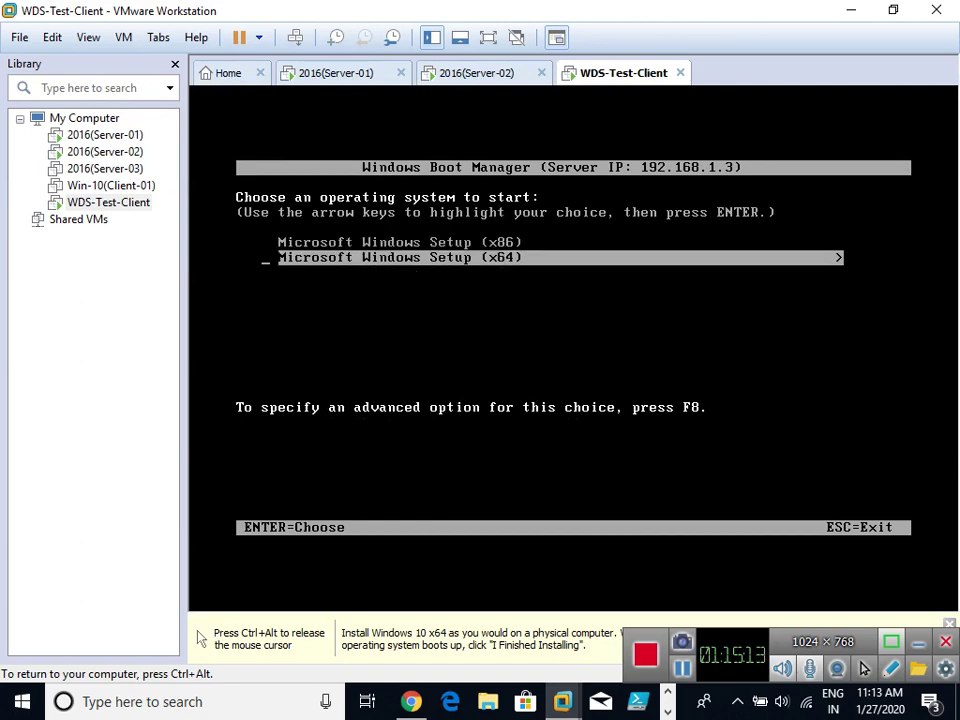
key(Up)
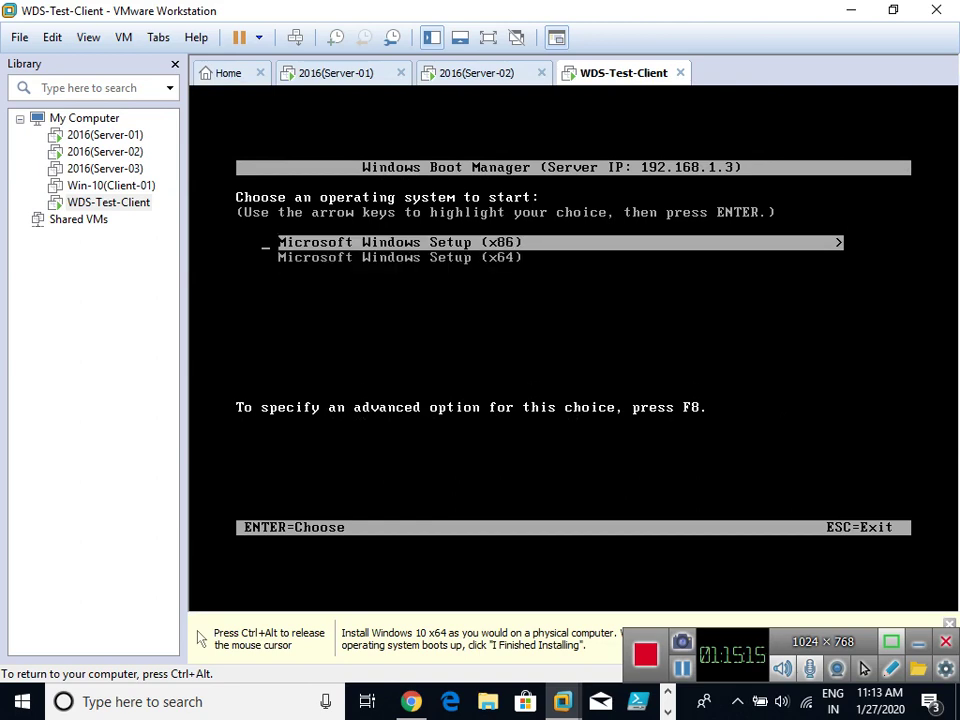
key(Down)
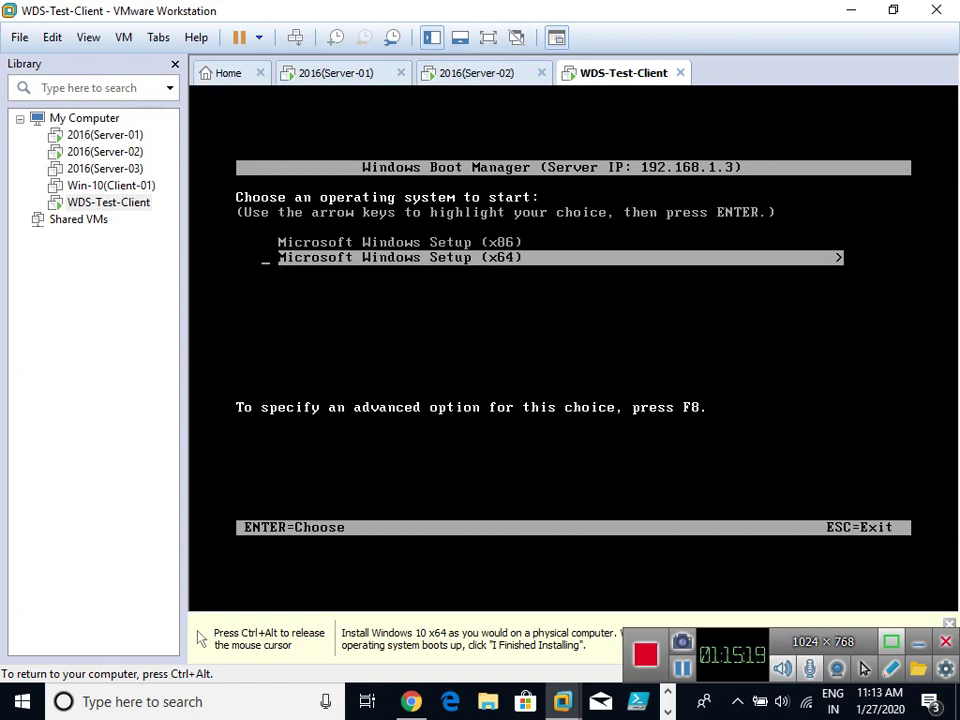
key(Return)
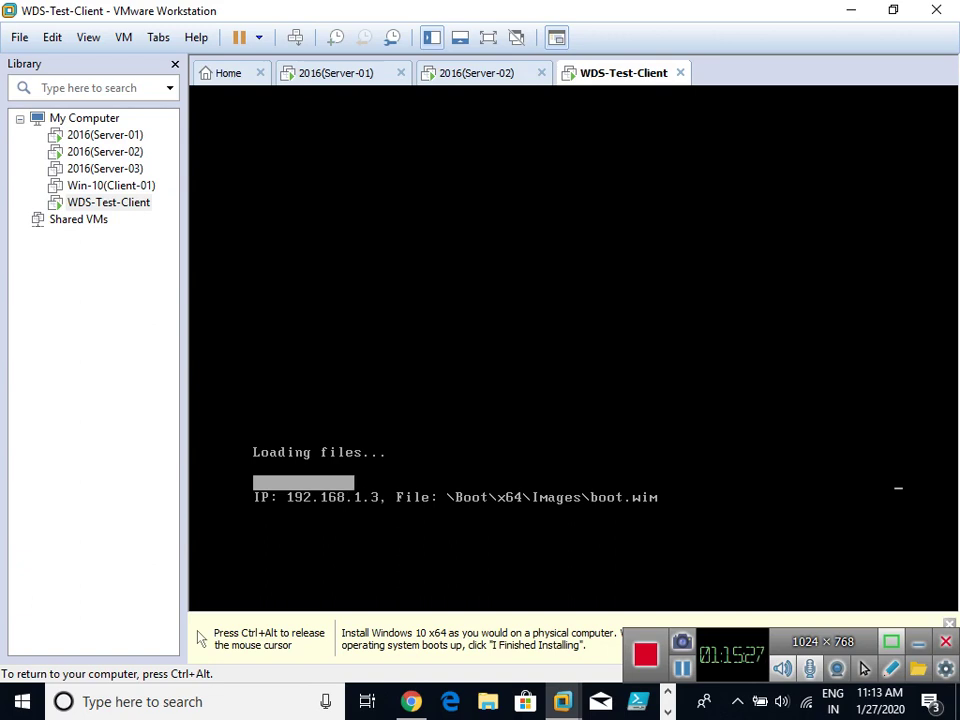
- Wait for boot.wim to load, then return input to the VM at the English (United States) setup page
key(ctrl+alt)
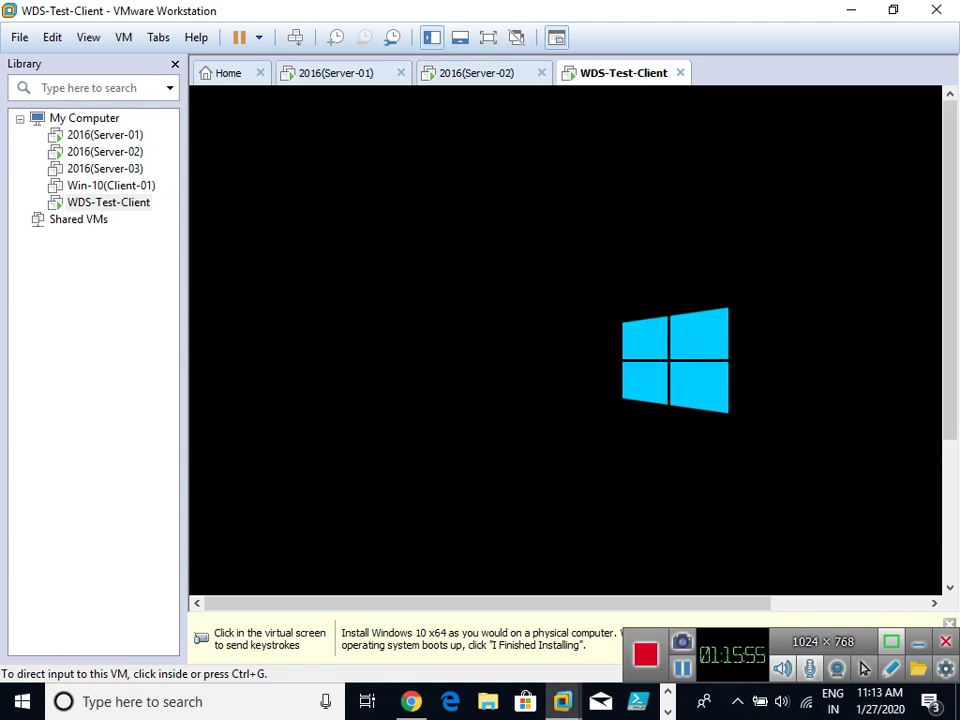
scroll(565, 340, down, 3)
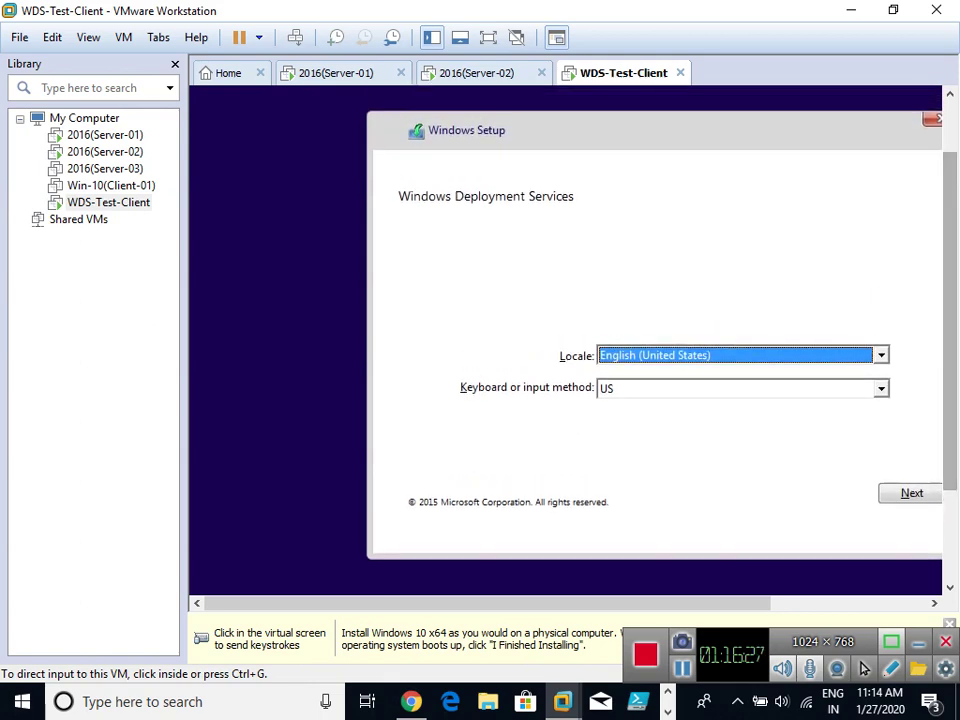
click(666, 131)
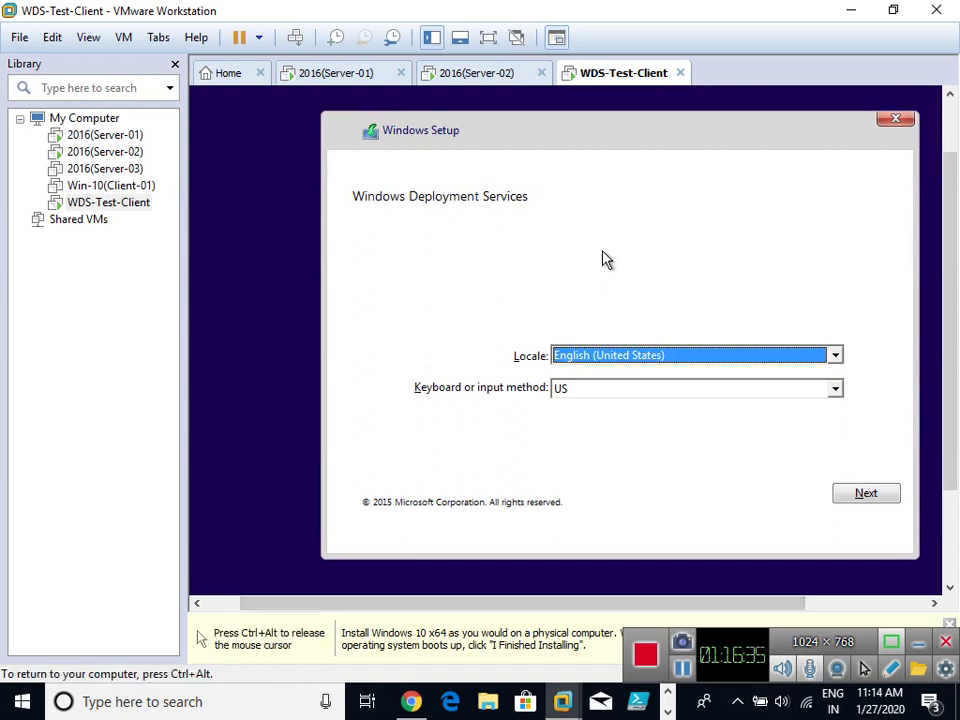
key(ctrl+alt)
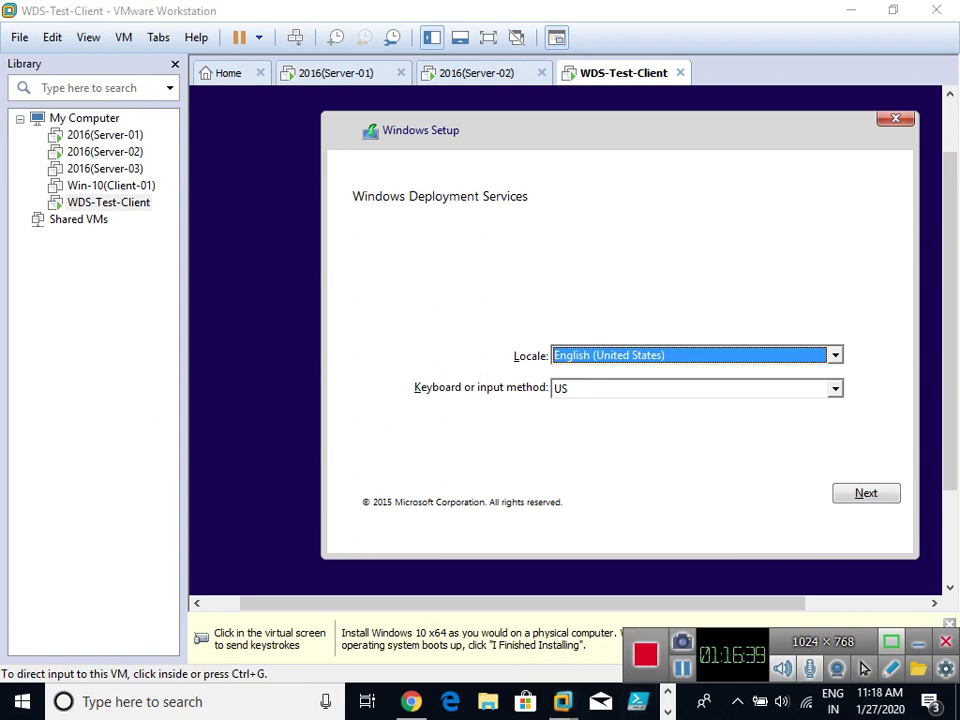
click(514, 266)
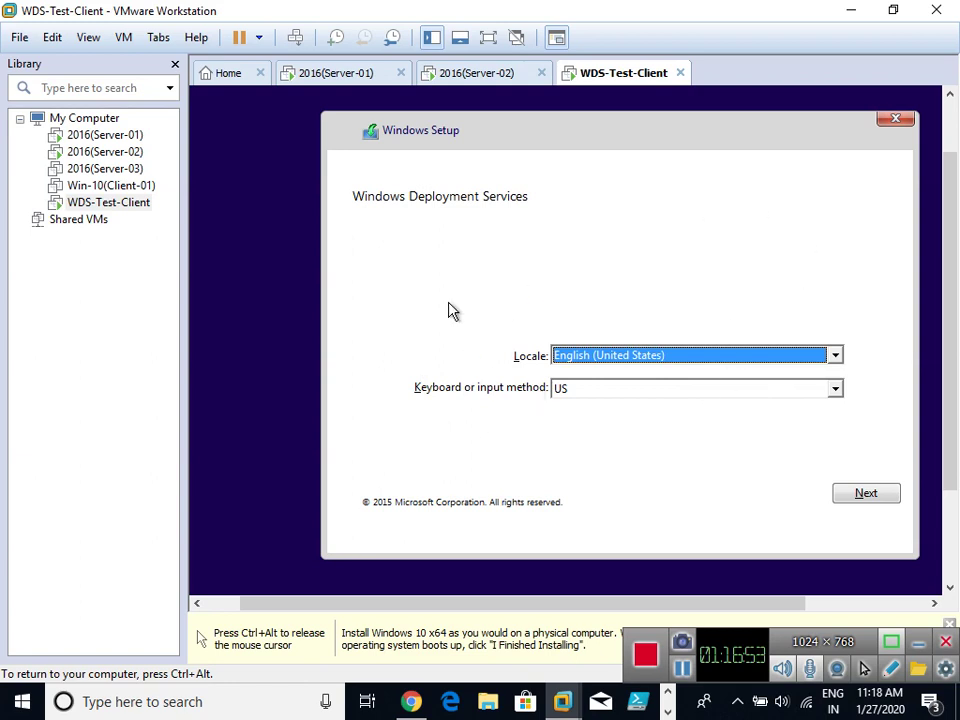
- Continue past the locale page and connect as sid\administrator with the domain administrator password
click(866, 495)
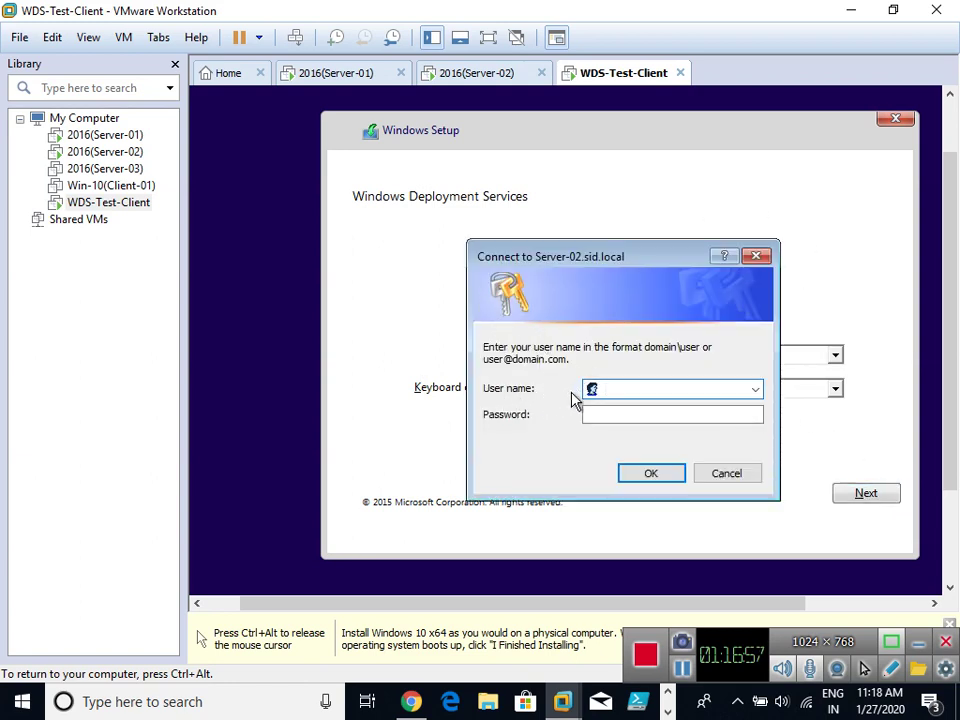
drag(597, 265, 580, 238)
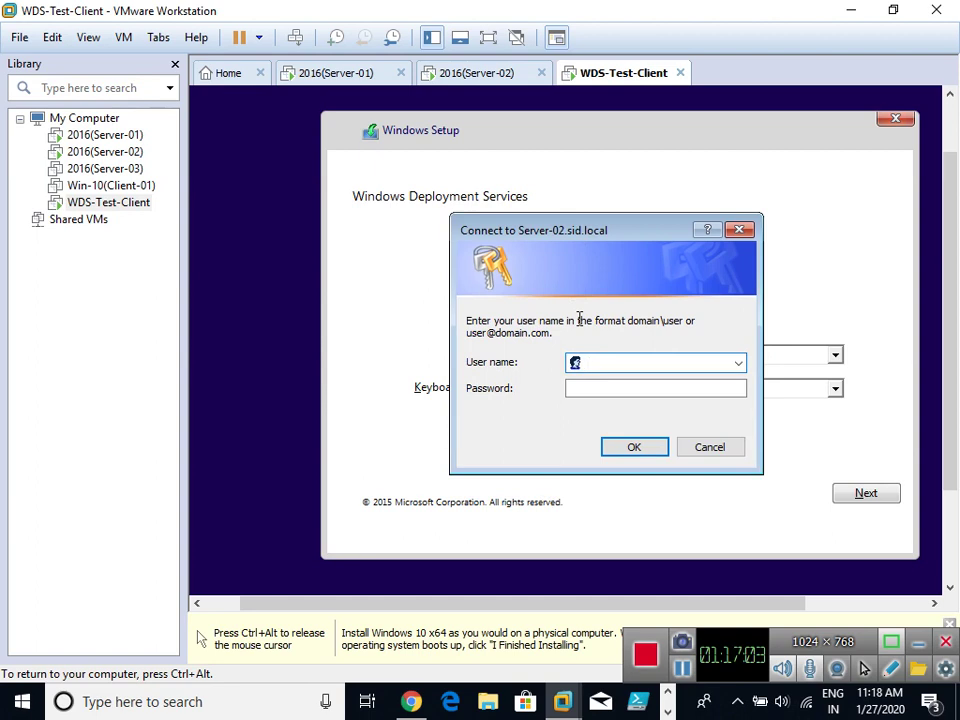
text(administrator)
key(Tab)
text(*******)
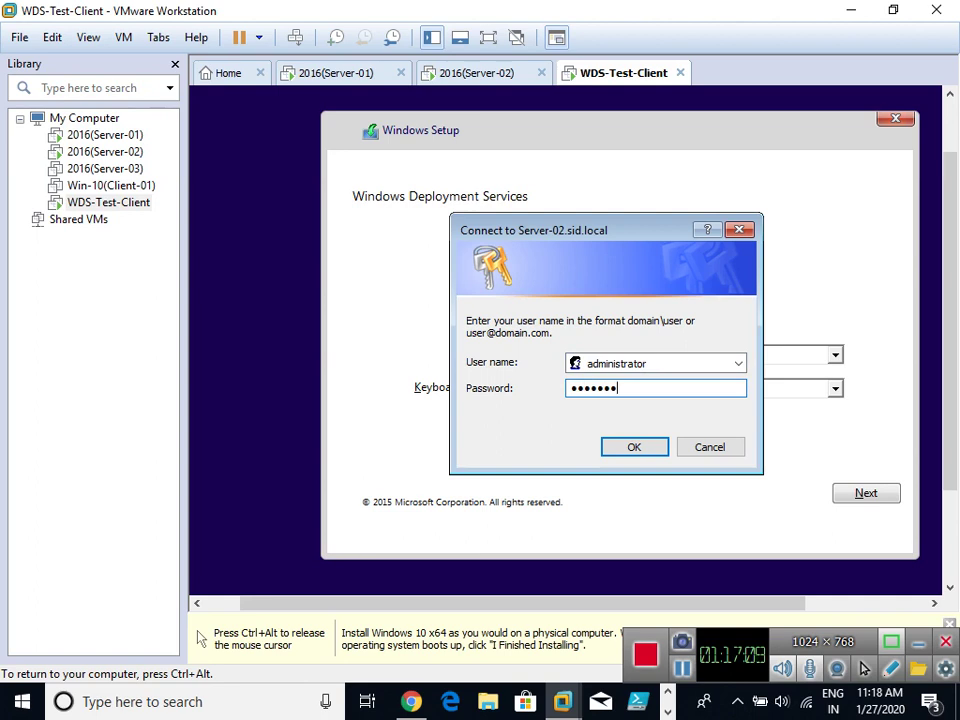
key(shift+Tab)
key(BackSpace)
text(sid)
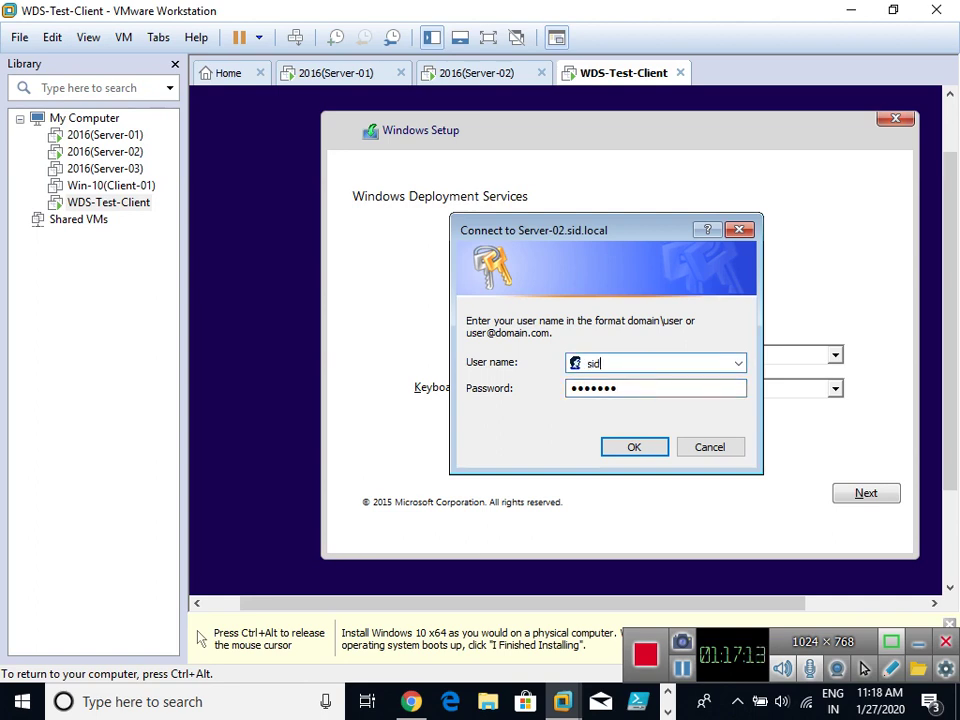
text(\administrator)
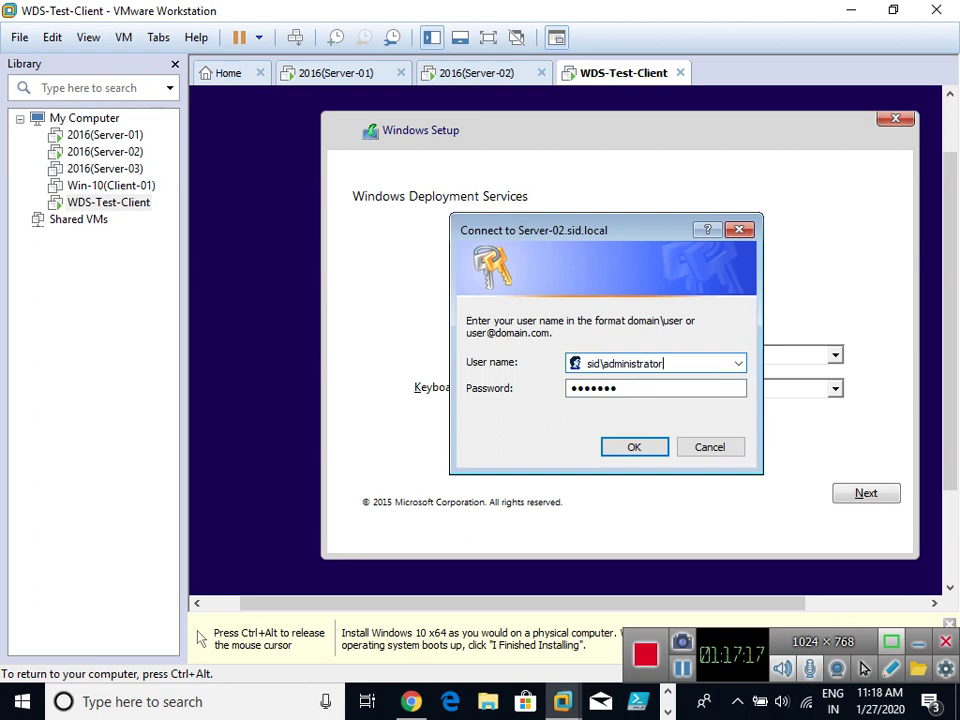
key(Tab)
text(•••••••)
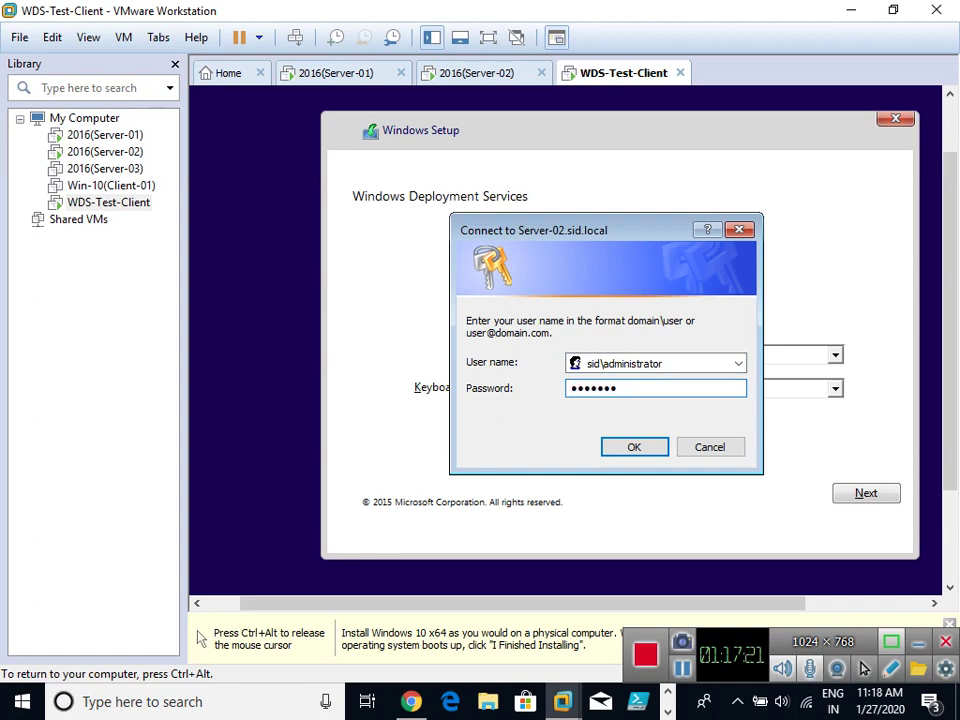
key(Return)
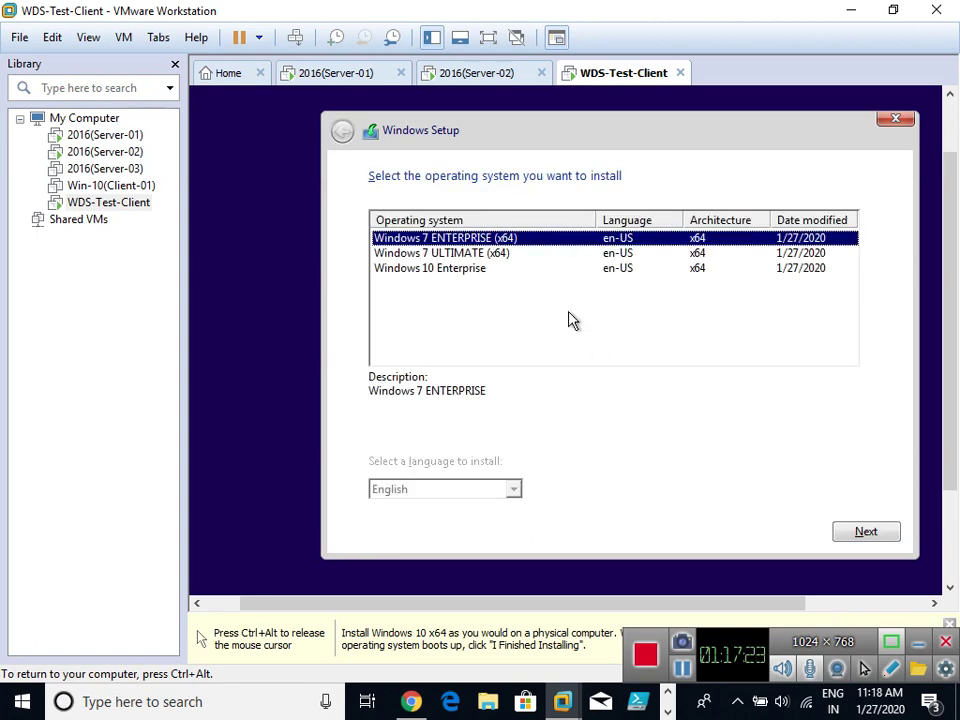
- Select Windows 7 ENTERPRISE (x64) rather than Windows 10 Enterprise and continue
click(481, 272)
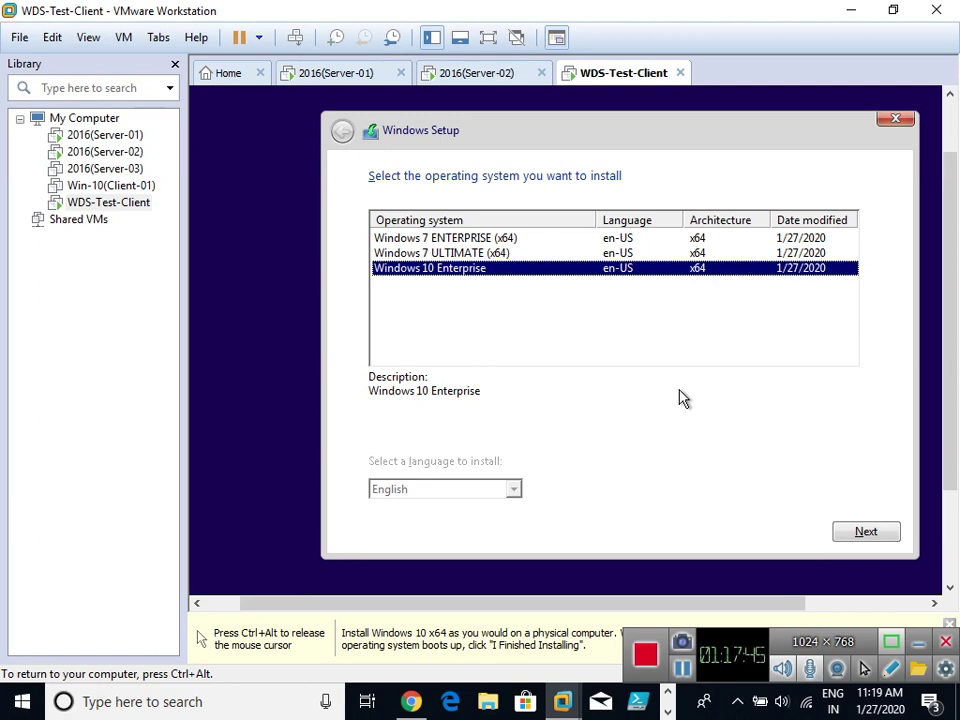
click(490, 240)
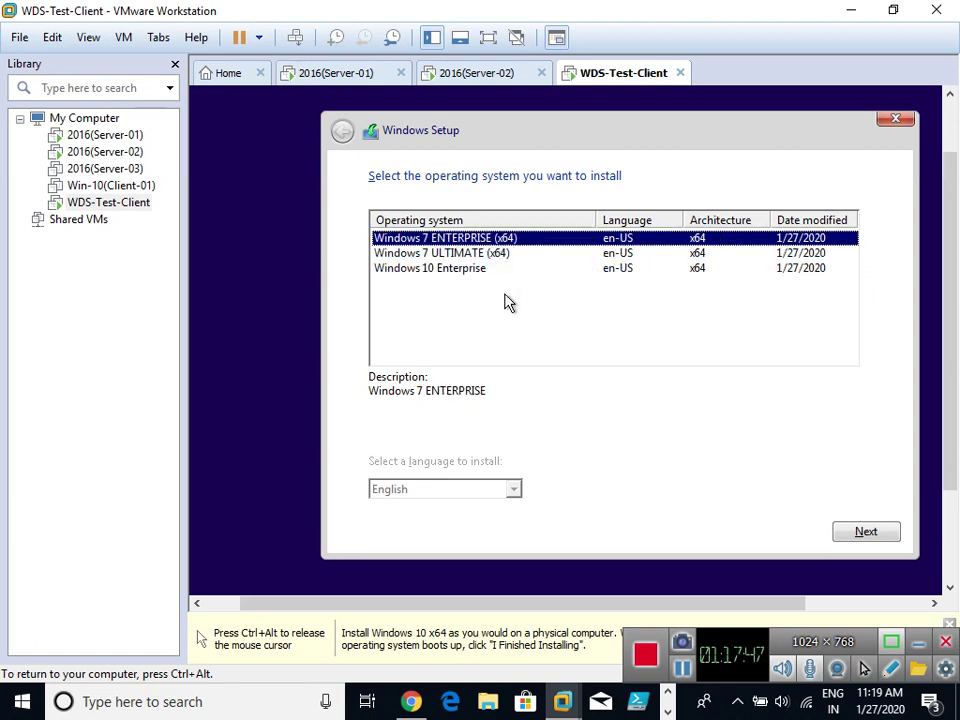
click(862, 532)
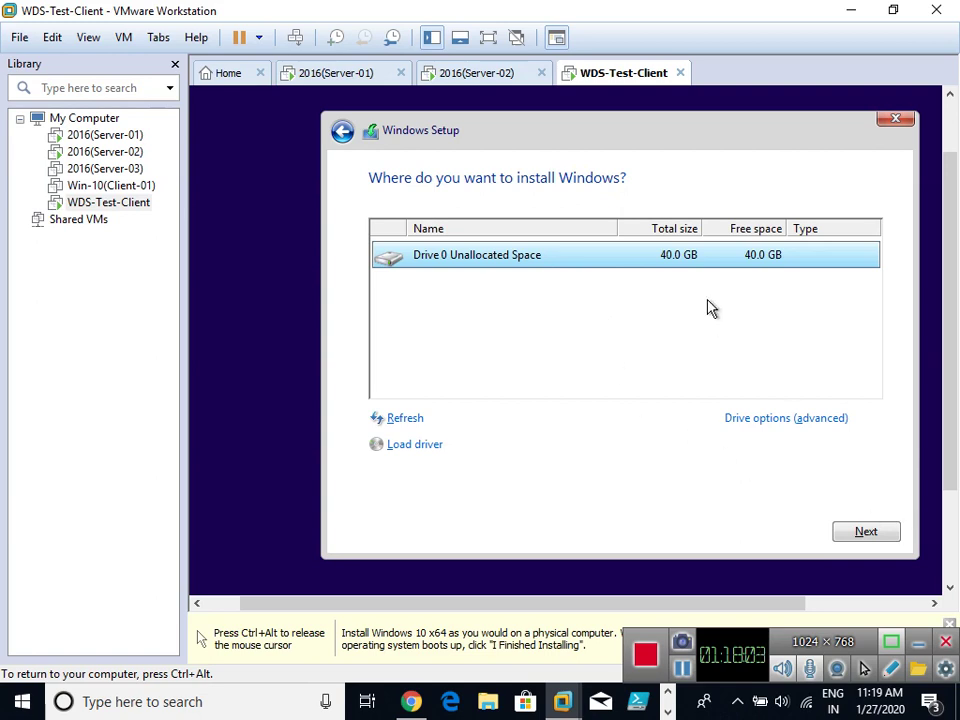
- Install Windows onto Drive 0's 40.0 GB unallocated space
click(860, 531)
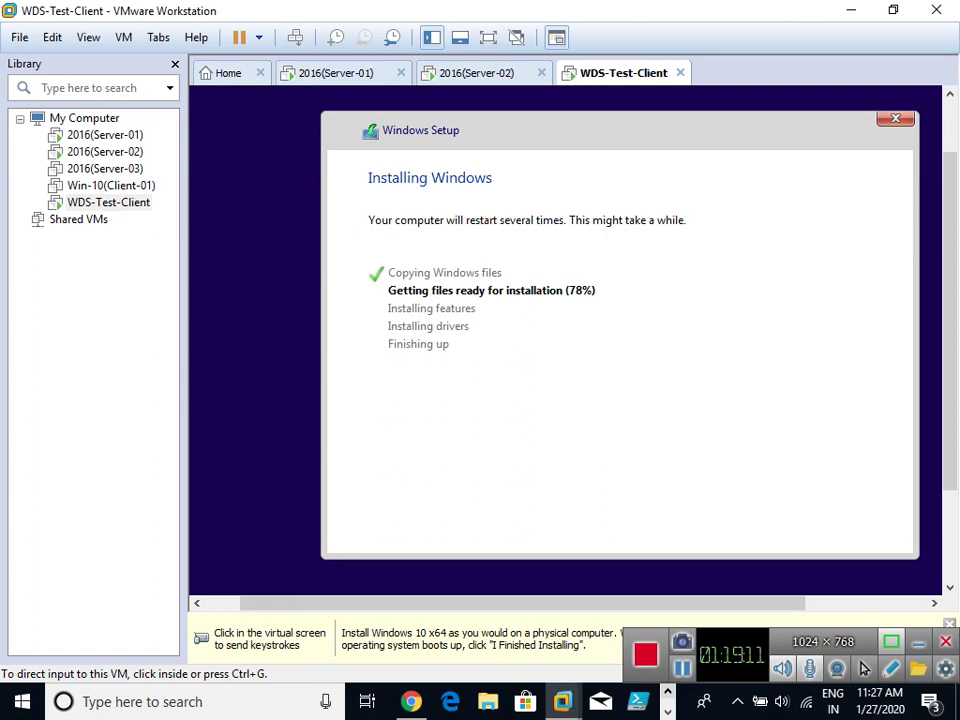
- Check the VM and release input while Windows keeps installing
click(583, 321)
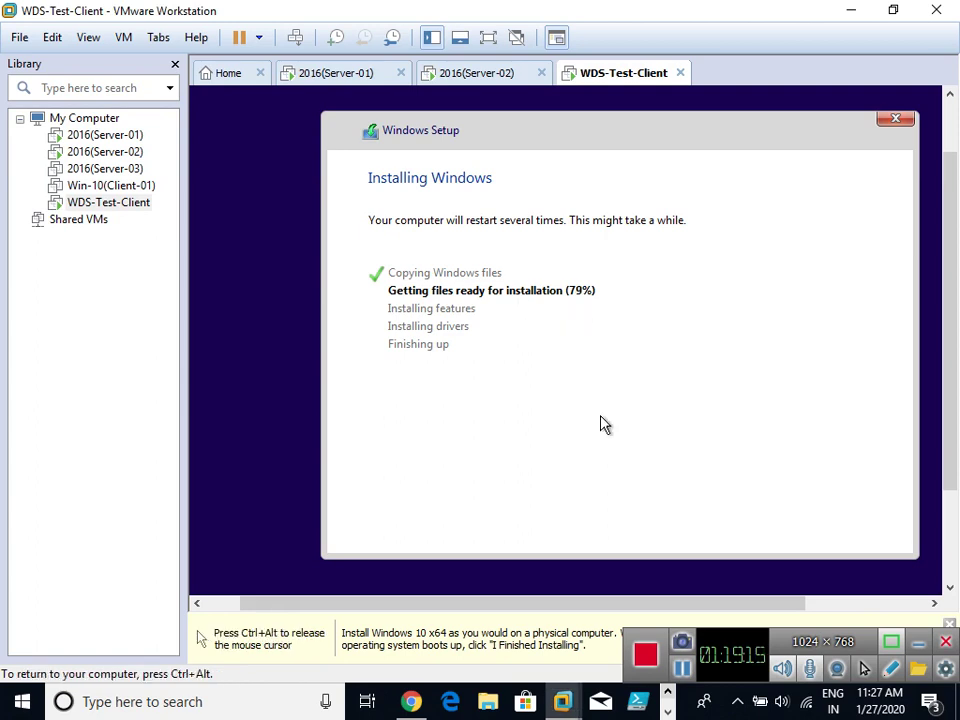
key(ctrl+alt)
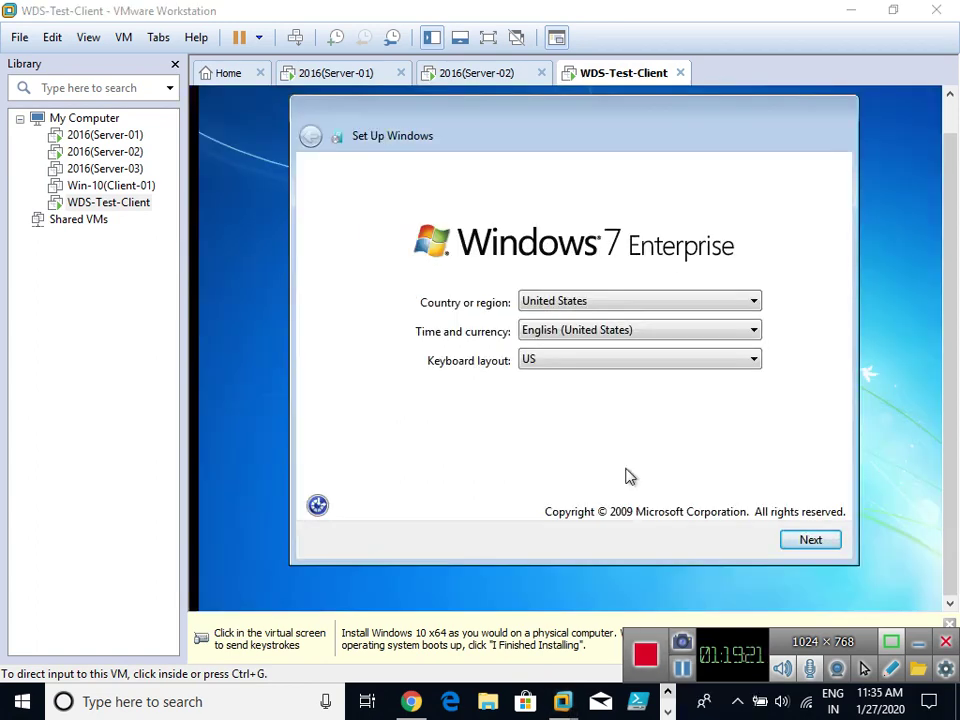
- Accept the region and keyboard settings, create user Admin, and set its password and hint
click(629, 477)
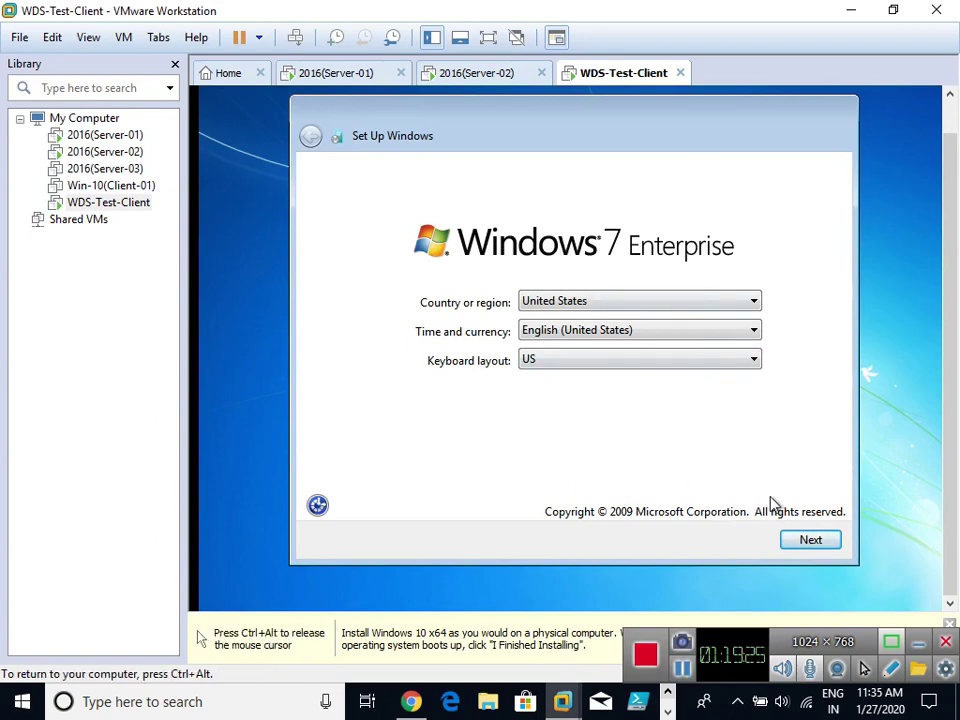
click(809, 540)
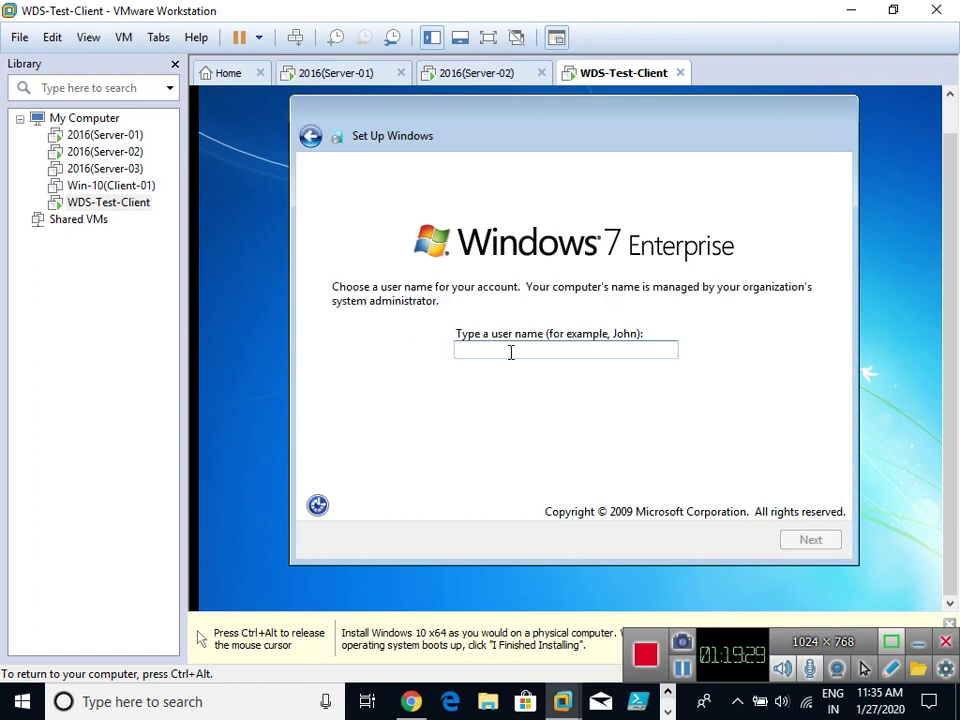
text(Admin)
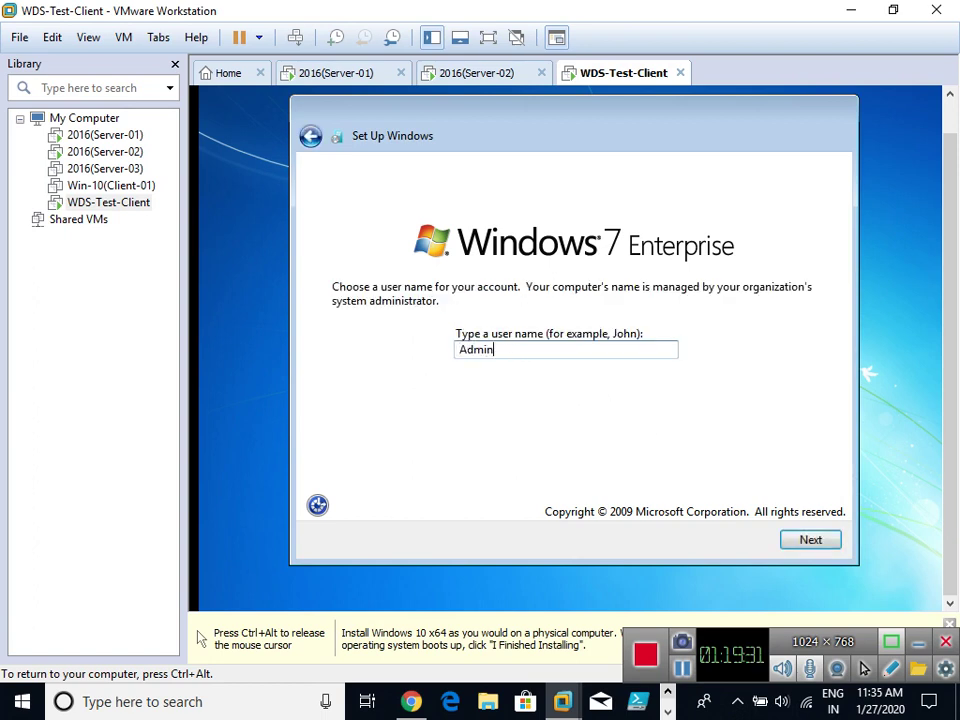
click(810, 542)
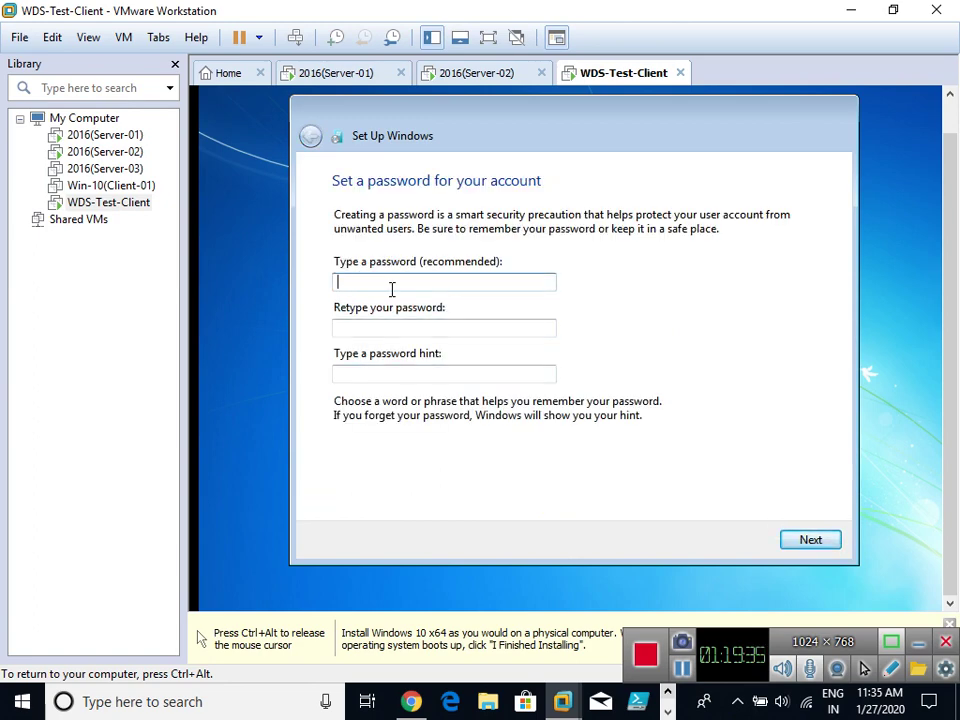
key(Tab)
key(Tab)
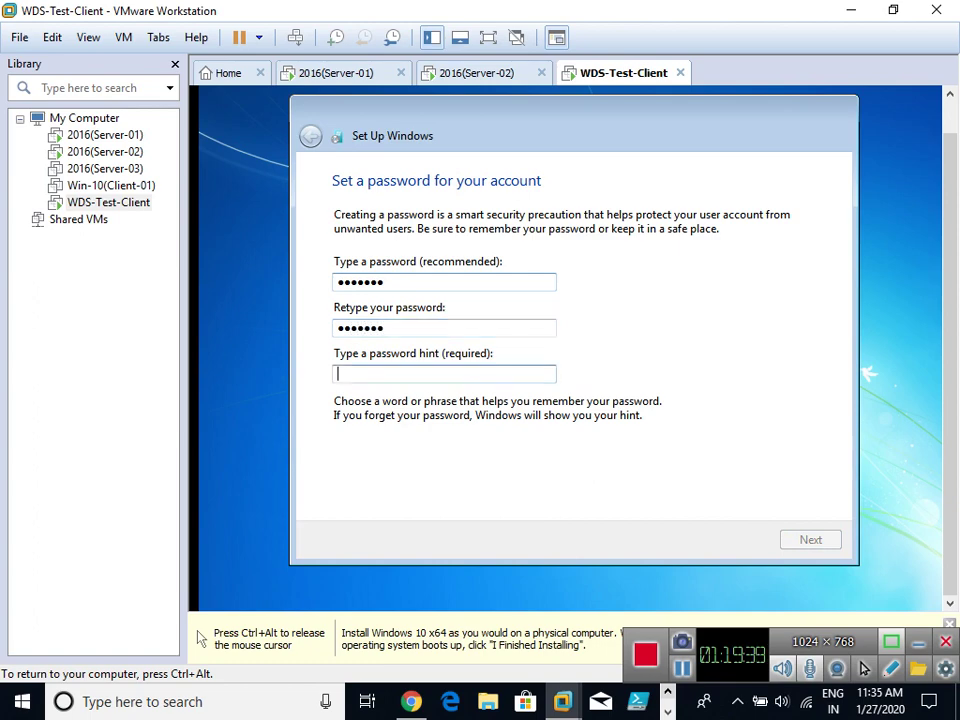
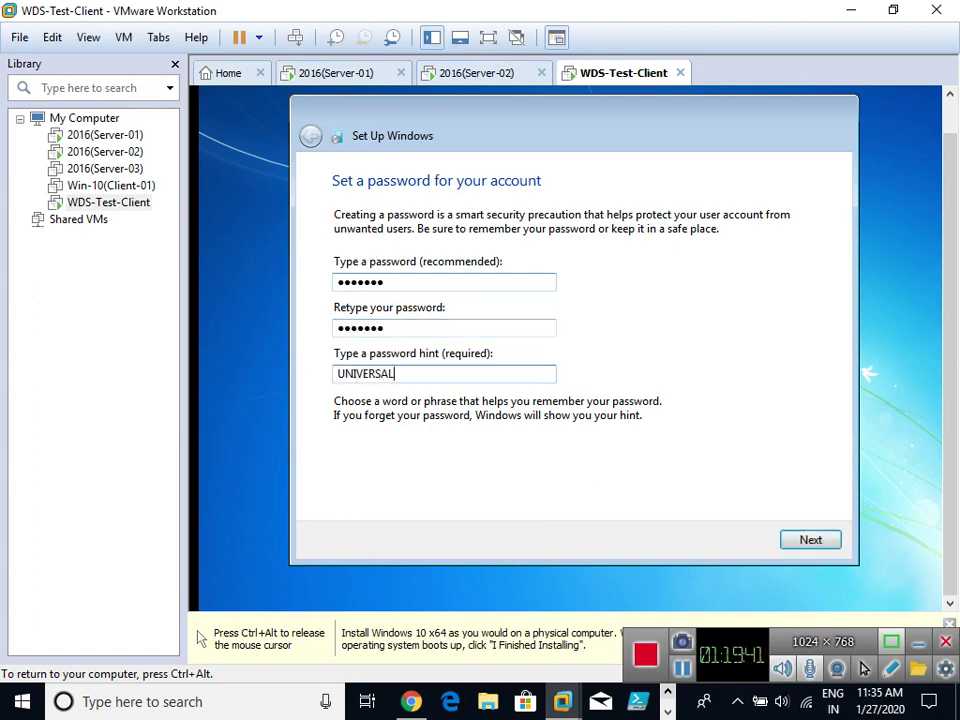
key(Return)
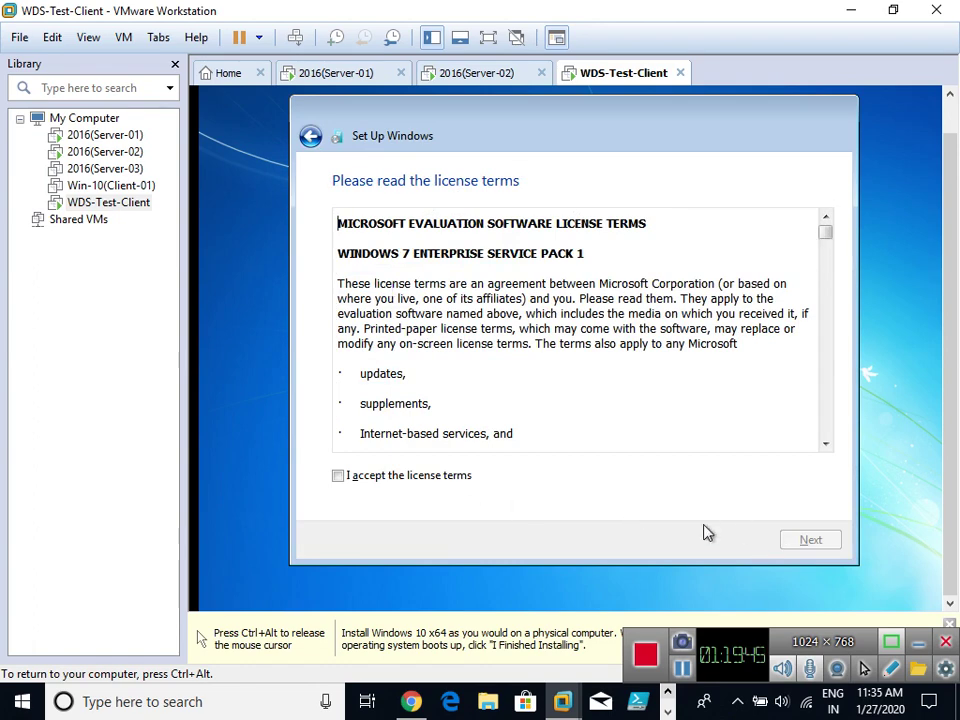
- Accept the license terms, choose Ask me later for updates, and accept the time and date
click(448, 478)
click(810, 540)
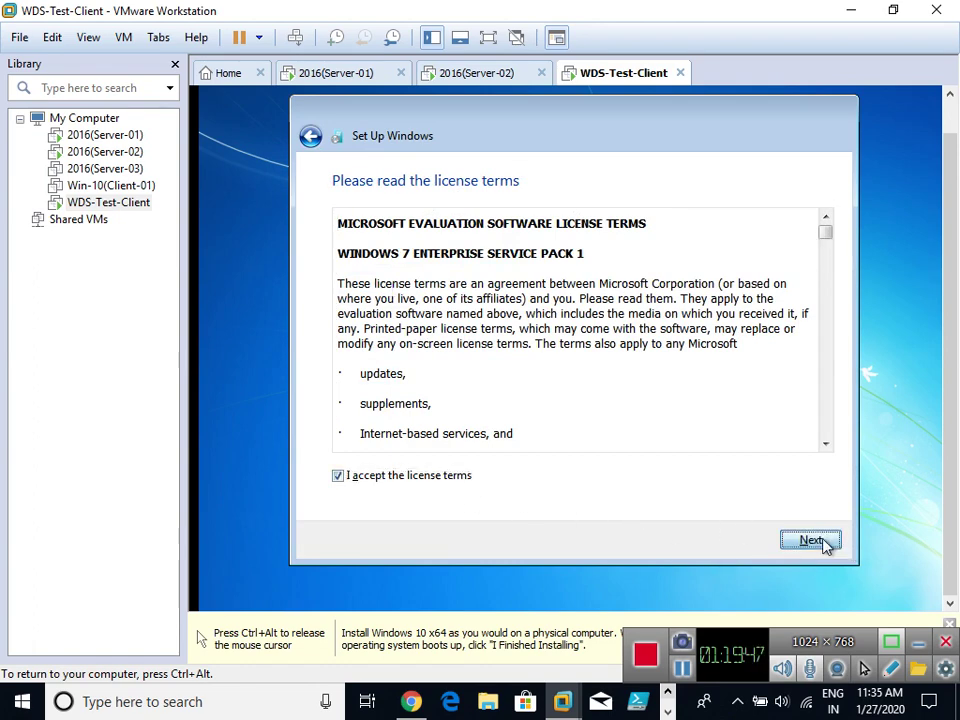
click(420, 379)
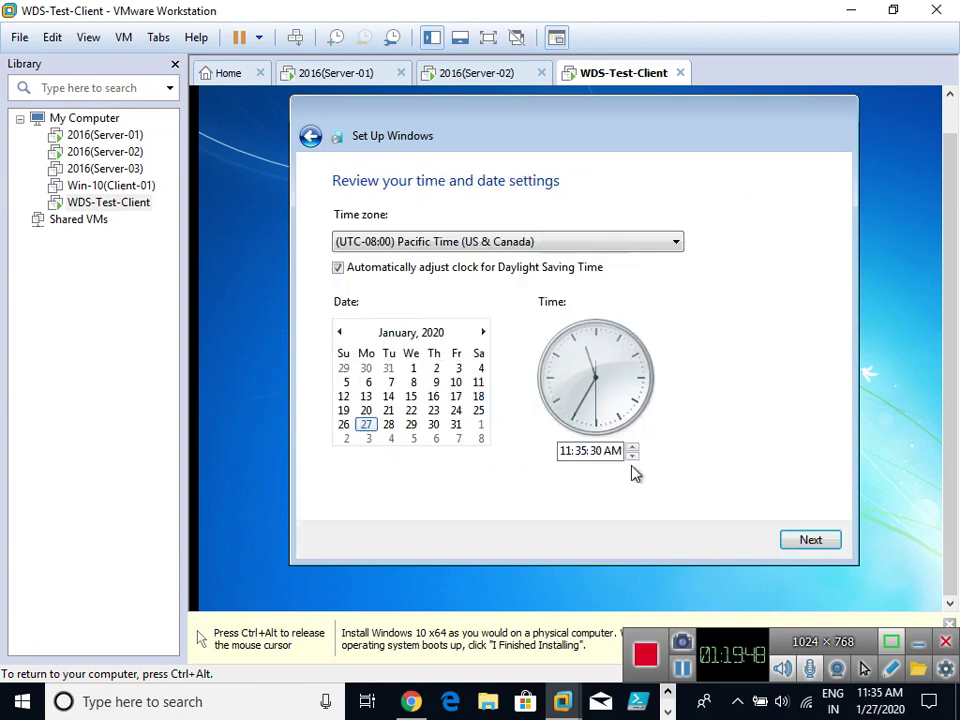
click(810, 540)
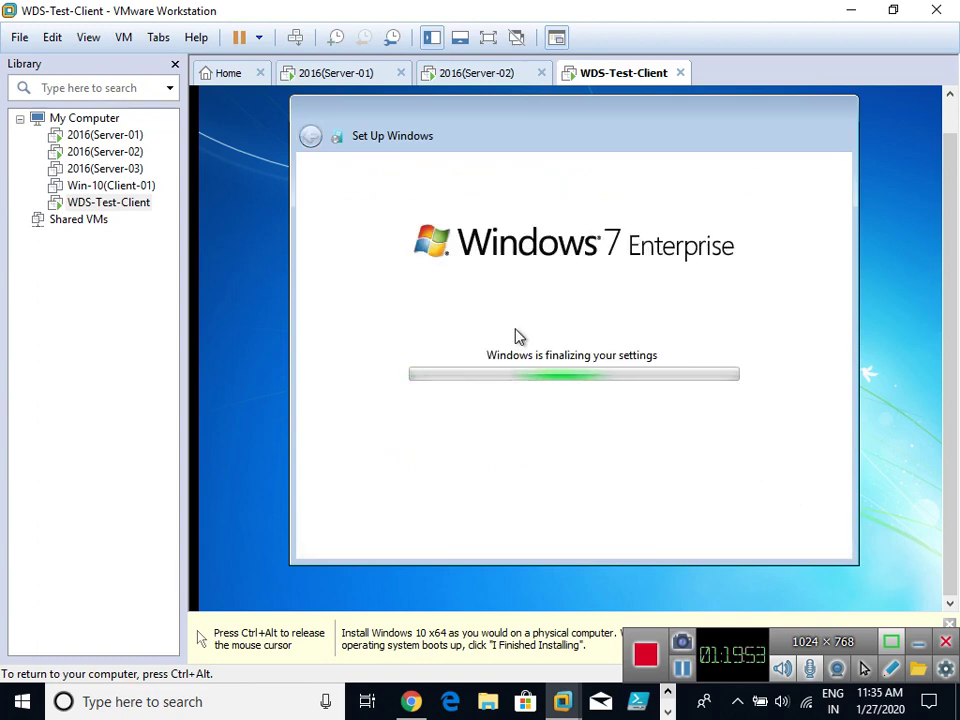
key(ctrl+alt)
key(ctrl+shift+Tab)
- Wake the 2016(Server-02) machine, show it full screen, and sign in with the administrator password
click(585, 283)
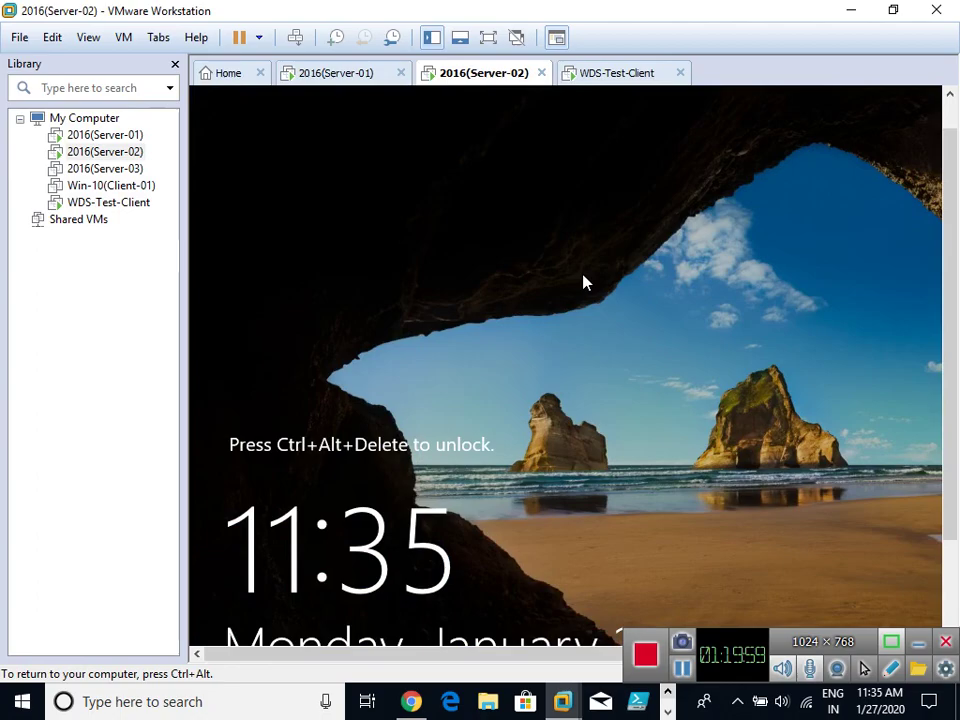
key(ctrl+alt+Return)
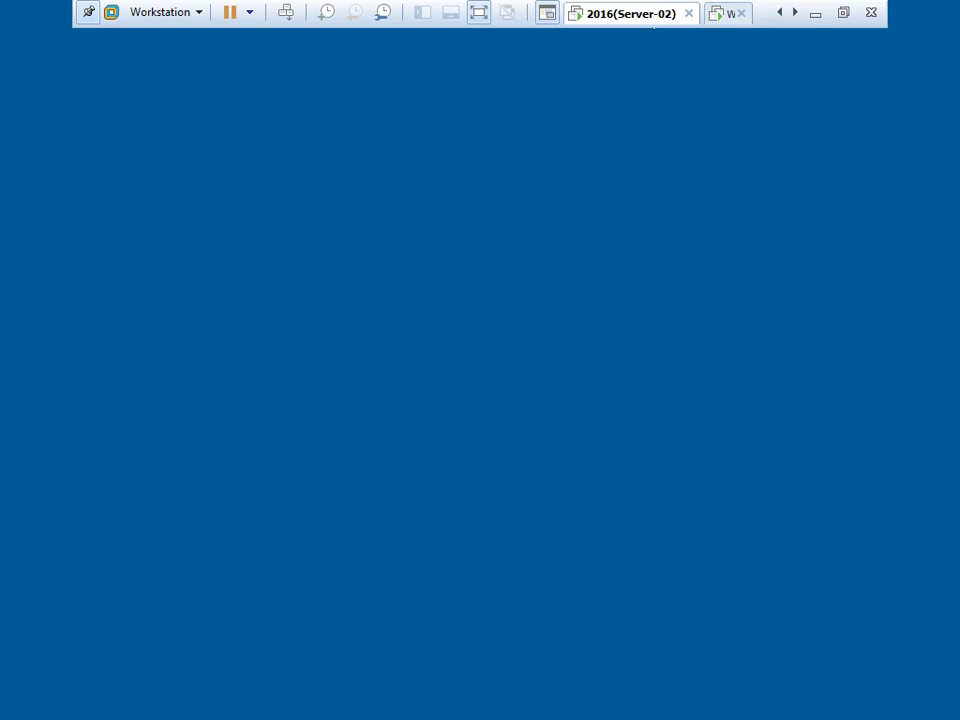
key(ctrl+Tab)
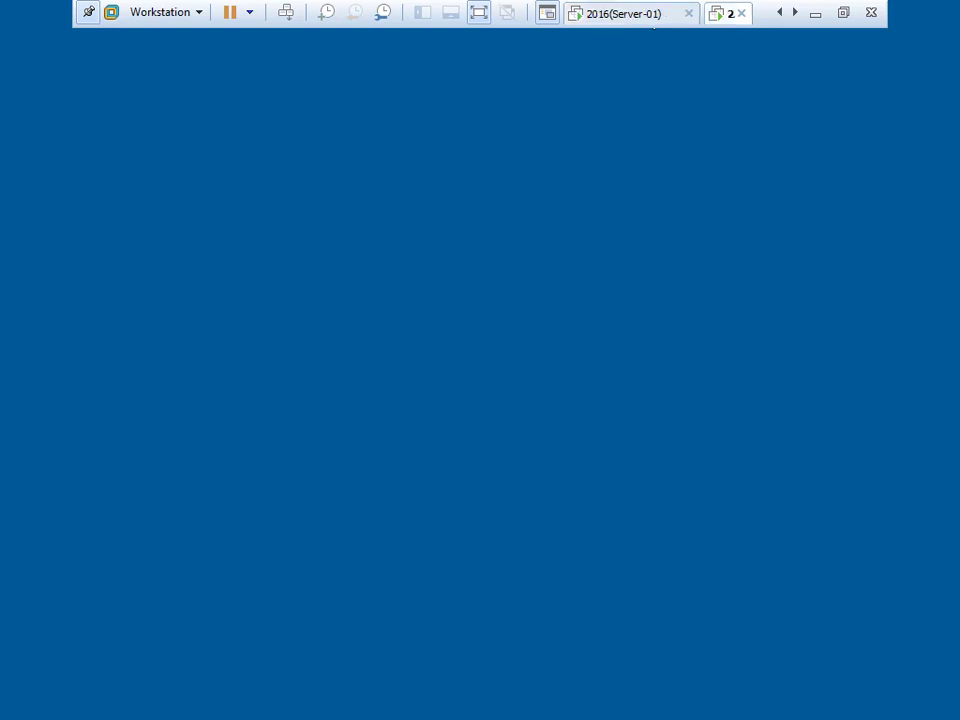
click(640, 14)
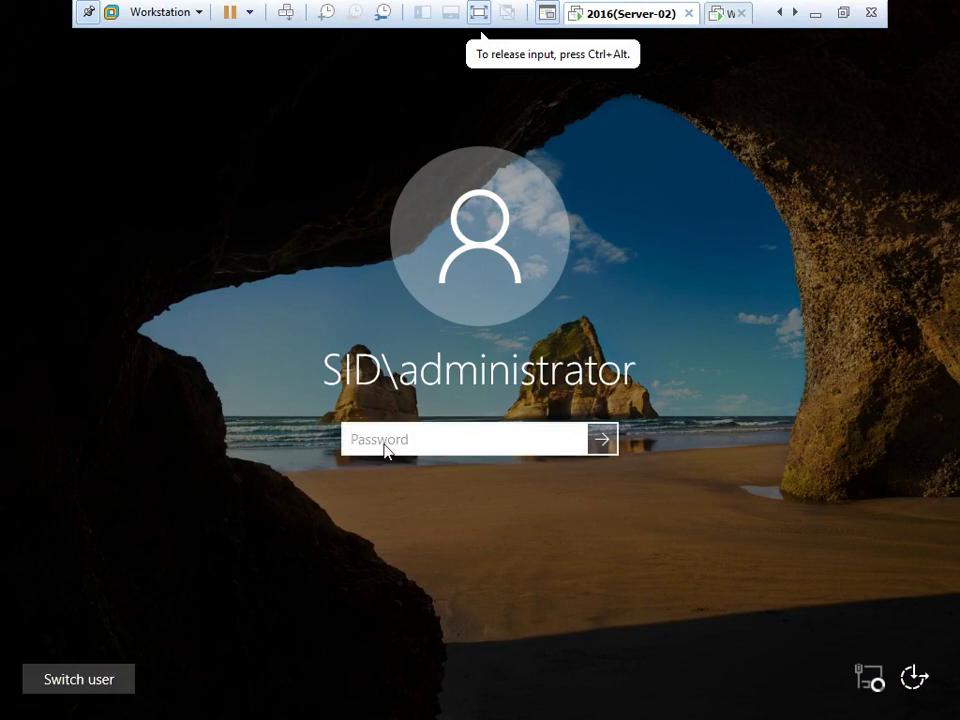
text(••••••••)
key(Return)
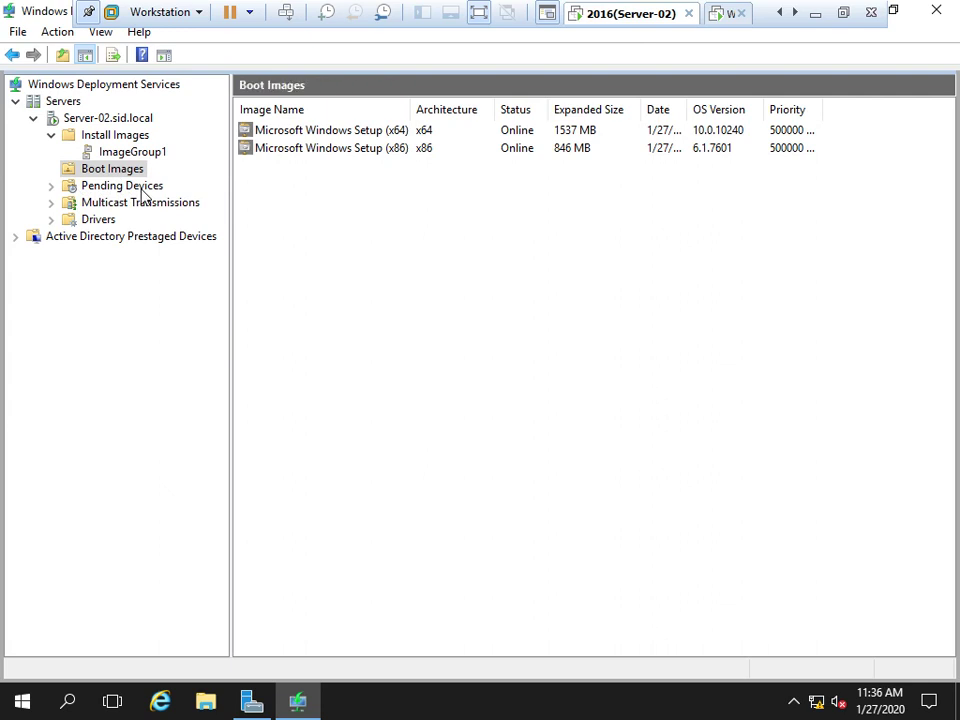
- Look through Pending Devices and Multicast Transmissions, then expand the Drivers node
click(136, 187)
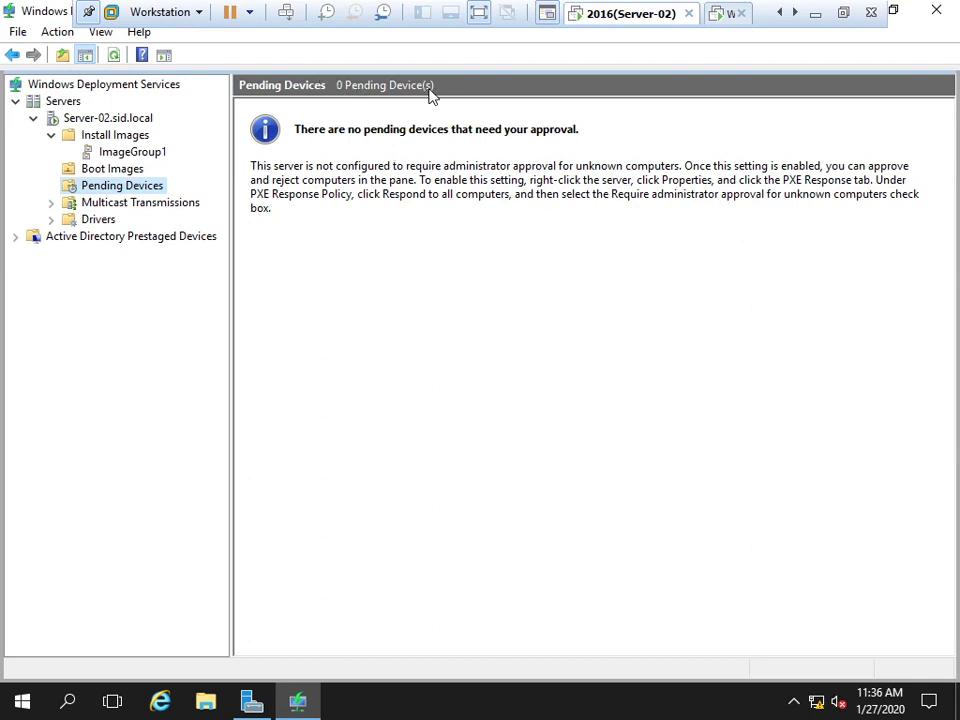
click(122, 208)
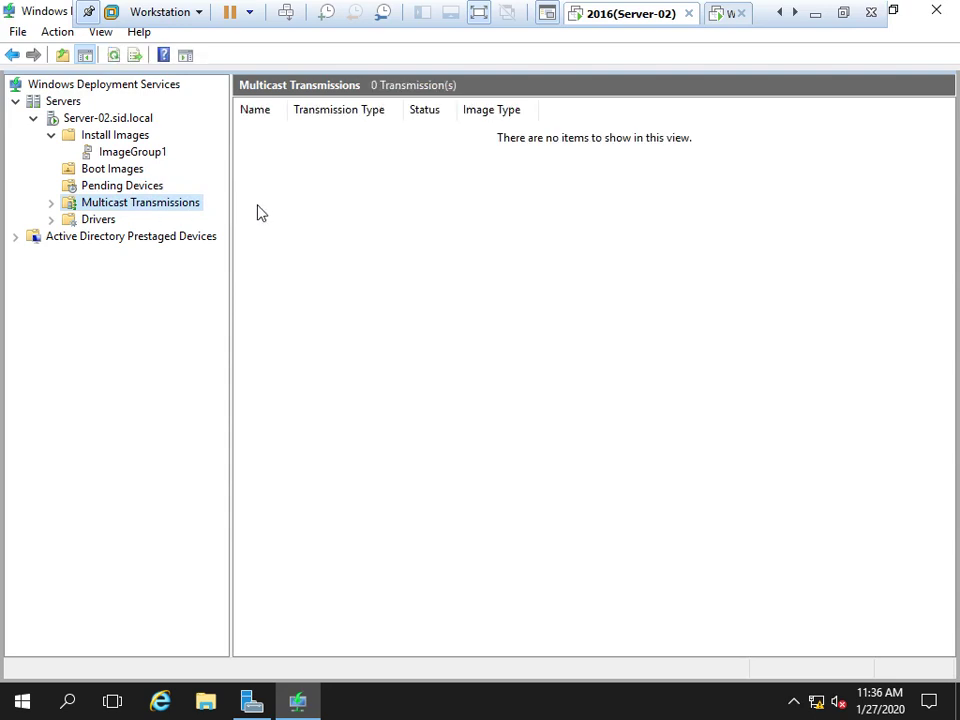
click(50, 204)
click(88, 222)
click(52, 222)
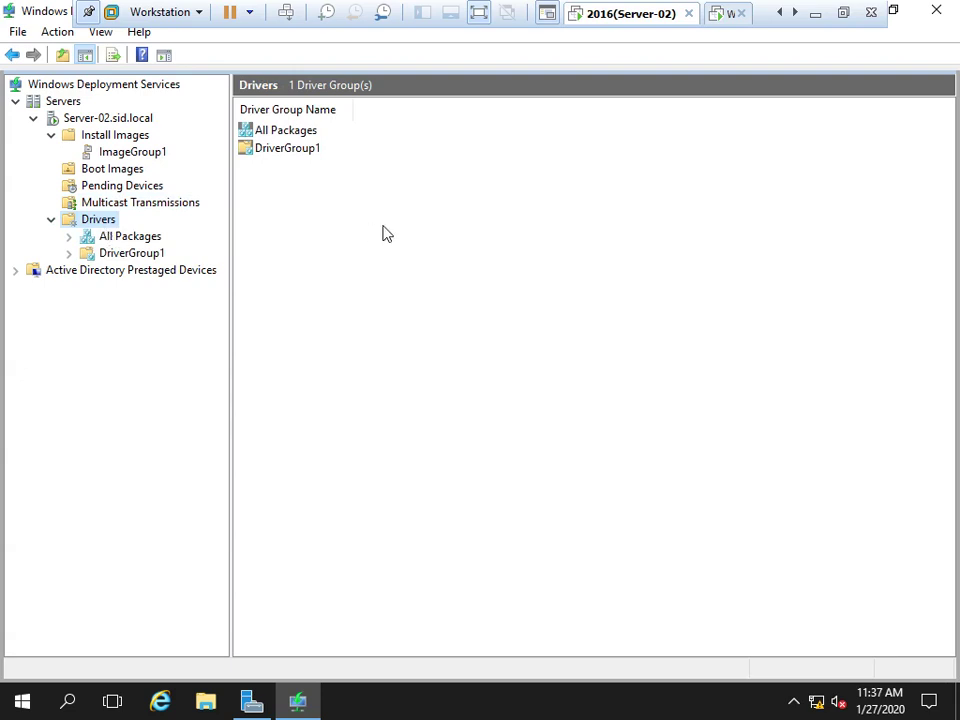
- Show the empty All Packages list as large icons and bring up DriverGroup1's context menu
click(138, 237)
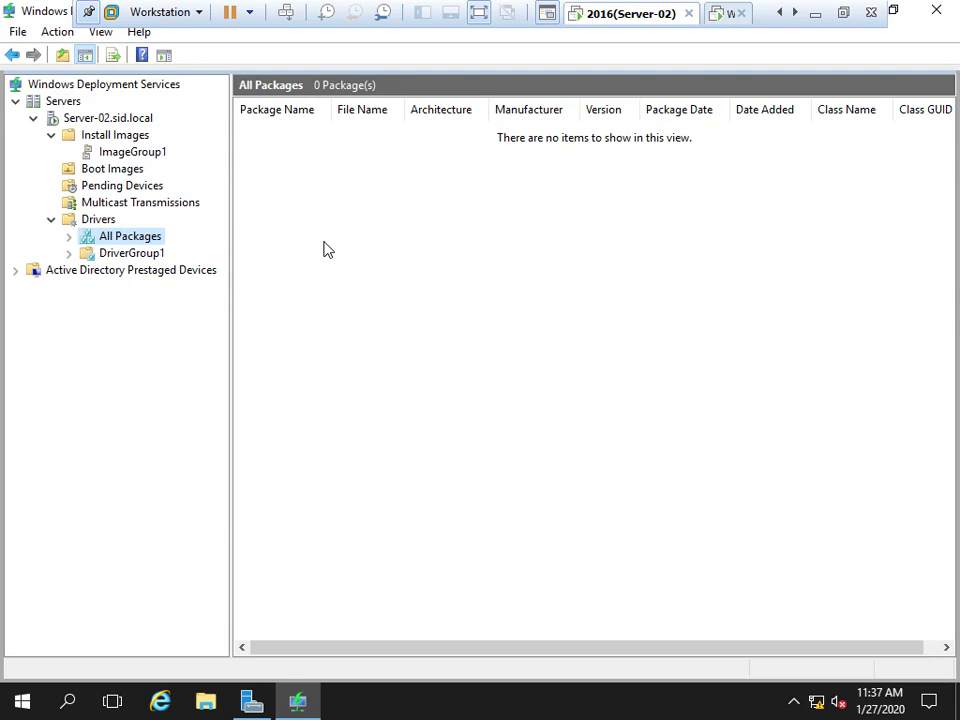
click(67, 238)
right_click(124, 244)
mouse_move(172, 249)
click(280, 277)
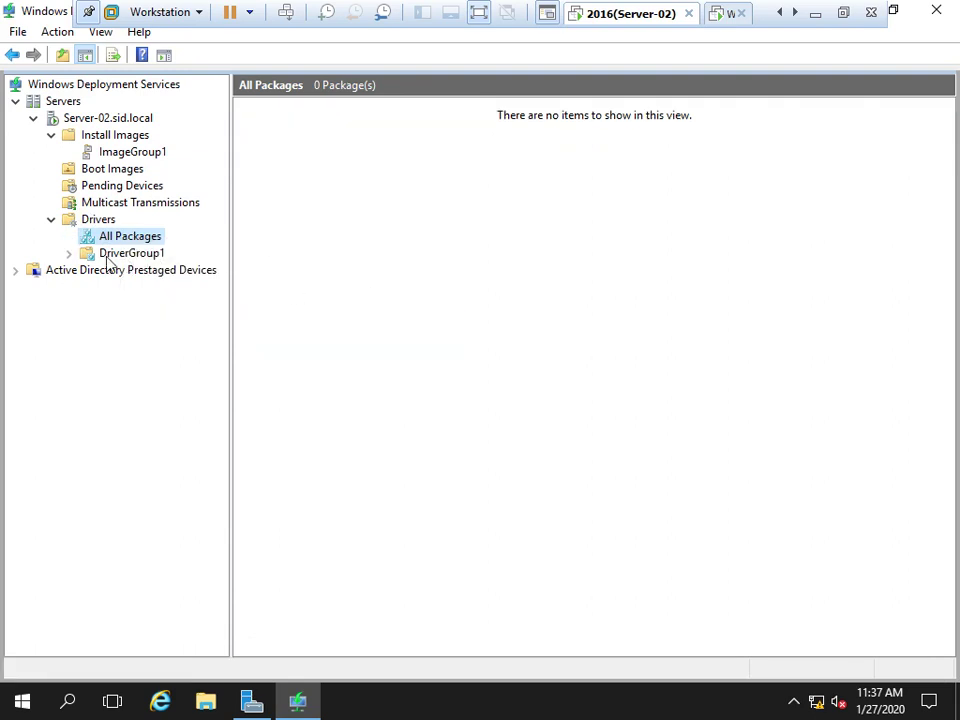
click(67, 254)
right_click(121, 258)
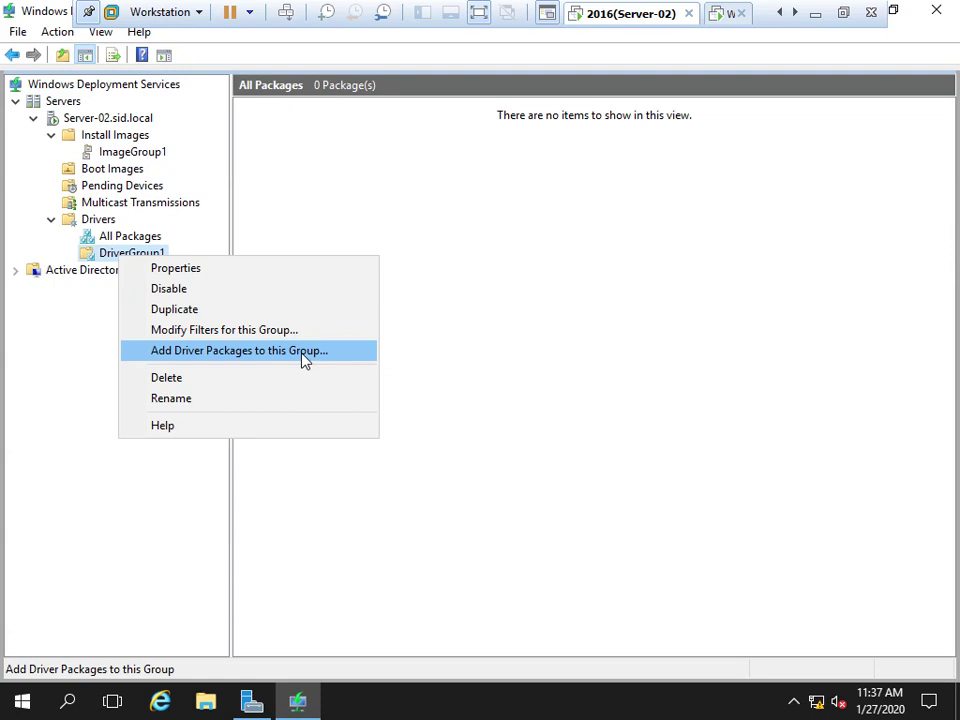
- Review DriverGroup1's Add Driver Packages window and close it without adding any packages
click(305, 358)
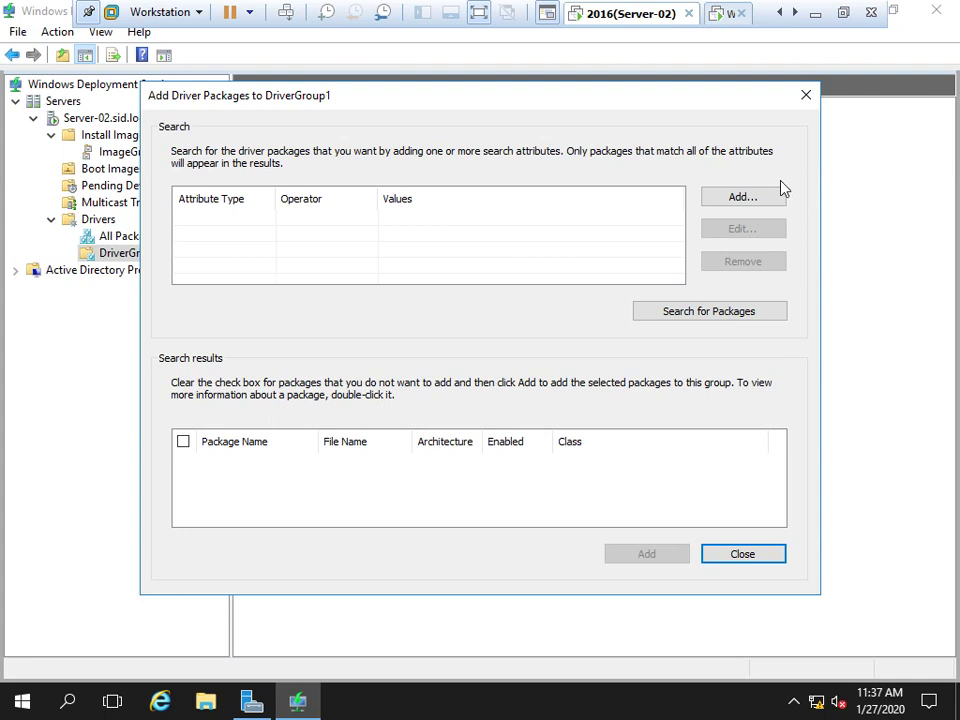
click(806, 95)
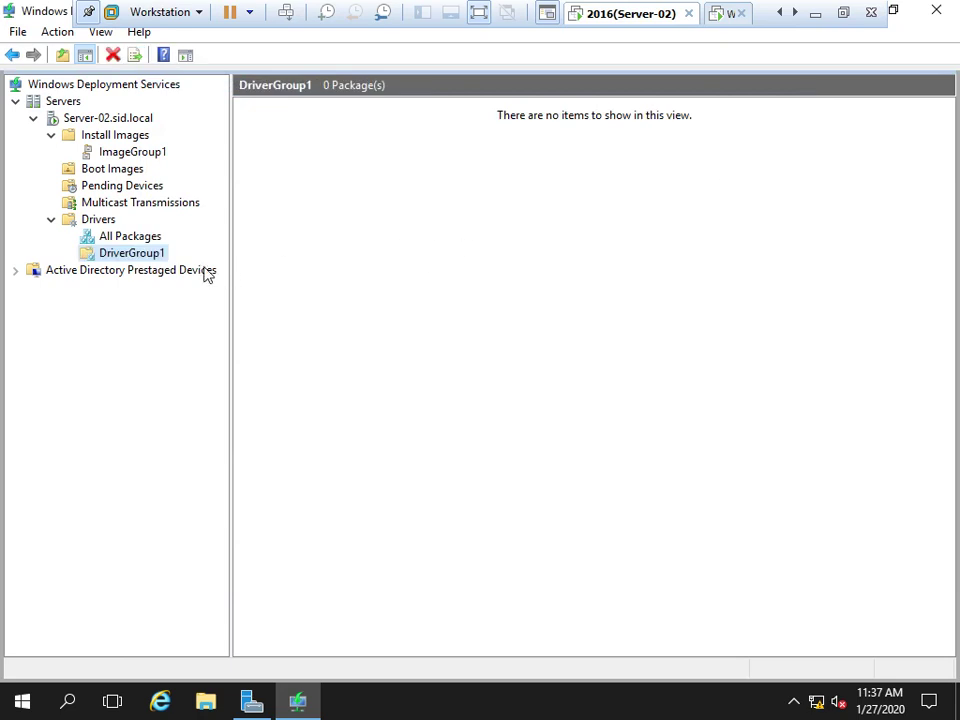
- List the domain's Active Directory Prestaged Devices in the Server-02 deployment console
click(17, 271)
click(78, 274)
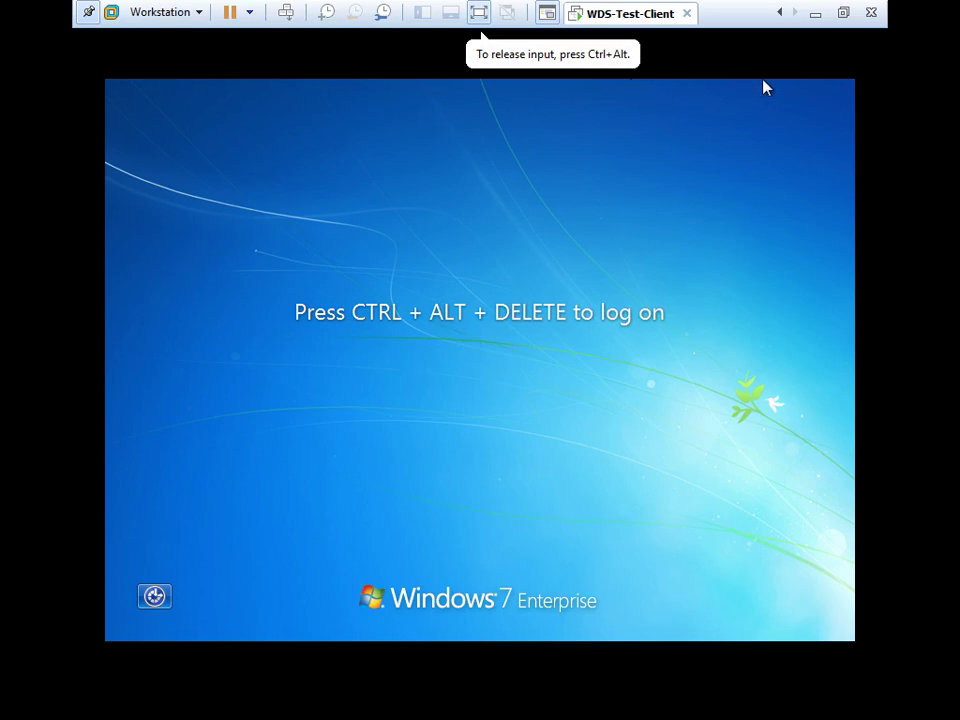
key(ctrl+alt)
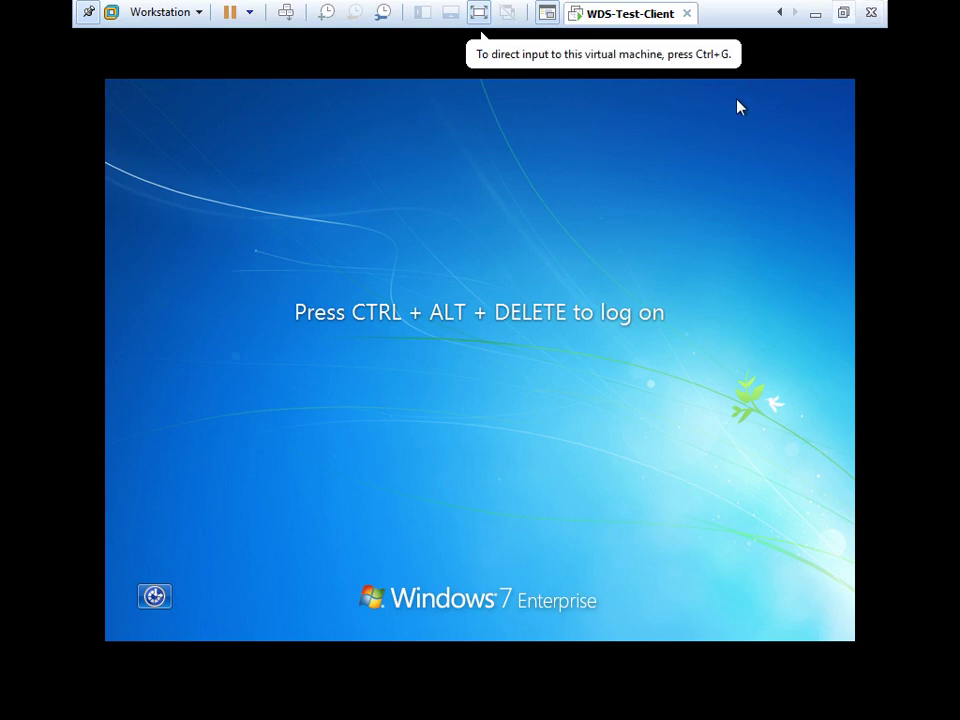
key(ctrl+Tab)
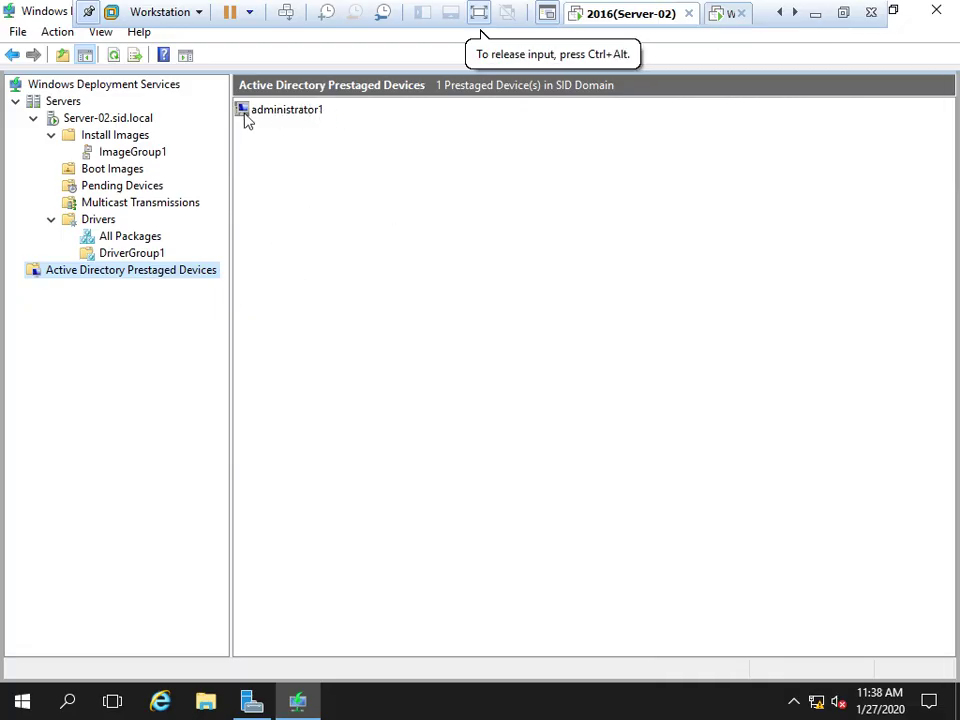
- Check the administrator1 device's actions menu, then return to the WDS-Test-Client logon screen
click(300, 112)
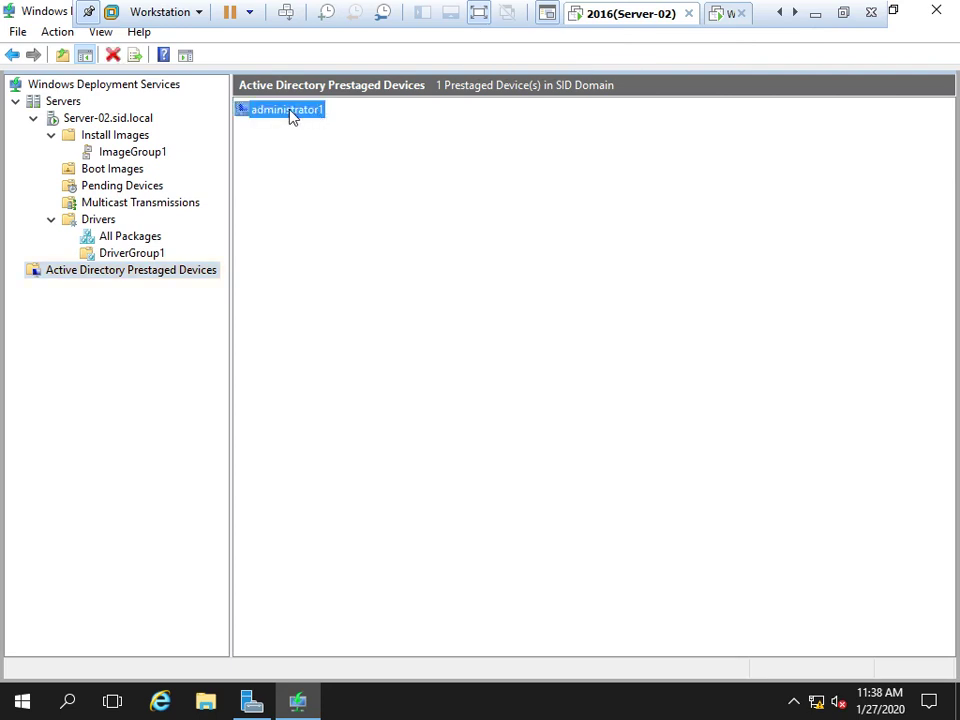
right_click(292, 117)
click(459, 394)
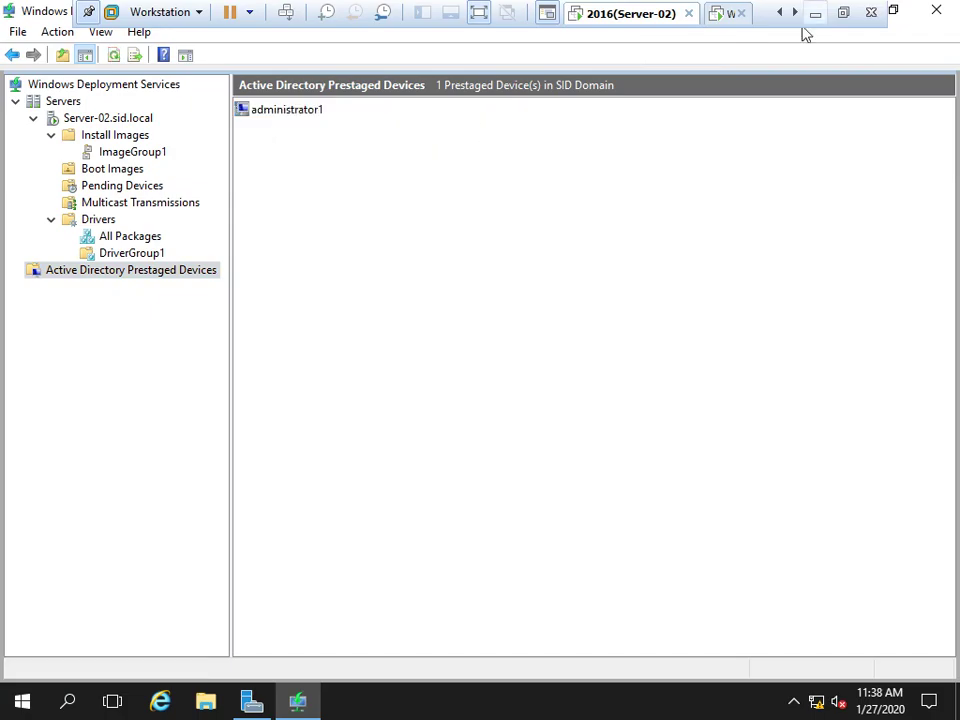
click(727, 13)
click(738, 107)
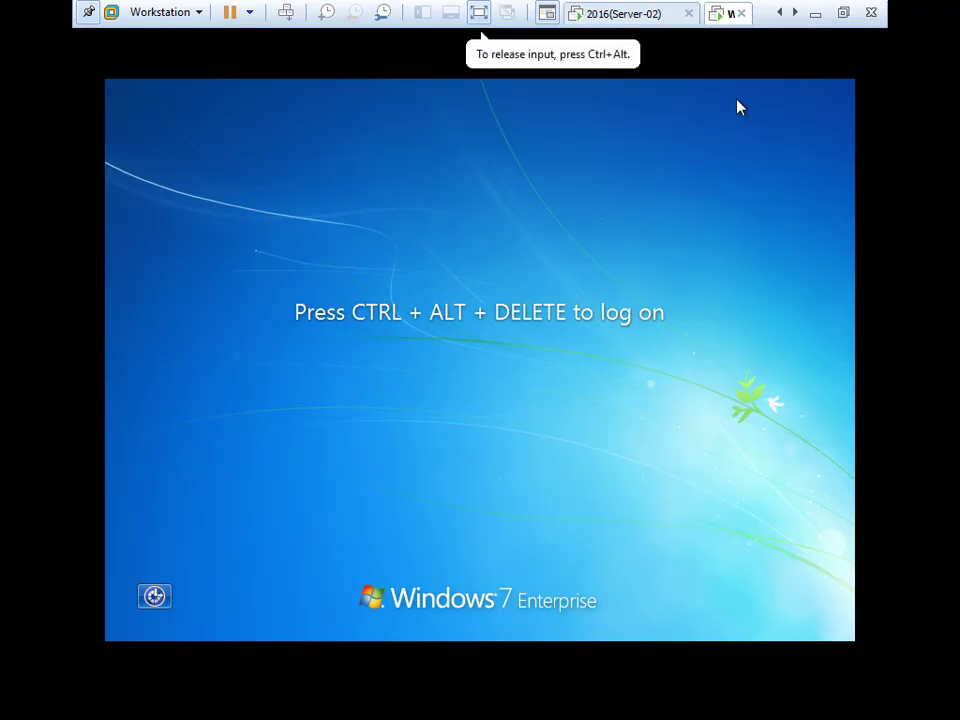
- Log the test client on as sid\administrator with the administrator password
key(ctrl+alt+Delete)
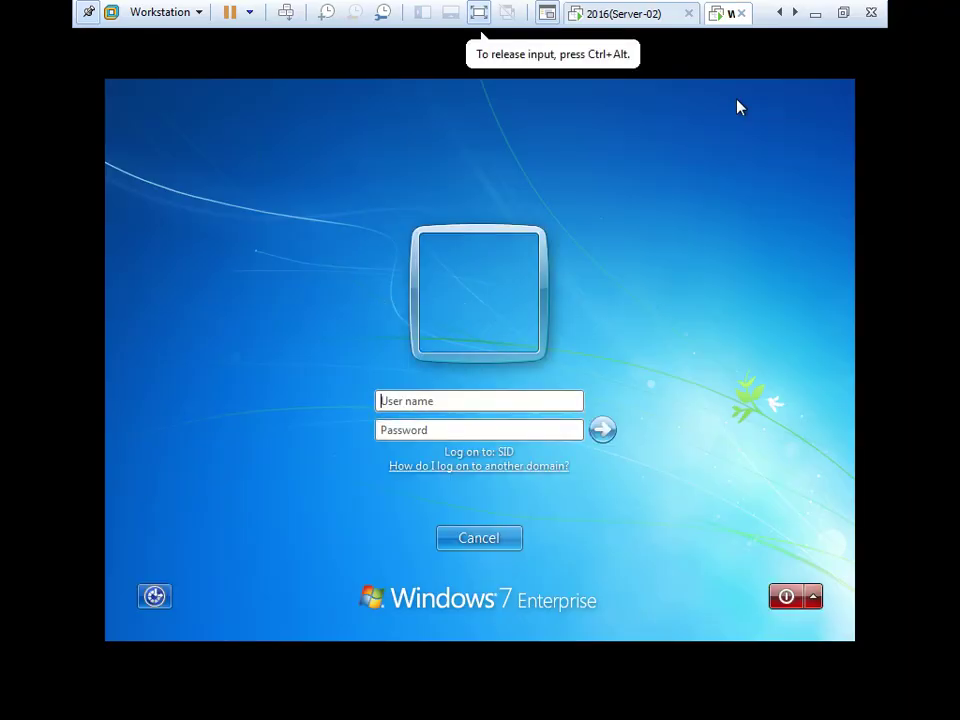
click(422, 403)
text(administrator)
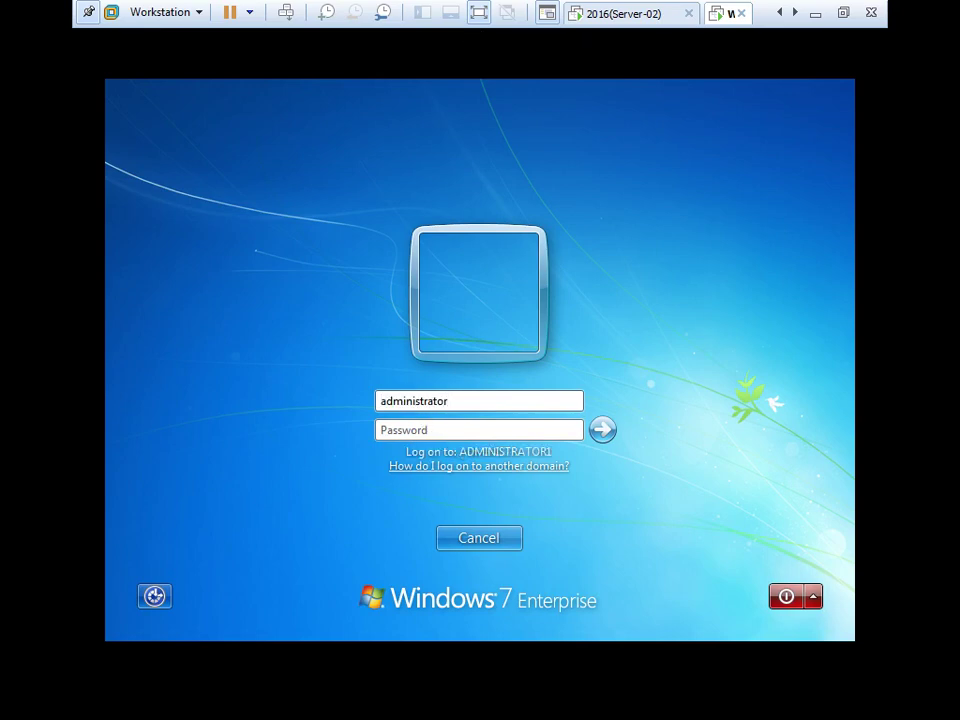
key(Left)
key(Left)
key(Left)
key(Left)
key(Left)
key(Left)
key(Left)
key(Left)
key(Left)
key(Left)
key(Left)
key(Left)
key(Left)
text(sid\)
key(Tab)
key(BackSpace)
key(BackSpace)
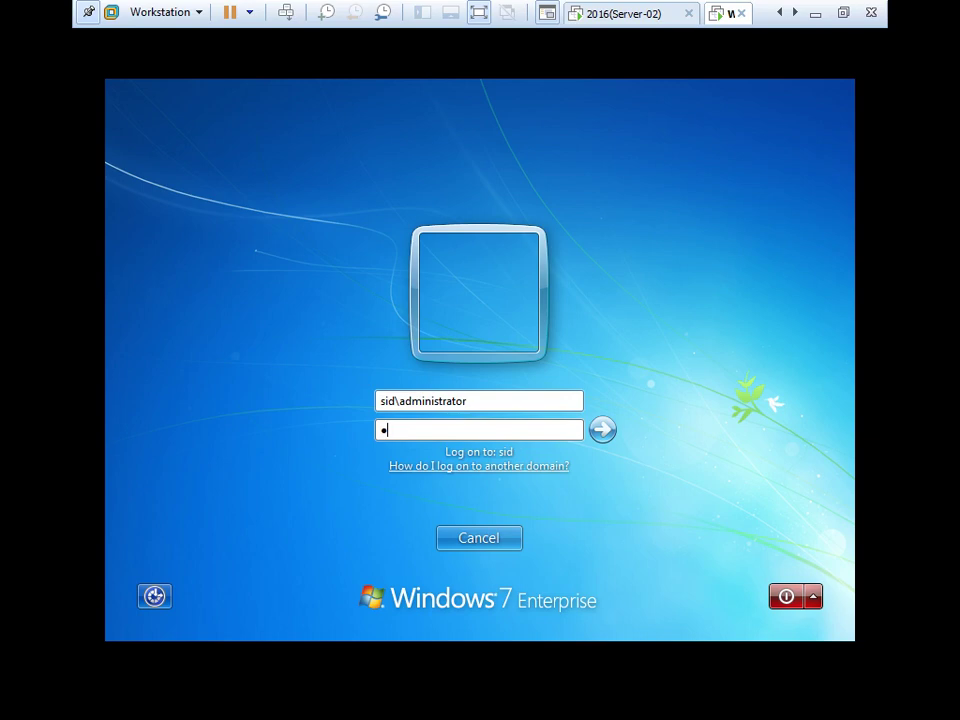
text(•••••••)
key(BackSpace)
key(BackSpace)
key(BackSpace)
key(BackSpace)
key(BackSpace)
key(BackSpace)
key(BackSpace)
text(•••••••)
key(Return)
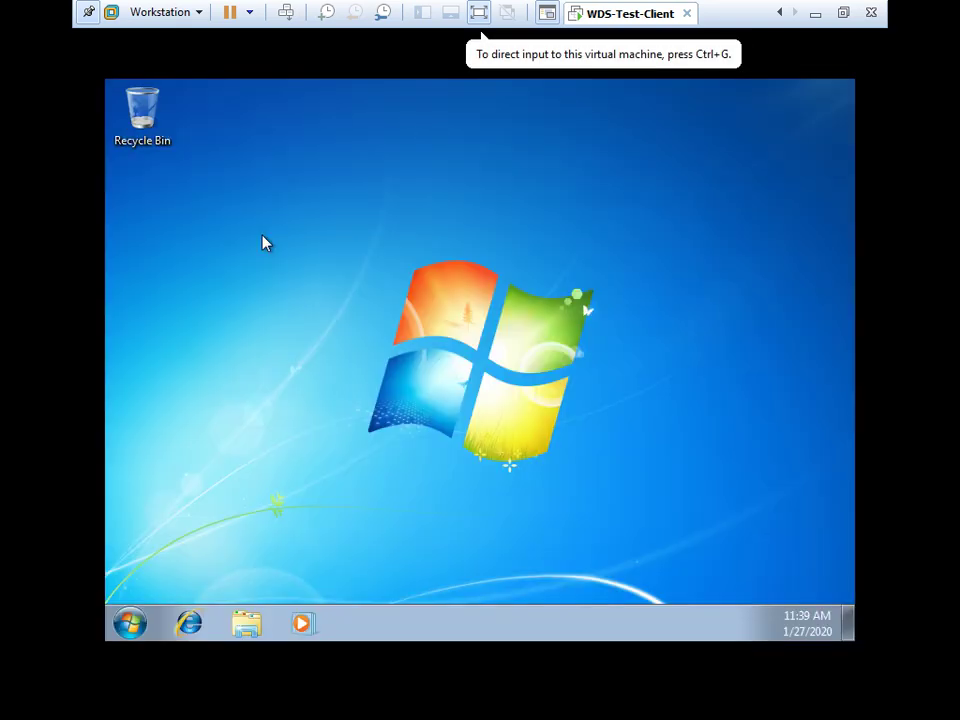
- Check the test client's sid.local join in System properties, then return to Server-02's prestaged devices
click(265, 243)
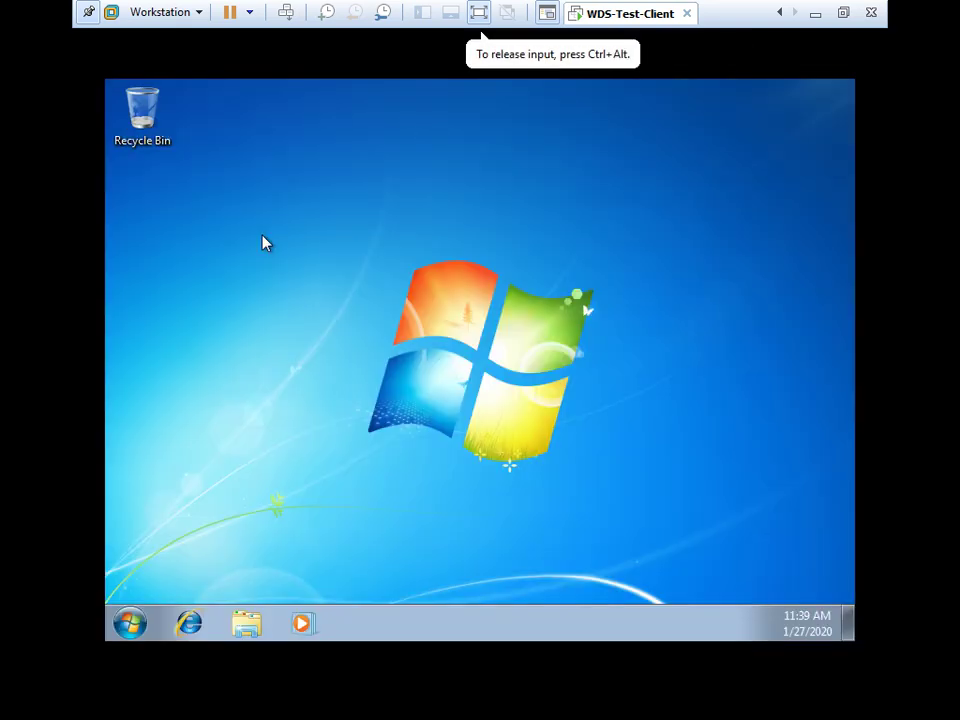
click(127, 623)
right_click(380, 381)
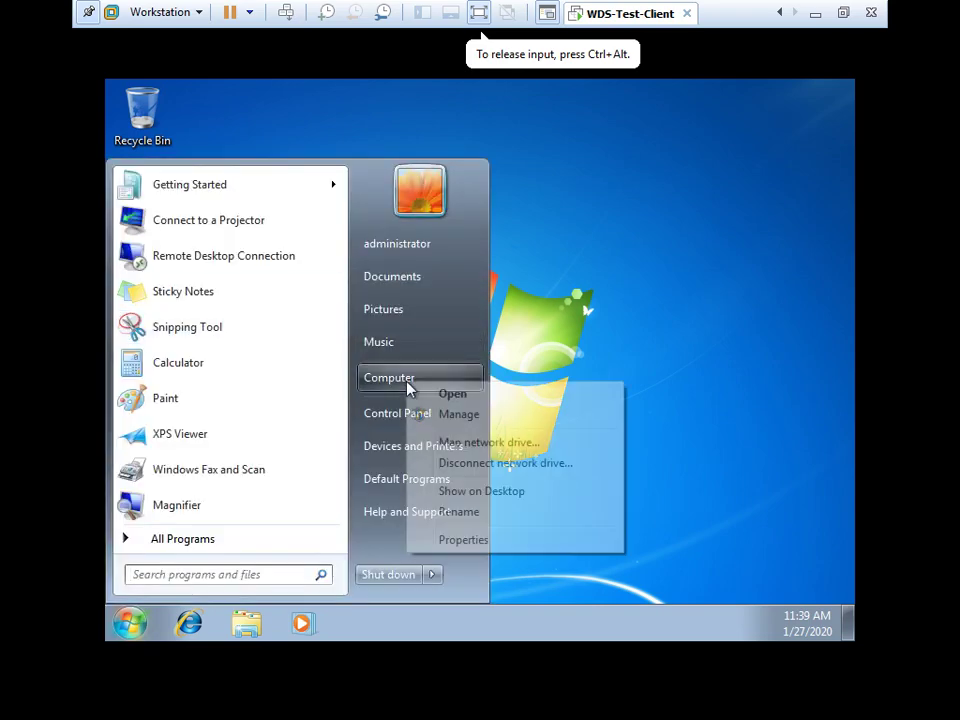
click(479, 547)
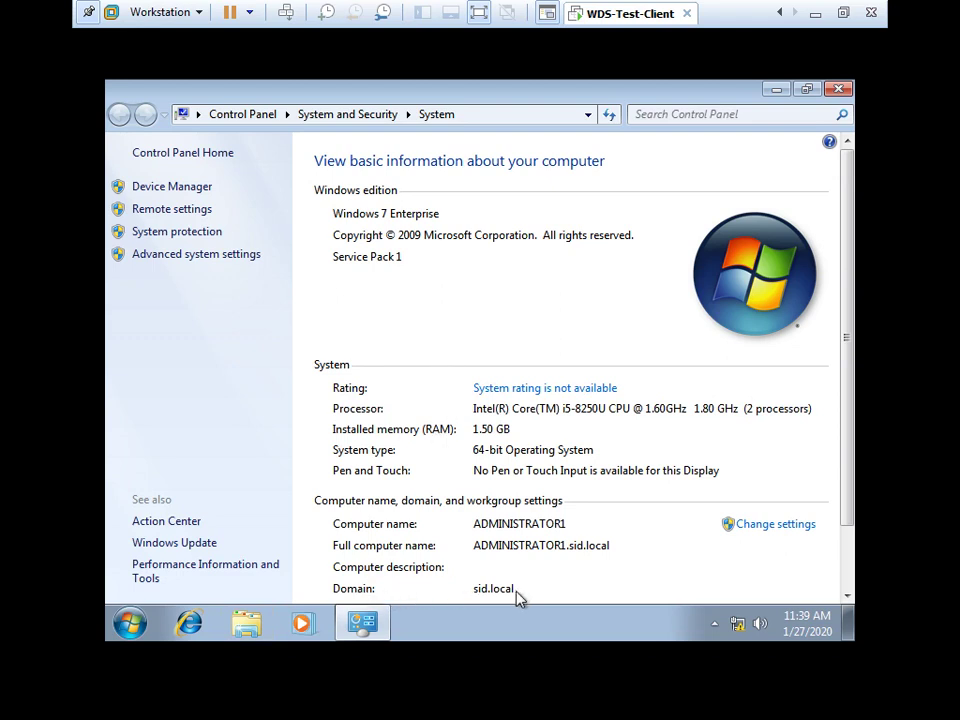
drag(844, 446, 844, 538)
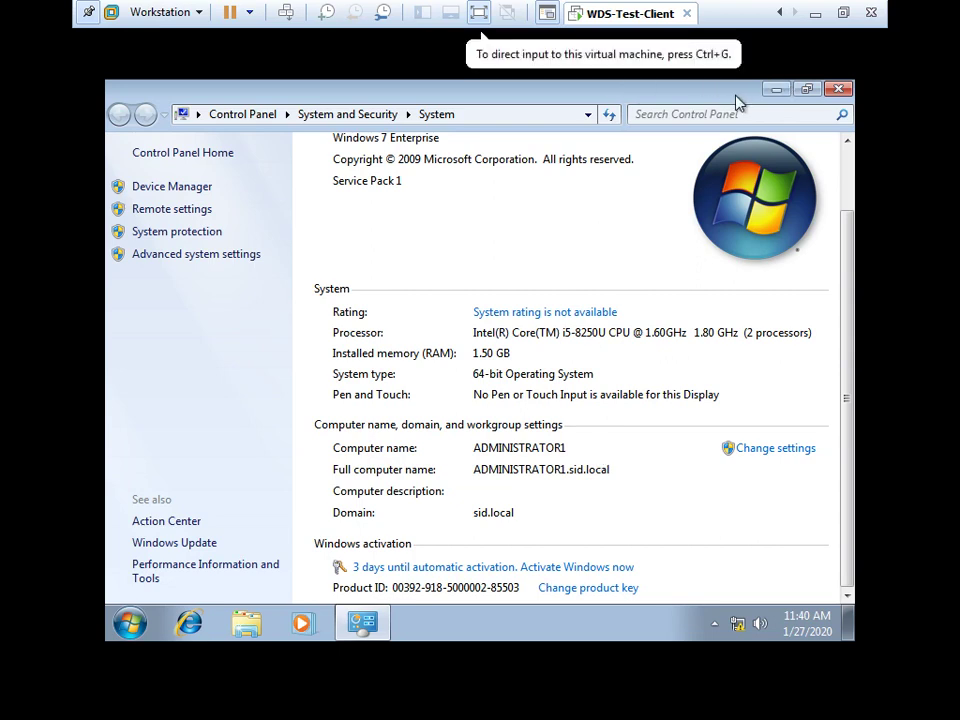
key(ctrl+shift+Tab)
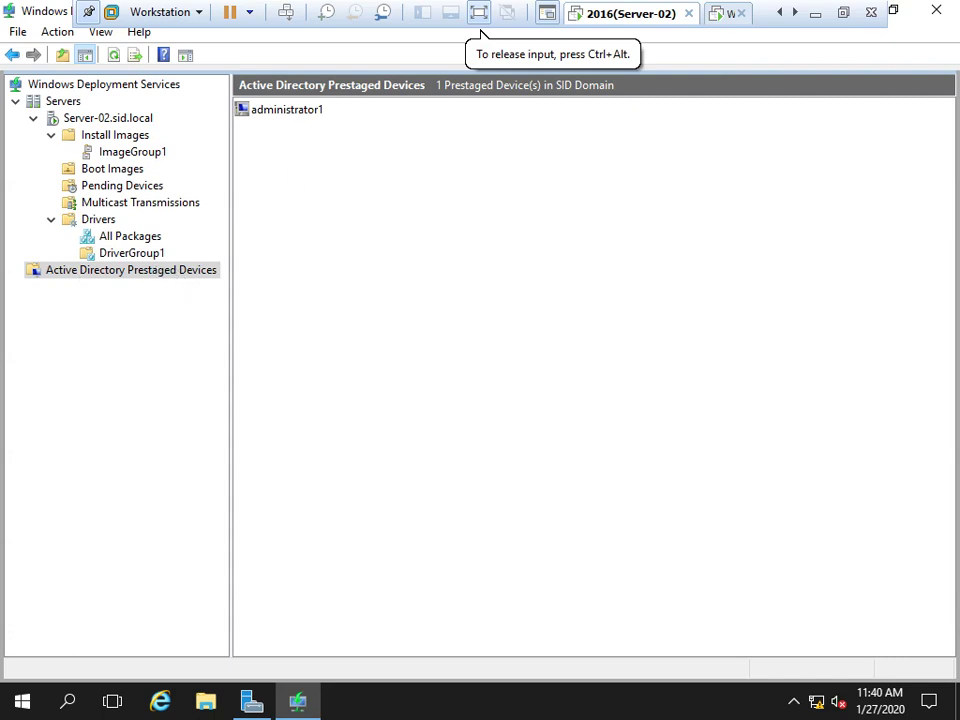
- Sign in to Server-01 with the administrator password and close the DHCP console
key(ctrl+shift+Tab)
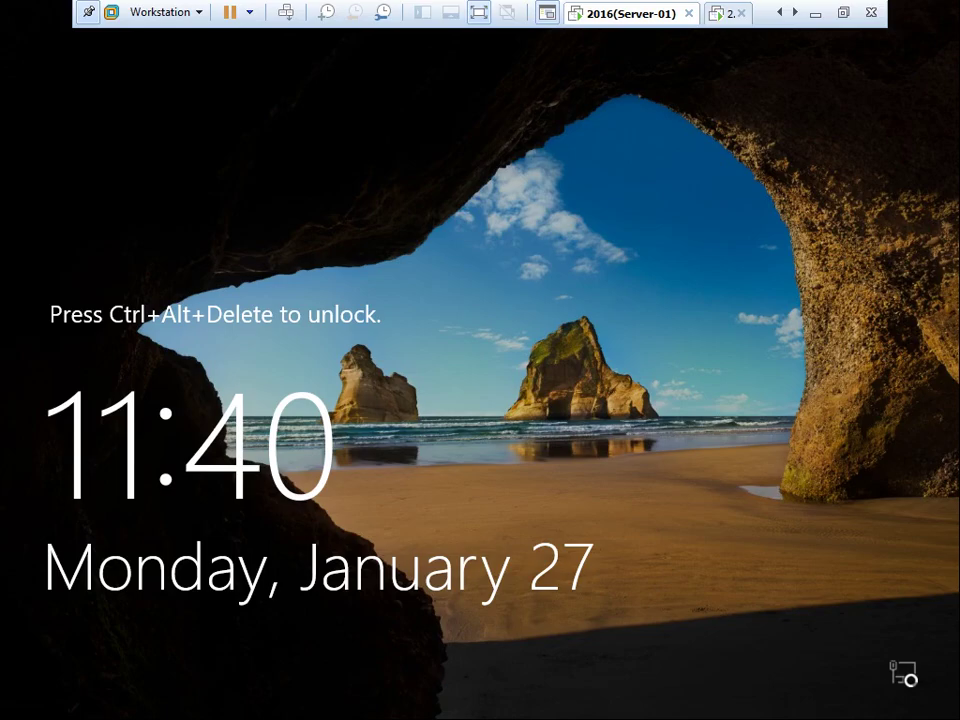
key(ctrl+alt+Insert)
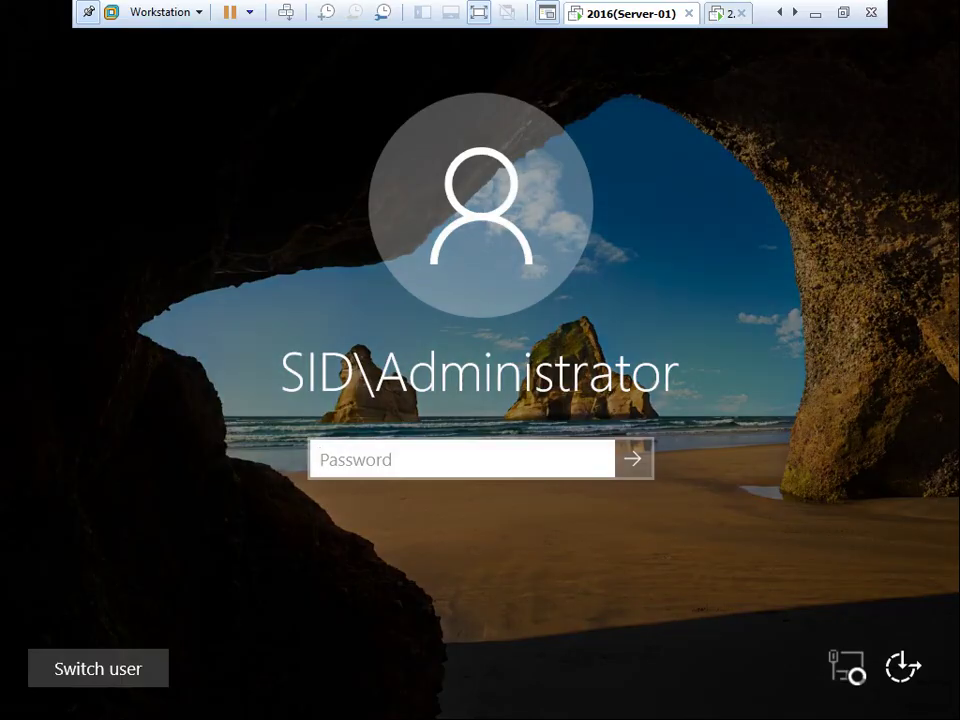
text(•••••)
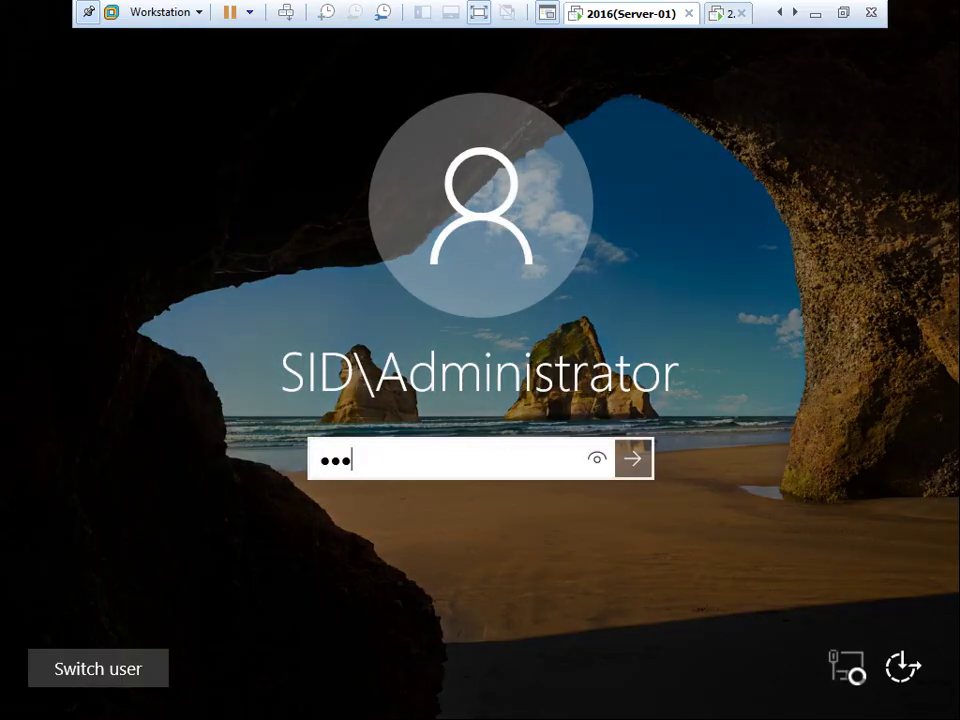
key(Return)
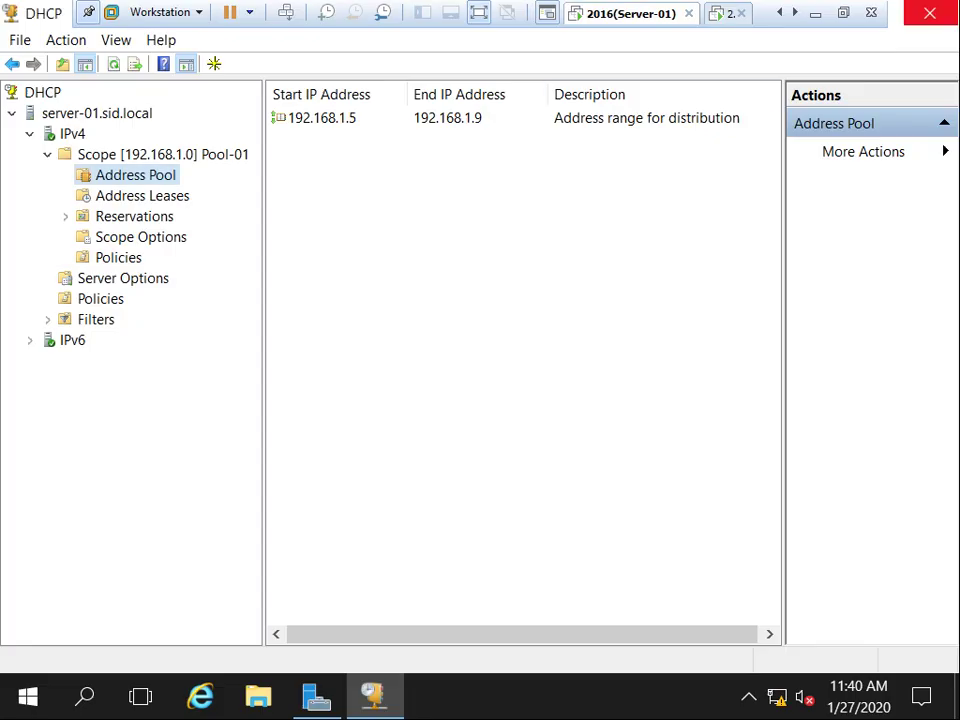
click(930, 13)
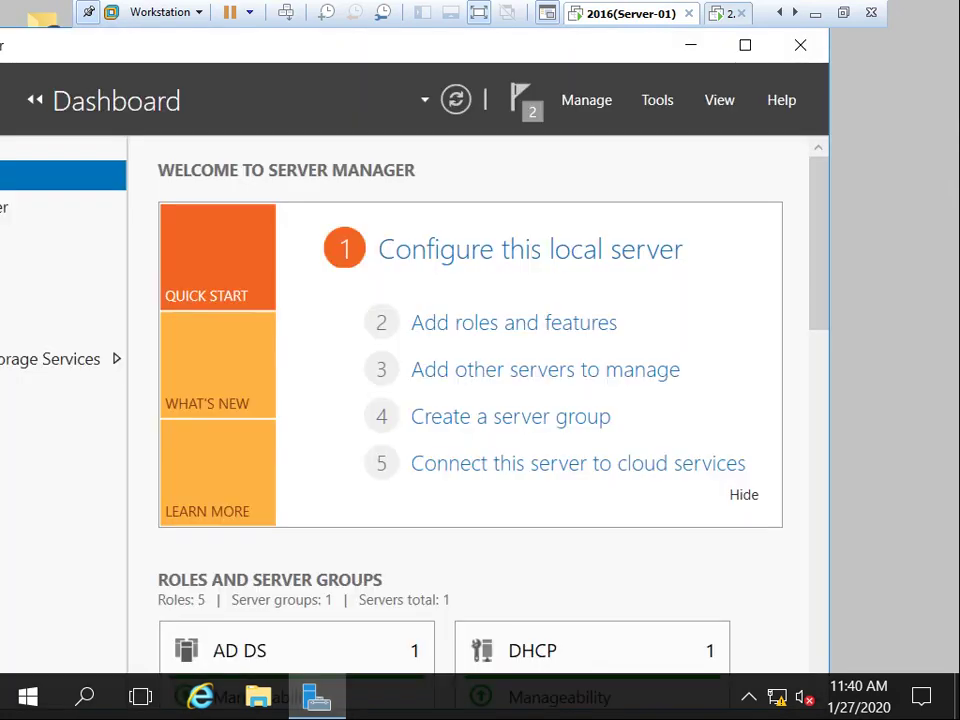
- Review administrator1, DESKTOP-7LS76LK, SERVER-02, SERVER-03, Cluster-01, Cluster-02 and FS-01 in sid.local's Computers container
click(657, 100)
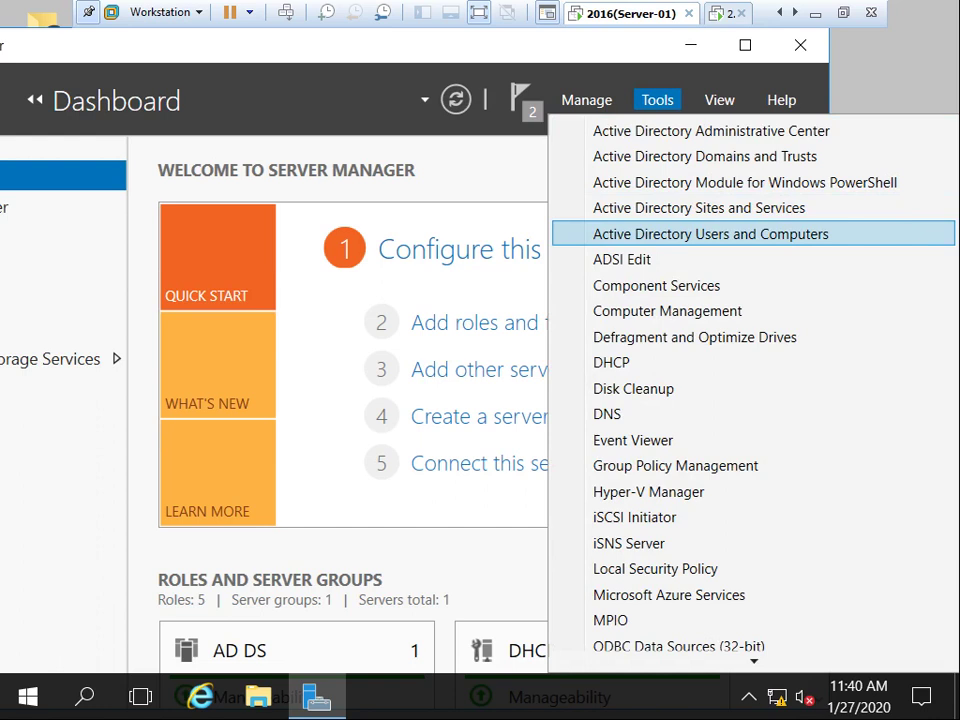
click(710, 233)
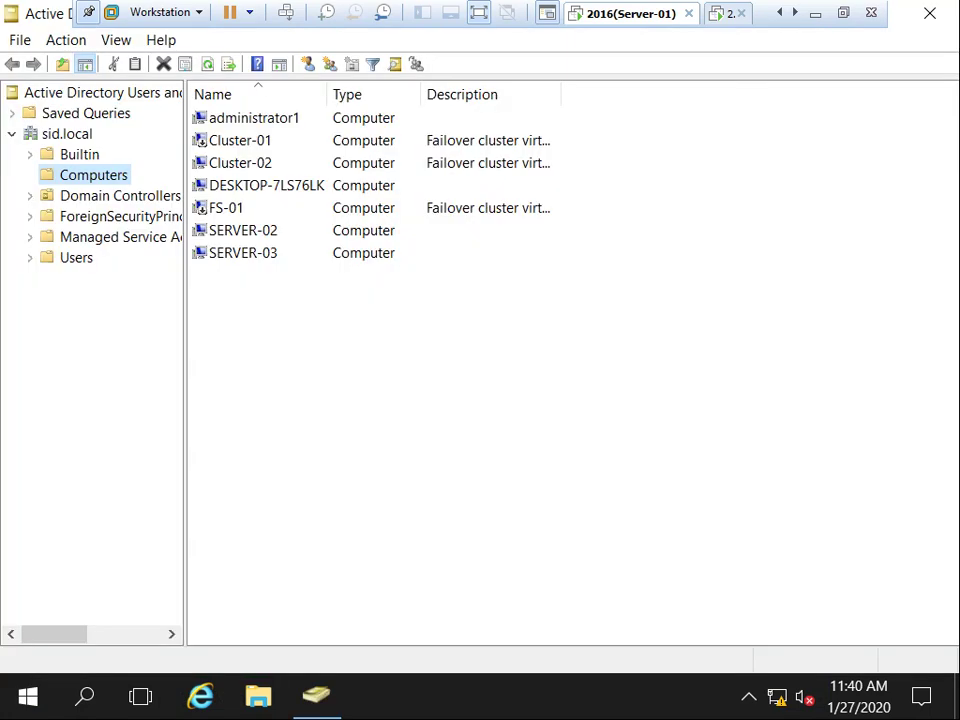
click(254, 118)
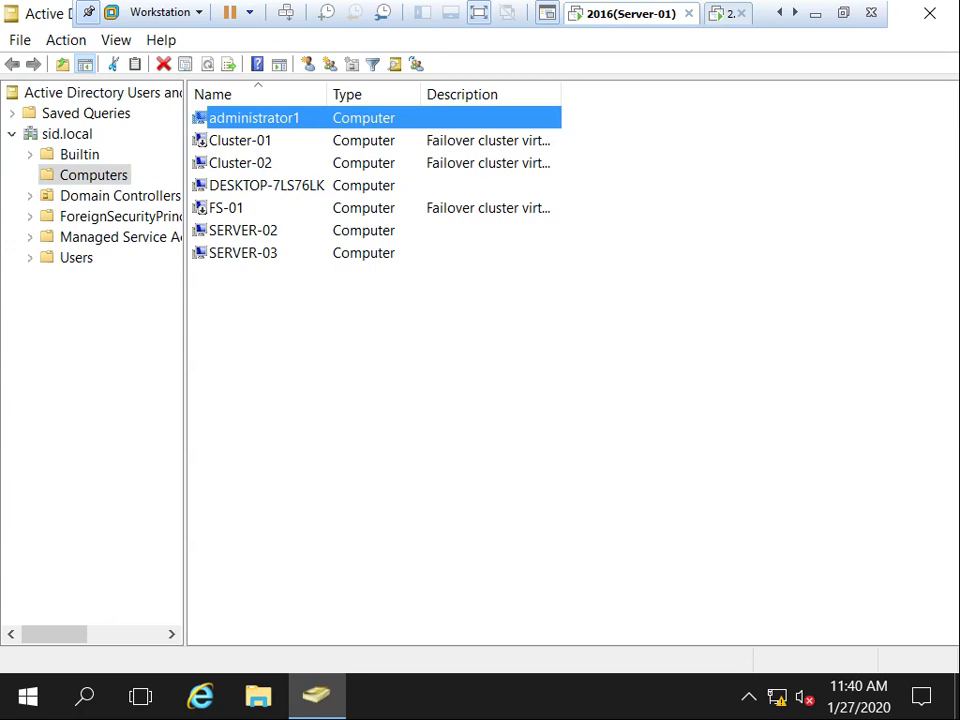
click(266, 185)
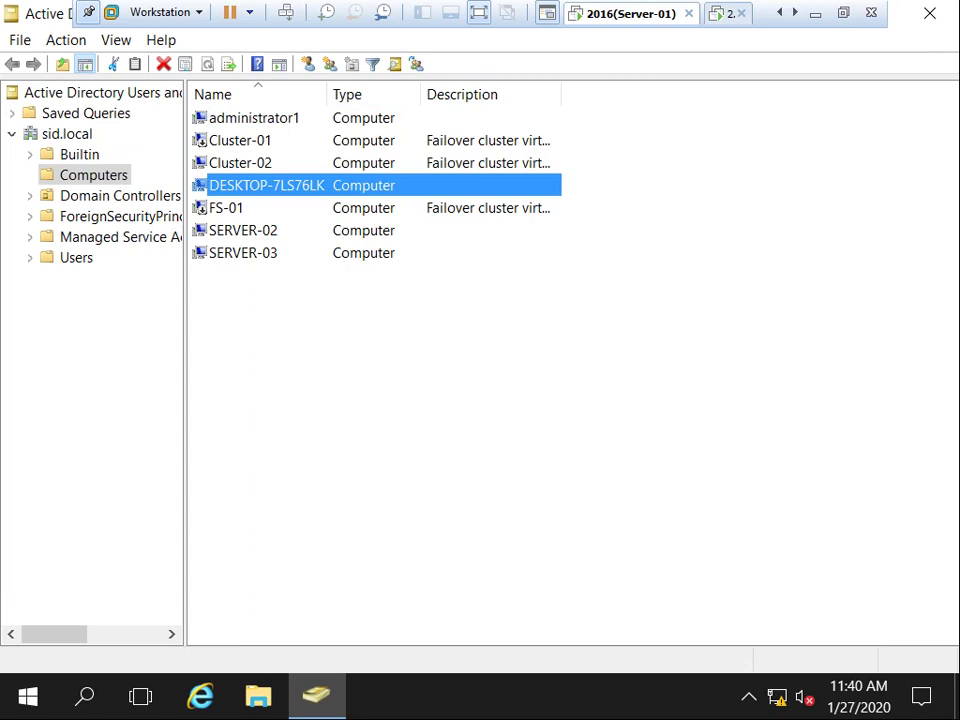
click(243, 230)
click(243, 253)
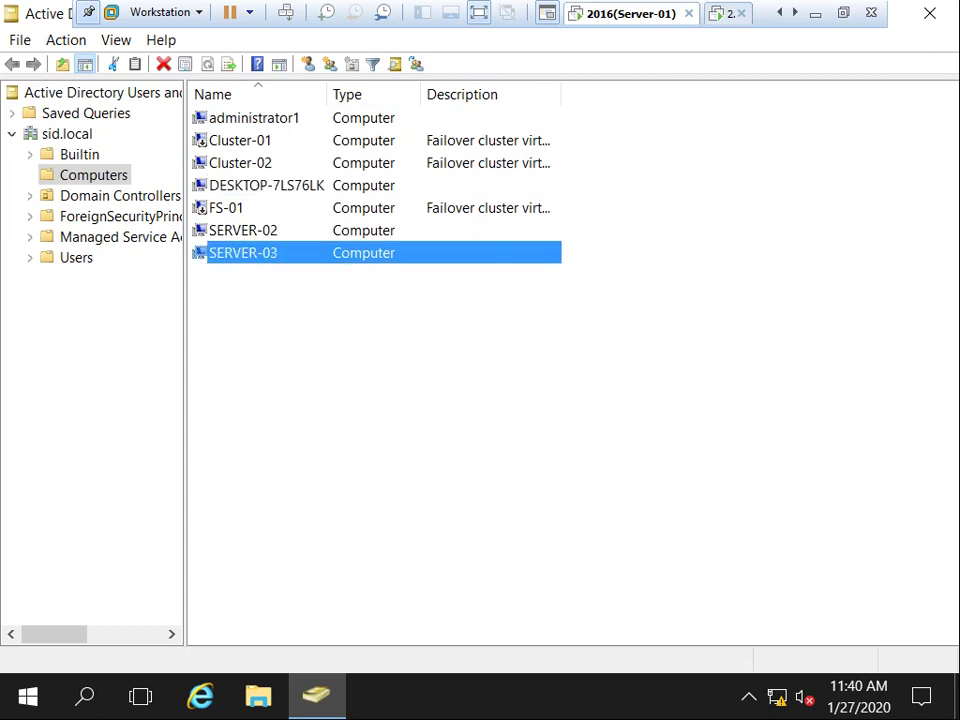
click(240, 140)
click(240, 163)
click(226, 208)
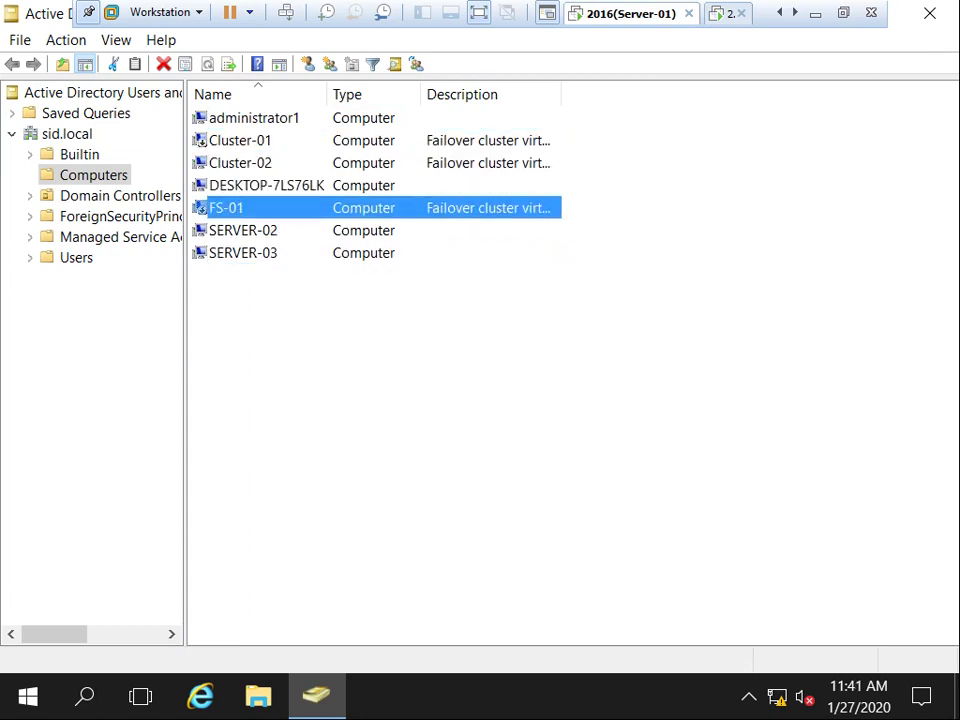
click(240, 140)
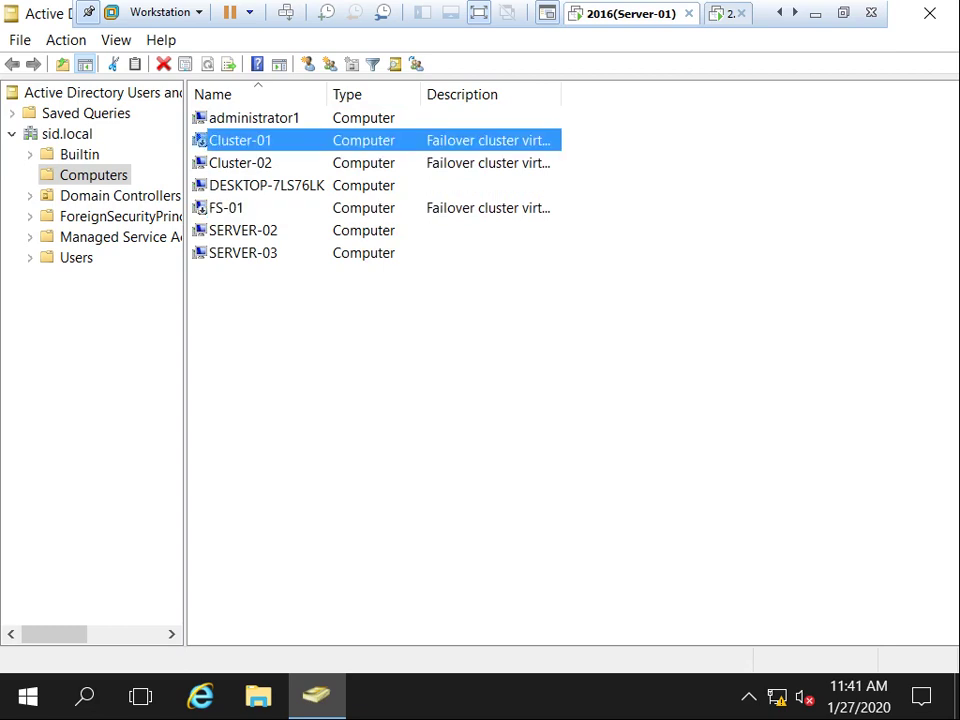
- Delete the Cluster-01 and Cluster-02 computer accounts from sid.local
right_click(248, 144)
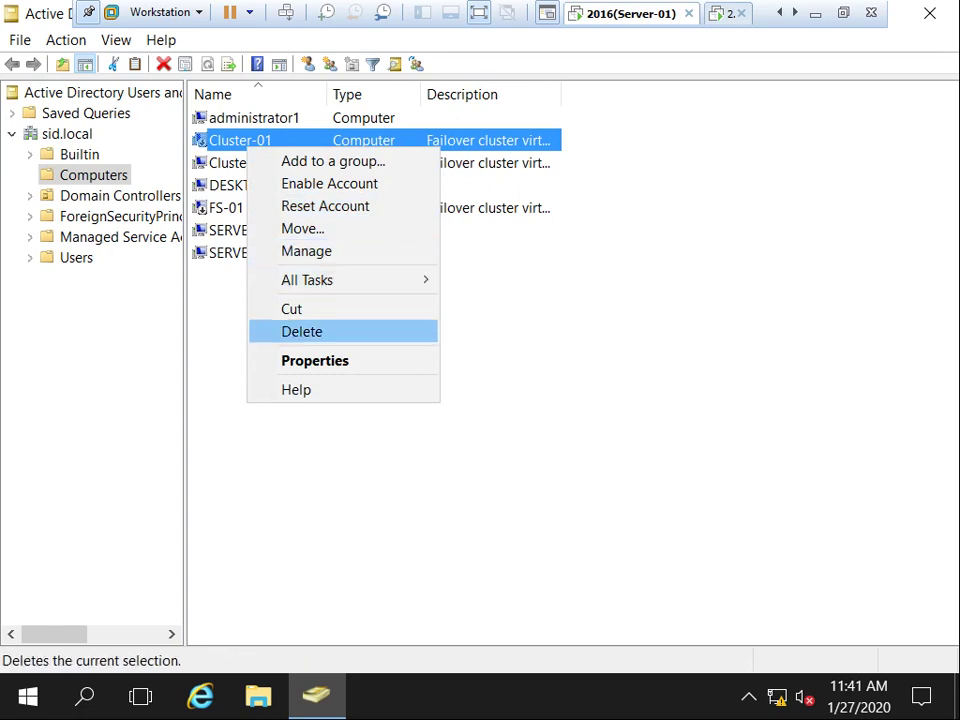
key(Return)
key(Return)
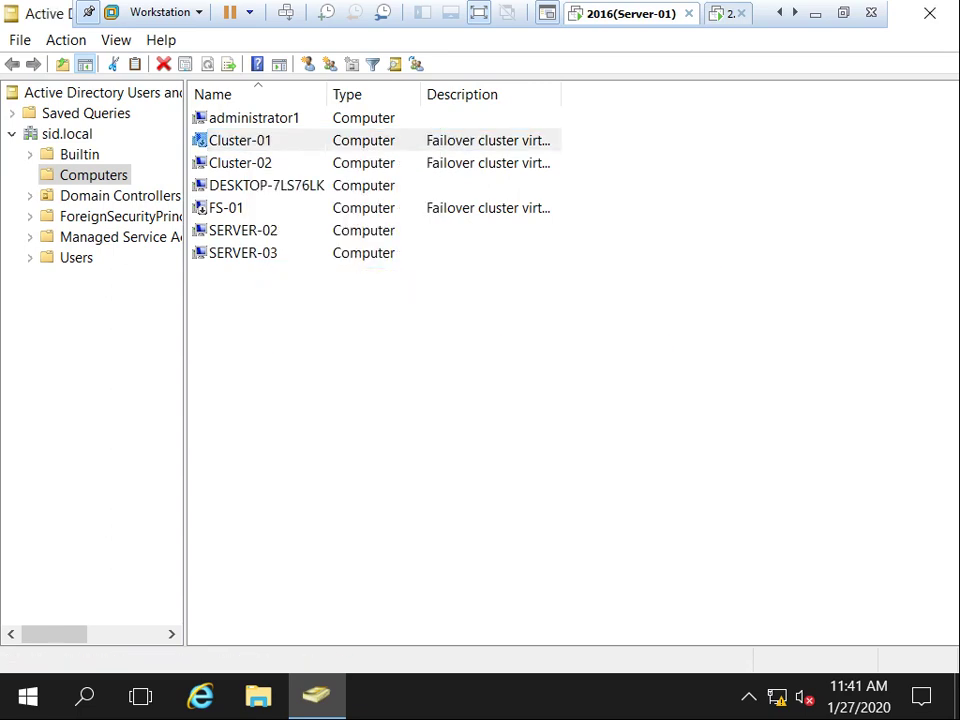
click(240, 140)
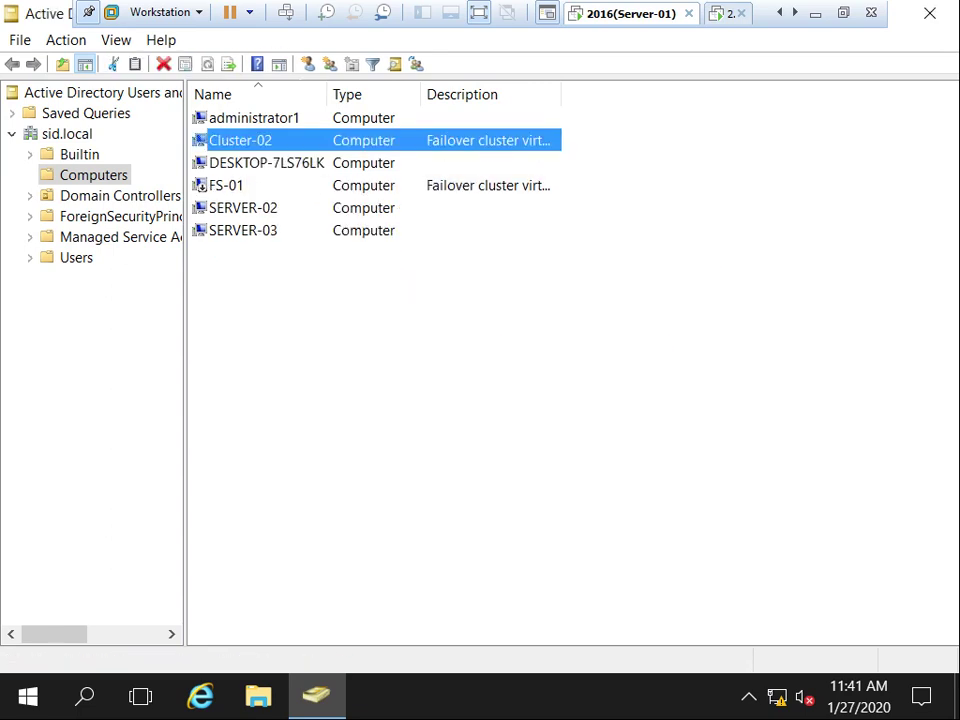
right_click(219, 141)
key(Return)
key(Tab)
key(Return)
key(Return)
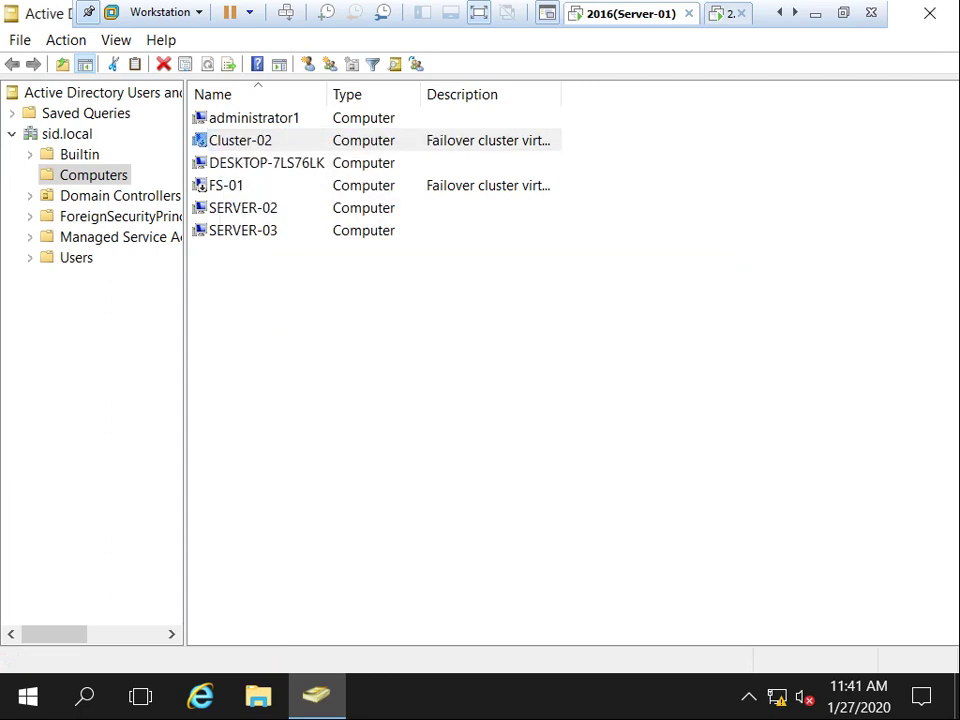
key(shift+F10)
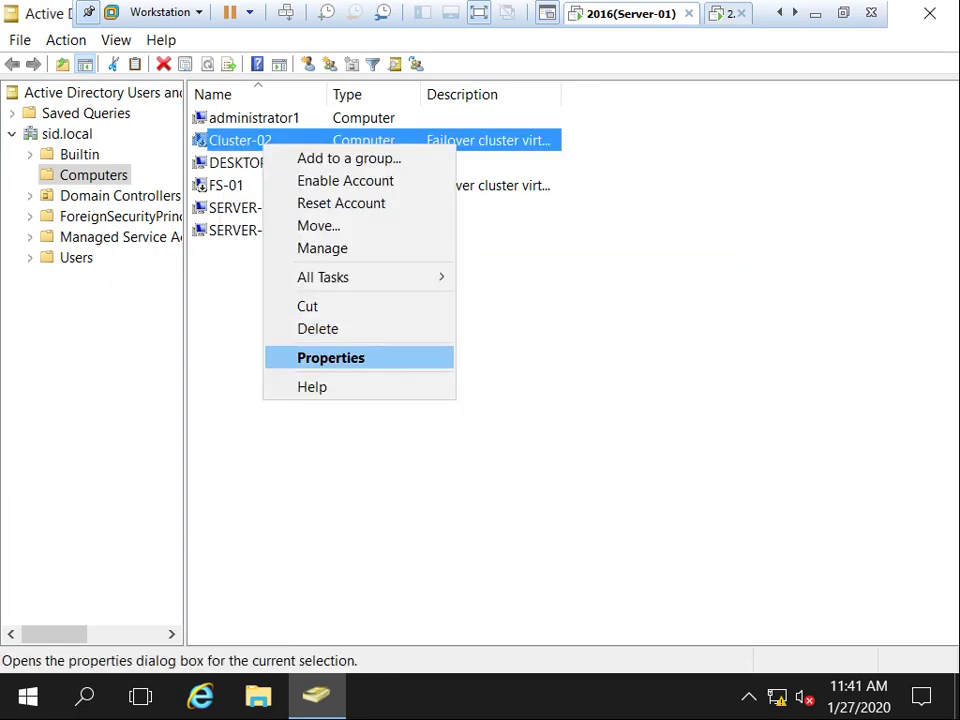
key(Up)
key(Return)
key(Tab)
key(Return)
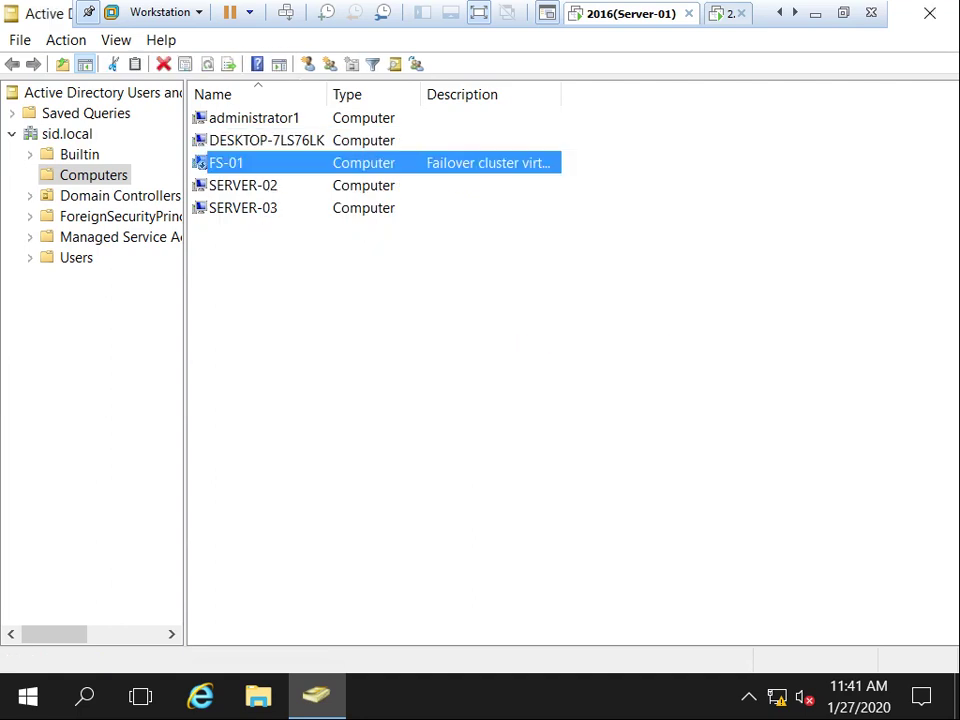
- Delete the FS-01 computer account and widen the Name column
key(shift+F10)
key(Down)
key(Down)
key(Down)
key(Down)
key(Down)
key(Down)
key(Down)
key(Down)
key(Return)
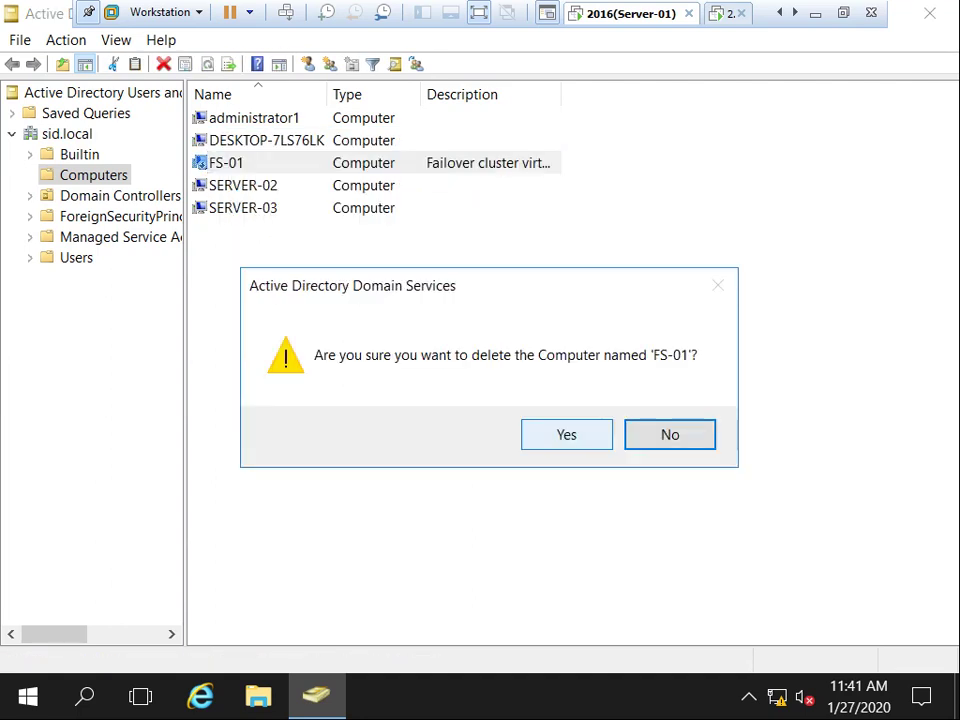
key(Tab)
key(Return)
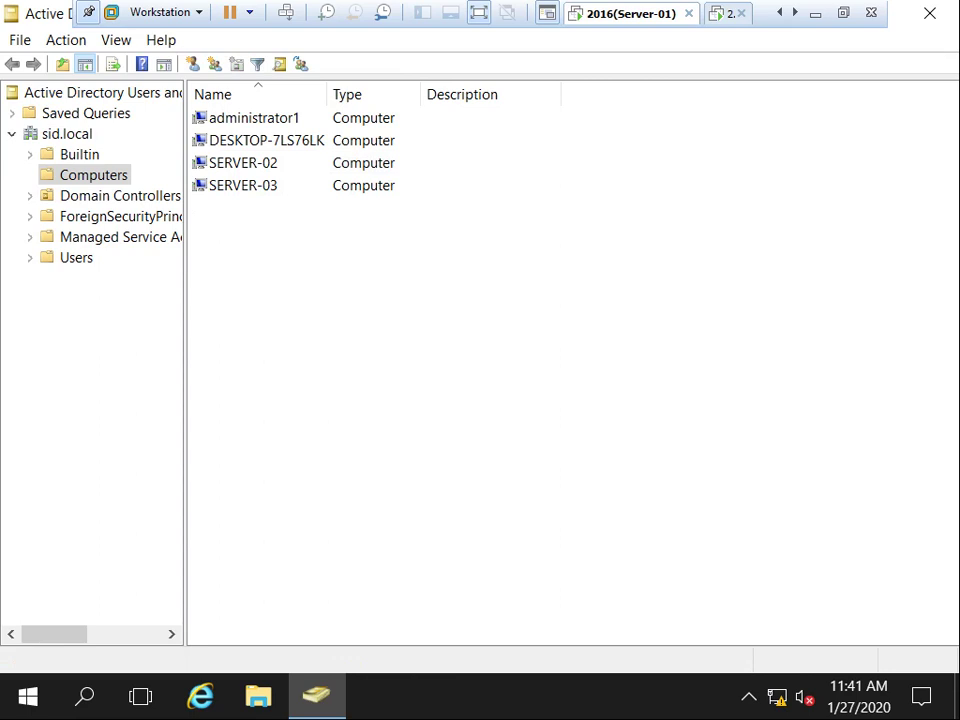
drag(327, 94, 343, 94)
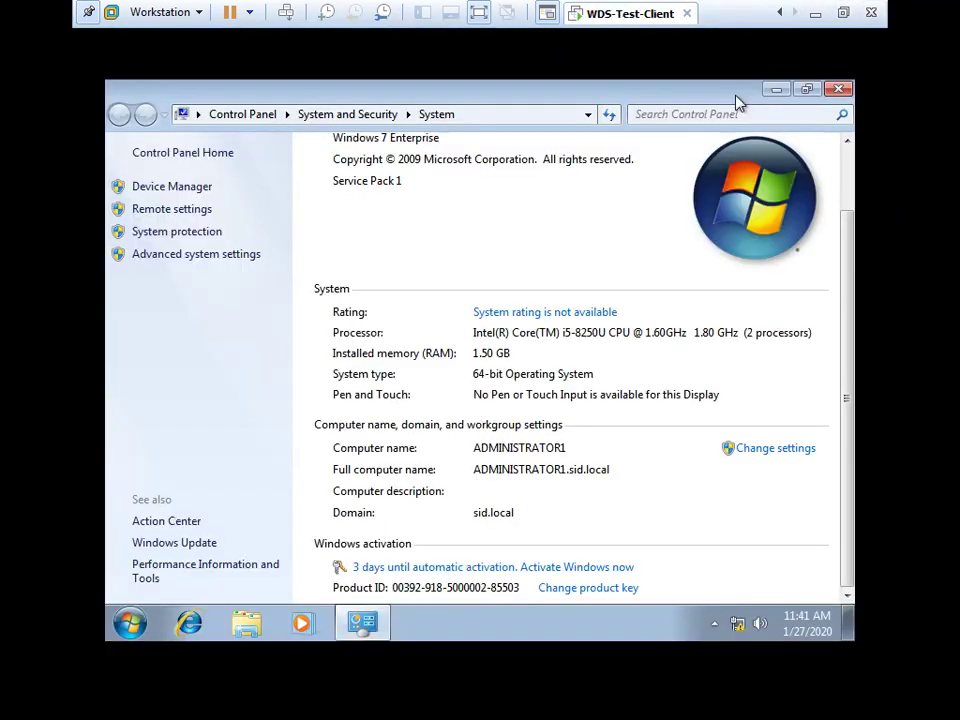
- On the test client, close the System window and bring up desktop Personalization
click(738, 103)
click(838, 89)
right_click(447, 233)
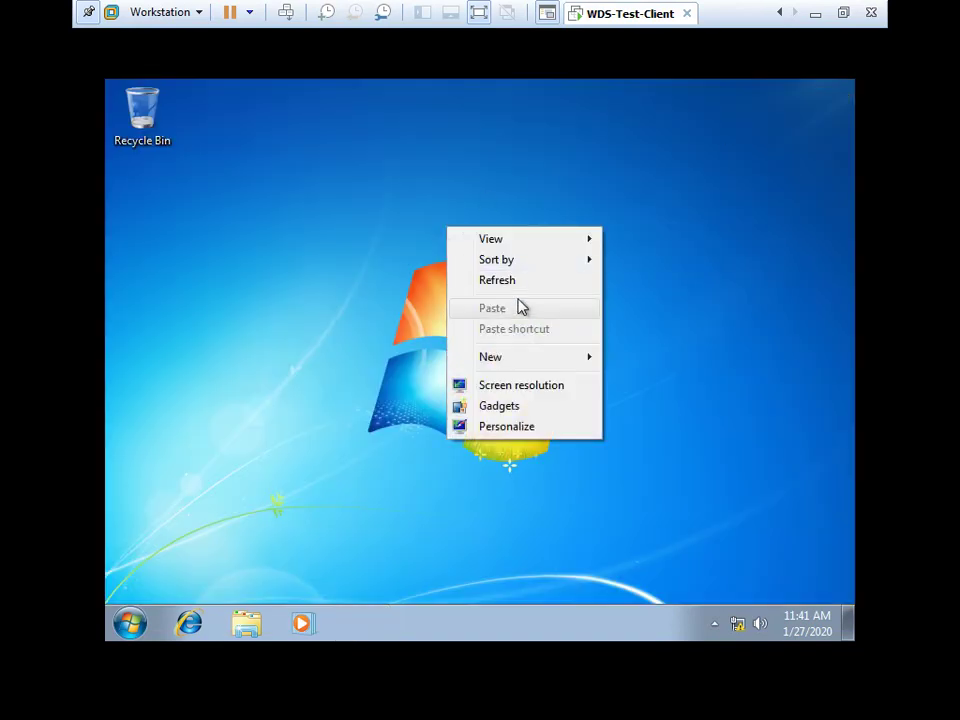
click(548, 428)
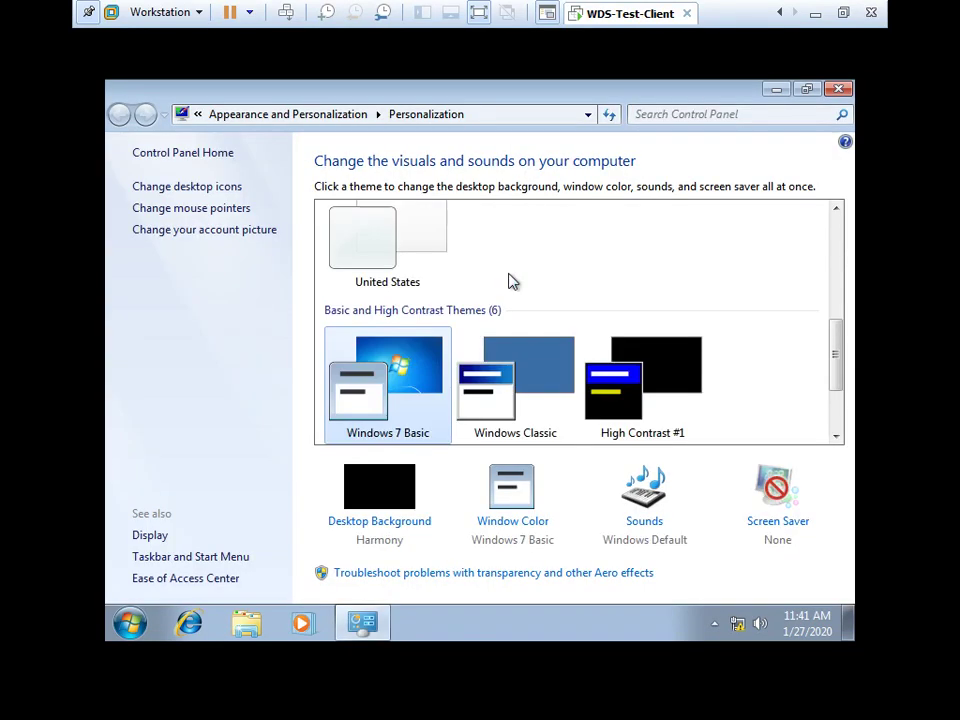
- Enable the Computer, user's files, Network and Control Panel desktop icons, then refresh the desktop
click(178, 188)
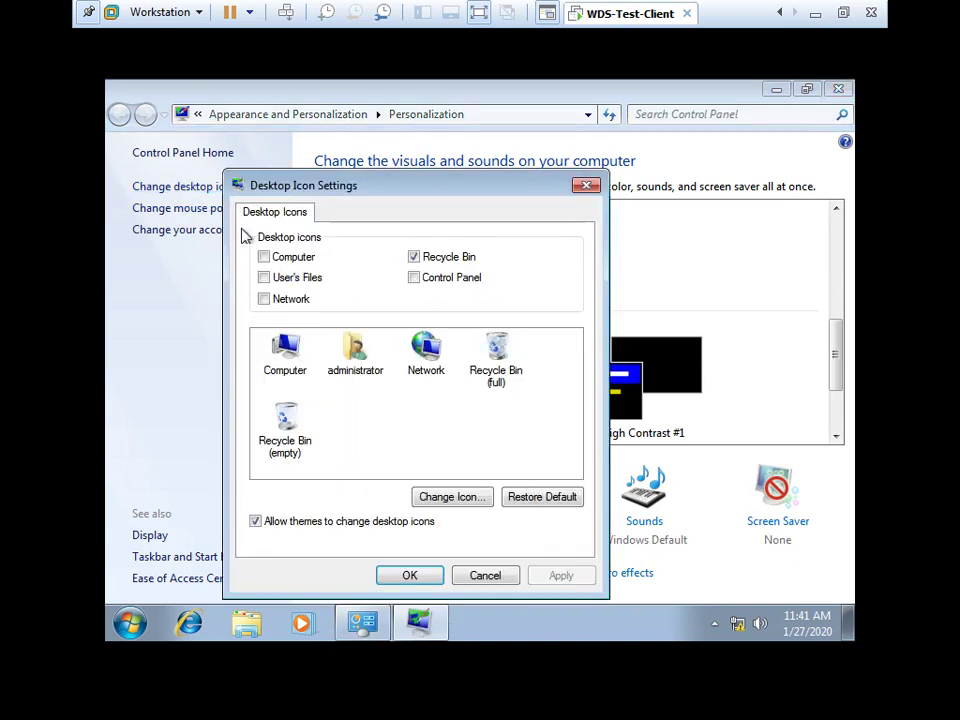
click(272, 258)
click(276, 279)
click(277, 300)
click(425, 279)
click(412, 578)
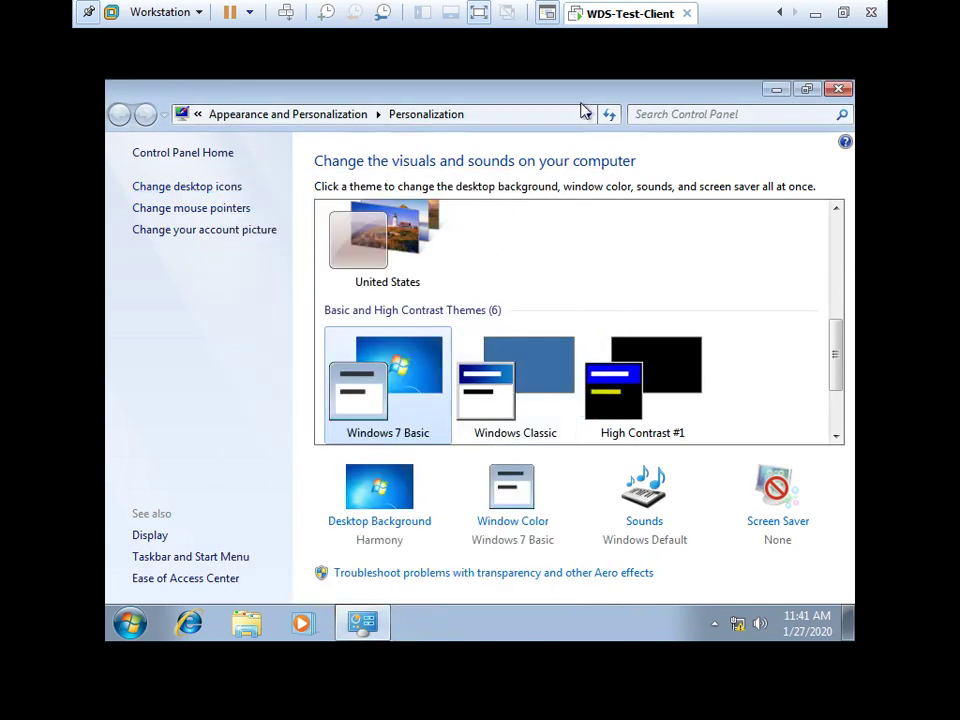
key(alt+F4)
right_click(384, 221)
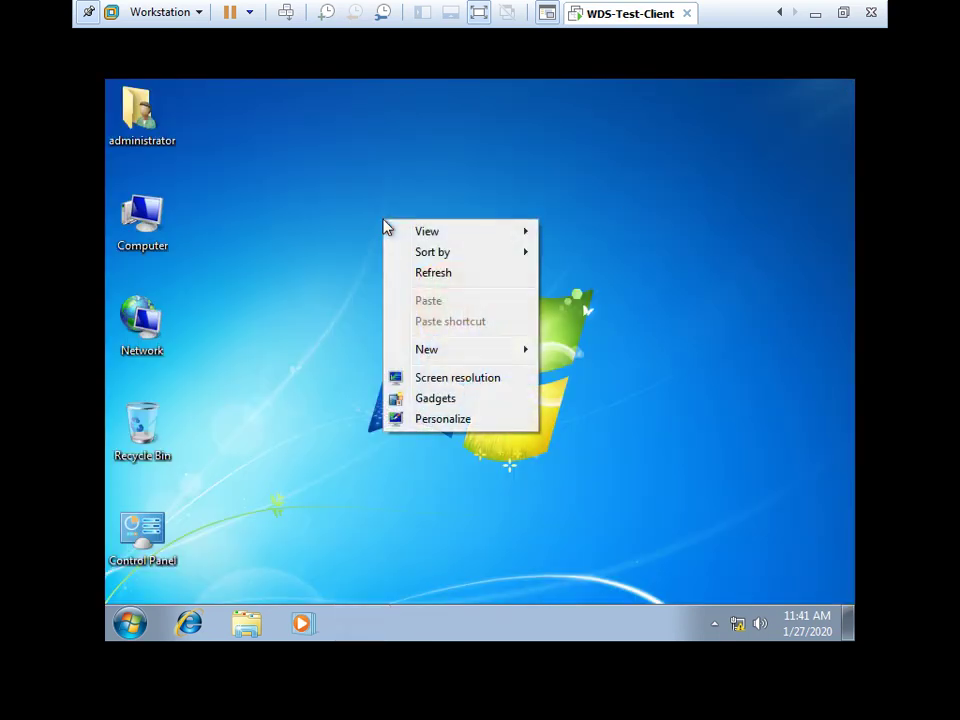
click(440, 272)
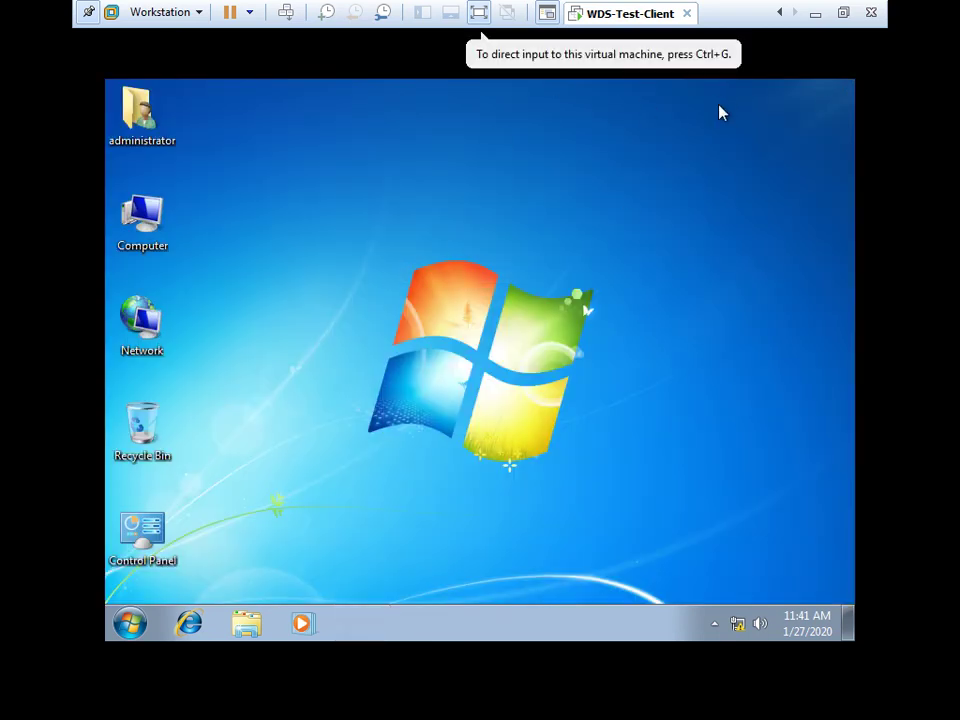
- Return to Server-01, leave full-screen mode, and bring back the Topic Covered notes
key(ctrl+Tab)
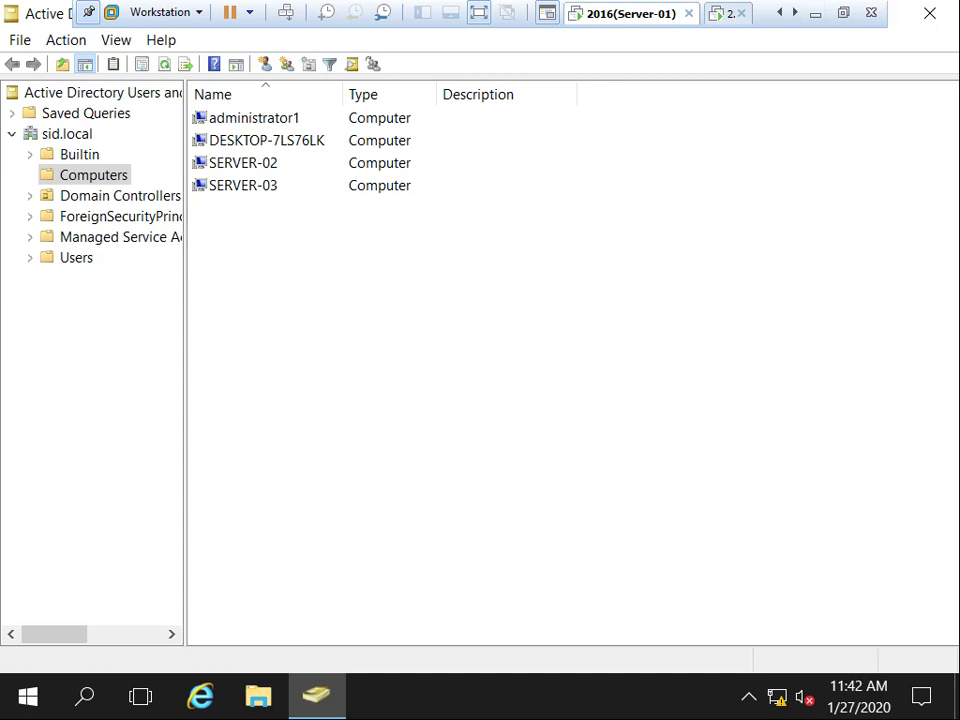
click(843, 13)
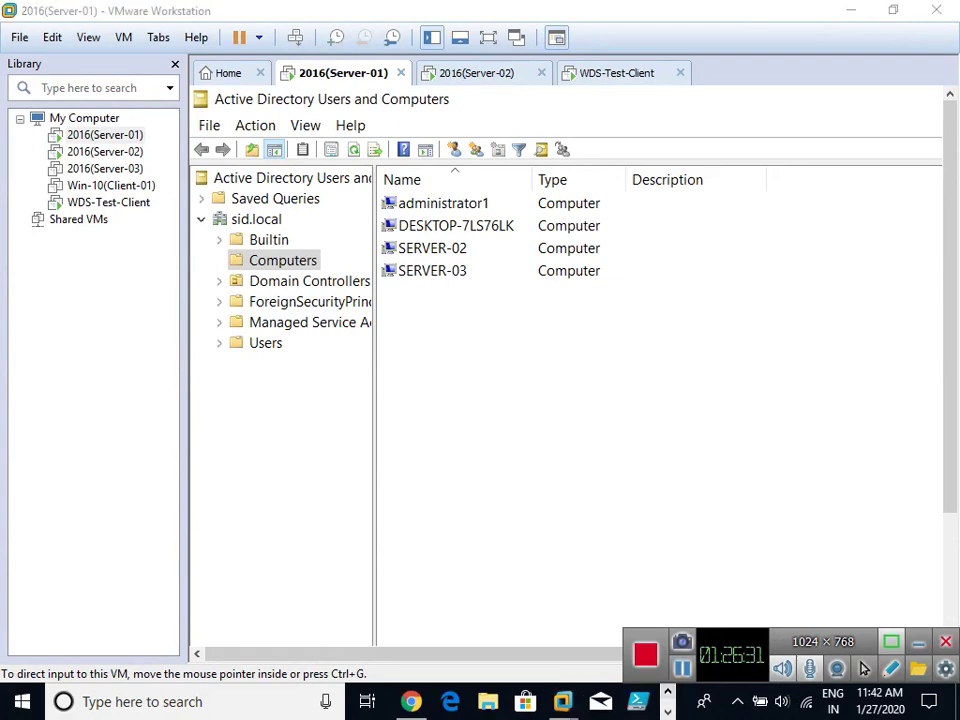
click(667, 712)
- Highlight each covered topic line in the Topic Covered notes, including images and virtual machines
click(635, 701)
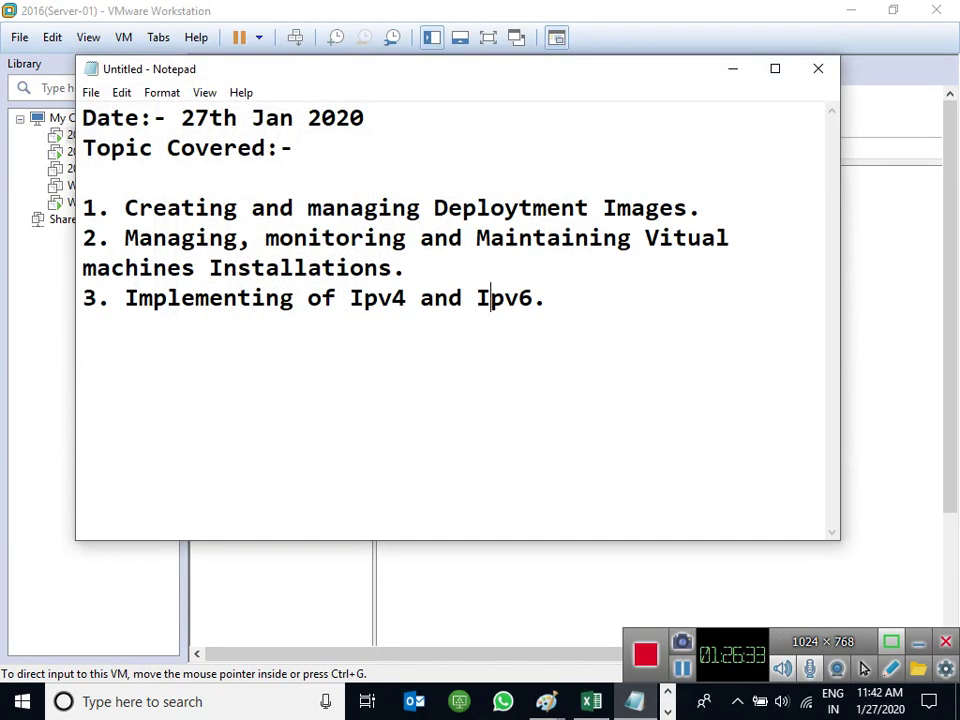
drag(124, 208, 688, 208)
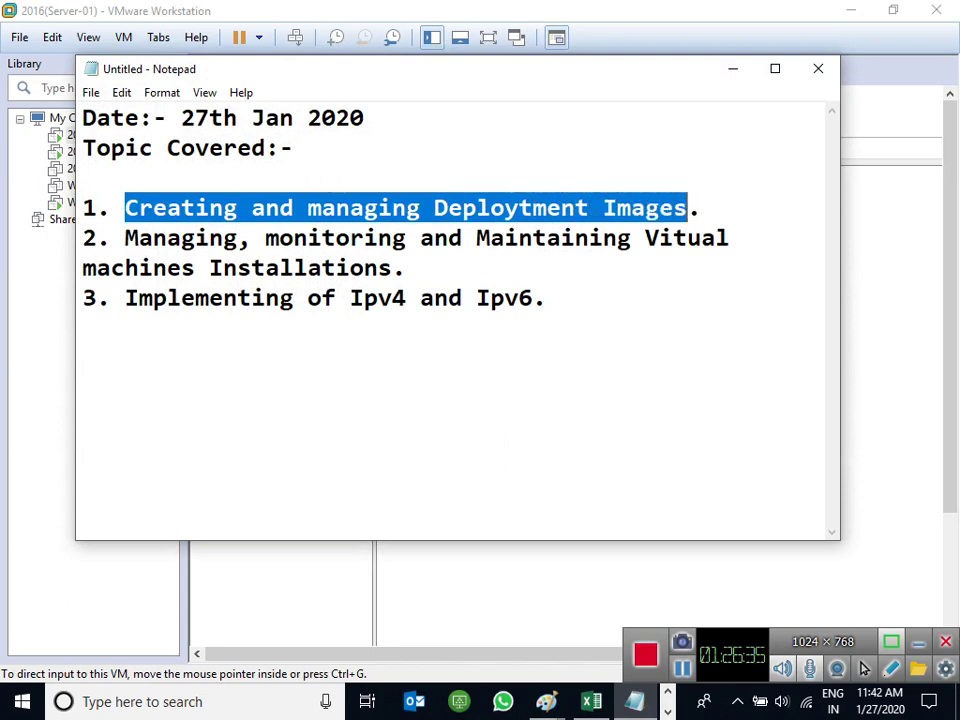
drag(124, 298, 546, 298)
drag(166, 238, 405, 268)
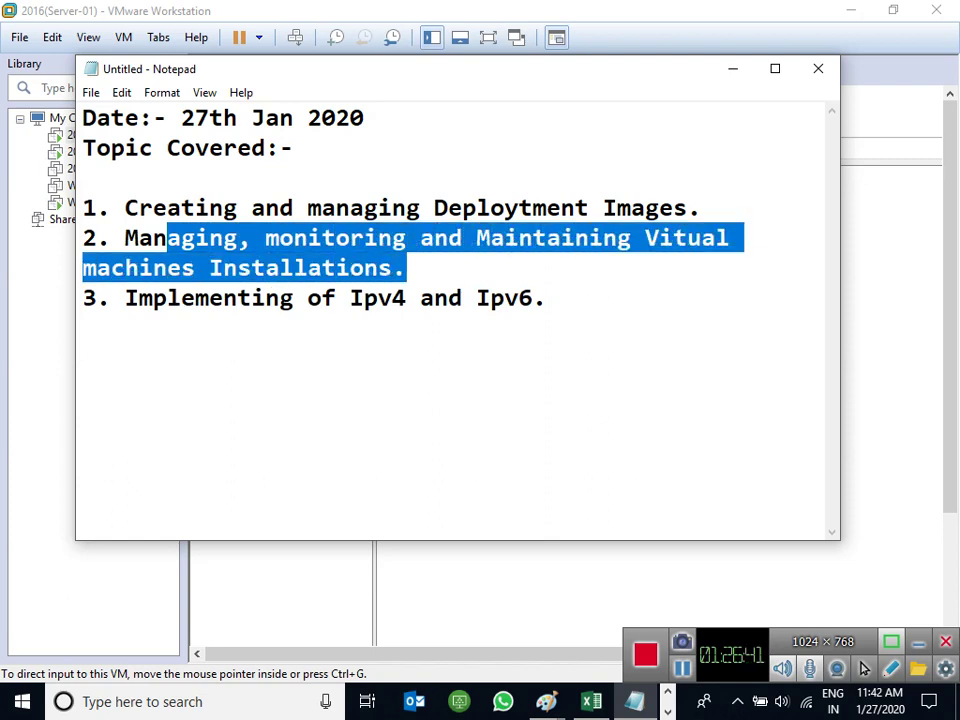
click(462, 298)
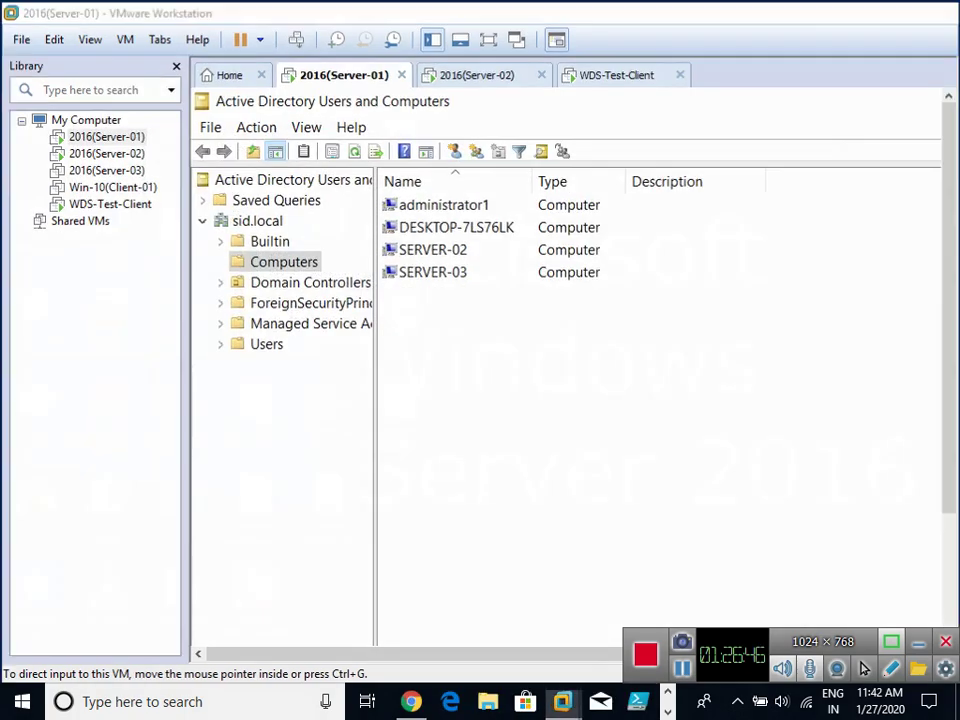
- Show the desktop and launch mspaint from the Run prompt for a blank canvas
key(super+d)
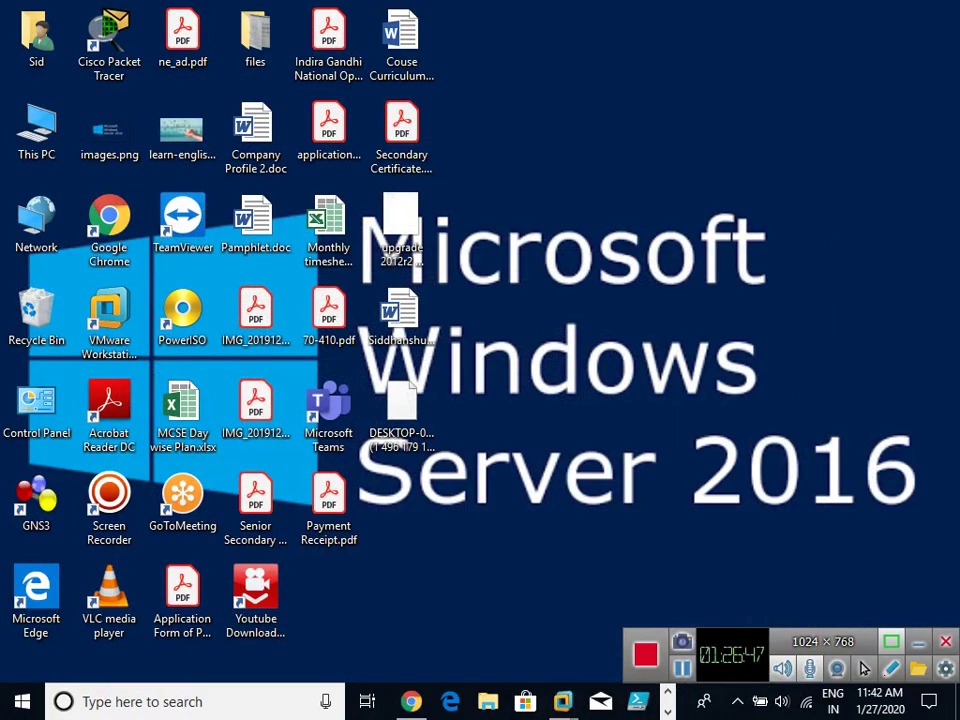
key(super+r)
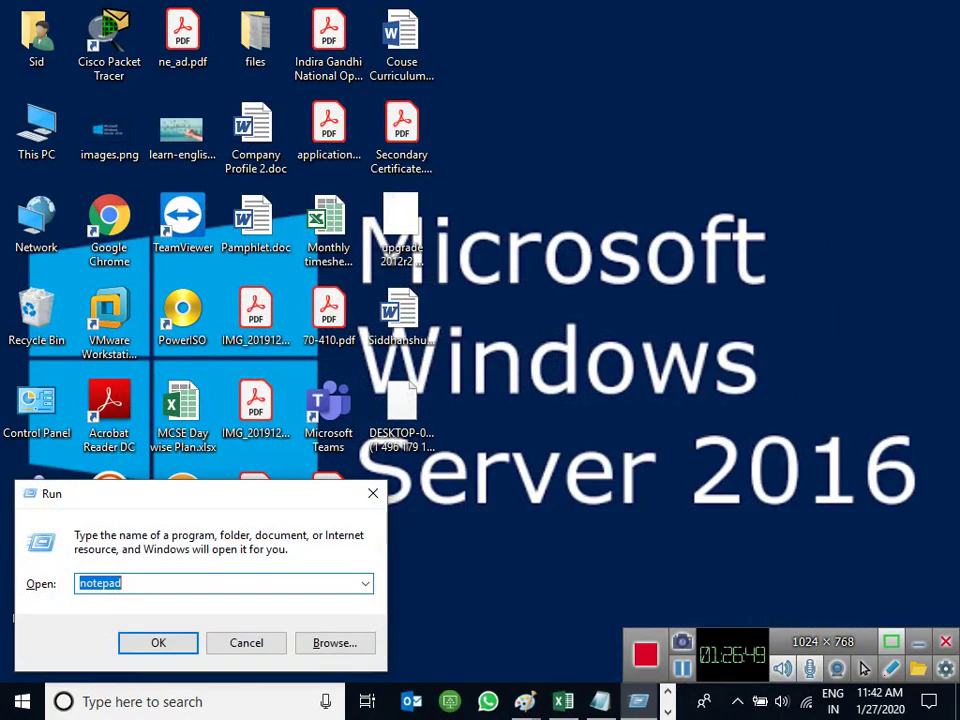
text(ms)
key(Down)
key(Down)
key(Return)
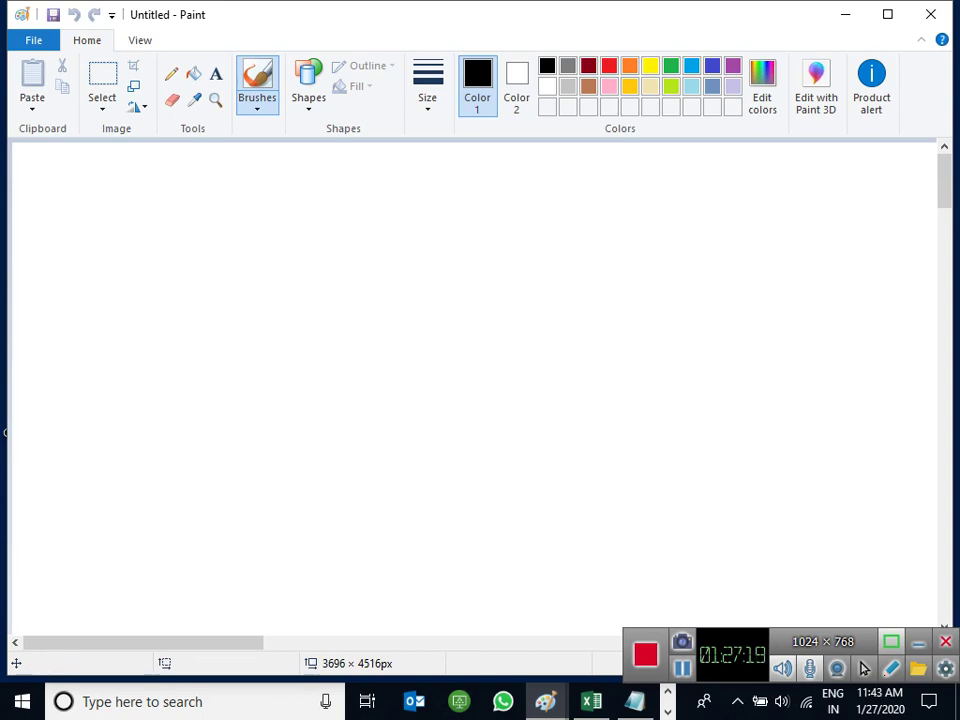
- Type 'WSUS (Windows Software update Services):-' in a wide text box at the canvas top-left
click(216, 73)
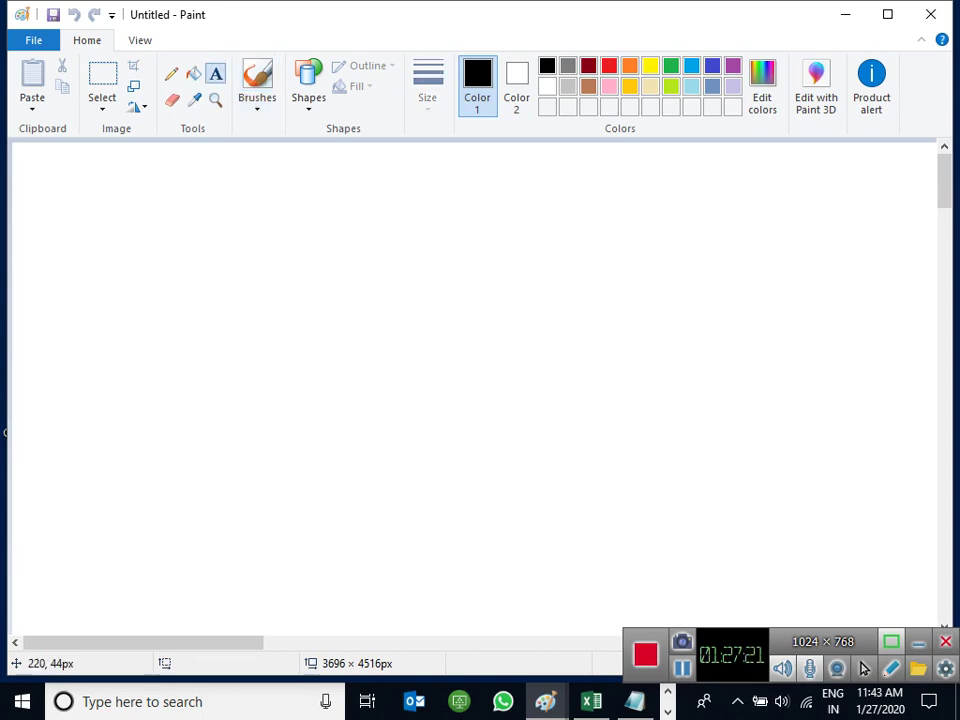
click(28, 150)
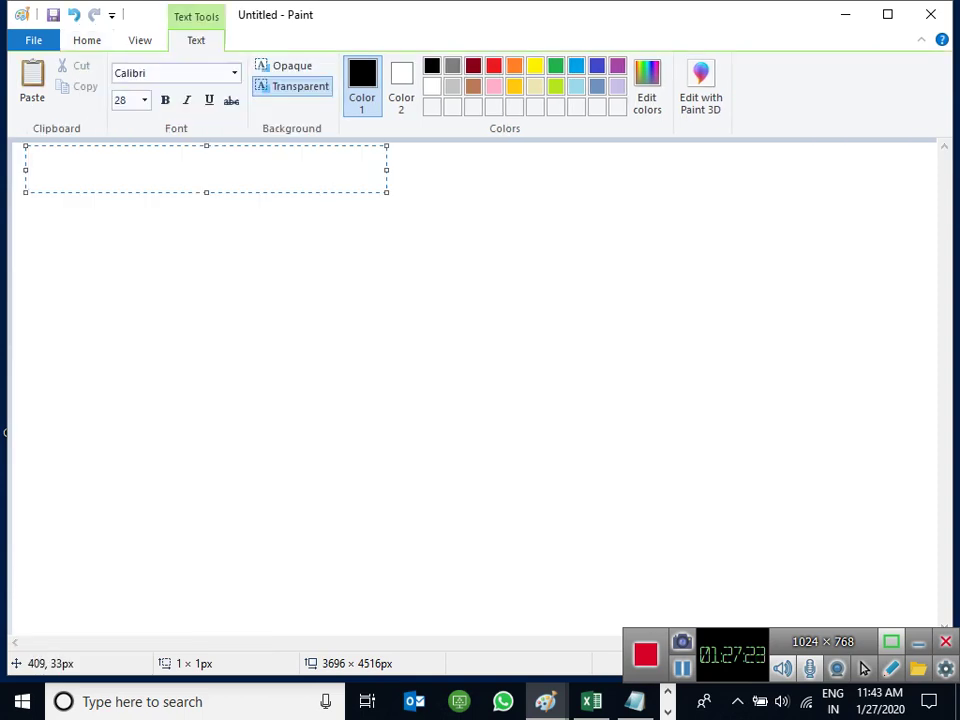
drag(388, 170, 916, 170)
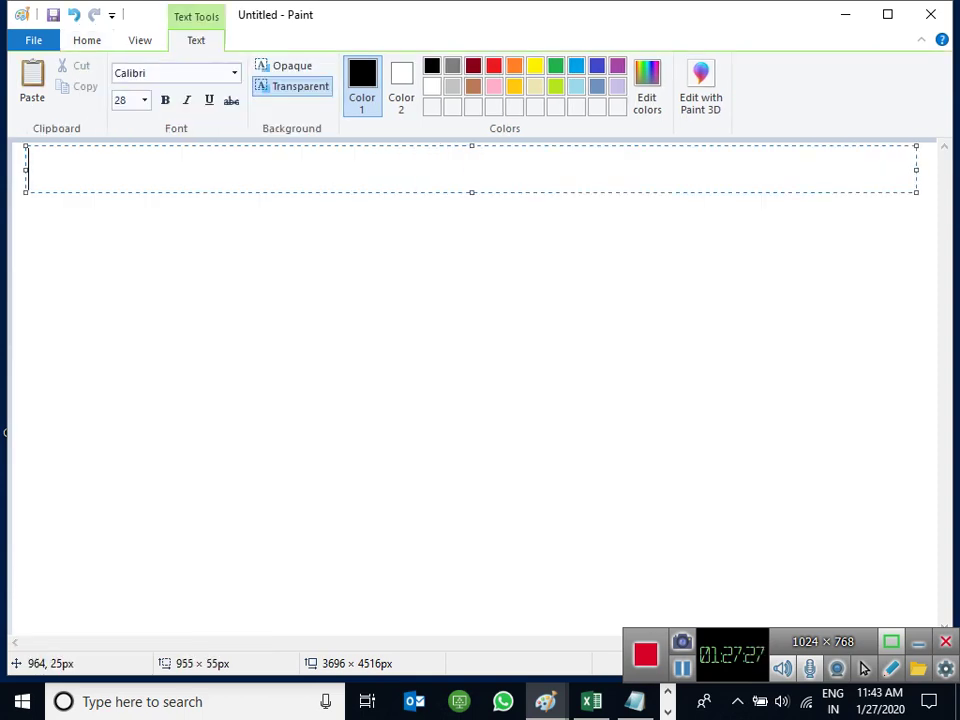
text(WSUS)
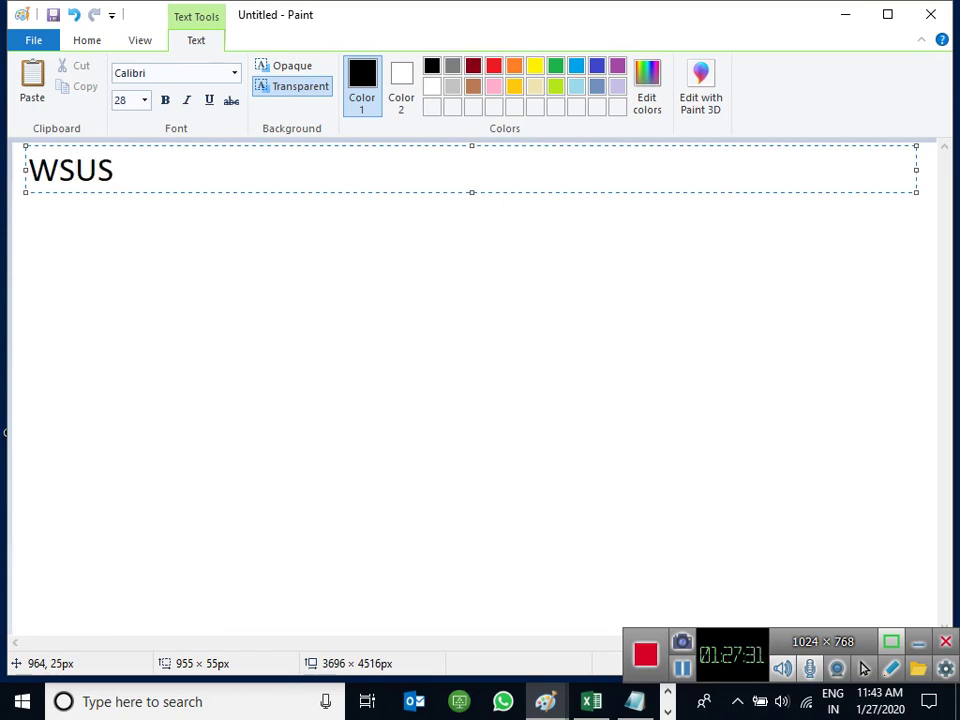
text( (Wi)
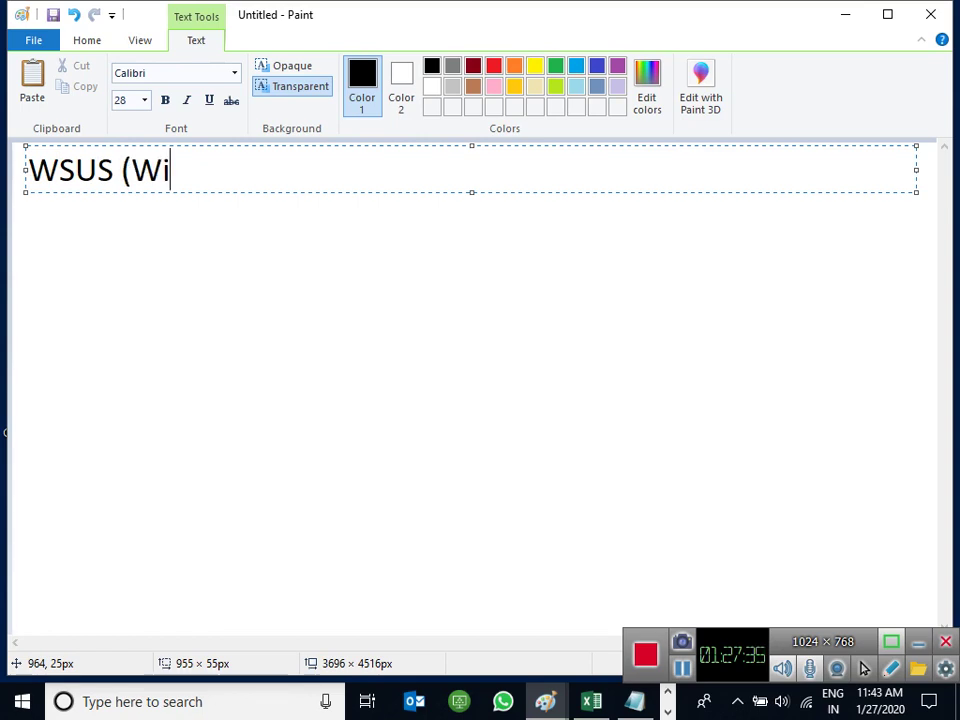
text(nid)
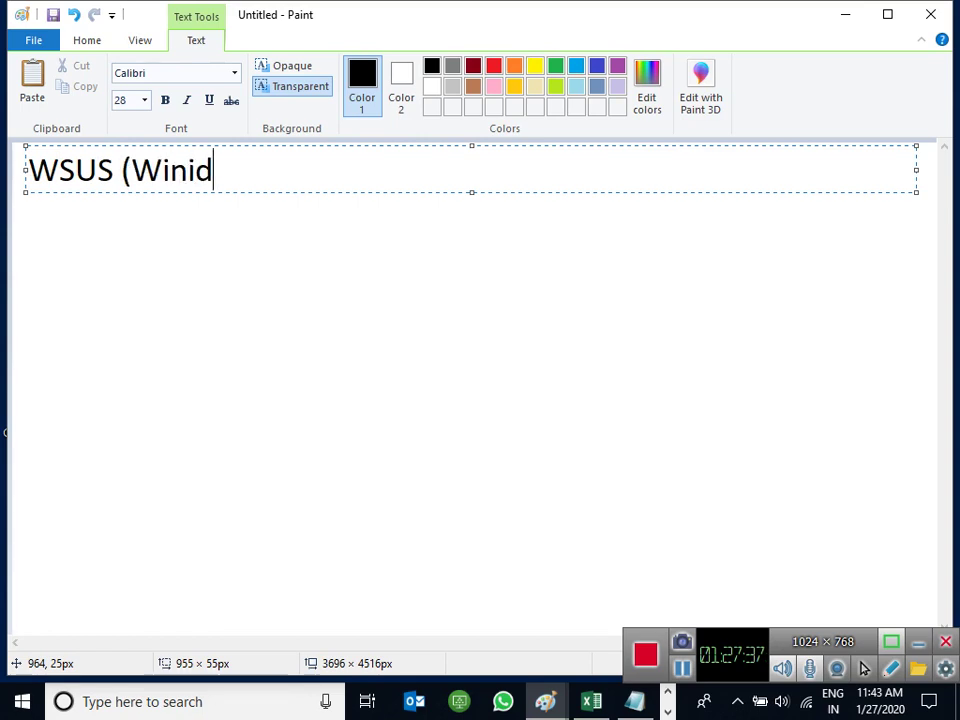
key(BackSpace)
key(BackSpace)
key(BackSpace)
key(BackSpace)
key(BackSpace)
key(BackSpace)
key(BackSpace)
key(BackSpace)
key(BackSpace)
key(BackSpace)
key(BackSpace)
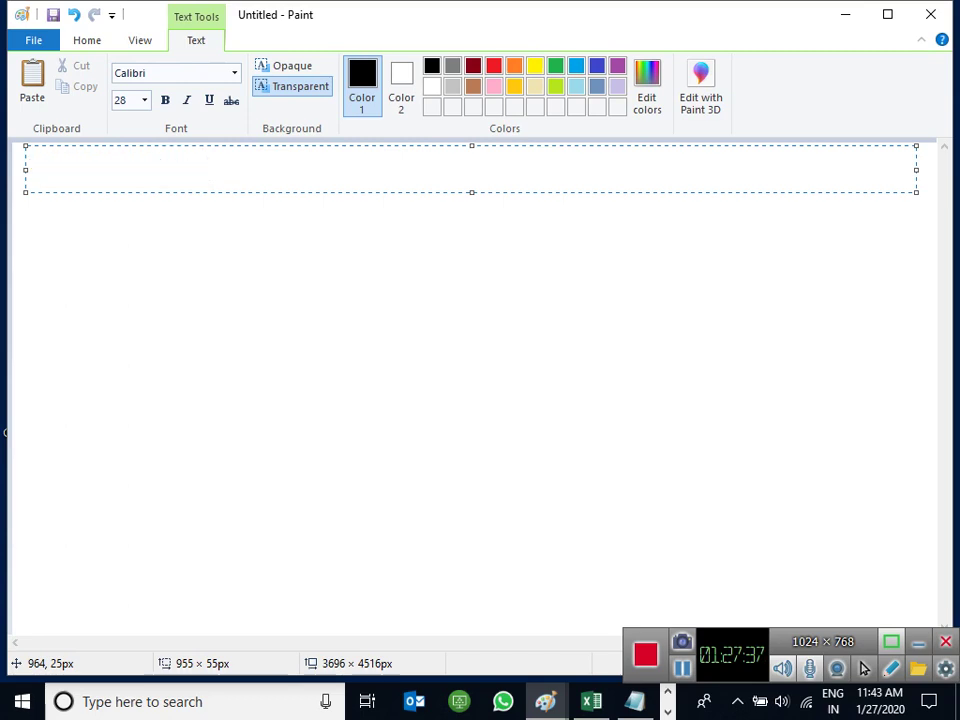
text(WSUS (Windows )
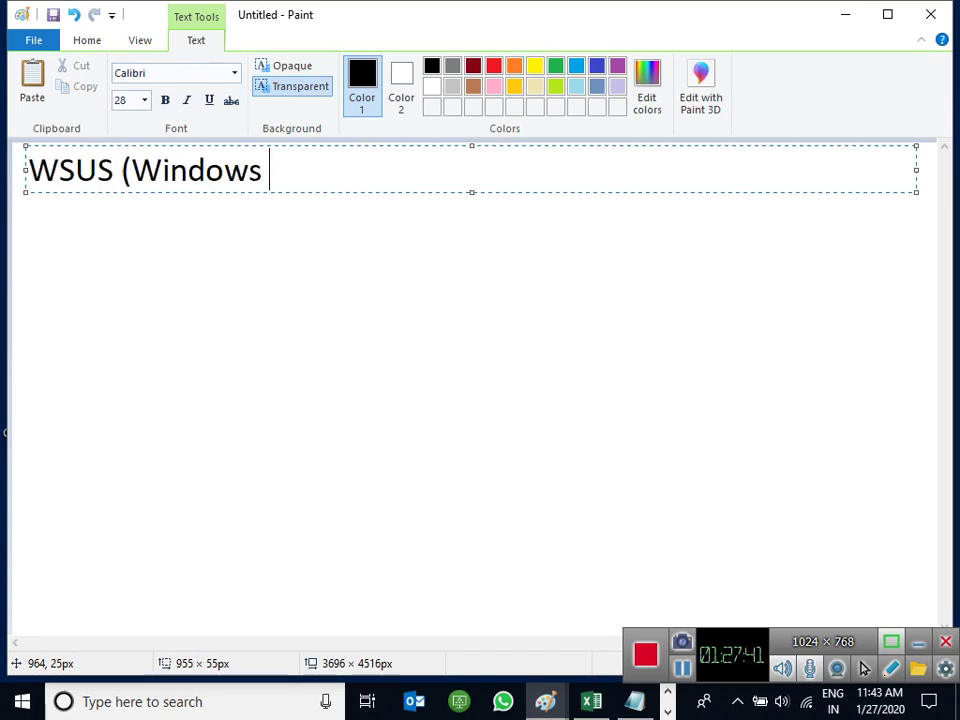
text(Software)
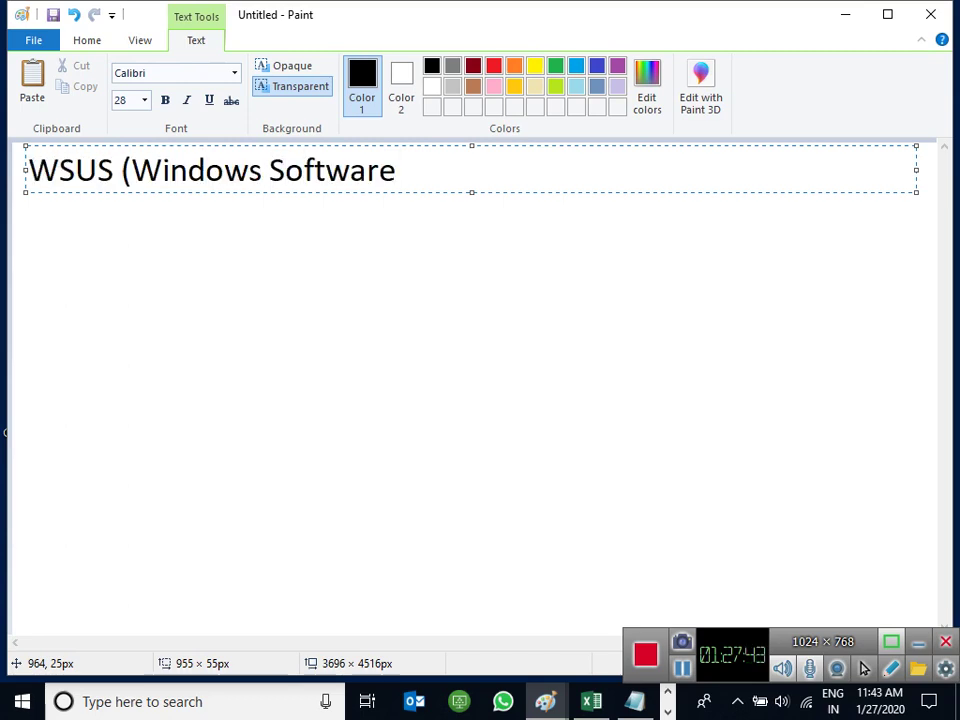
text( updat)
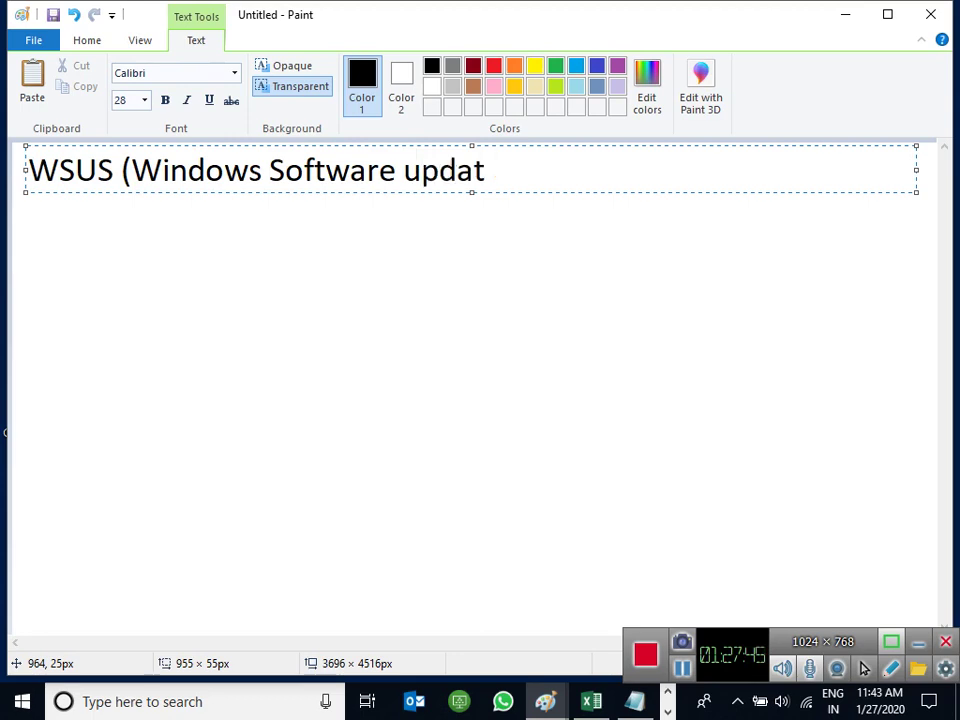
text(e Ser)
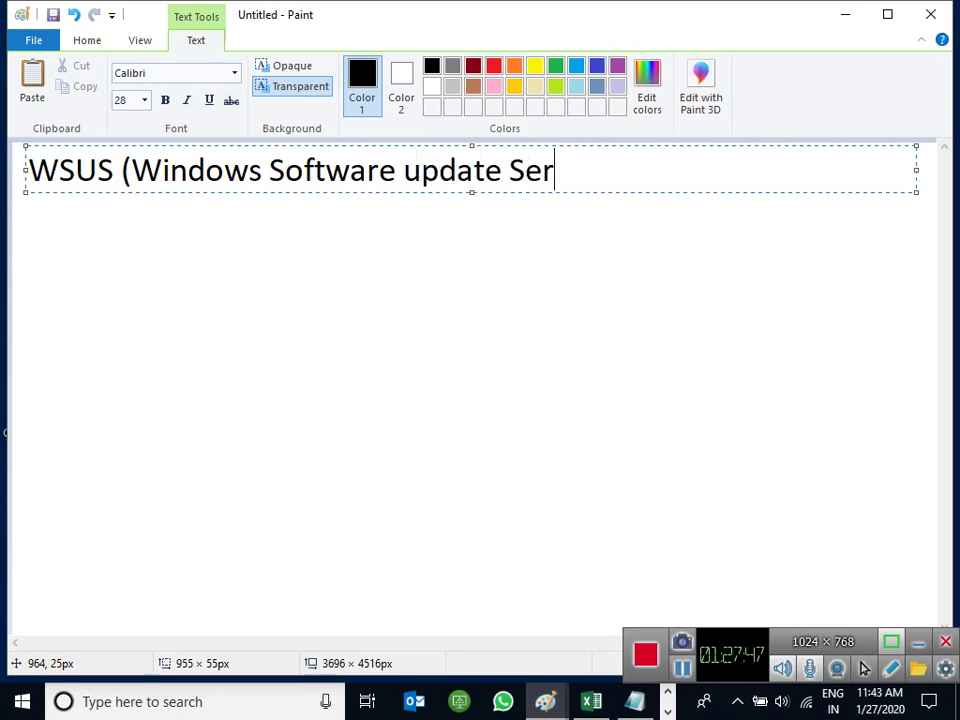
text(vices))
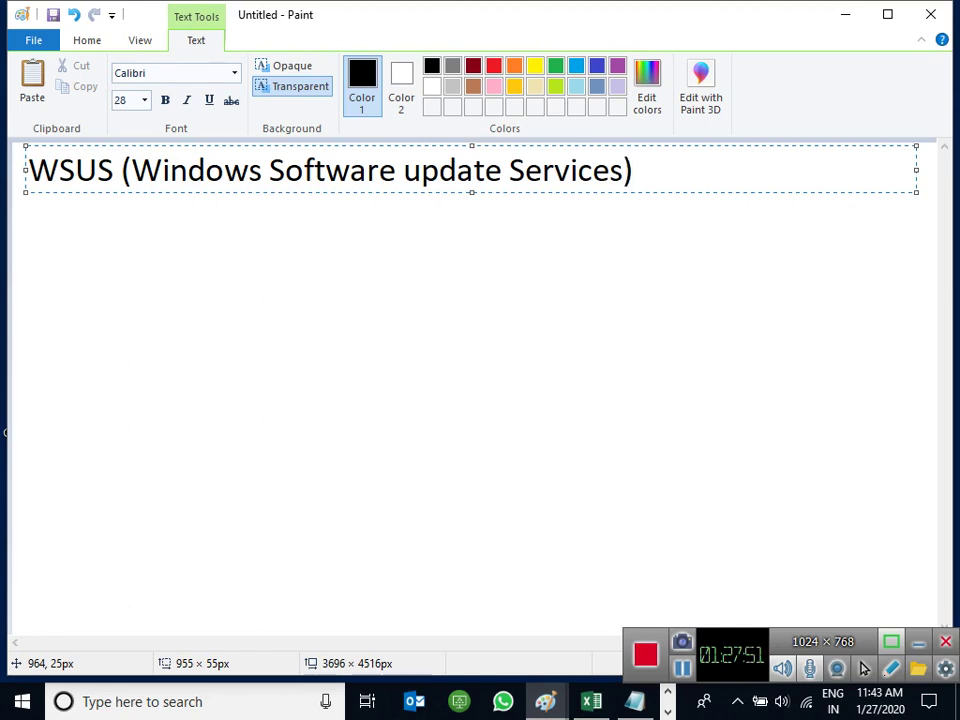
text(:0)
key(BackSpace)
key(ctrl+a)
key(BackSpace)
key(ctrl+z)
- Move to a second line in the text box, directly below 'Services):-'
key(Return)
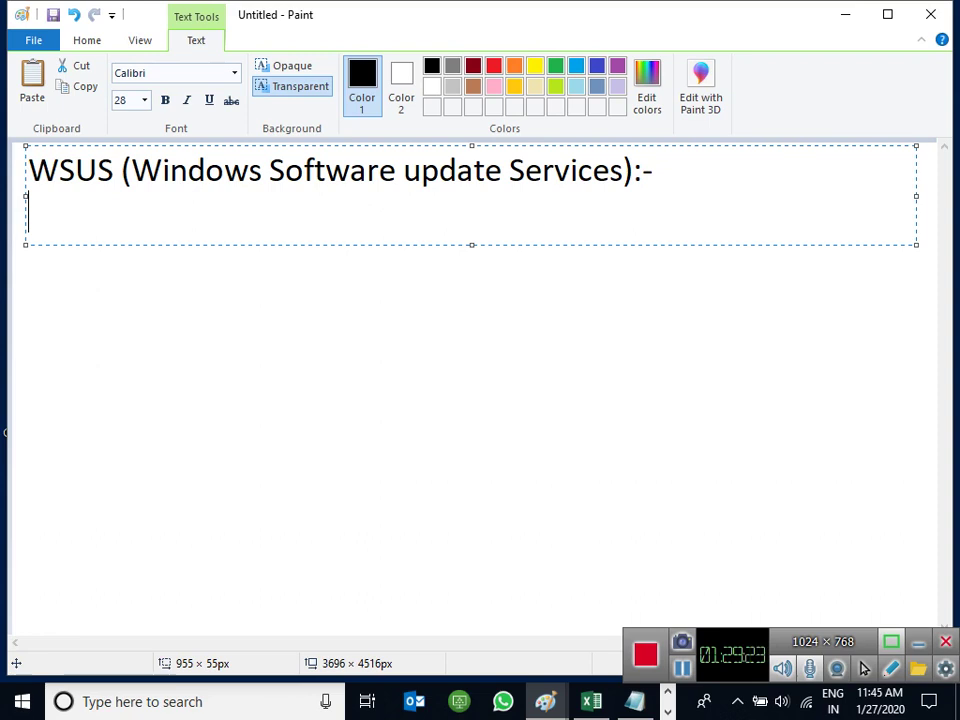
- Begin point 1 with '1. It is a server role in the windows server 2016'
text(it )
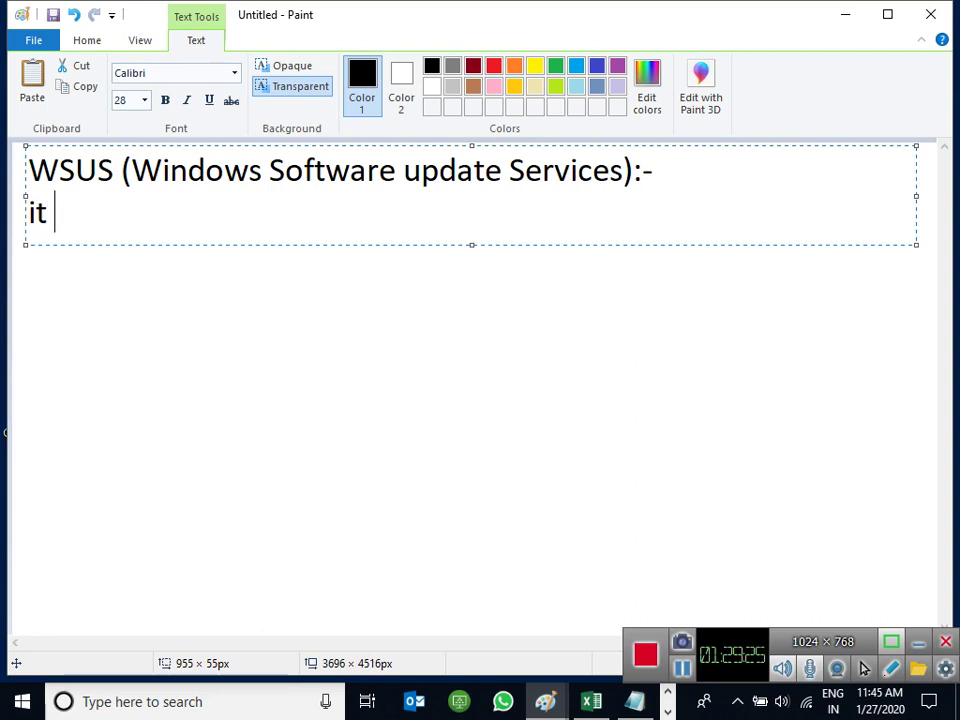
text(i)
key(BackSpace)
key(BackSpace)
key(BackSpace)
key(BackSpace)
text(1. It is a server)
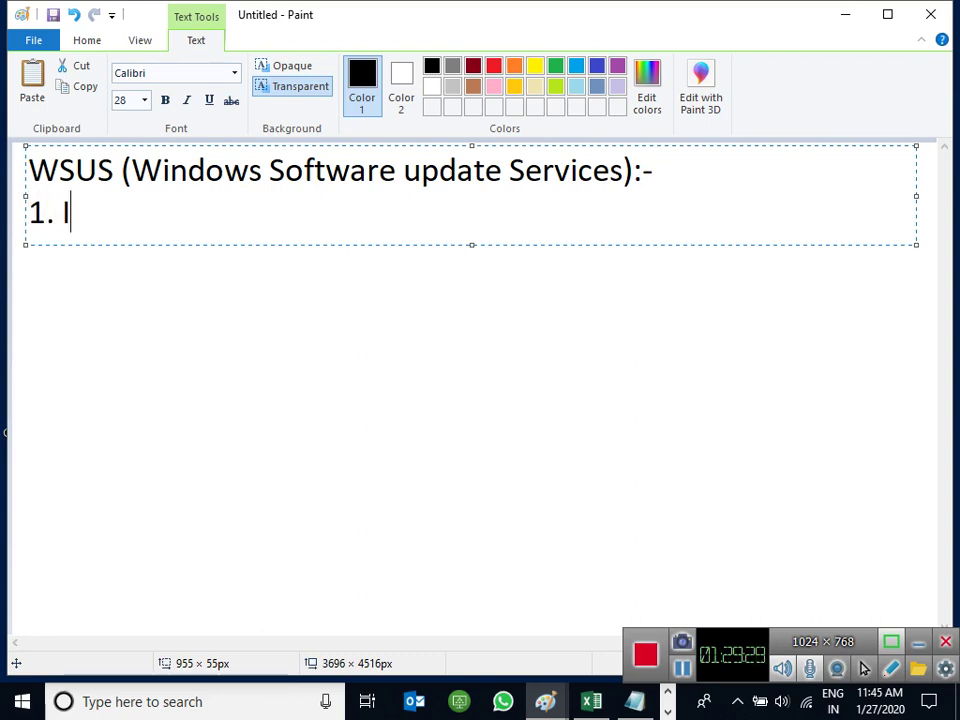
key(BackSpace)
key(BackSpace)
text(a server rol)
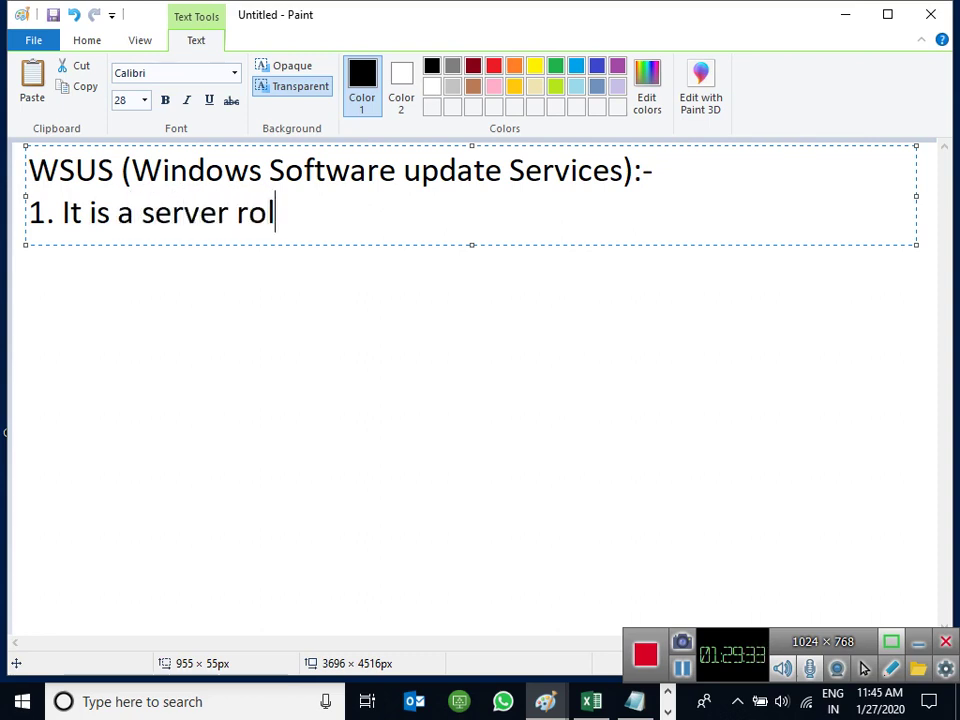
text(e in)
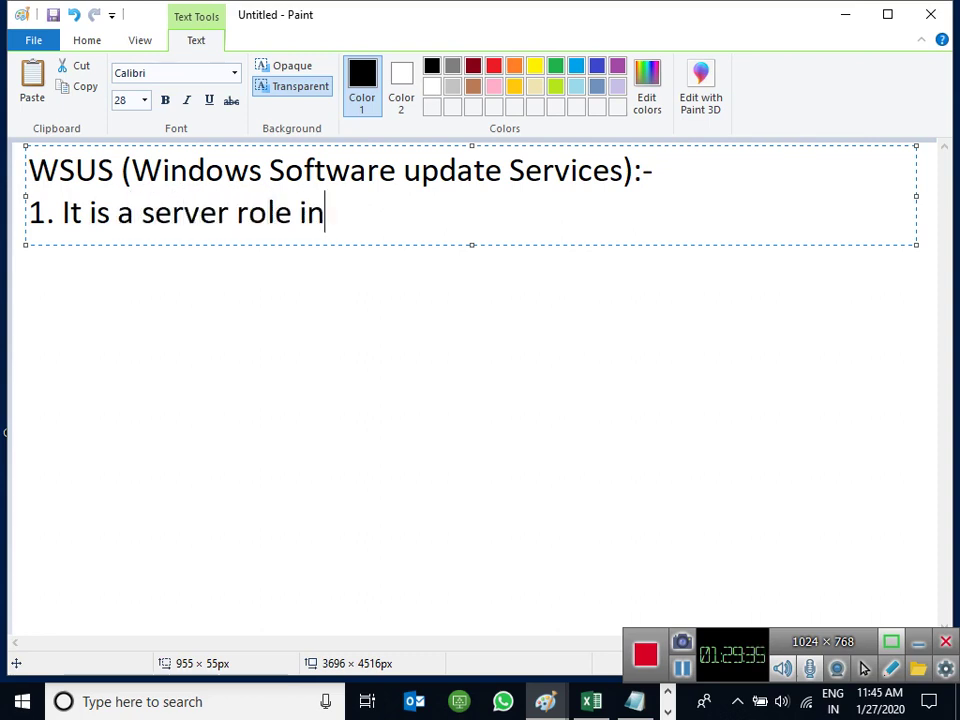
text( the window)
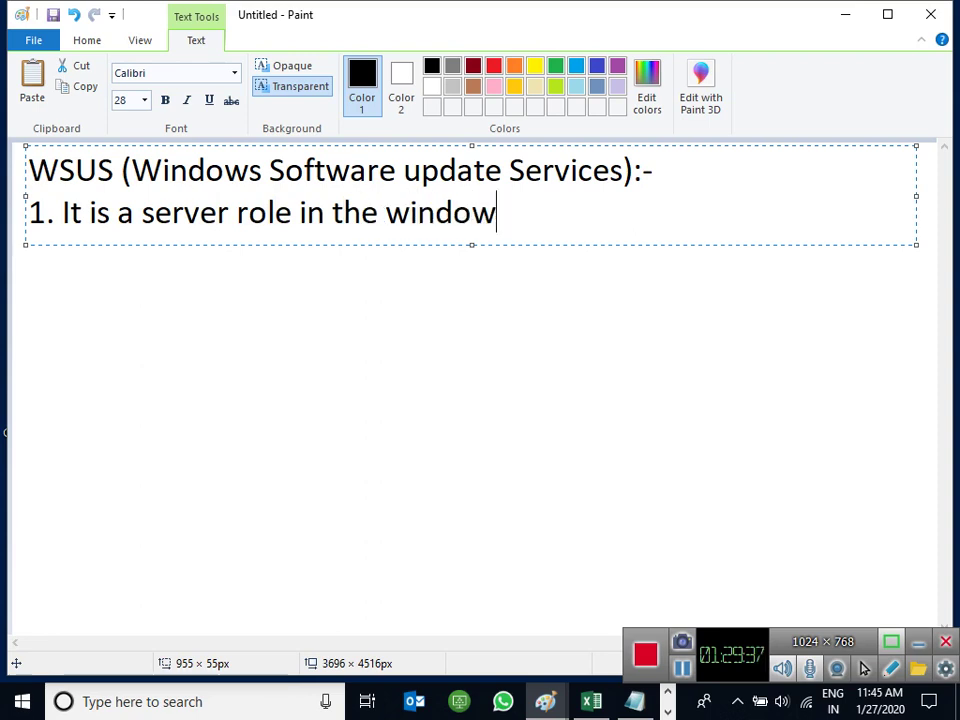
text(s server 2016)
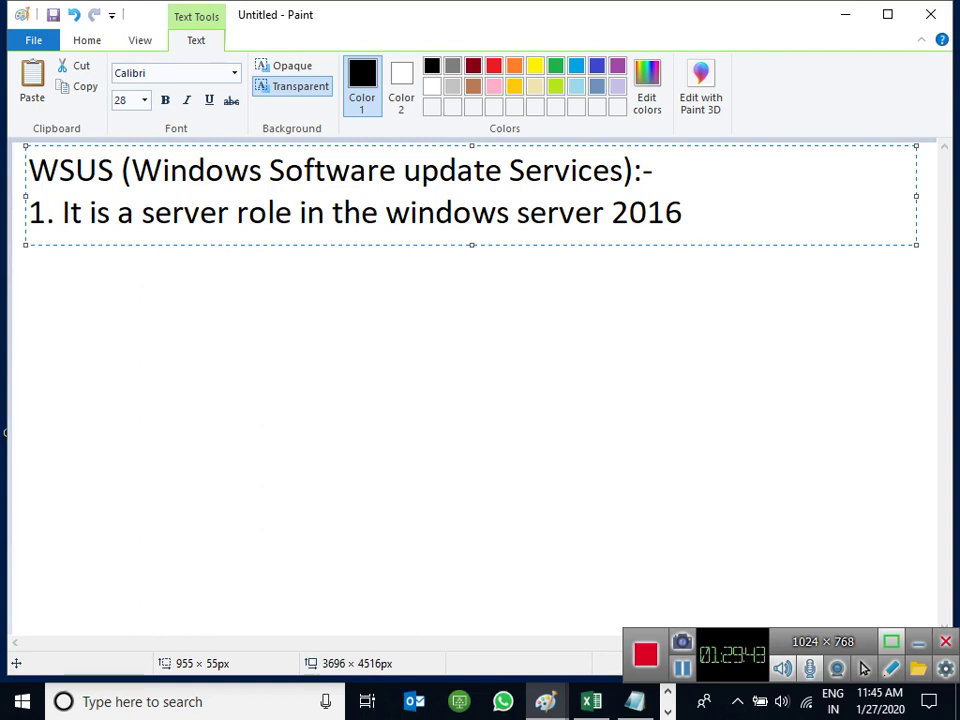
- Continue point 1 with 'that allow you to download and distribute updates to windows clients and servers.'
text(that a)
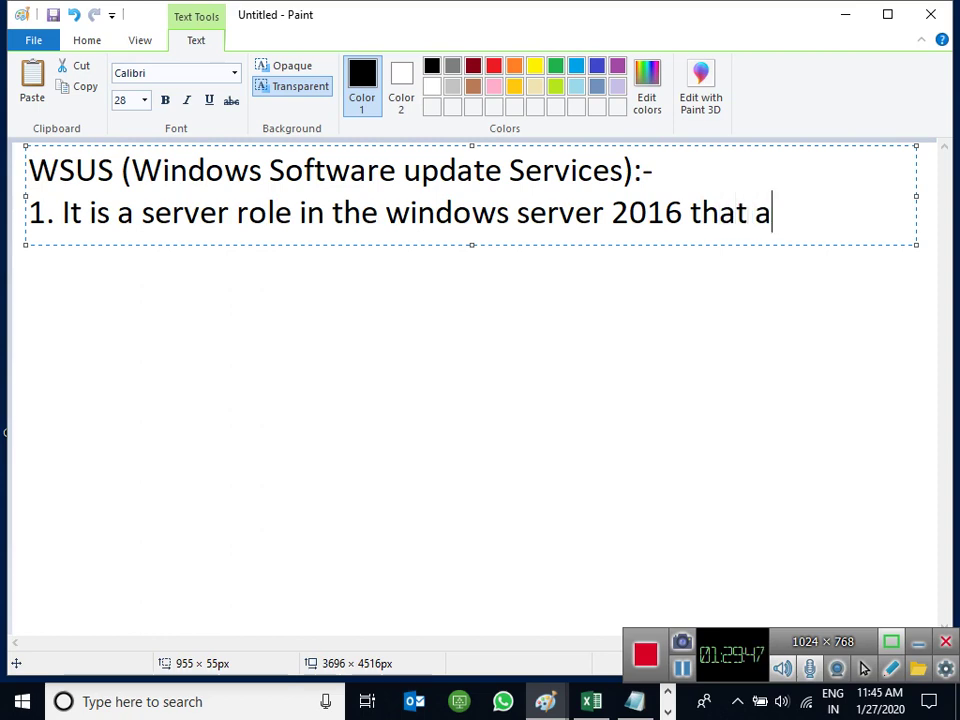
text(llow you )
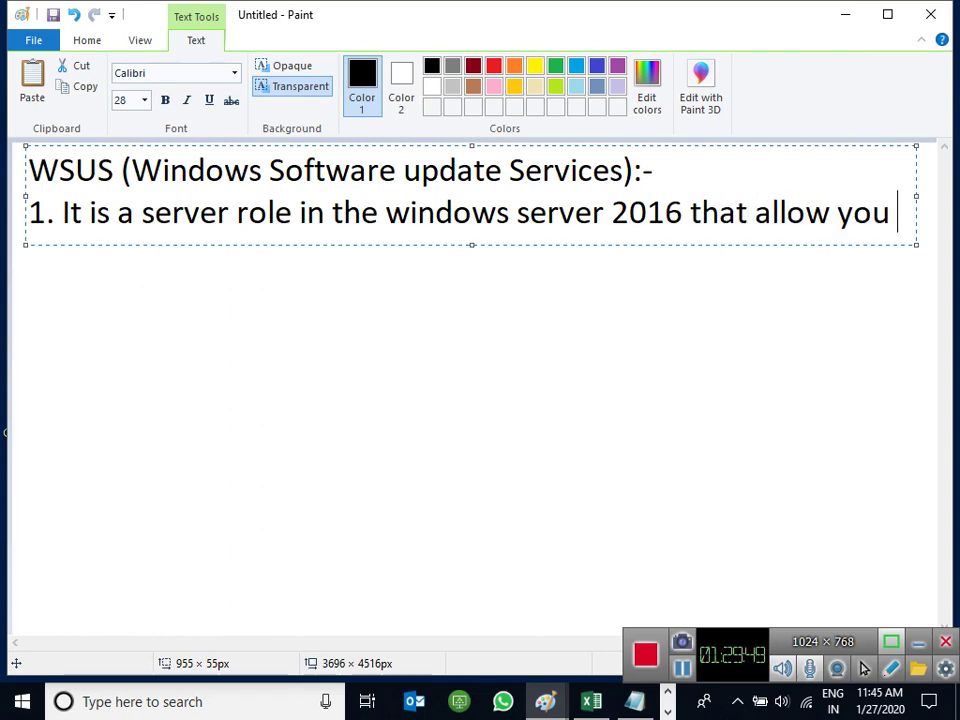
text(to downloa)
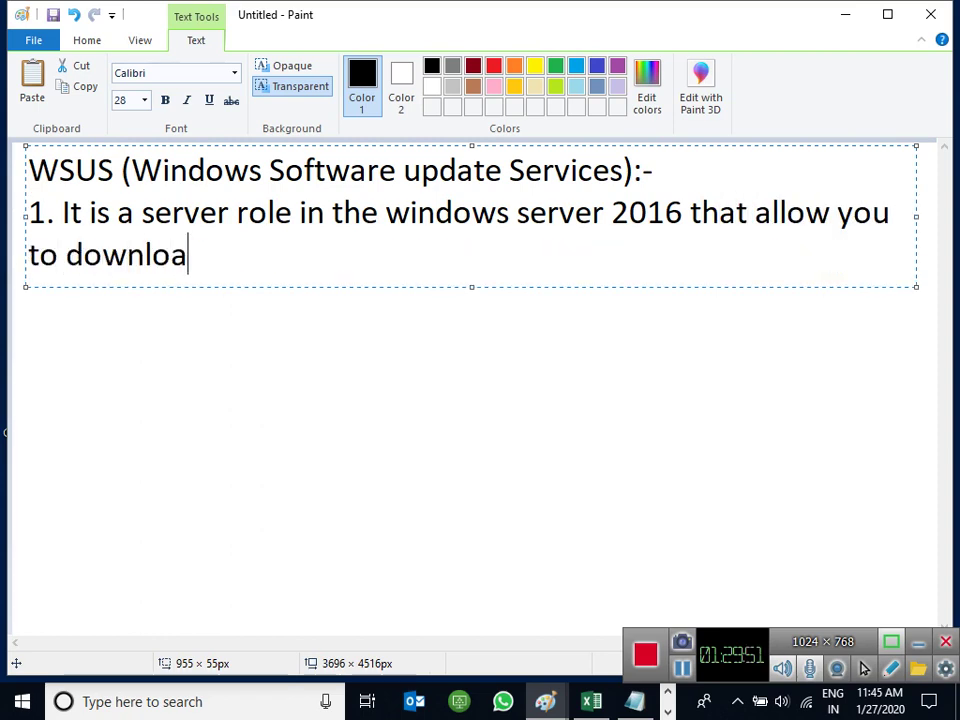
text(d a)
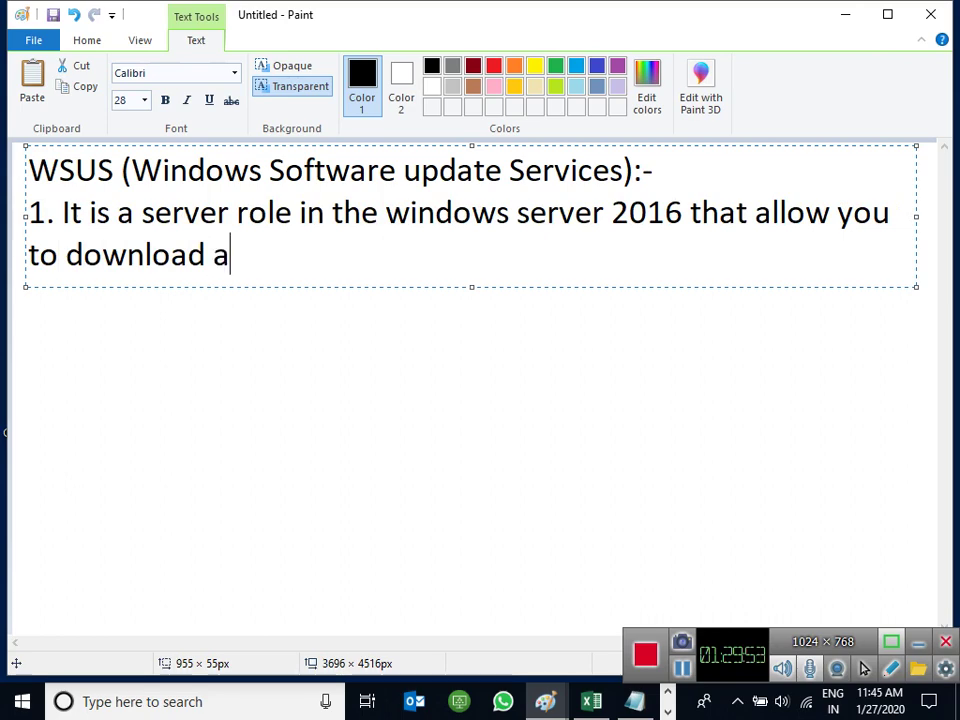
text(nd distr)
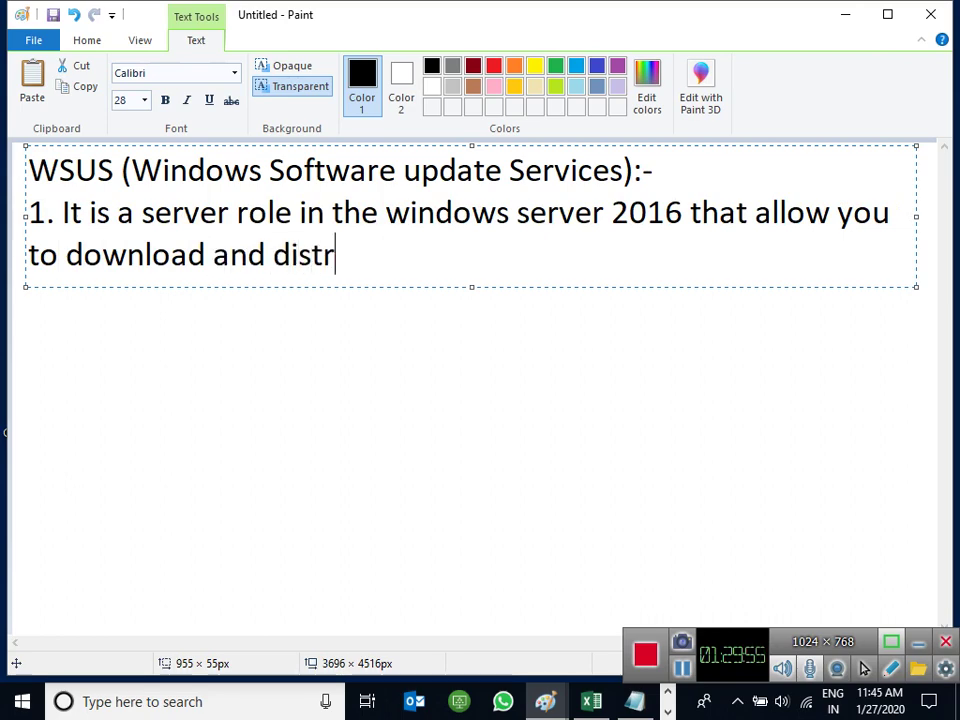
text(ibuttes )
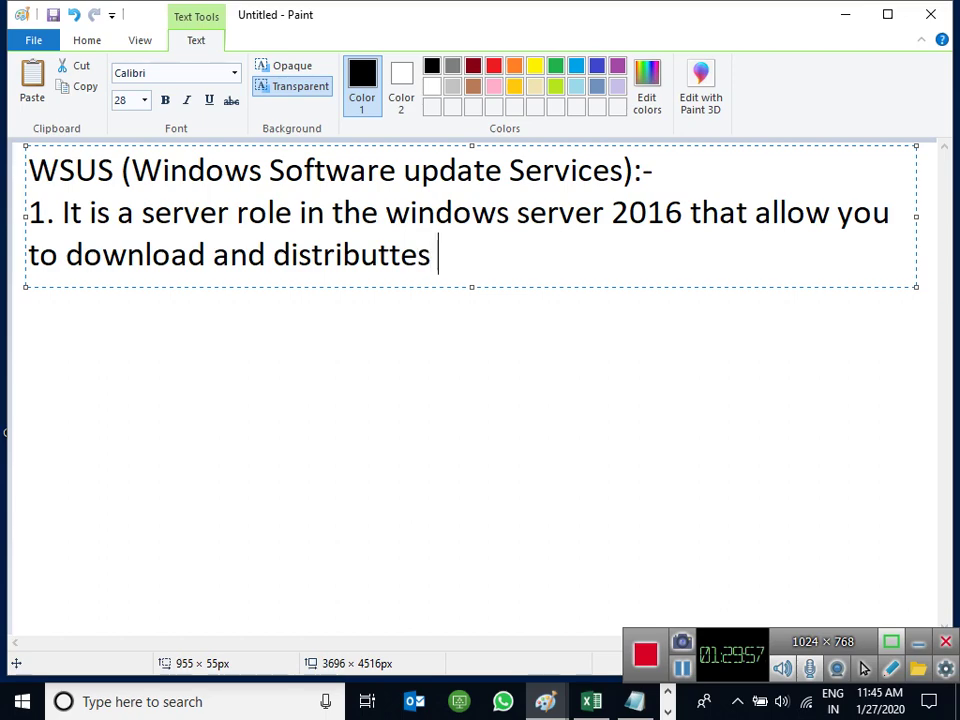
text(upida)
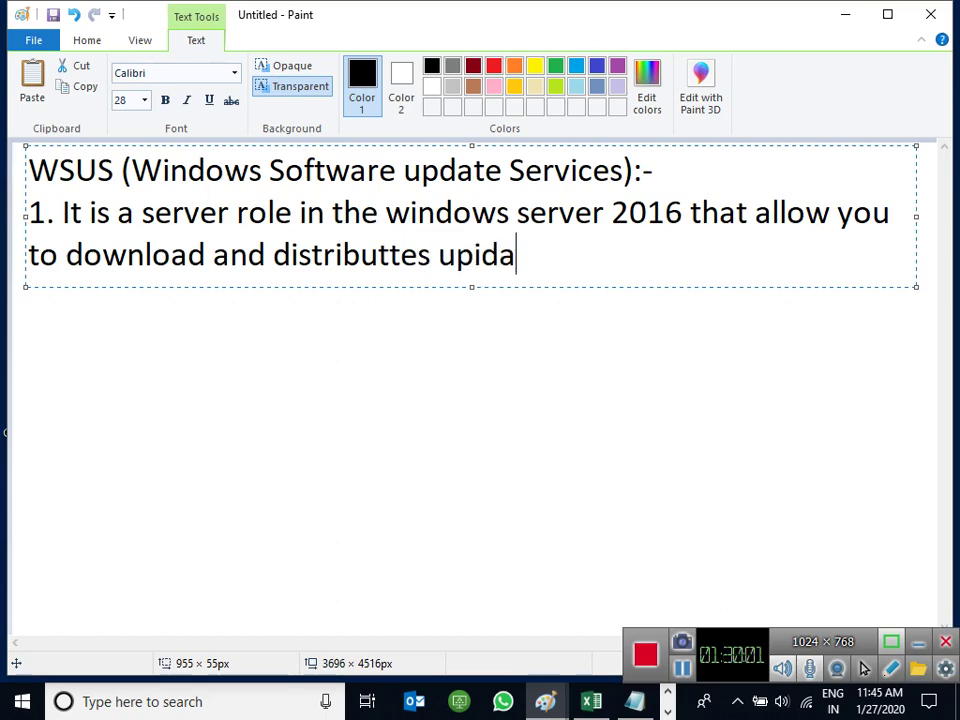
text(tes to )
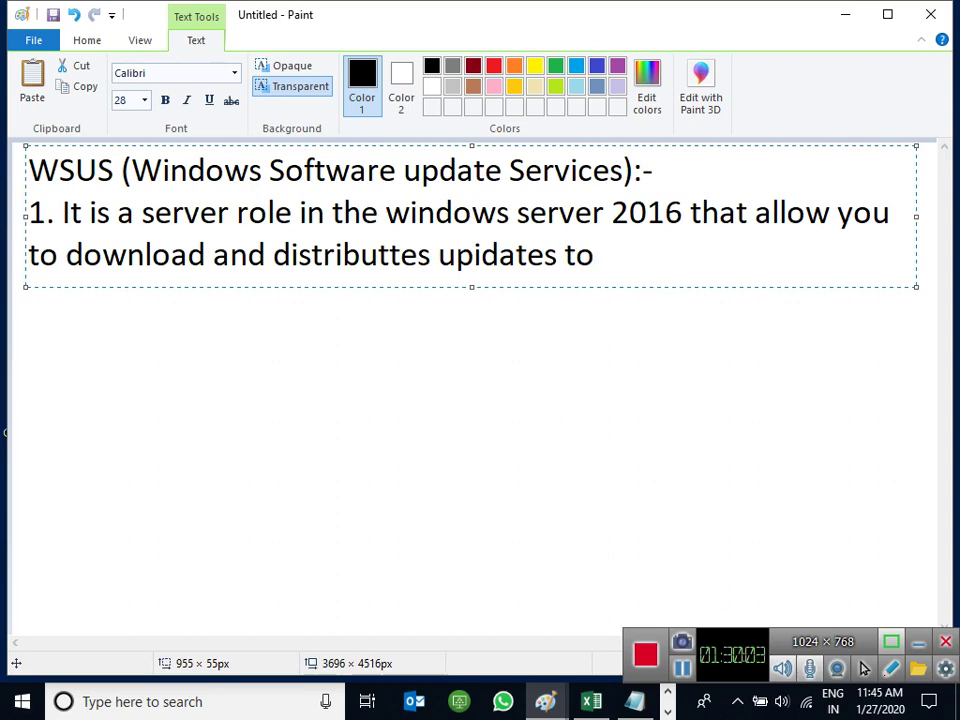
text(wind)
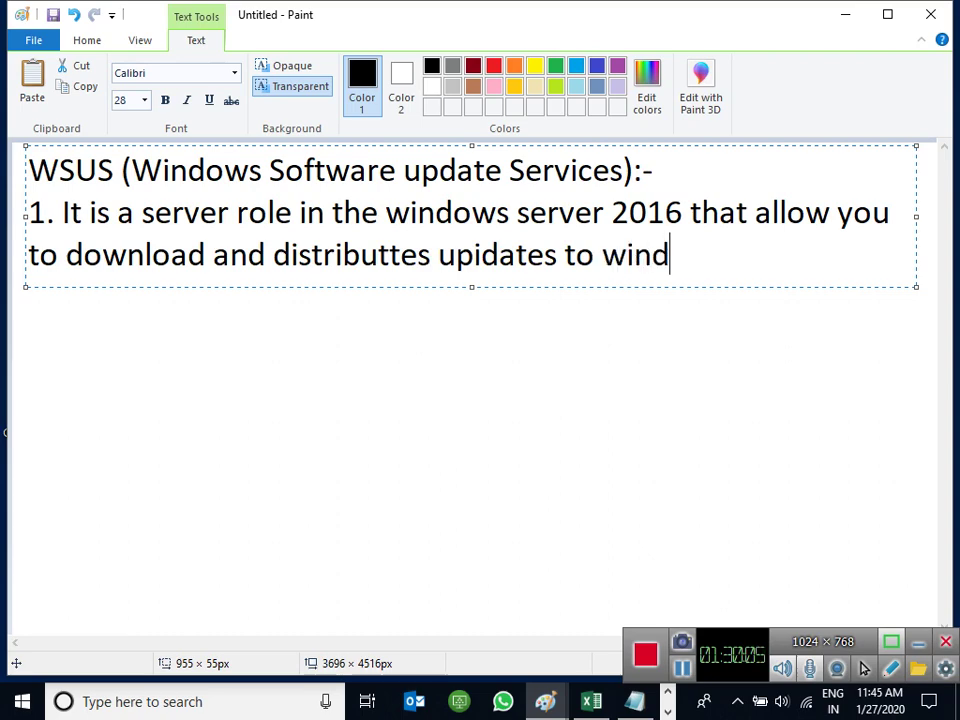
text(ows cliwntt)
key(BackSpace)
key(BackSpace)
key(BackSpace)
key(BackSpace)
text(ents)
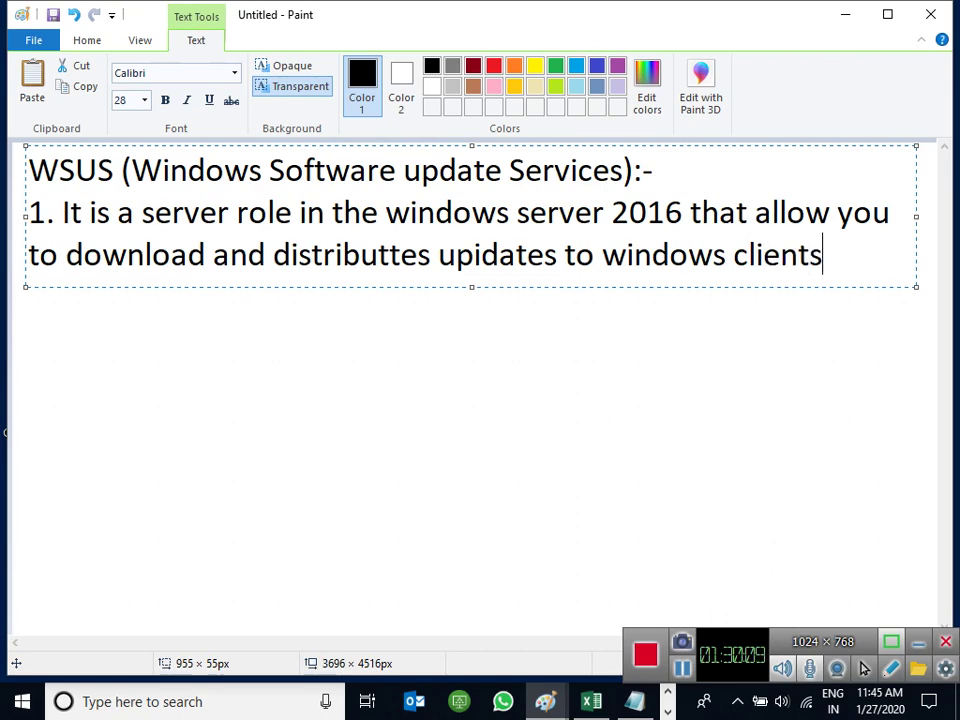
text( and d)
key(BackSpace)
text(servetrs)
key(BackSpace)
key(BackSpace)
key(BackSpace)
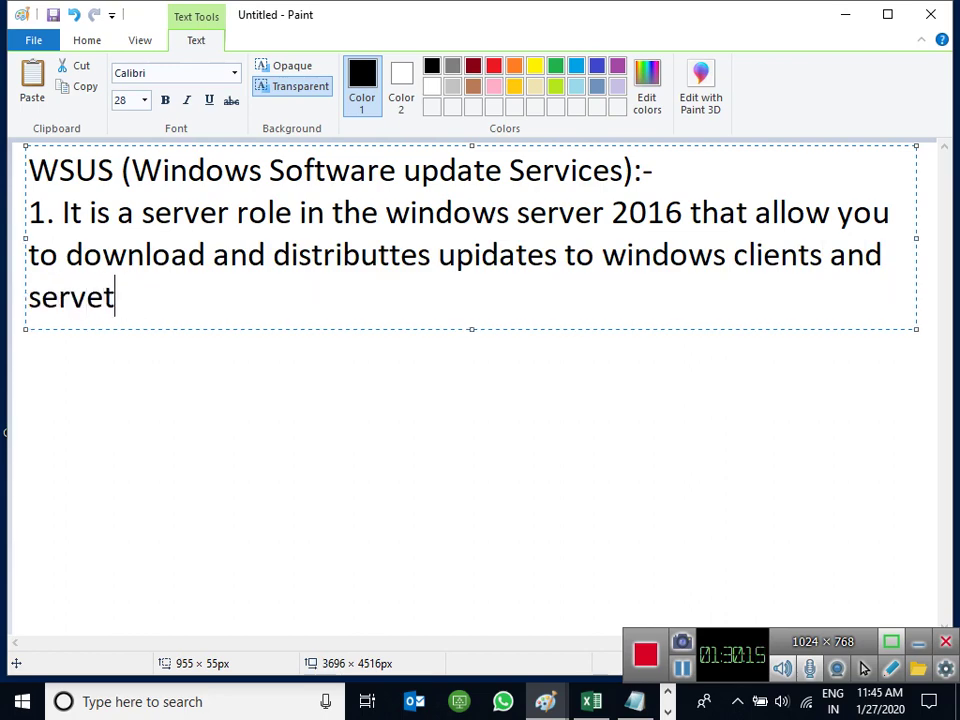
text(rs.)
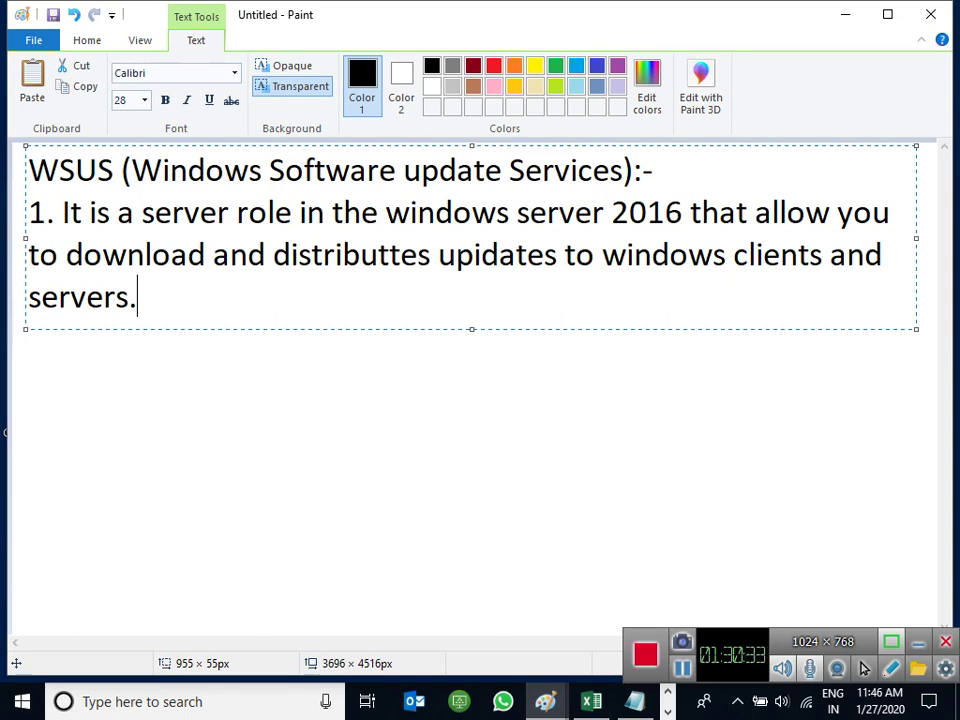
- Fix 'upidates' to 'updates' and return the cursor after 'servers.'
click(482, 254)
key(BackSpace)
click(137, 297)
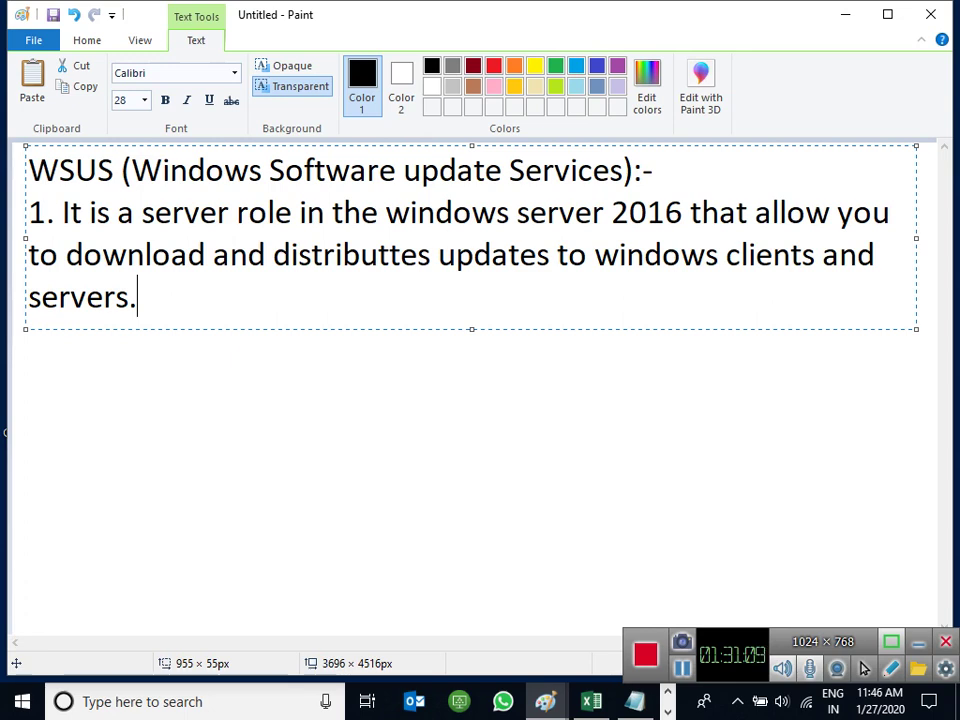
- After a blank line, type the heading 'WSUS Server Deployment options:-'
key(Return)
key(Return)
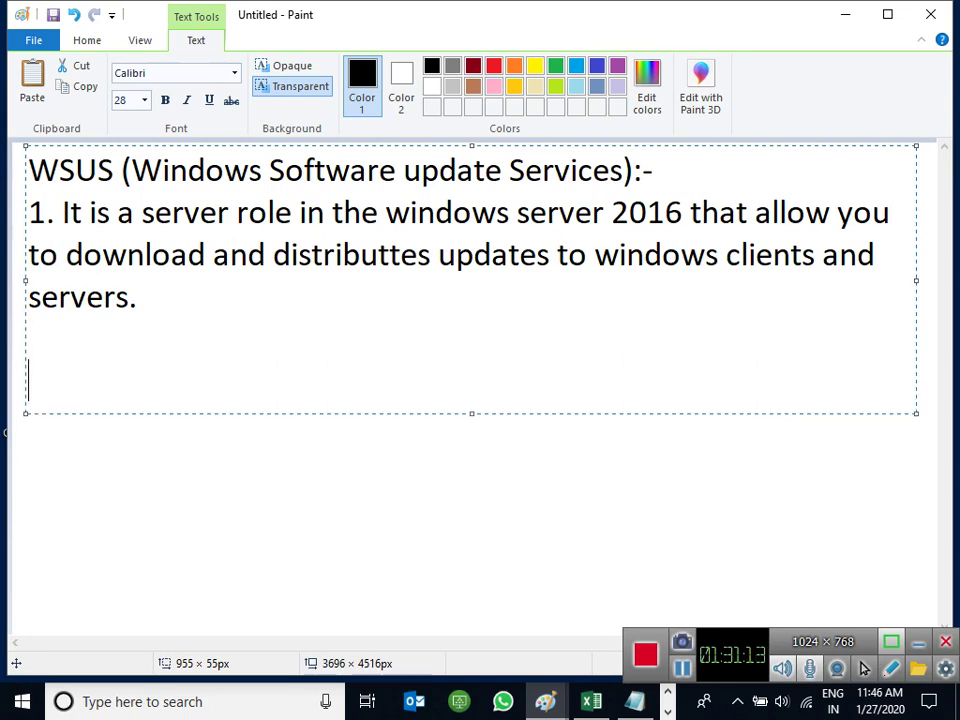
text(Ws)
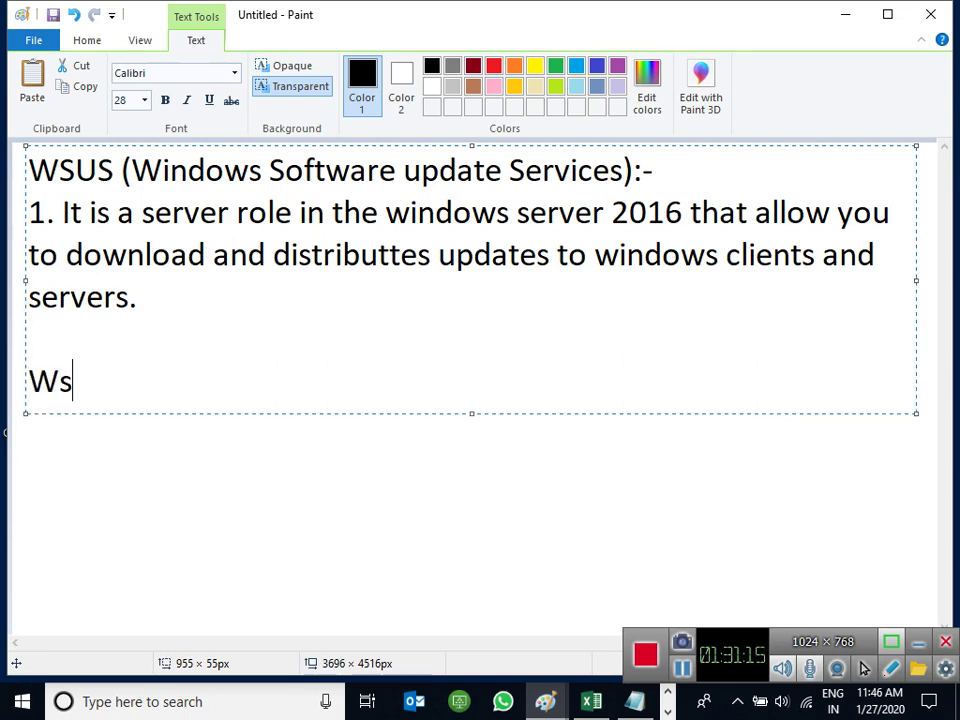
key(BackSpace)
text(SU)
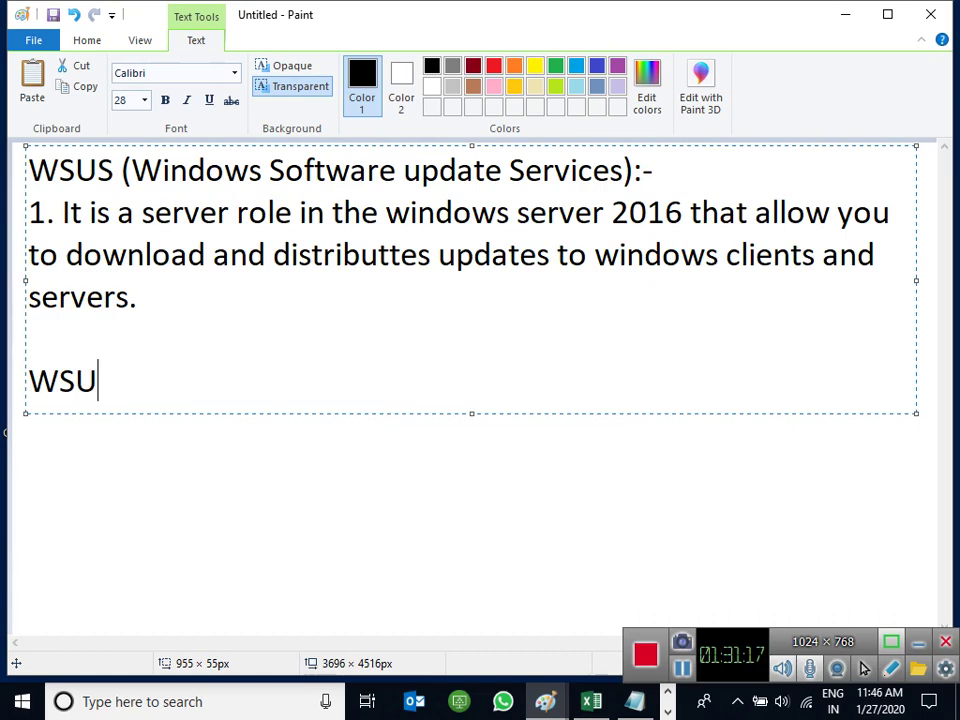
text(S Serve)
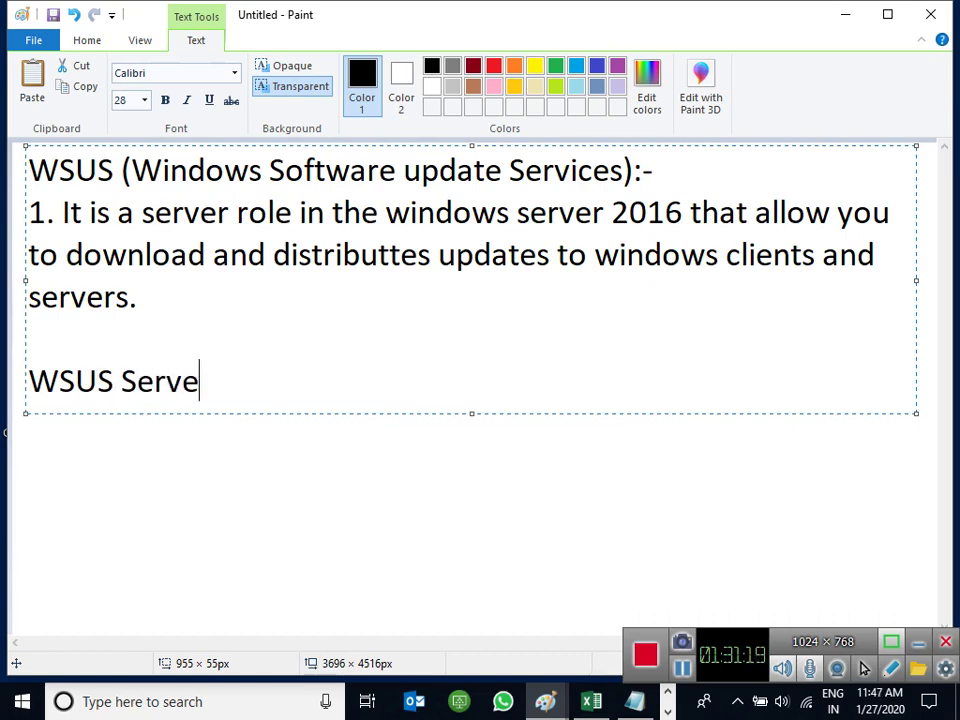
text(r Deploym)
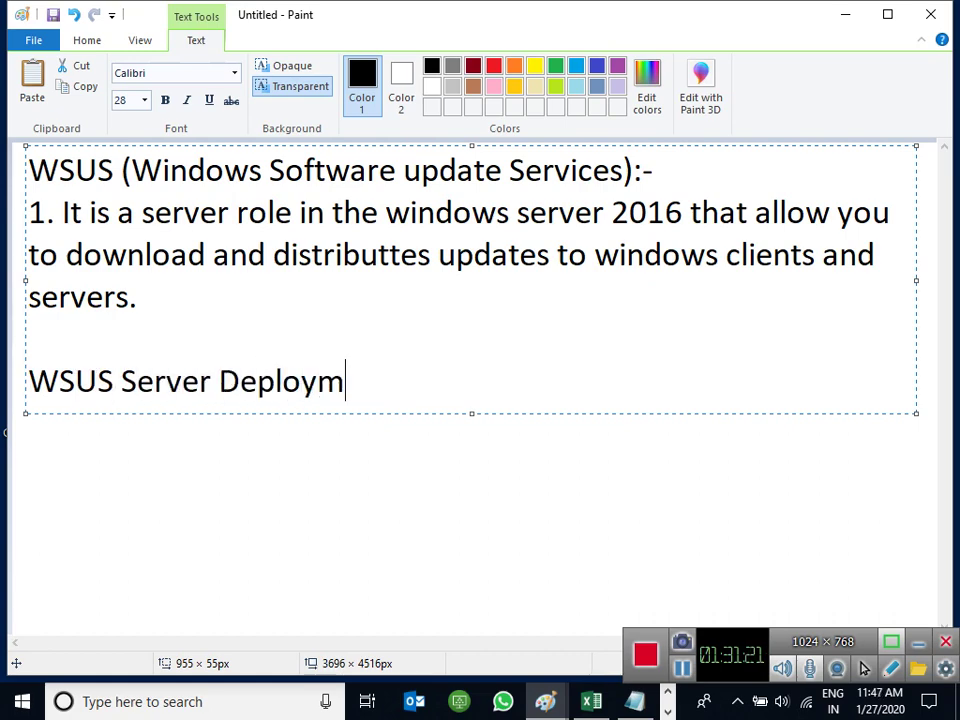
text(ents)
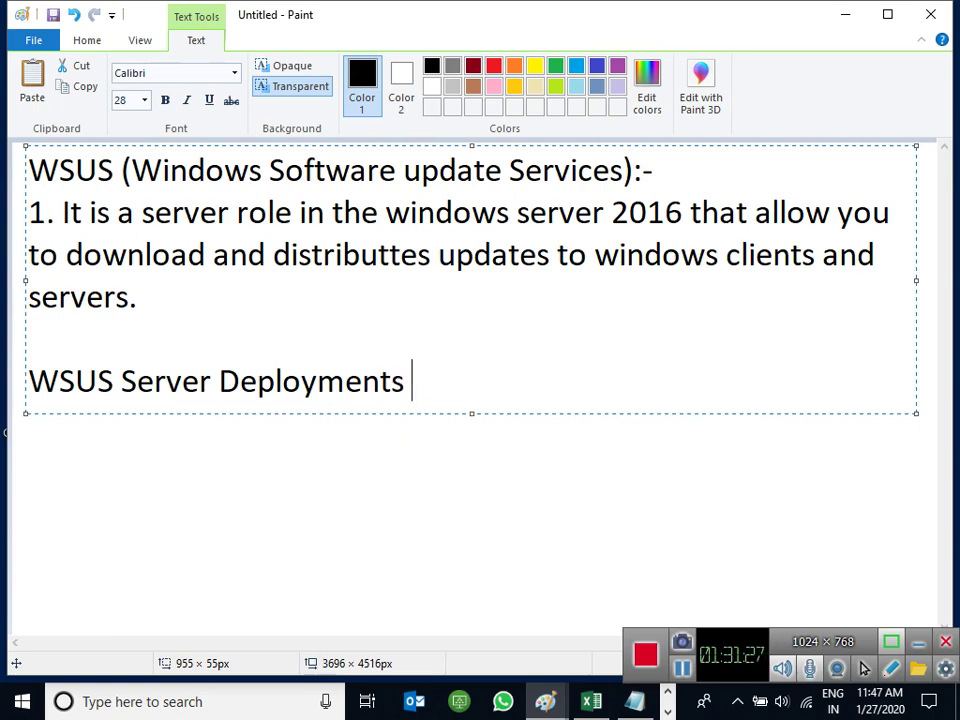
key(BackSpace)
key(BackSpace)
text(options:-)
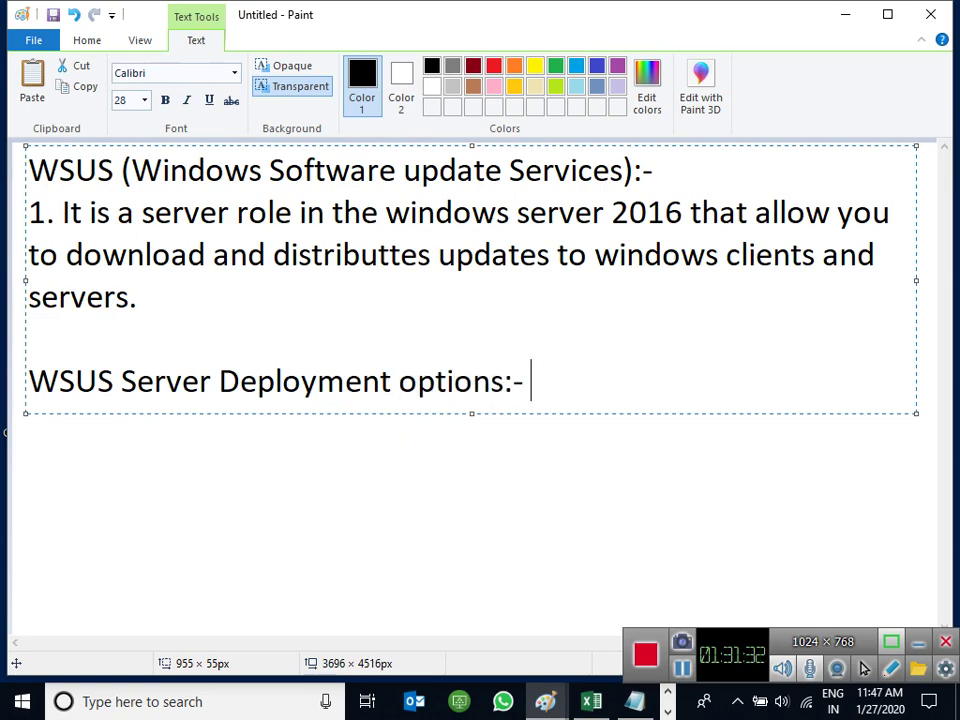
- List '1. Single WSUS Server.' and '2. Multiple WSUS Server.' on separate lines
key(Return)
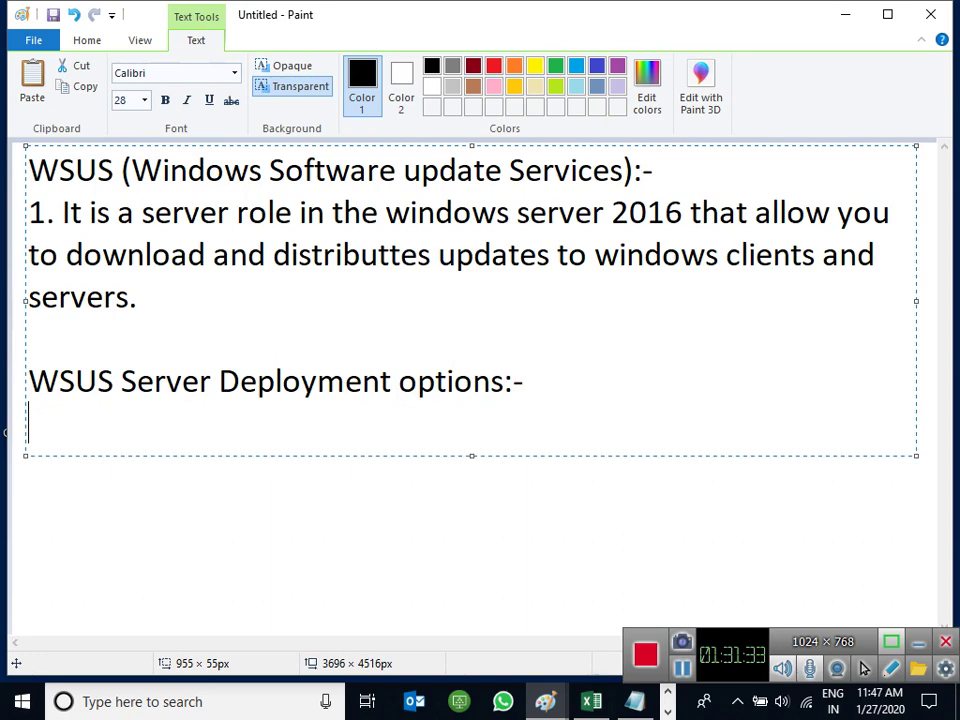
text(1. Single )
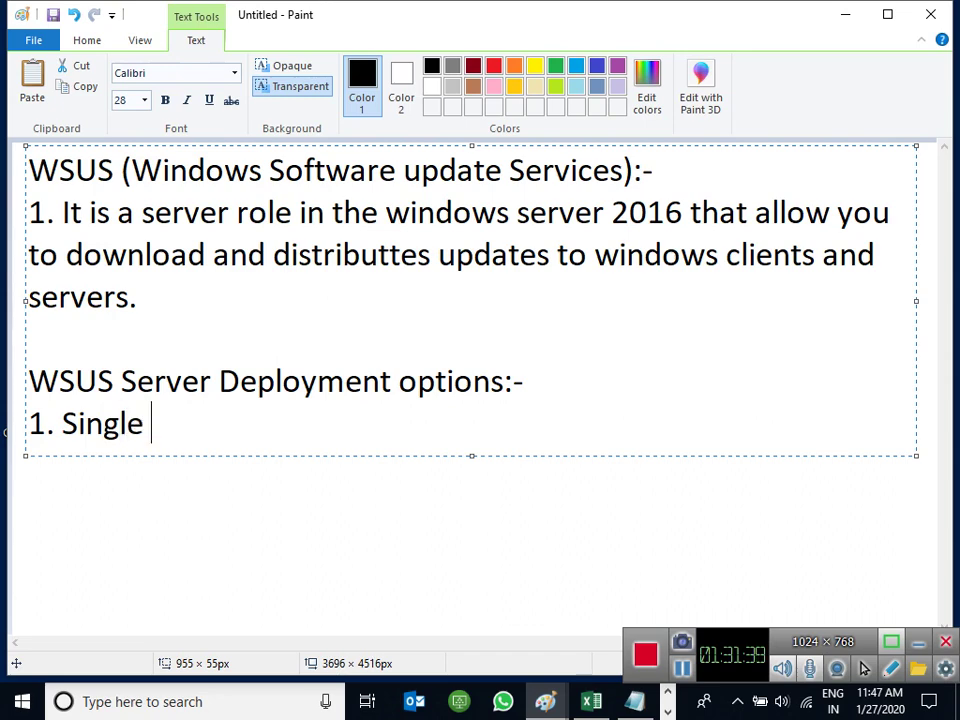
text(WSUS Serv)
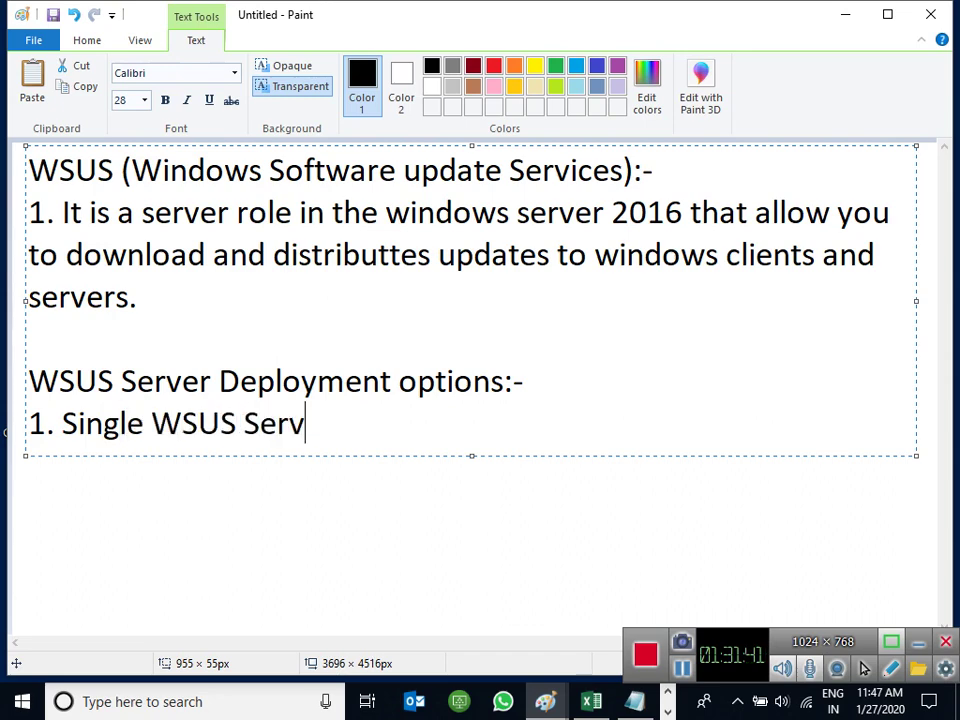
text(er.)
key(Return)
text(2. )
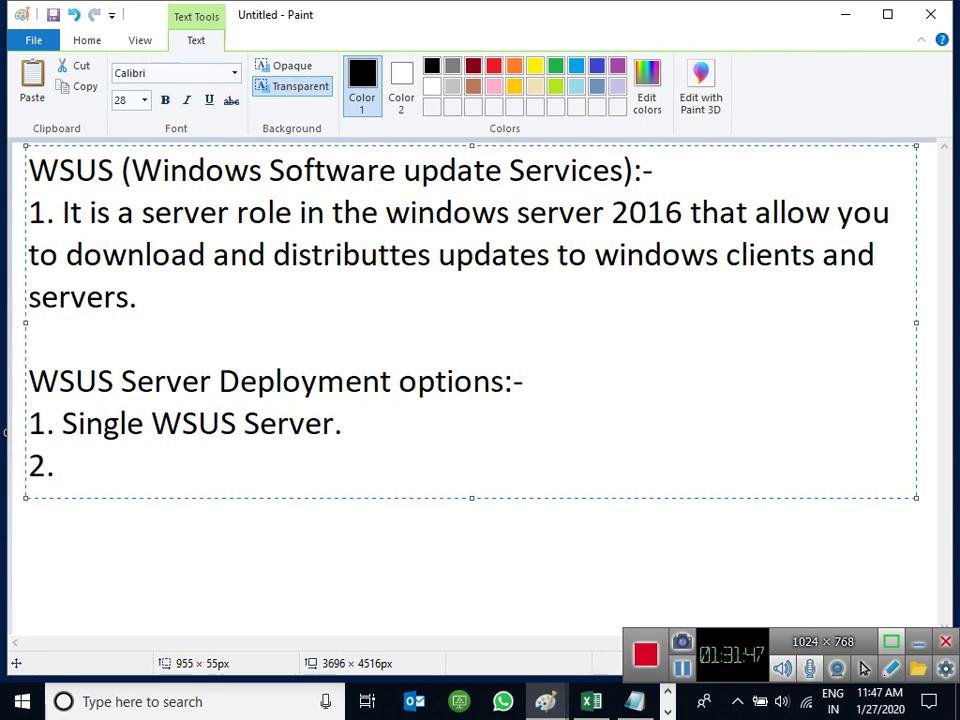
text(Multiple Server)
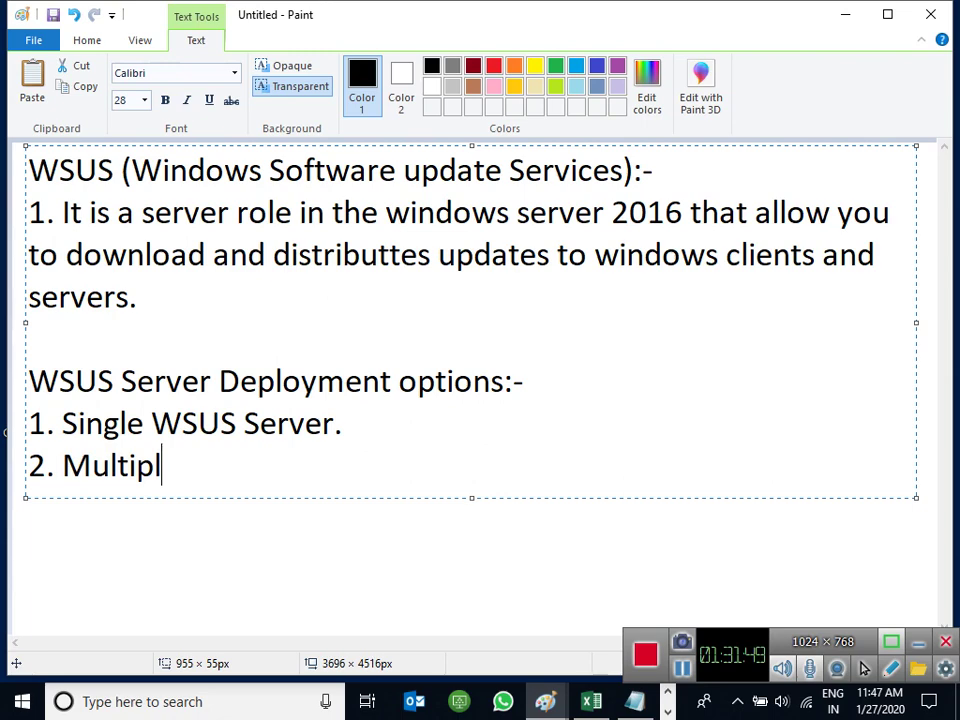
key(BackSpace)
key(BackSpace)
key(BackSpace)
key(BackSpace)
key(BackSpace)
key(BackSpace)
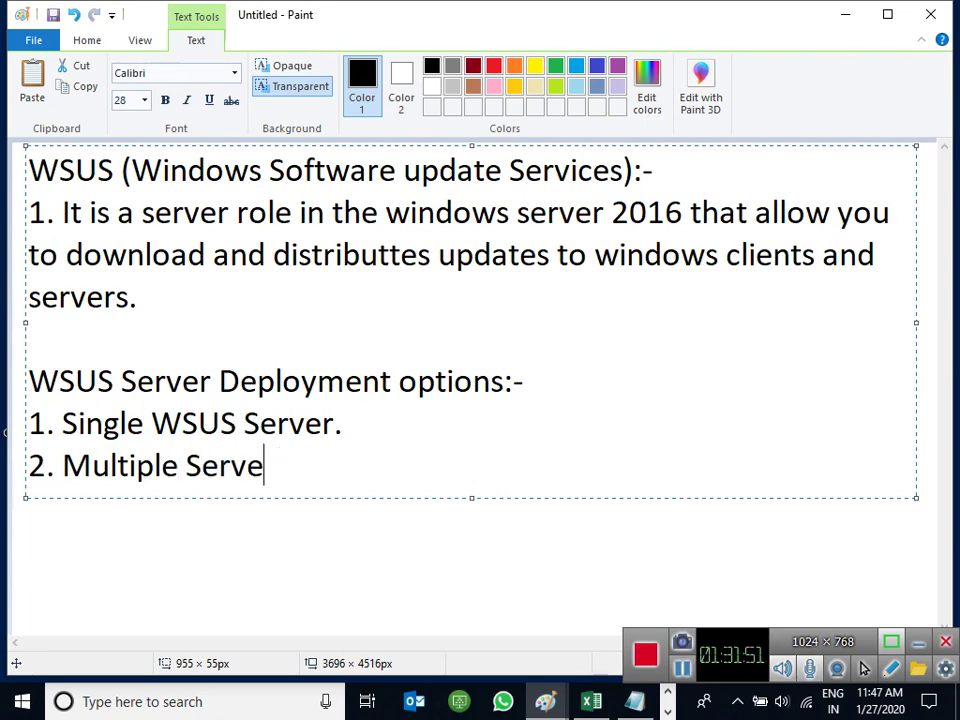
text(WSUS Server.)
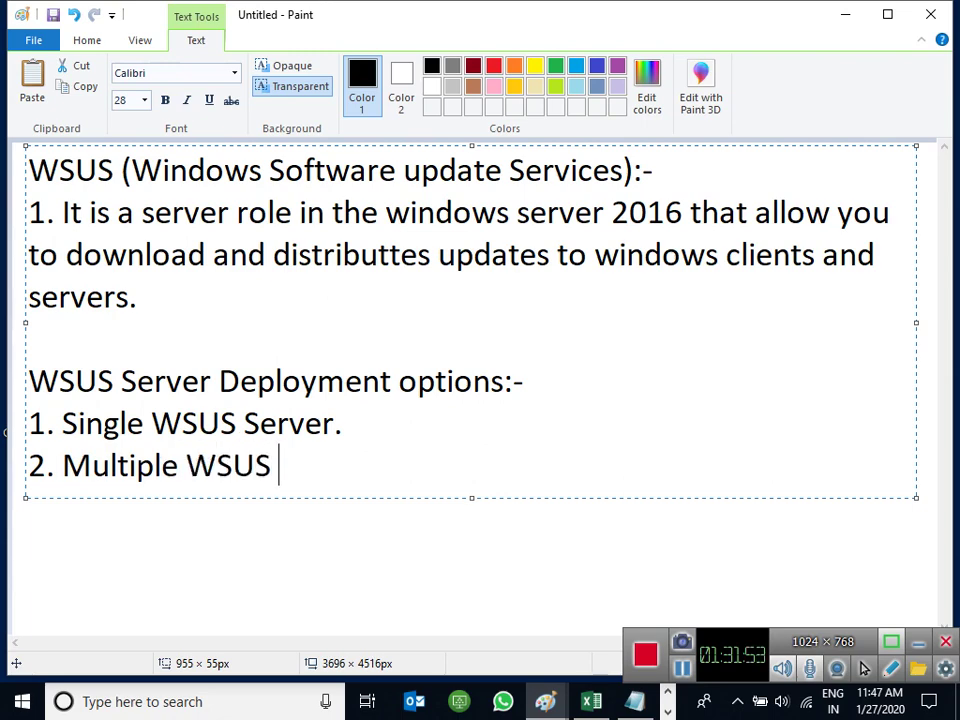
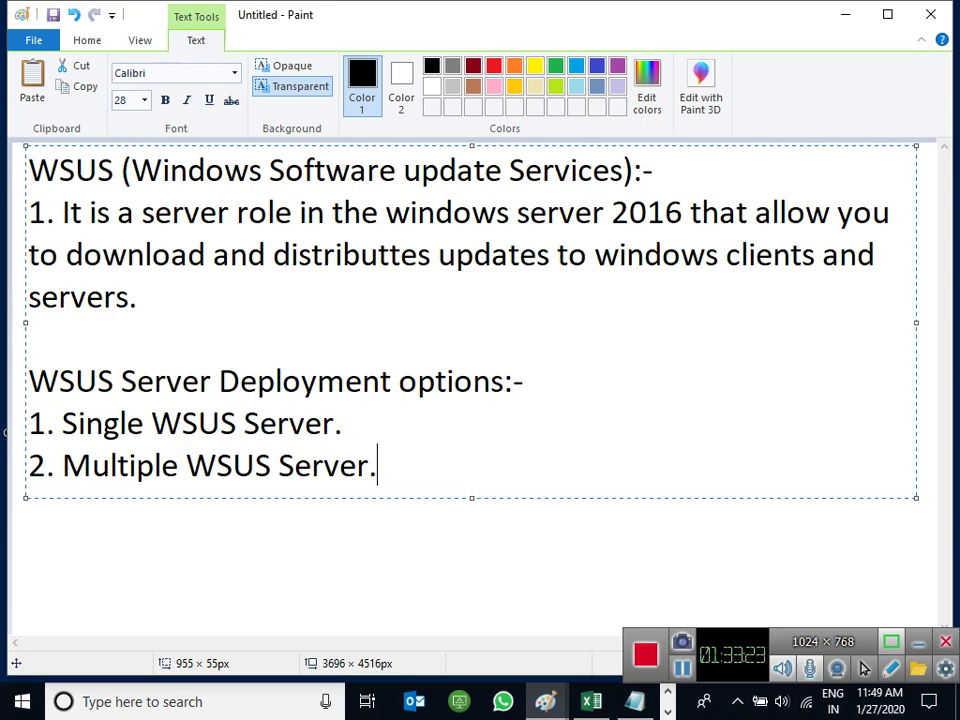
- Add the heading 'WSUS Server Hierarchies:-' on a new line below the deployment options
key(Return)
key(Return)
text(WSUS )
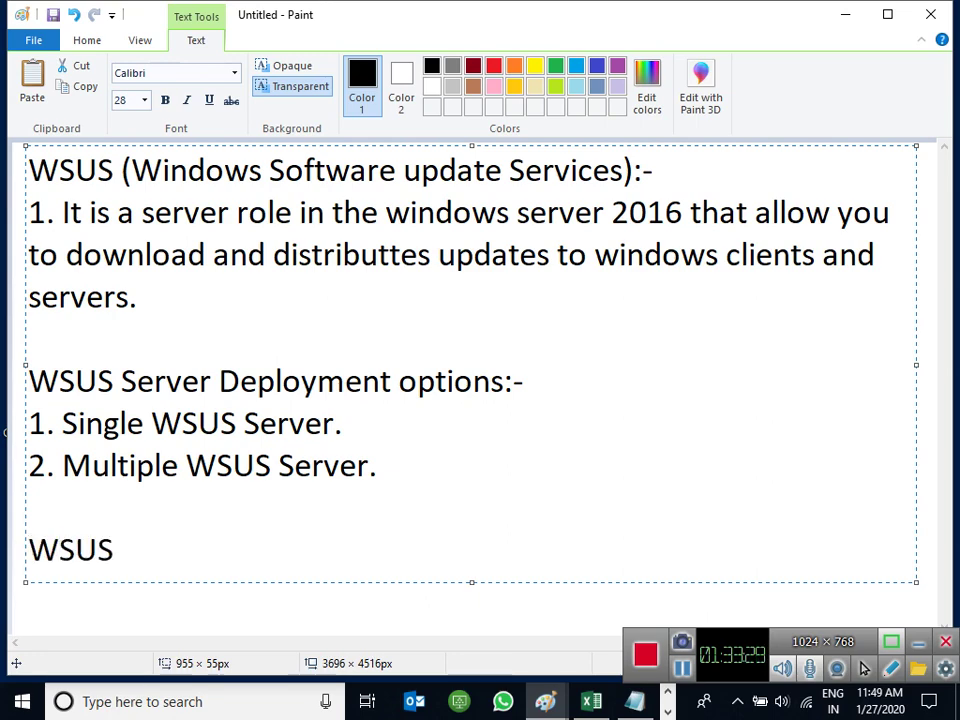
text(Server )
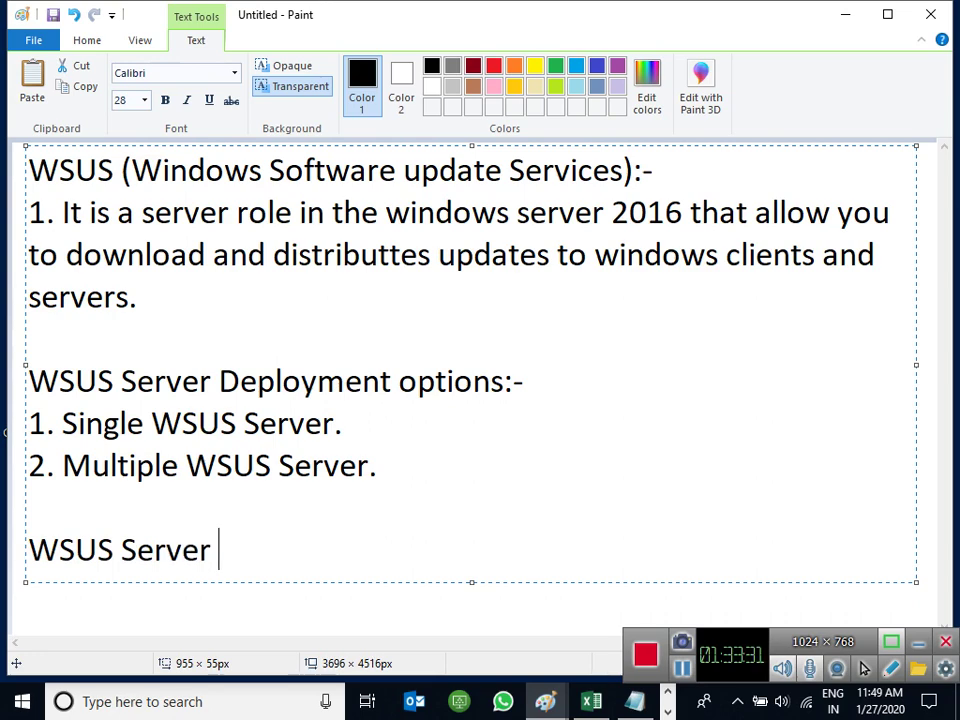
text(Hi)
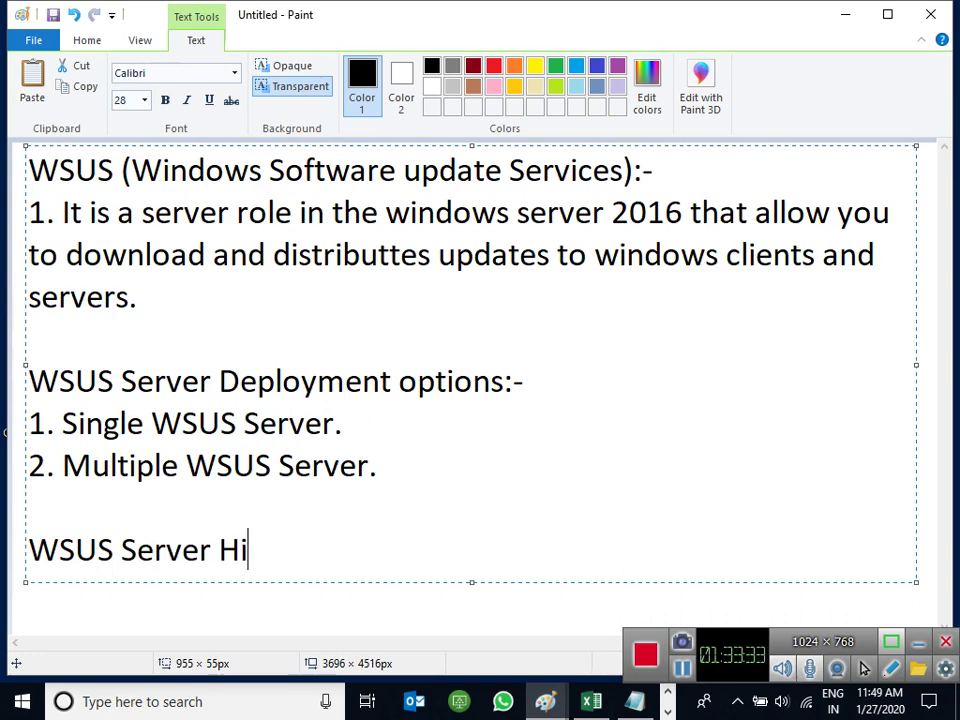
text(erarch)
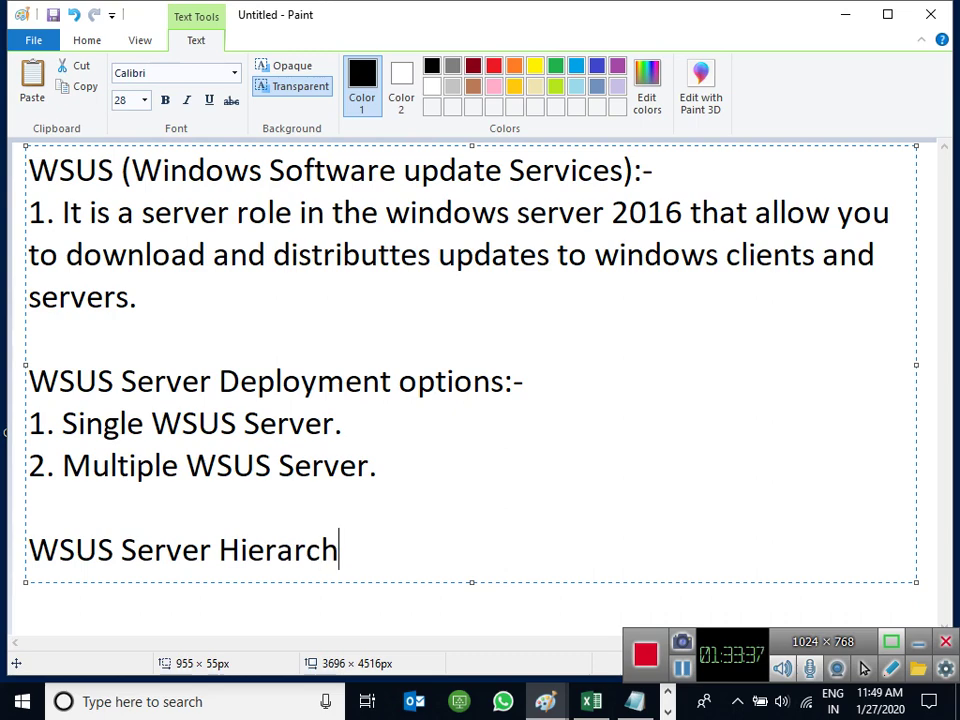
text(ies:-)
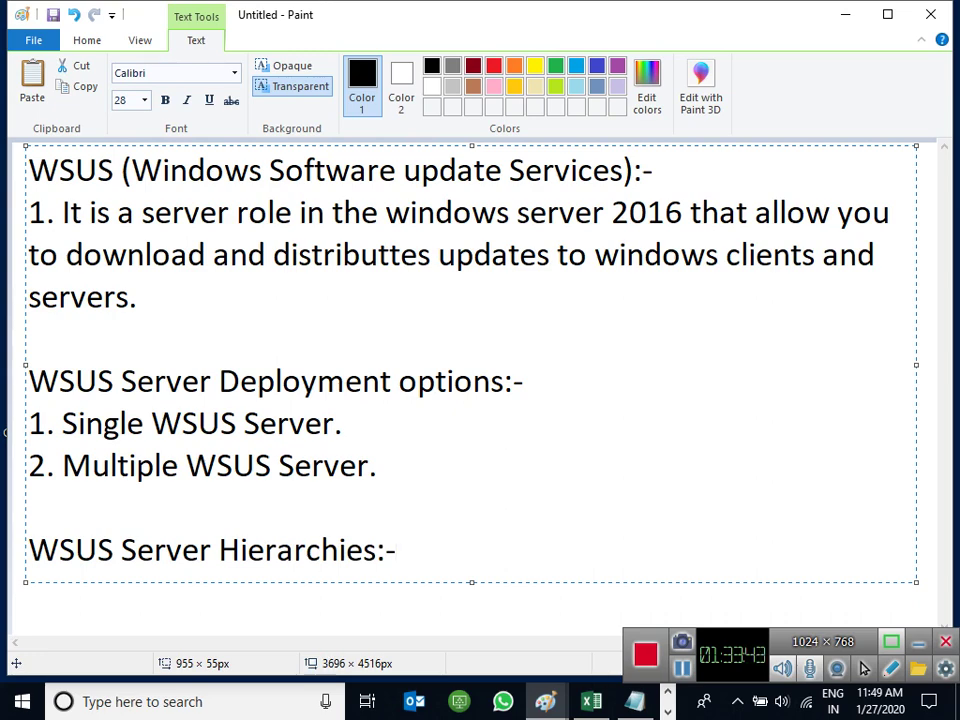
- Select the 'WSUS Server Hierarchies:-' heading line and cut it from the old notes
key(shift+Left)
key(shift+Left)
key(shift+Left)
key(shift+Left)
key(shift+Left)
key(shift+Left)
key(shift+Left)
key(shift+Left)
key(shift+Left)
key(shift+Left)
key(shift+Left)
key(shift+Left)
key(shift+Left)
key(shift+Left)
key(shift+Left)
key(shift+Left)
key(shift+Left)
key(shift+Left)
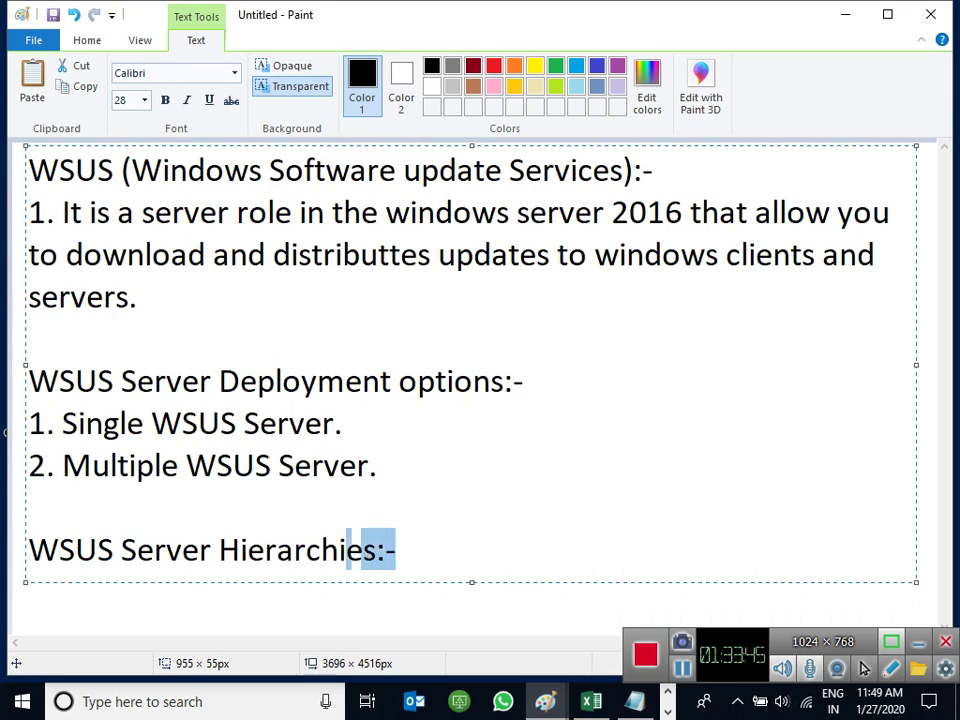
key(shift+Left)
key(shift+Left)
key(shift+Left)
key(shift+Left)
key(shift+Left)
key(shift+Left)
key(shift+Left)
key(shift+Left)
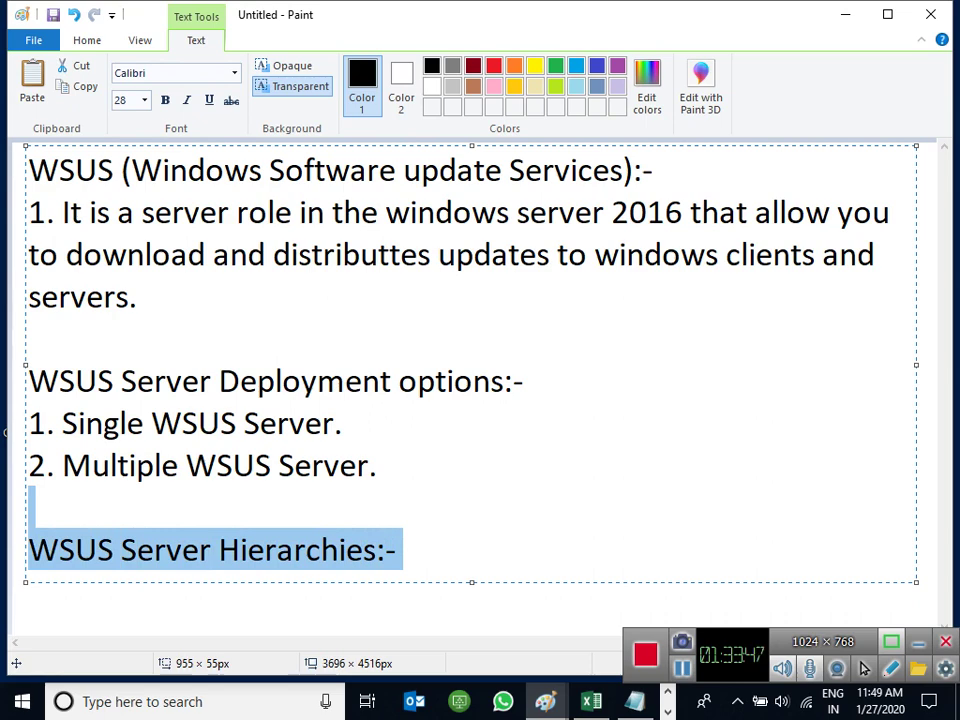
key(shift+Up)
key(shift+Down)
key(shift+Down)
key(ctrl+c)
key(BackSpace)
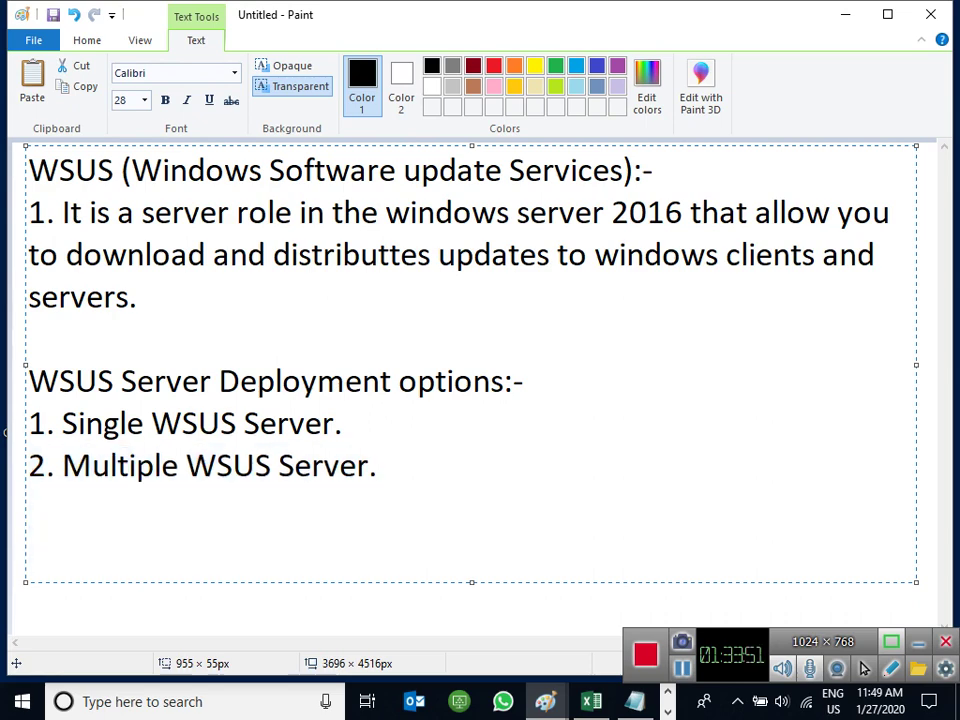
- Paste the heading into a text box at the top-left of a new Paint canvas, widened to one line
key(super+r)
key(Return)
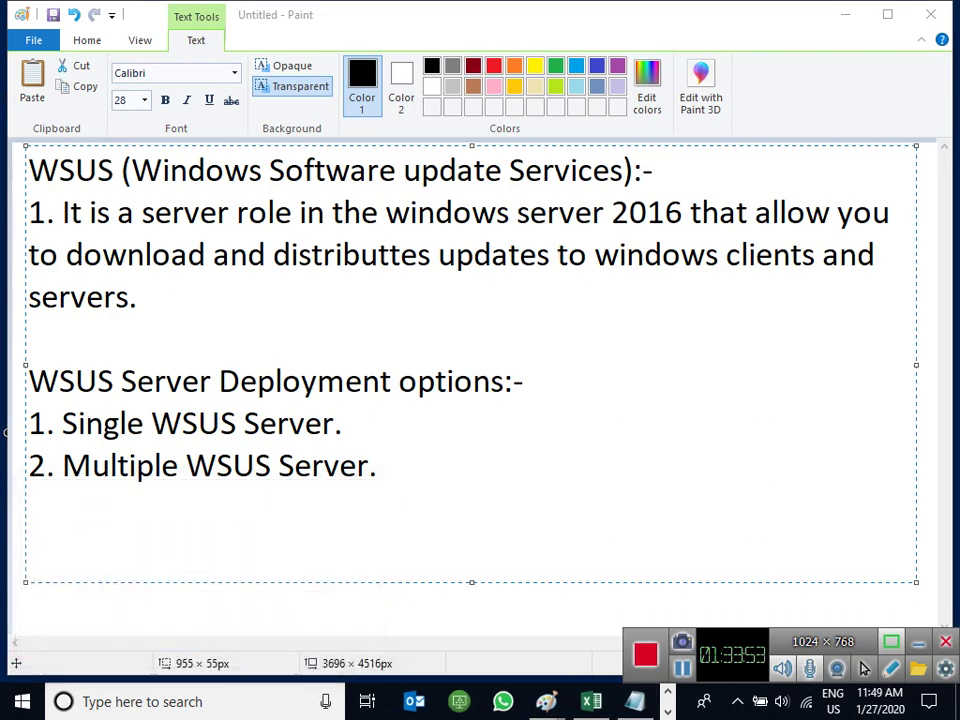
click(215, 73)
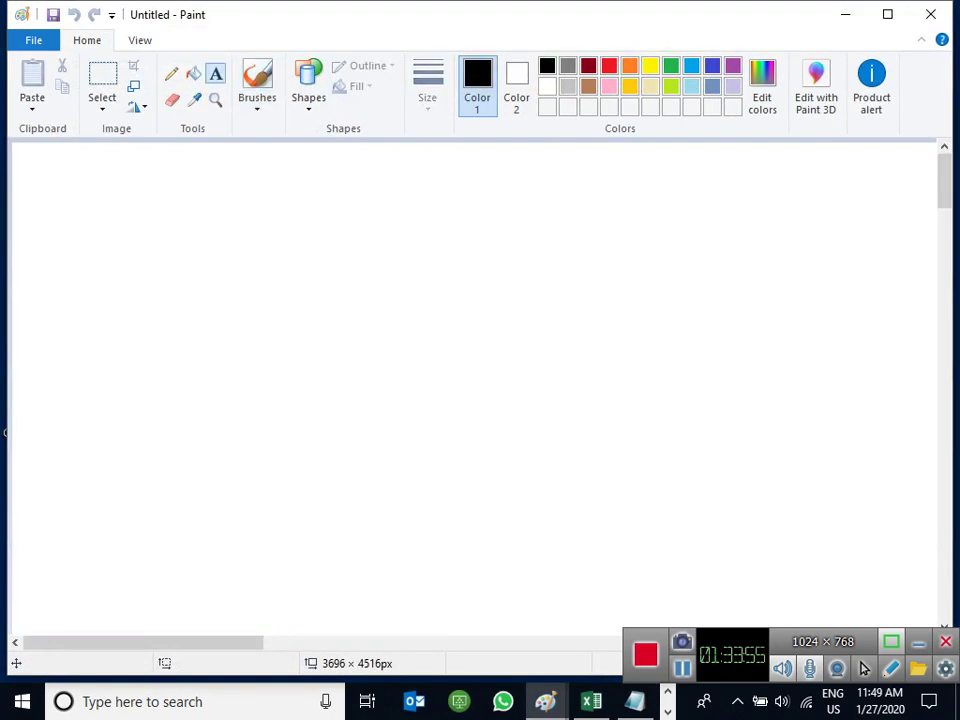
click(17, 148)
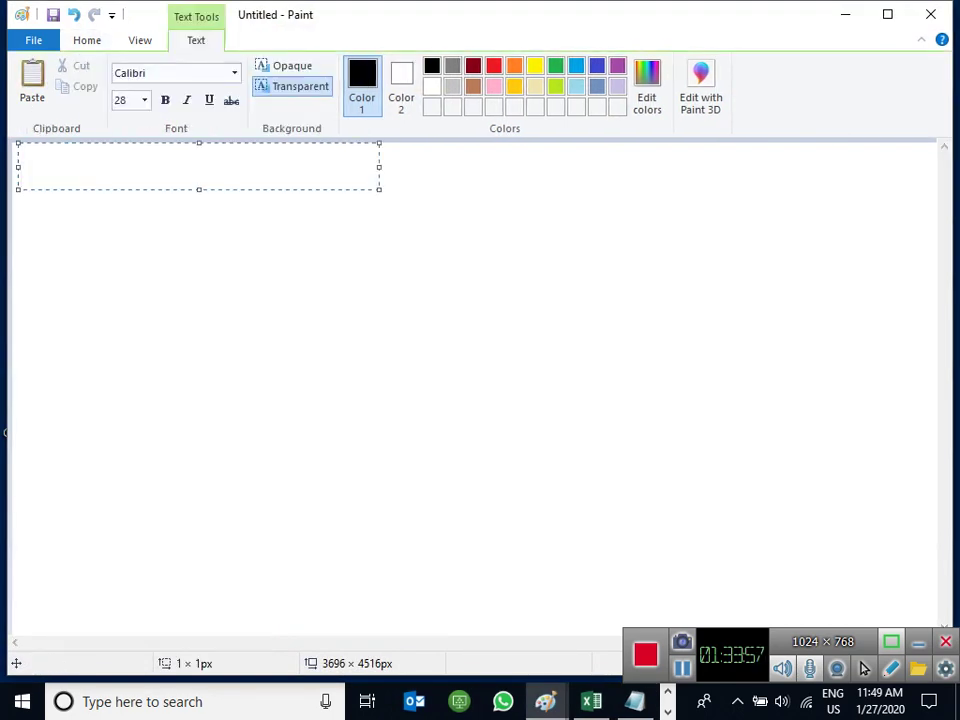
key(ctrl+v)
drag(379, 214, 915, 214)
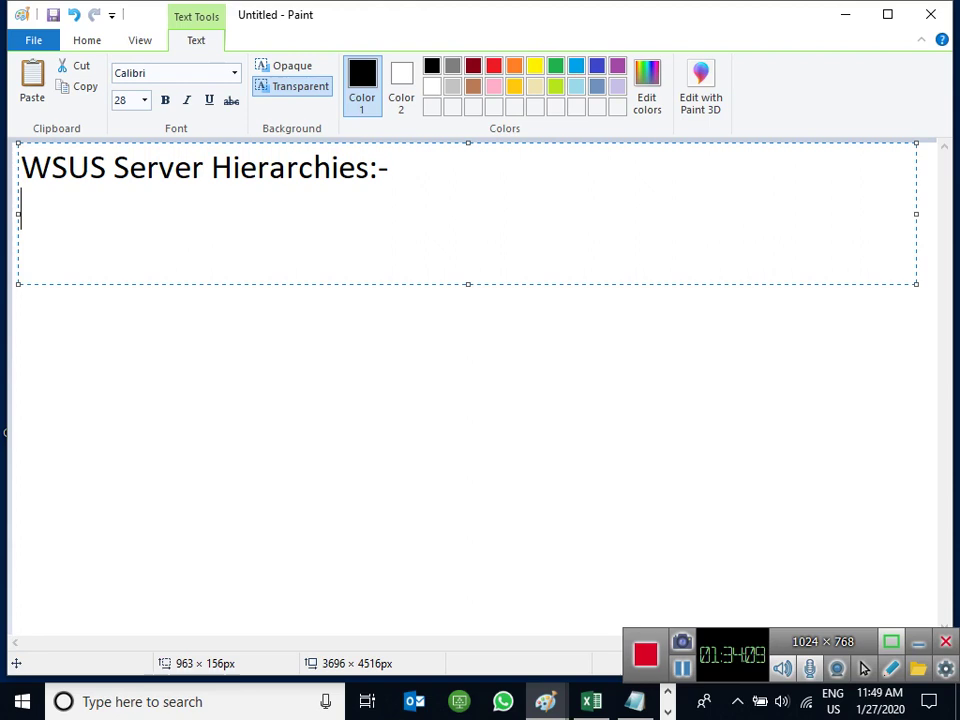
- Type the list items '1. DownStream Servers' and '2. UpStream Servers' on separate lines
text(1. Dowbn)
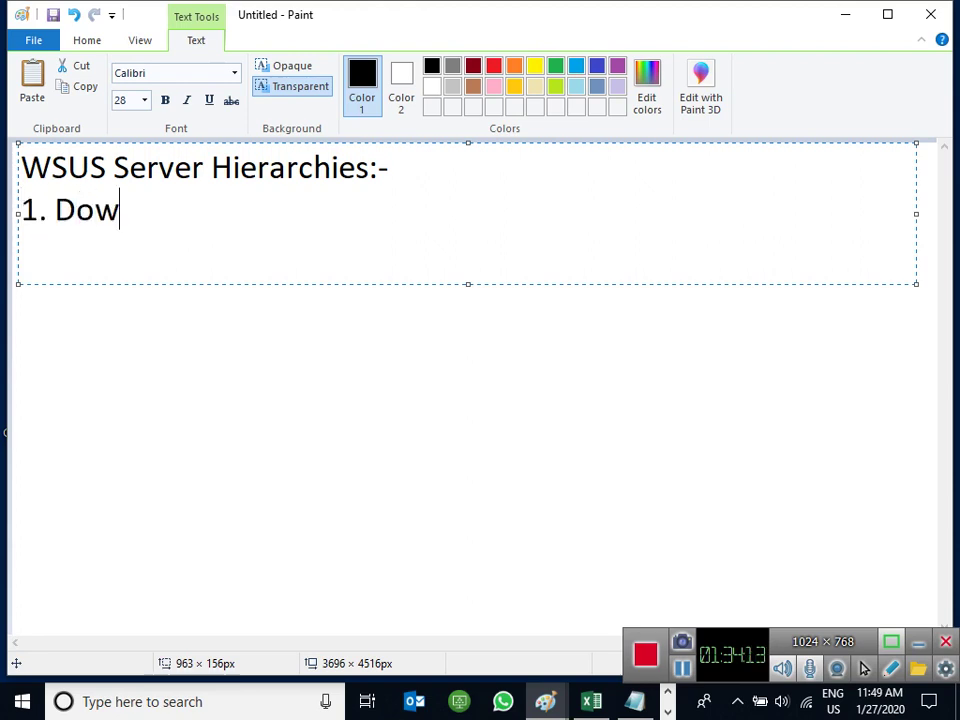
key(BackSpace)
key(BackSpace)
text(nStream Servers)
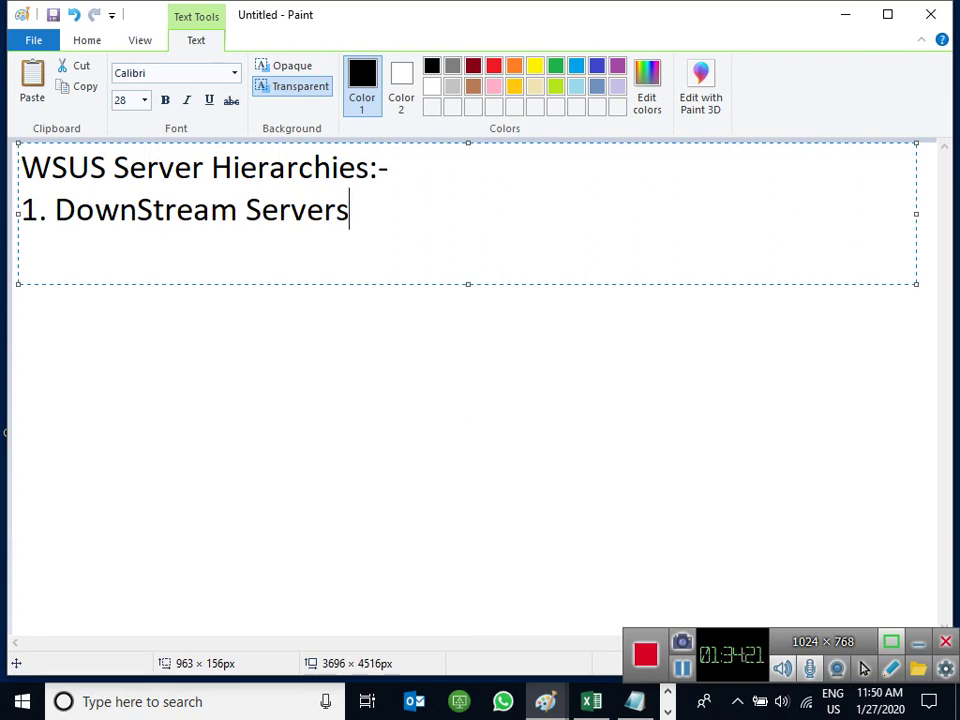
key(Return)
text(2. UpStrae)
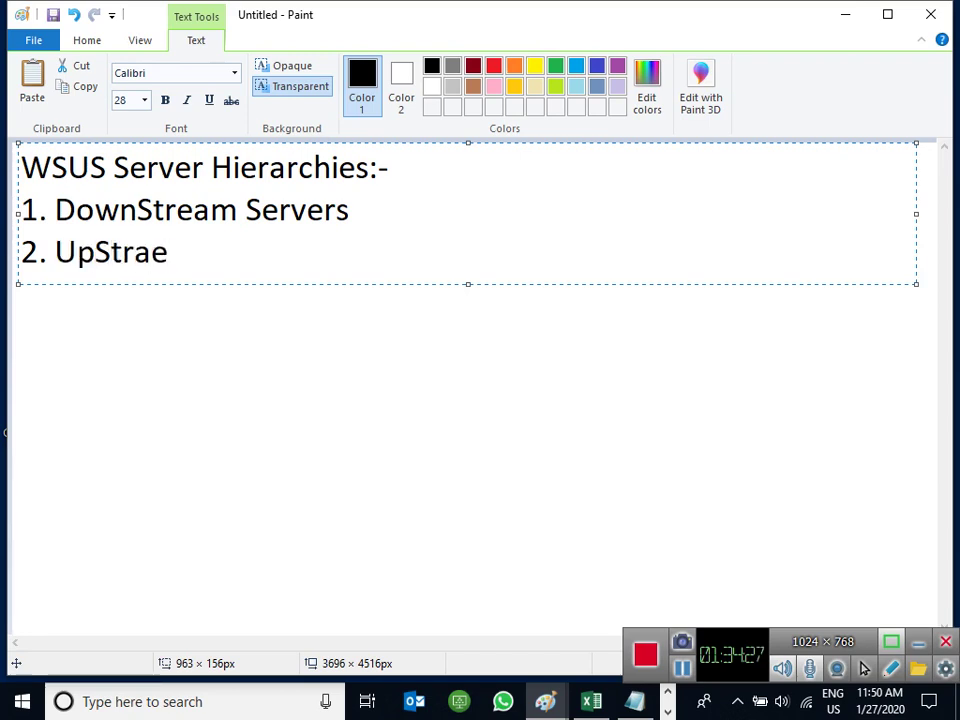
key(BackSpace)
key(BackSpace)
key(BackSpace)
text(eam)
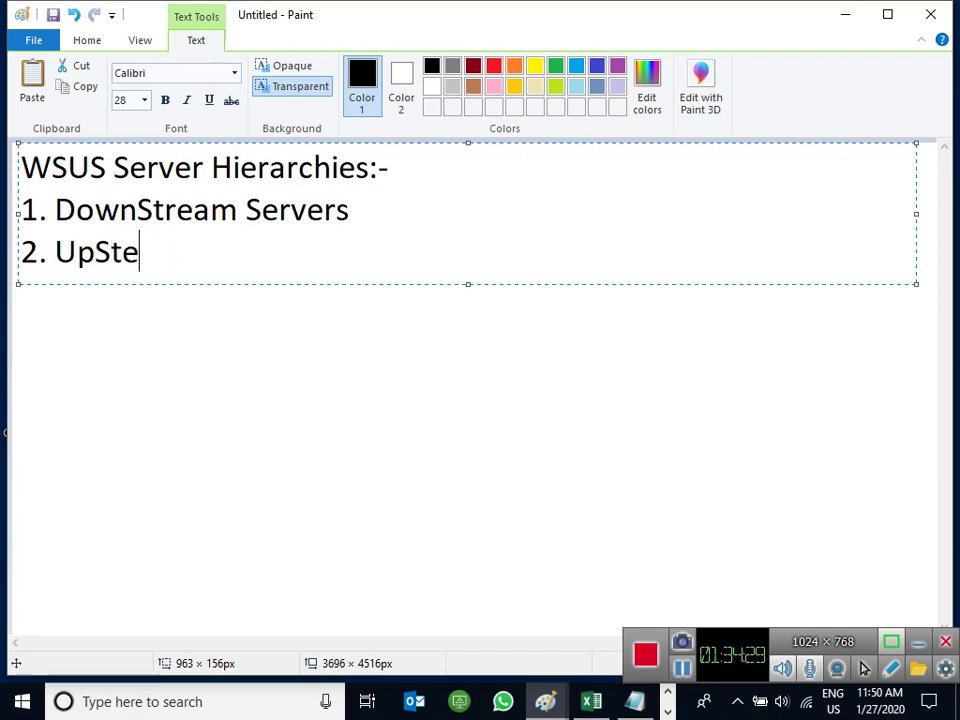
text( Servers)
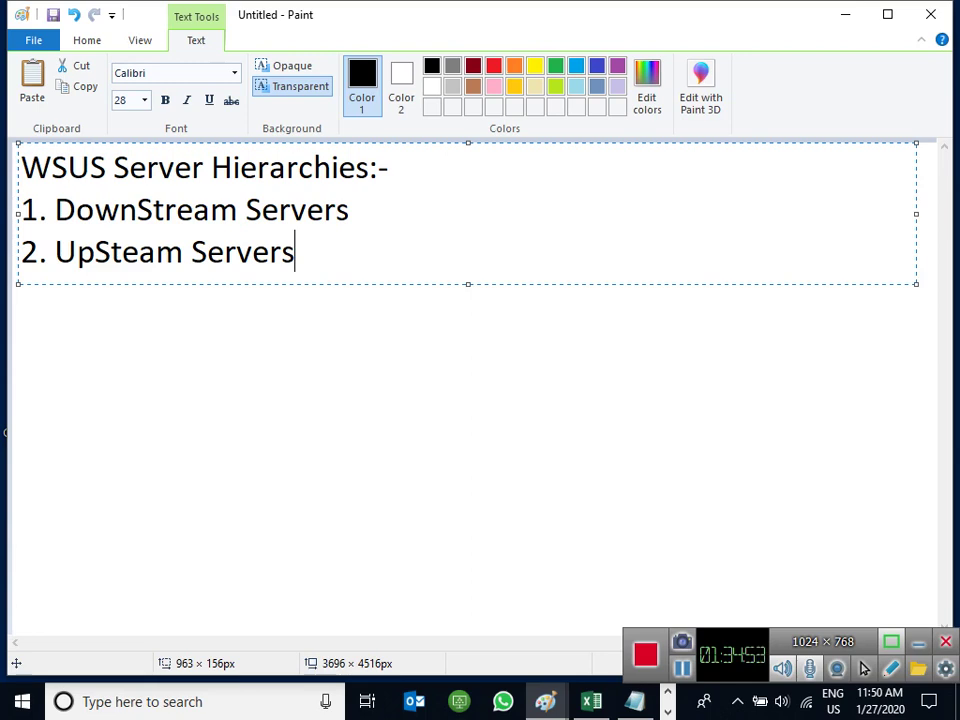
- Append ':- These Server are receive updates from UpStram Servers.' to item 1
key(Up)
key(Right)
key(Right)
key(Right)
key(Right)
text(:- These Server a)
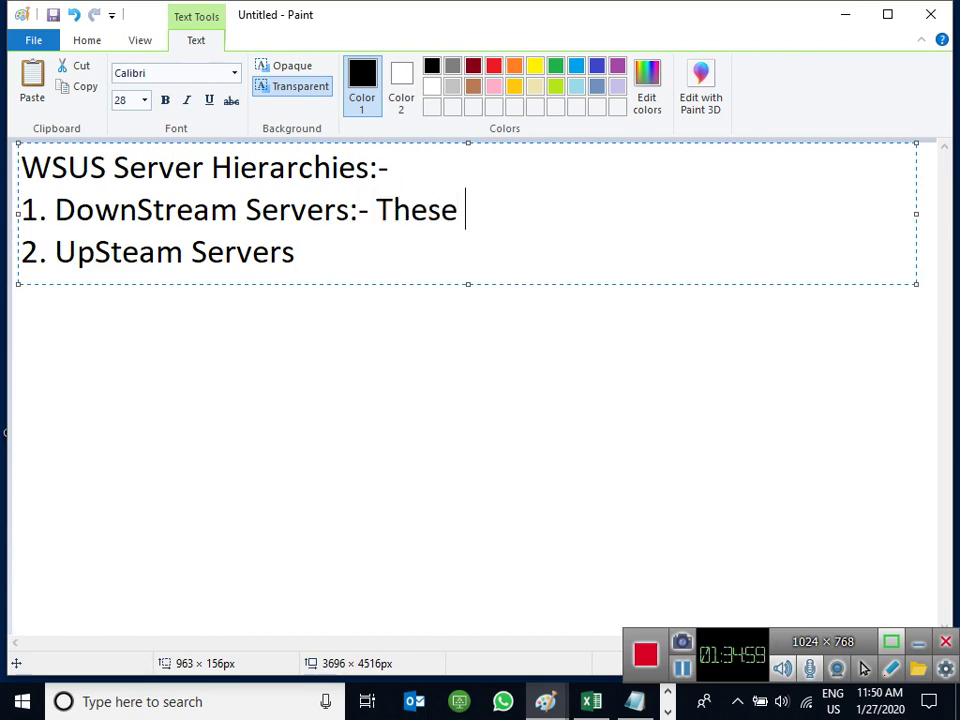
text(re )
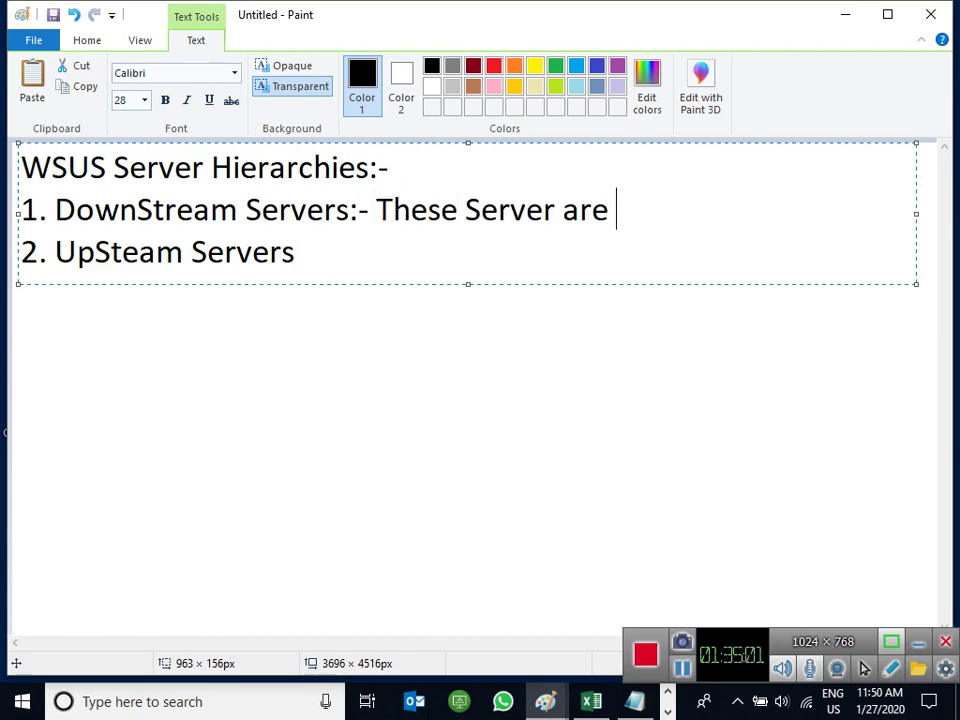
text(receive)
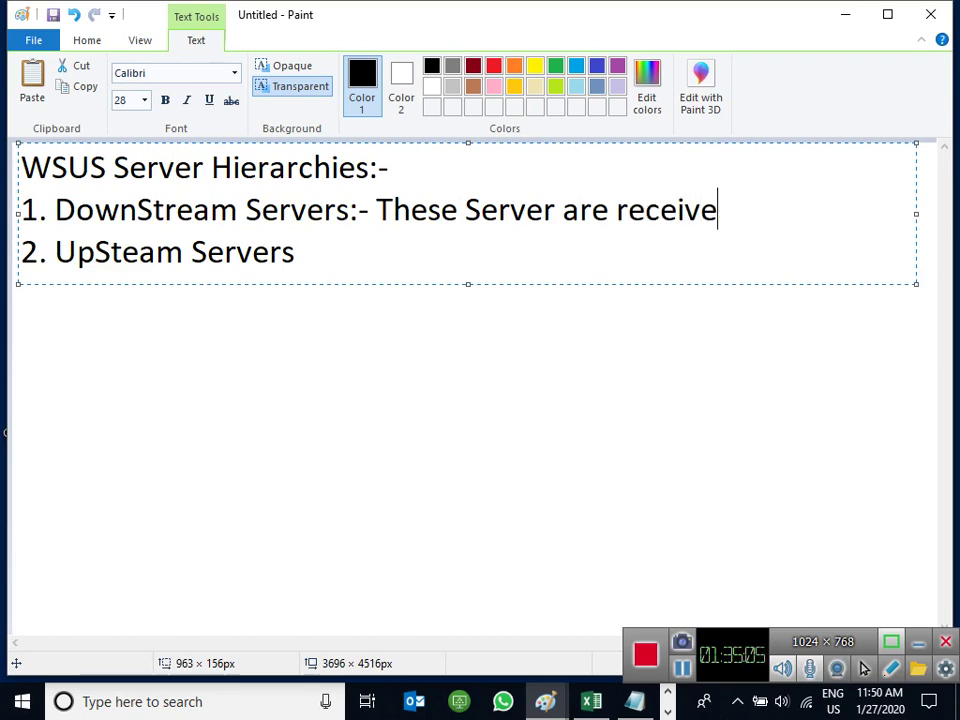
text( up)
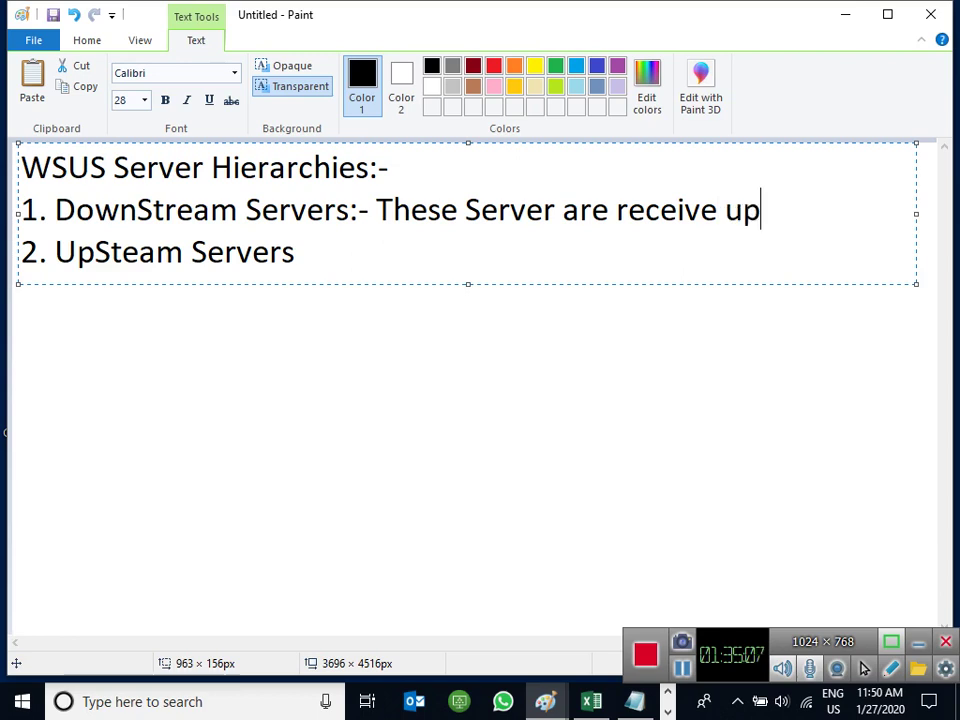
text(dates from)
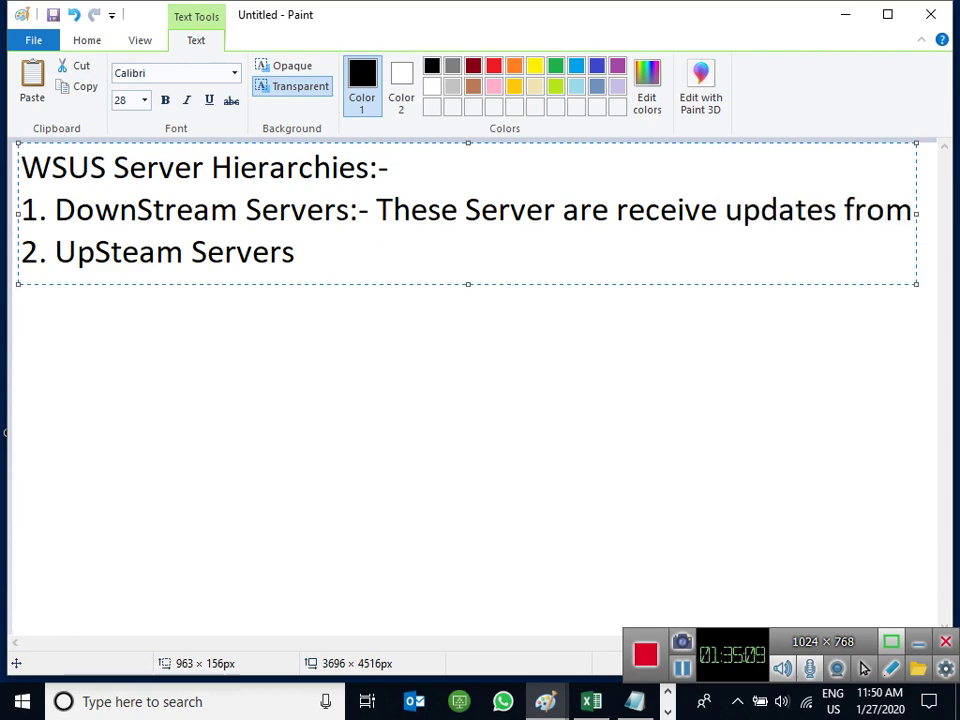
text( Up)
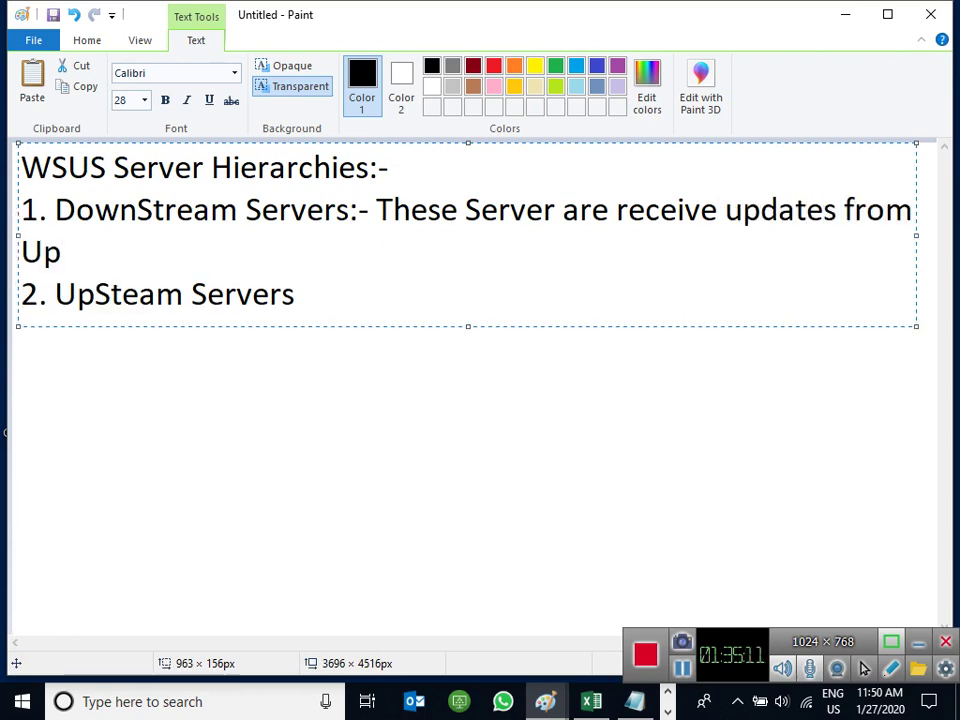
text(Stram )
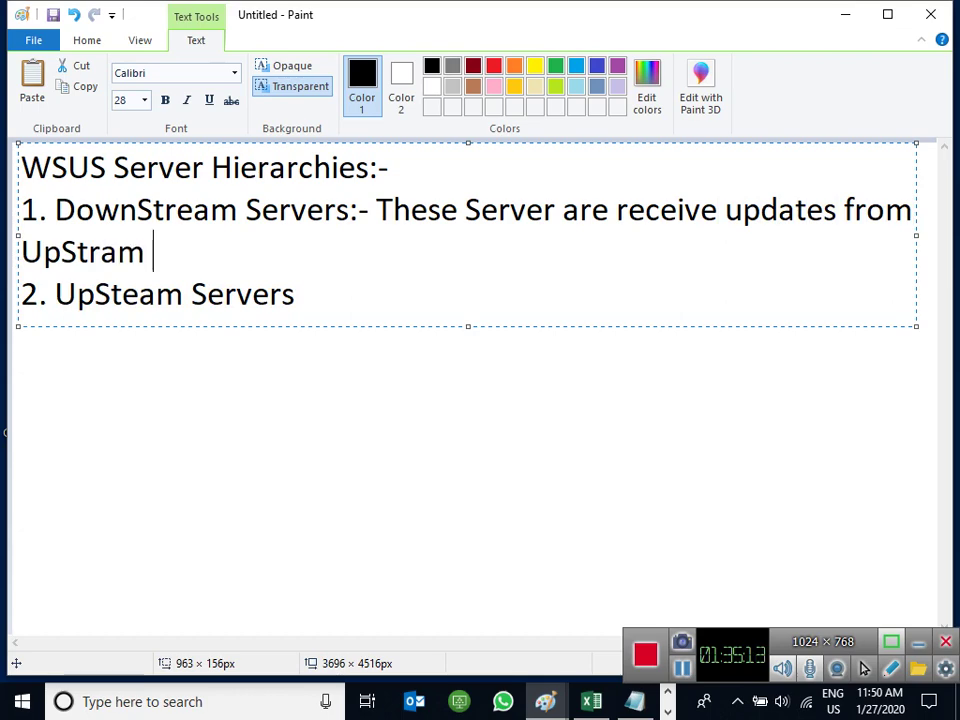
text(Servers.)
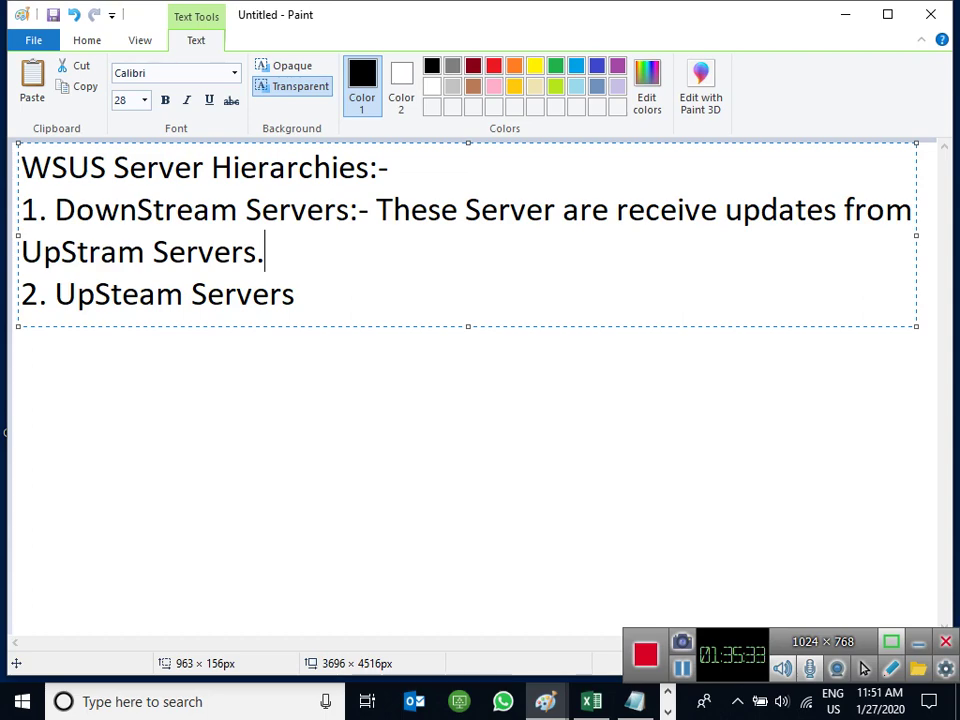
- Begin item 2's description with ':- These Servers are Directly Connected'
key(Down)
key(End)
text(:- Thses)
key(BackSpace)
key(BackSpace)
key(BackSpace)
key(BackSpace)
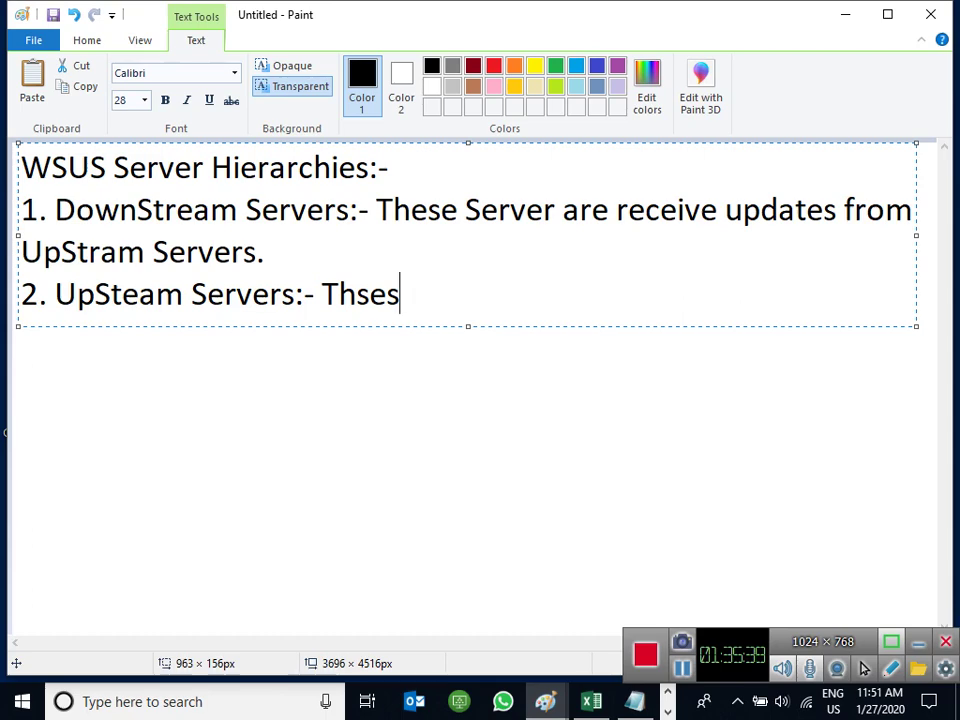
text(ese Ser)
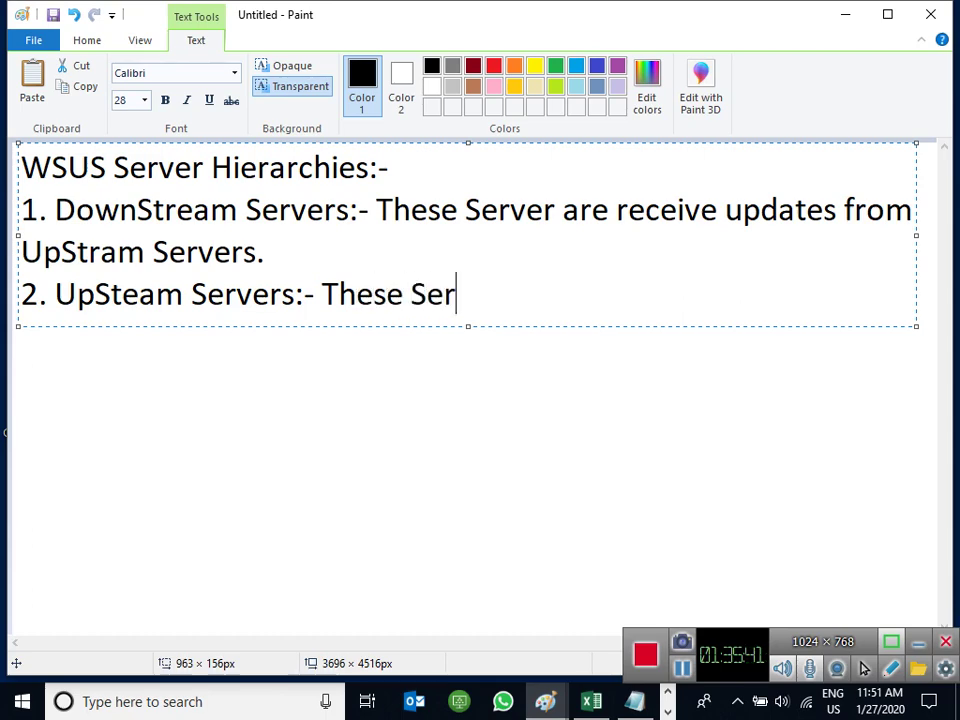
text(vers are Direct)
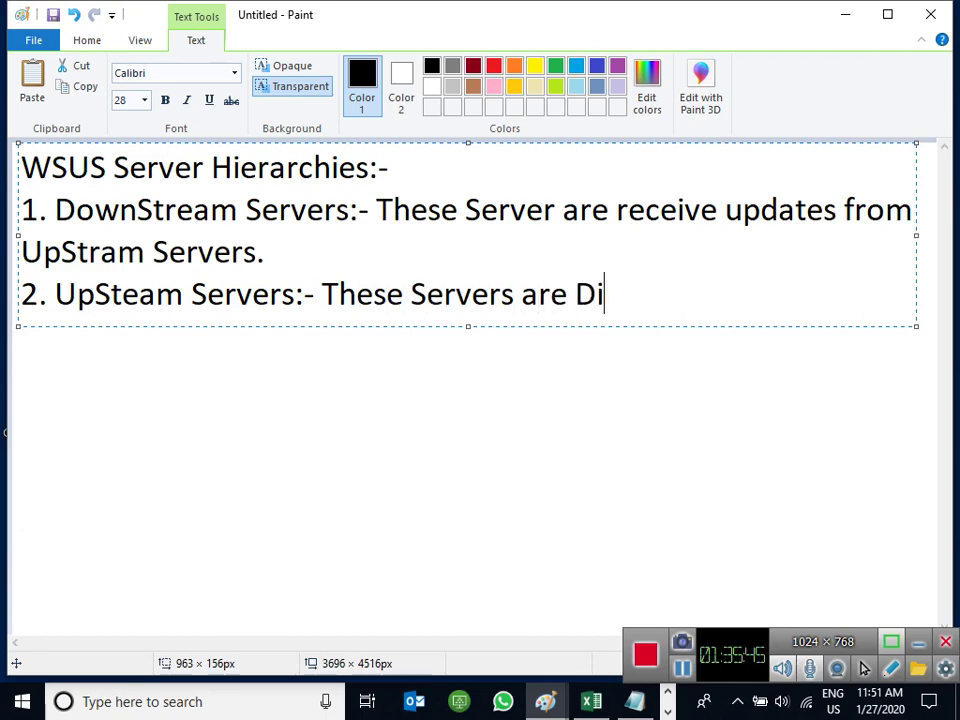
key(BackSpace)
text(t)
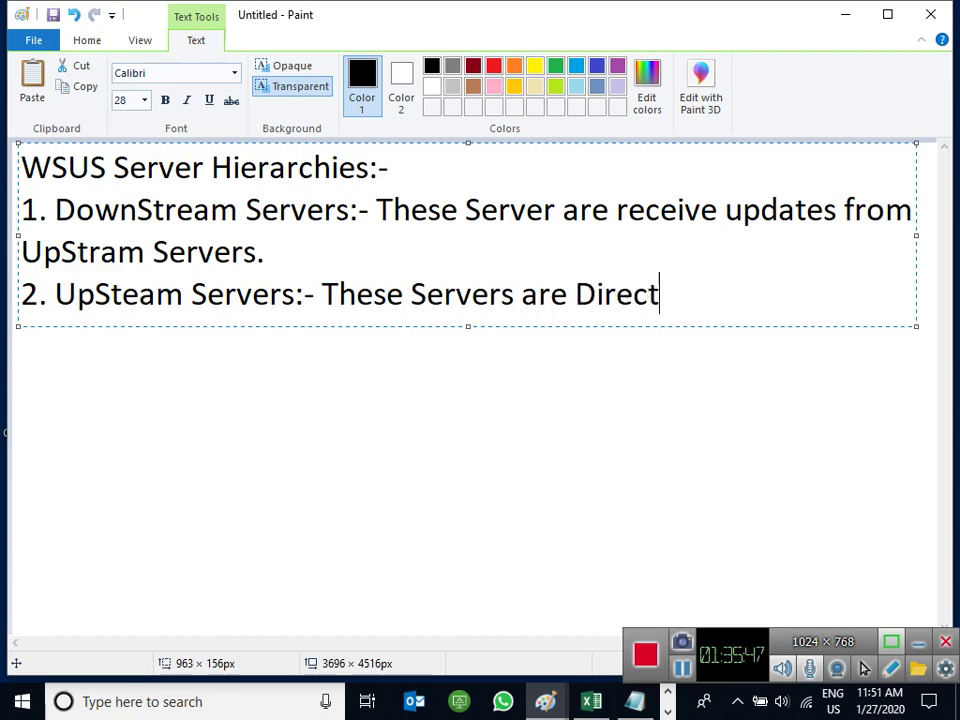
text(ly Connecte)
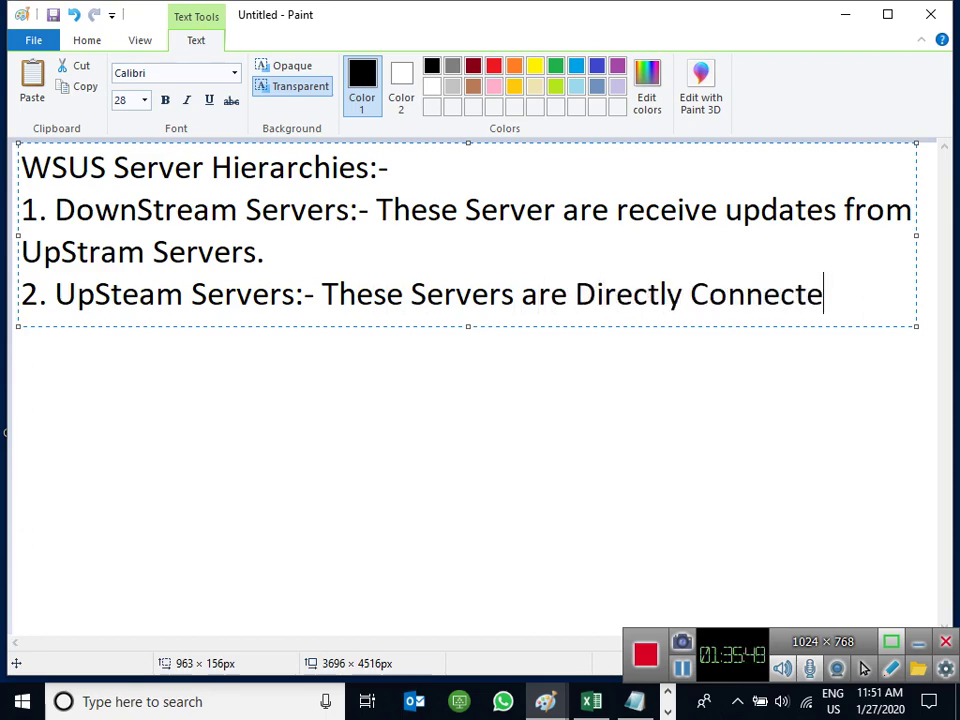
text(d eith the)
key(BackSpace)
key(BackSpace)
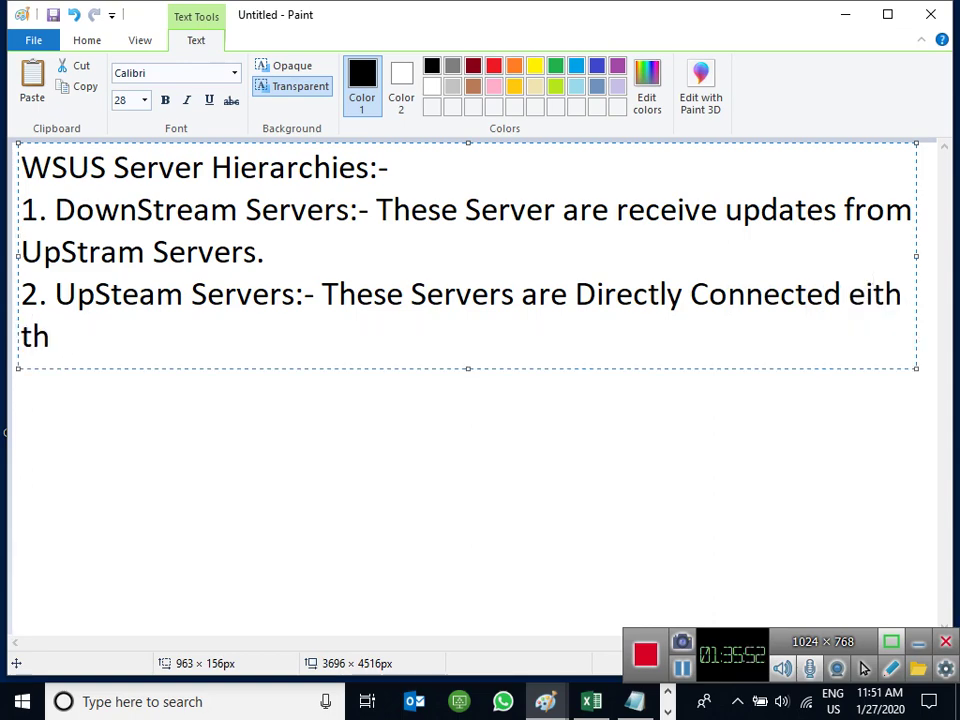
key(BackSpace)
- Finish item 2's description with 'with the Microsoft For updates through Internet.'
key(BackSpace)
key(BackSpace)
key(BackSpace)
key(BackSpace)
key(BackSpace)
key(BackSpace)
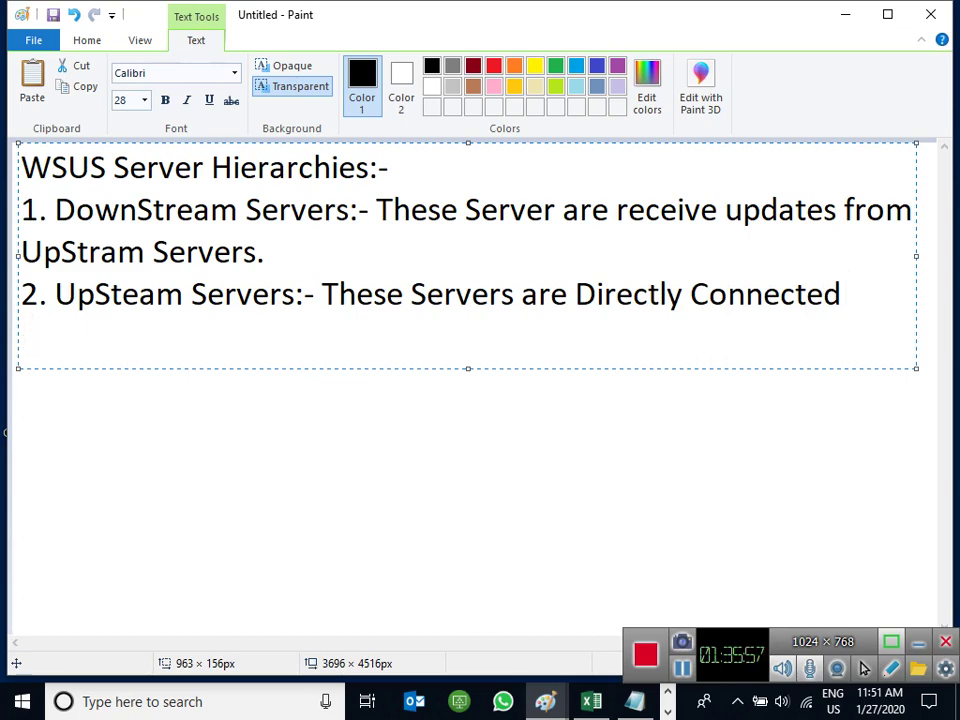
text(witj th)
key(BackSpace)
key(BackSpace)
key(BackSpace)
key(BackSpace)
text(h the )
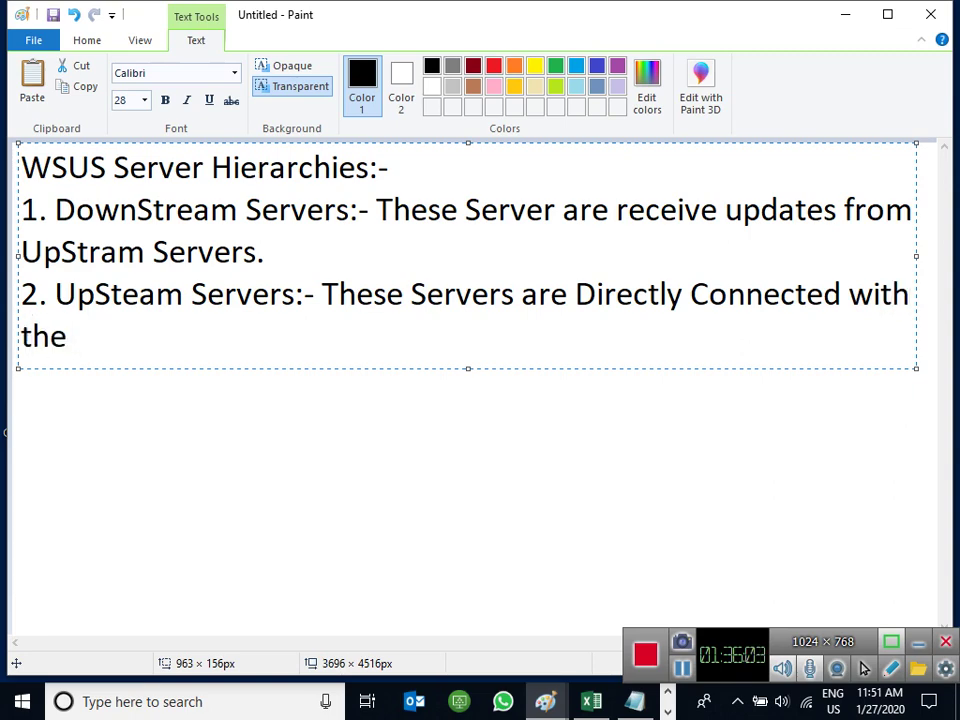
text(Moic)
key(BackSpace)
key(BackSpace)
key(BackSpace)
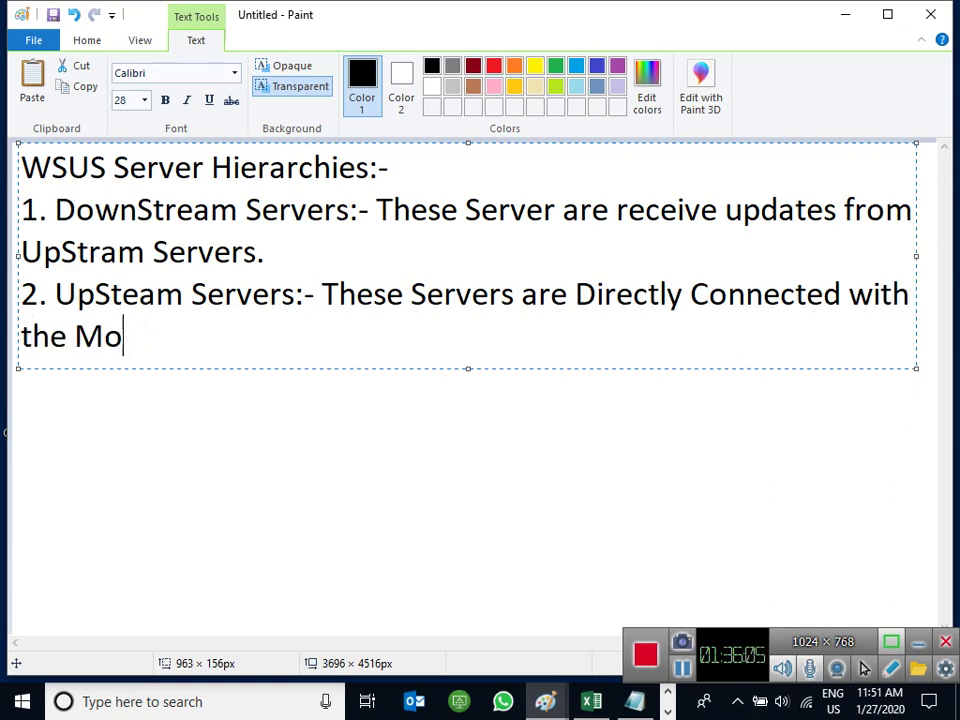
text(icrosoft)
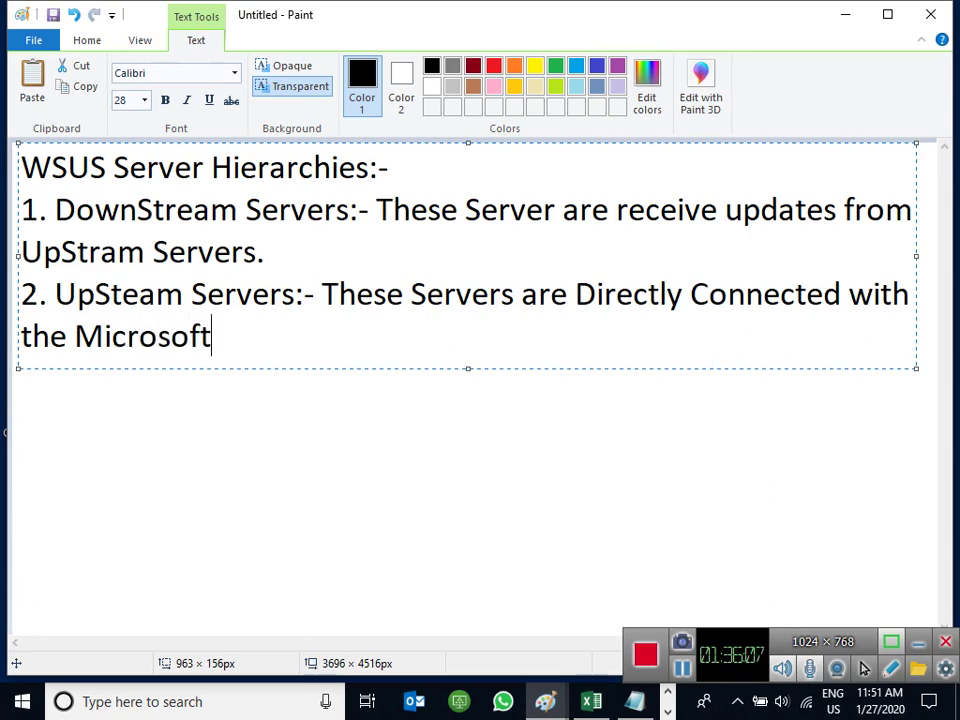
key(BackSpace)
text(.)
key(Num_Lock)
key(BackSpace)
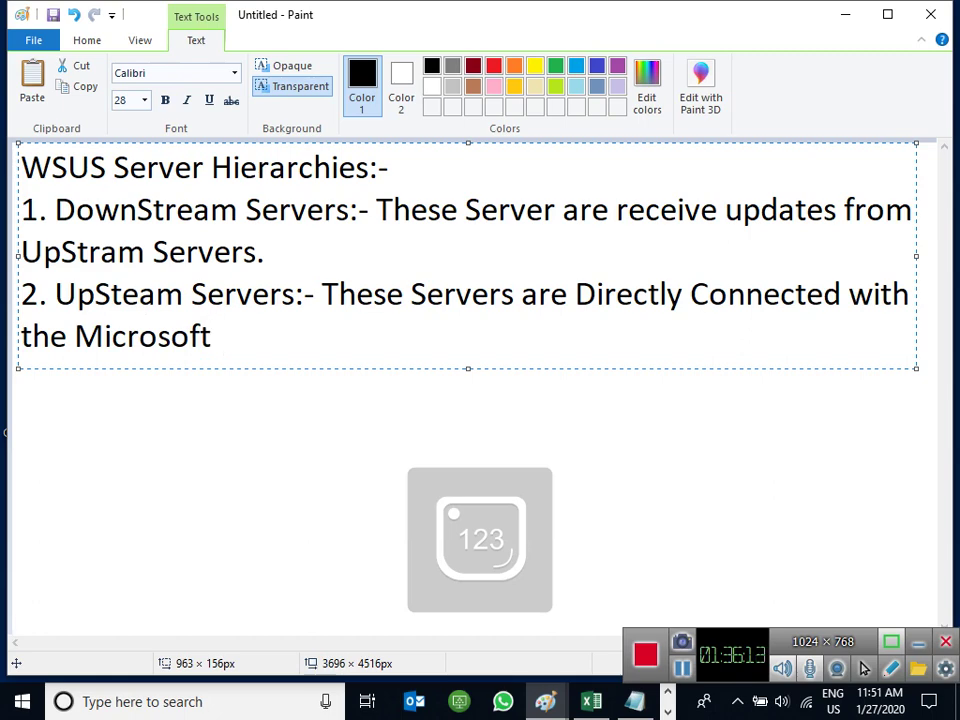
text(For geet)
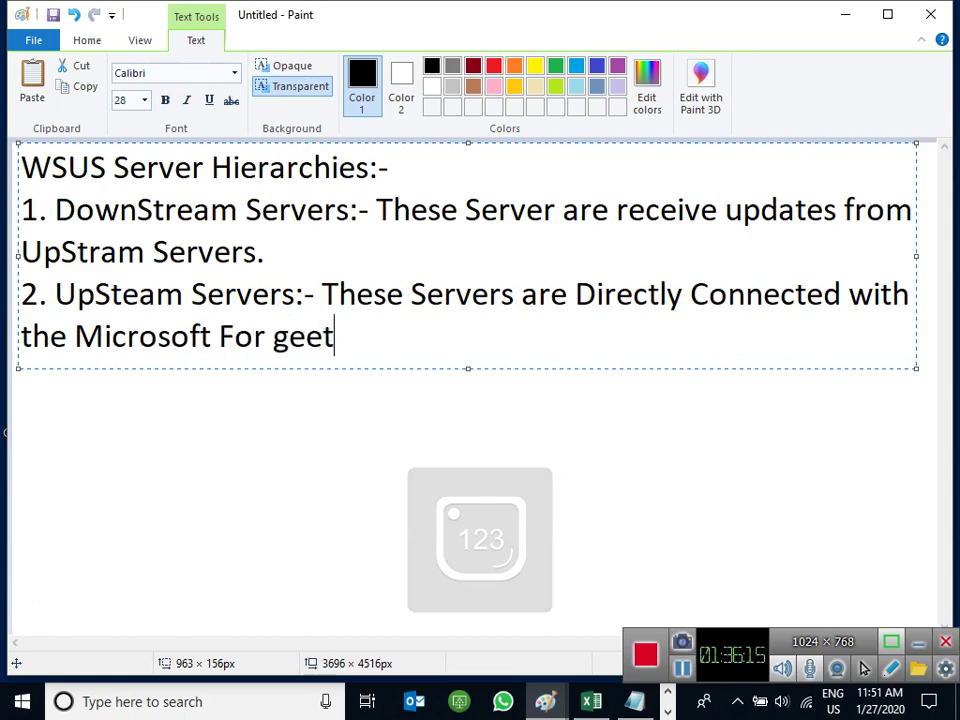
key(BackSpace)
key(BackSpace)
key(BackSpace)
key(BackSpace)
text(u)
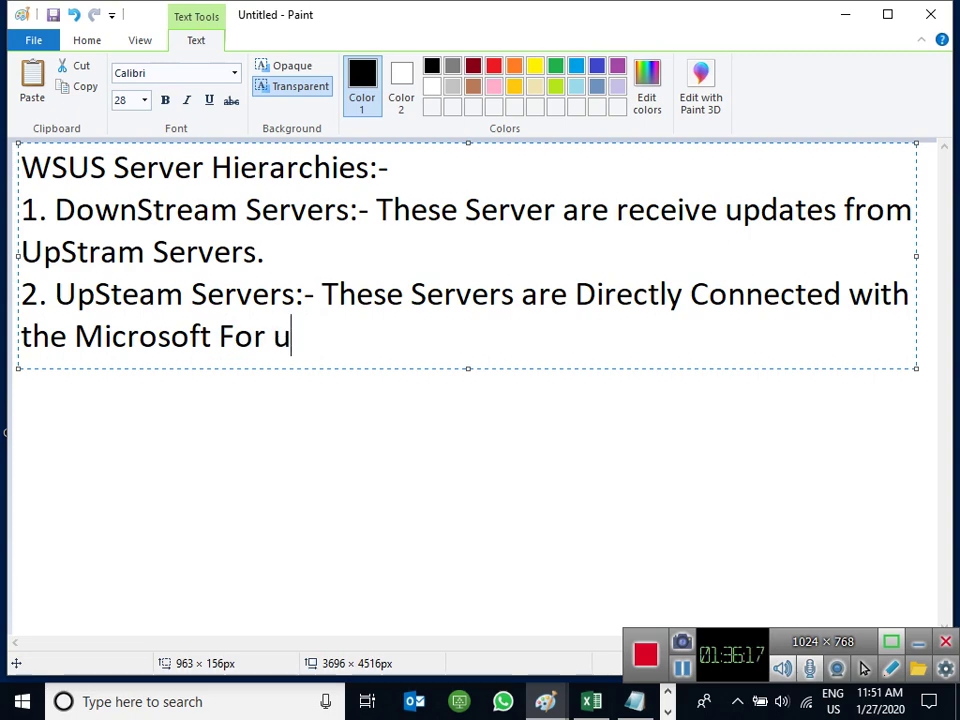
text(pdates thriugh)
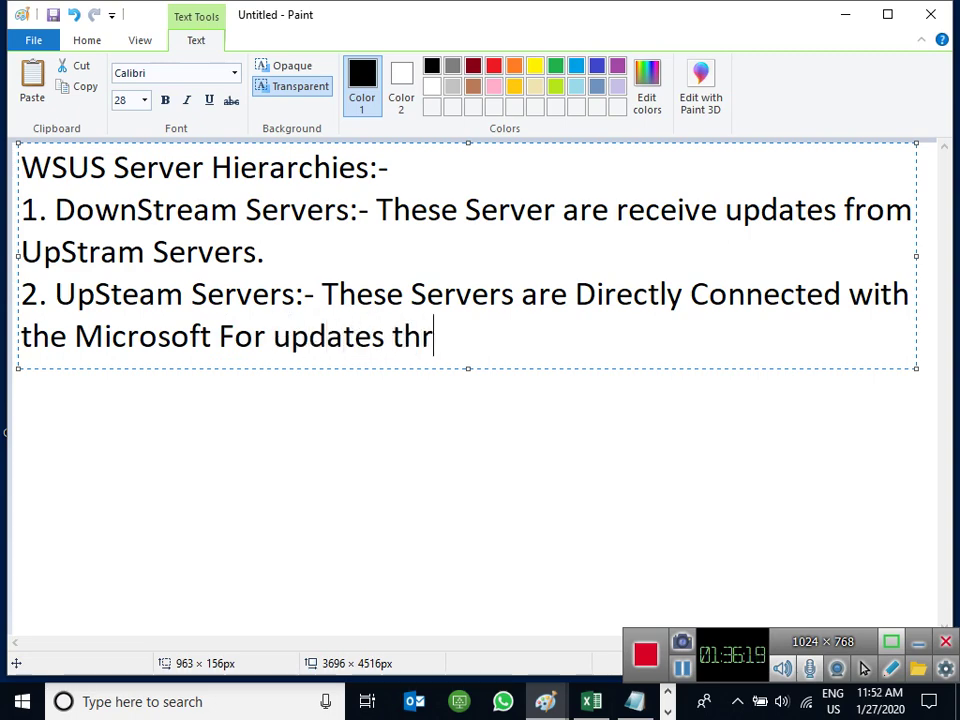
key(BackSpace)
key(BackSpace)
key(BackSpace)
text(o)
text(ug)
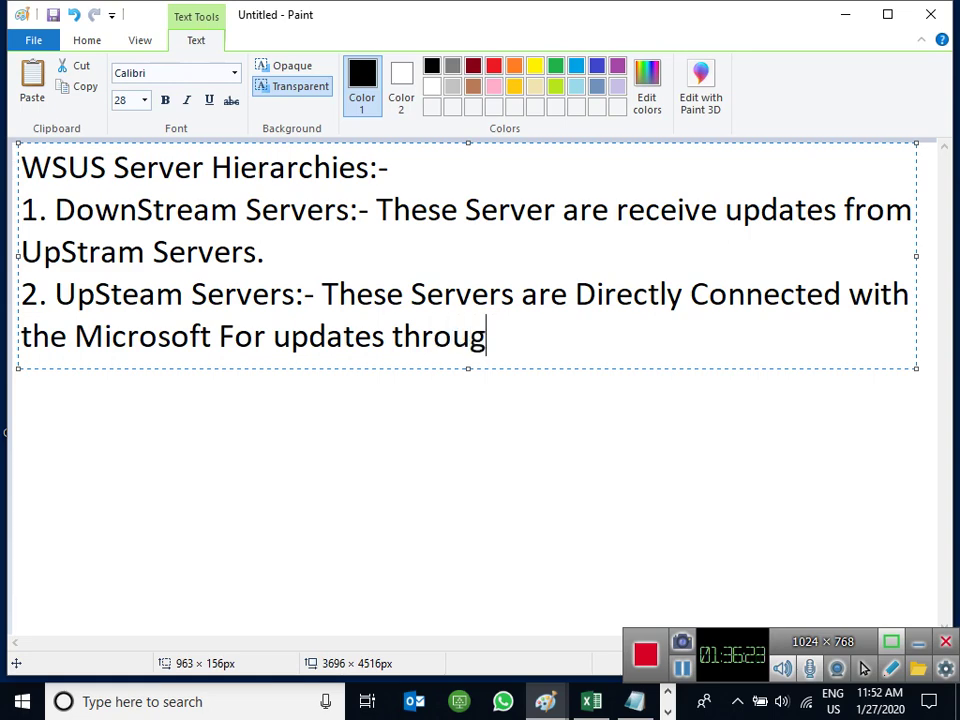
text(h Internet.)
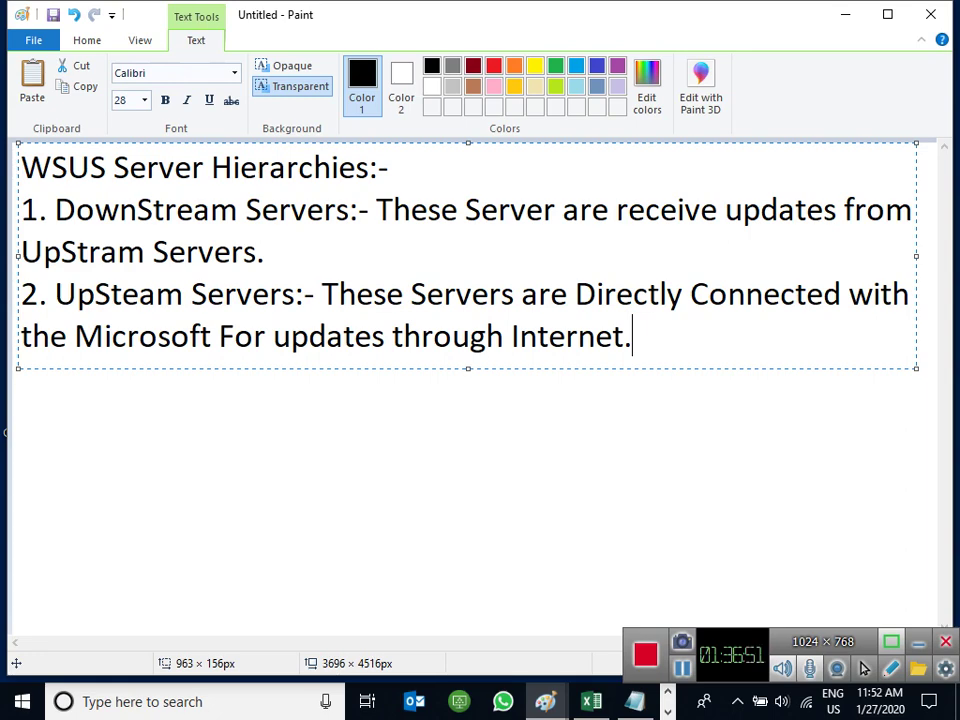
- Add the heading 'WSUS Database:-' on a new paragraph below the server list
key(Return)
key(Return)
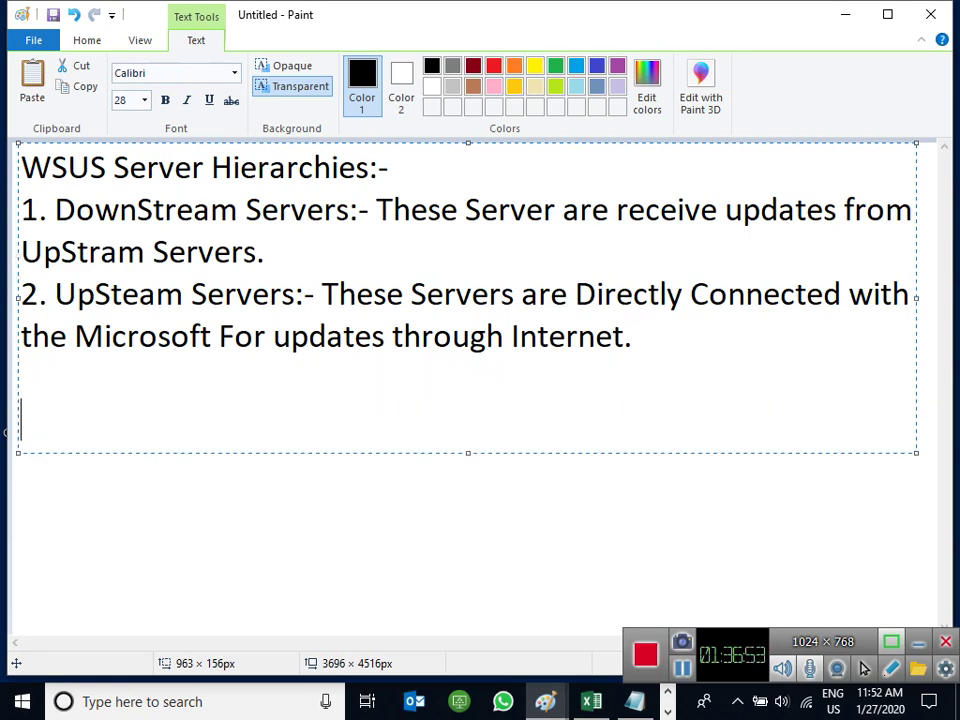
text(WSUIS)
key(BackSpace)
key(BackSpace)
text(s)
key(BackSpace)
key(BackSpace)
text(S )
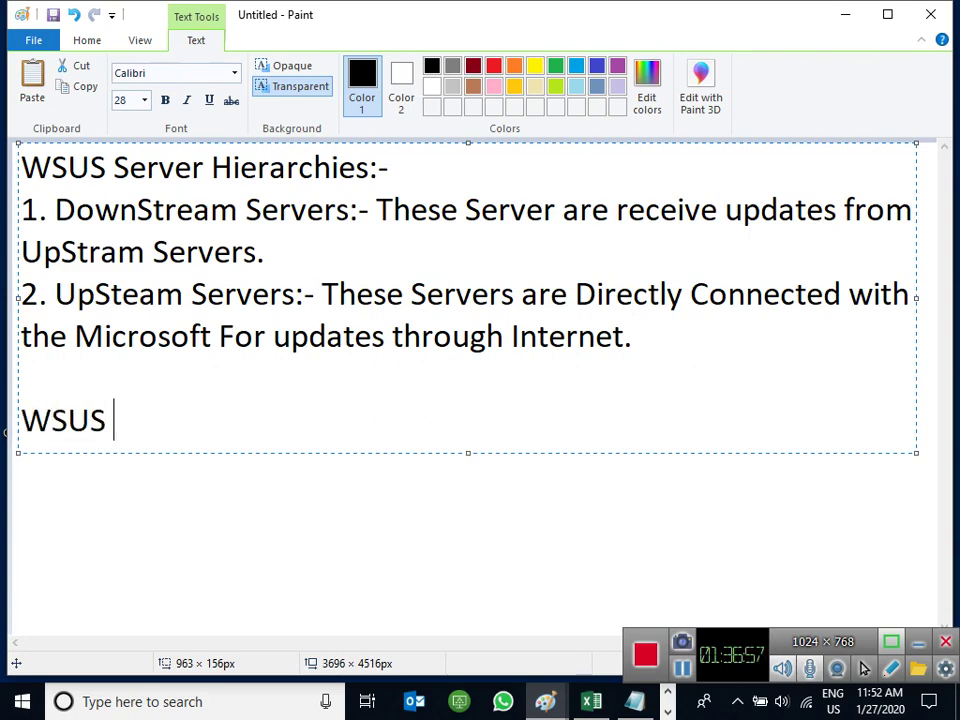
text(Database:-)
- Start the description on a new line with 'It Contains all the updates'
key(Return)
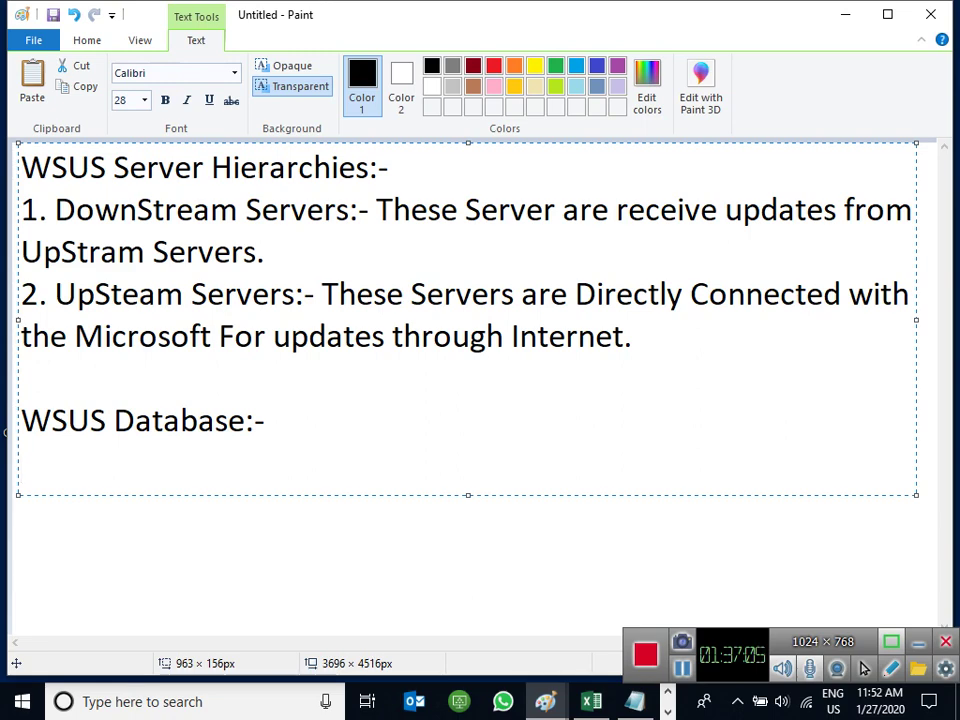
text(It Comai)
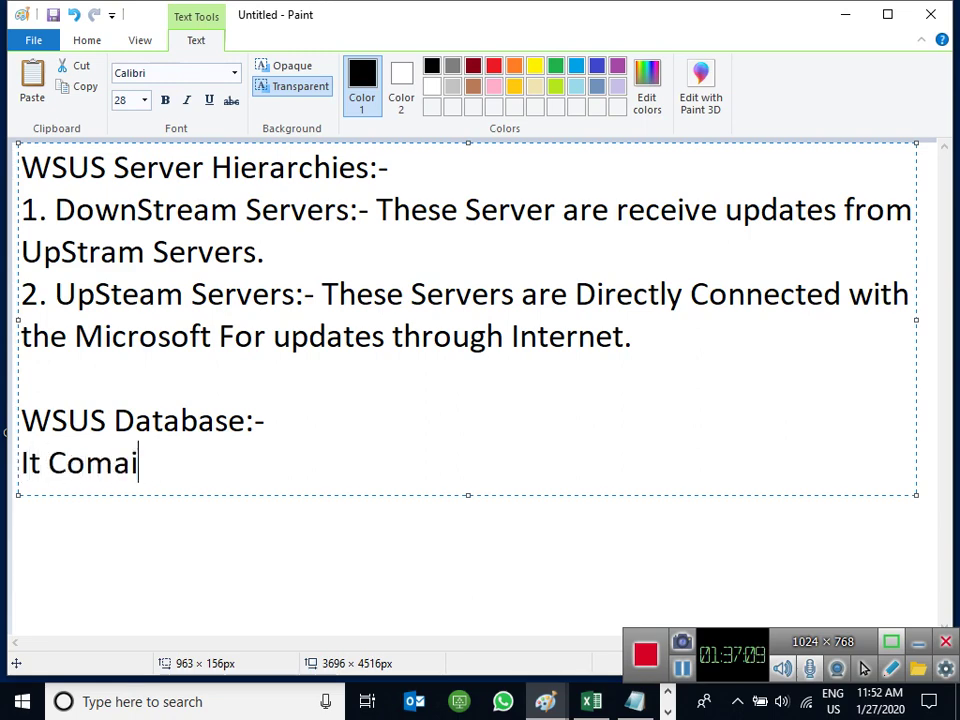
key(BackSpace)
key(BackSpace)
key(BackSpace)
text(ntains)
key(BackSpace)
text(s all the i)
key(BackSpace)
text(updates)
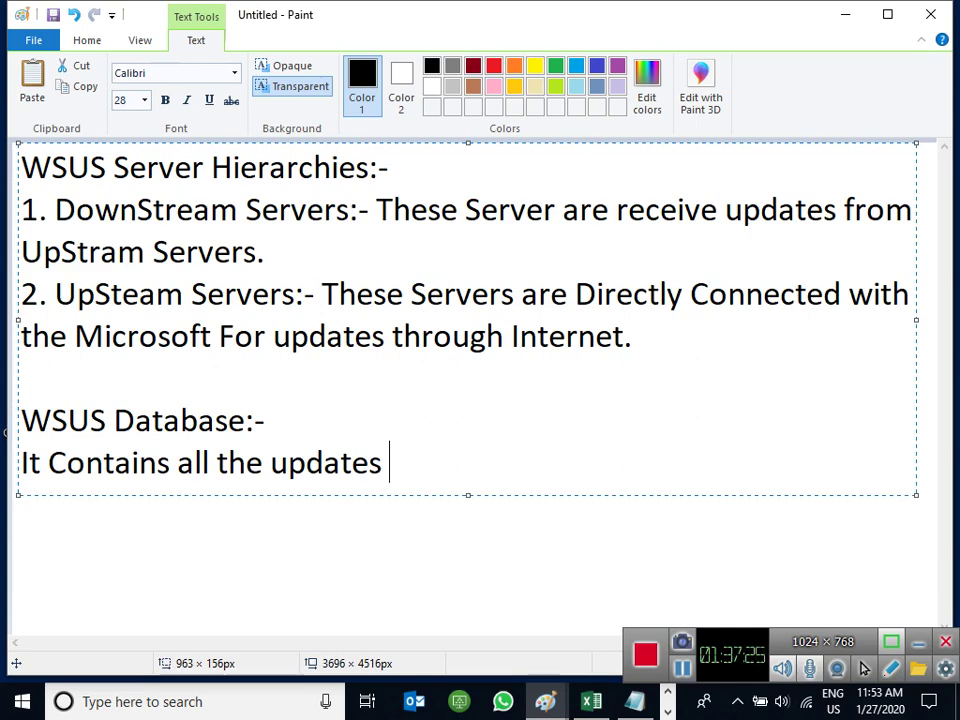
- Complete it with ', Computer Groups and approvals in a database.' and begin '1. Windows Intern'
text(, Comuter Gr)
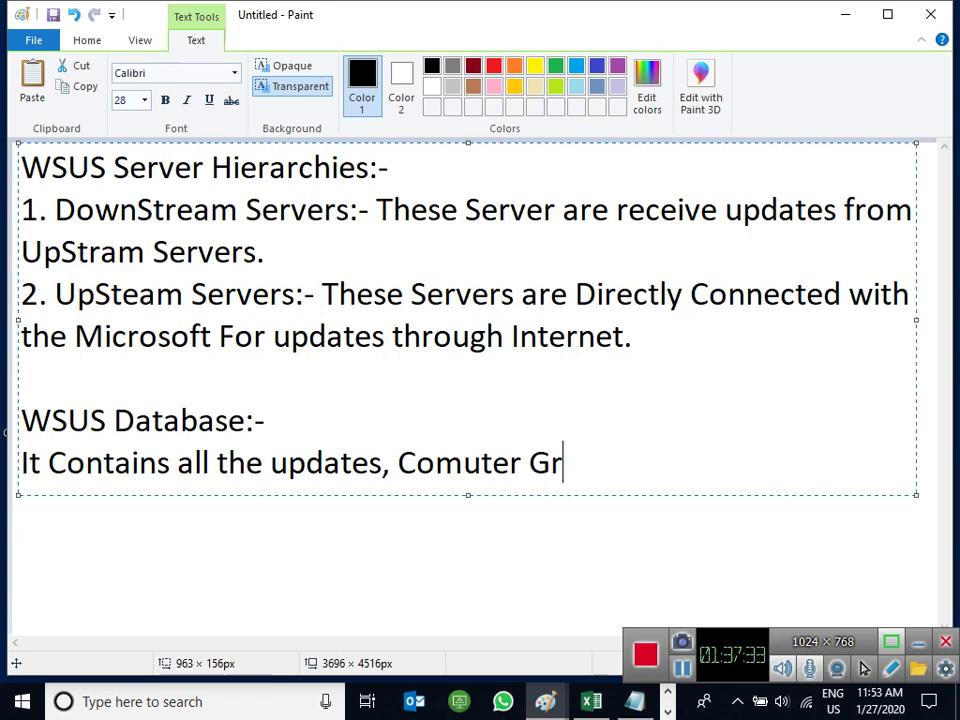
text(oups and ap)
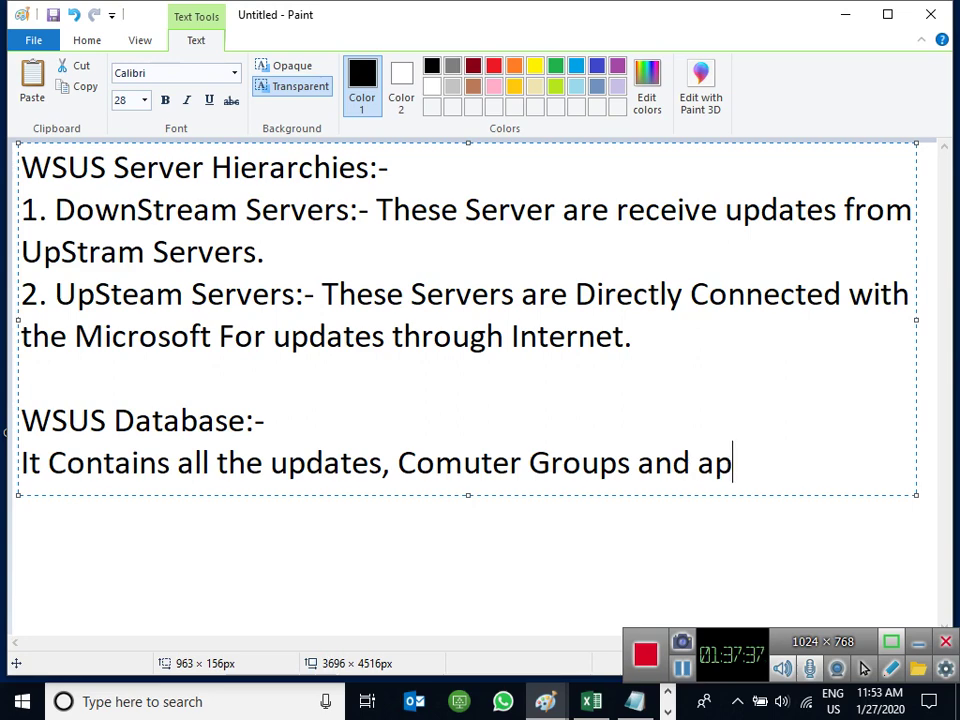
text(proval s in a datavb)
key(BackSpace)
key(BackSpace)
text(base)
key(BackSpace)
text(.)
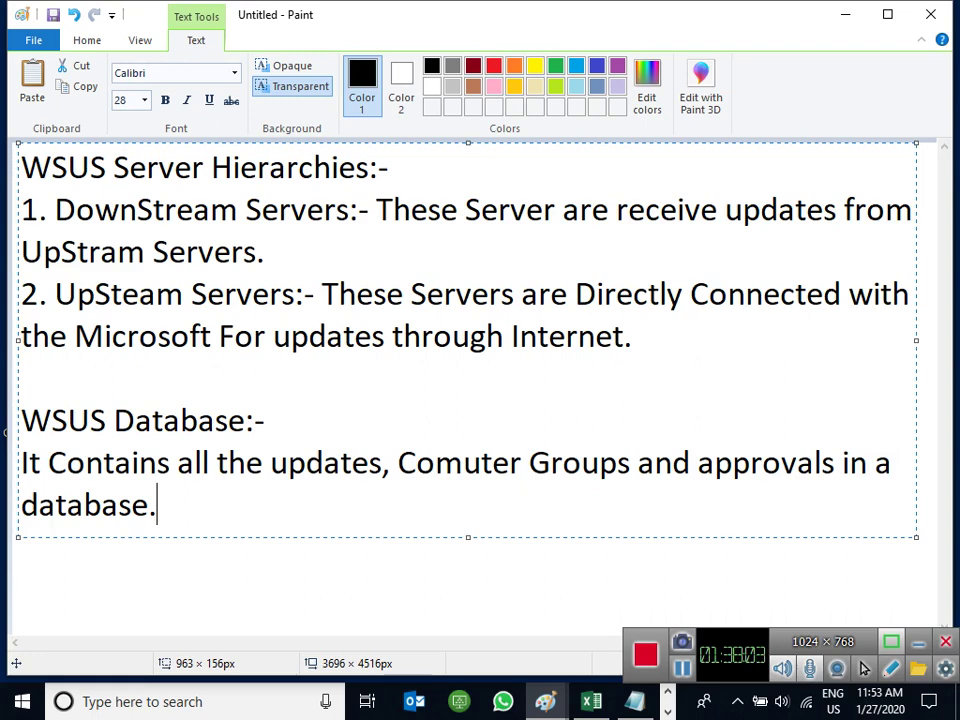
key(Return)
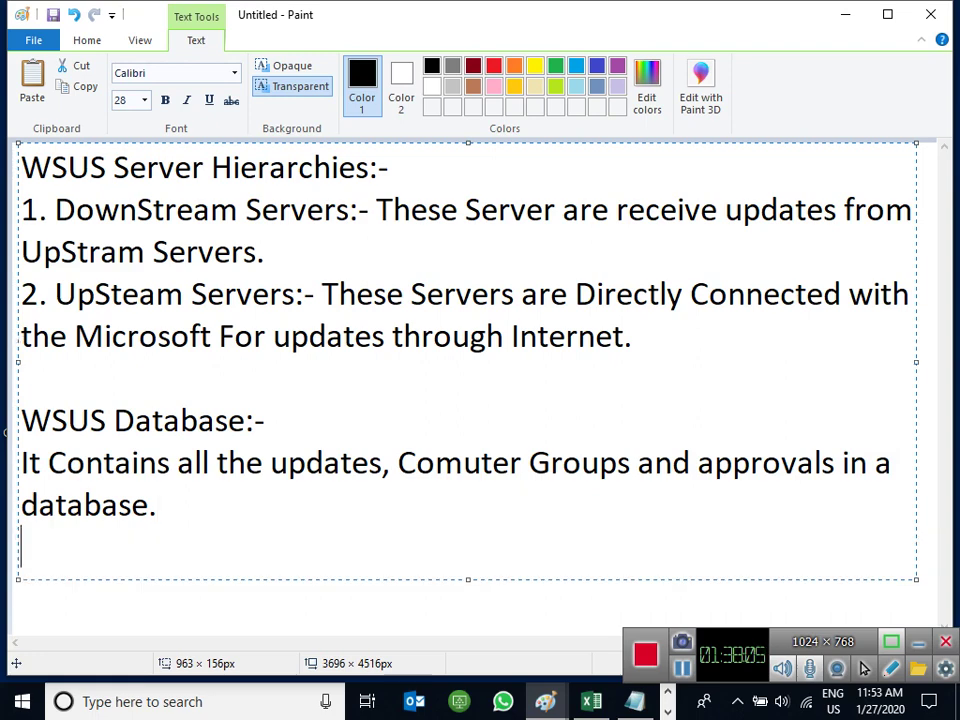
text(1. Win)
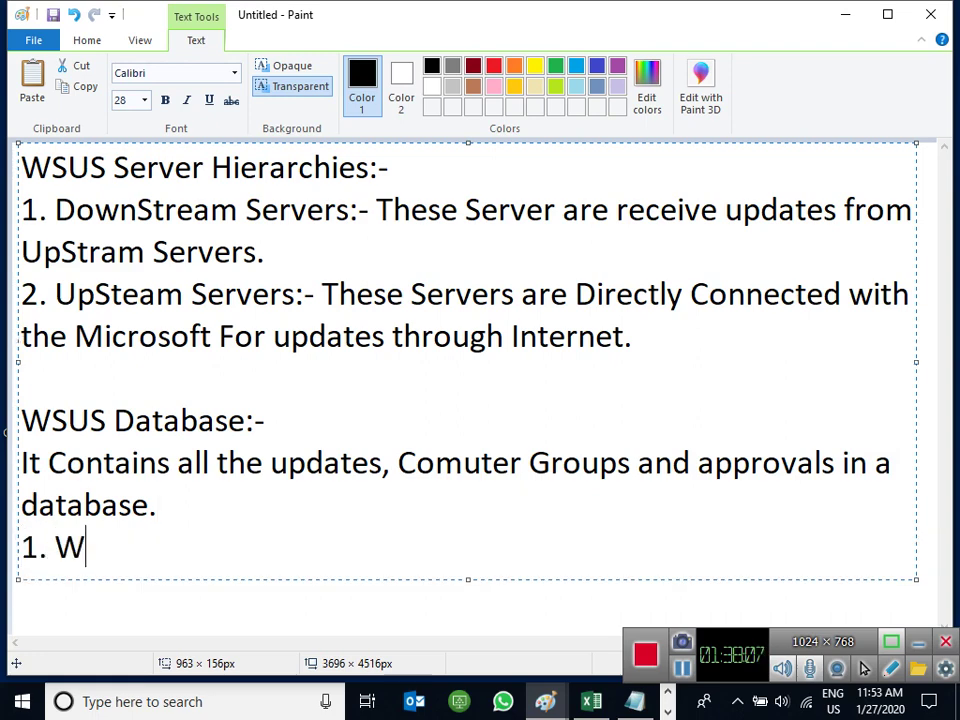
text(dows)
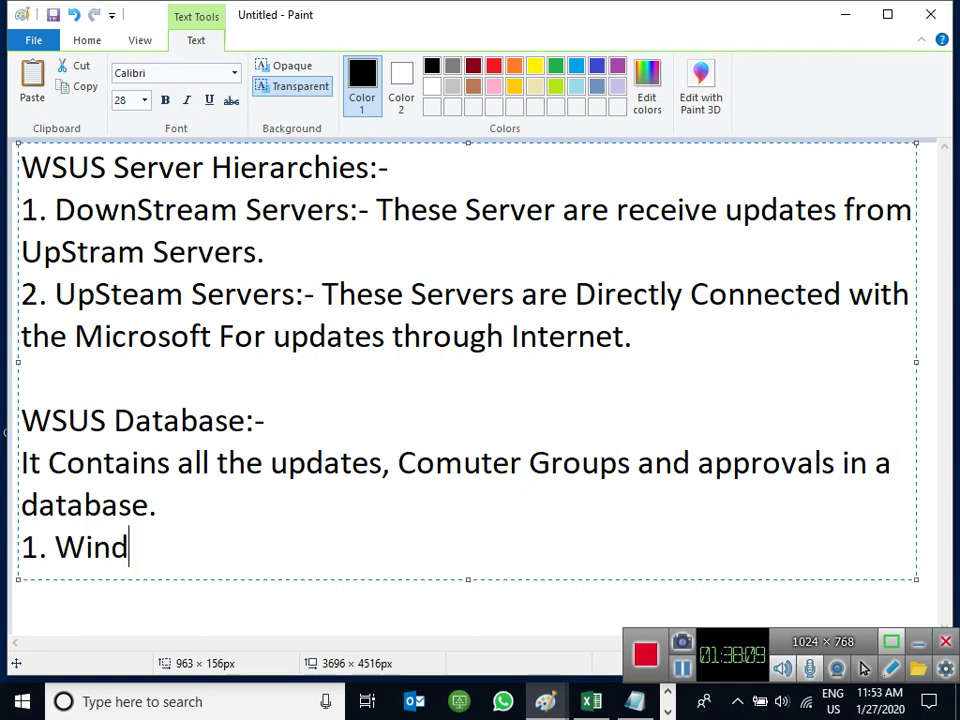
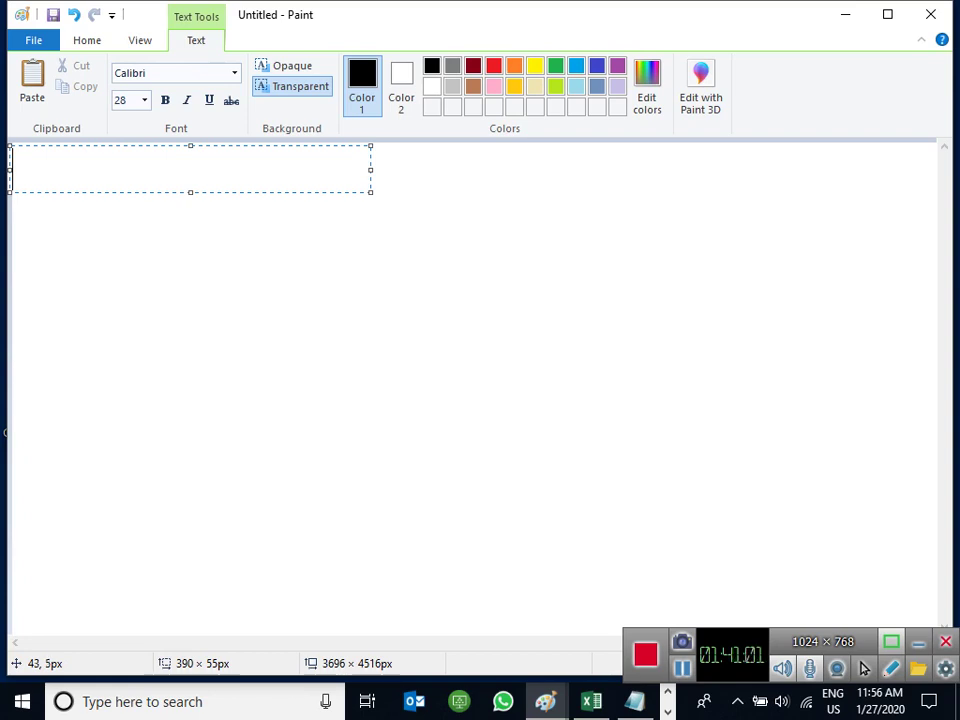
- Drag the empty Paint text box's right edge to about x=929 so it spans the canvas
drag(370, 169, 929, 169)
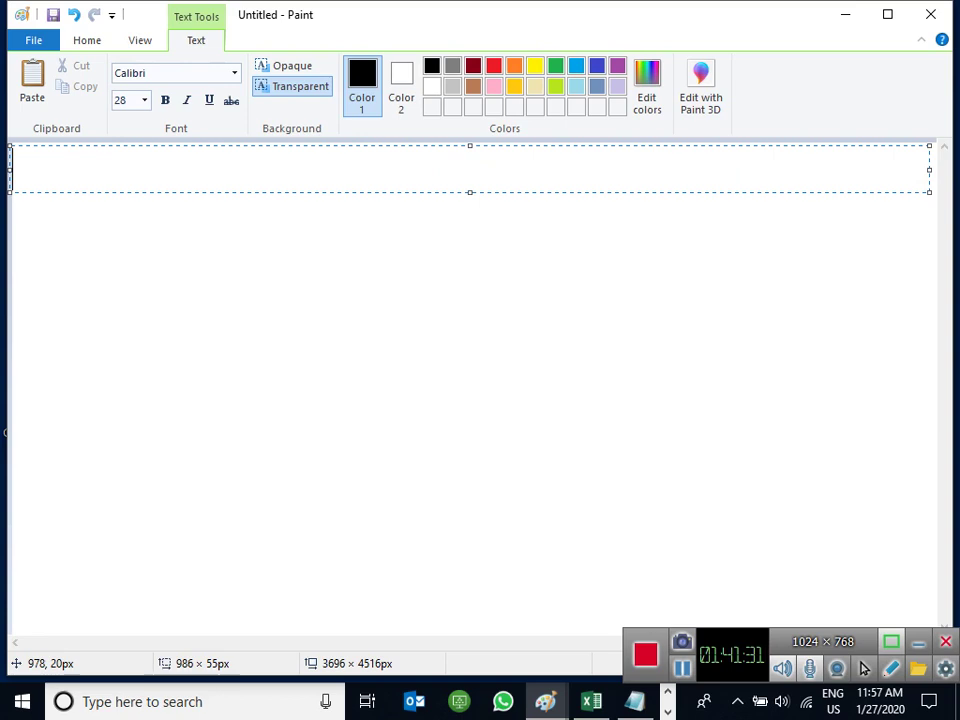
- Type the heading 'WSUS Management Process:-' with '1. Assess (Plan)' on the line below
text(WSUS )
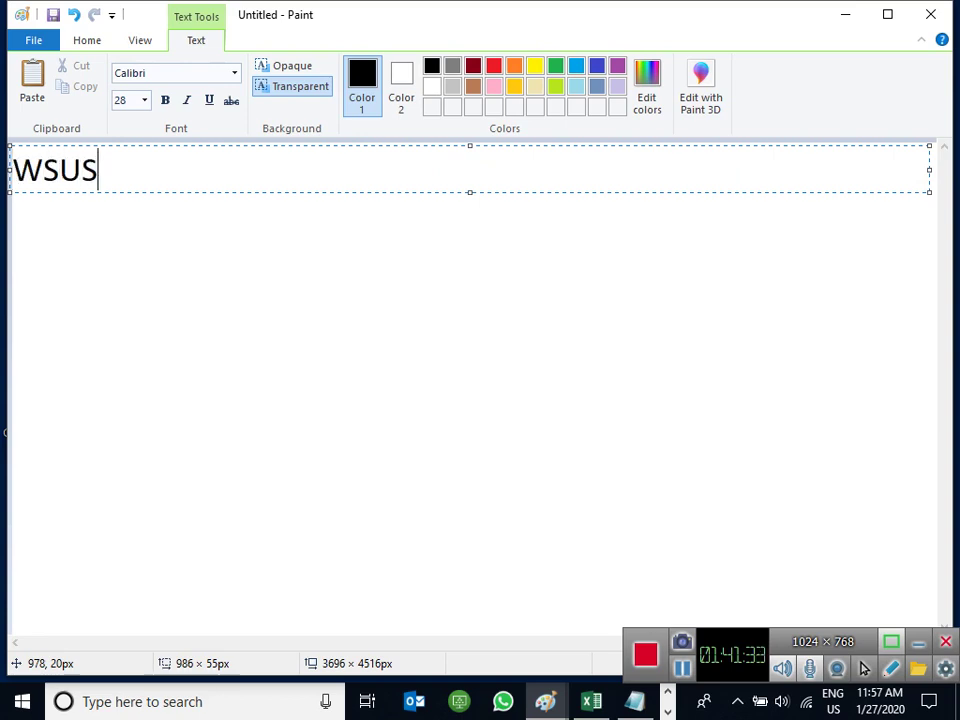
text(Mana)
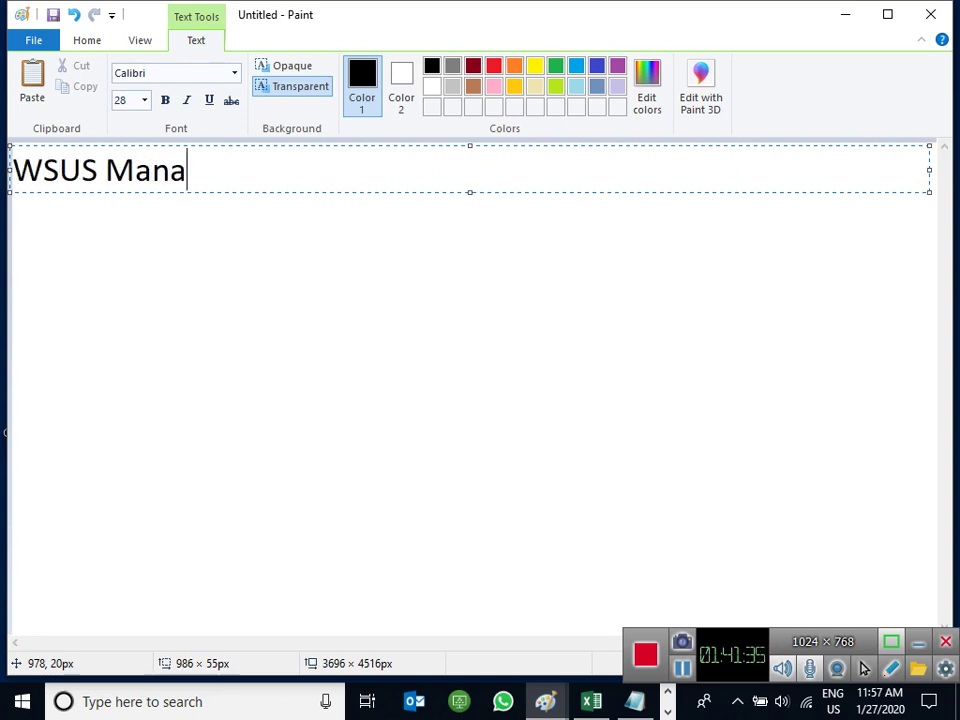
text(gement Pr)
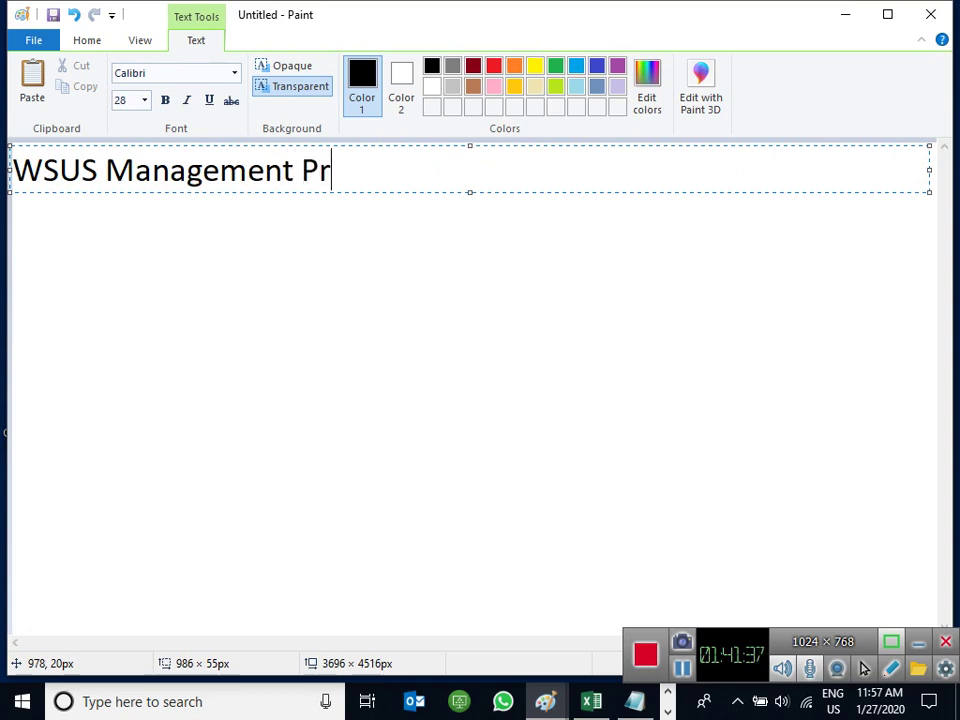
text(ocess:-)
key(Return)
text(1. )
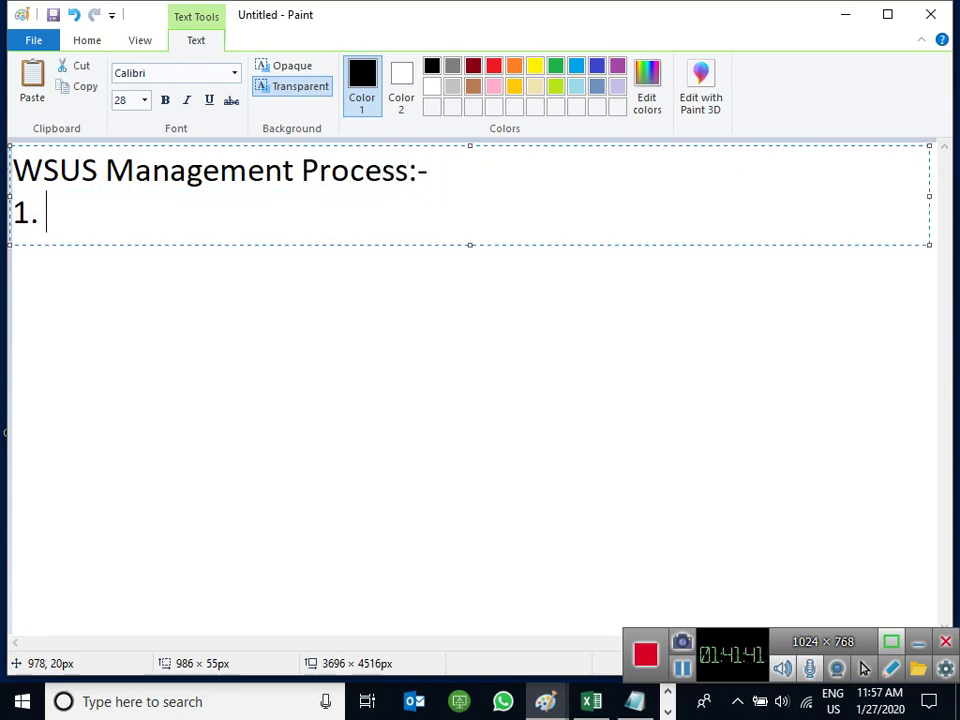
text(Assess)
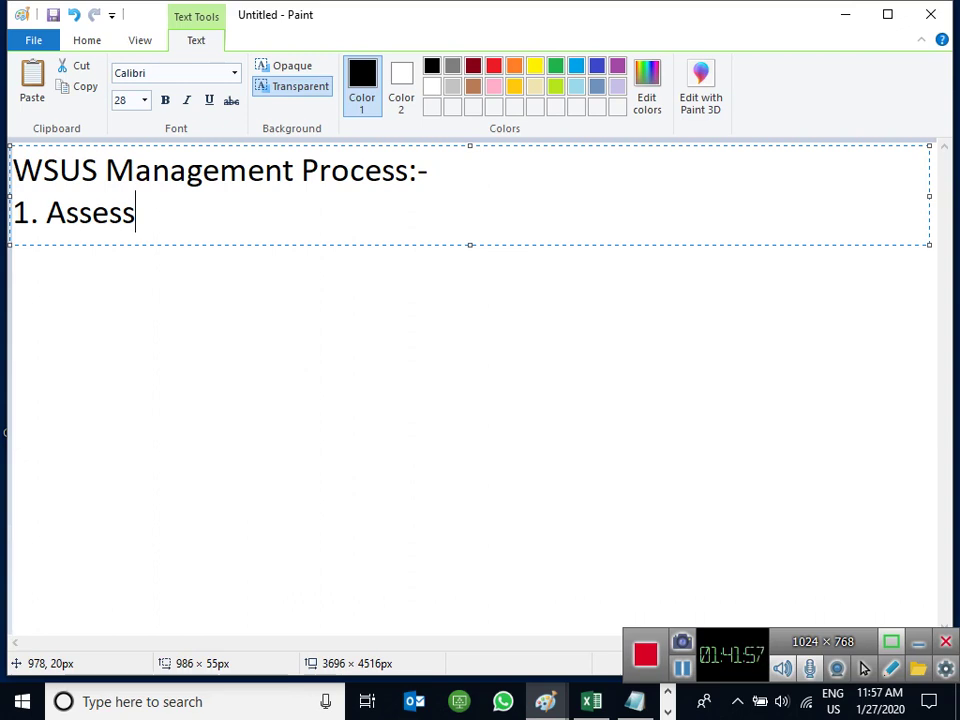
text(()
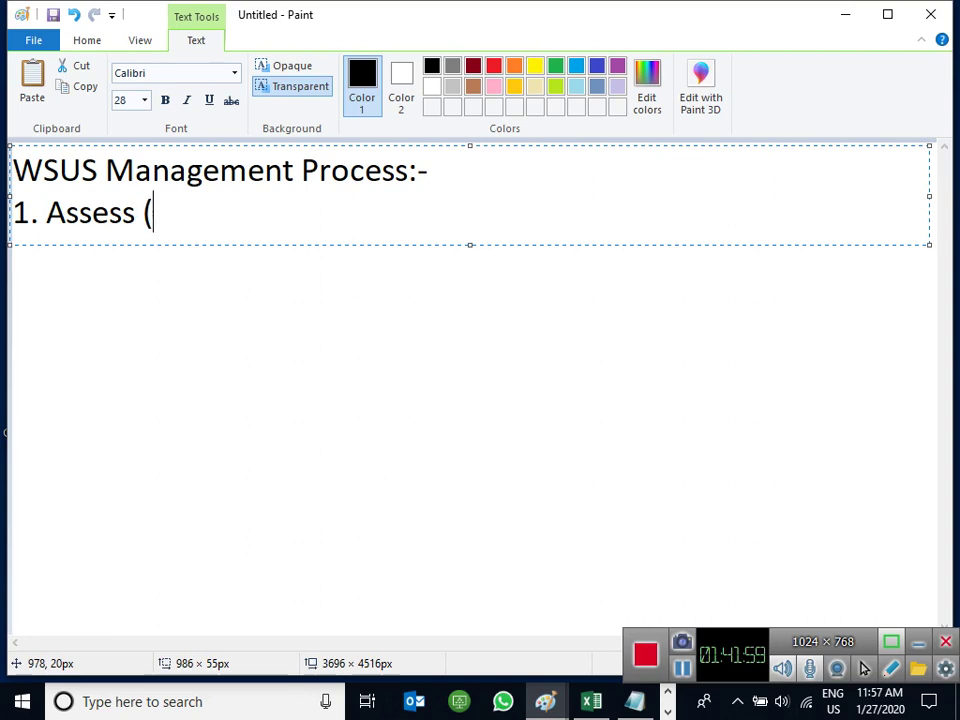
text(Plamn)
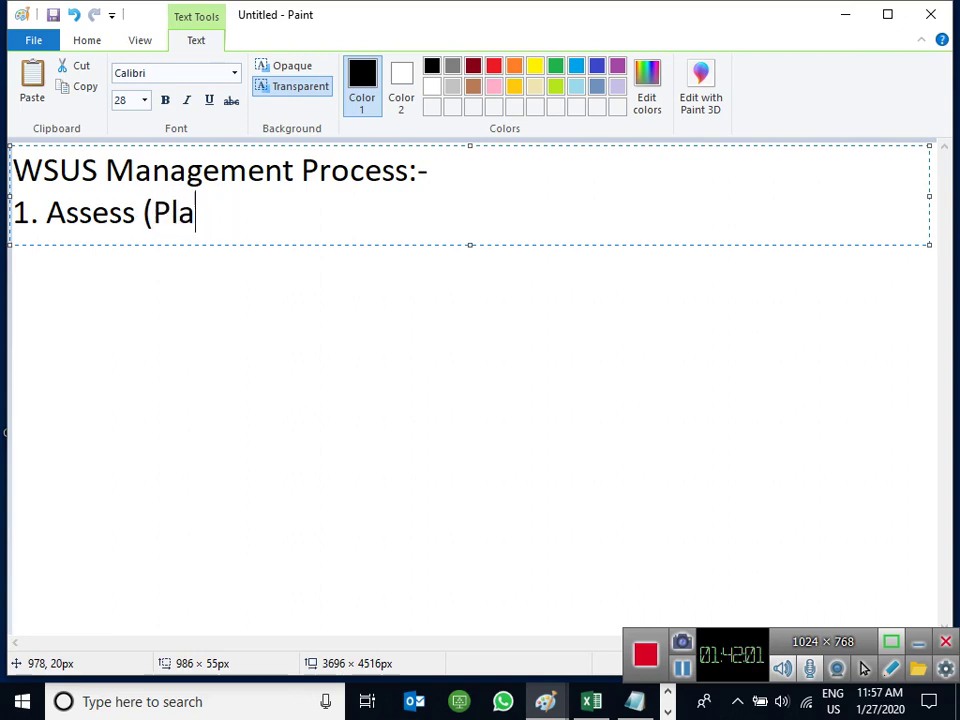
key(Num_Lock)
text())
key(BackSpace)
key(BackSpace)
key(BackSpace)
text(n))
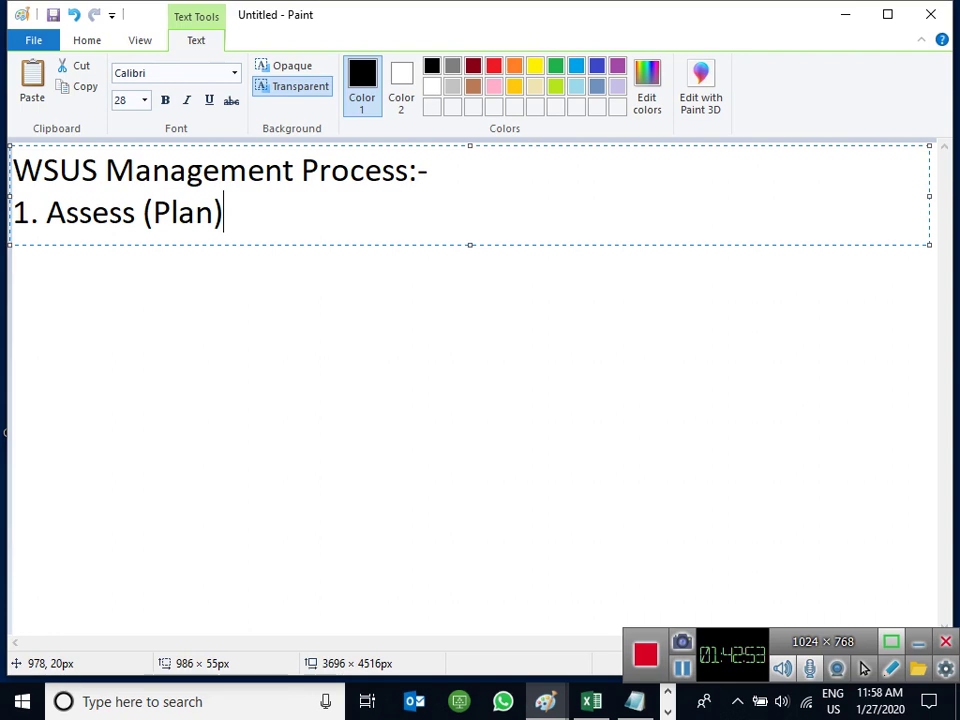
- End item 1 with a period and add '2. Identity' on a new line
key(Return)
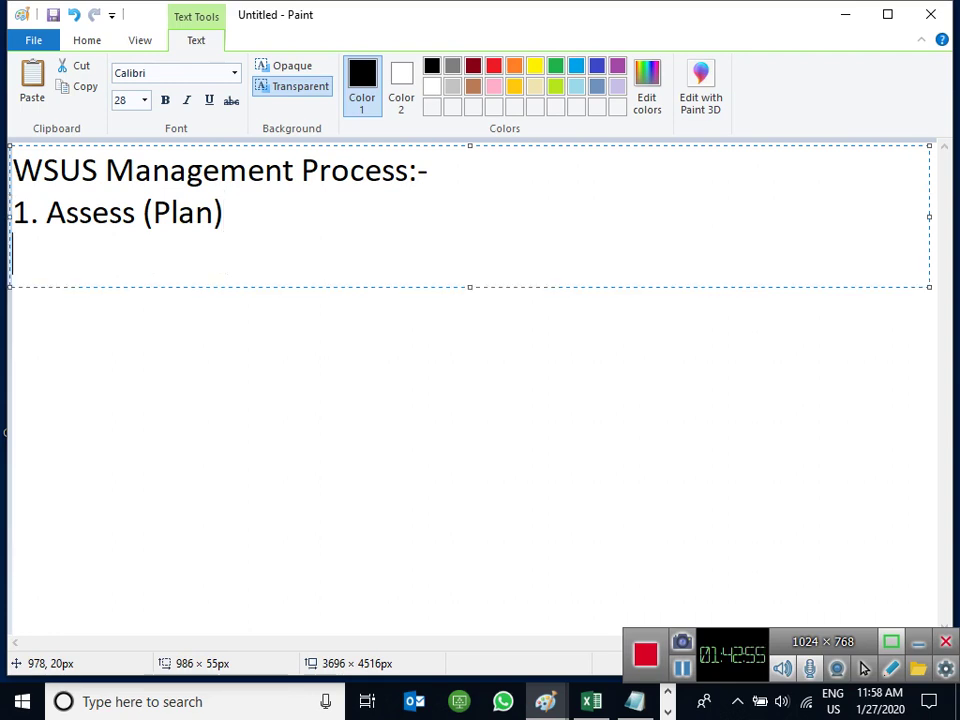
key(Num_Lock)
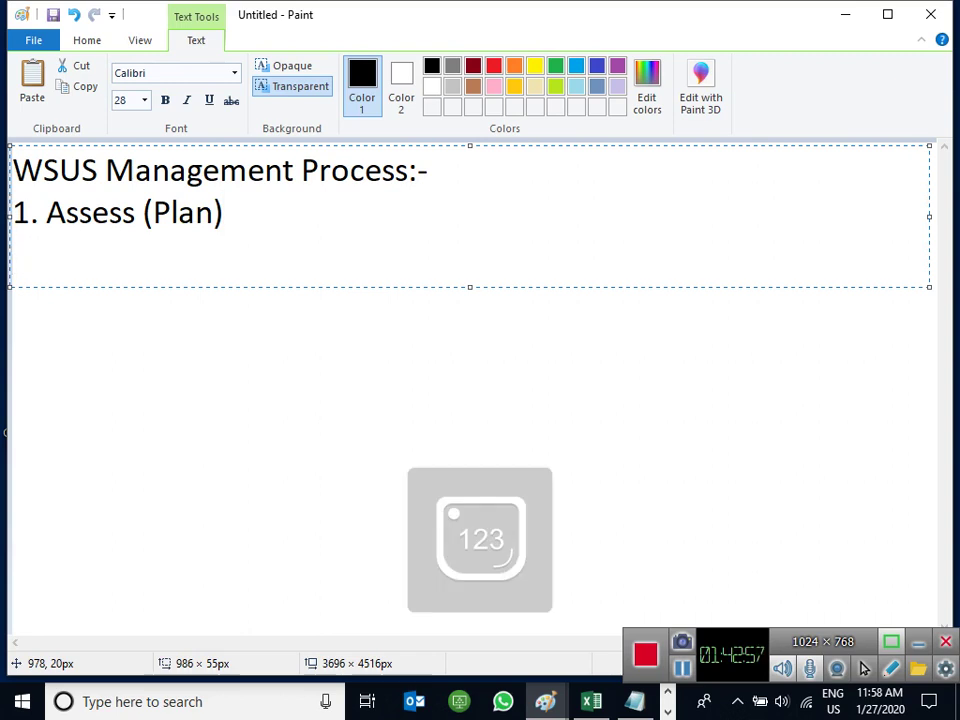
key(BackSpace)
text(2)
key(BackSpace)
text(.)
key(Return)
text(2.)
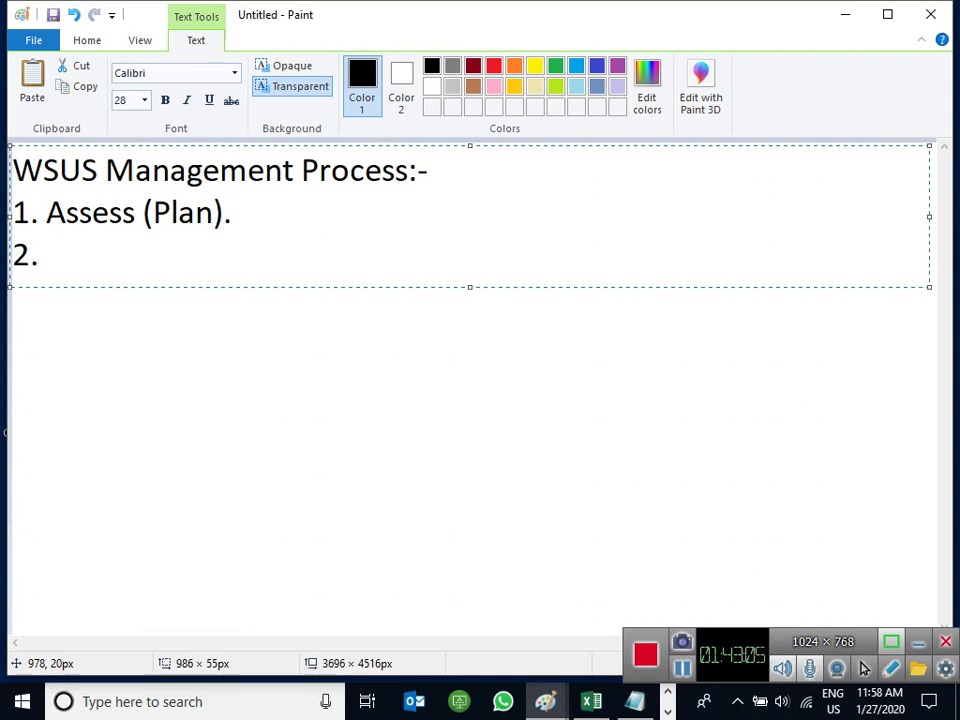
text(Id)
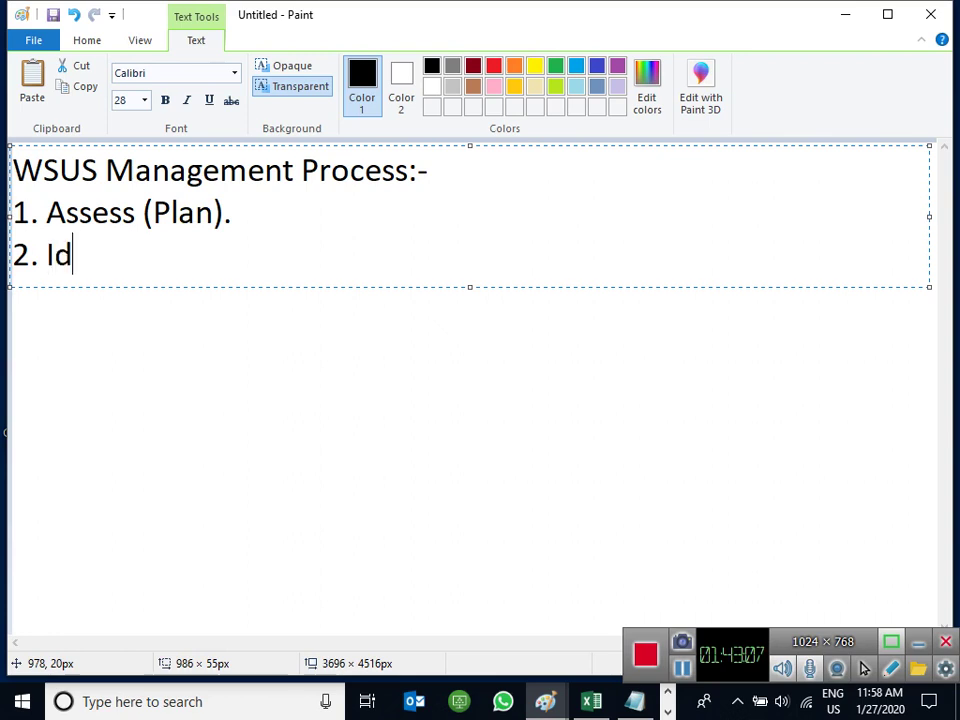
text(entity)
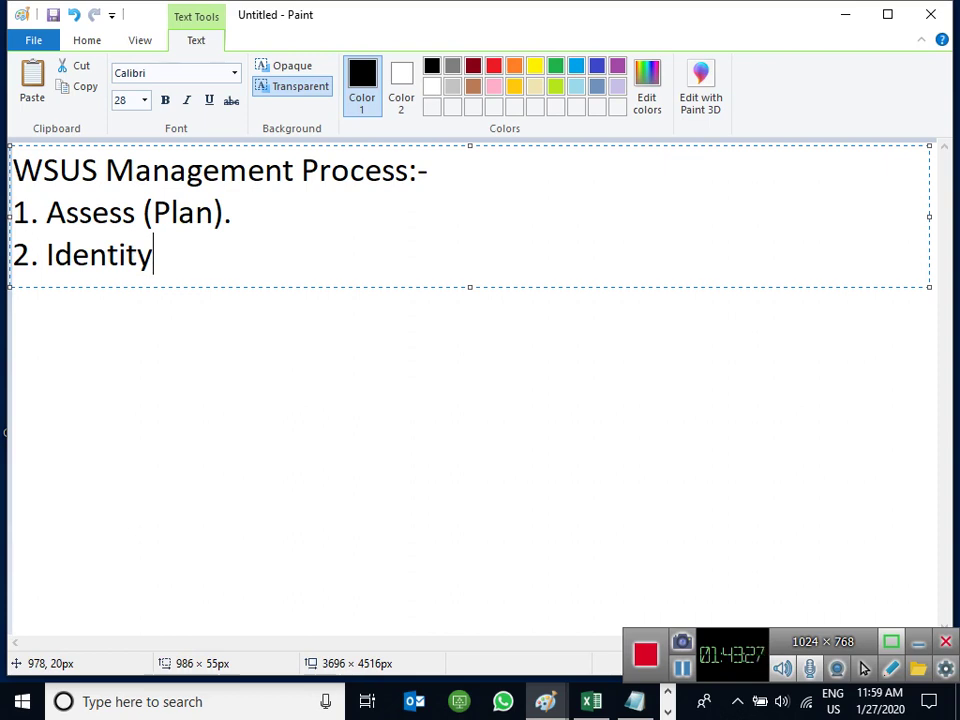
- Add '3. Evaluate and Plan' and '4. Deploy.' as the next two list items
key(Return)
text(3. )
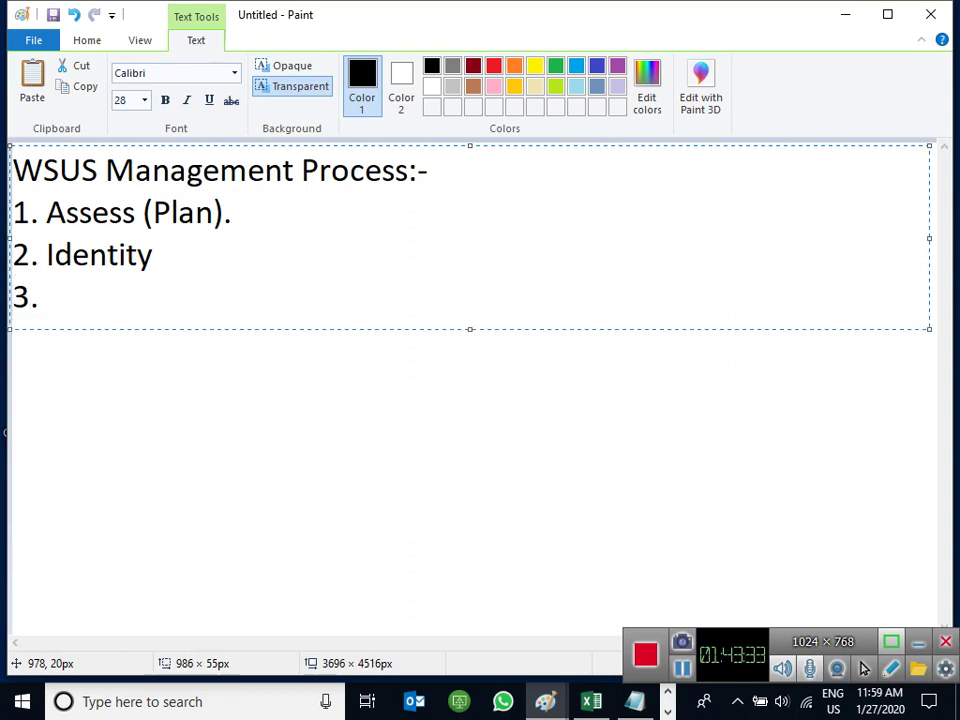
text(Evaluate and )
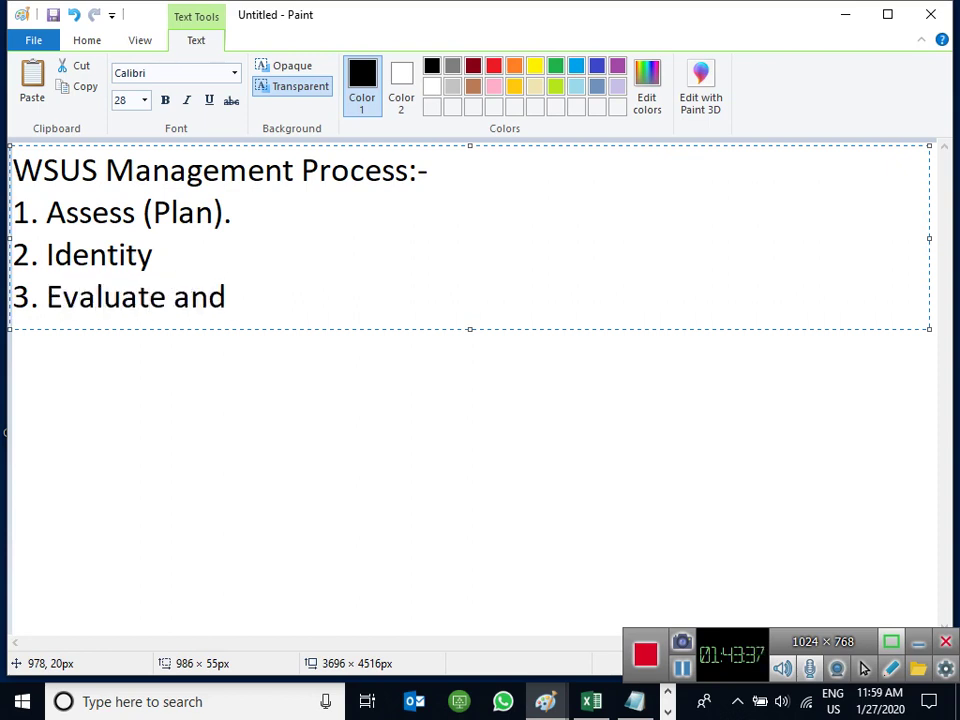
text(Plamn)
key(BackSpace)
key(BackSpace)
text(n)
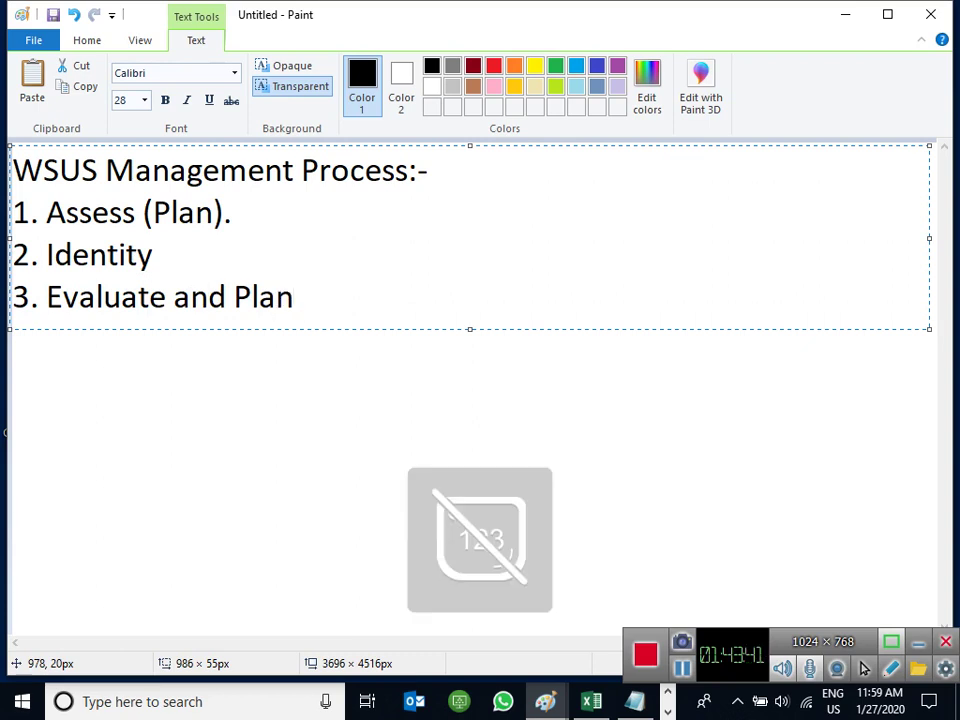
key(Num_Lock)
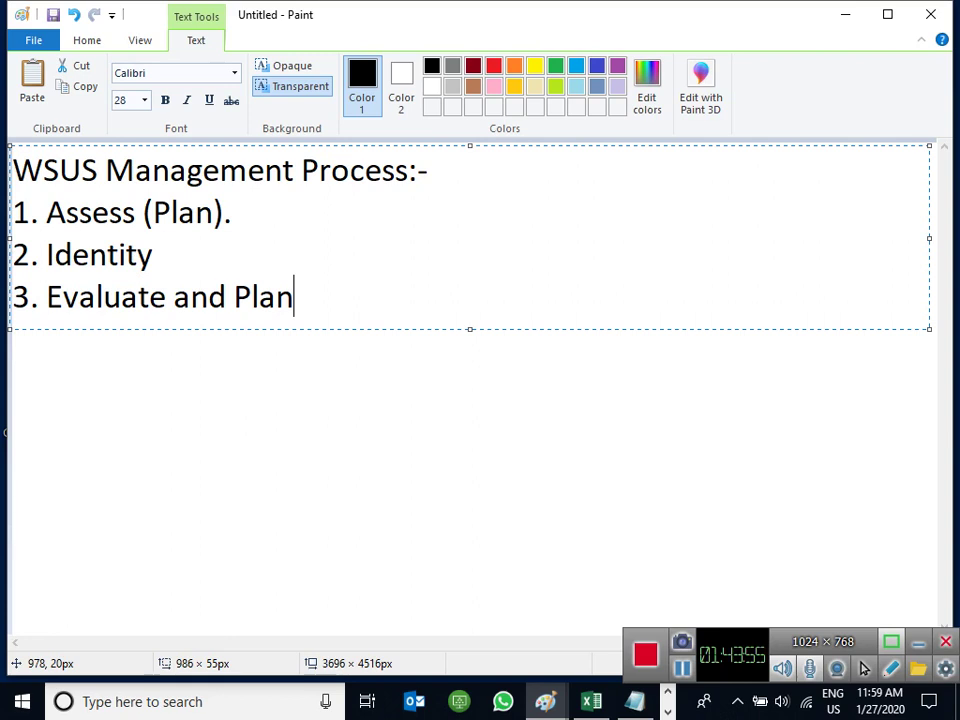
key(Return)
text(4. )
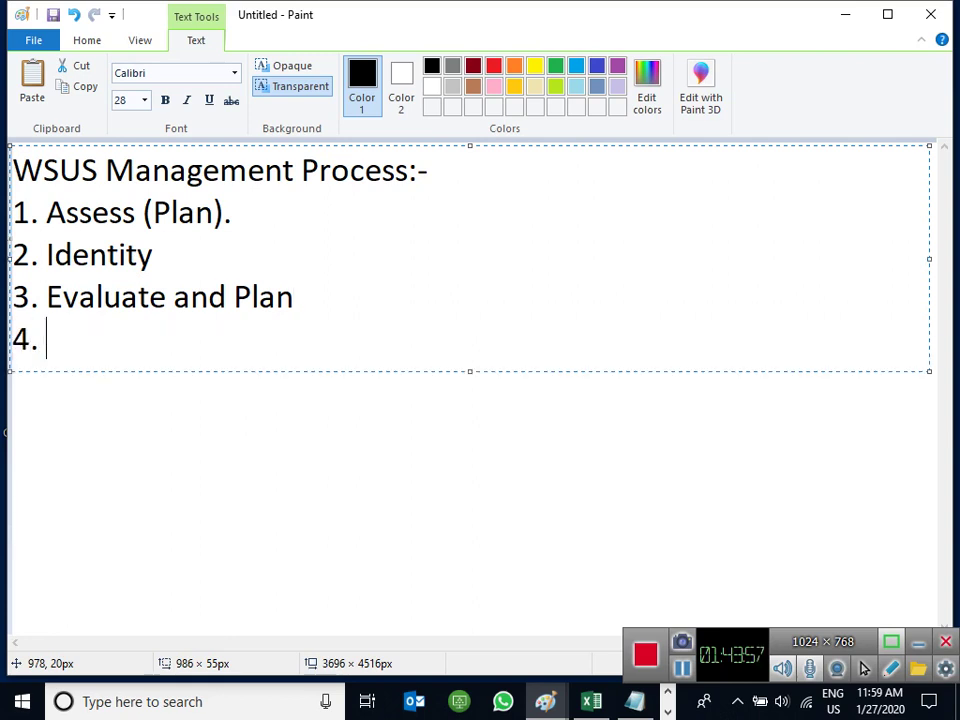
text(Deploy)
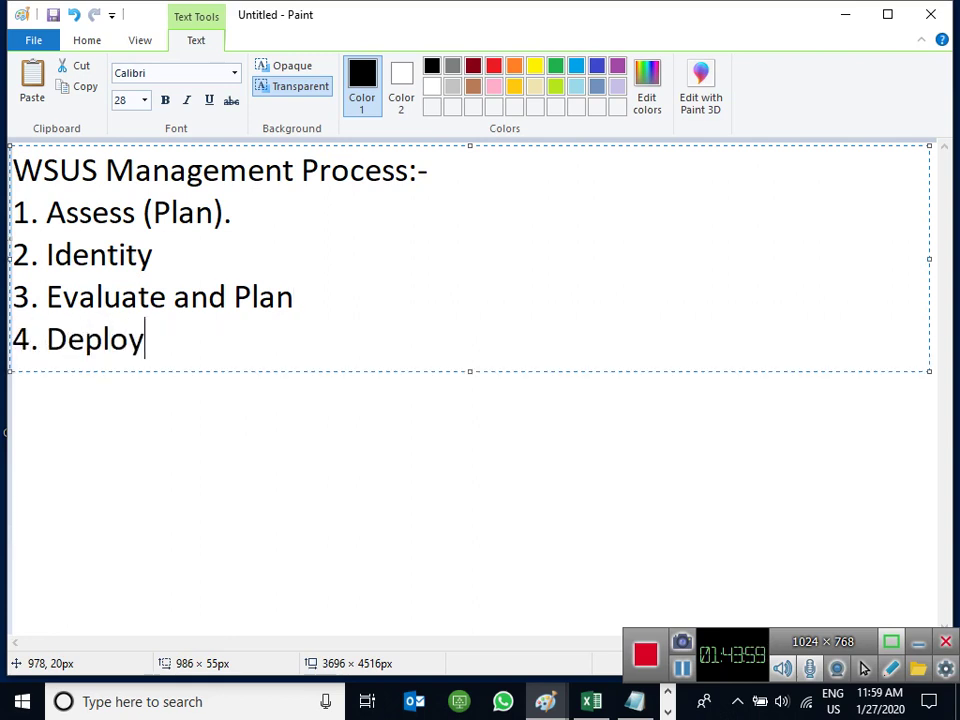
text(.)
- Append ':- Allows Update for Clients.' to the '2. Identity' line
key(Left)
key(Left)
key(Left)
key(Left)
click(154, 254)
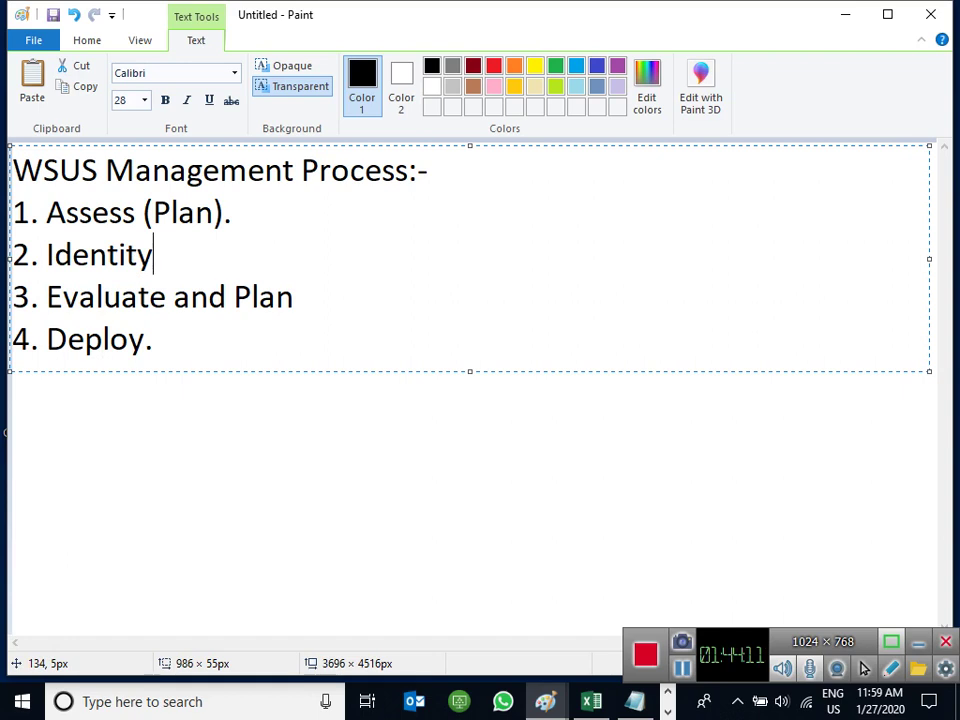
text(.)
key(Down)
key(Right)
key(End)
text(.)
key(Up)
text(:=)
key(BackSpace)
text(- Allo)
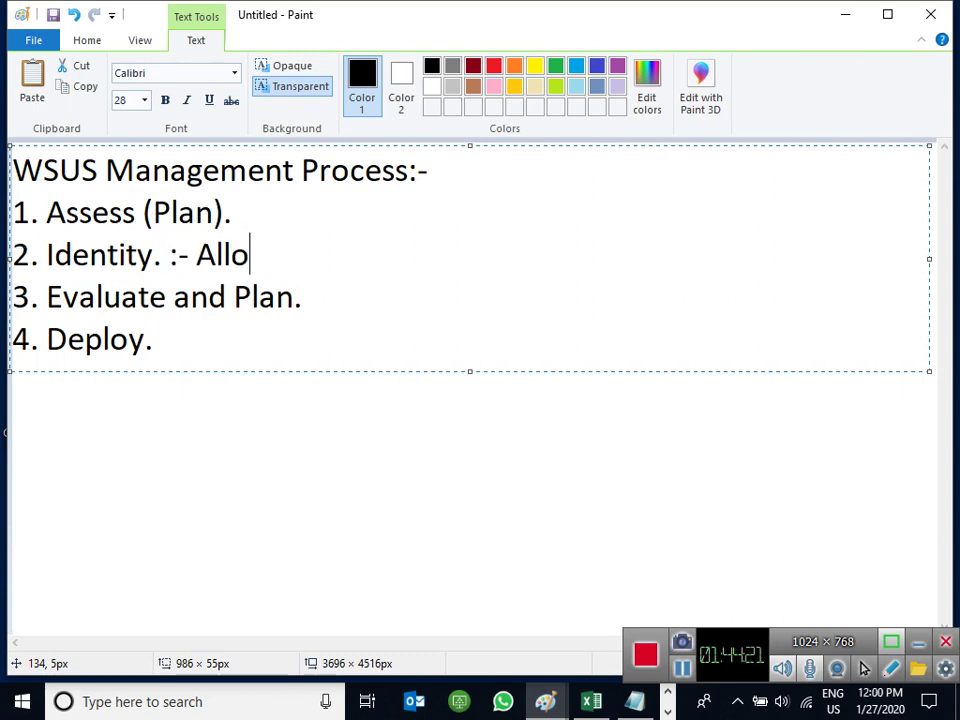
text(ws Update for Cl)
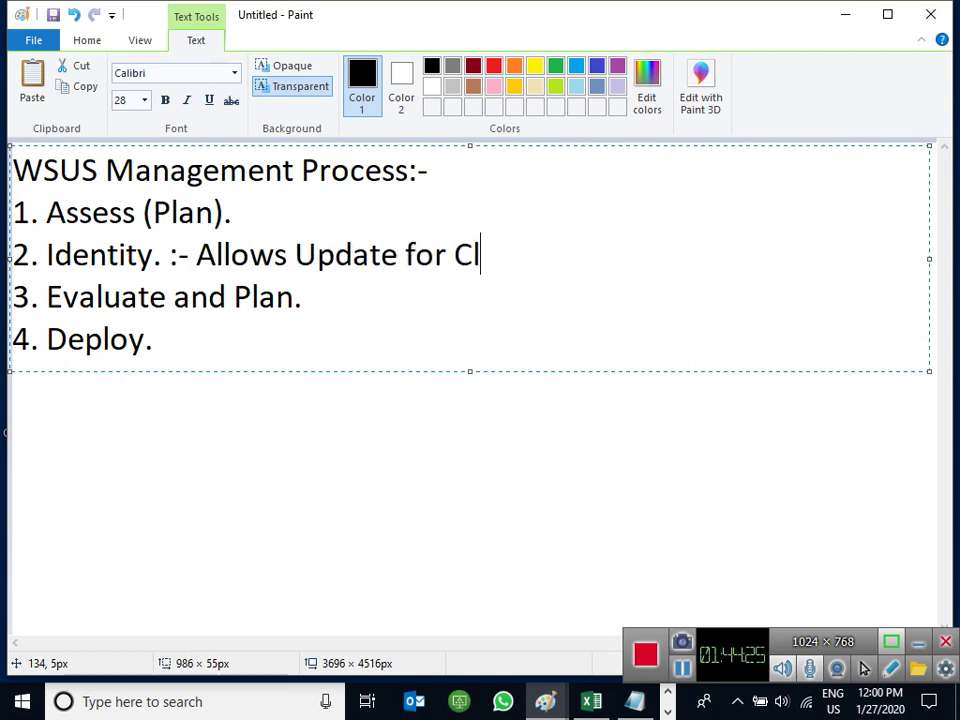
text(ients.)
- Append ':- We test the updates' to the '3. Evaluate and Plan' line
click(302, 297)
text(:- We )
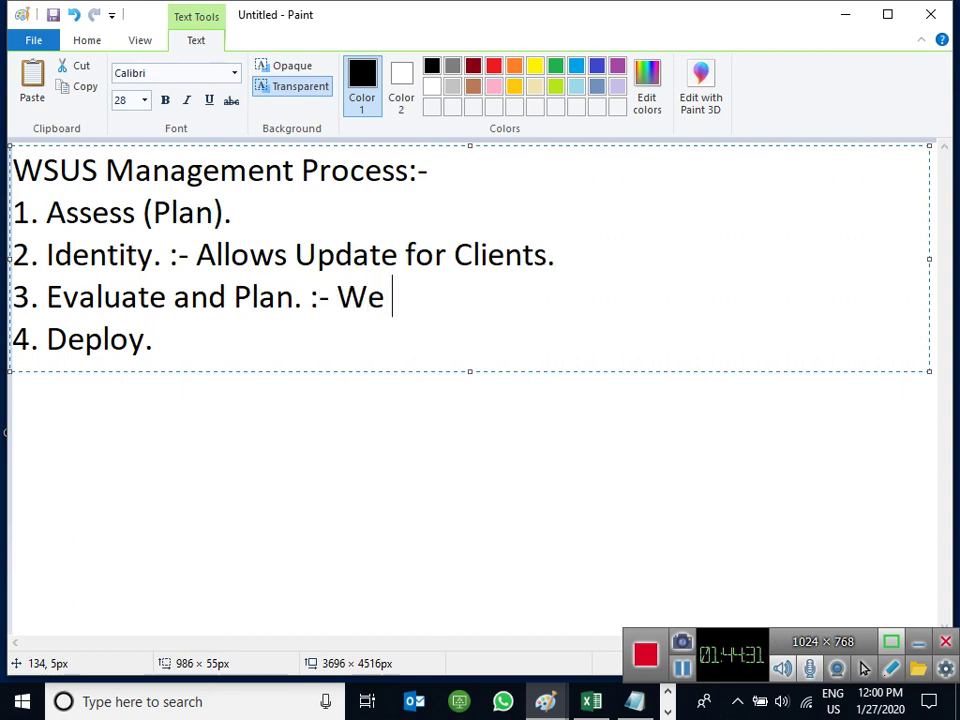
text(test the )
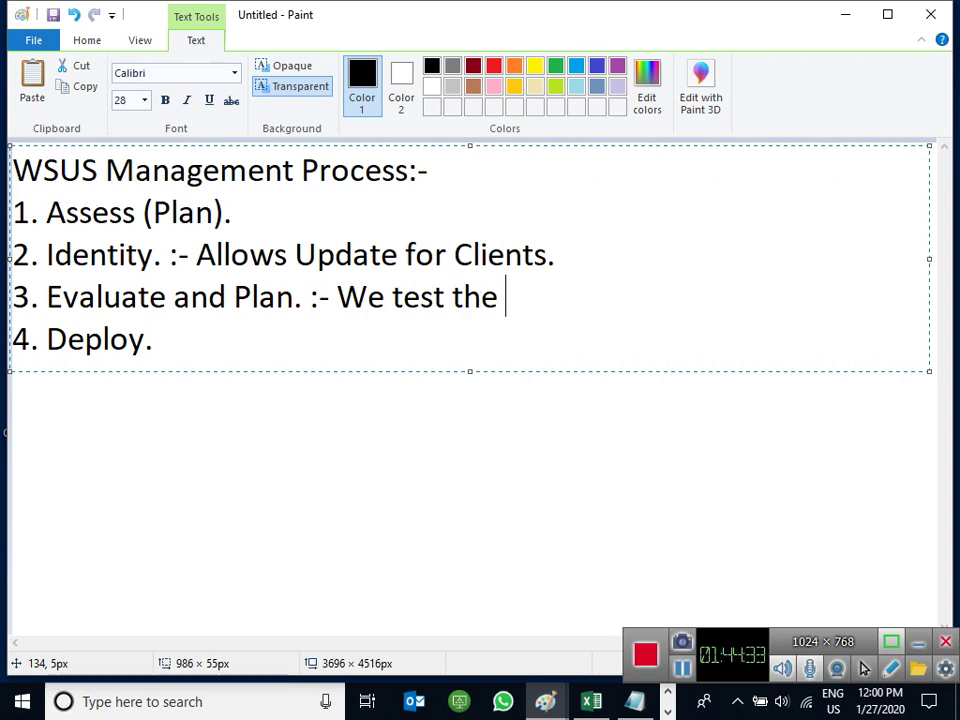
text(upadt)
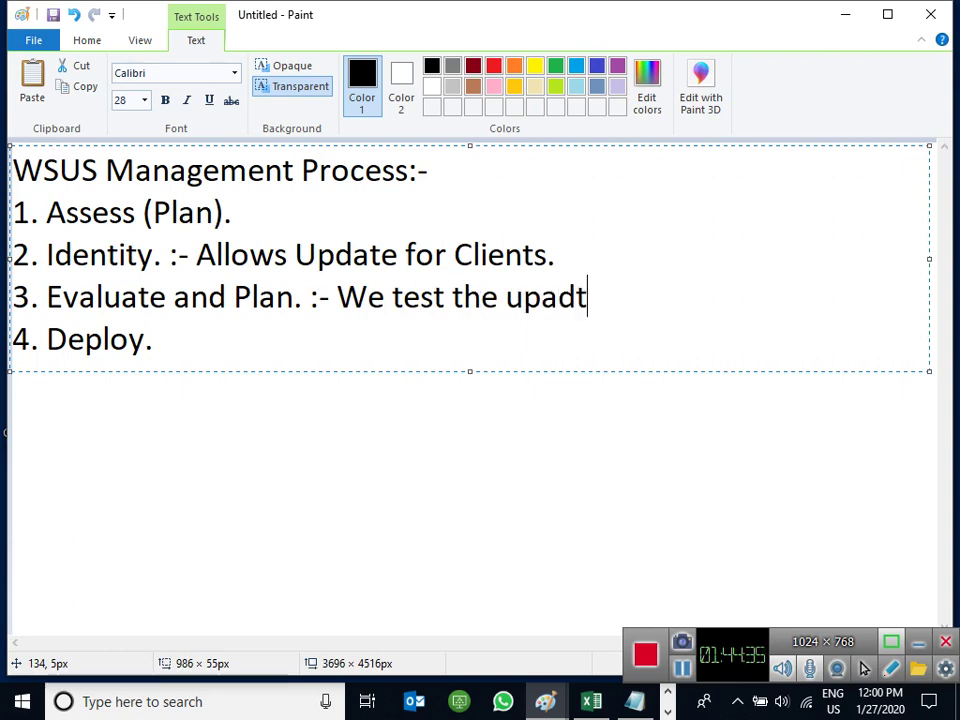
text(es)
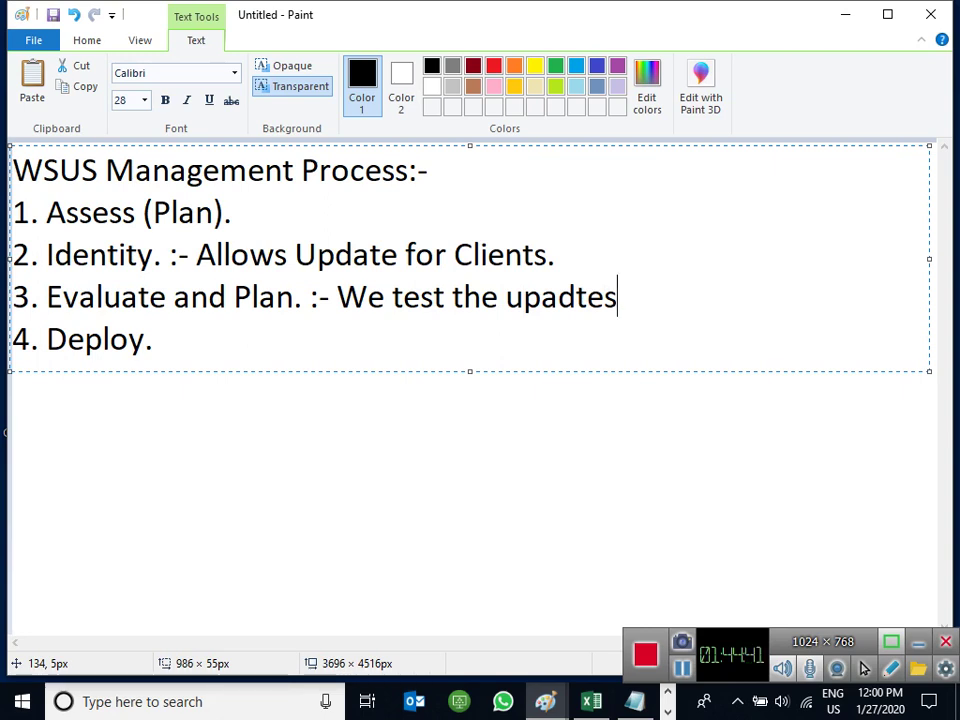
key(Left)
key(Left)
key(Left)
key(Left)
key(BackSpace)
key(Right)
text(a)
- Add ':- Deploy updates on clients.' to item 4 and ':- First Plan What updates we allow or Deny.' to item 1
click(152, 339)
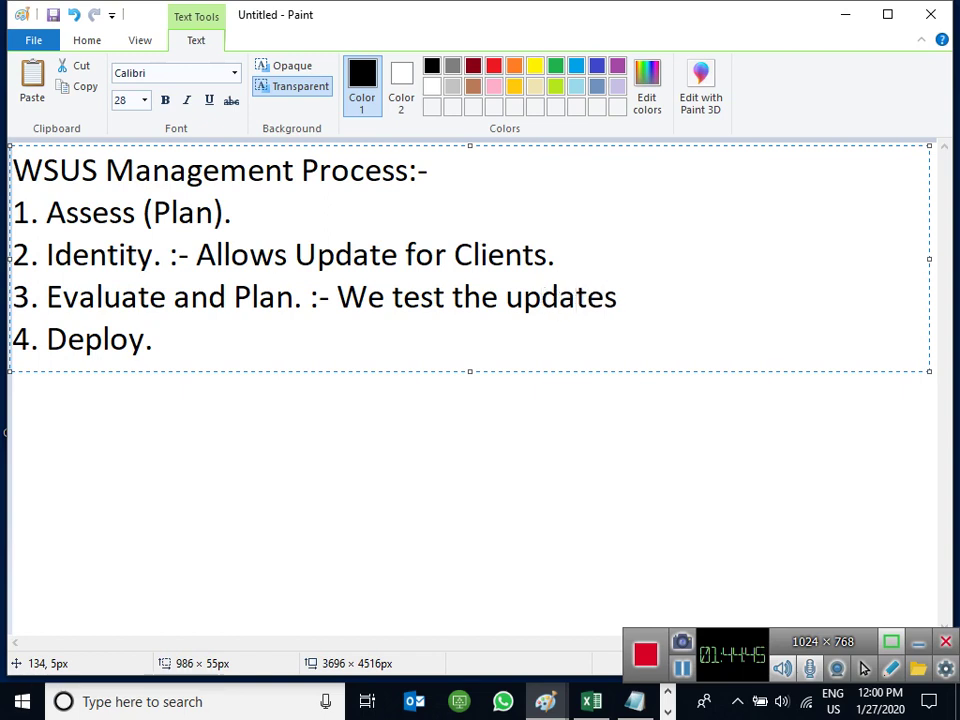
text("-)
key(BackSpace)
key(BackSpace)
text(:=)
key(BackSpace)
key(BackSpace)
text(=)
key(BackSpace)
text(- )
text(Deploy )
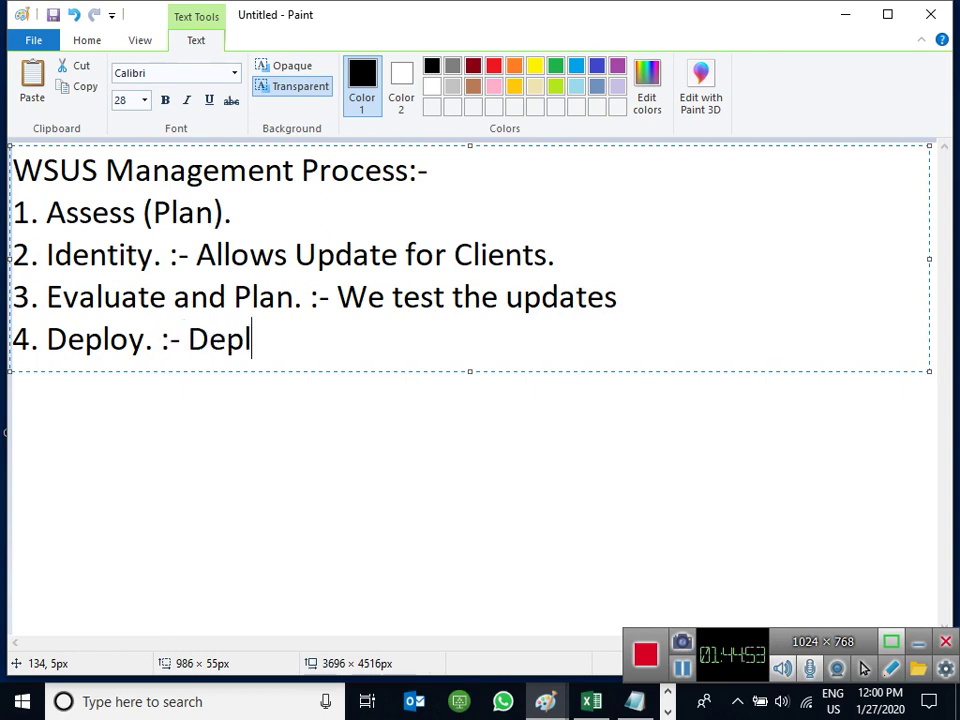
text(up)
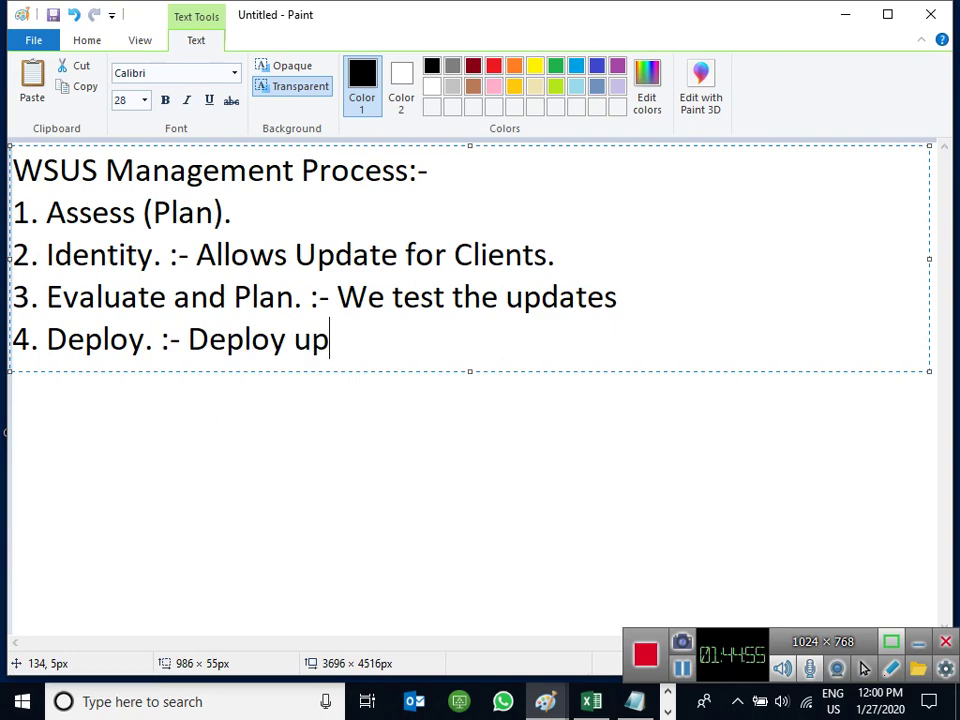
text(dates on clinm)
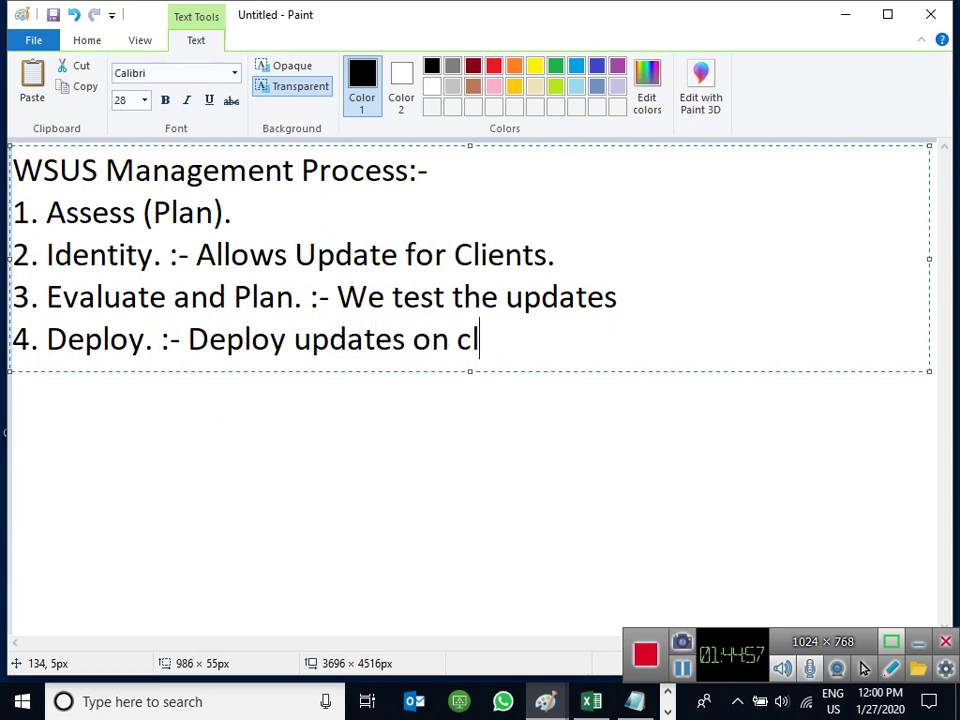
key(BackSpace)
key(BackSpace)
text(eny)
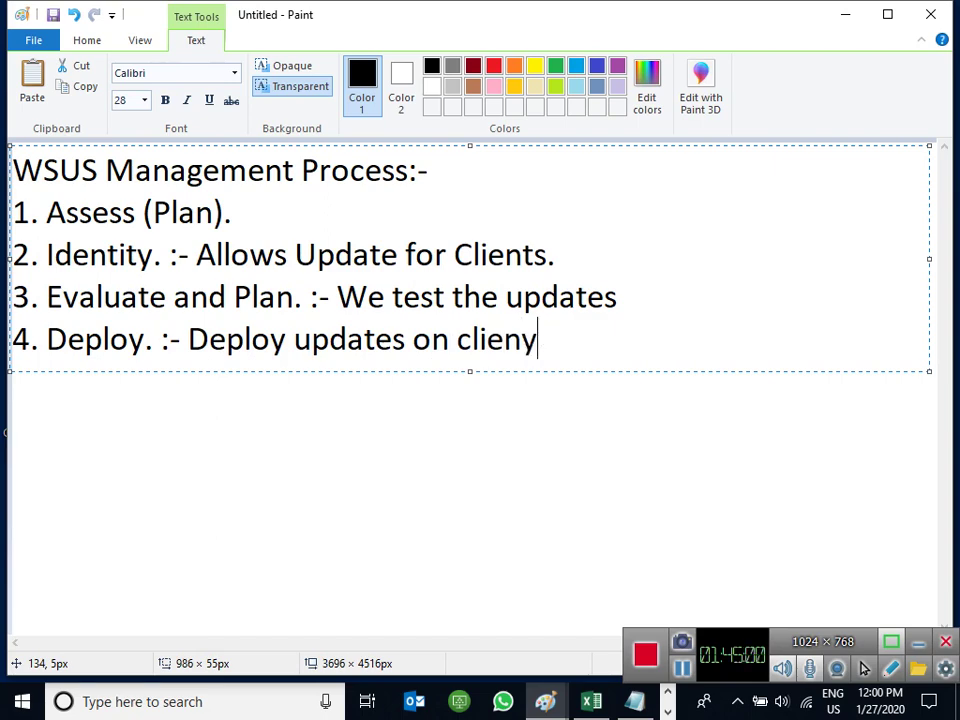
key(BackSpace)
text(ts.)
click(231, 212)
text(:-)
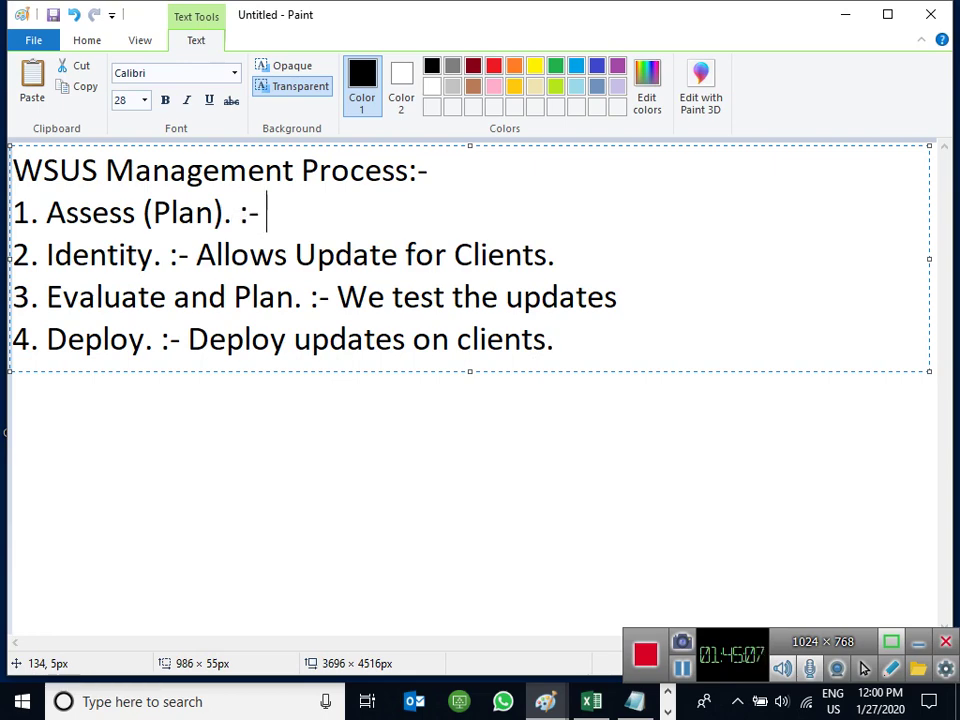
text( Fir)
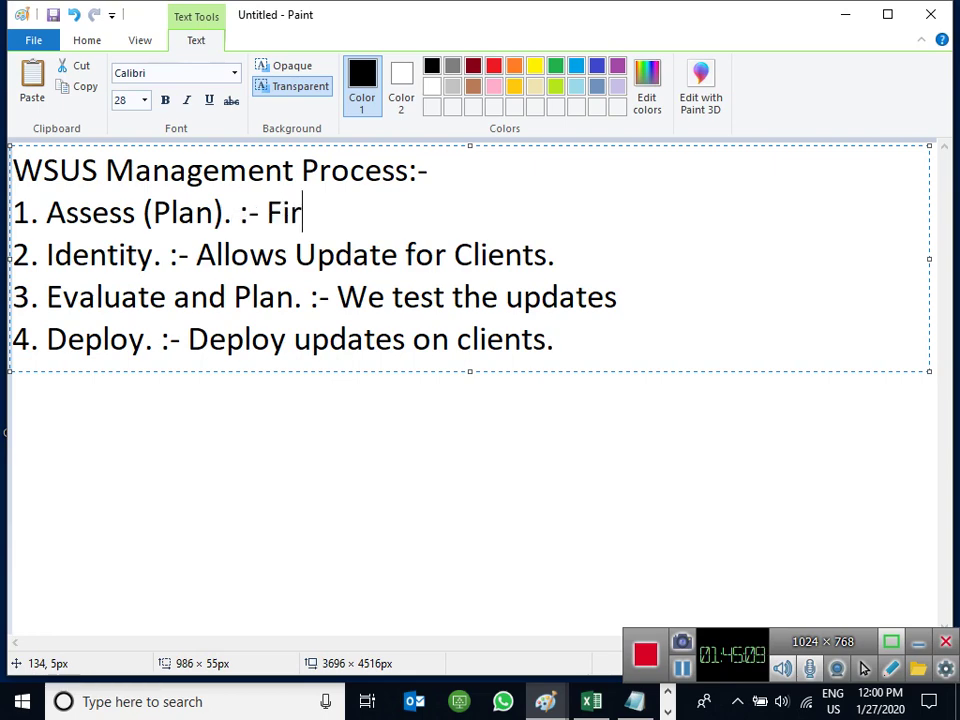
text(st Plan )
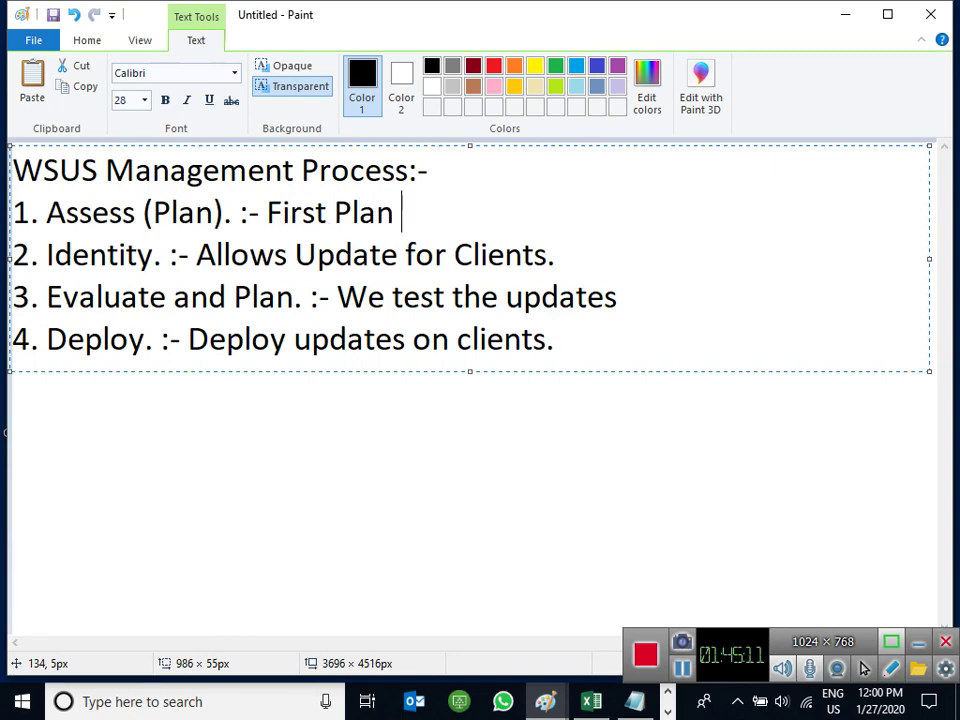
text(What upda)
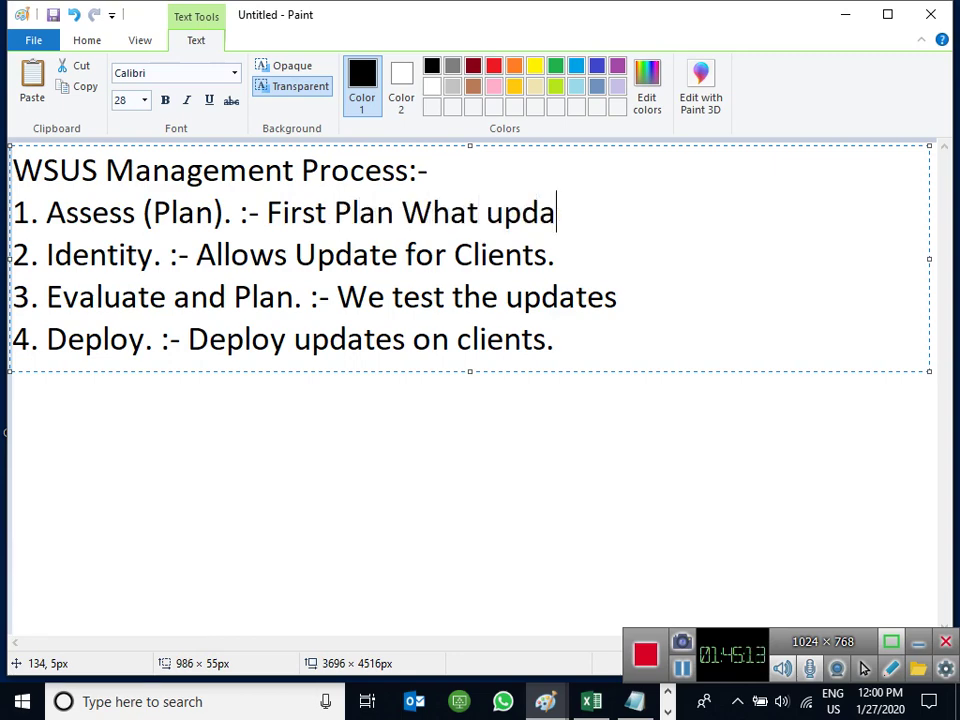
text(tes we allow )
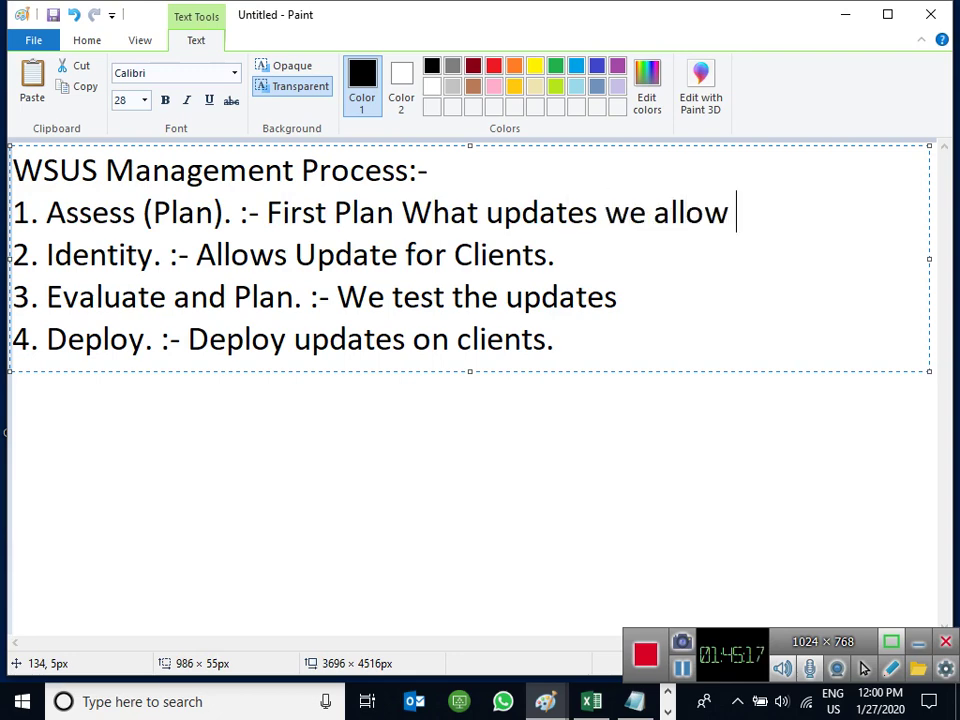
text(or Deny)
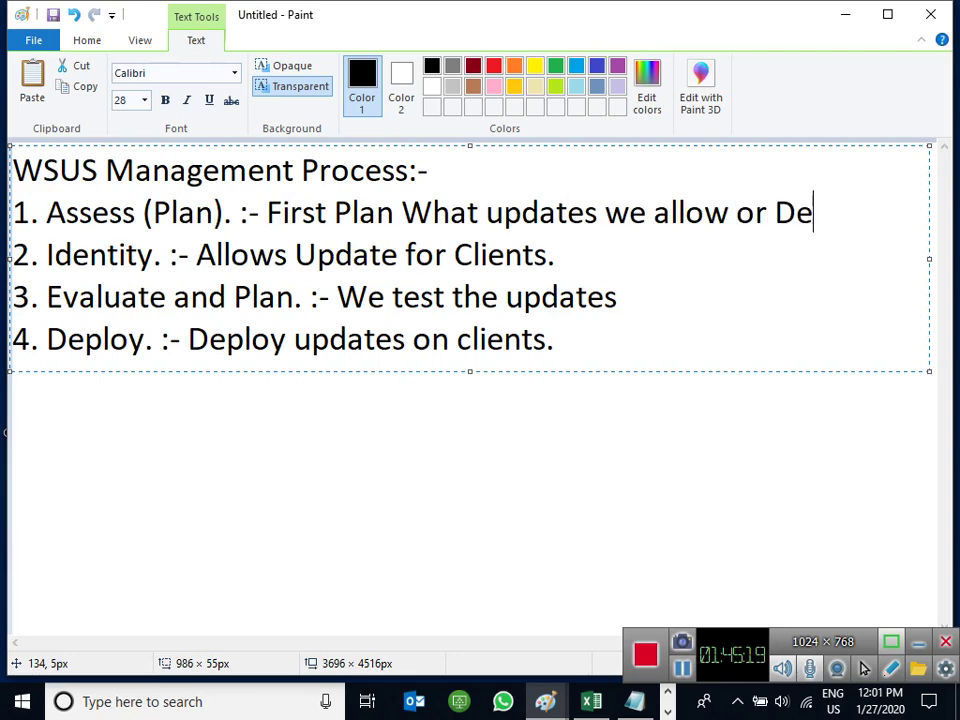
text(.)
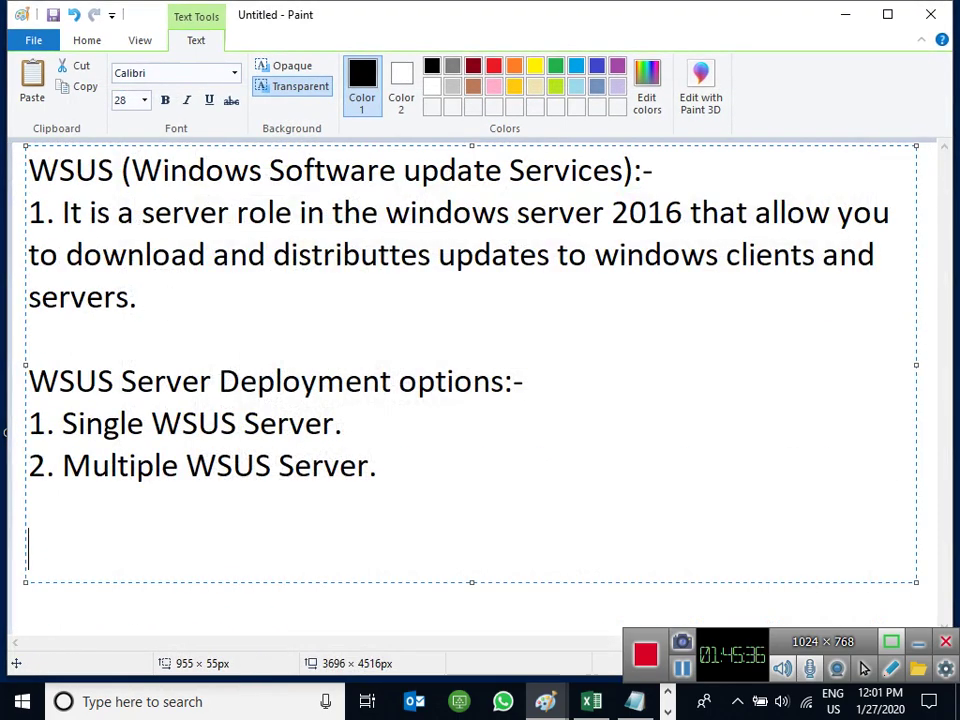
- Power off the WDS-Test-Client VM, close its tab, and show Server-02 full screen
key(super+d)
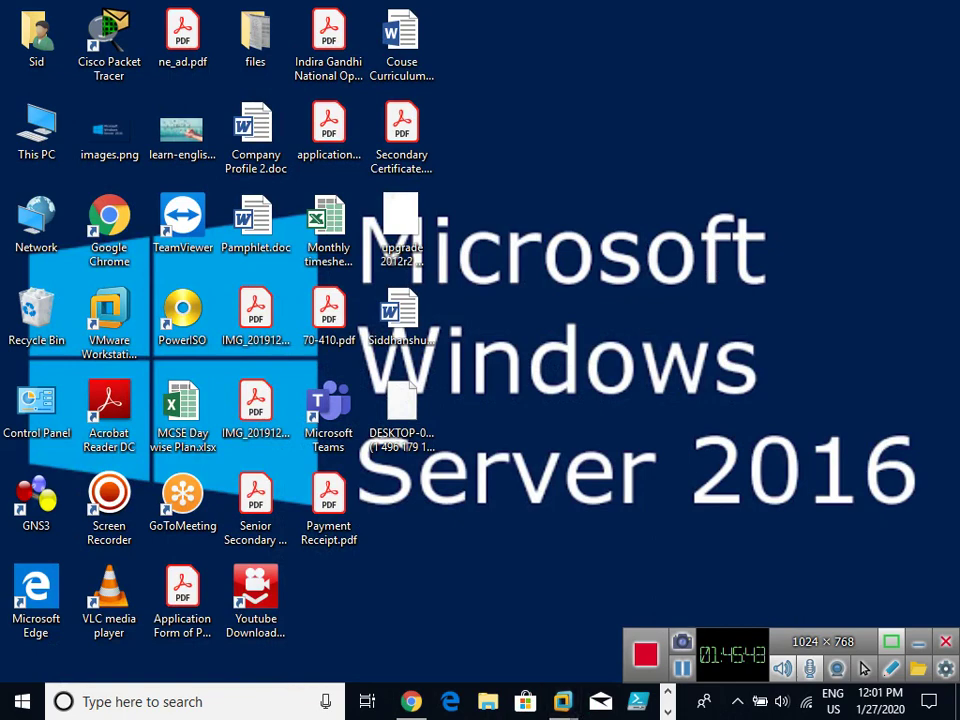
mouse_move(562, 701)
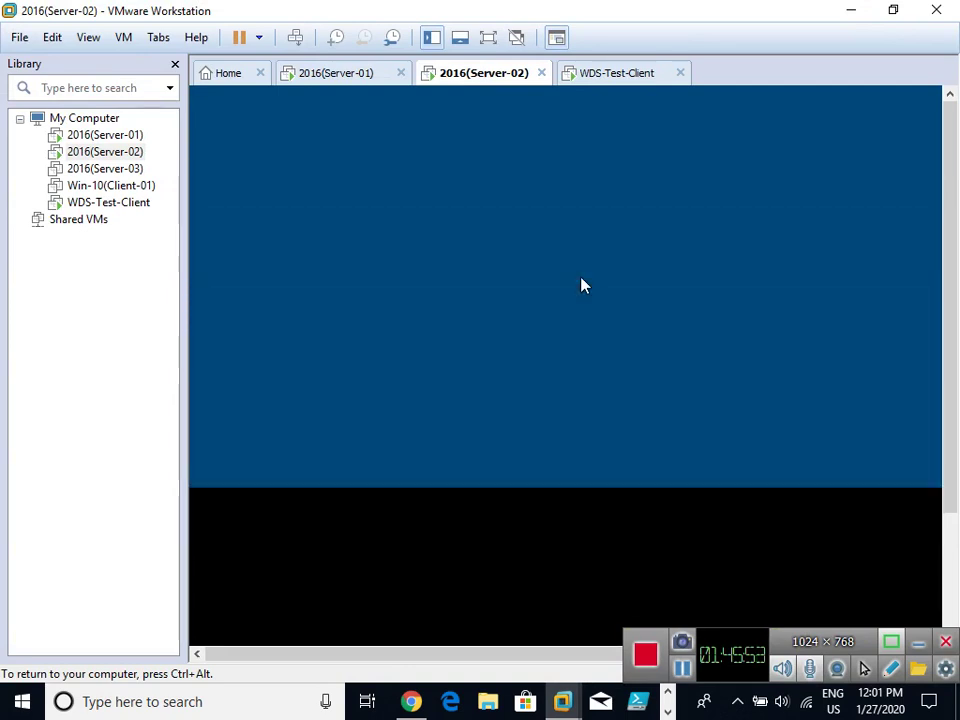
key(ctrl+alt)
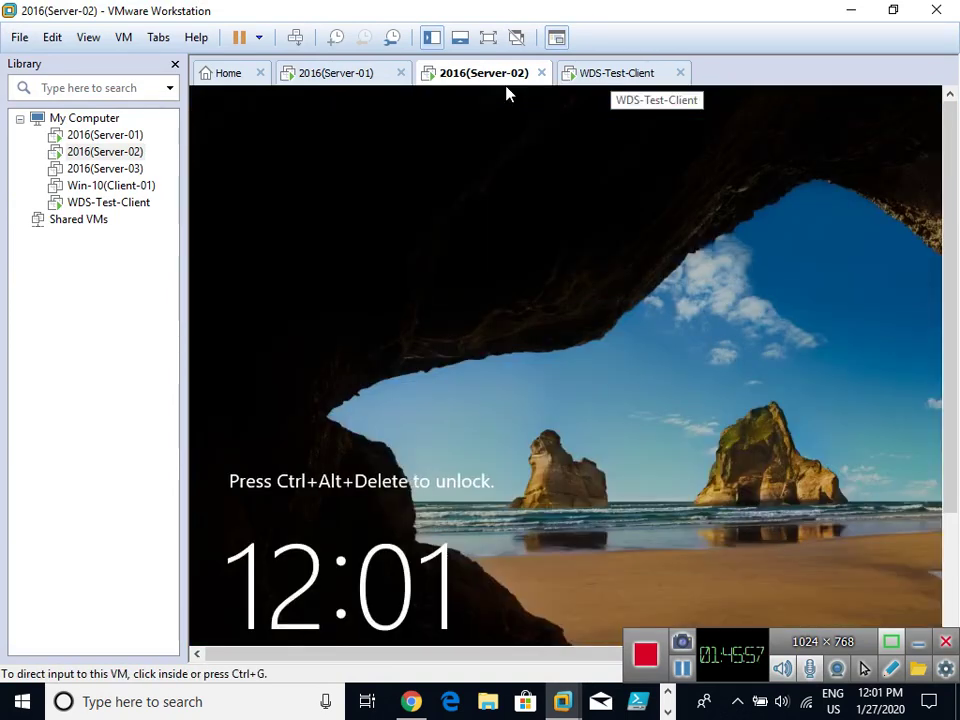
right_click(594, 78)
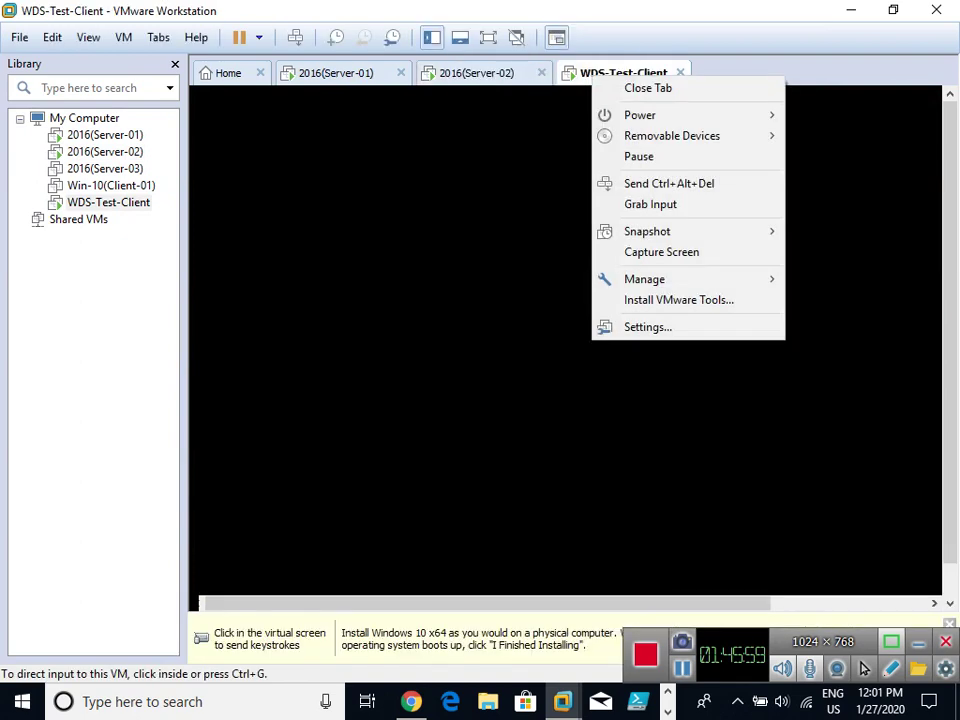
mouse_move(640, 115)
key(Right)
key(Down)
key(Down)
key(Down)
key(Return)
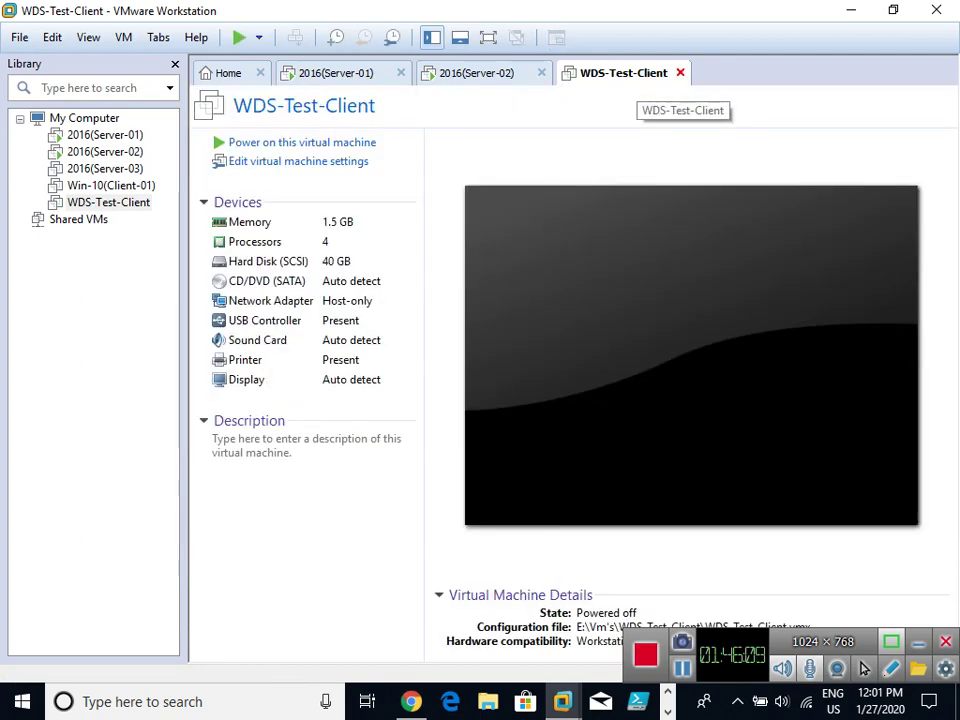
click(680, 73)
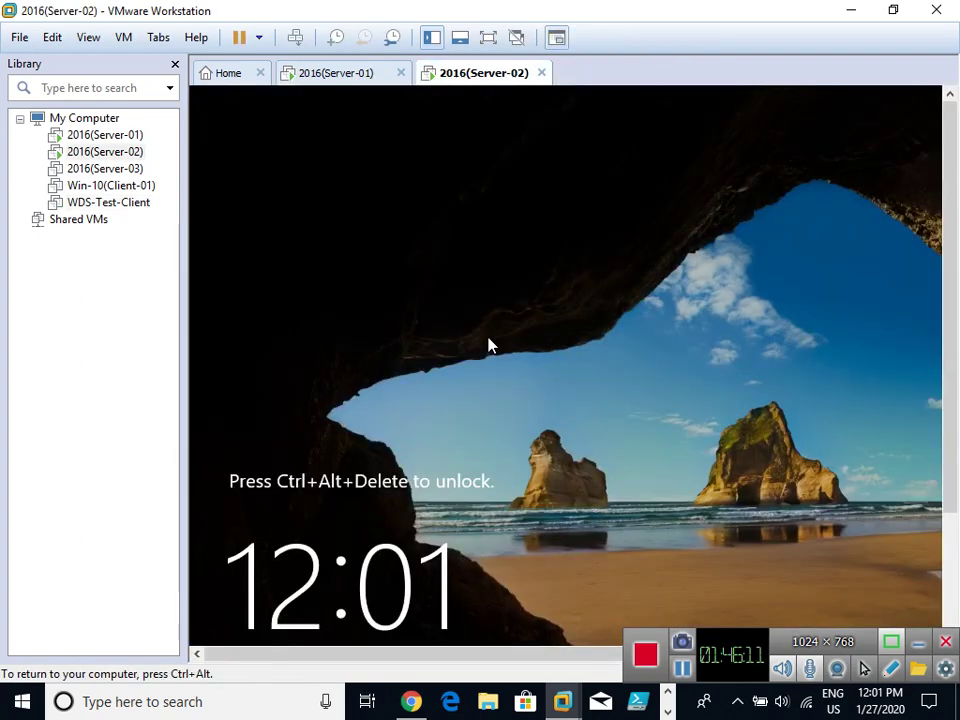
key(ctrl+alt+Return)
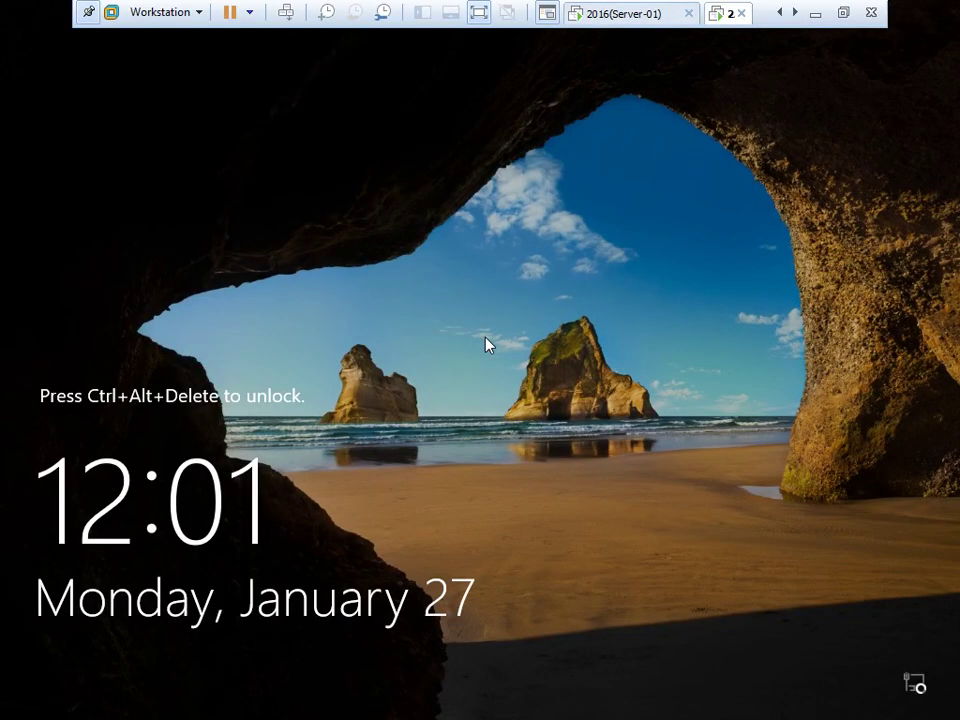
- Send Ctrl+Alt+Del to Server-02 and sign in with the administrator password
key(ctrl+alt+Insert)
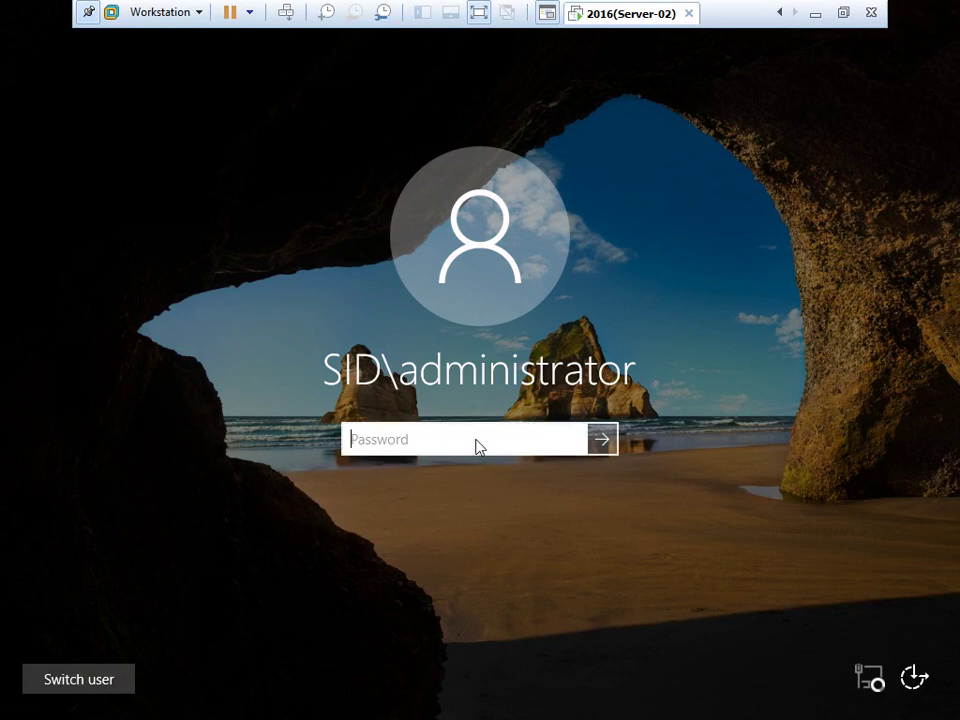
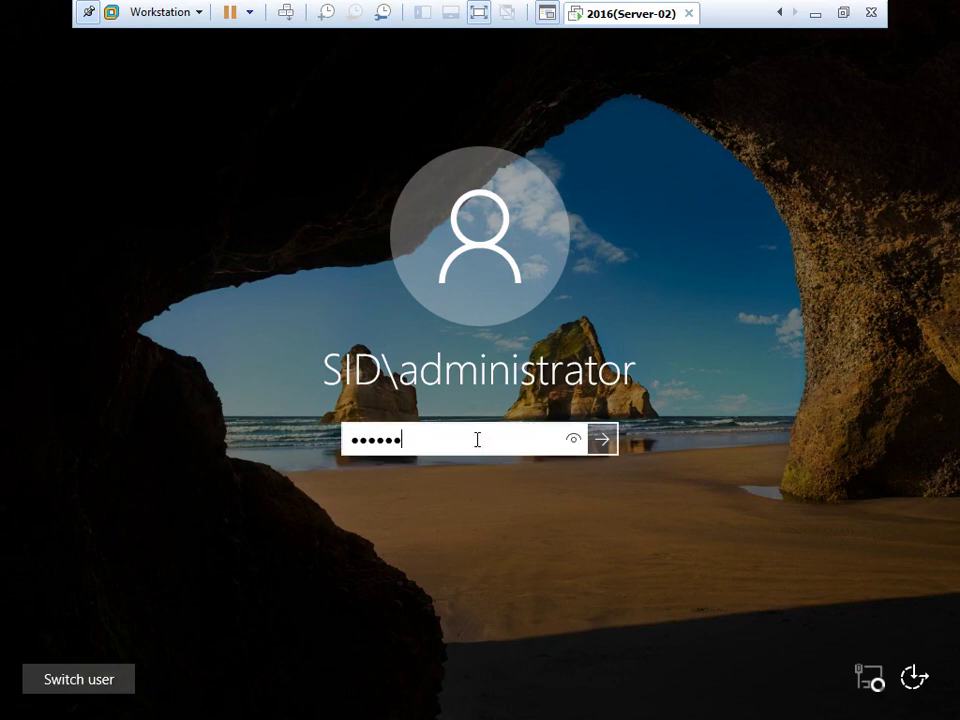
key(Return)
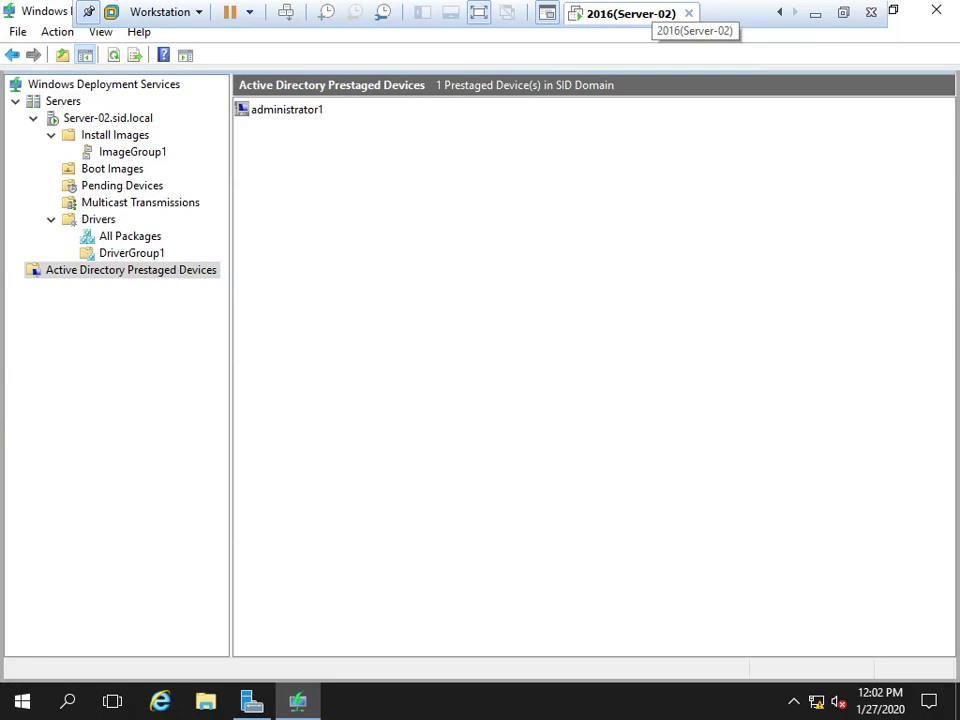
- In Server-02's VM settings, add a 20 GB hard disk stored as a single file
right_click(620, 13)
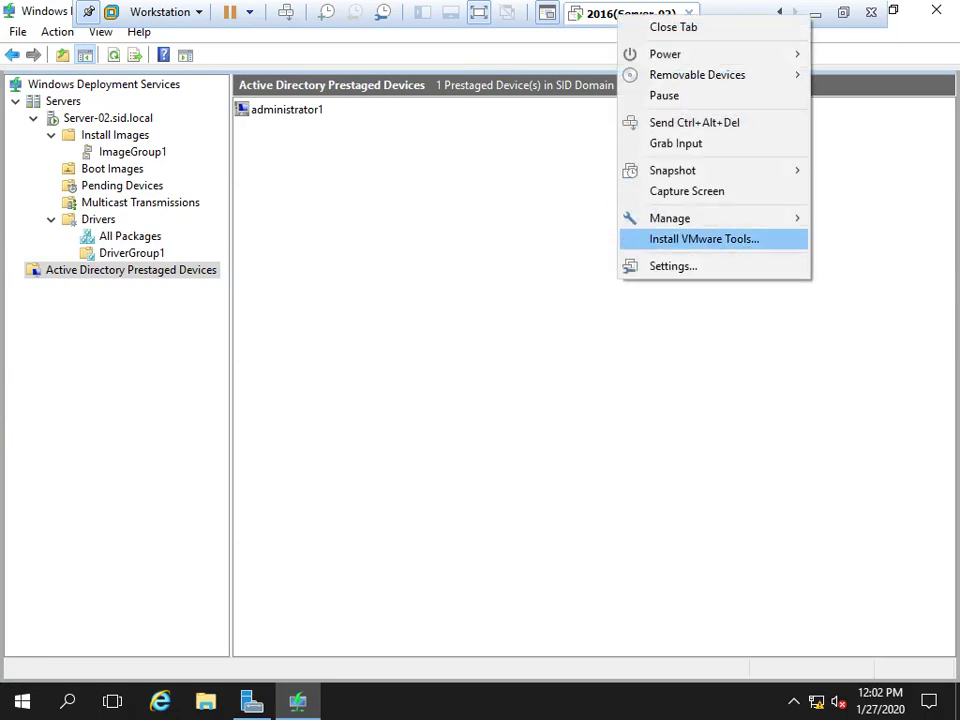
click(660, 266)
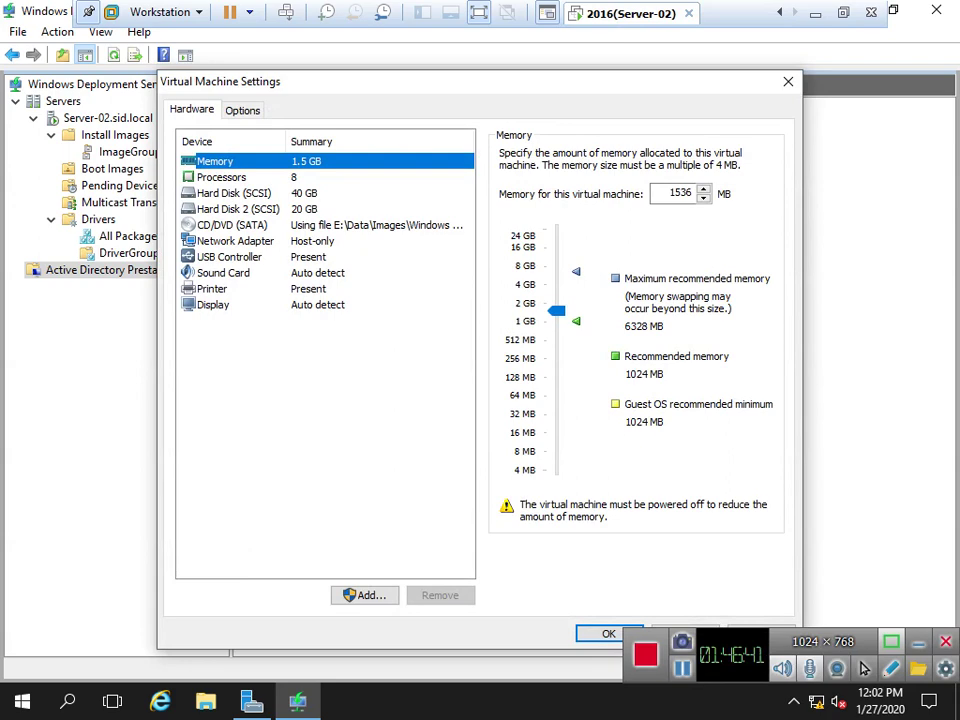
click(365, 595)
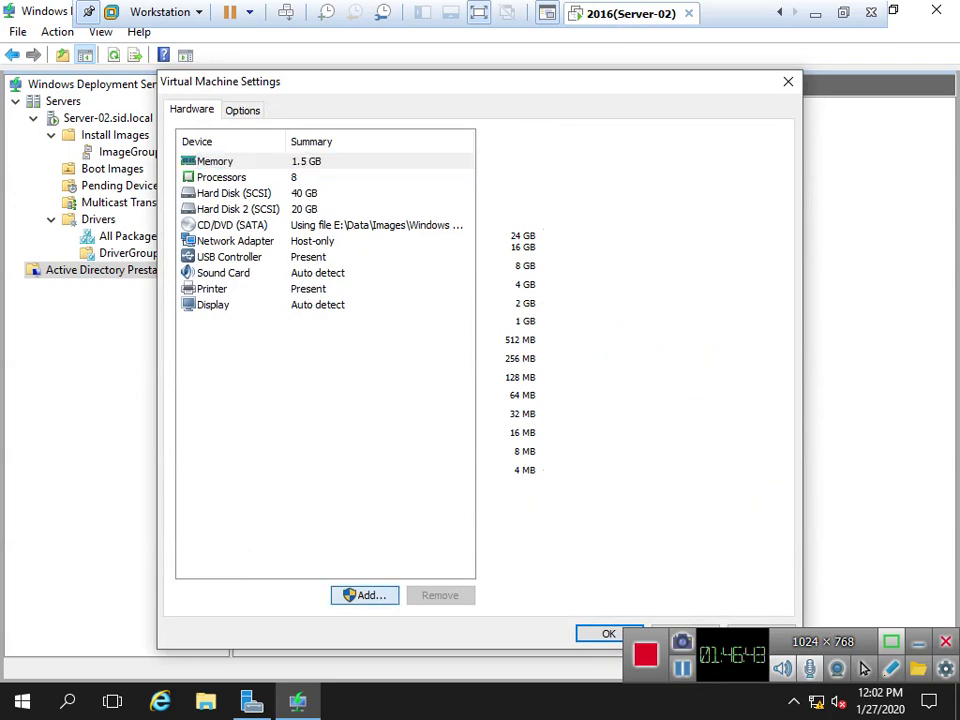
key(Return)
key(Return)
key(Return)
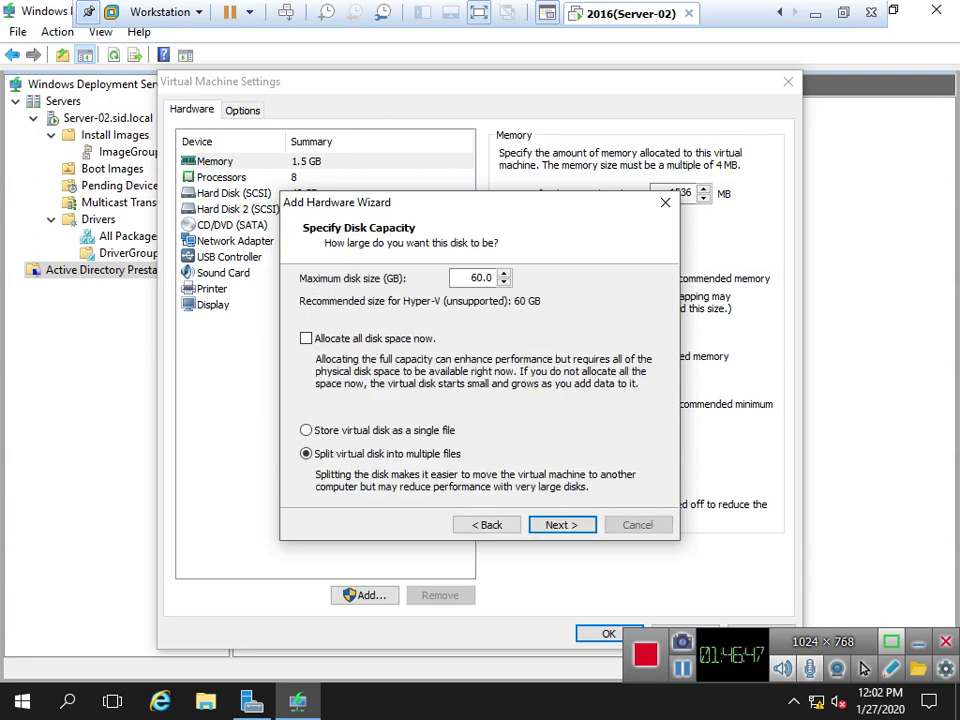
text(20)
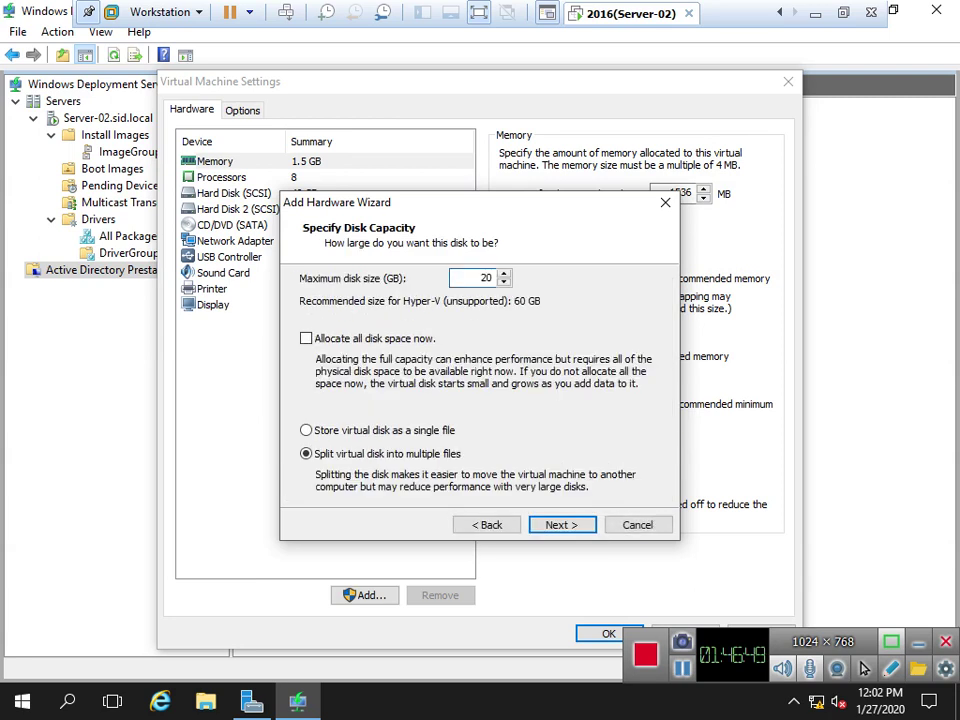
click(306, 430)
key(Return)
key(Return)
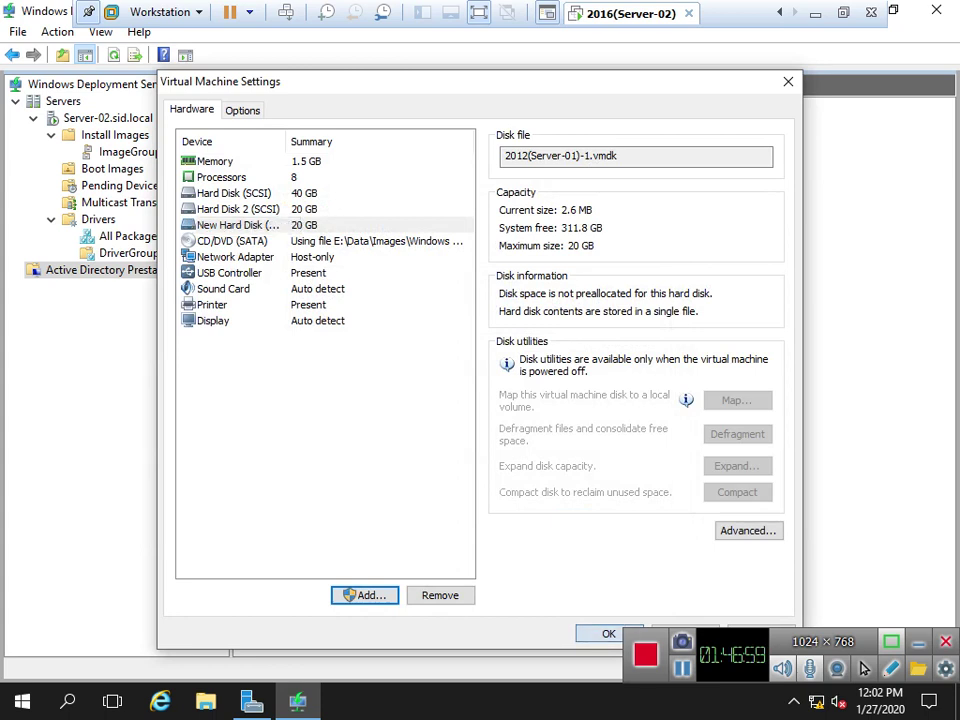
key(Return)
click(316, 364)
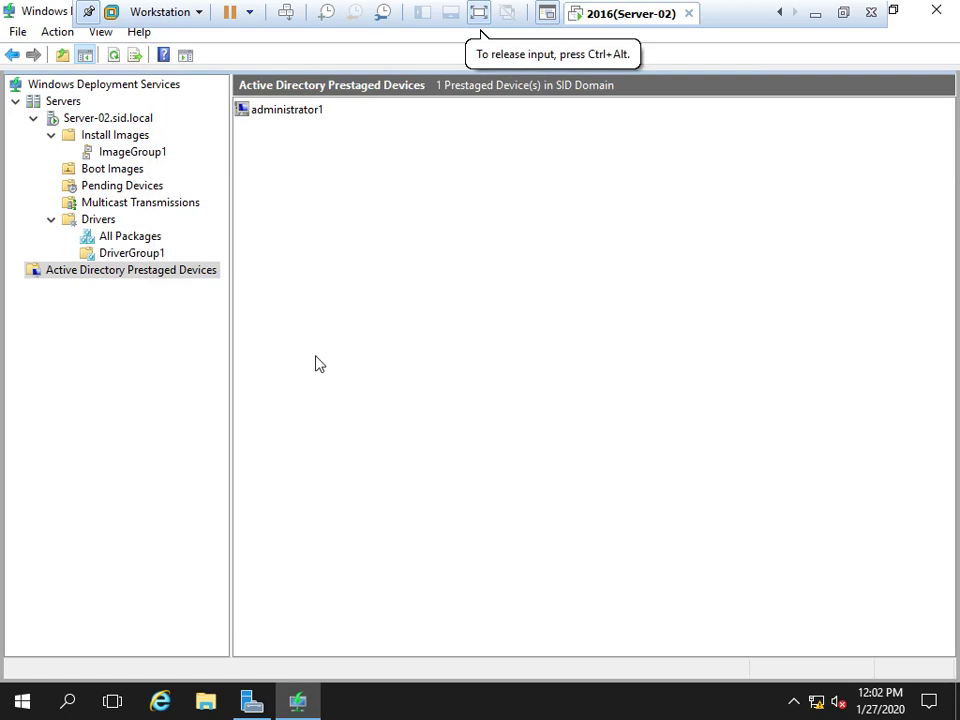
- Launch Disk Management on Server-02 from the Run box
click(316, 364)
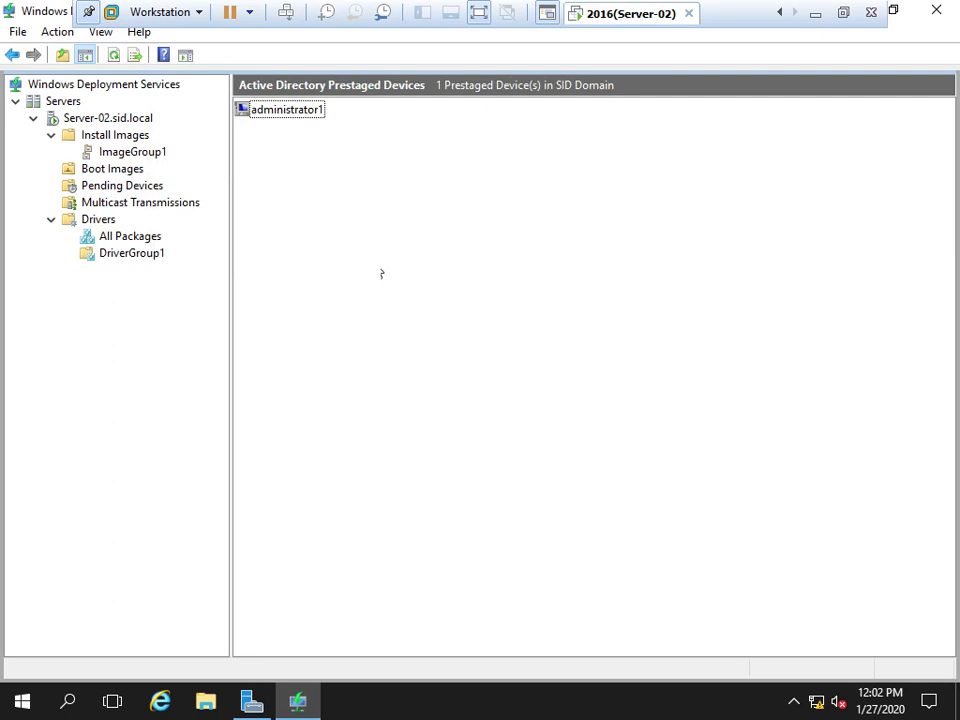
key(super+r)
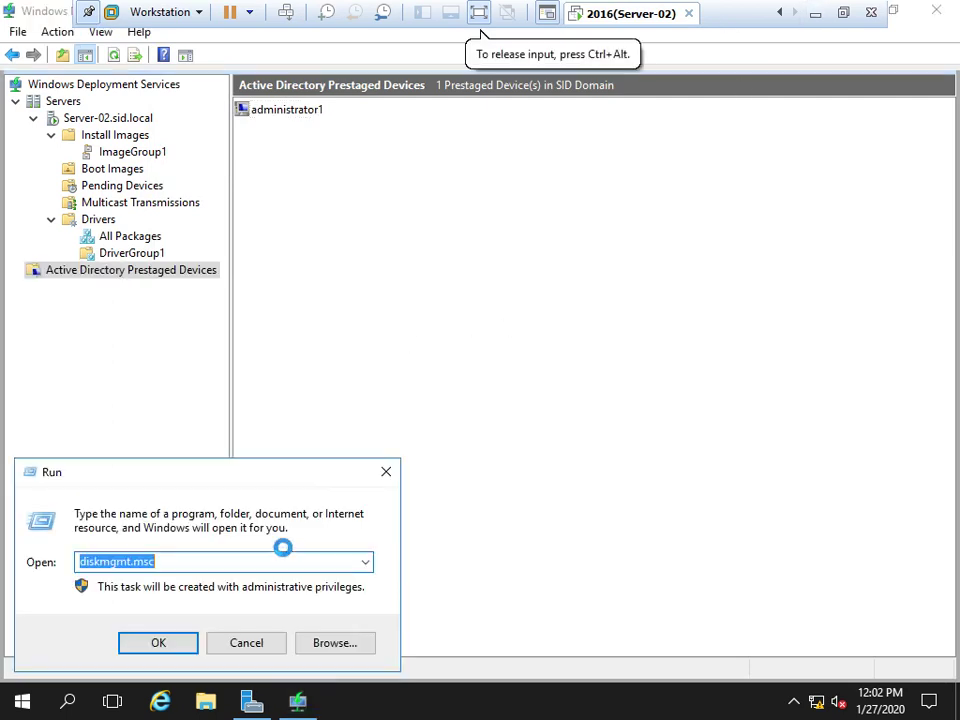
key(Escape)
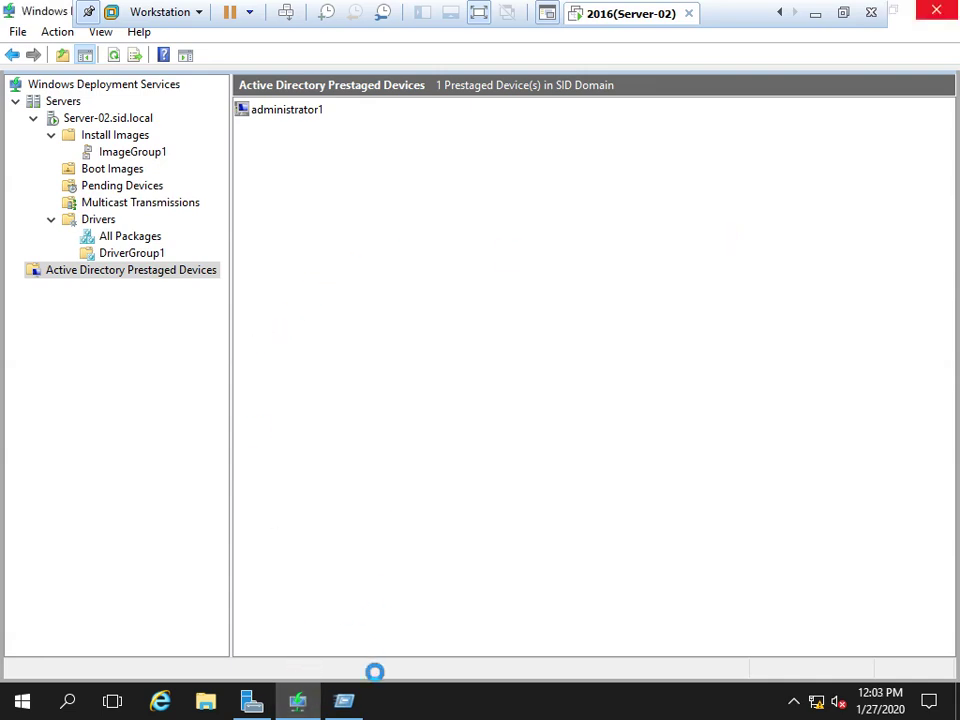
key(super+r)
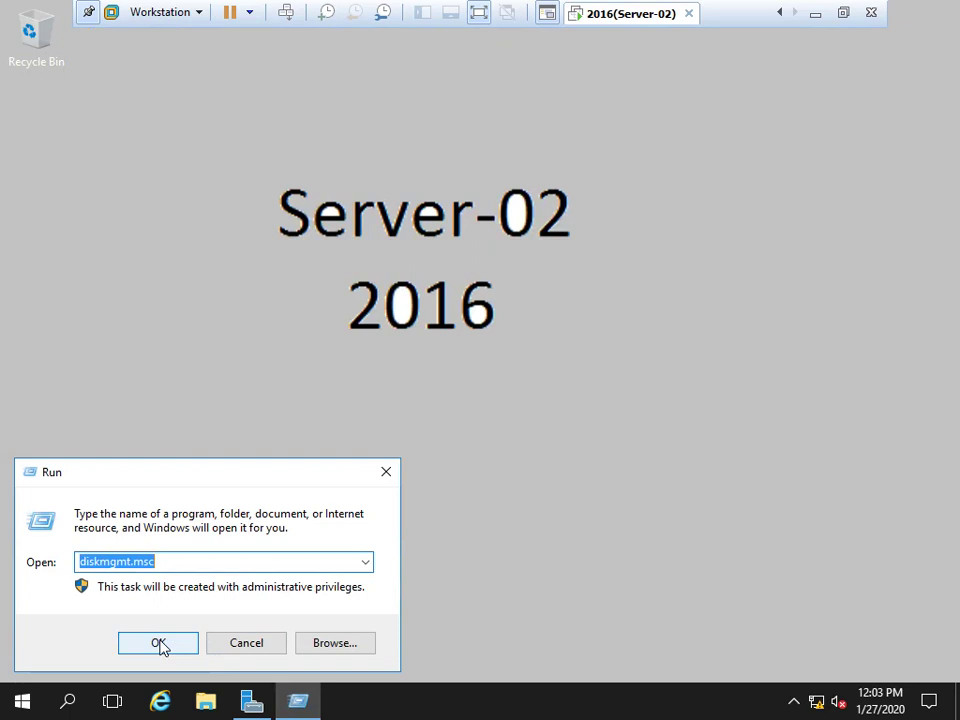
click(160, 646)
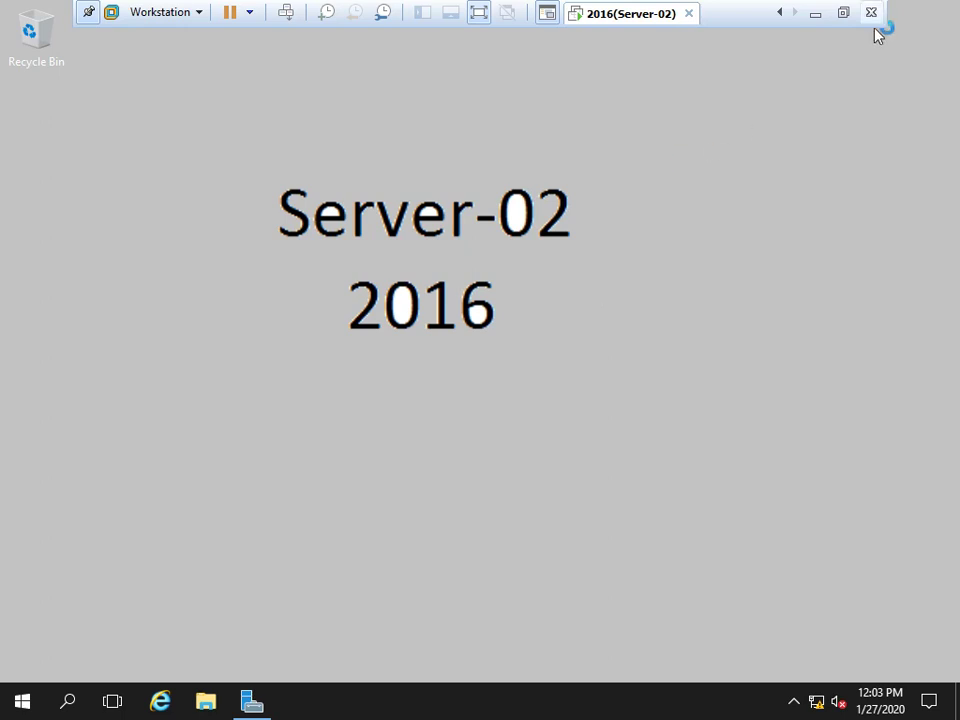
- Refresh the Server-02 view via the Server-01 tab, return to full screen, and scroll to Disk 4
click(843, 12)
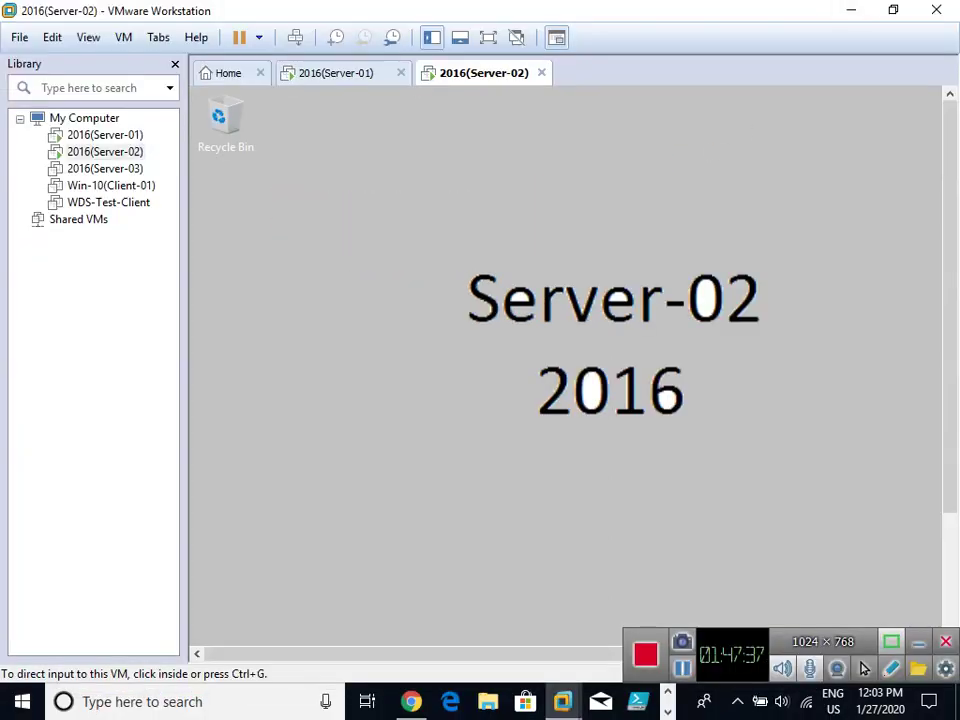
click(336, 73)
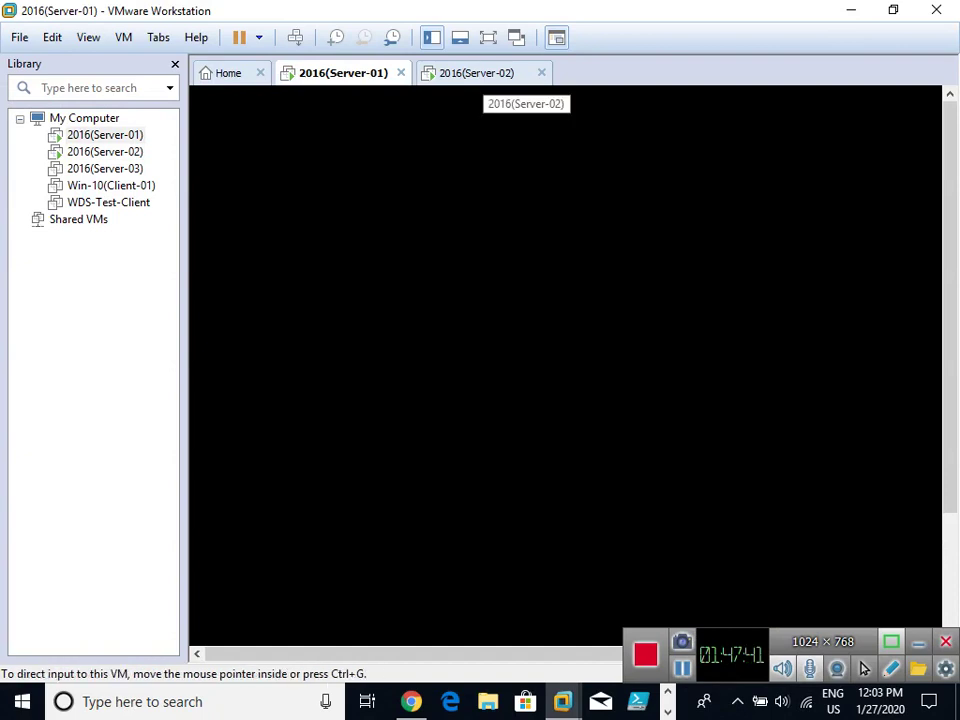
click(476, 73)
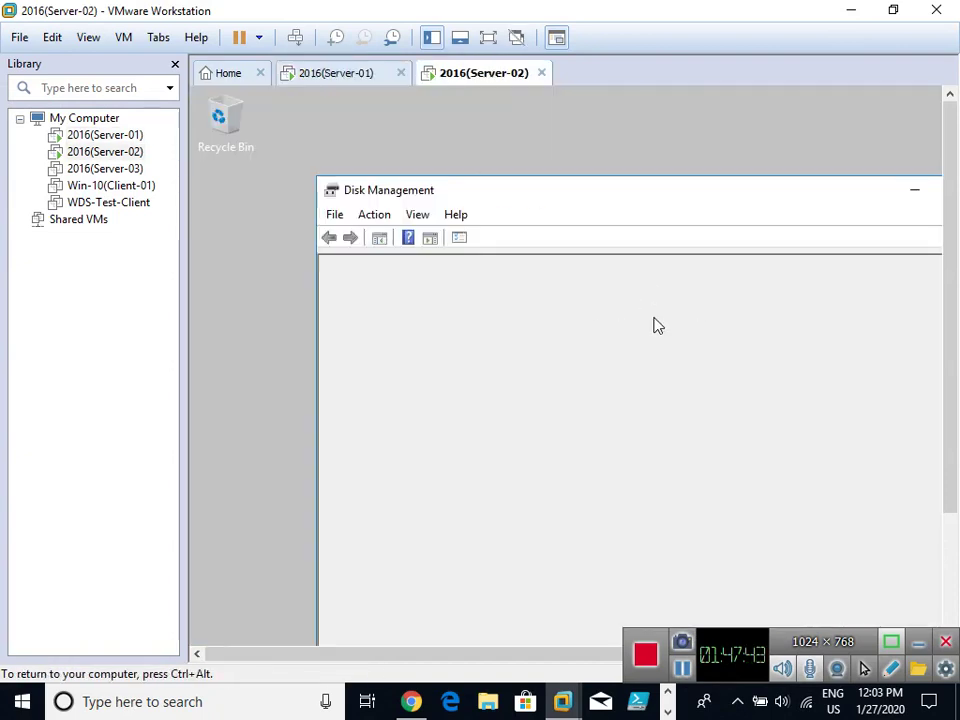
key(ctrl+alt+Return)
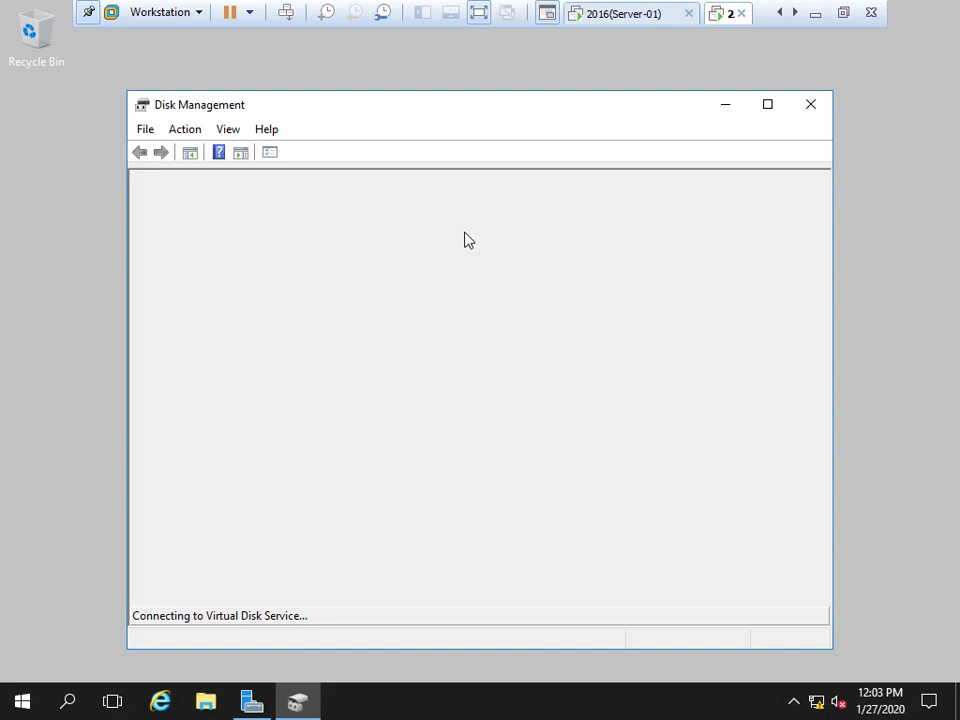
drag(512, 106, 513, 76)
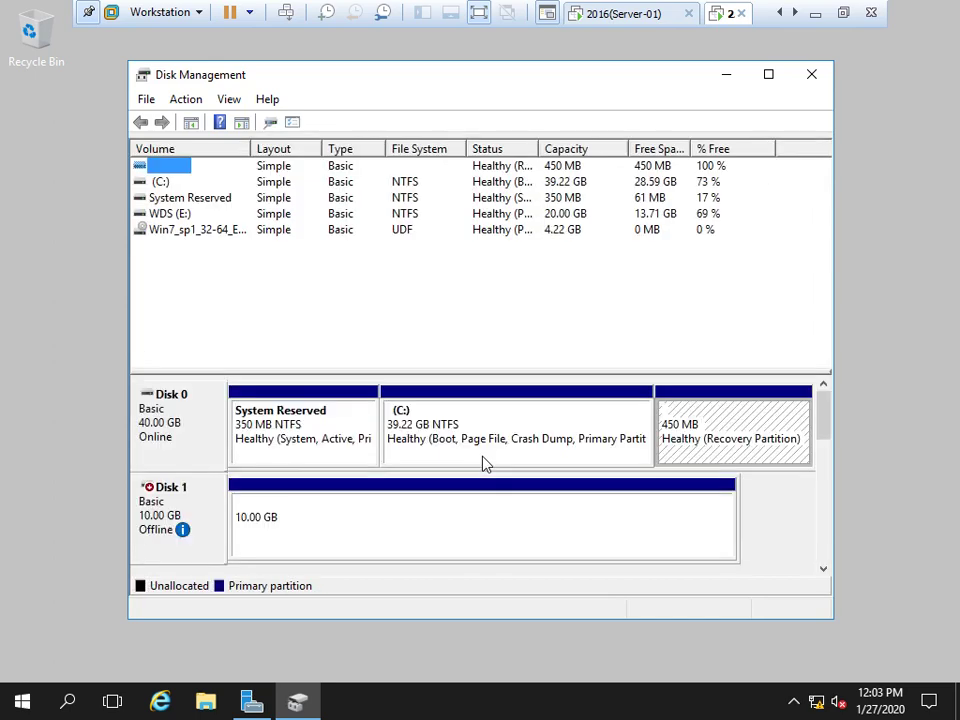
drag(821, 416, 814, 529)
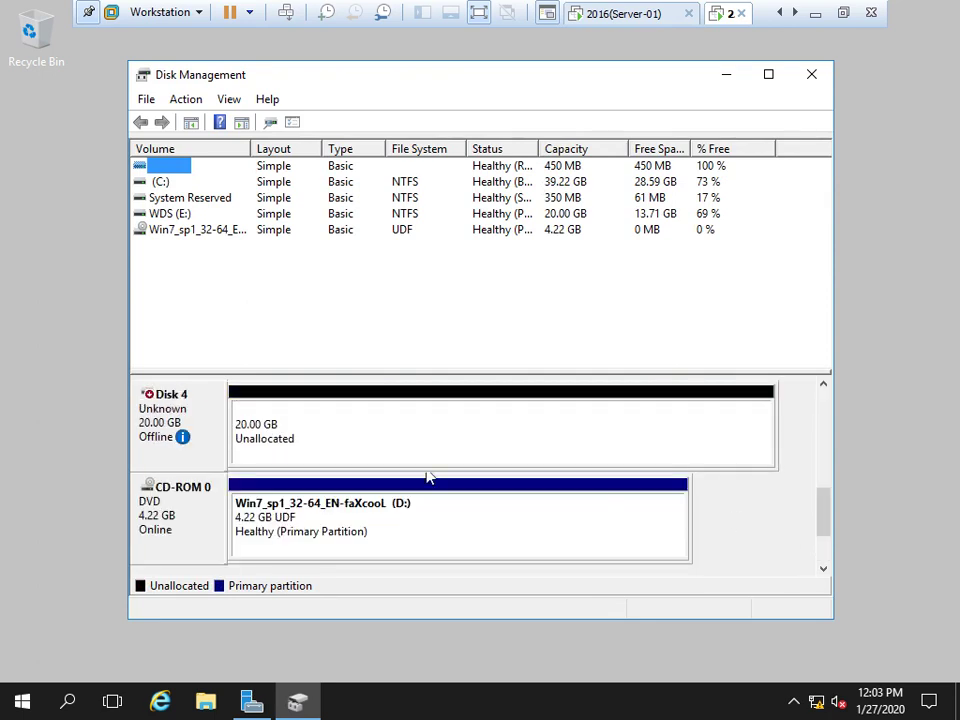
- Bring Disk 4 online and initialize it as MBR
mouse_move(196, 428)
right_click(180, 408)
click(210, 416)
right_click(186, 418)
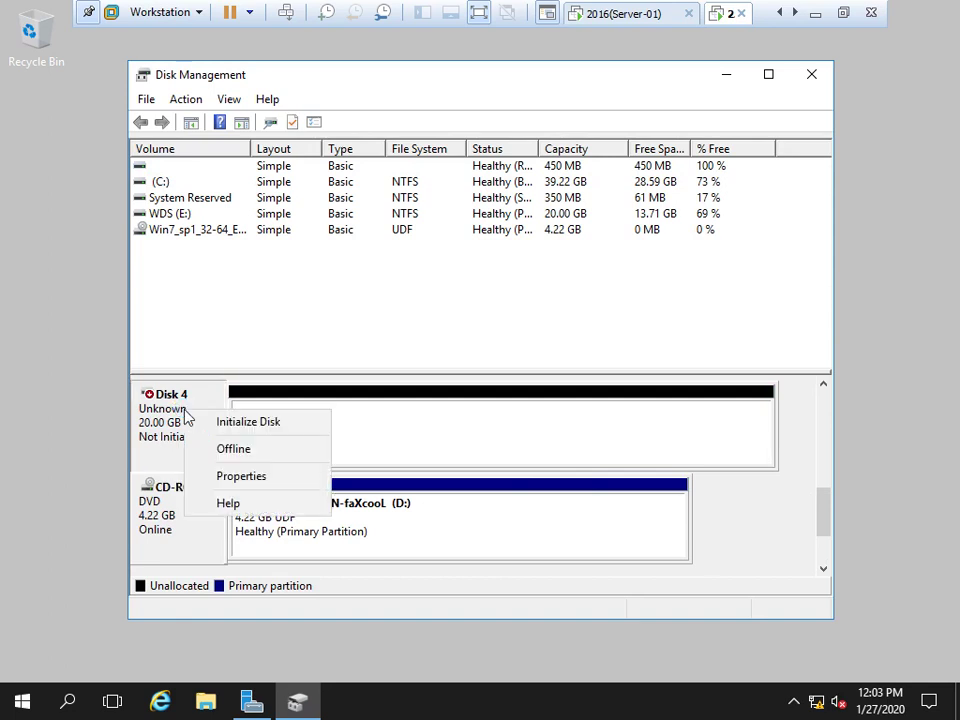
click(232, 424)
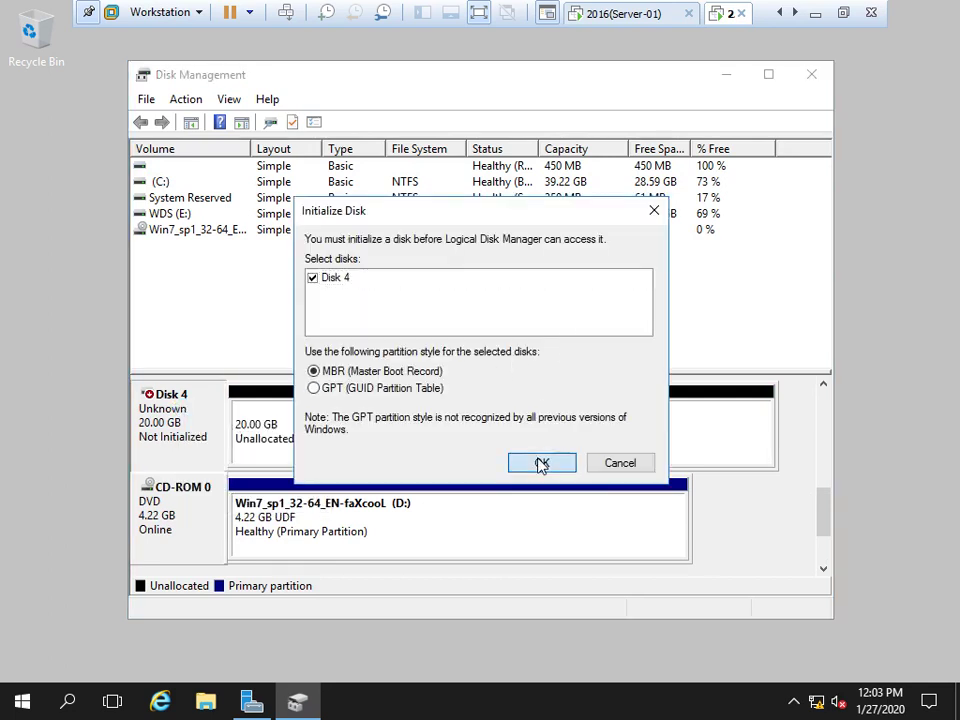
click(541, 462)
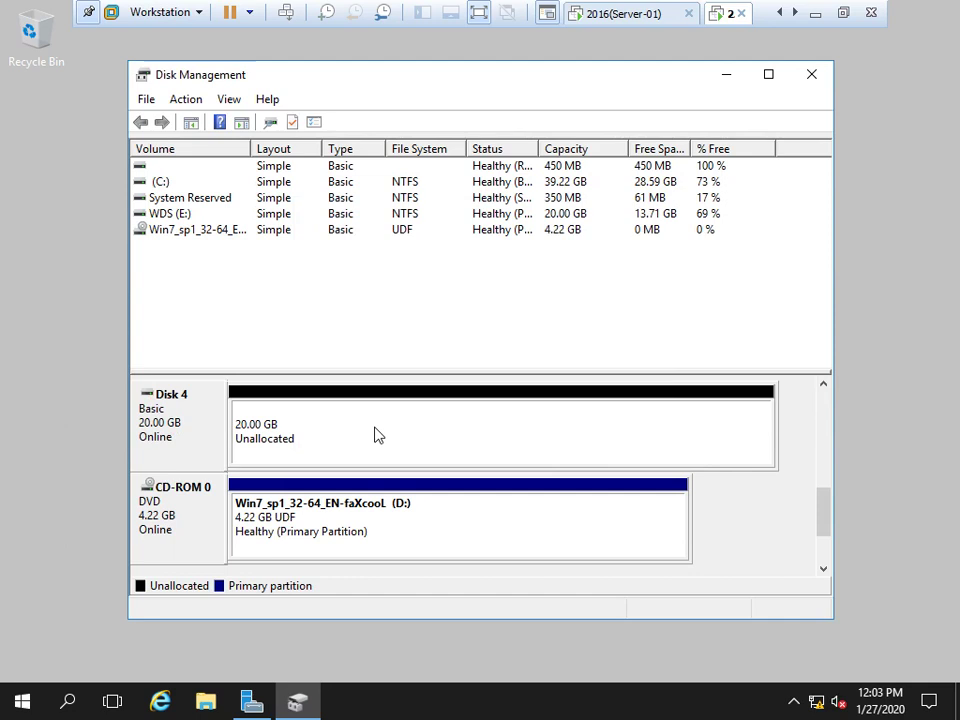
- Create a full-size NTFS simple volume F: labelled WSUS on Disk 4, then close Disk Management
right_click(378, 435)
click(424, 443)
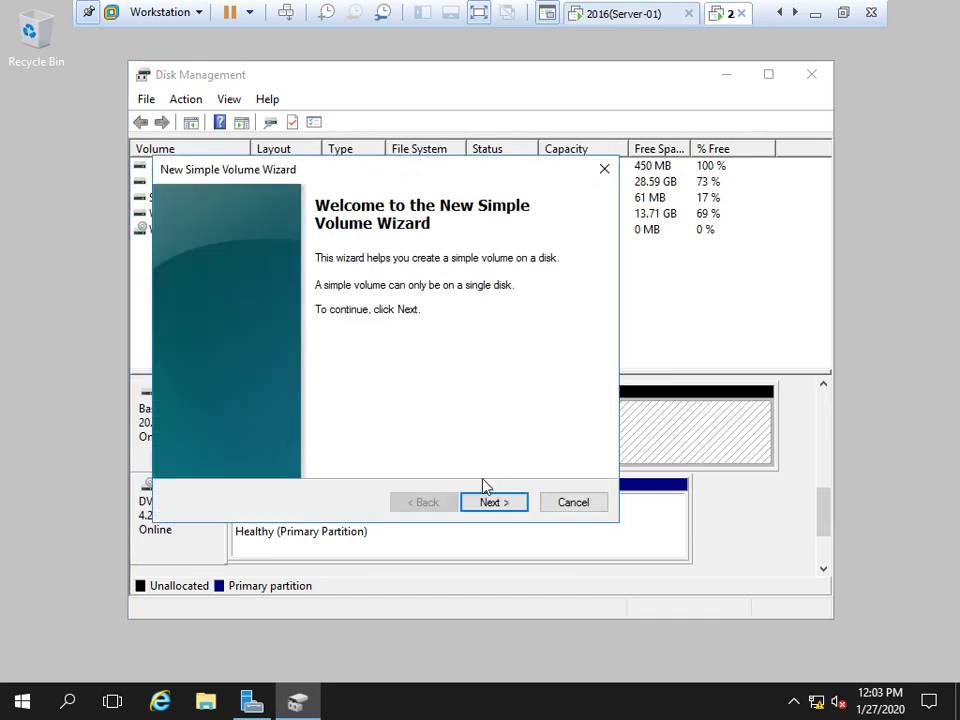
click(486, 510)
click(485, 511)
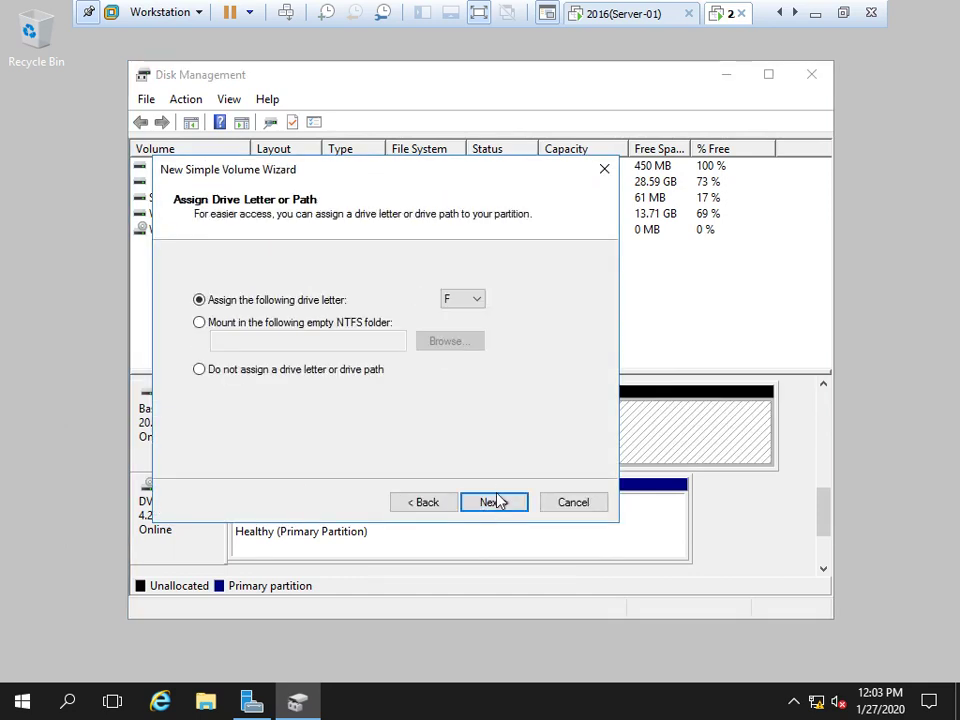
click(489, 501)
drag(426, 389, 248, 400)
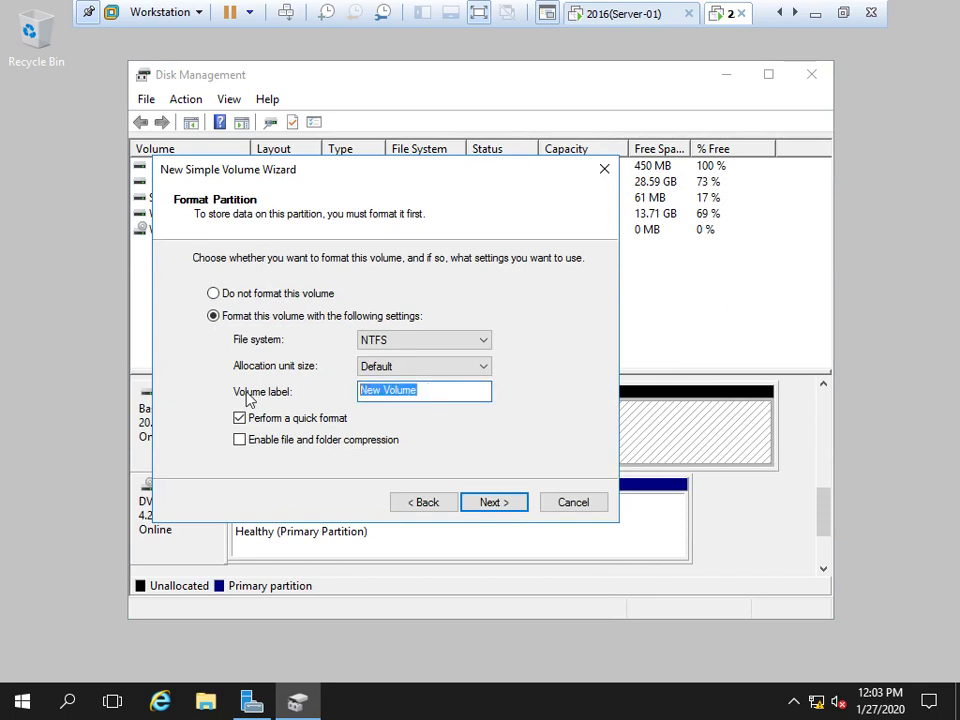
text(WSUS)
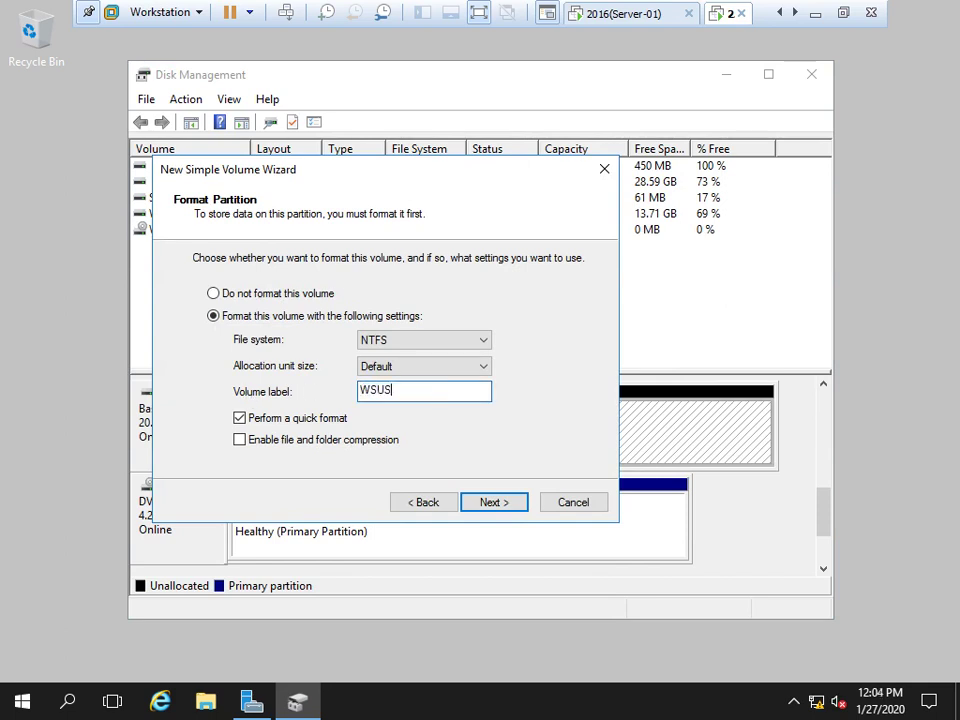
click(489, 503)
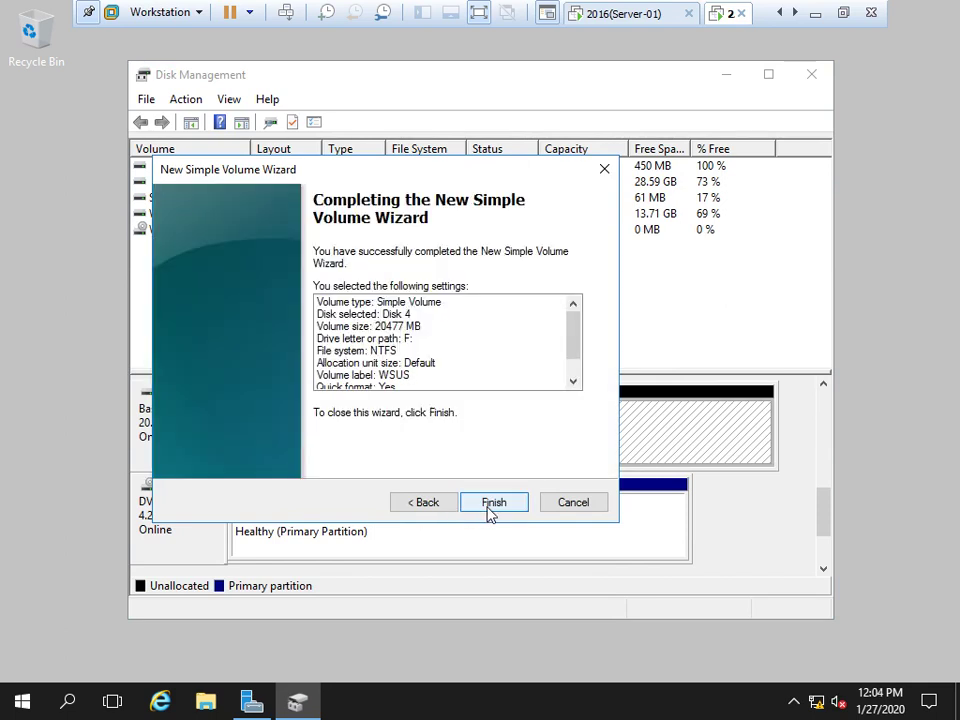
click(489, 503)
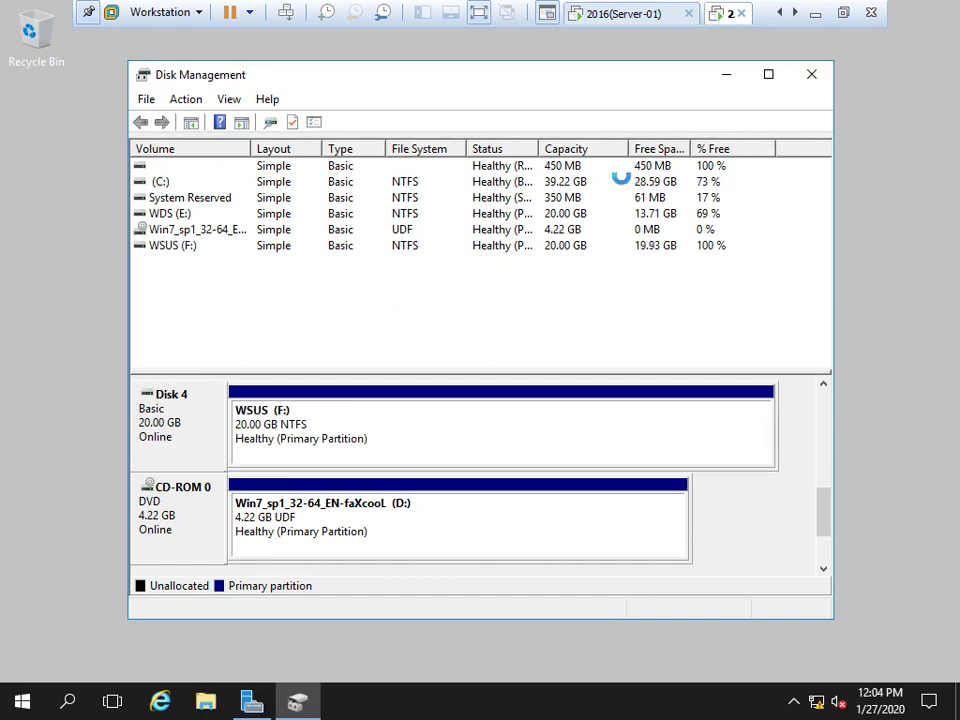
click(812, 77)
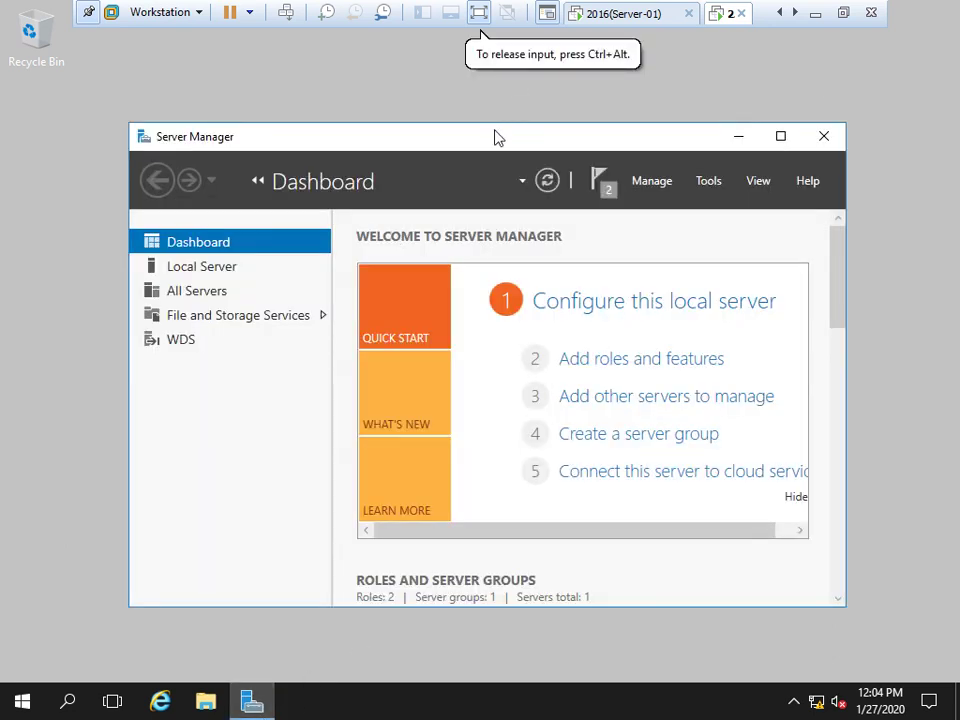
- Maximize Server Manager and launch Add roles and features from the Dashboard
click(800, 148)
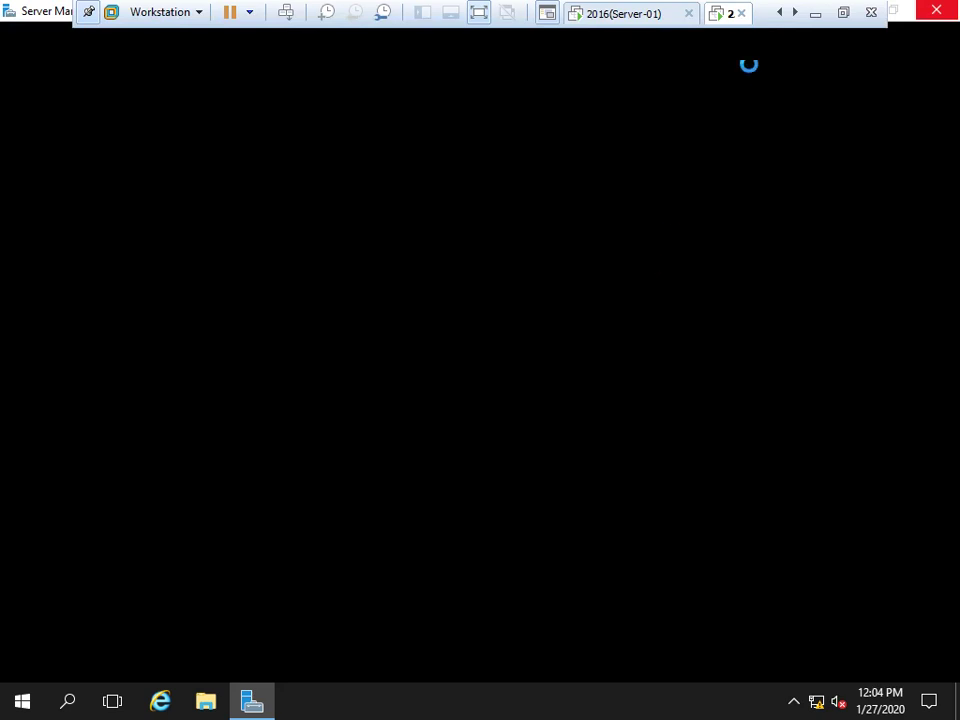
click(750, 129)
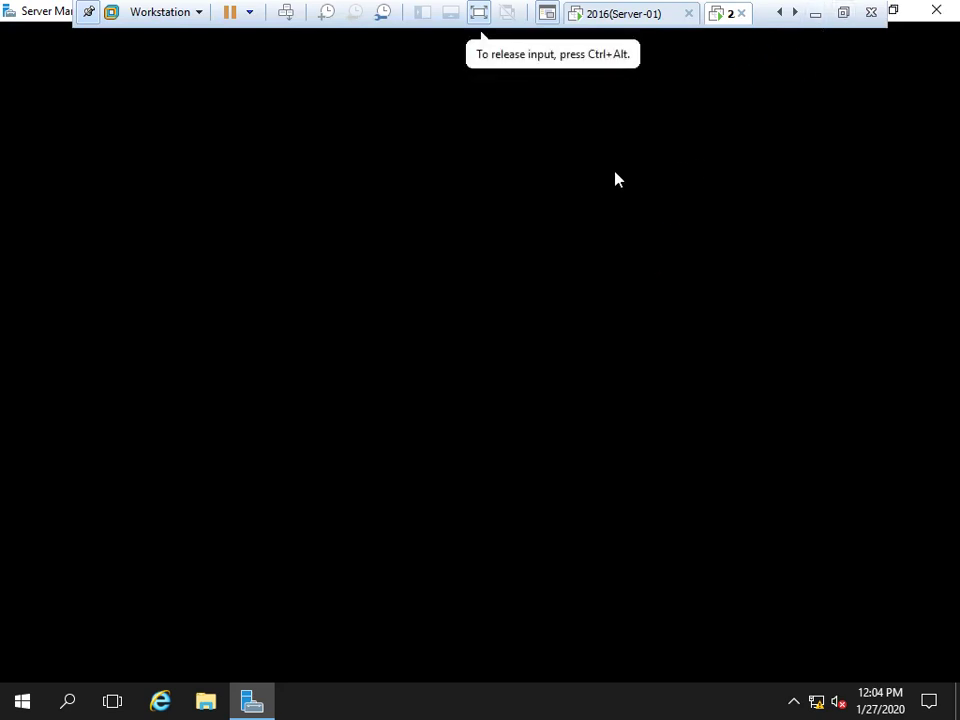
key(ctrl+alt+Return)
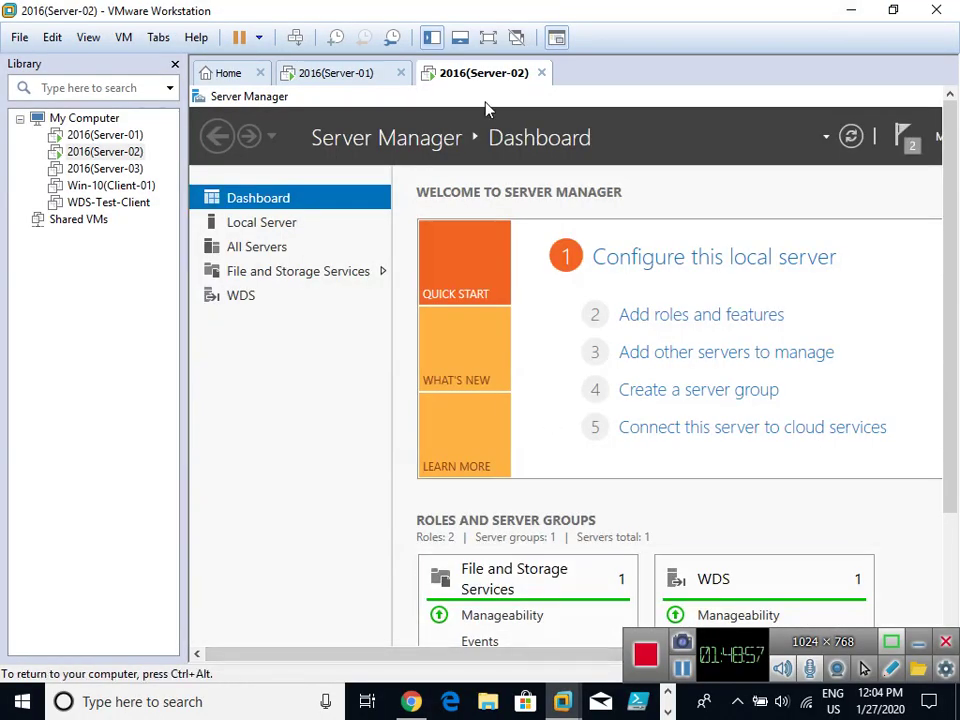
click(488, 37)
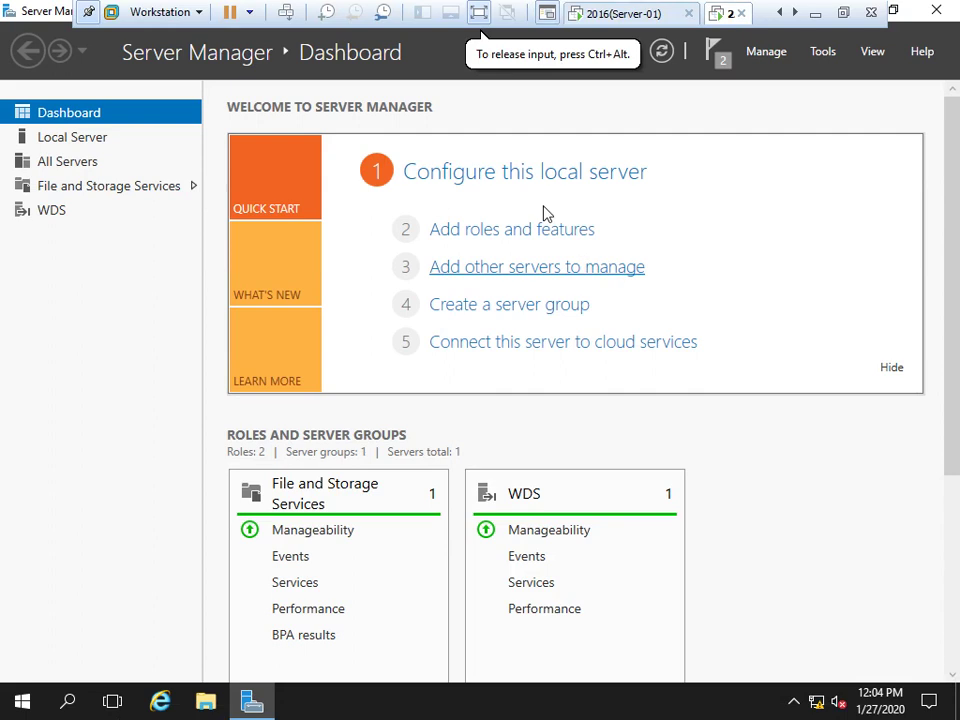
click(484, 230)
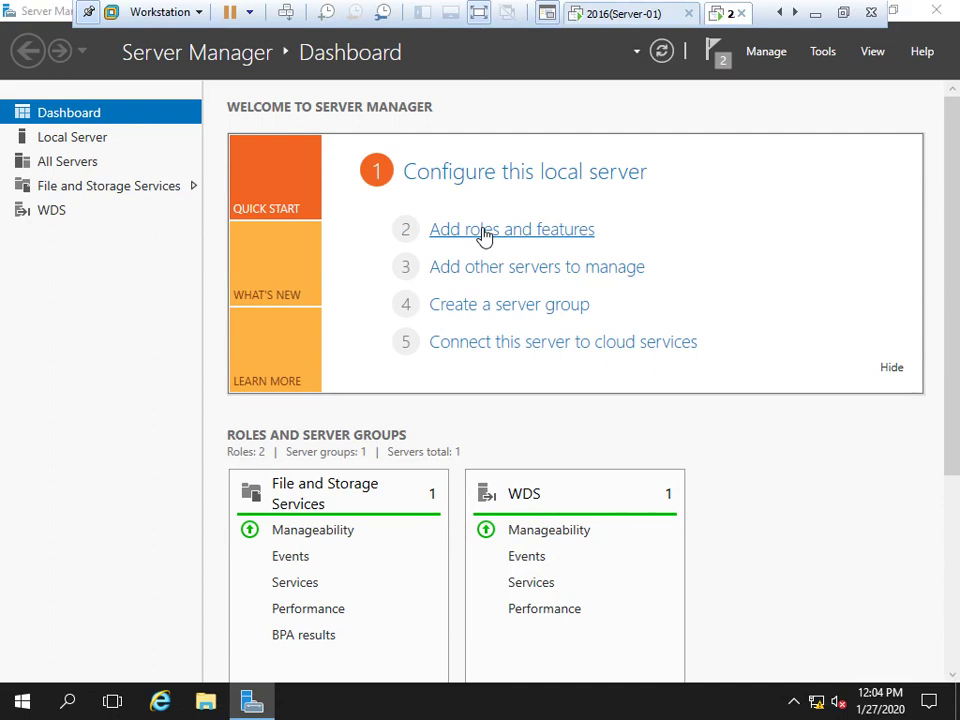
click(482, 230)
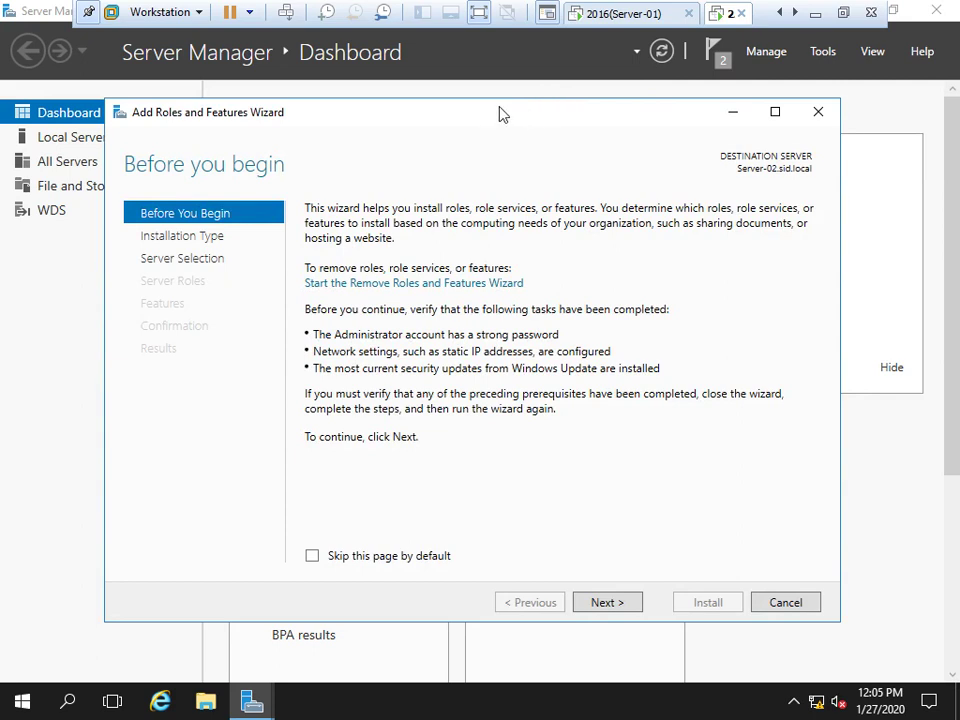
drag(497, 115, 503, 107)
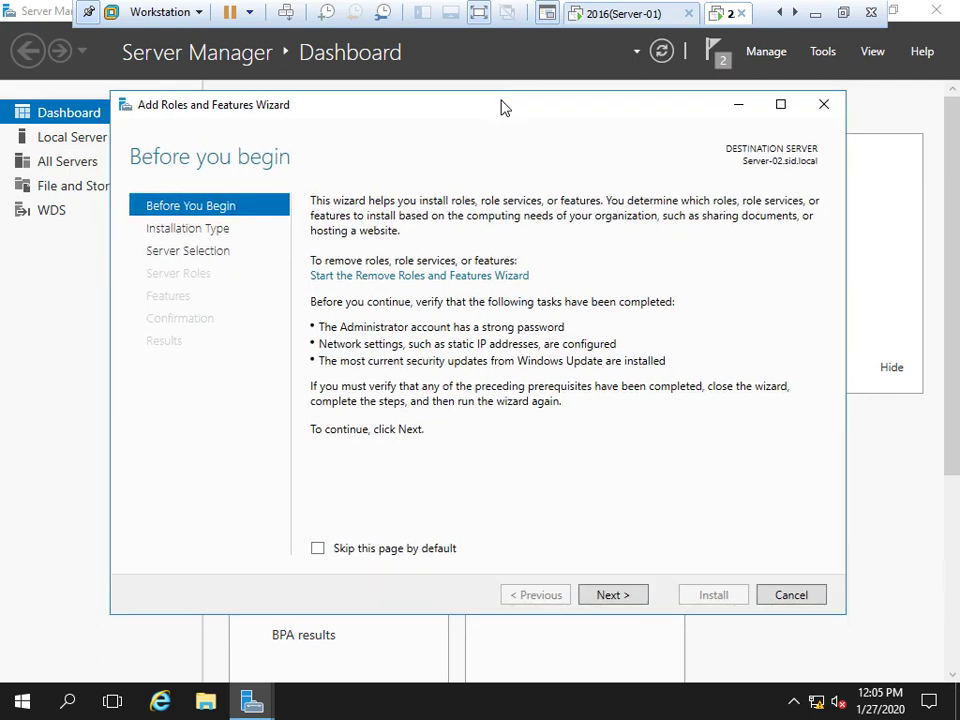
- Keep role-based installation on Server-02.sid.local and tick Windows Server Update Services
click(602, 596)
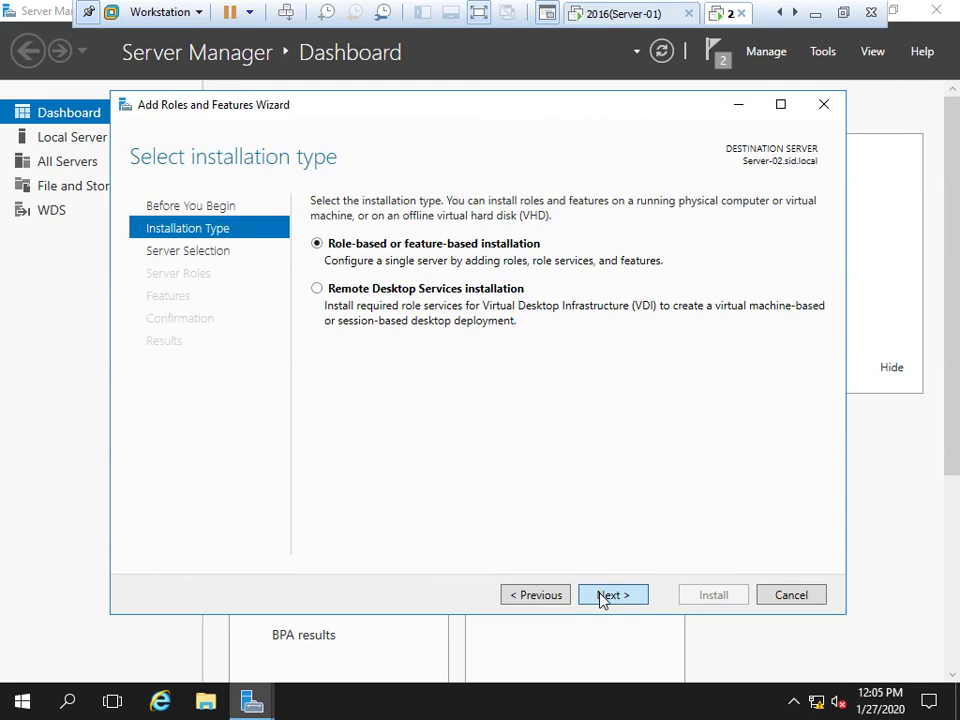
click(606, 595)
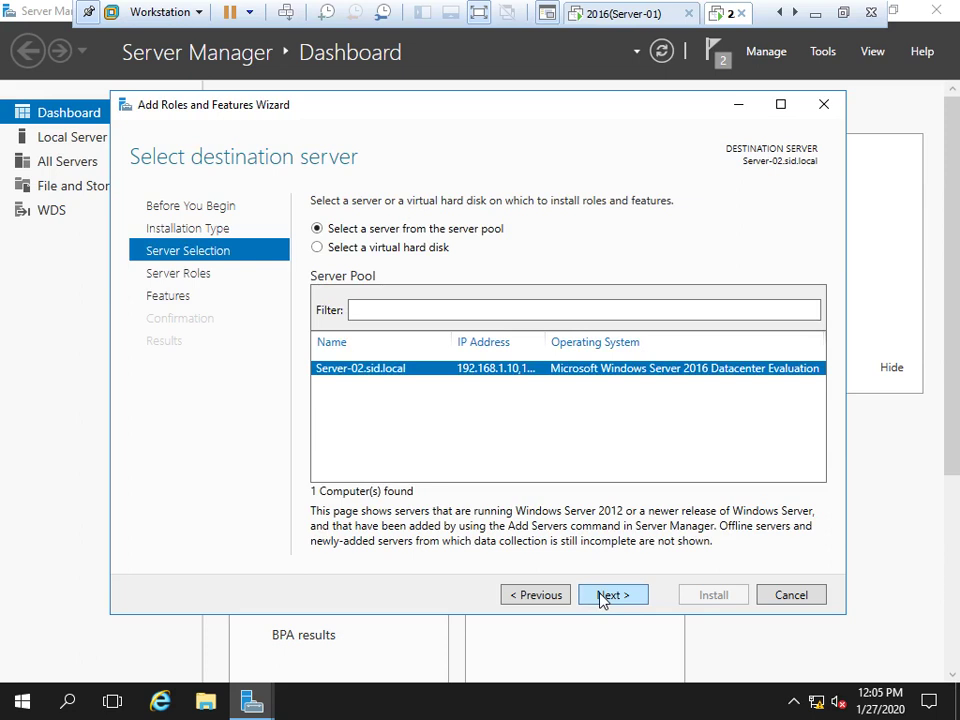
click(603, 595)
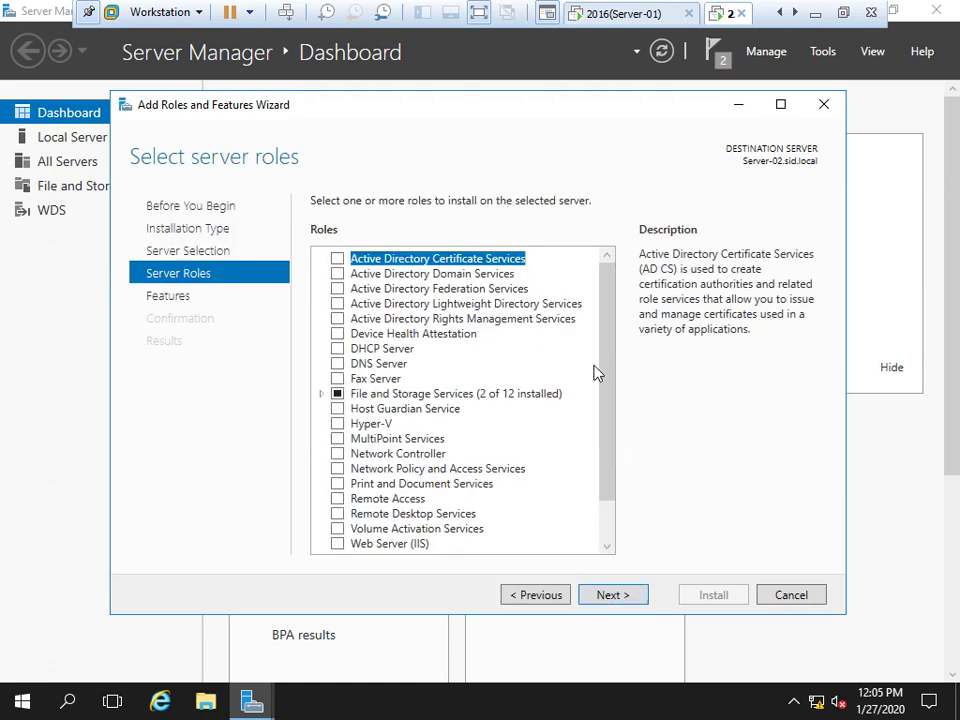
scroll(610, 371, down, 2)
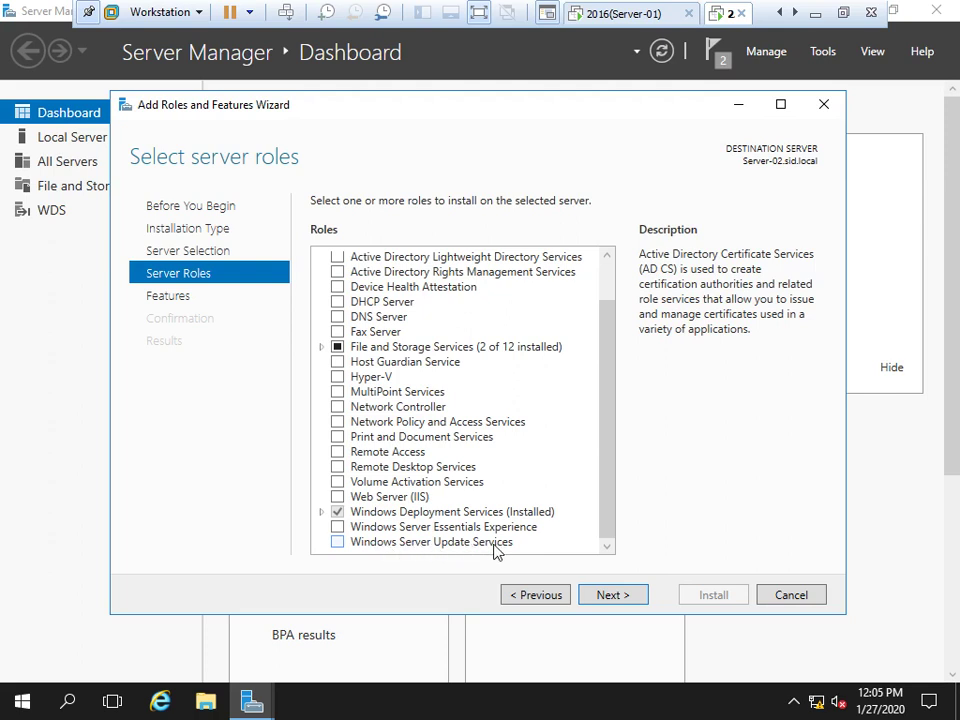
click(340, 544)
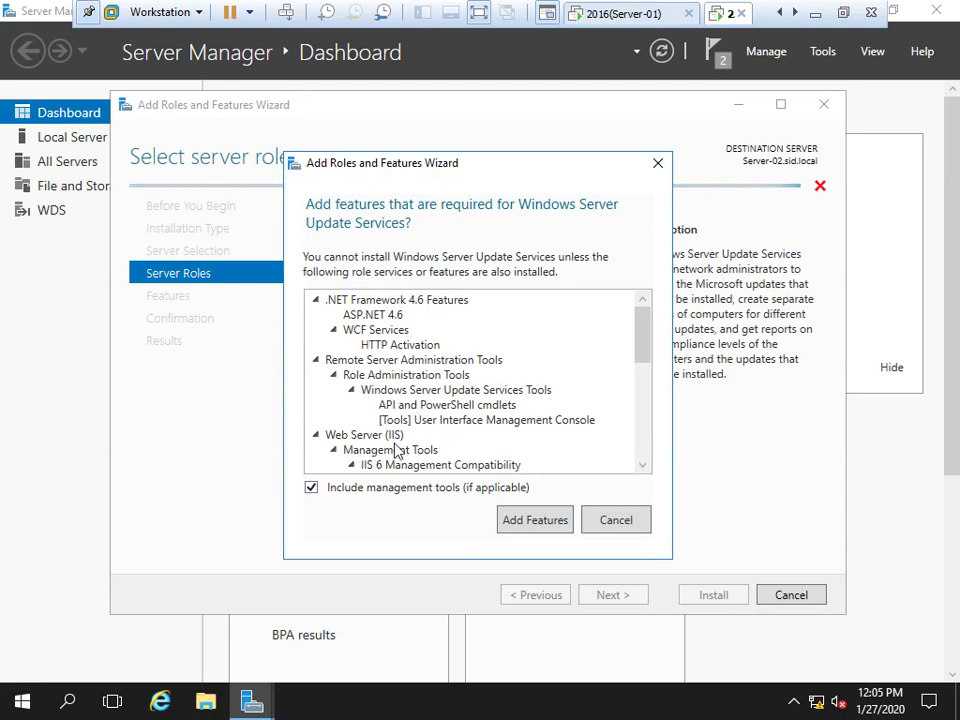
- Add WSUS's required features and keep the WID Connectivity and WSUS Services role services
click(524, 526)
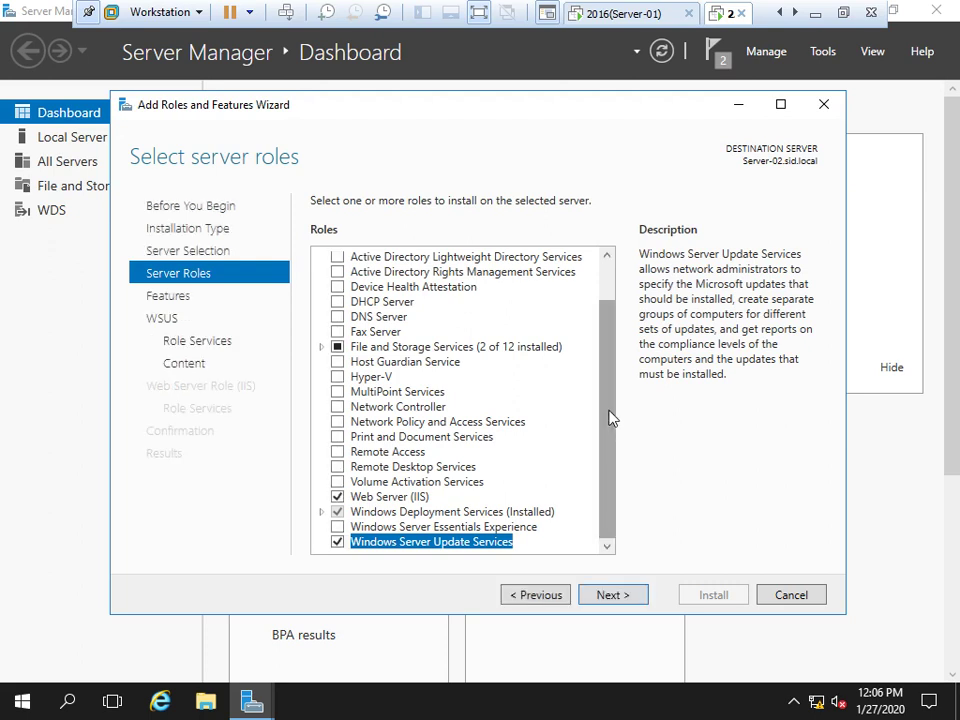
click(604, 601)
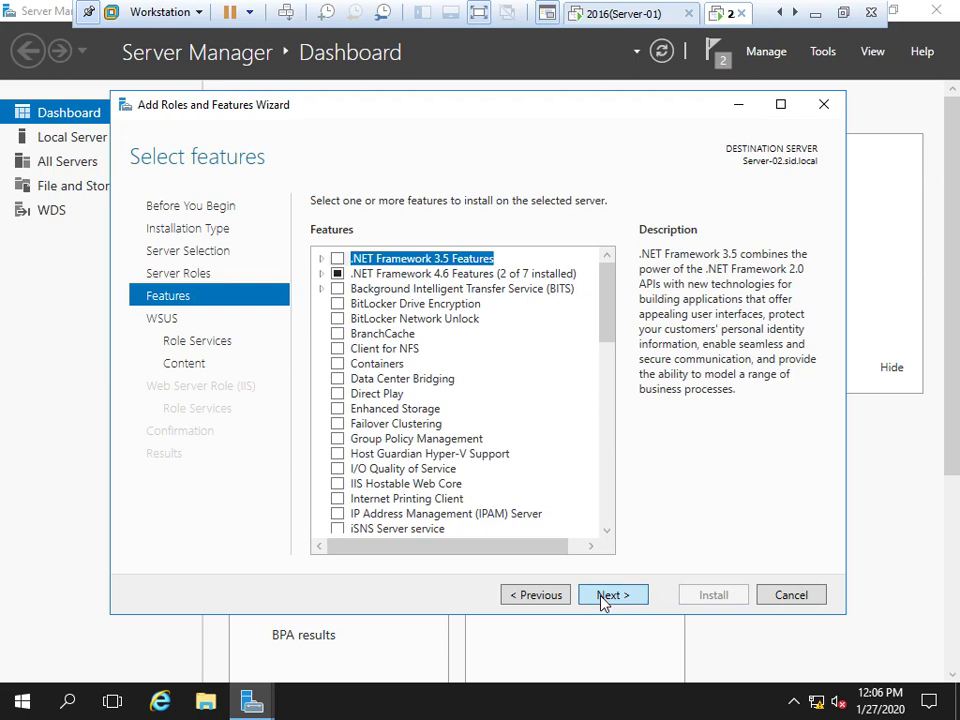
click(603, 597)
click(603, 597)
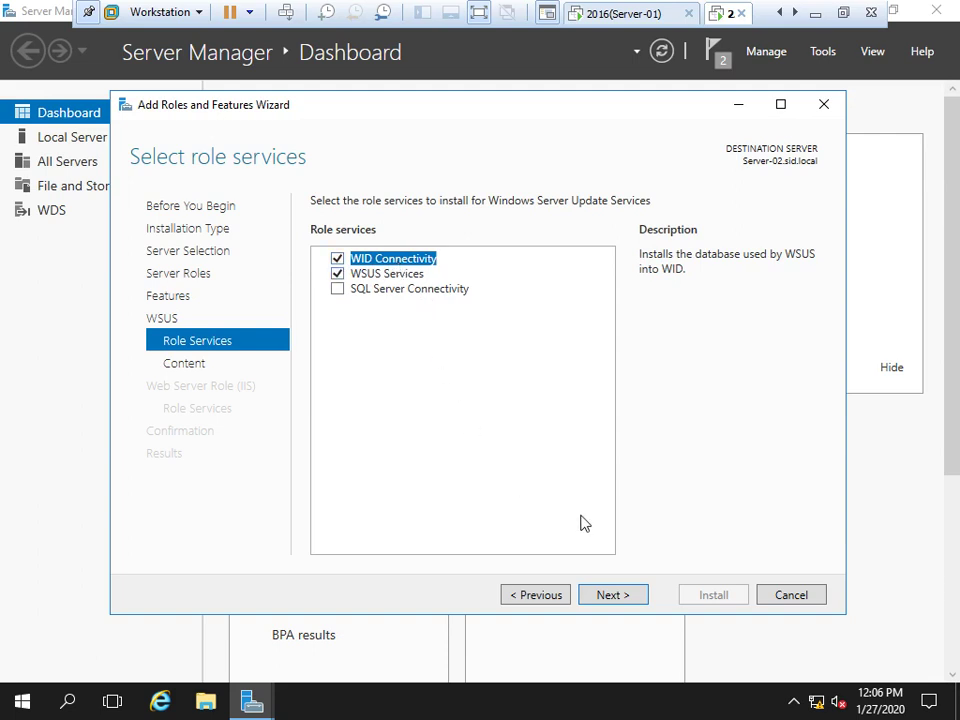
click(612, 595)
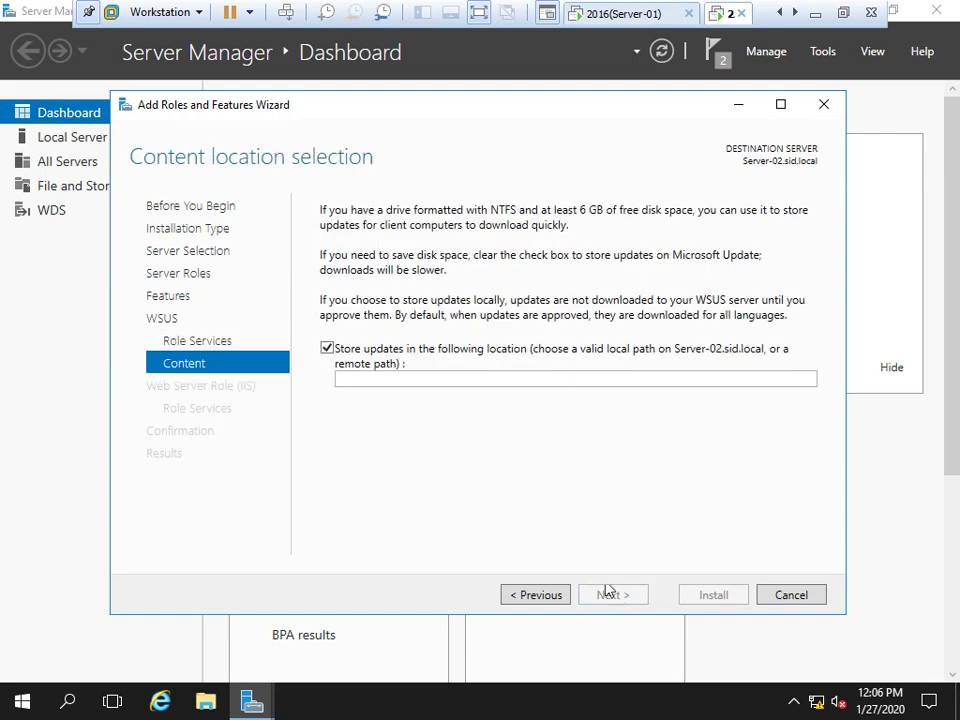
- Enter F:\Updates as the WSUS content location
click(418, 378)
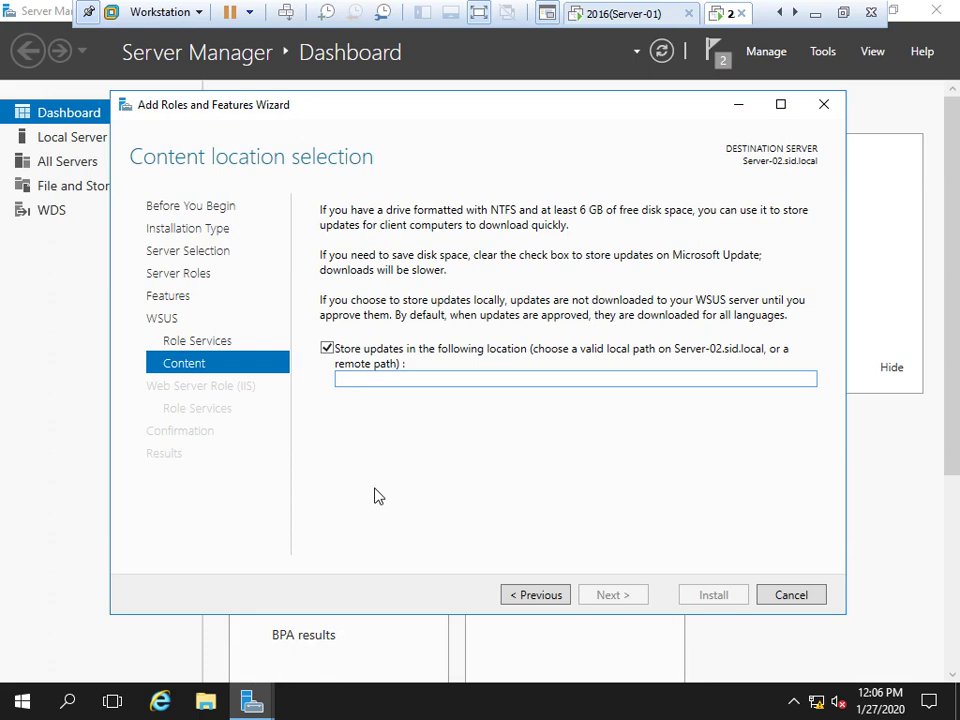
text(F:\Updates)
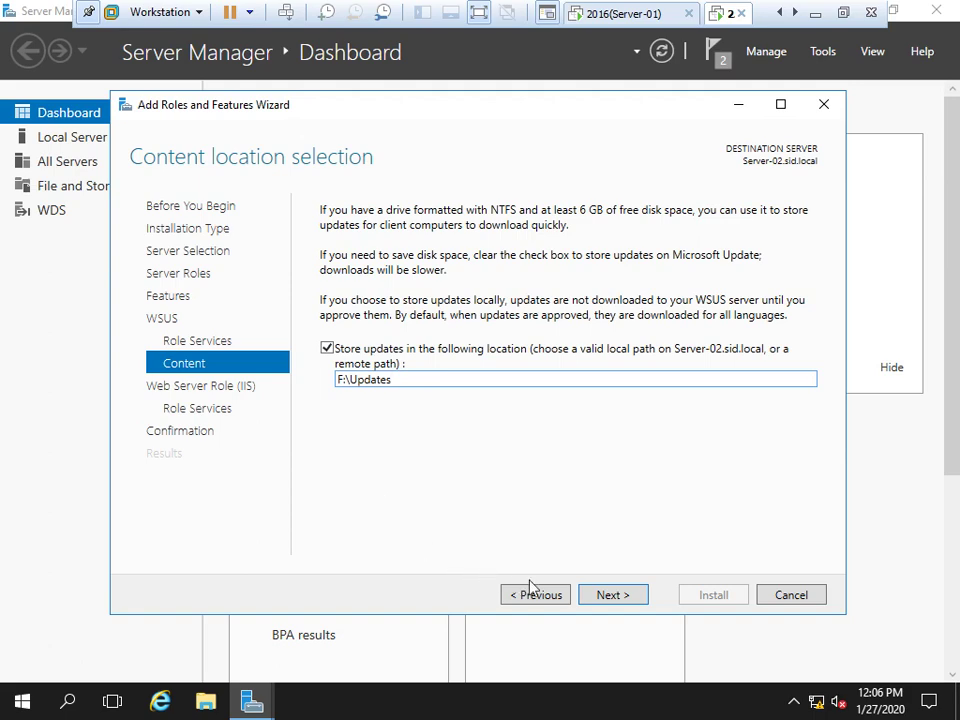
click(612, 595)
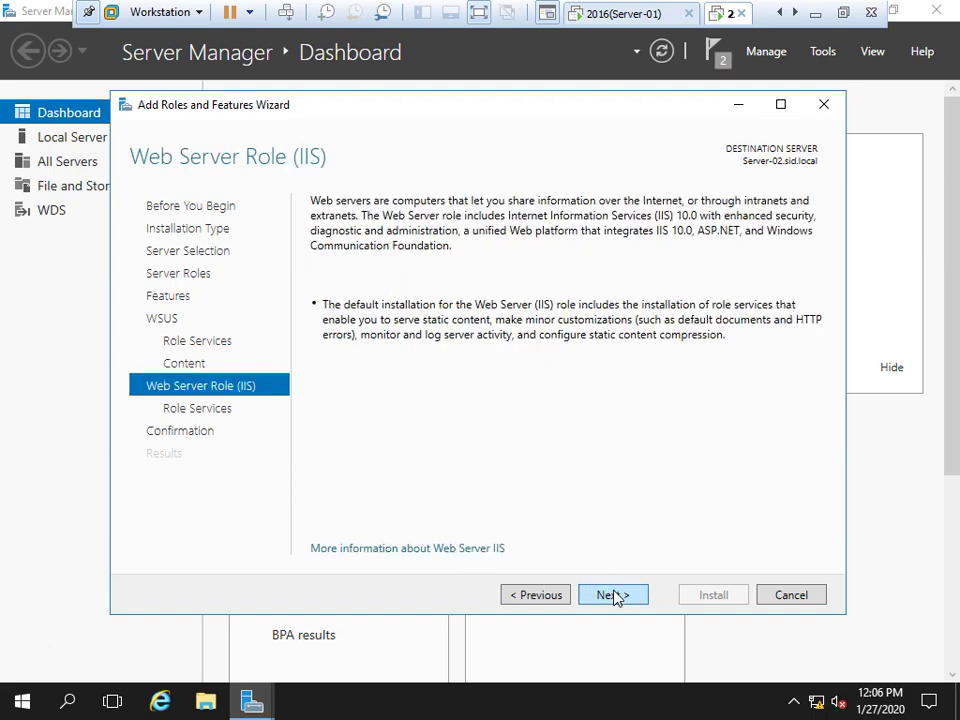
click(545, 595)
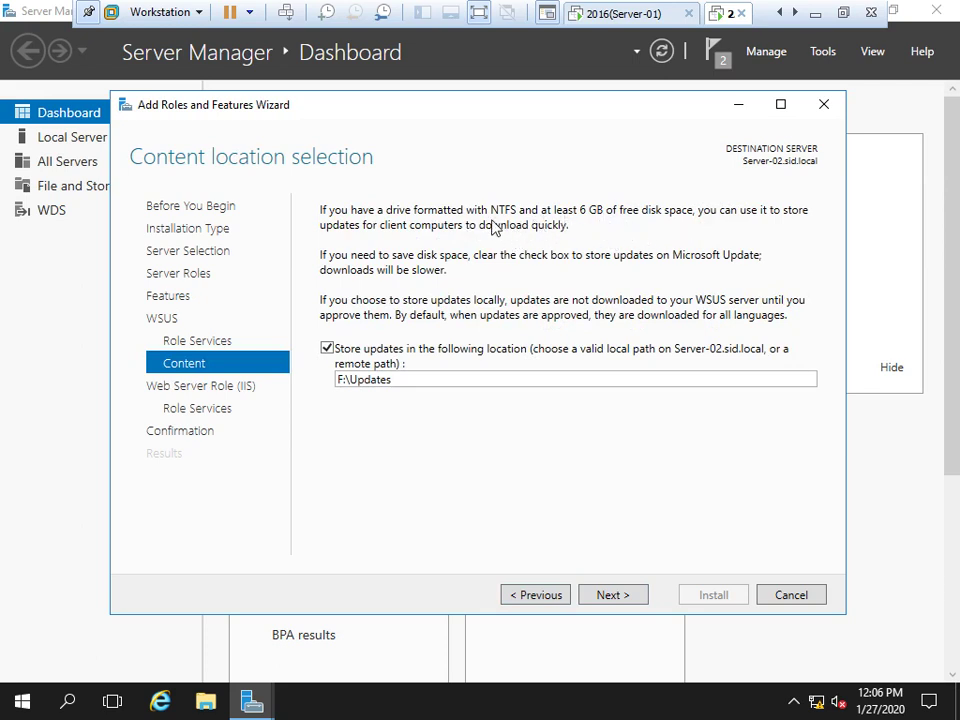
- Accept the default Web Server (IIS) role services and tick automatic restart on confirmation
click(608, 598)
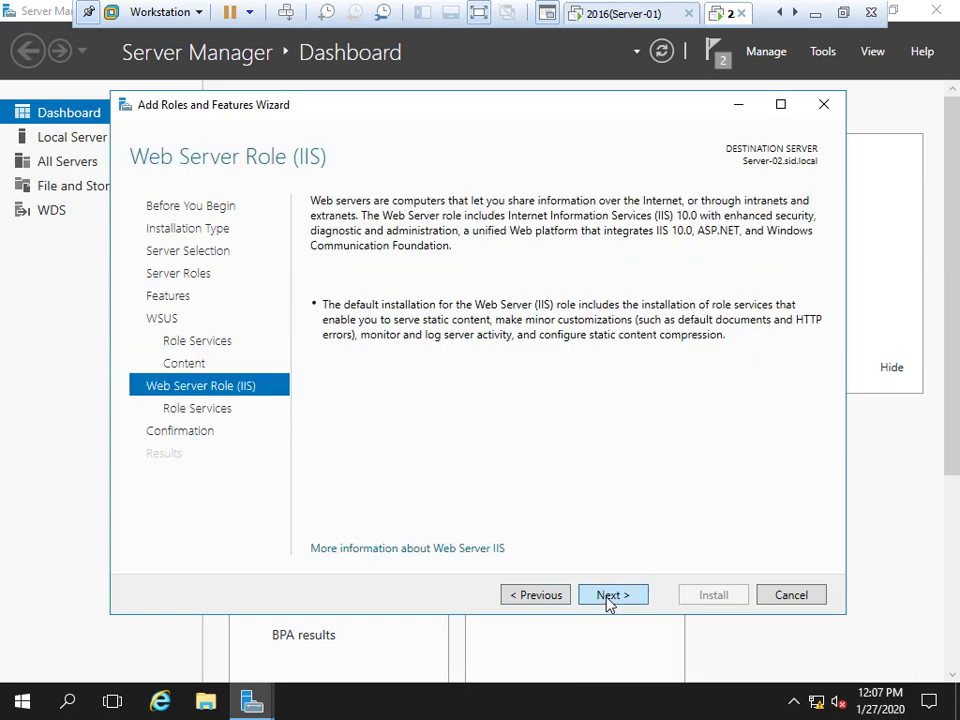
click(608, 598)
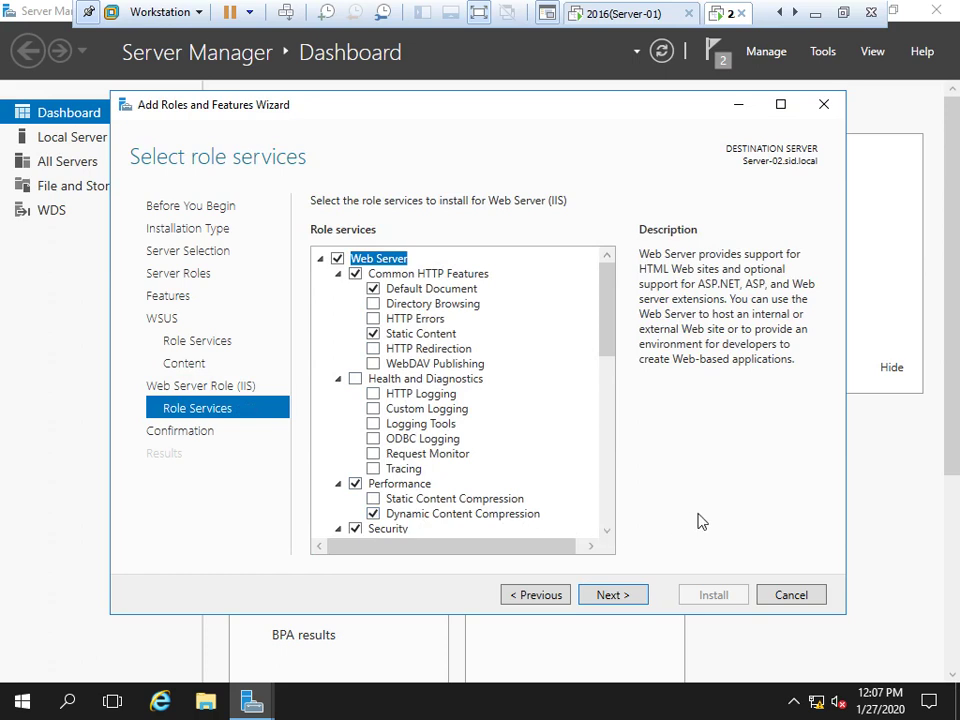
click(613, 595)
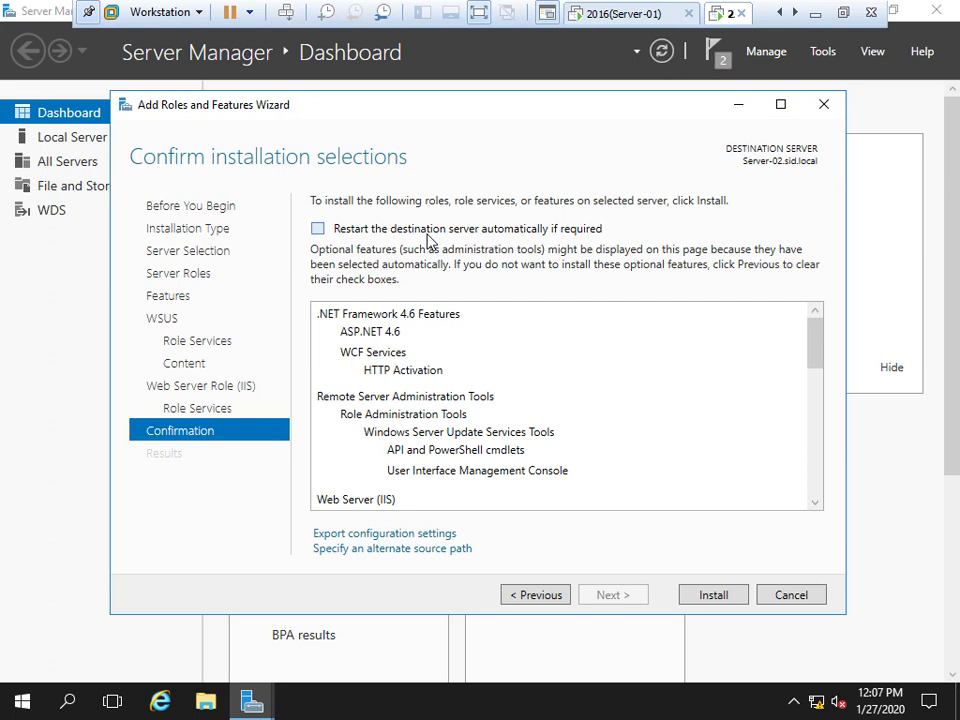
click(317, 228)
- Confirm automatic restart, install the WSUS roles, and exit VMware full-screen mode
click(547, 423)
key(Return)
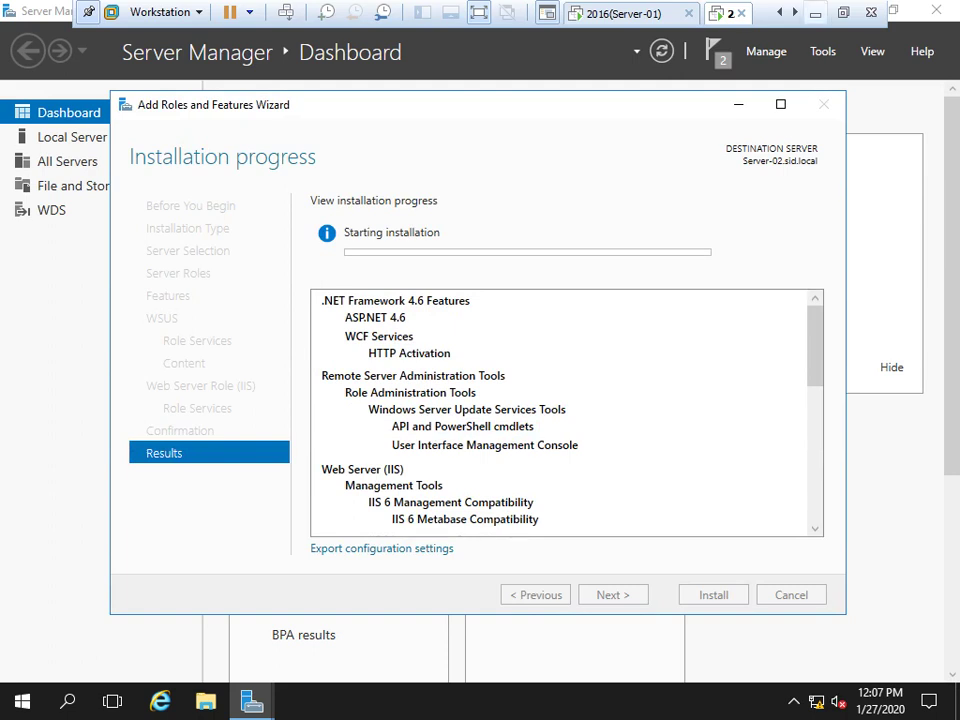
click(843, 12)
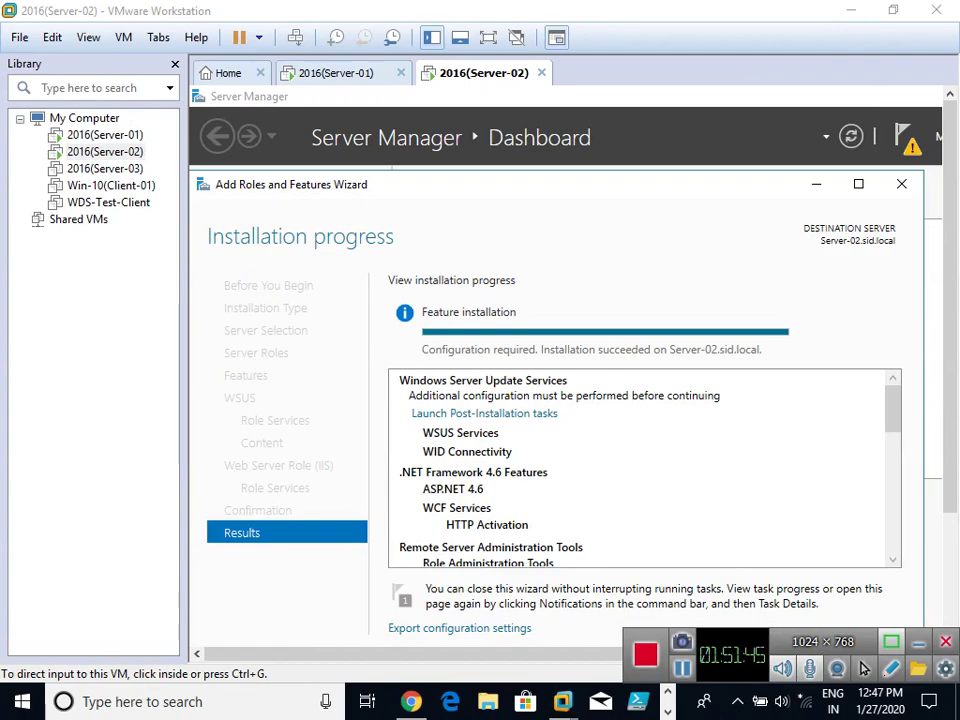
key(ctrl+alt+Return)
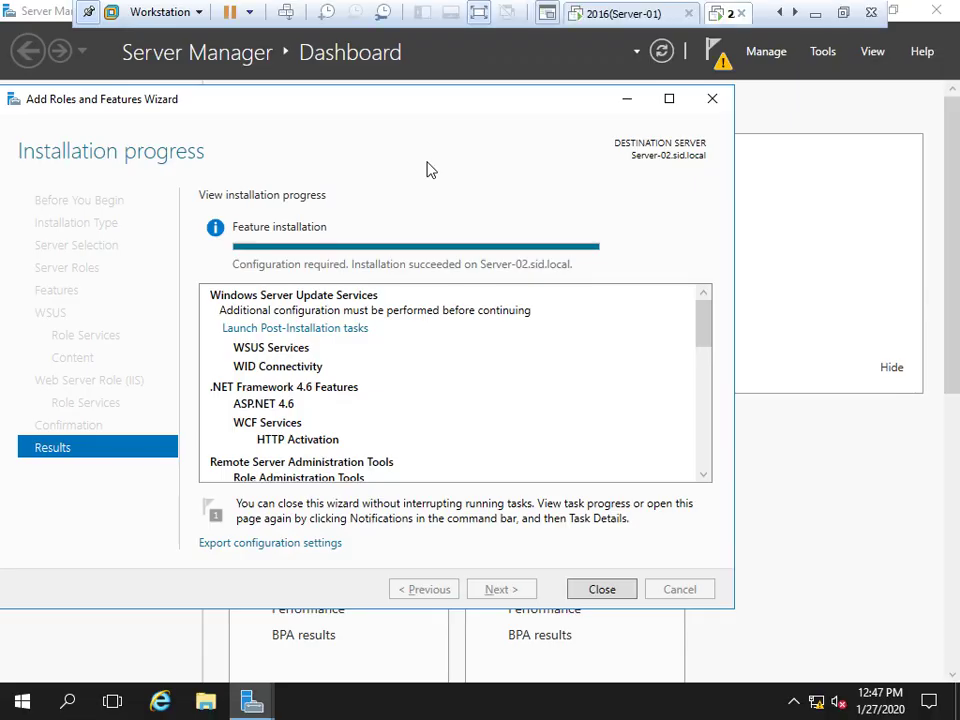
drag(378, 107, 480, 110)
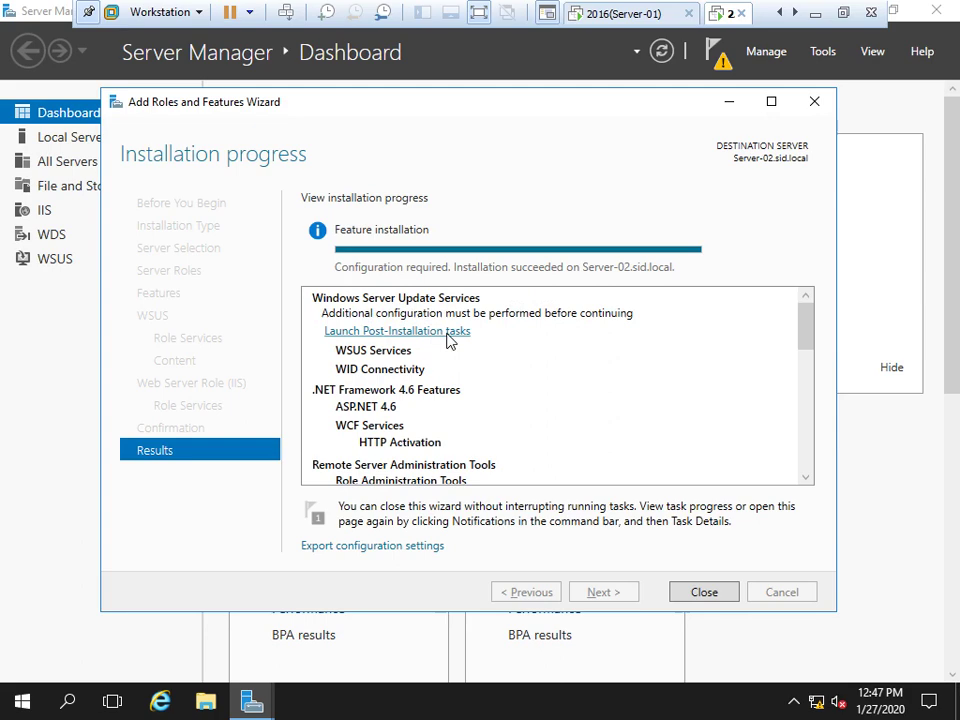
click(471, 152)
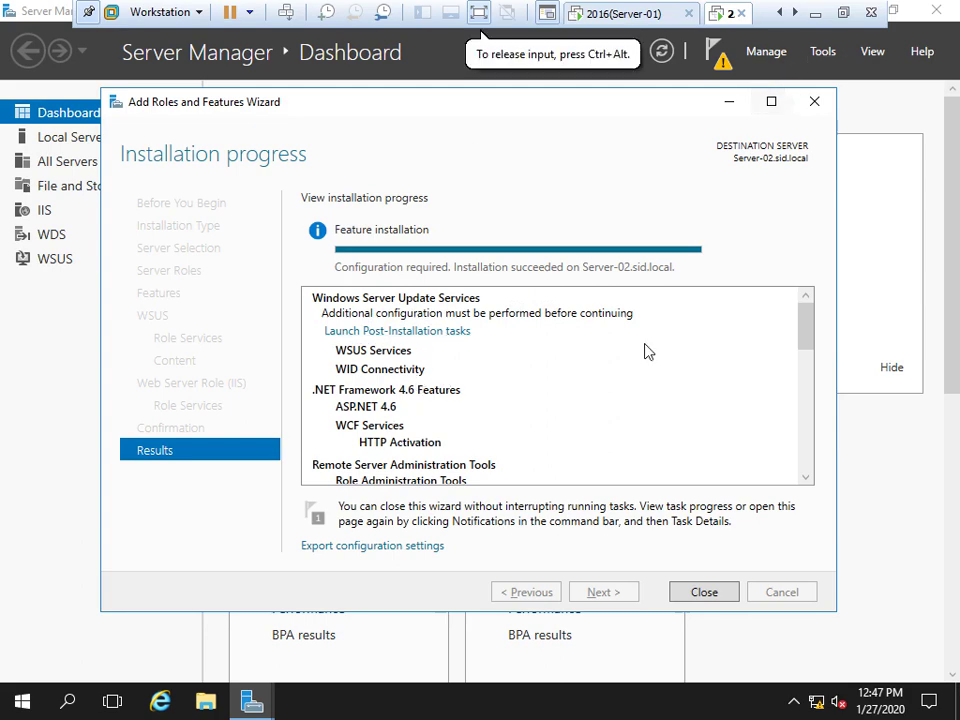
click(843, 12)
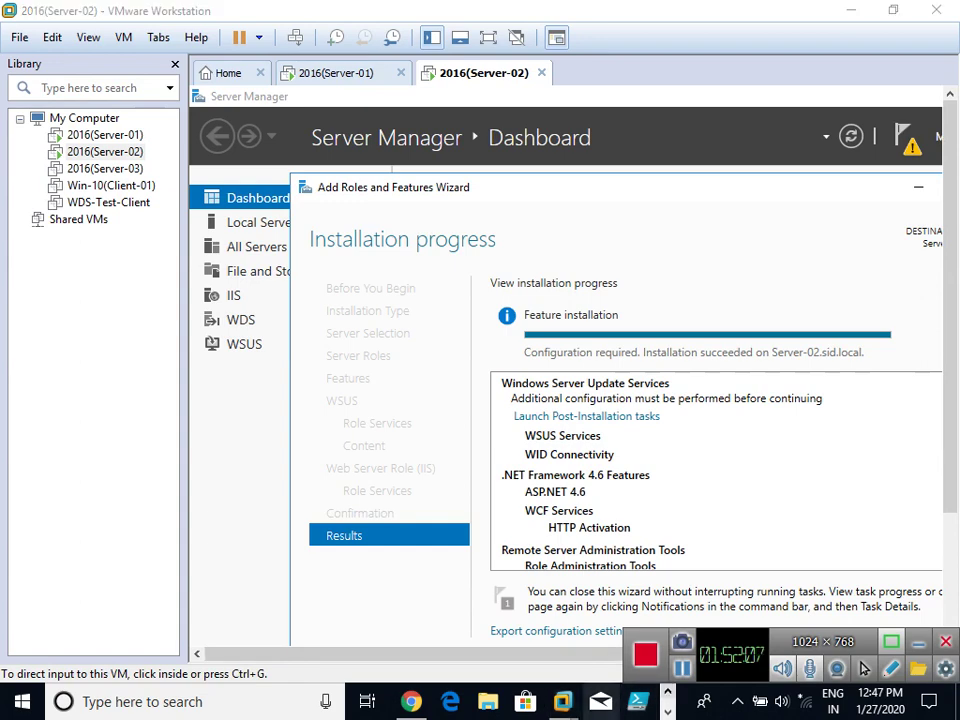
mouse_move(545, 701)
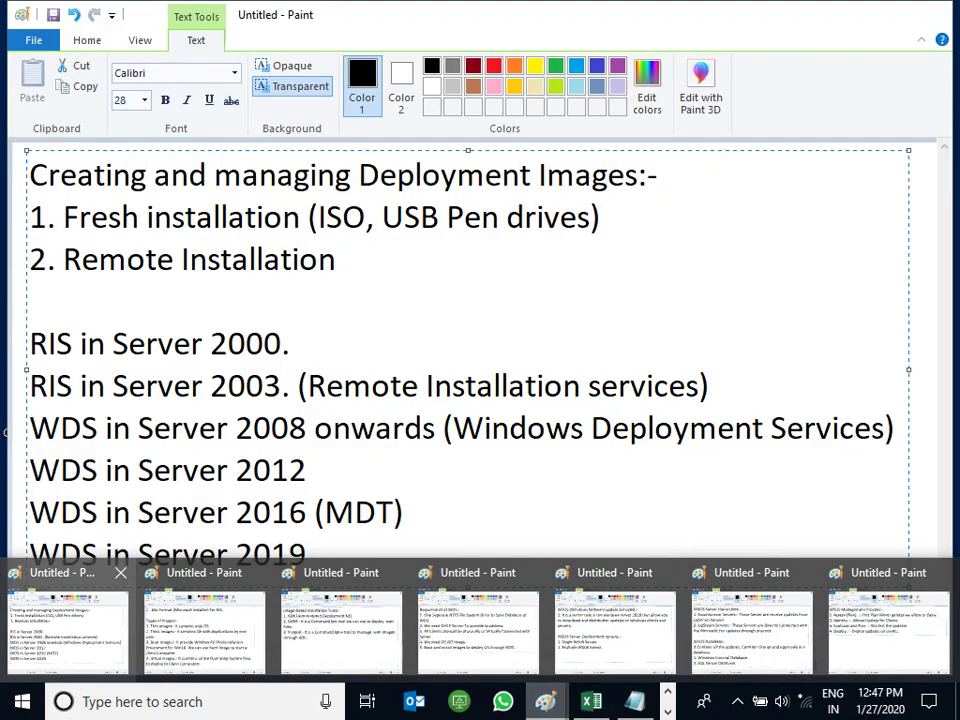
- Change 'Software' to 'Server' in the Paint WSUS heading, then return to the VM
mouse_move(888, 630)
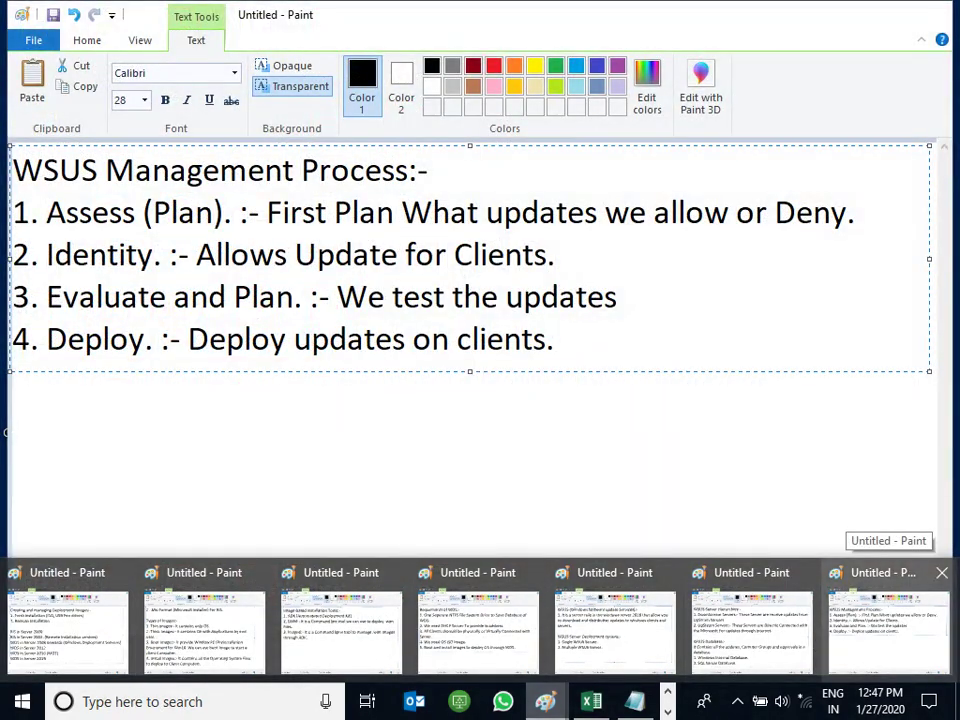
mouse_move(750, 630)
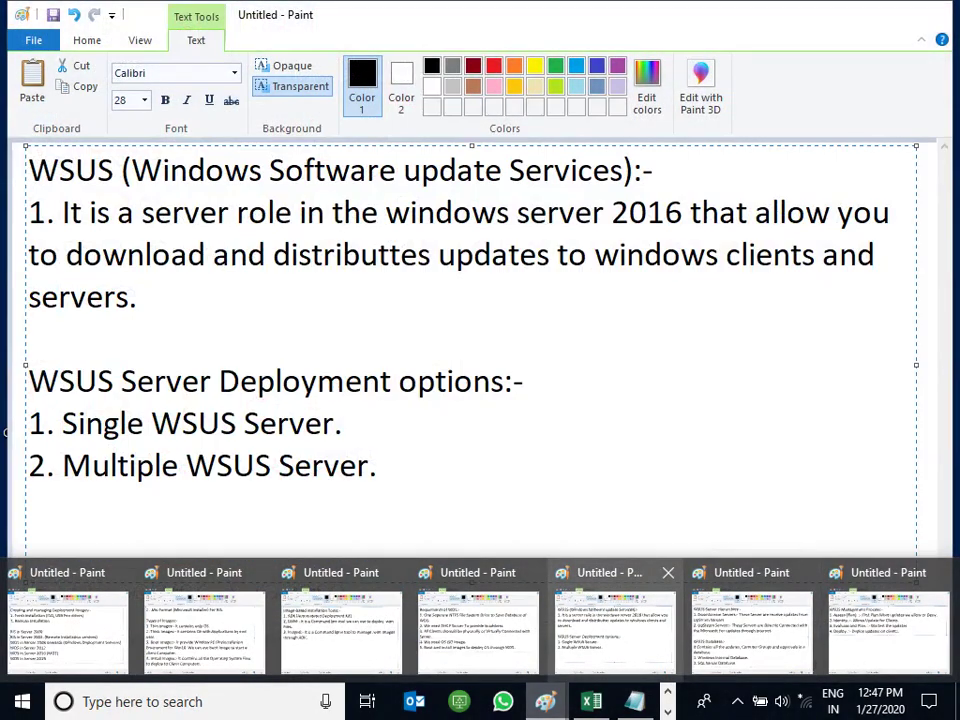
click(615, 625)
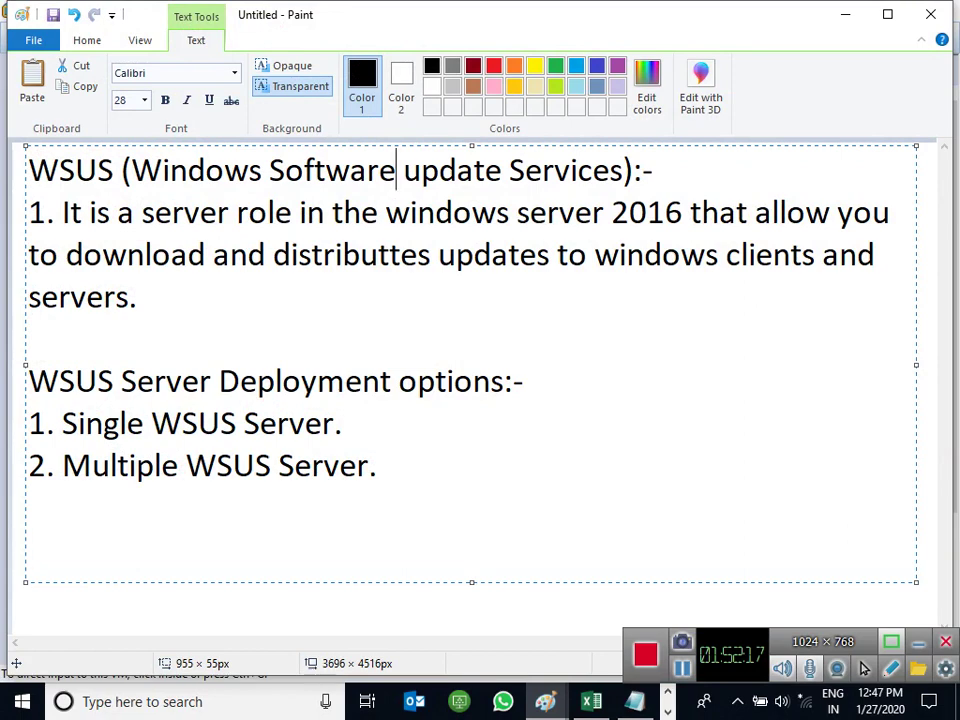
key(BackSpace)
key(BackSpace)
key(BackSpace)
key(BackSpace)
key(BackSpace)
key(BackSpace)
key(BackSpace)
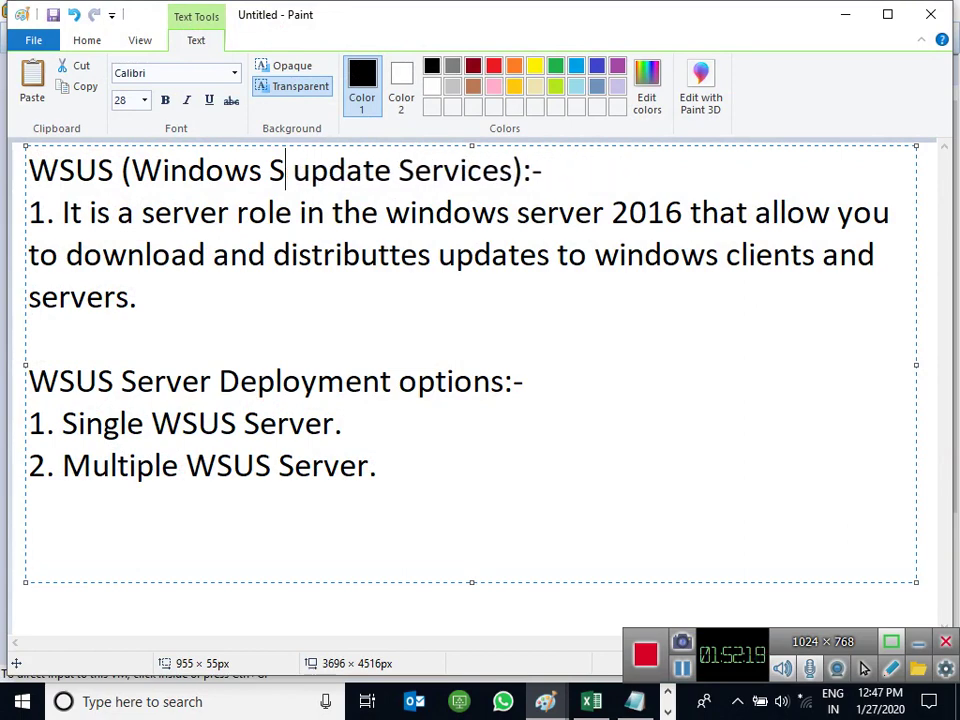
text(erver)
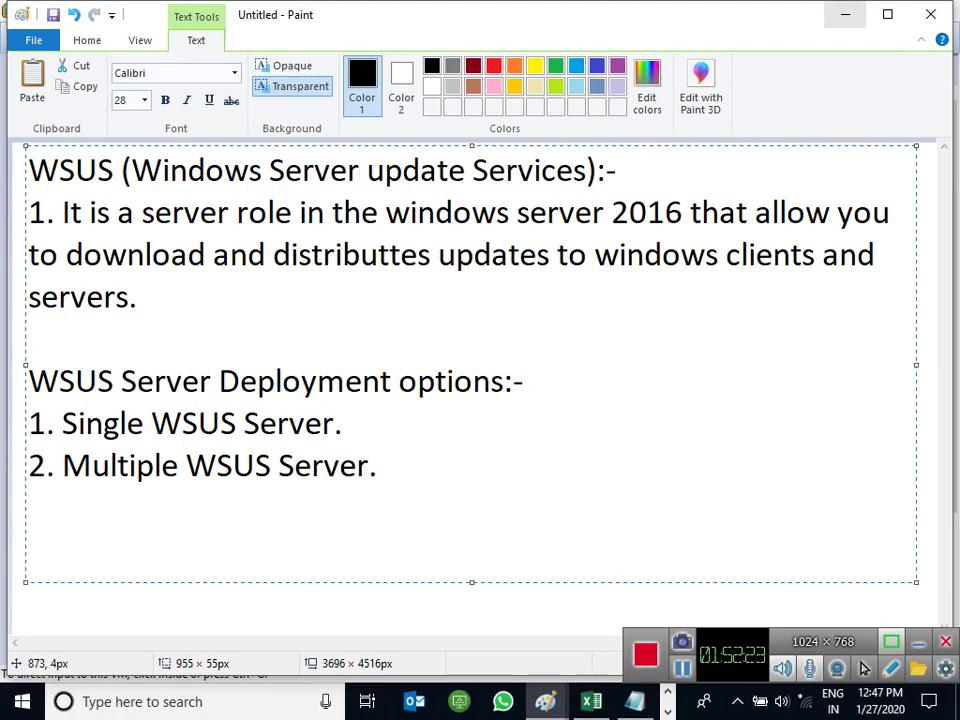
key(alt+Tab)
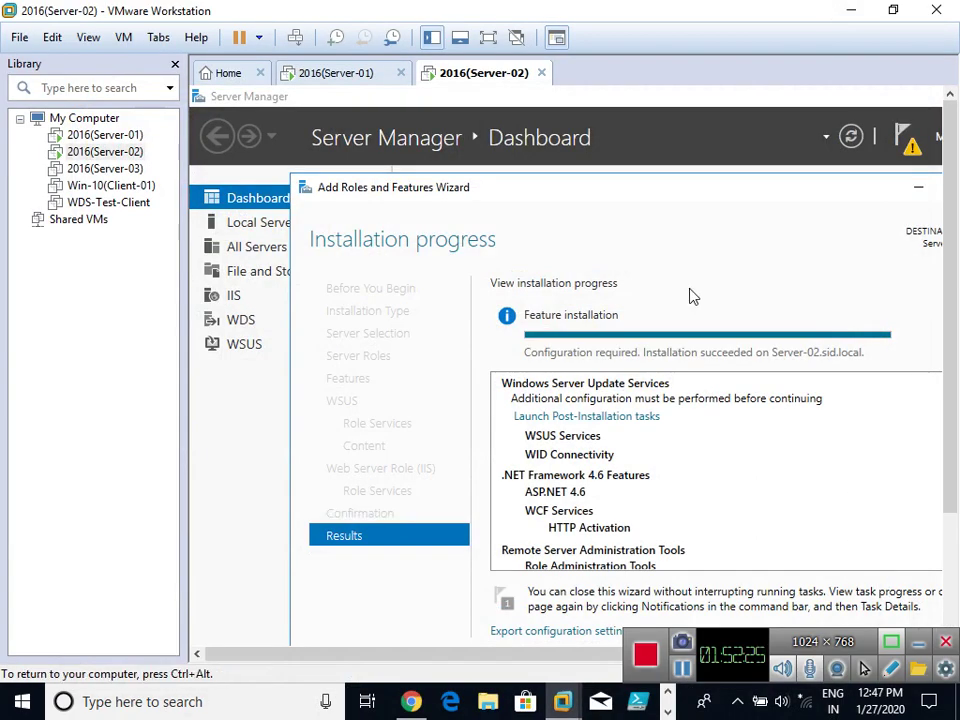
- Launch the WSUS post-installation tasks in full screen and close the role wizard
key(ctrl+alt+Return)
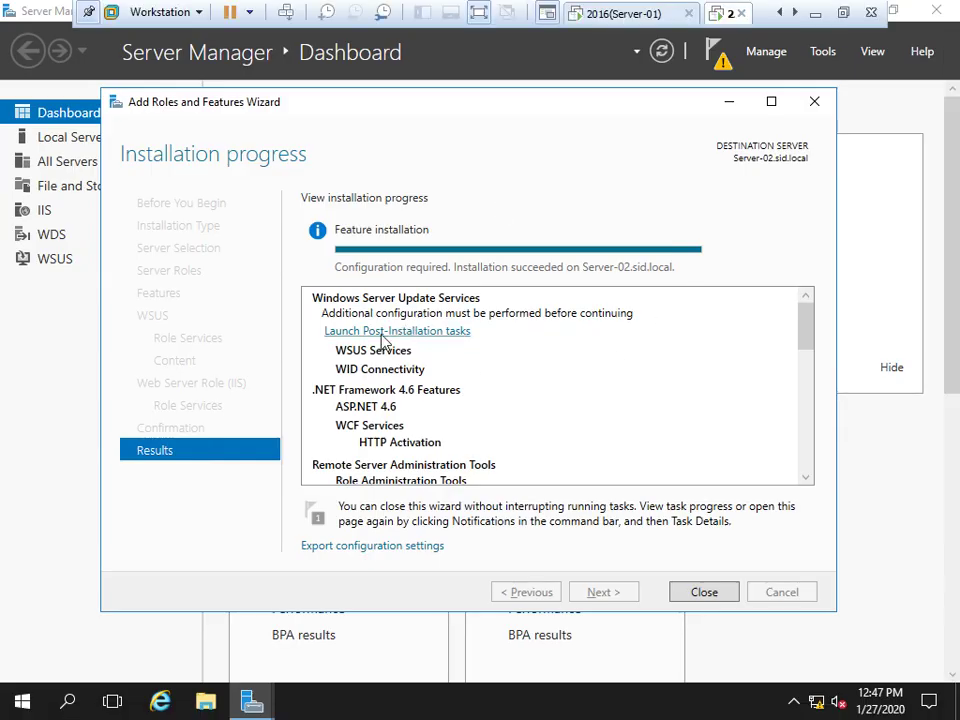
click(383, 334)
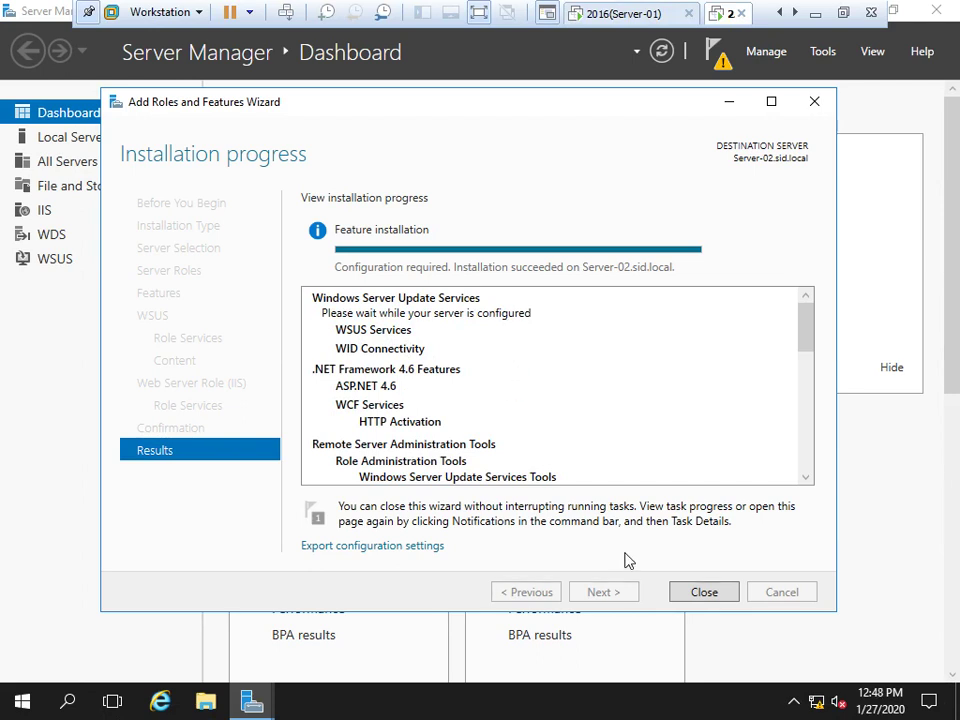
click(704, 592)
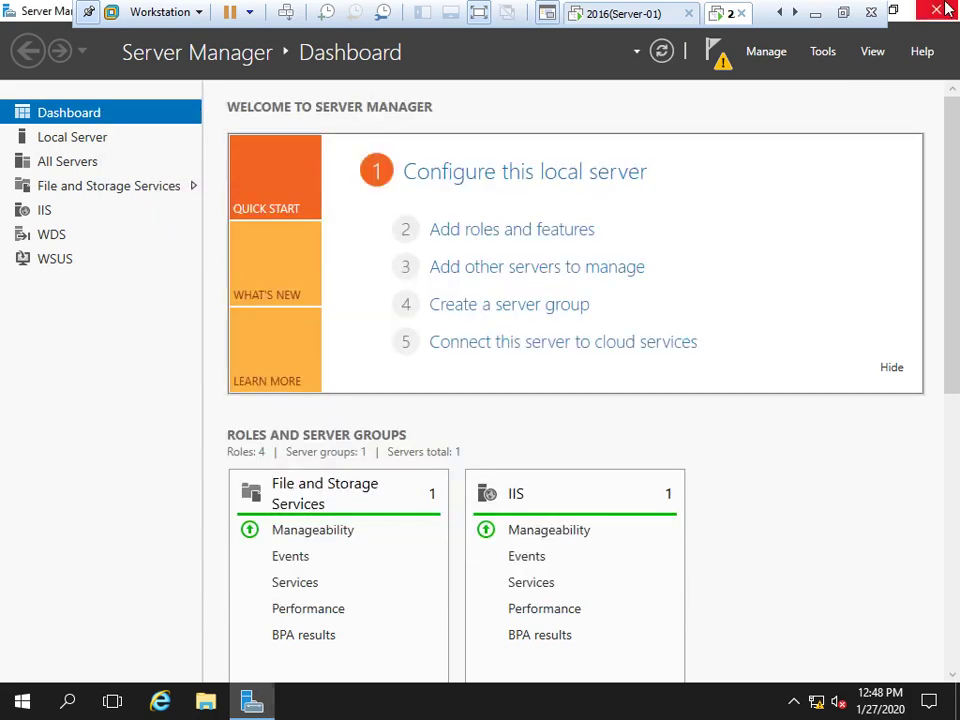
- Open the Windows Server Update Services console and bring up Complete WSUS Installation for F:\Updates
click(820, 55)
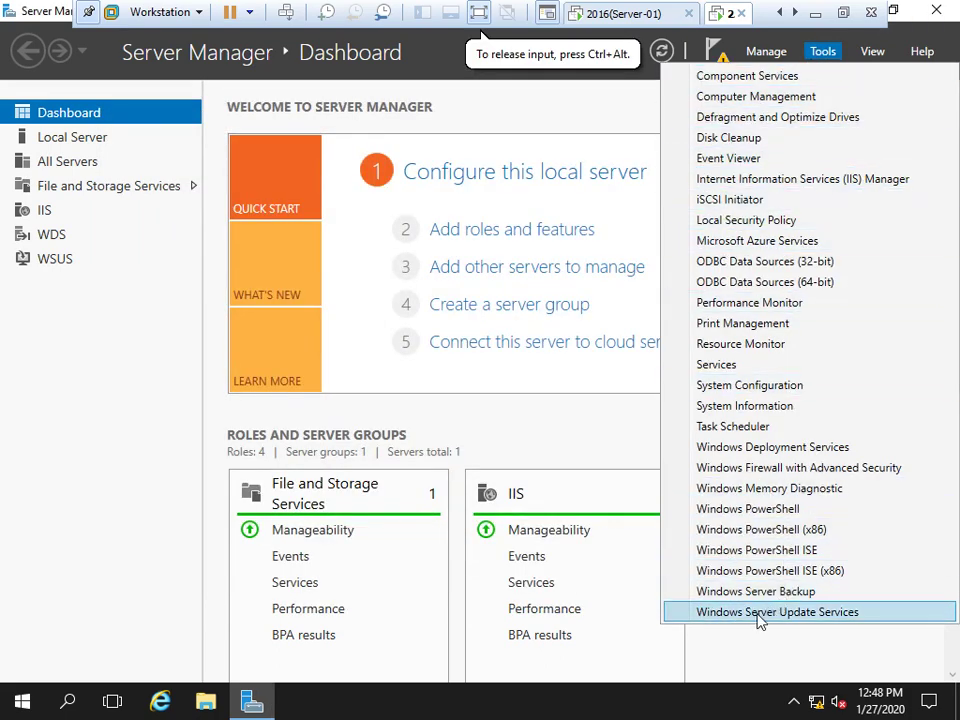
click(820, 612)
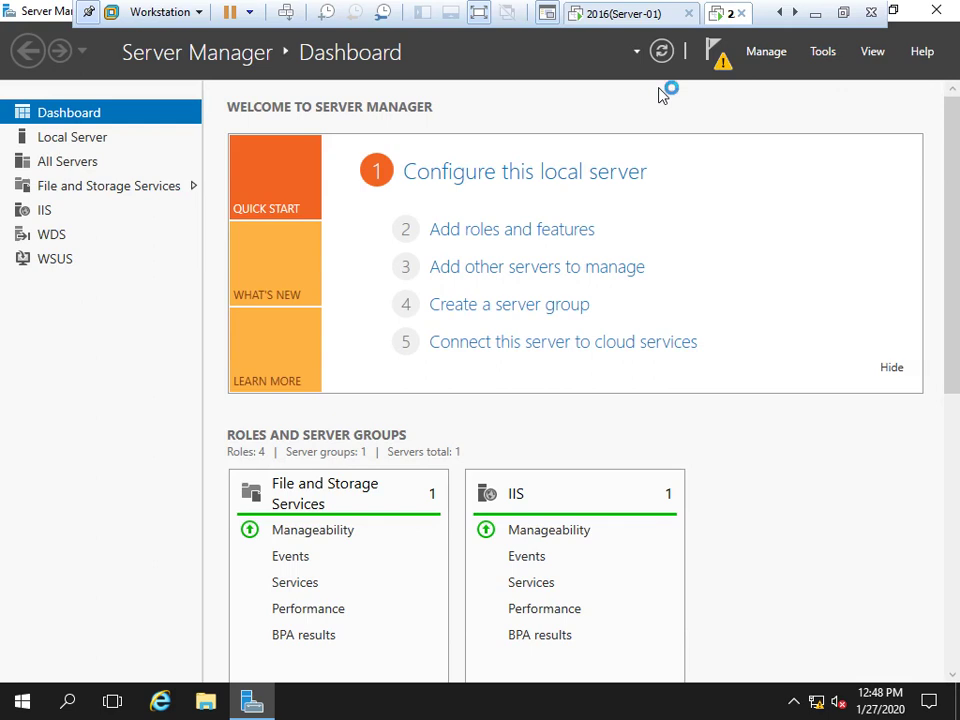
click(724, 14)
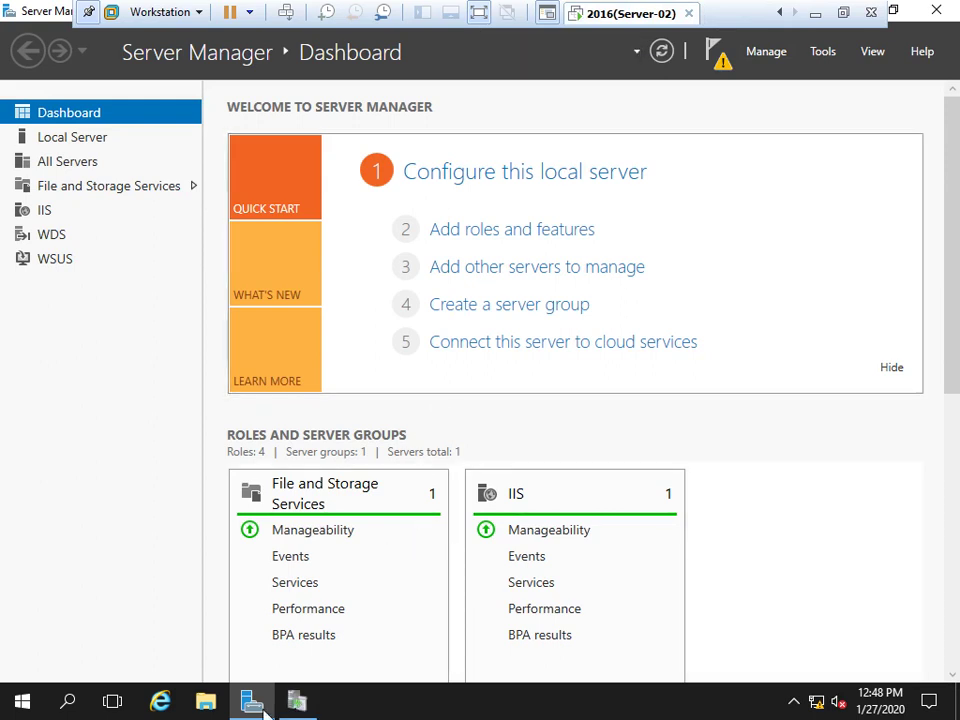
click(893, 11)
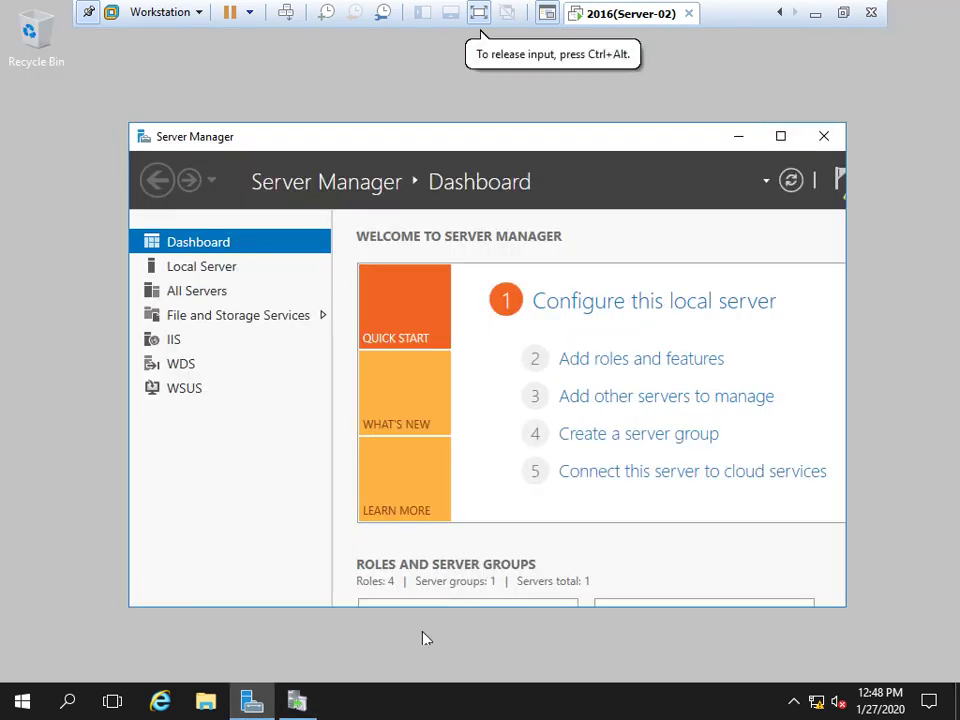
click(296, 700)
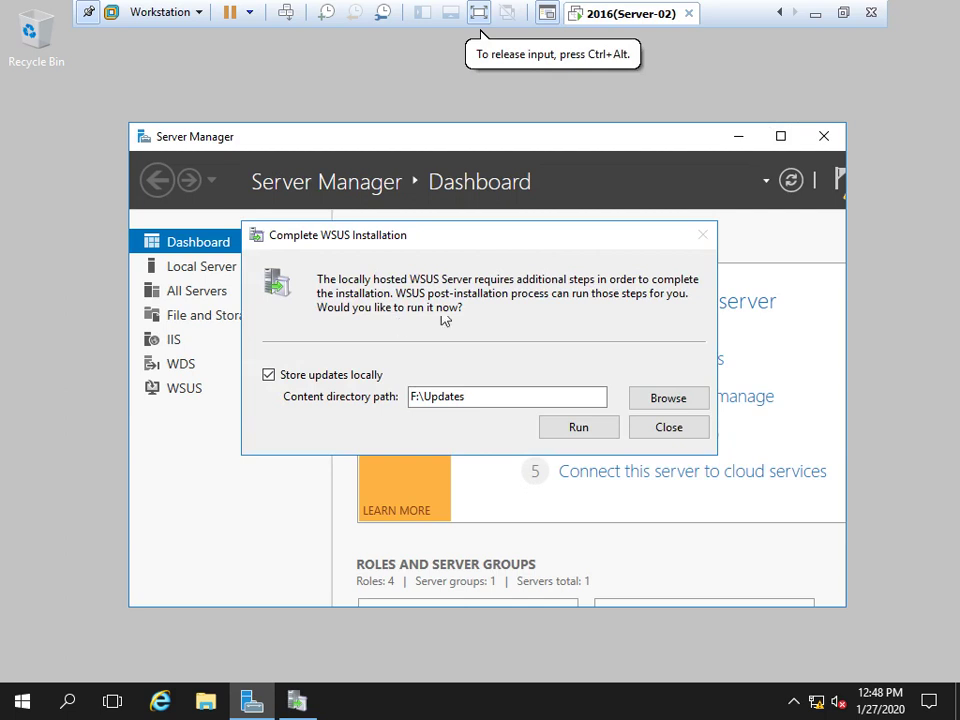
- Reveal the Complete WSUS Installation dialog and run the post-installation configuration
click(561, 214)
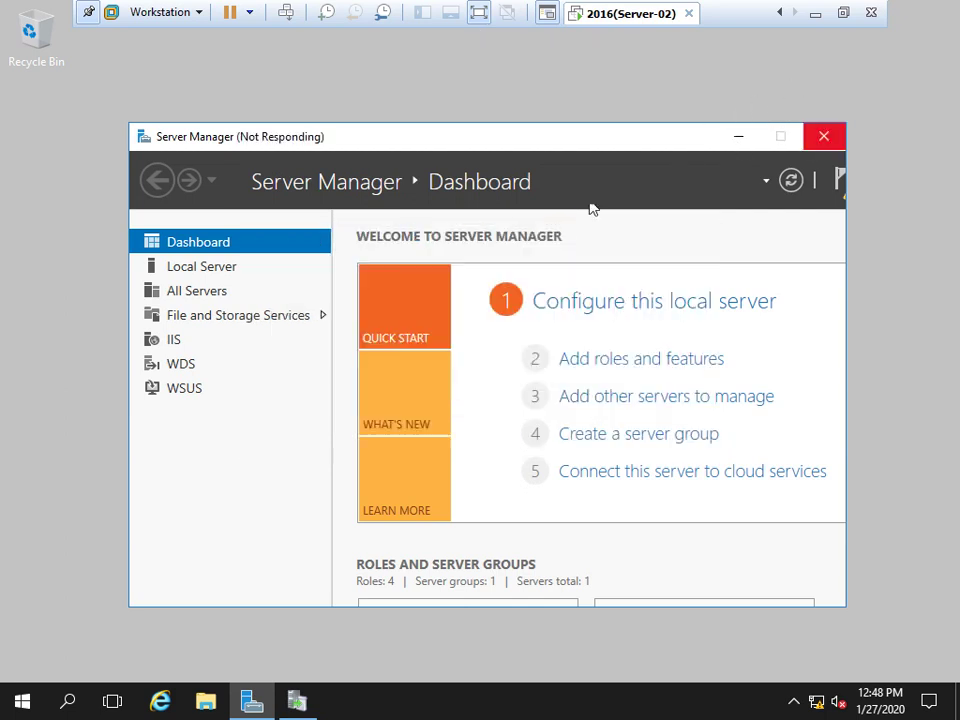
click(738, 136)
drag(481, 245, 522, 161)
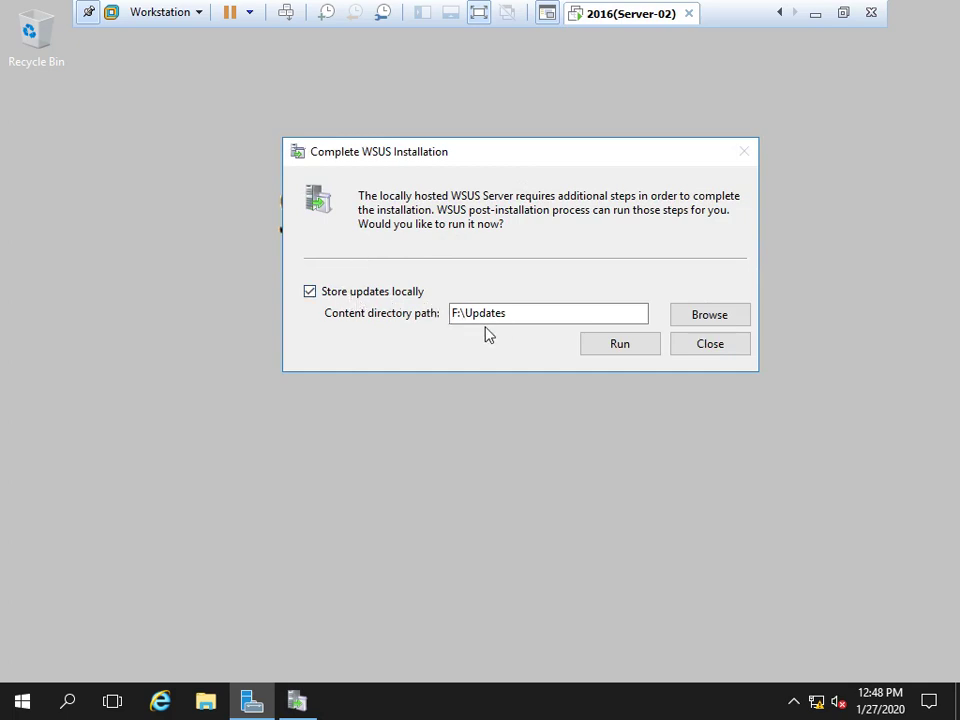
click(620, 344)
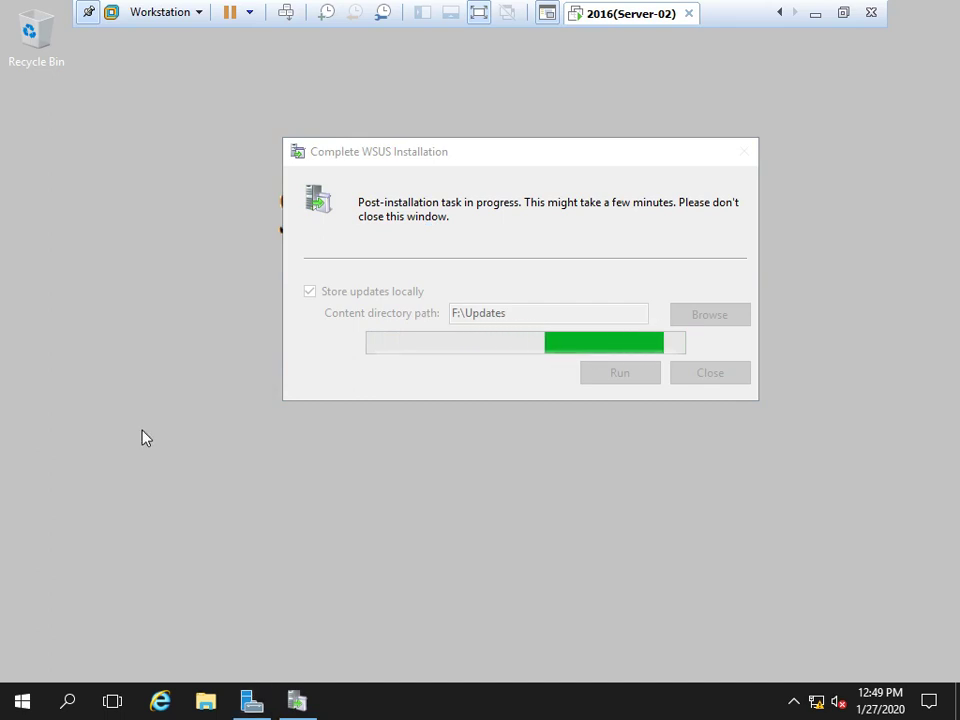
- Follow the WSUS progress until it fails to start and configure the service
click(297, 702)
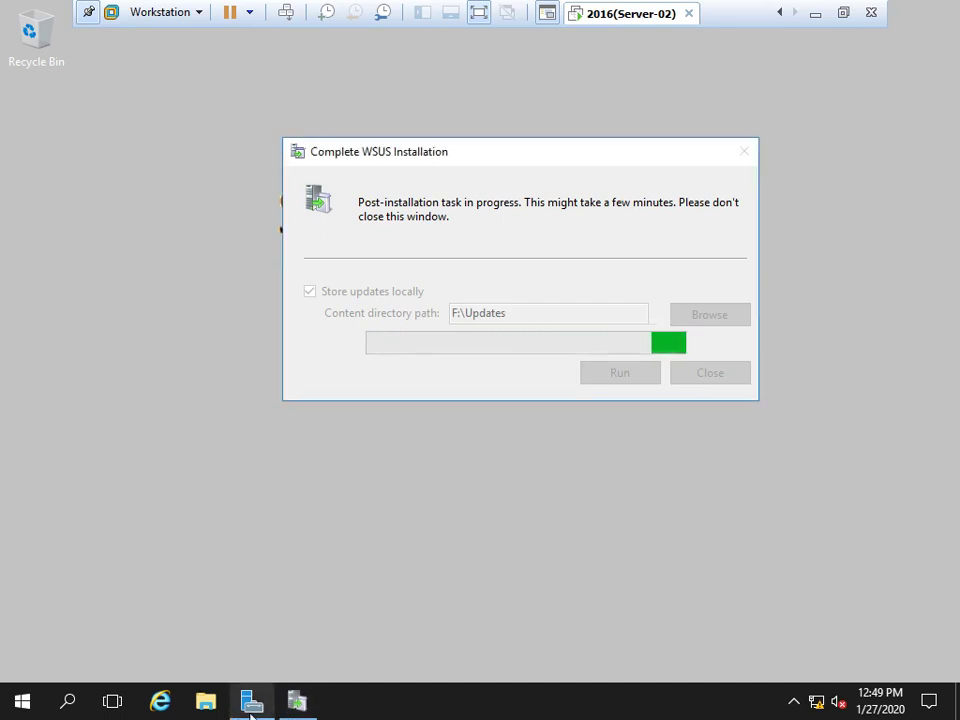
click(251, 705)
click(251, 705)
right_click(93, 394)
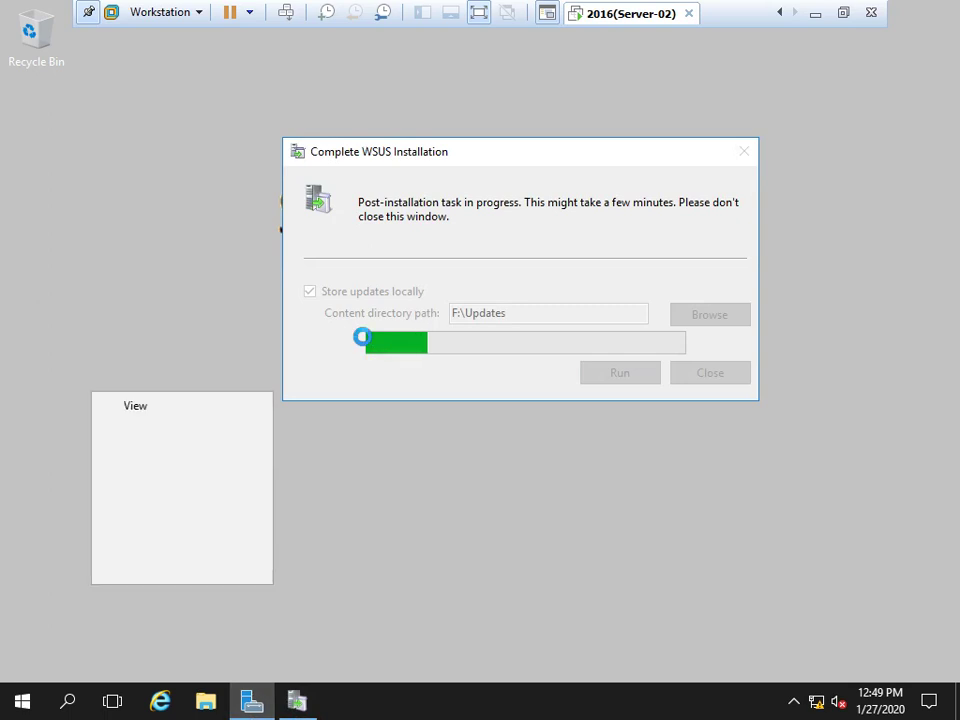
click(156, 448)
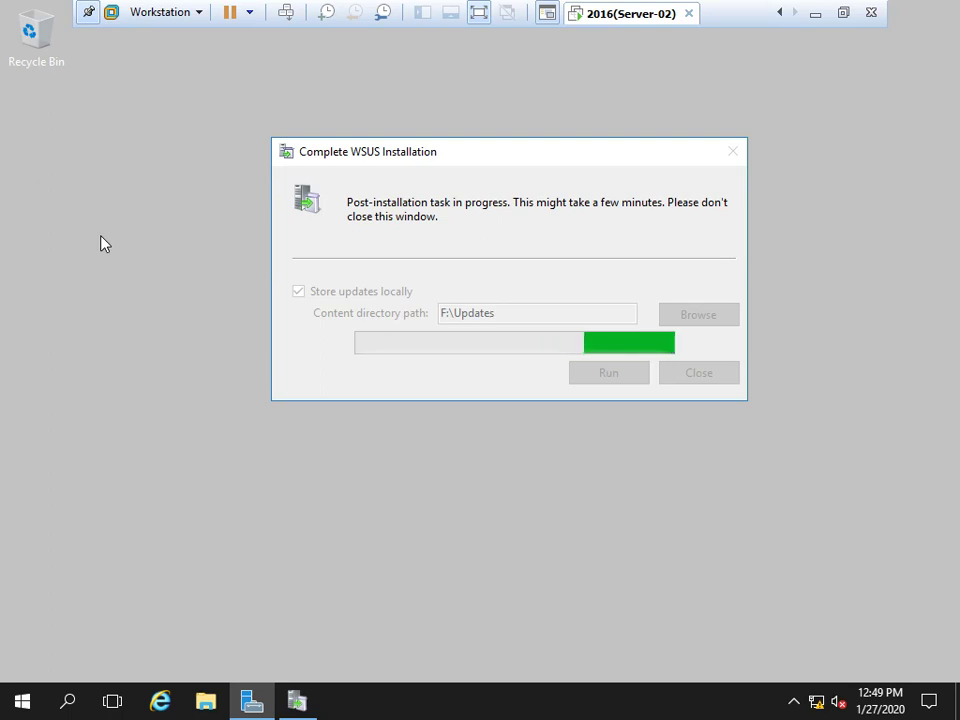
click(843, 12)
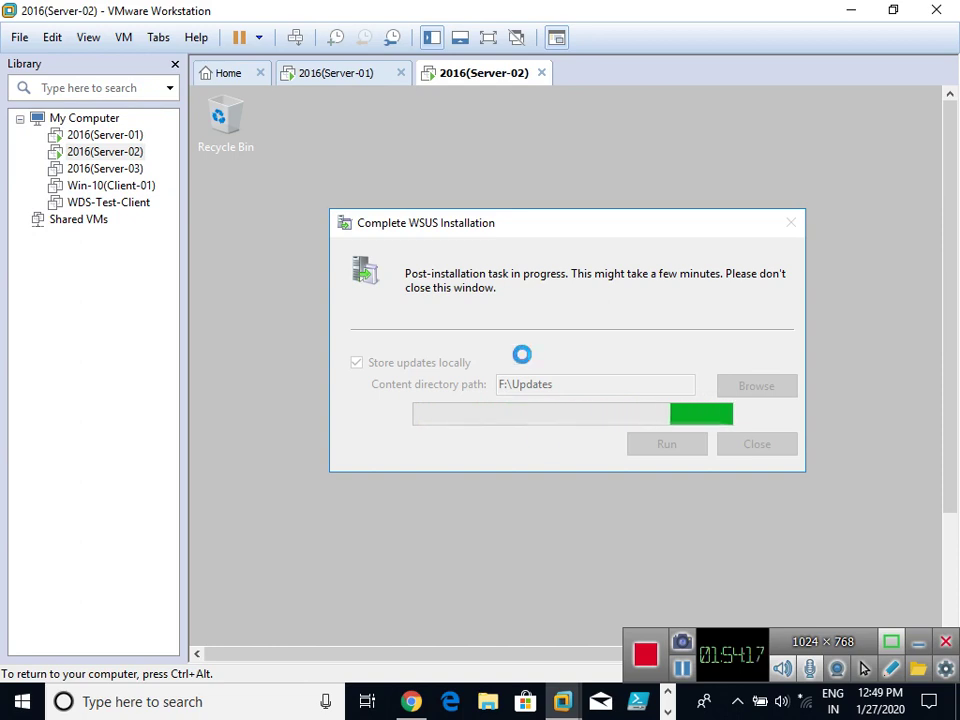
drag(547, 230, 538, 203)
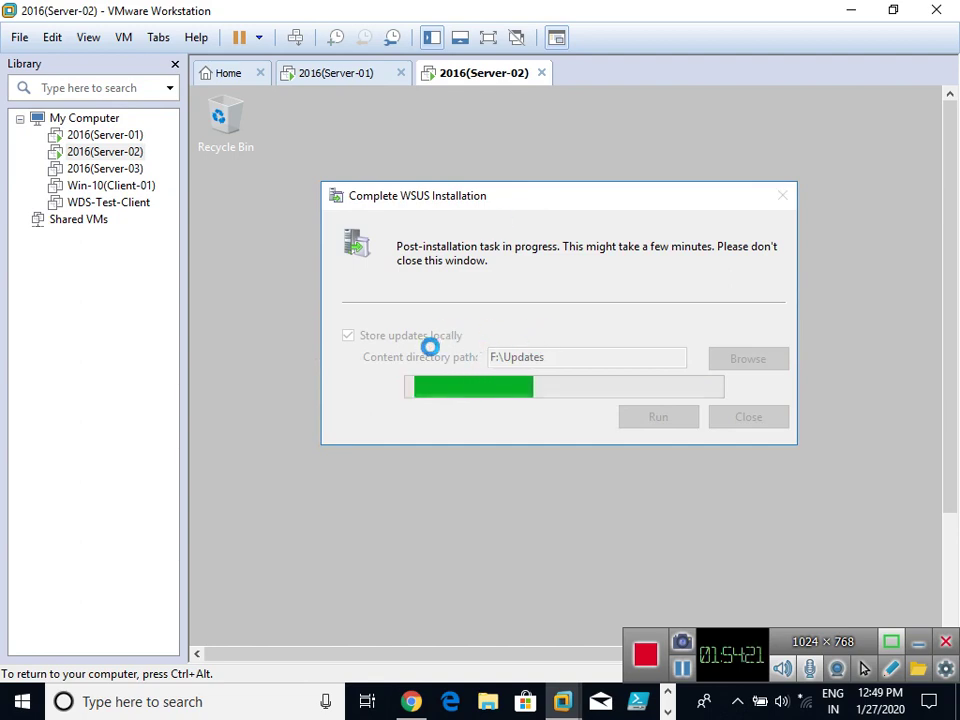
key(ctrl+alt)
scroll(568, 370, down, 3)
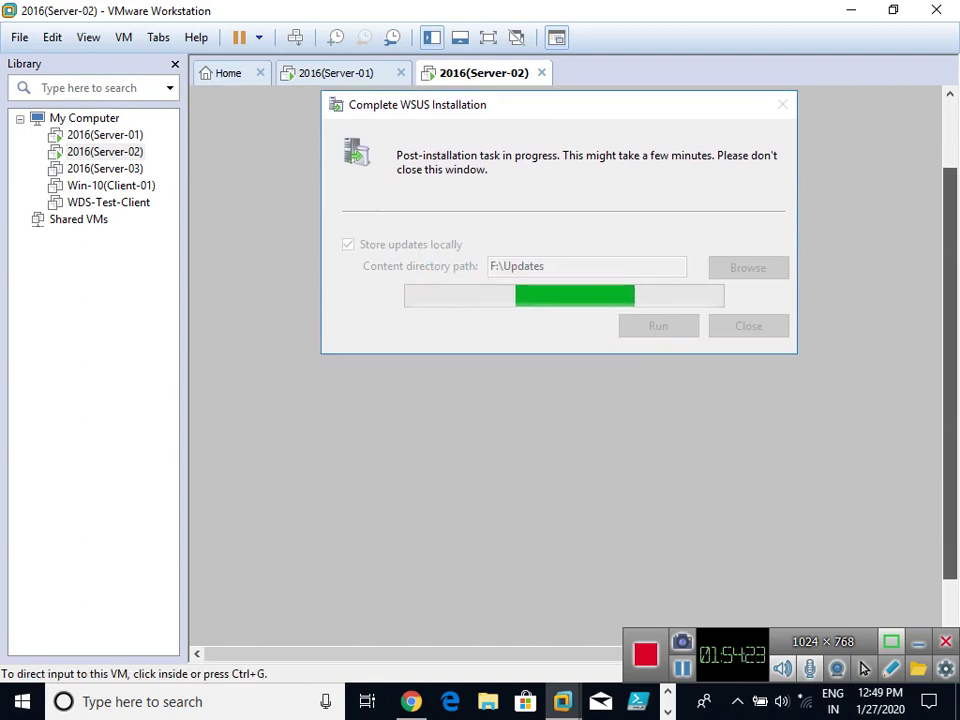
scroll(568, 370, up, 3)
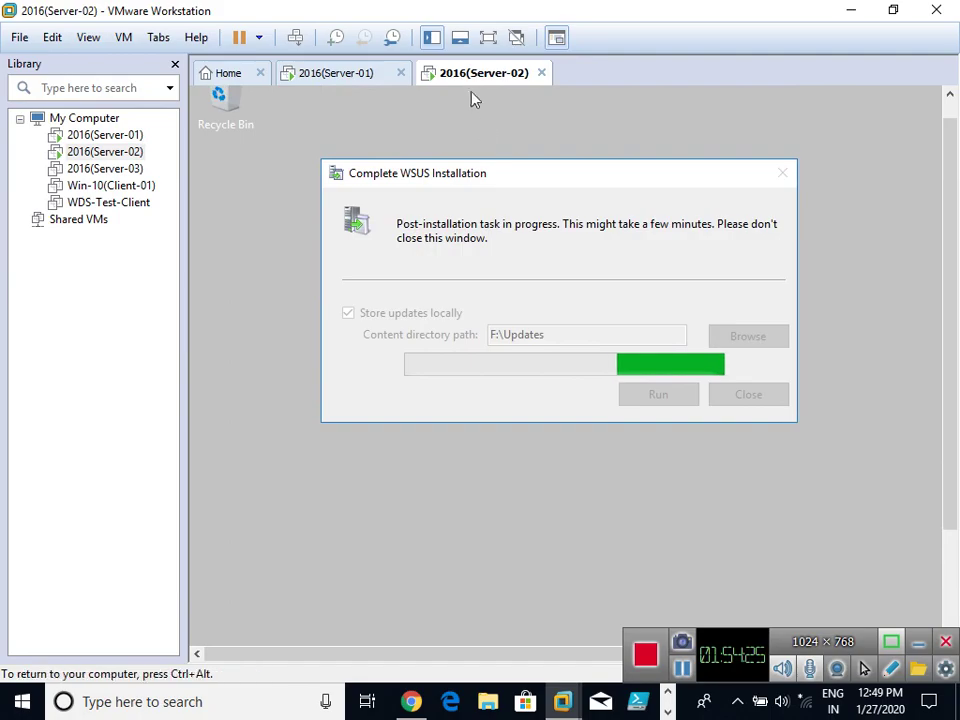
key(ctrl+alt+Return)
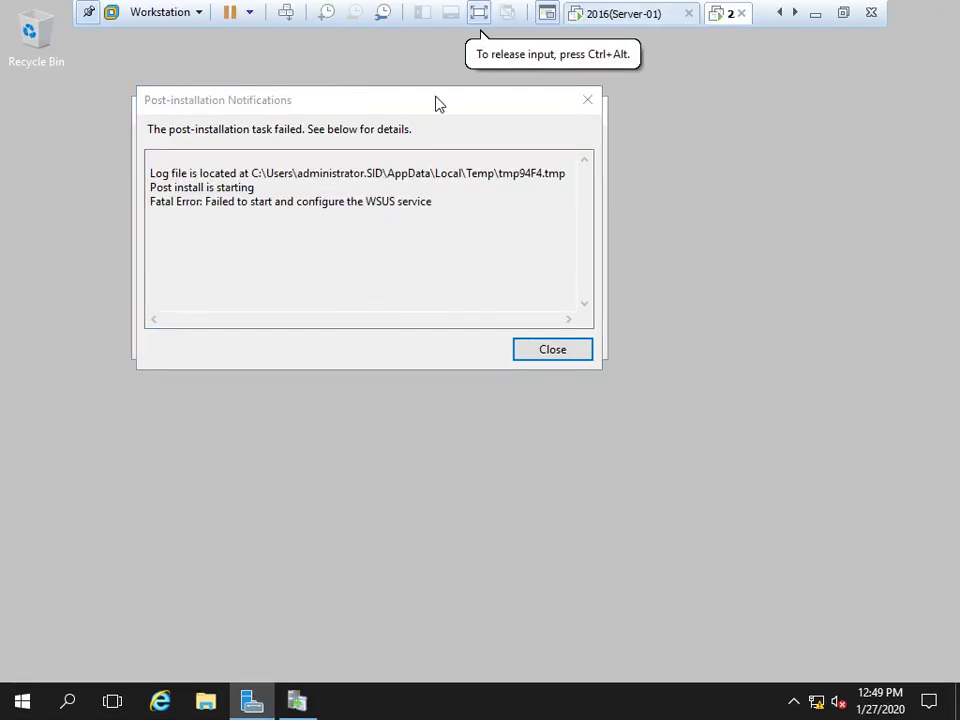
- Dismiss the post-installation failure notice and maximize the Update Services console
drag(398, 111, 643, 133)
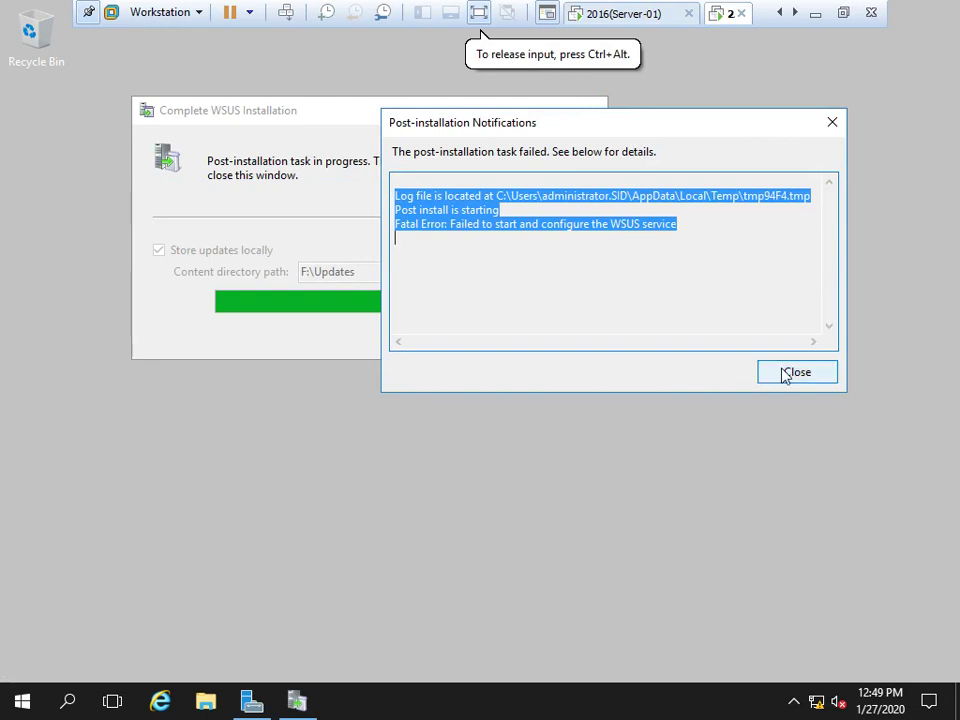
click(789, 373)
click(264, 696)
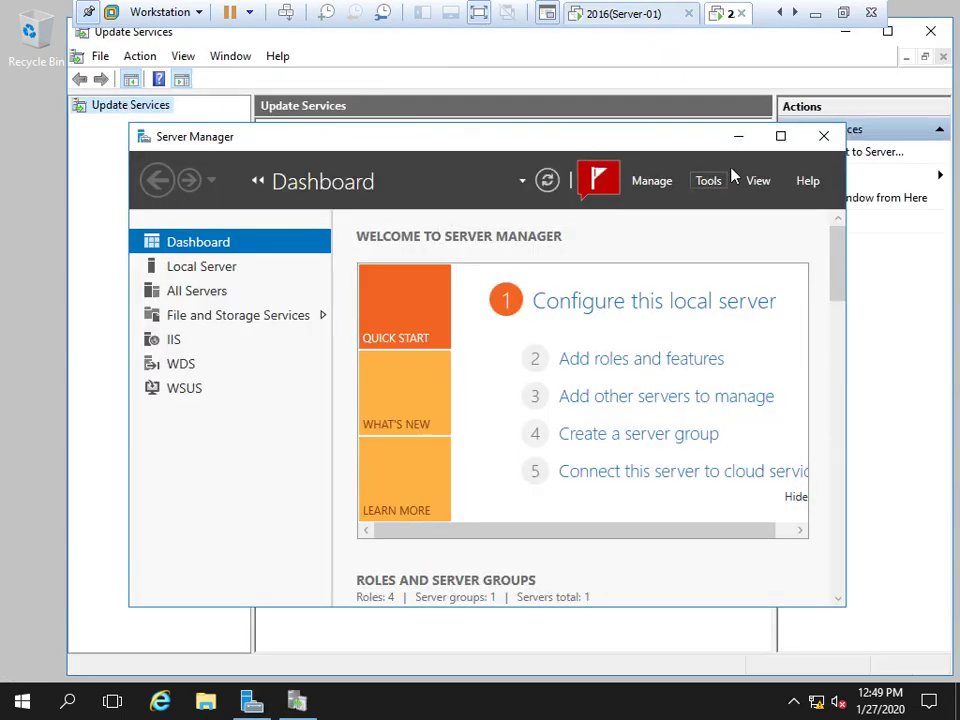
click(738, 137)
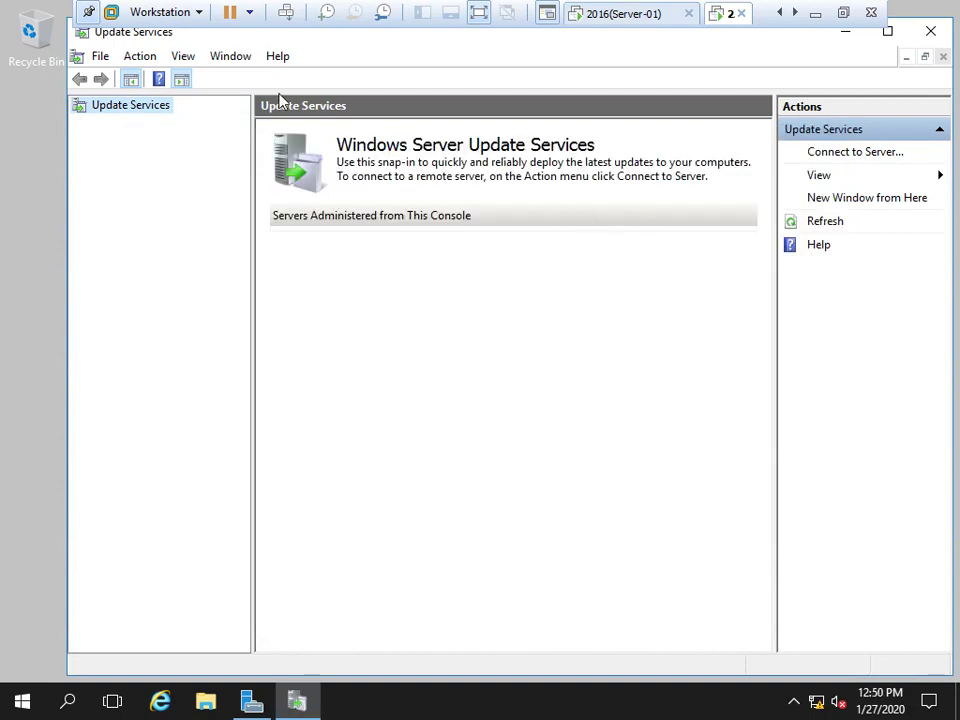
click(889, 35)
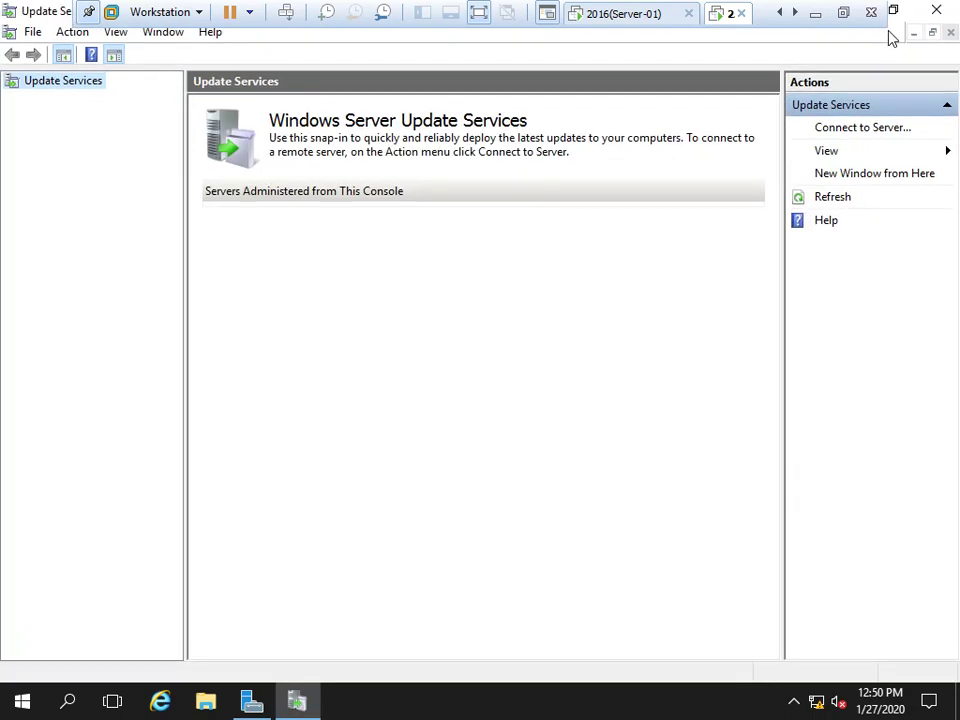
- Connect the console to SERVER-02.SID.LOCAL, skip post-installation, then retry the connection
right_click(20, 84)
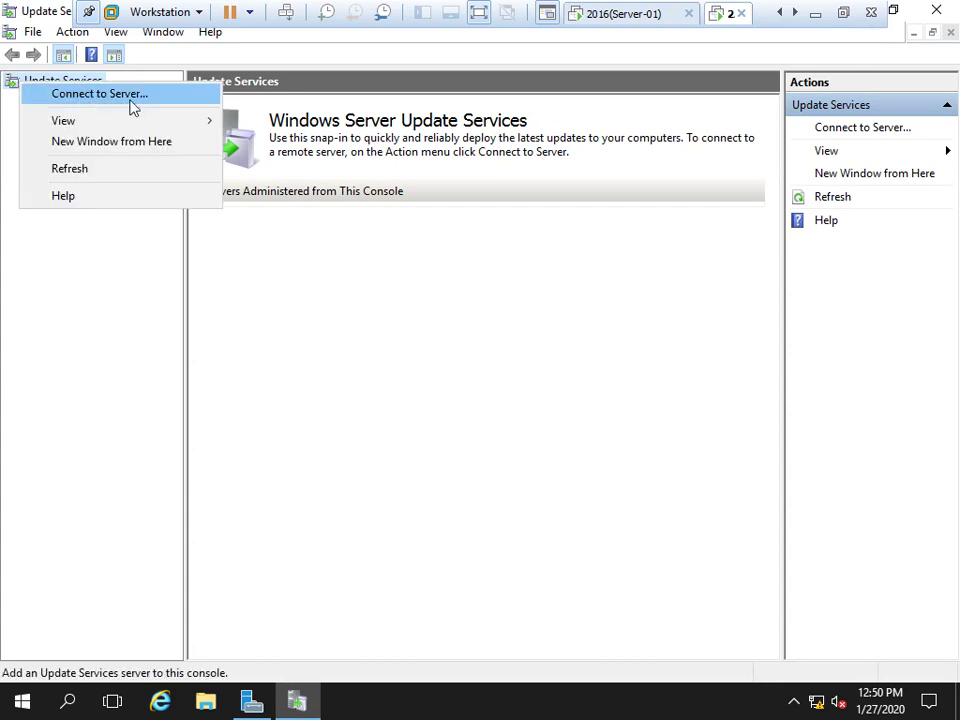
click(99, 94)
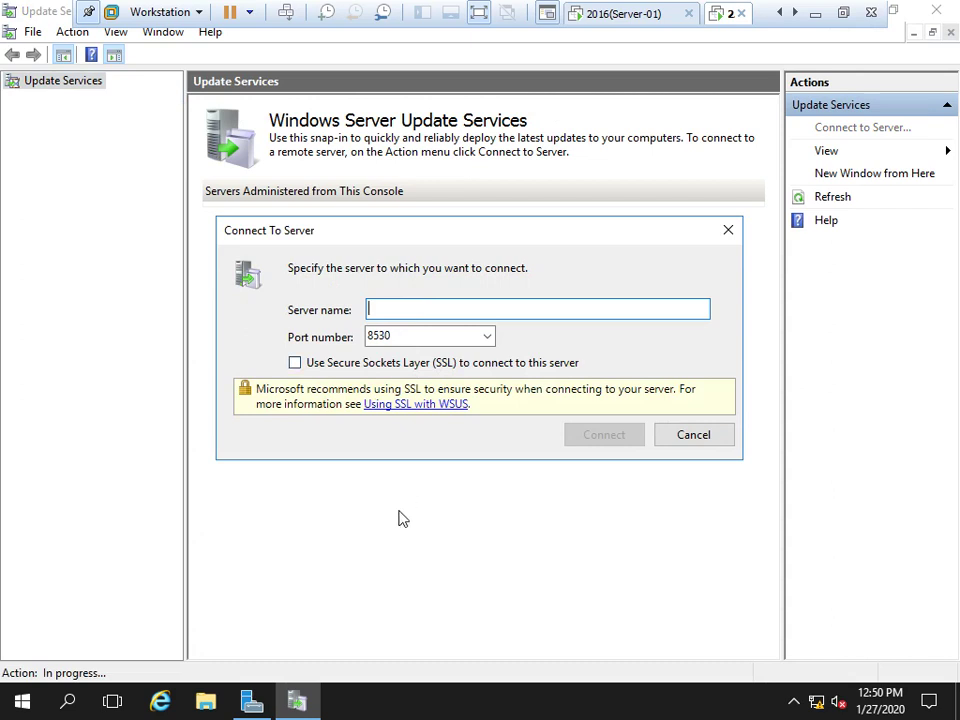
click(405, 335)
click(401, 304)
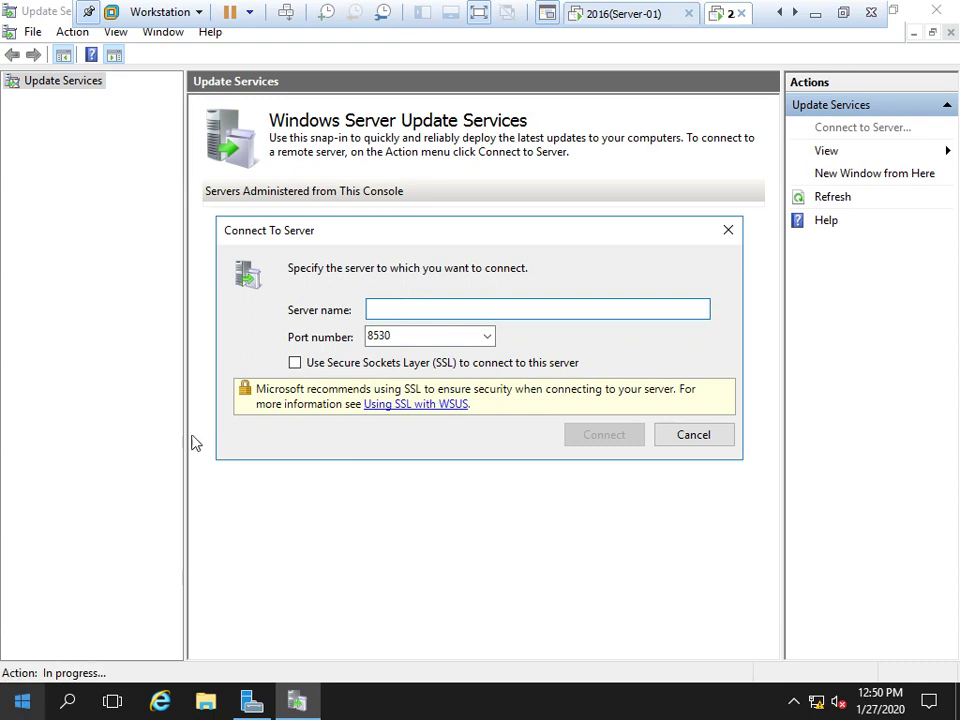
text(SERVER-02.SID.LOCAL)
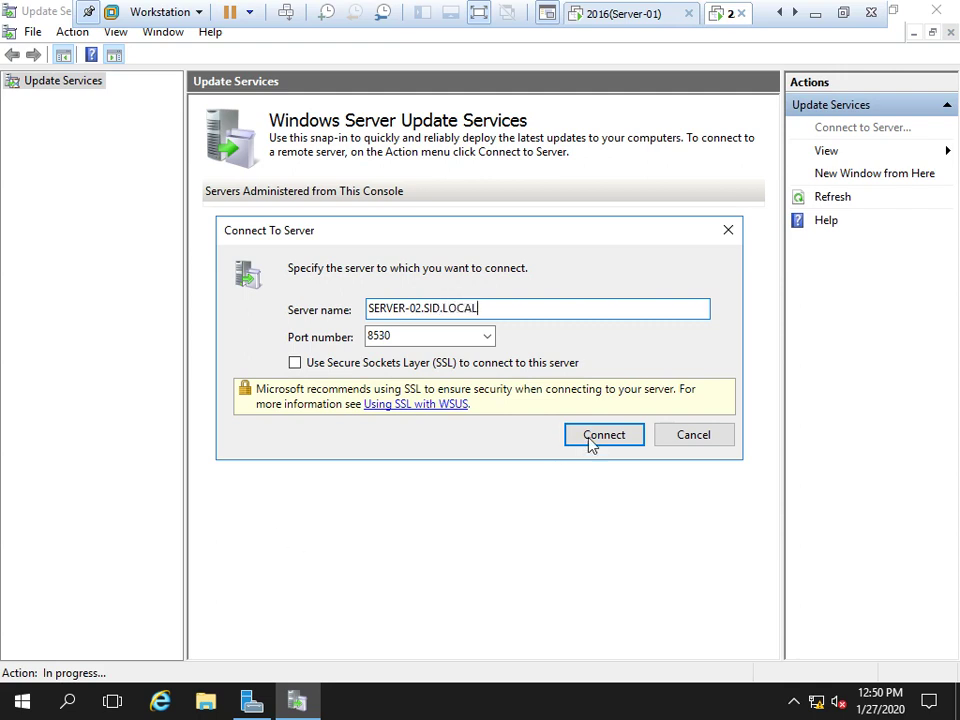
click(592, 440)
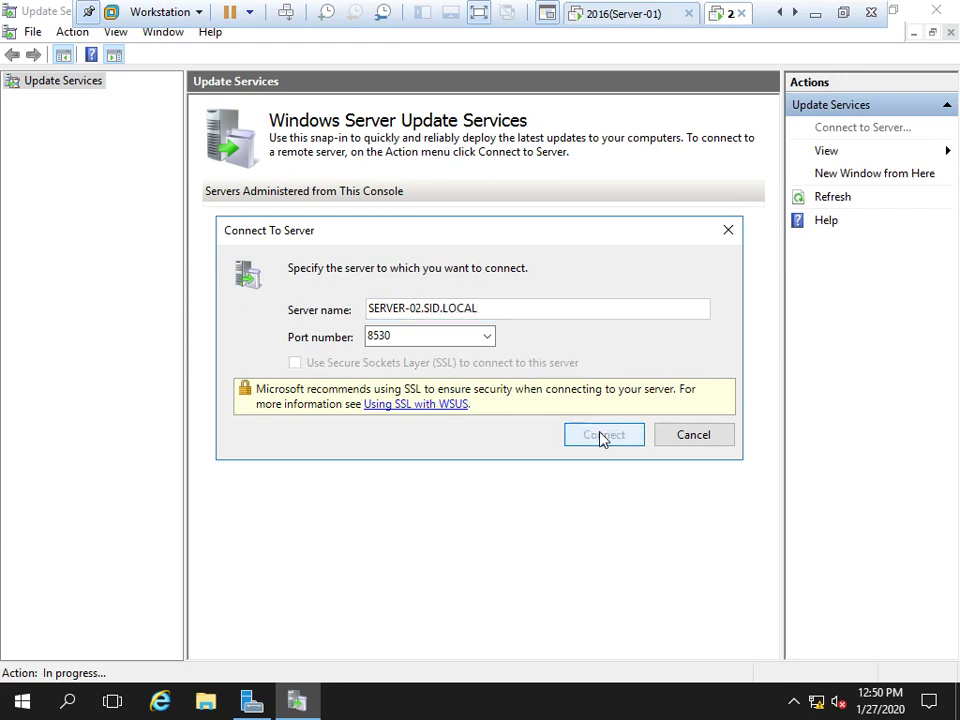
click(663, 435)
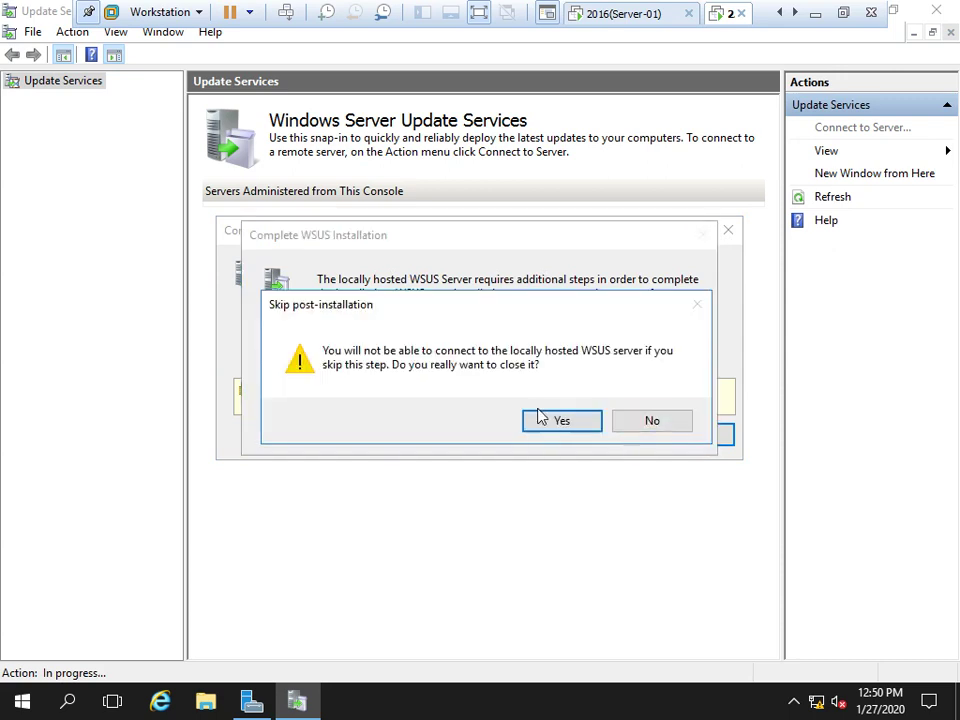
click(542, 420)
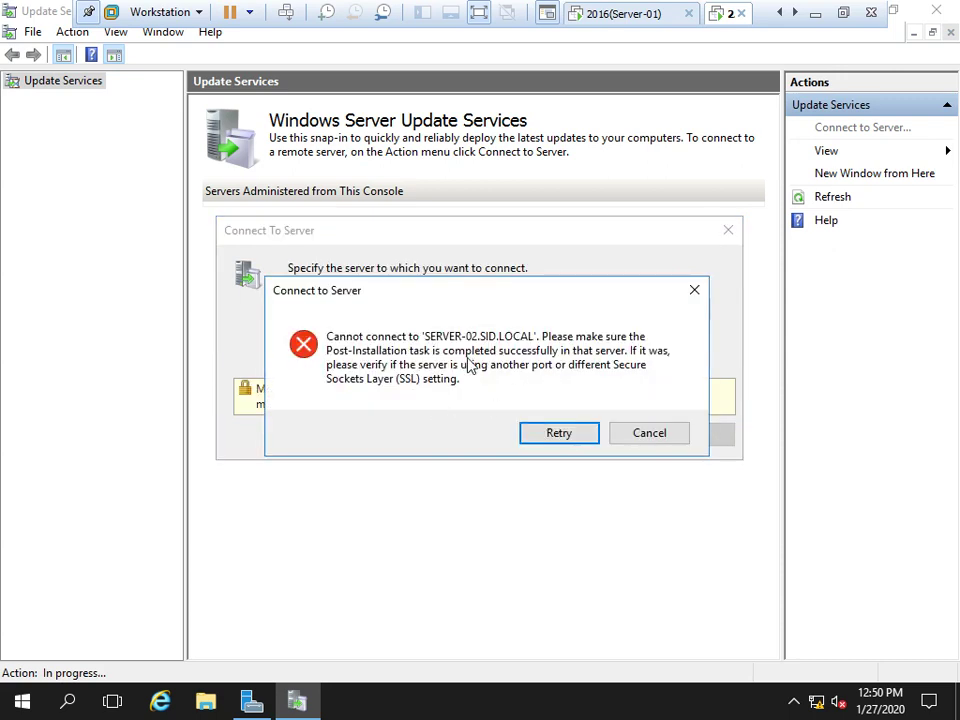
click(537, 435)
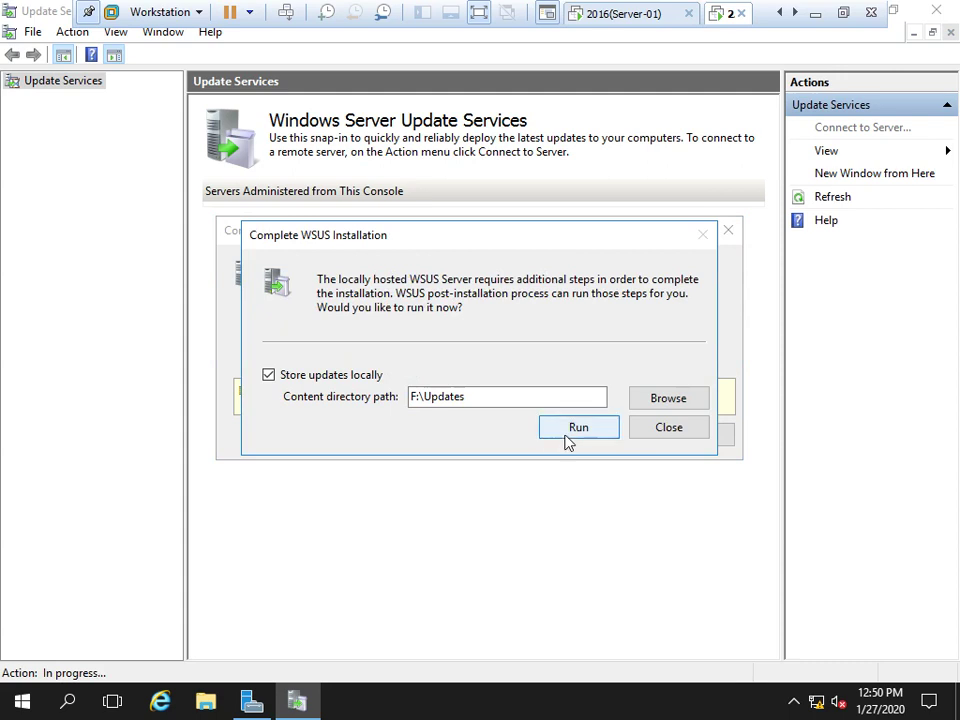
- Rerun the WSUS post-installation and follow its progress dialog
click(566, 430)
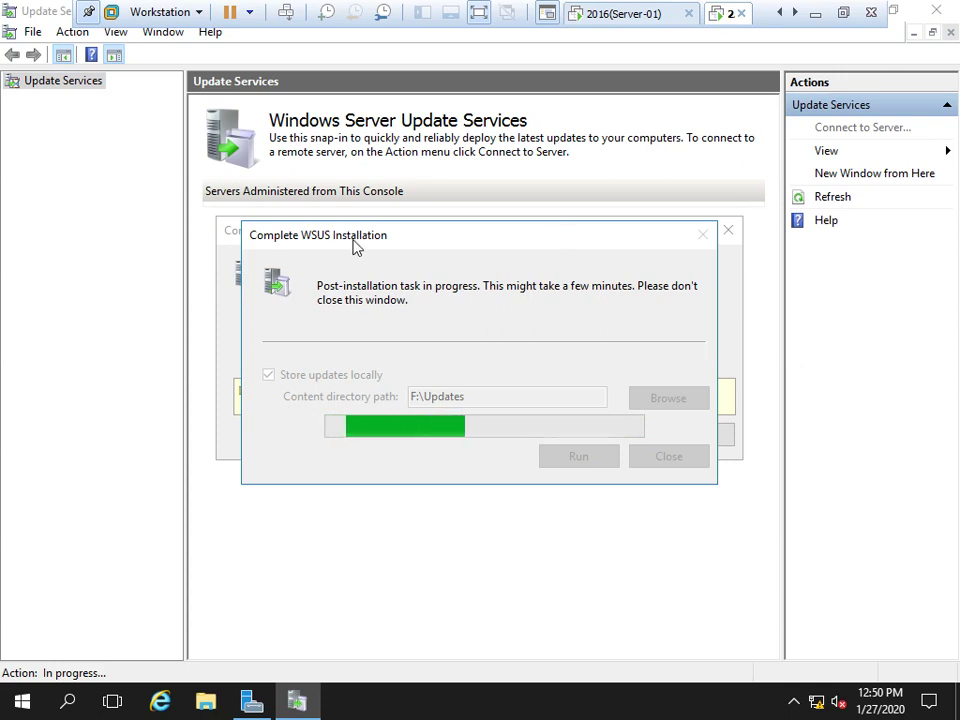
drag(395, 242, 398, 530)
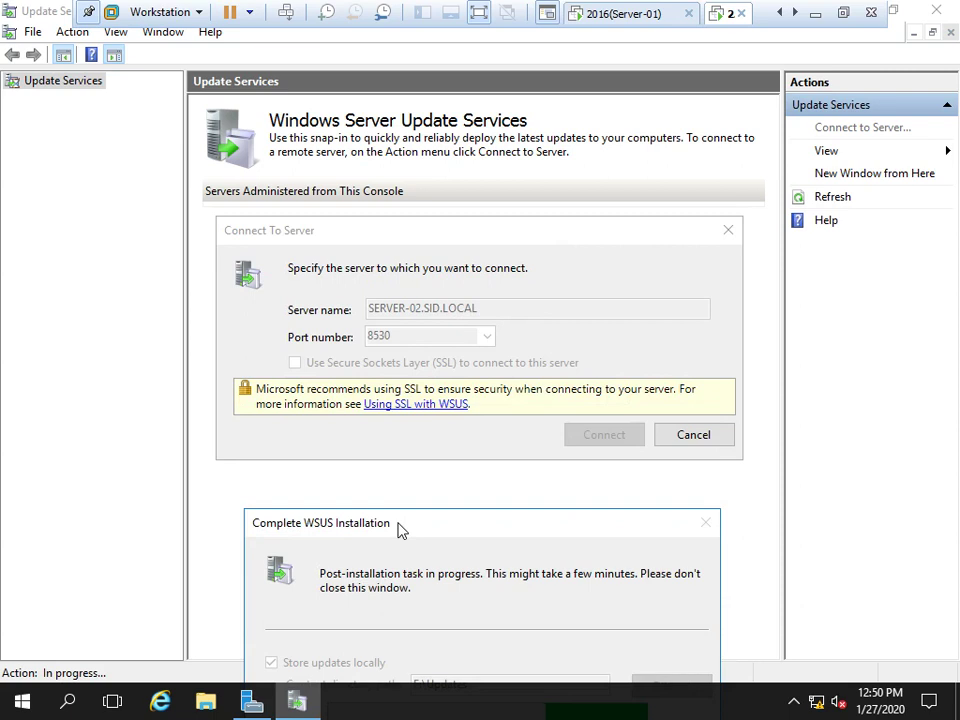
drag(398, 530, 373, 221)
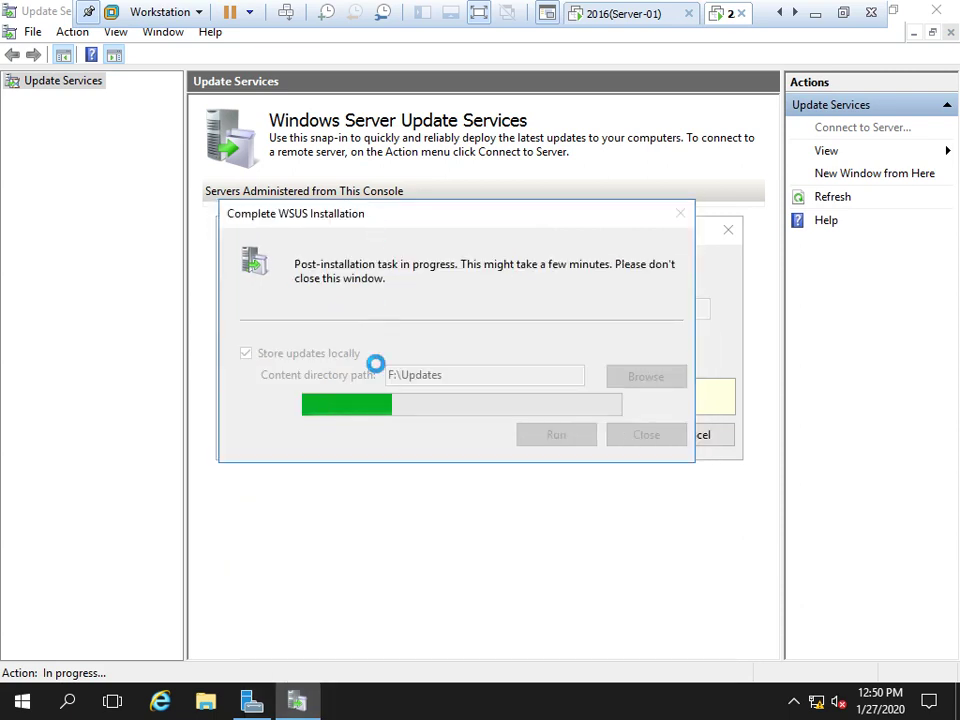
drag(458, 227, 469, 229)
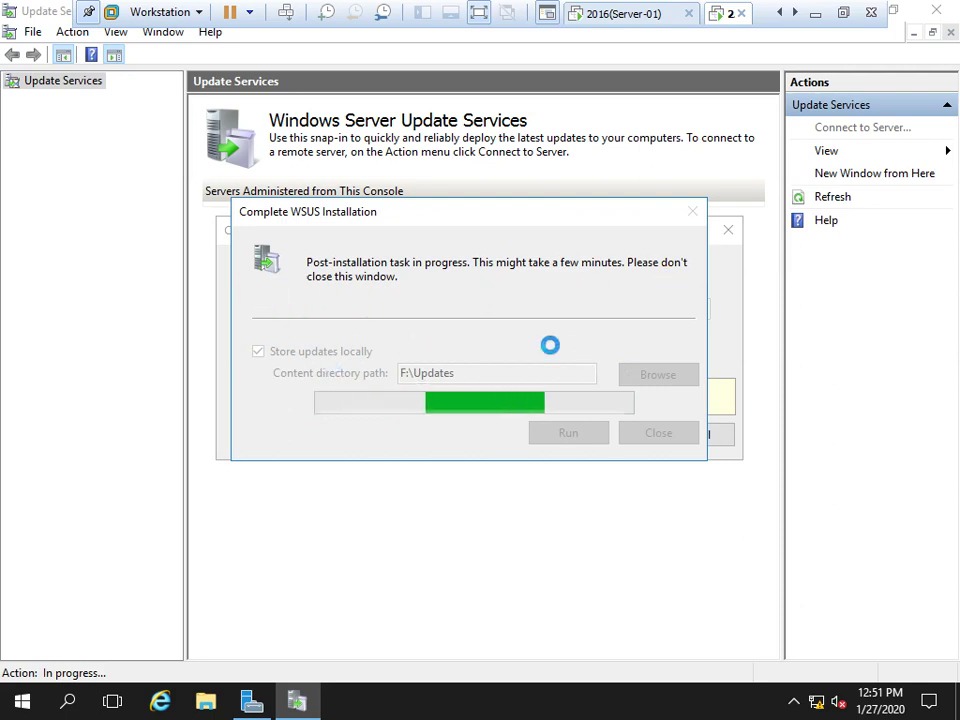
drag(456, 221, 597, 207)
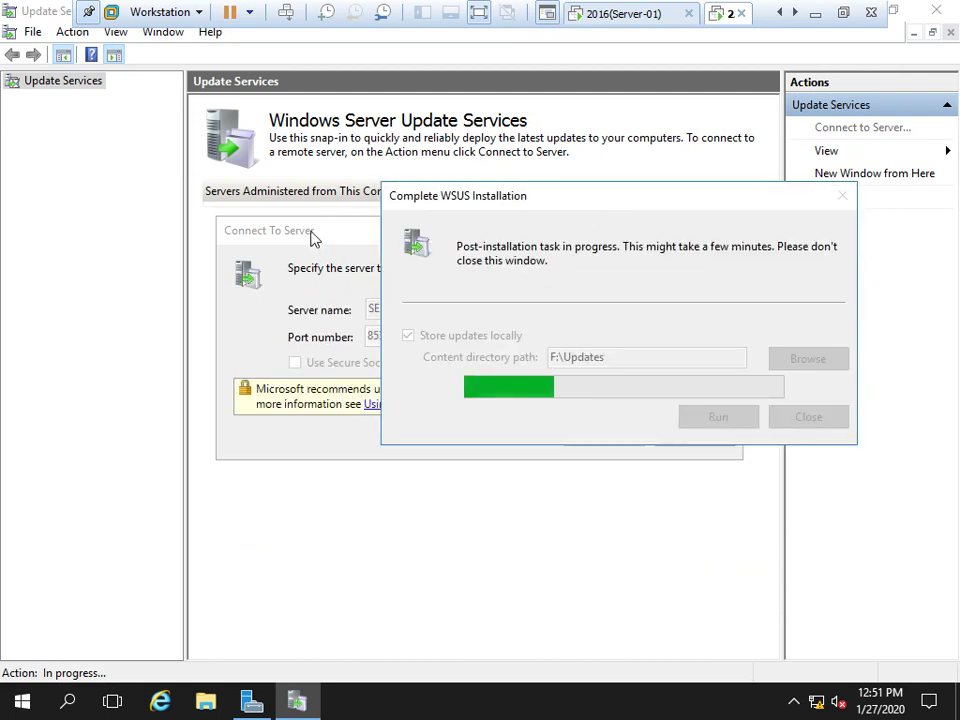
drag(482, 198, 654, 227)
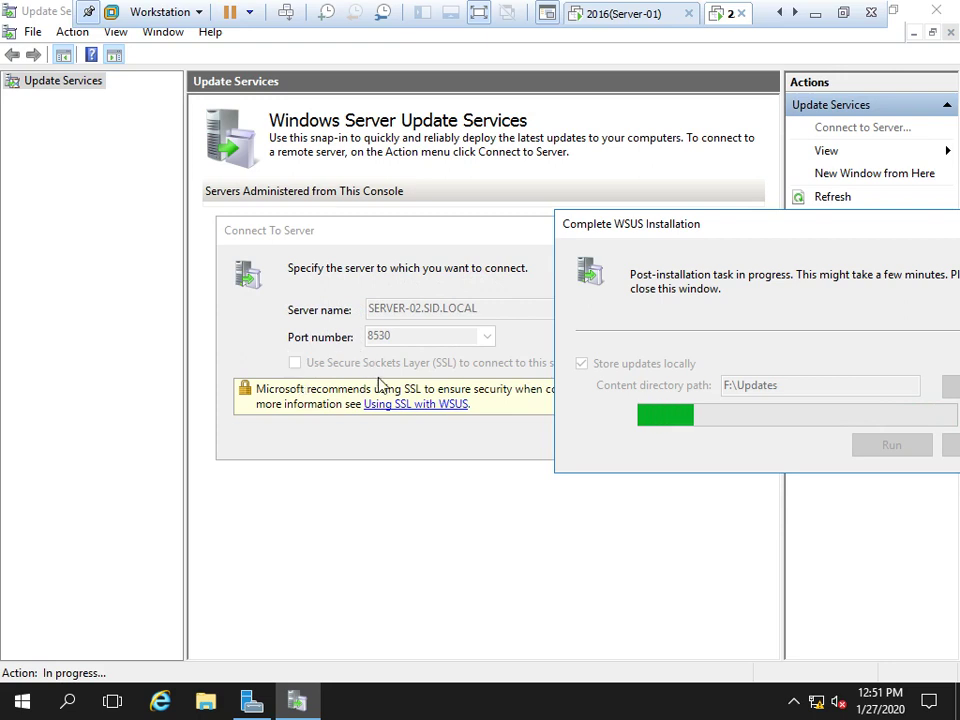
drag(792, 229, 597, 229)
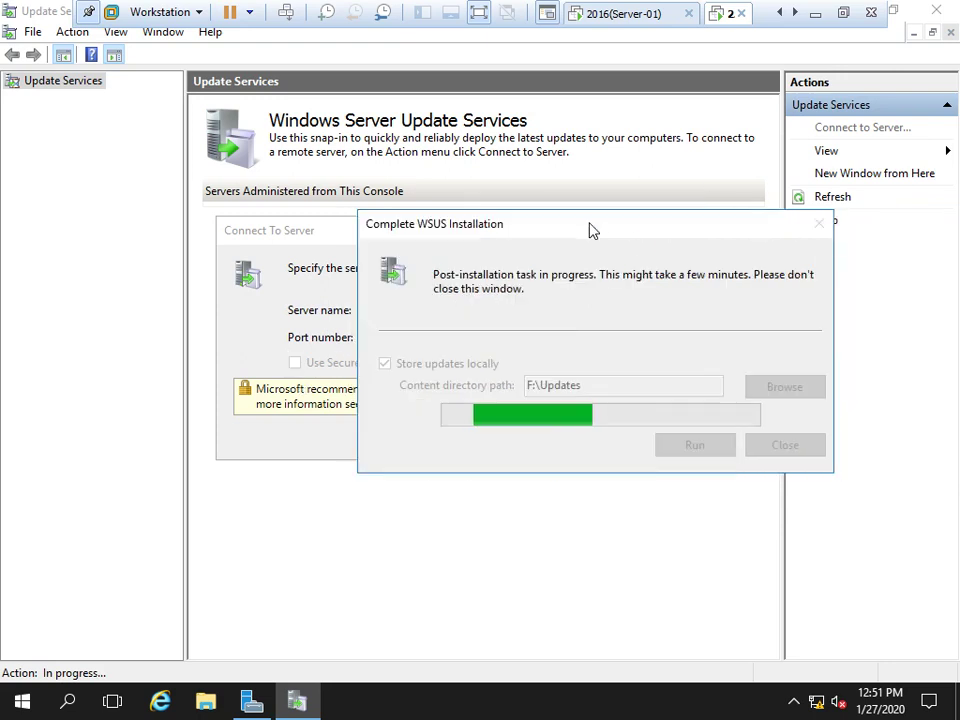
- Dismiss the new failure notice and cancel the Cannot connect error
click(252, 703)
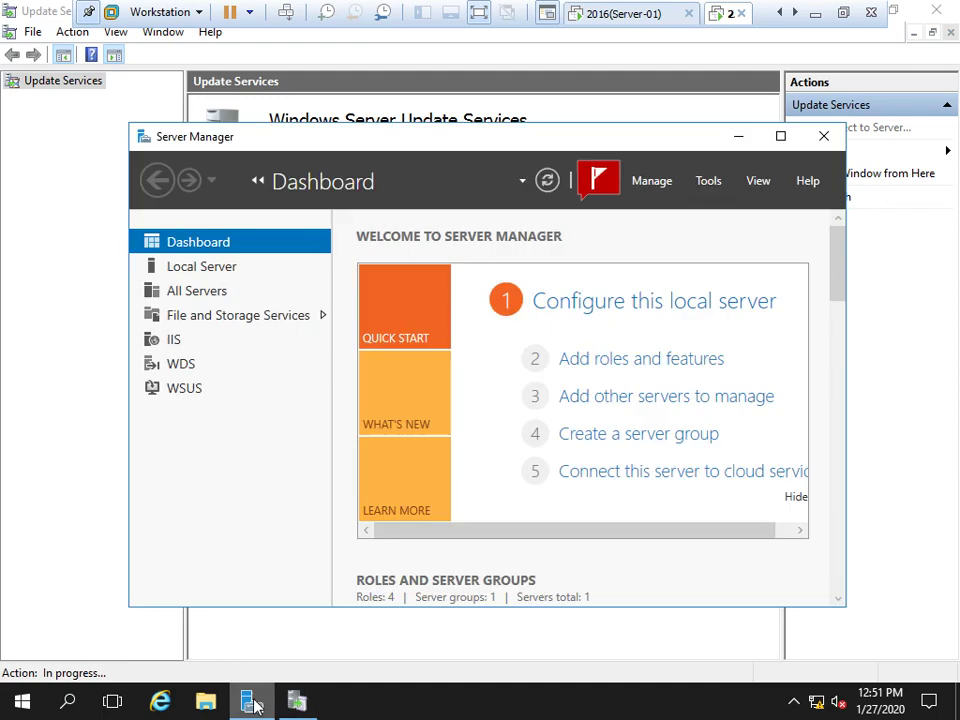
click(739, 137)
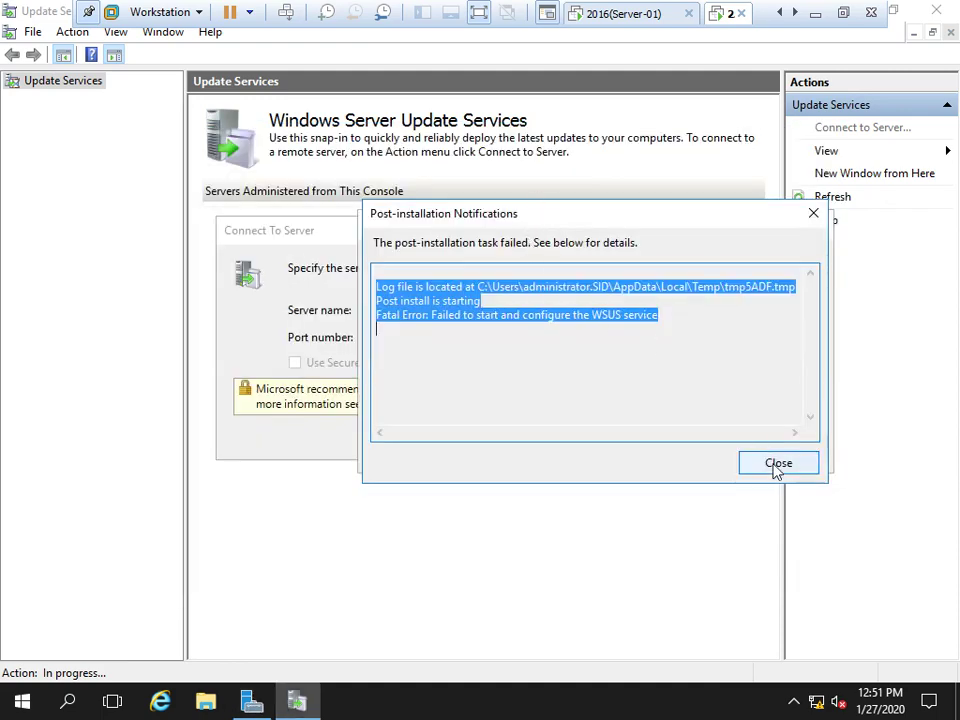
click(777, 464)
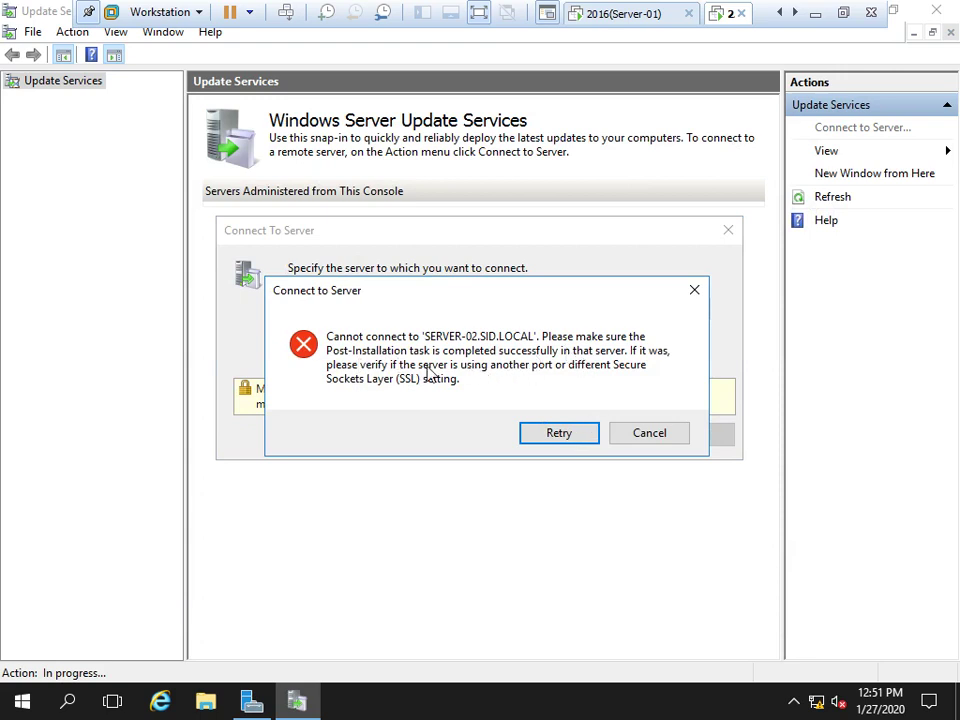
click(654, 438)
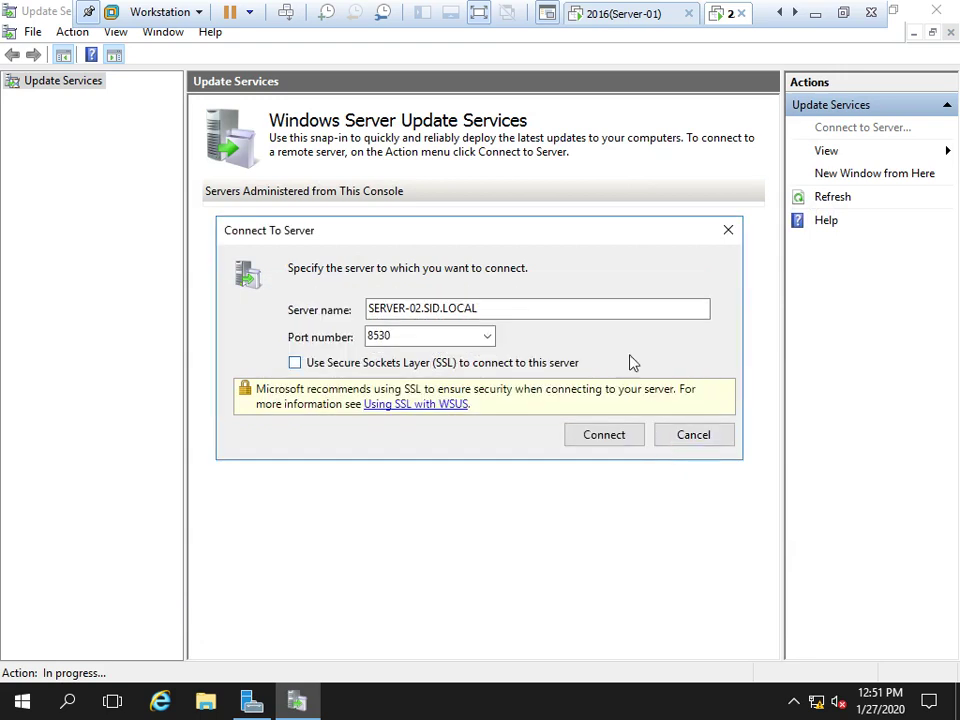
- Connect to SERVER-02 on port 80, dropping the domain suffix from the name
double_click(464, 335)
click(488, 338)
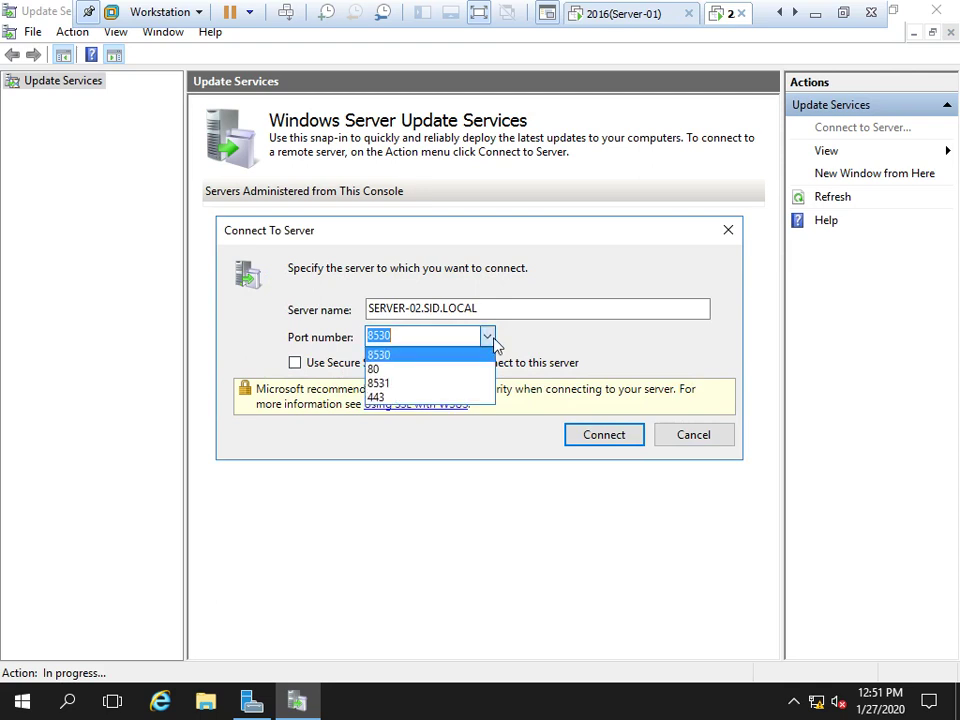
click(390, 370)
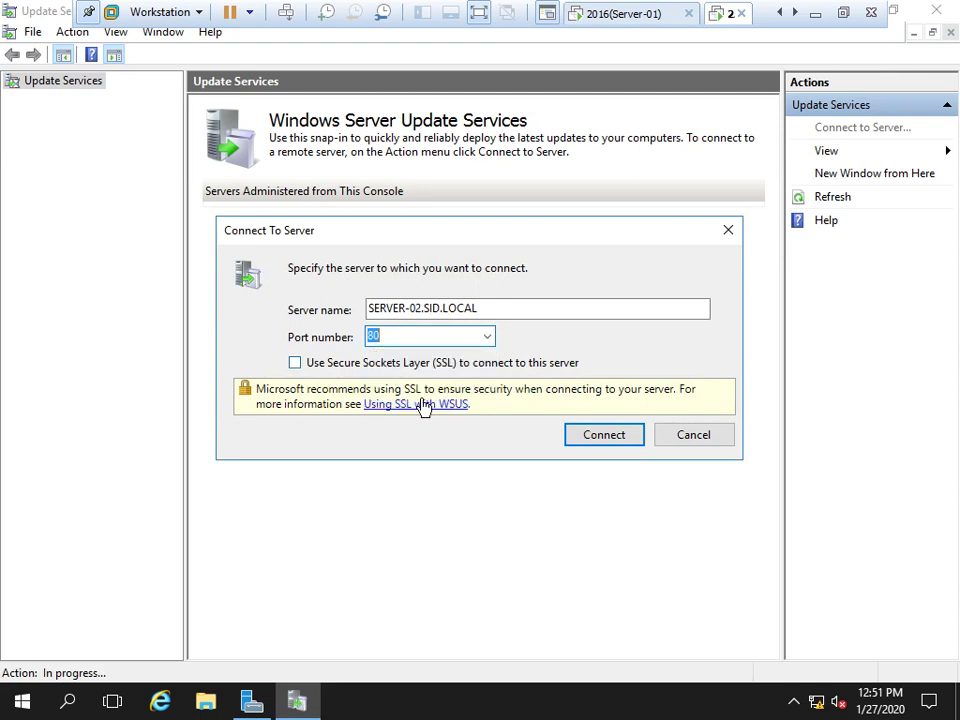
click(486, 310)
drag(486, 310, 438, 308)
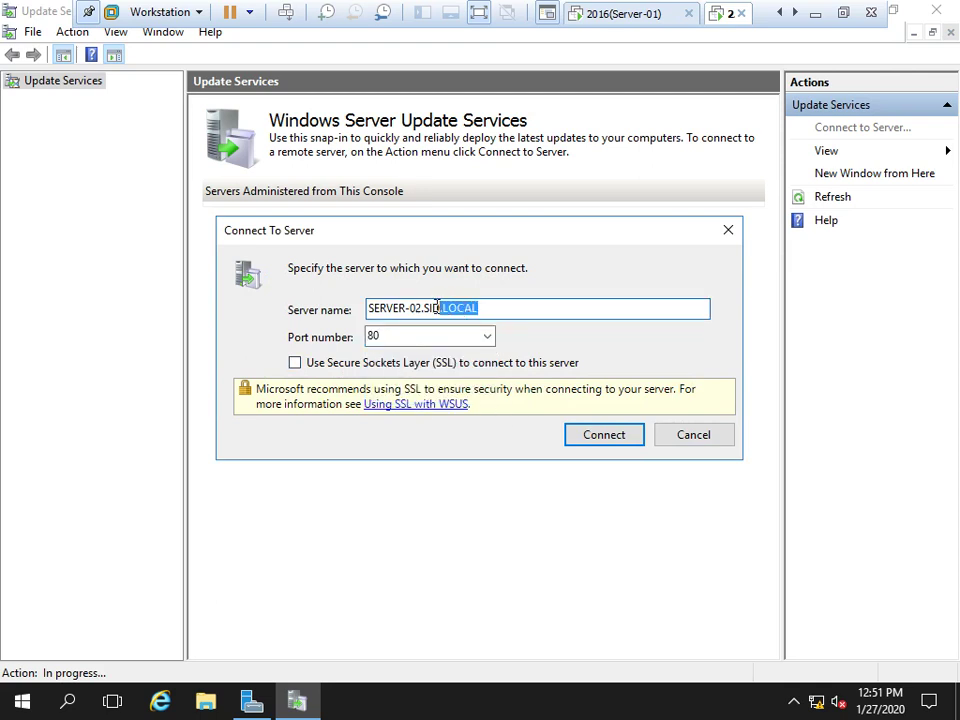
key(BackSpace)
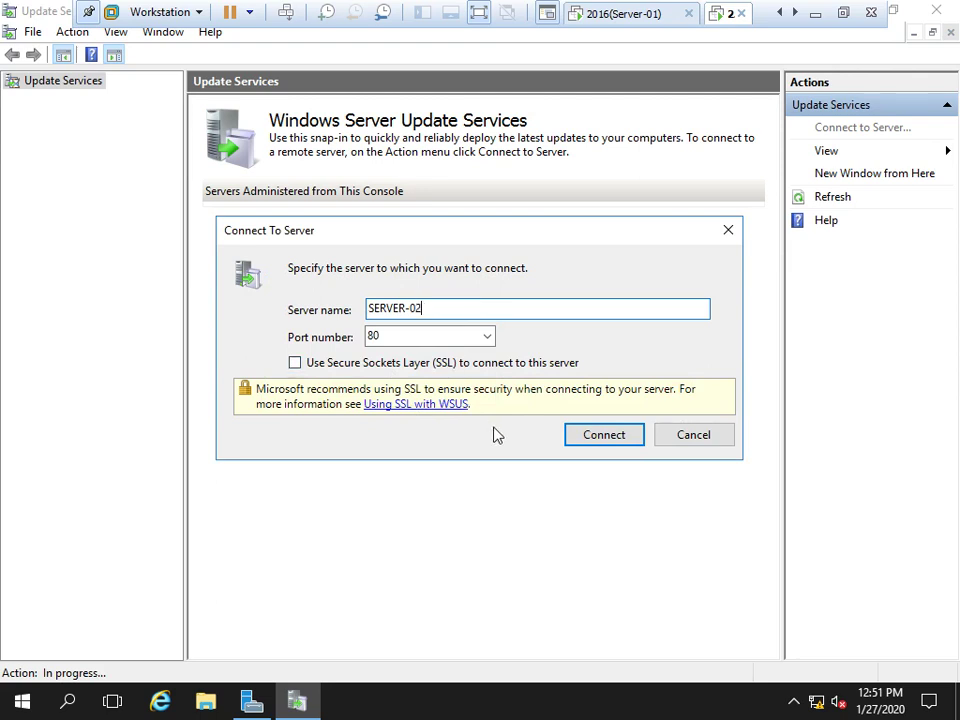
click(594, 446)
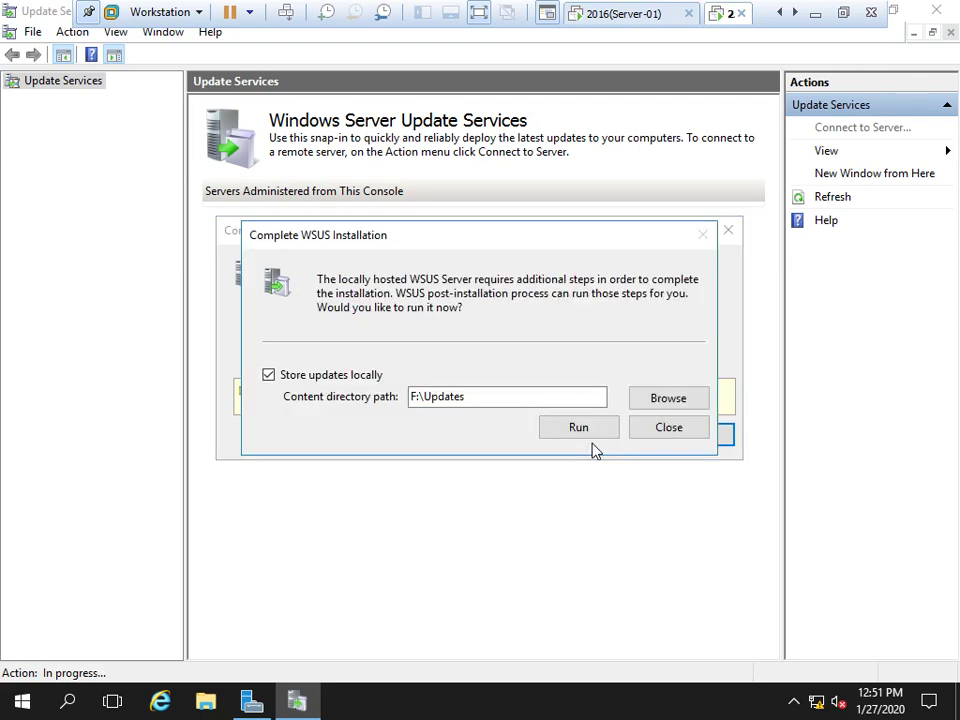
- Run post-installation without storing updates locally, then dismiss the failure and connection errors
click(268, 376)
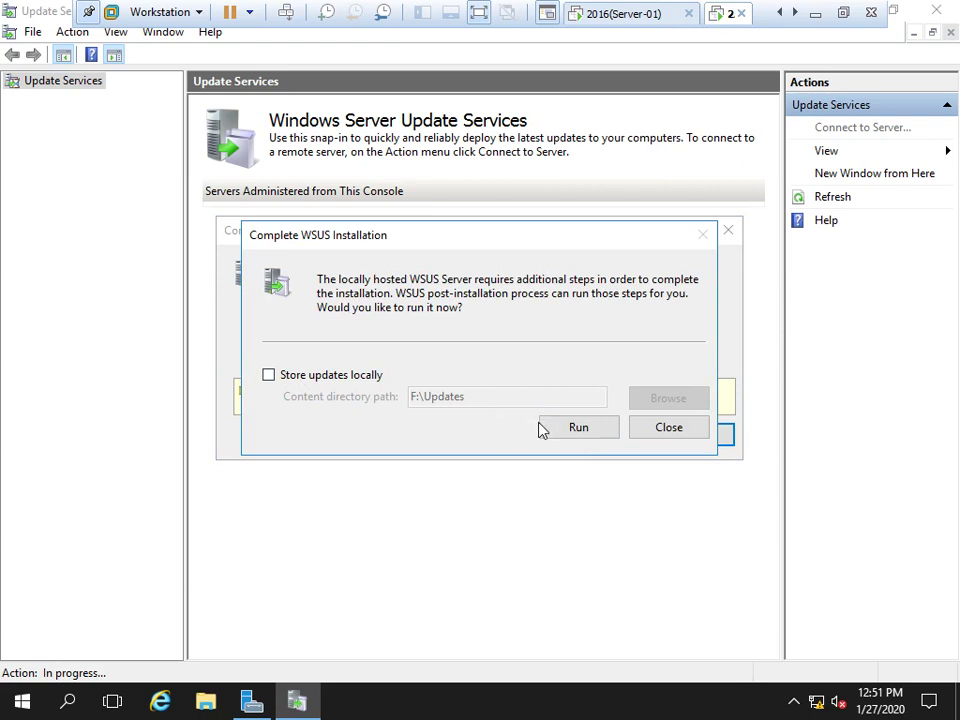
click(589, 431)
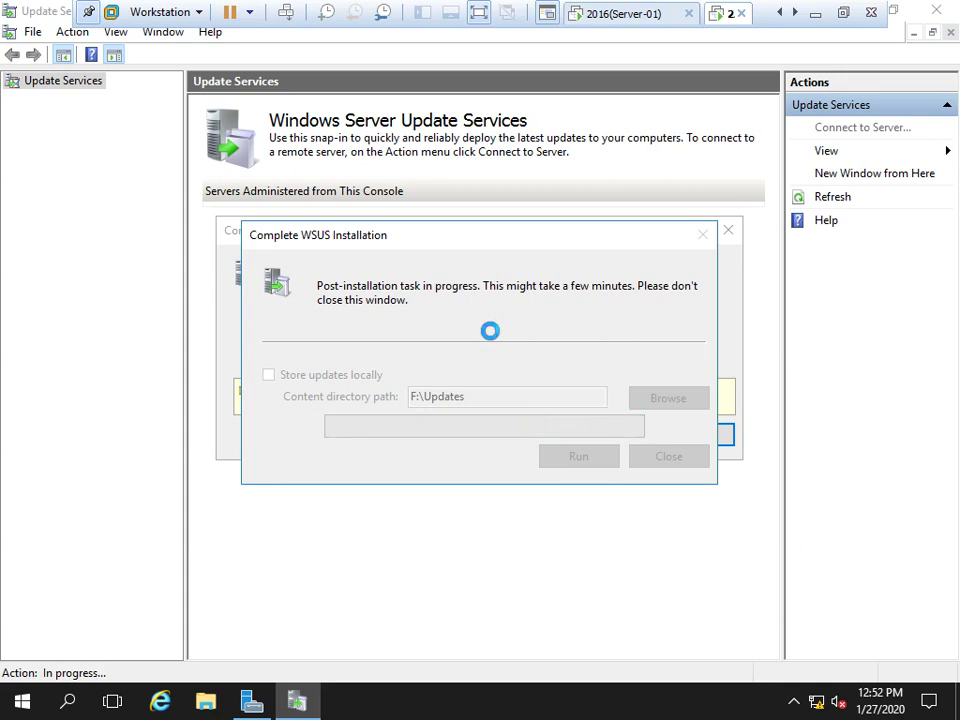
drag(446, 238, 484, 405)
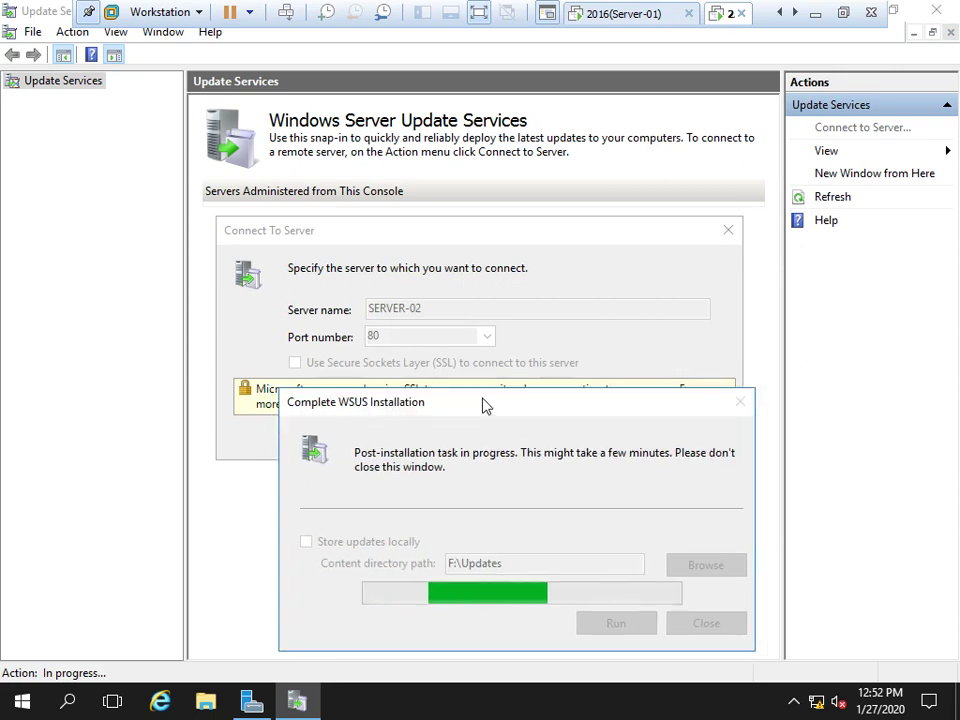
drag(484, 405, 459, 369)
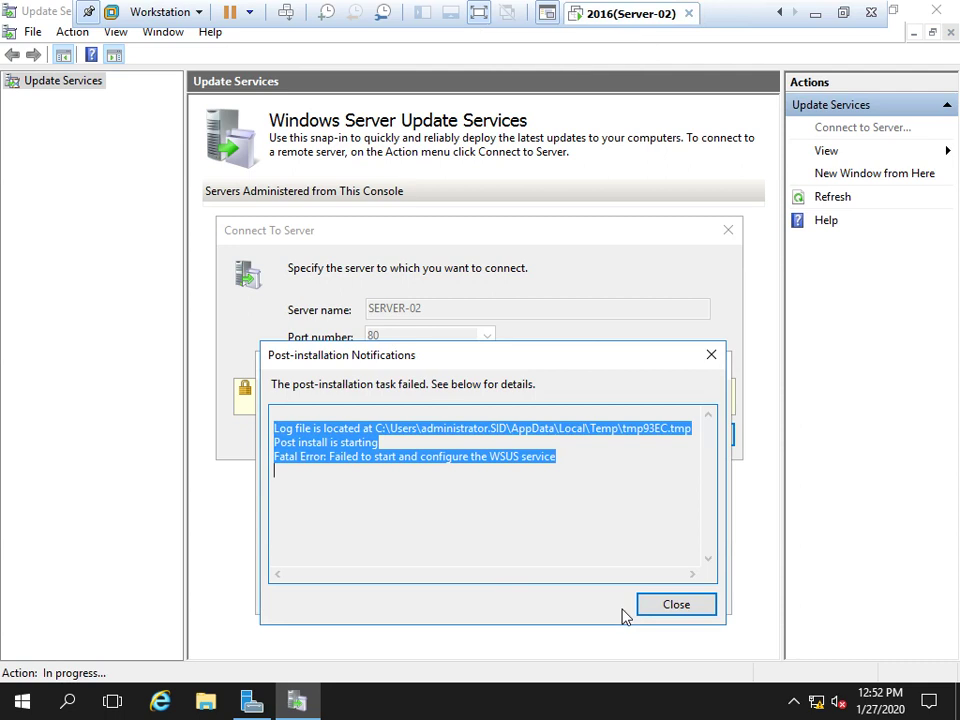
click(677, 605)
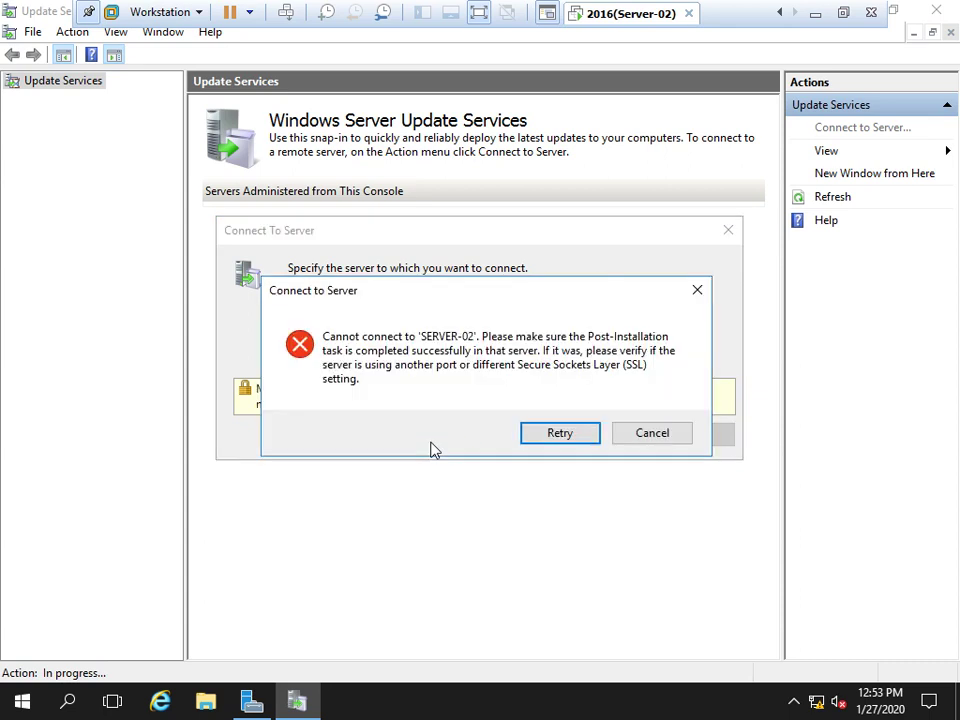
click(643, 435)
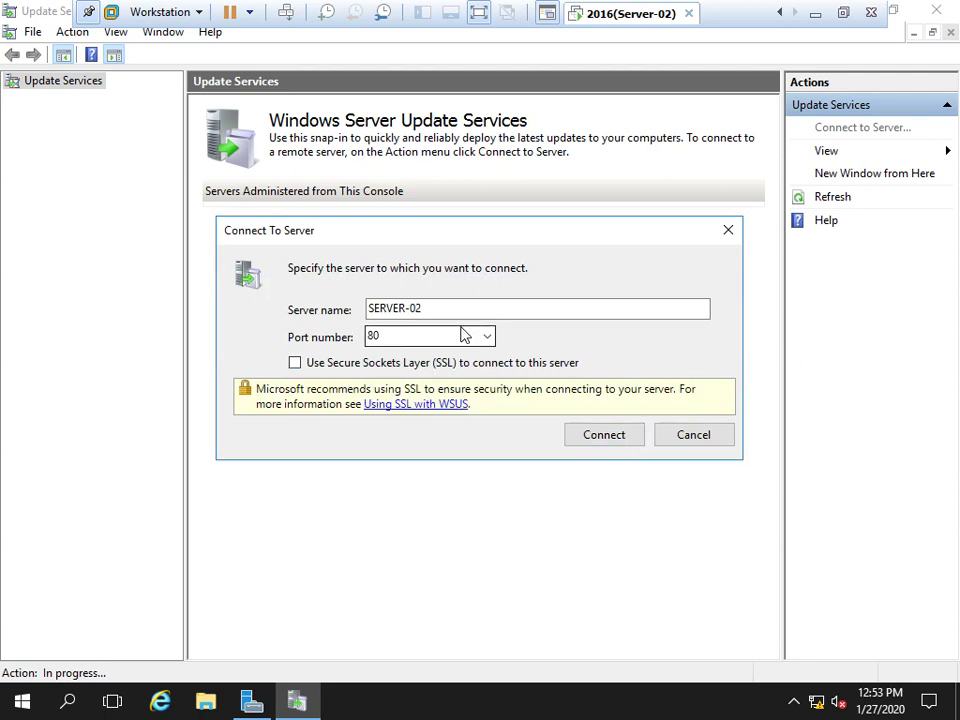
- Switch the WSUS port to 8530 and connect to SERVER-02
click(487, 337)
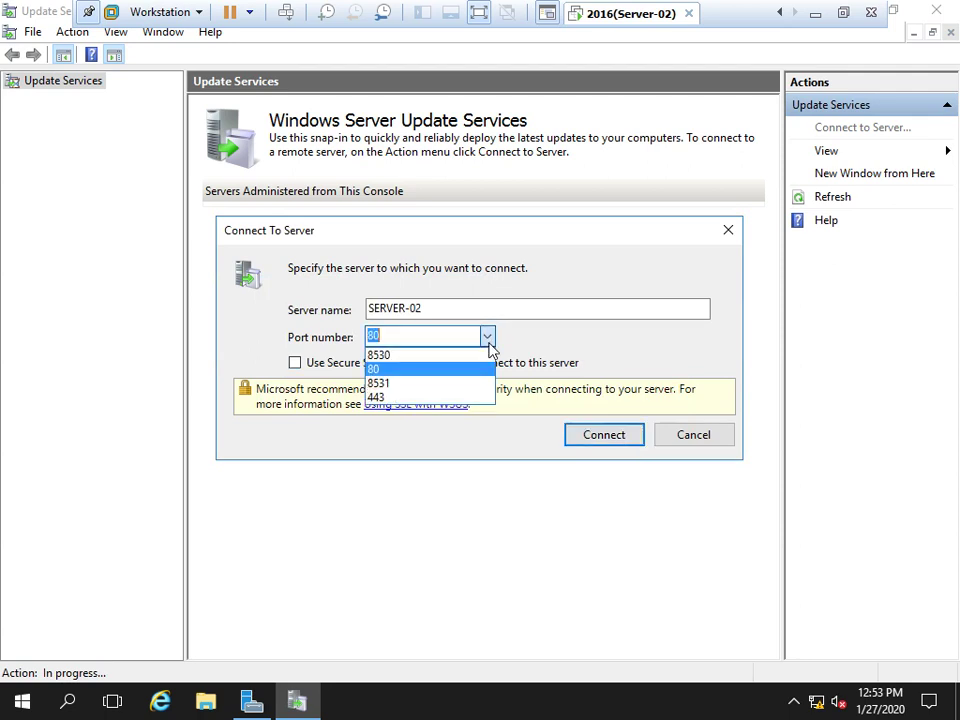
click(400, 356)
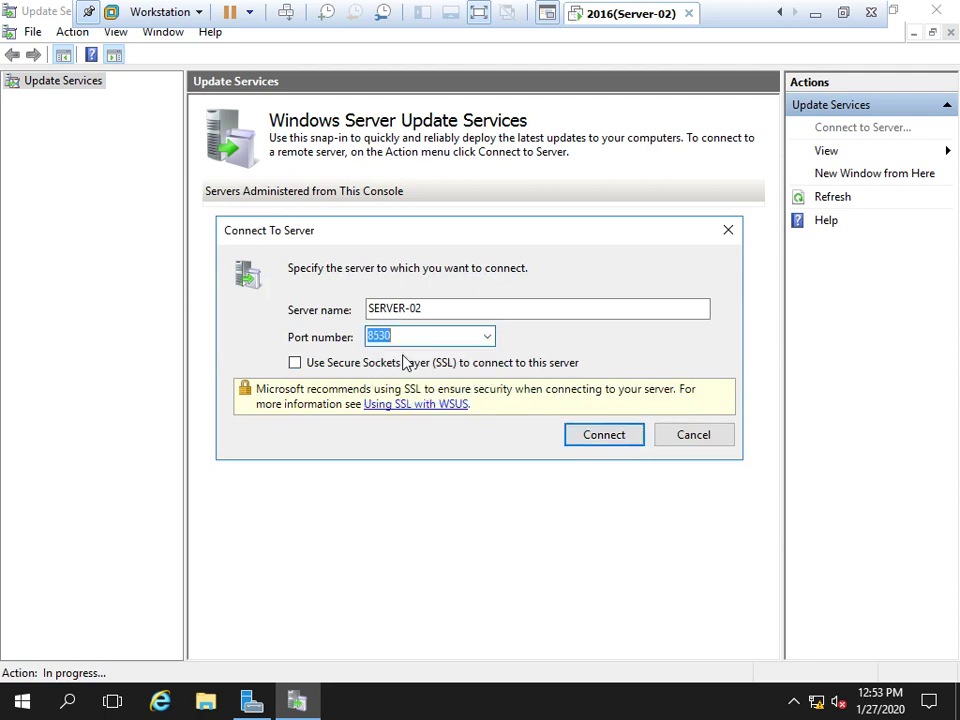
click(604, 436)
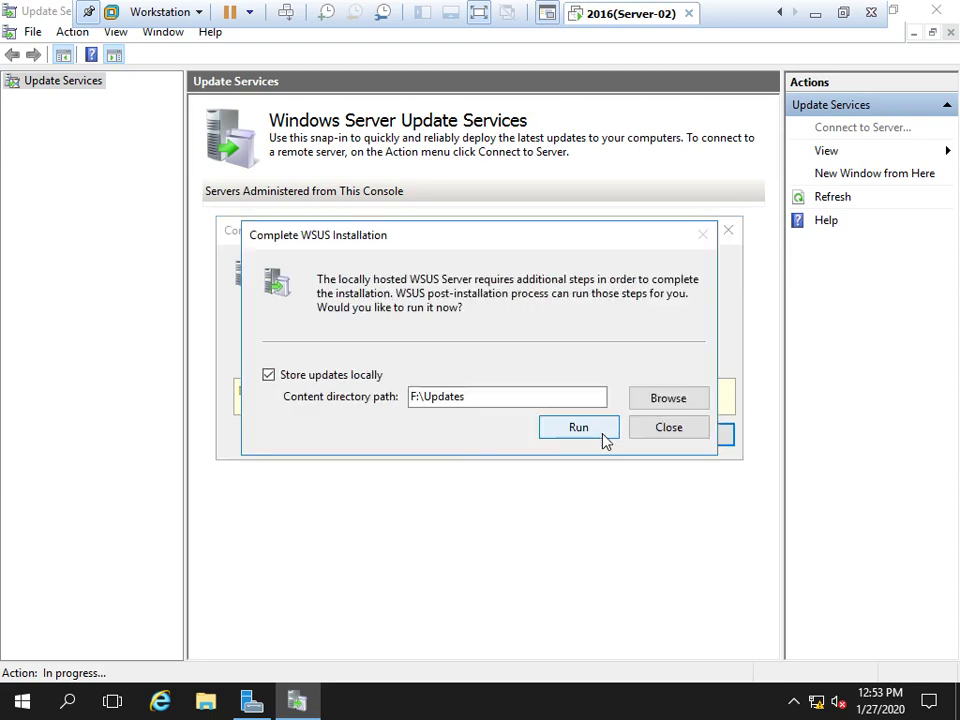
- Set the update content folder to F:\Updates and run the post-installation task
click(649, 400)
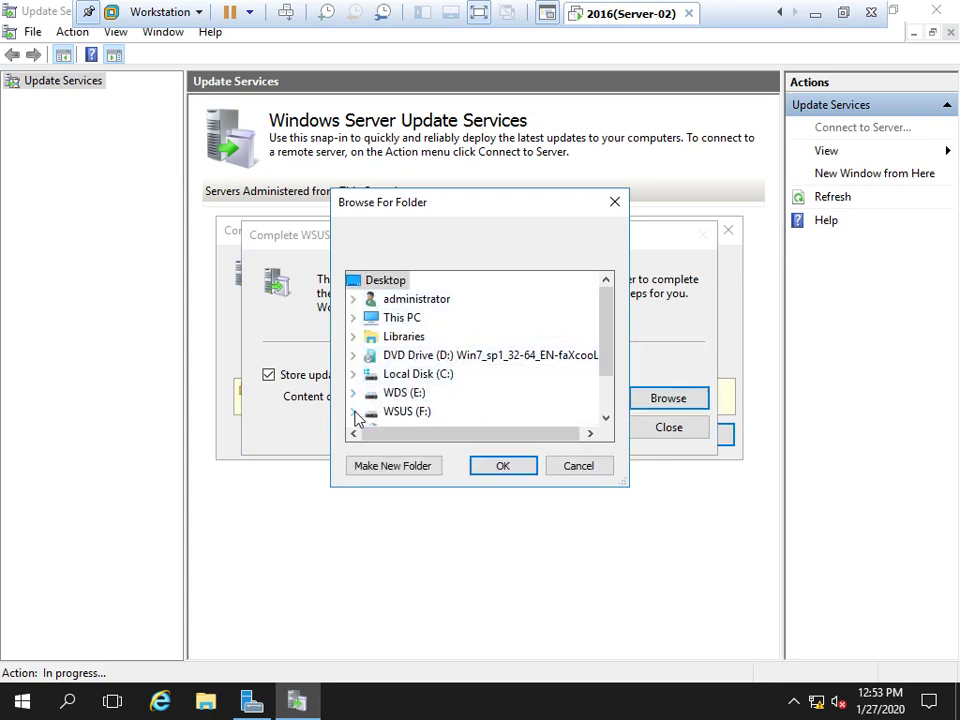
click(355, 412)
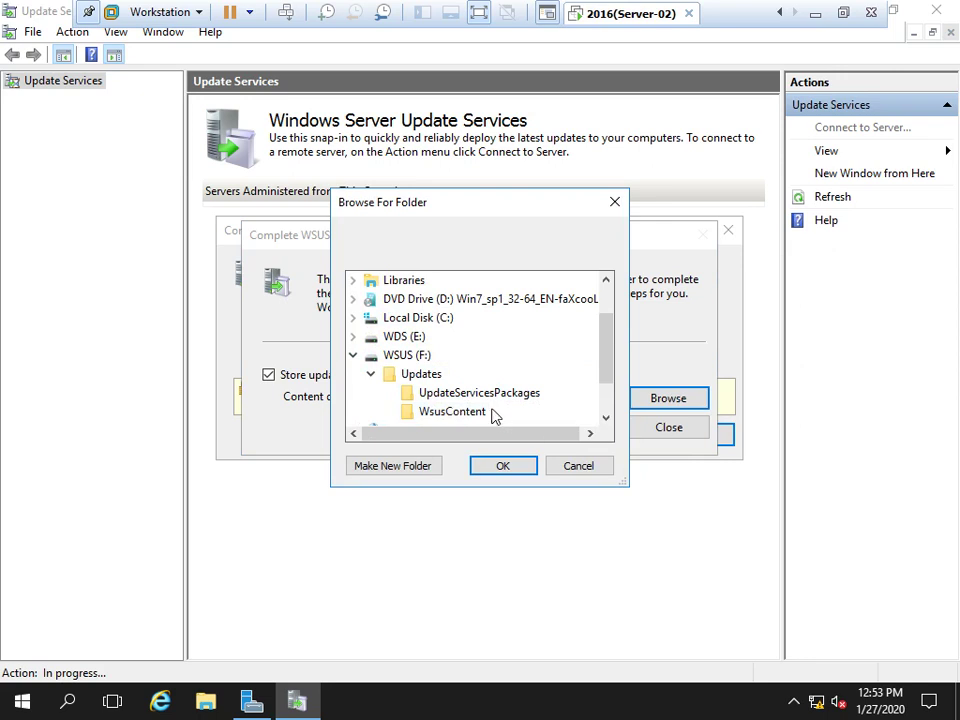
click(420, 357)
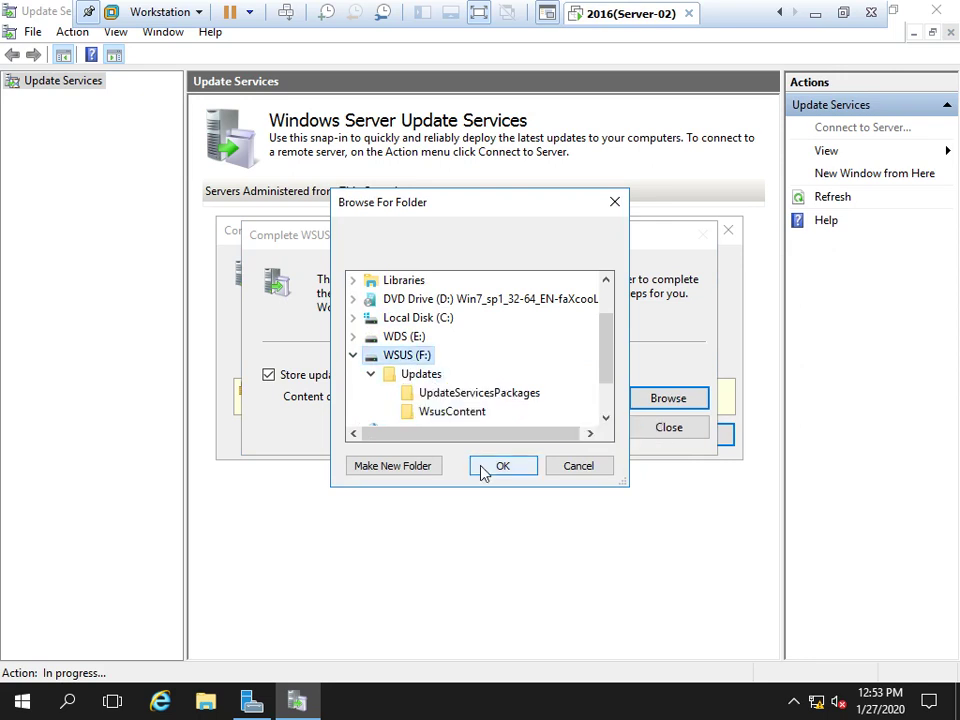
click(484, 470)
click(666, 399)
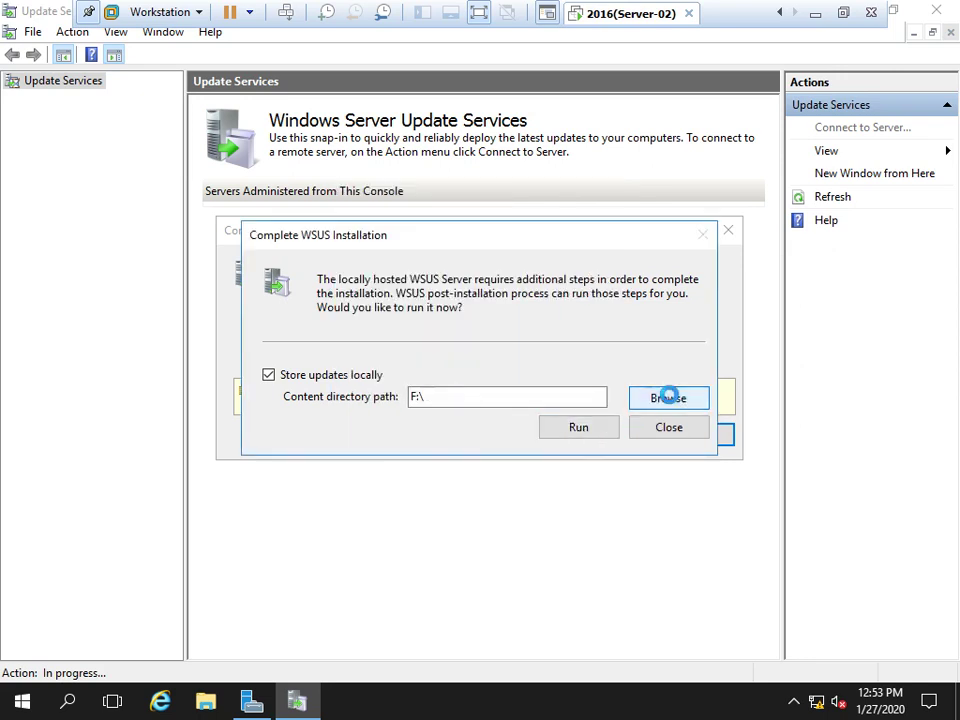
click(372, 413)
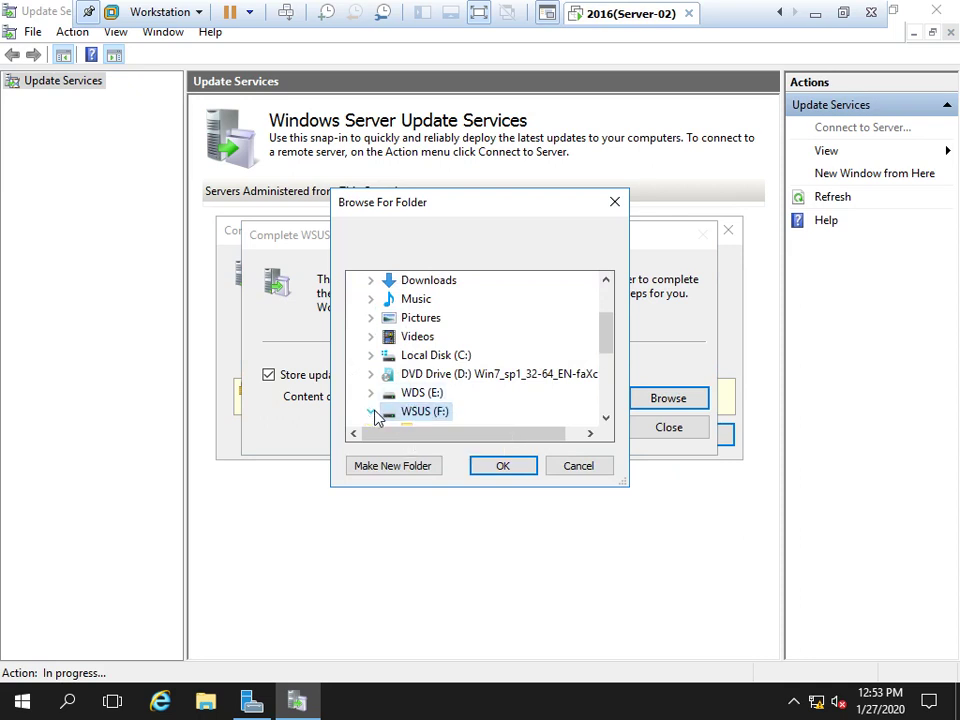
scroll(606, 336, down, 1)
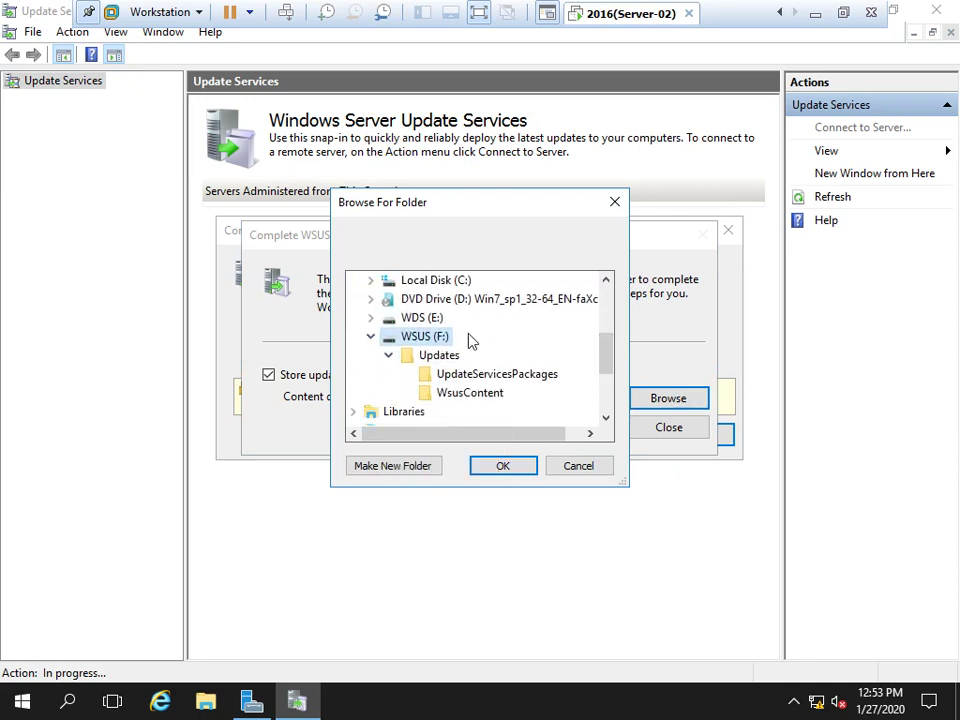
click(490, 470)
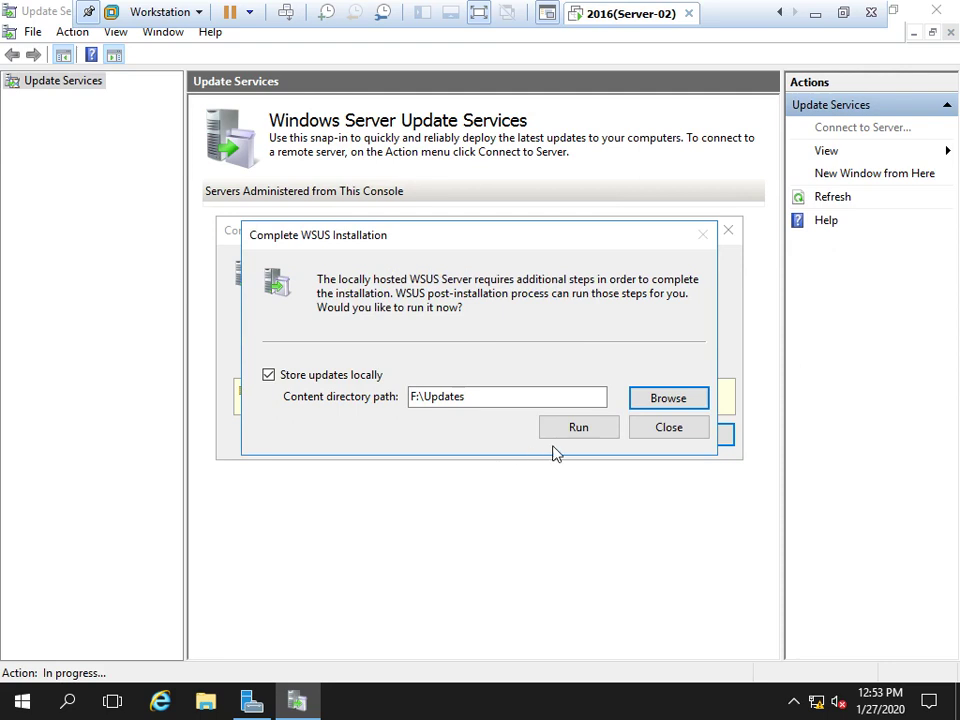
click(568, 432)
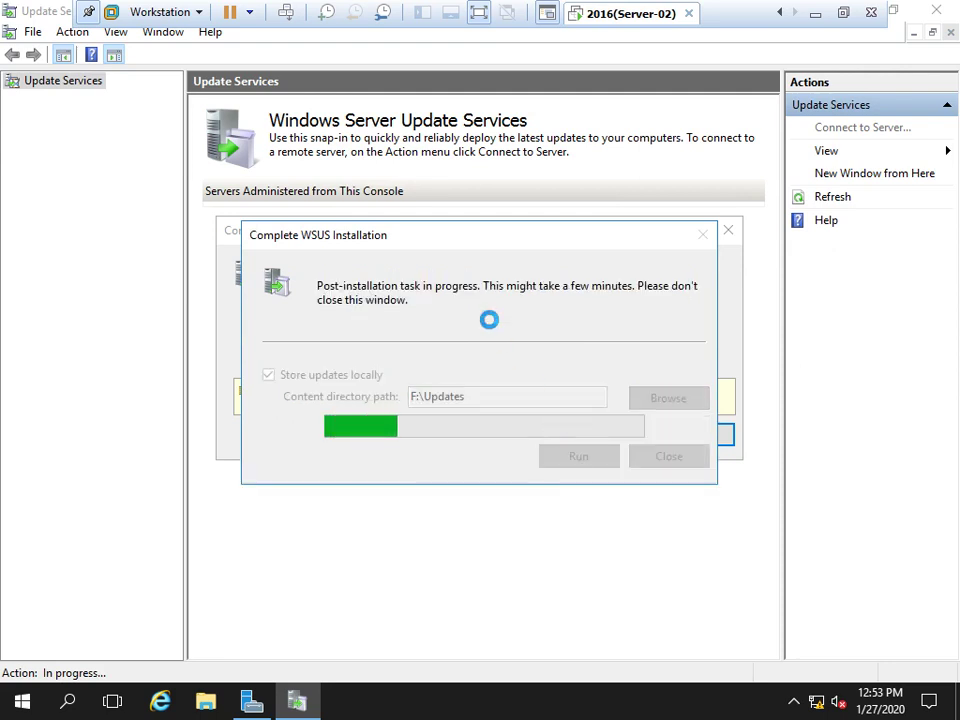
- Wait for the post-install task, checking Server Manager before returning to the Update Services console
drag(474, 248, 496, 270)
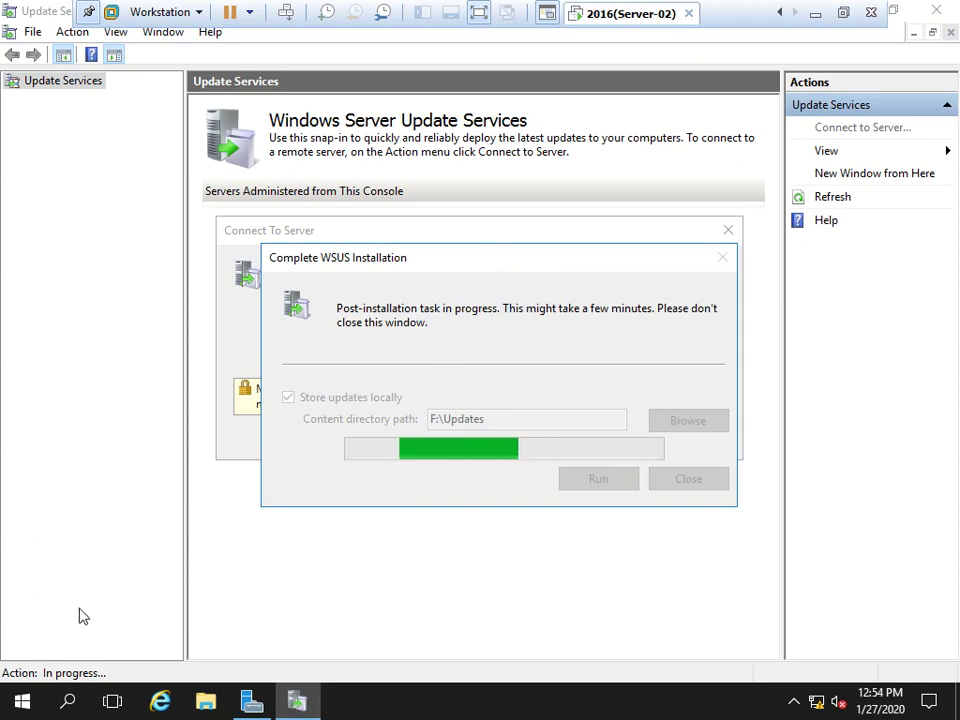
click(253, 700)
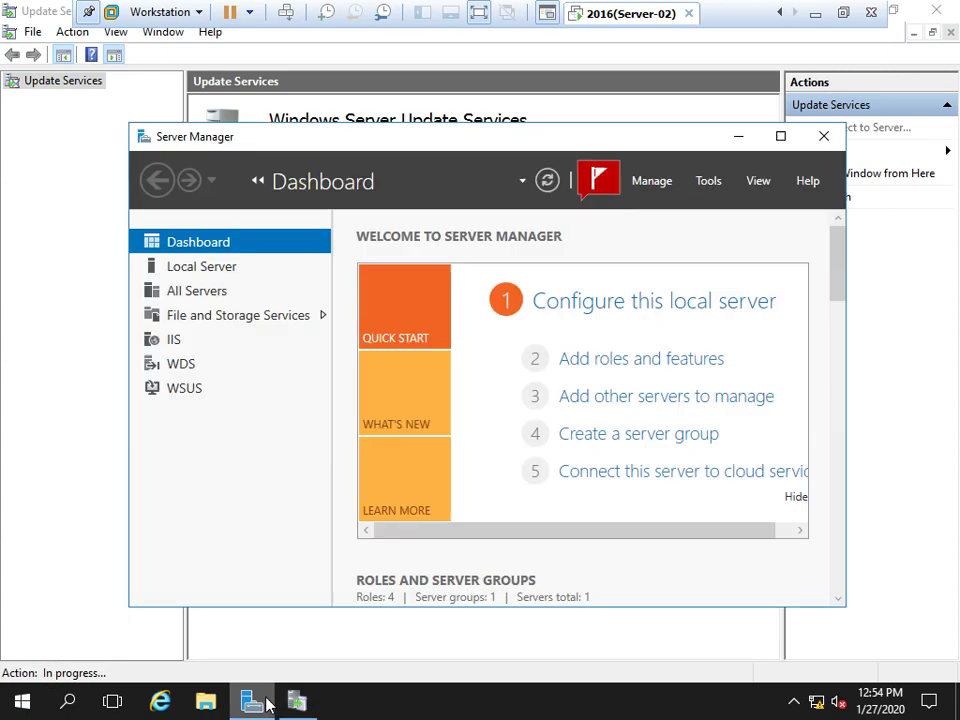
click(776, 140)
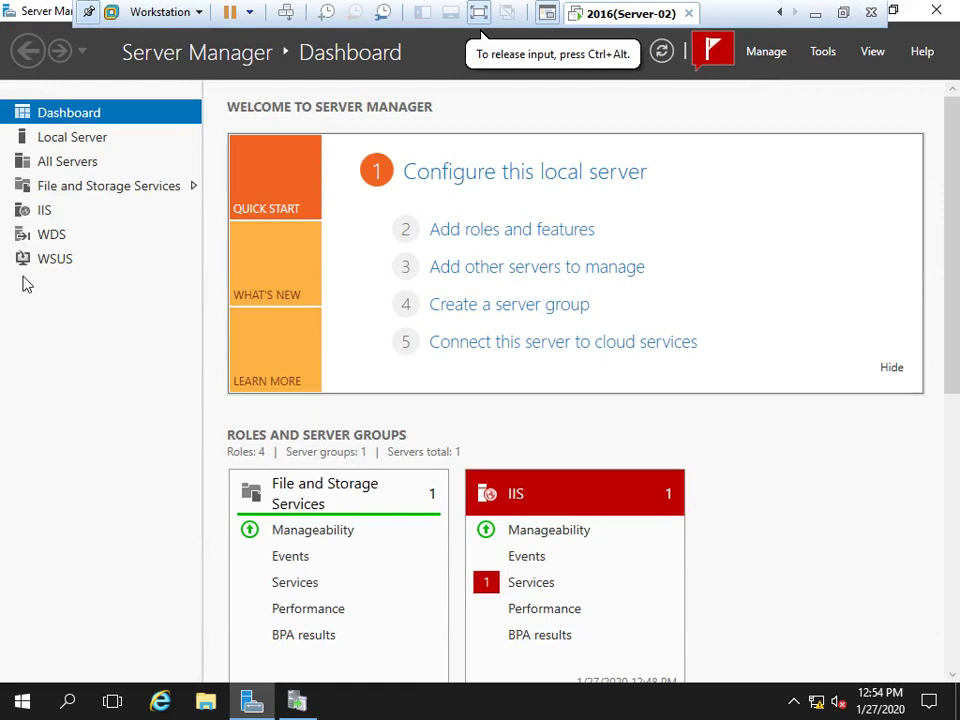
click(894, 12)
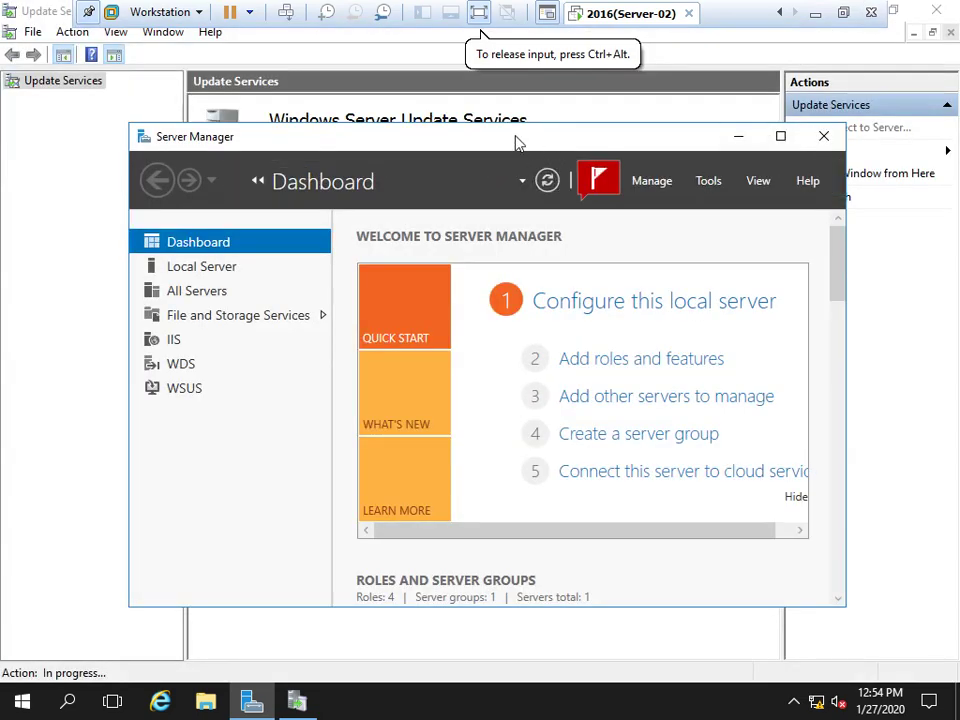
click(322, 62)
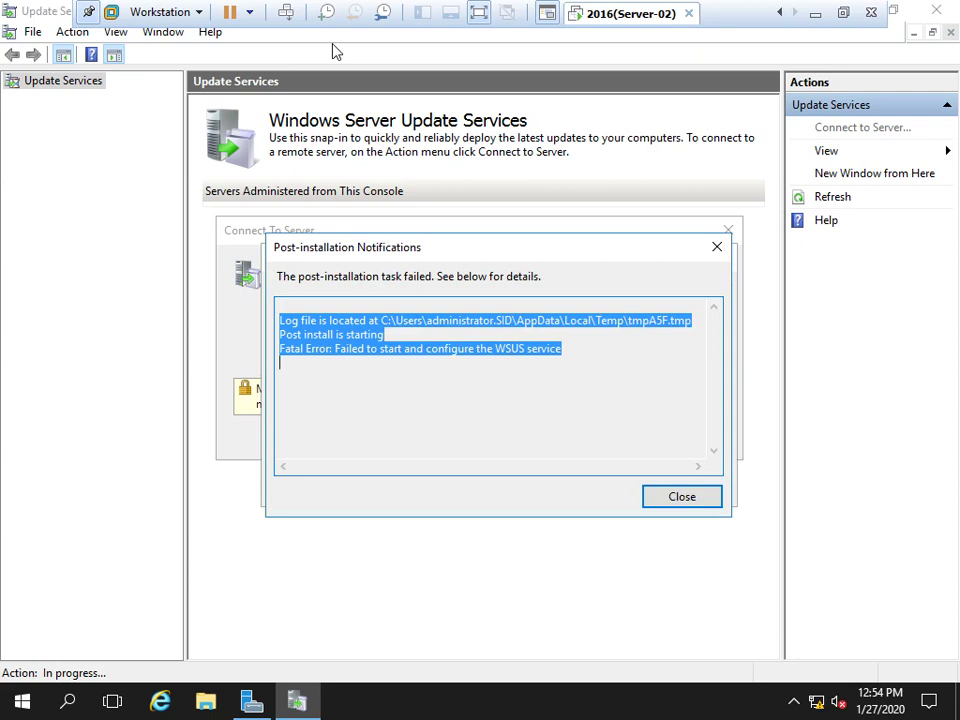
- Dismiss the failure details and cannot-connect error, keeping port 8530 selected
click(717, 247)
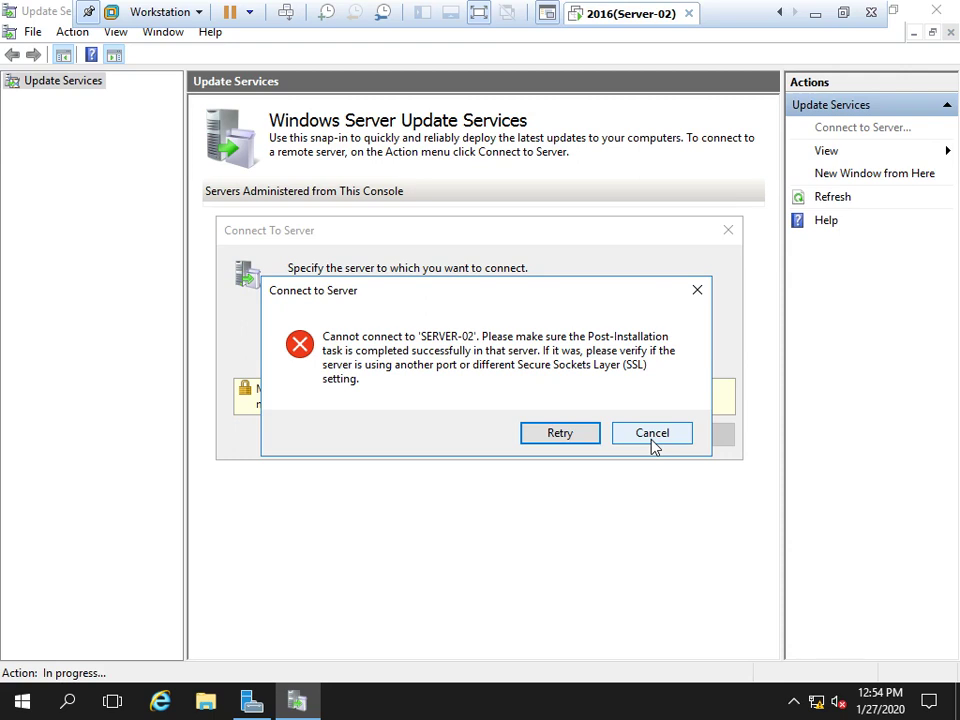
click(652, 440)
double_click(447, 341)
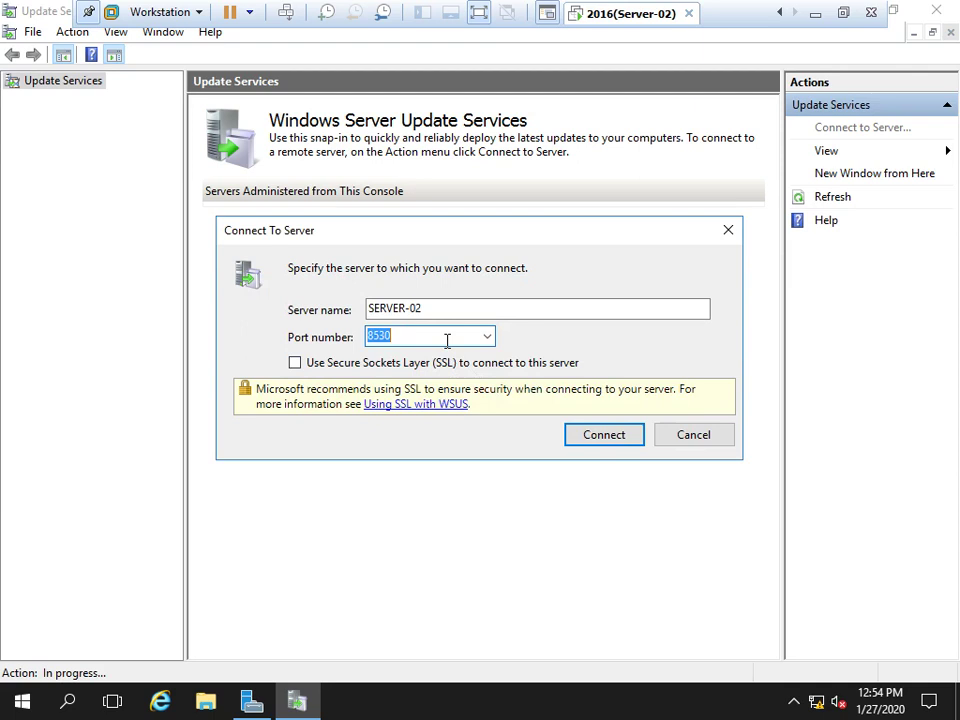
click(487, 337)
click(487, 337)
- Close the failed WSUS console and relaunch Windows Server Update Services from Server Manager Tools
click(700, 440)
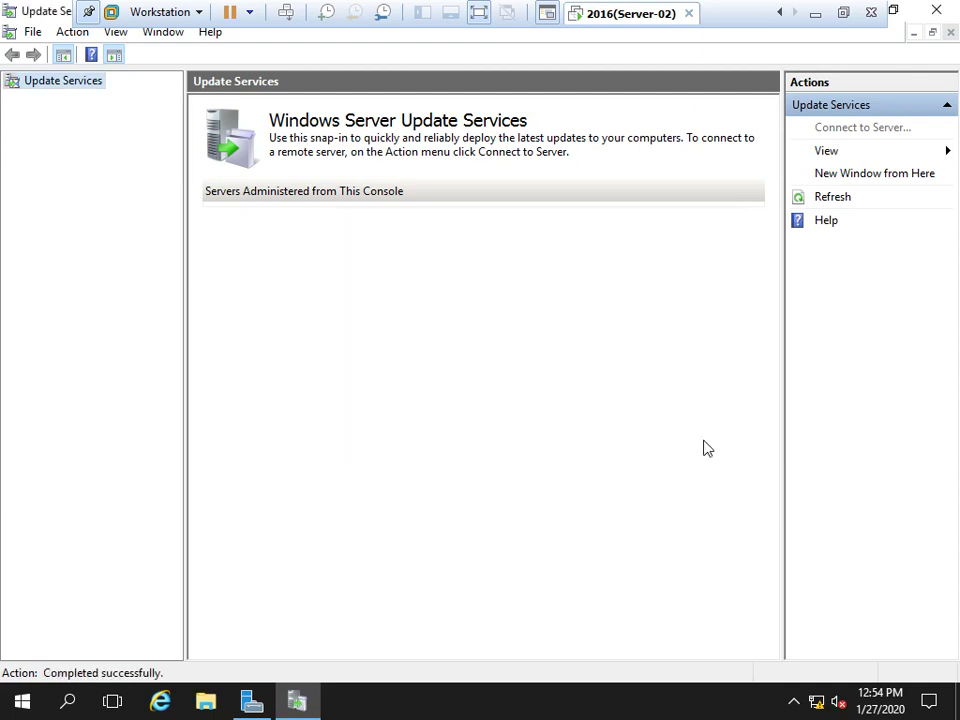
click(937, 11)
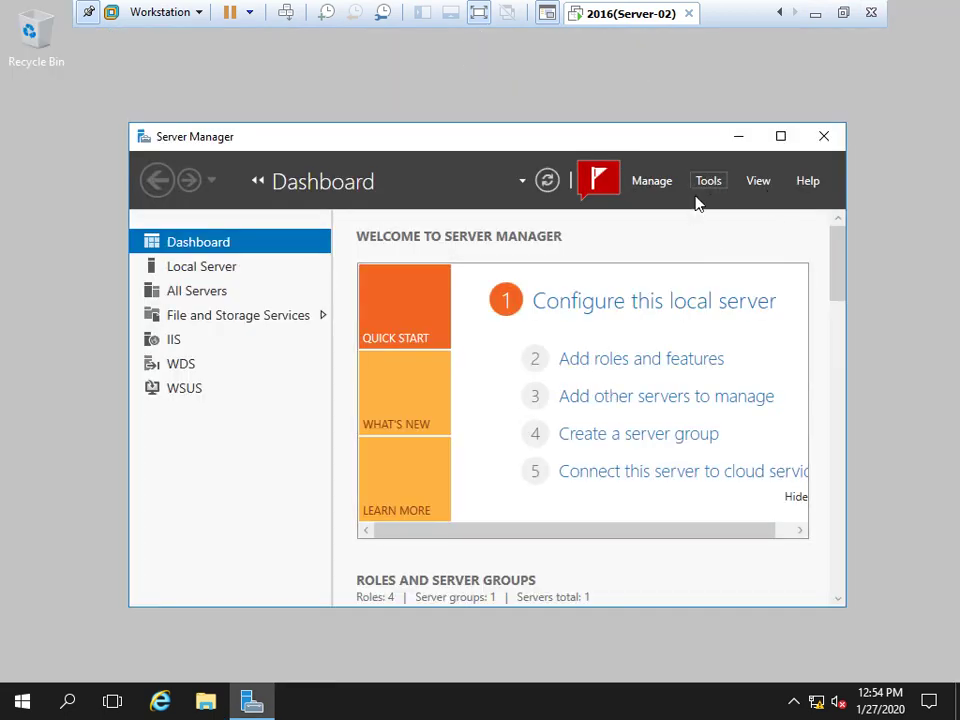
click(708, 180)
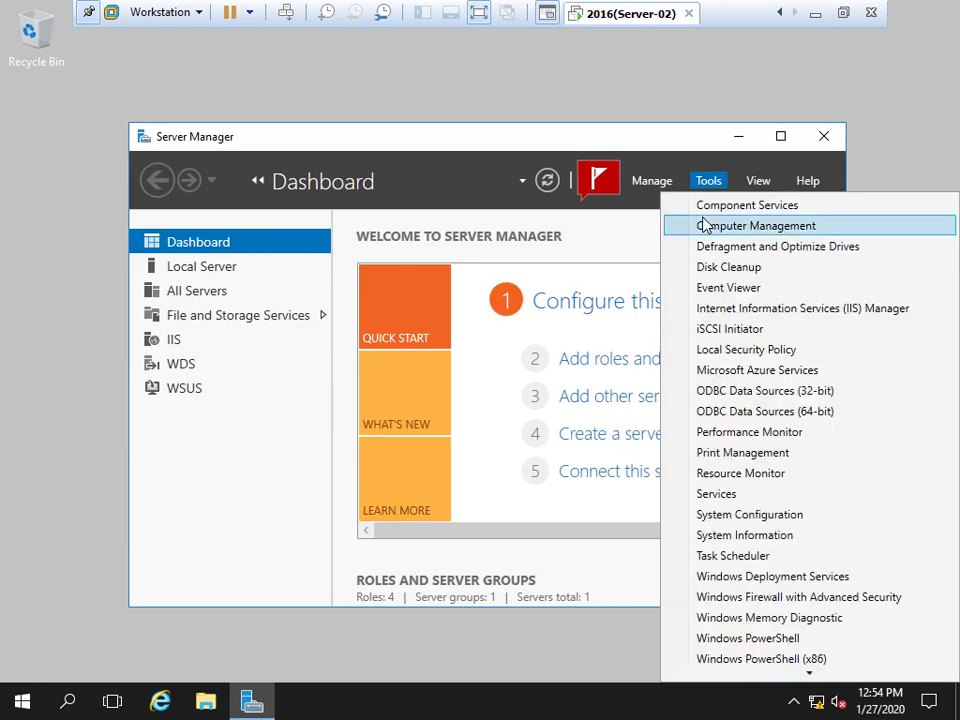
scroll(750, 490, down, 2)
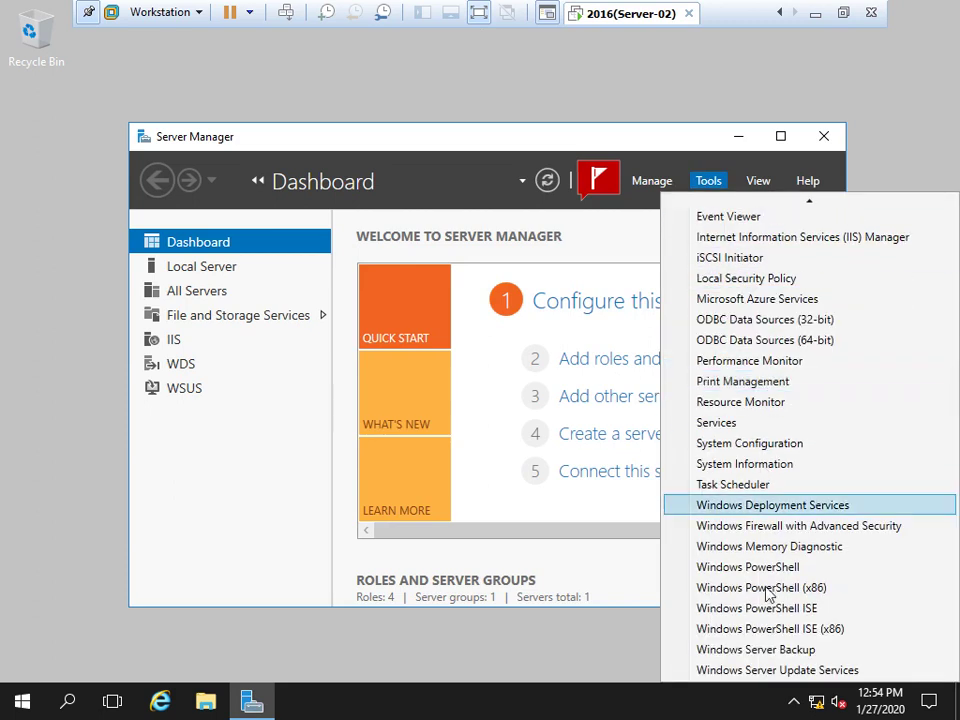
click(778, 670)
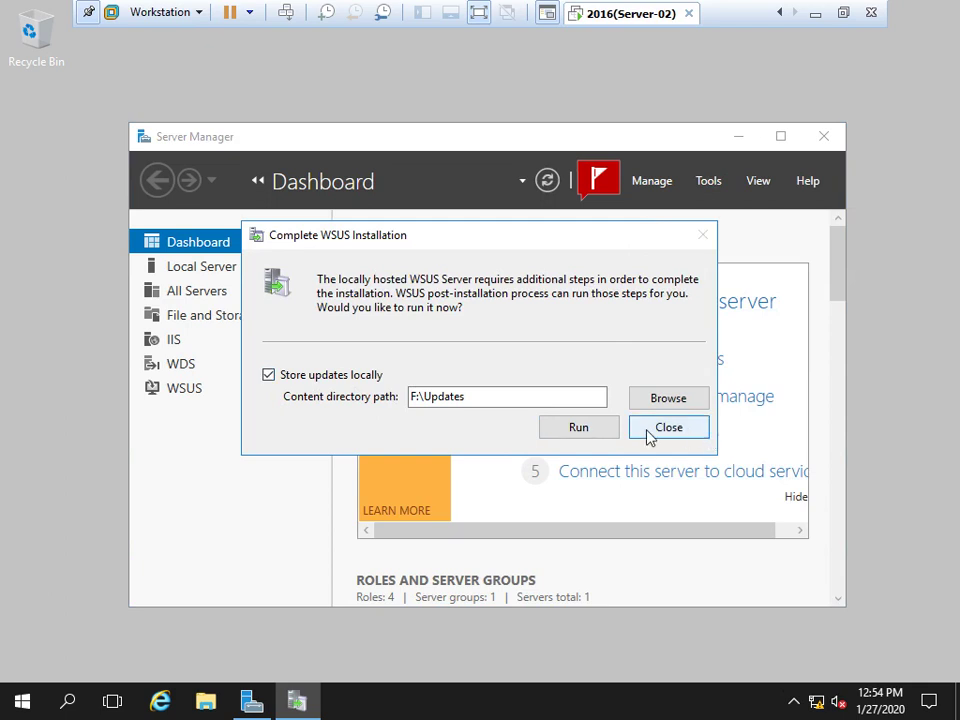
- Skip the post-installation prompt, refresh the Update Services node, then close the console
click(649, 432)
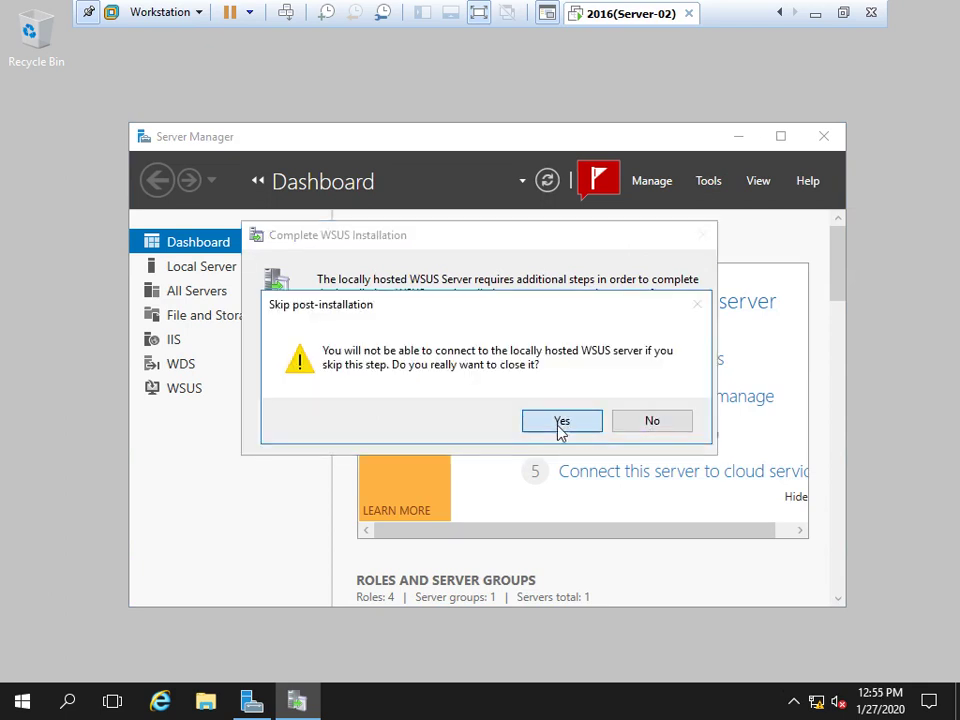
click(562, 428)
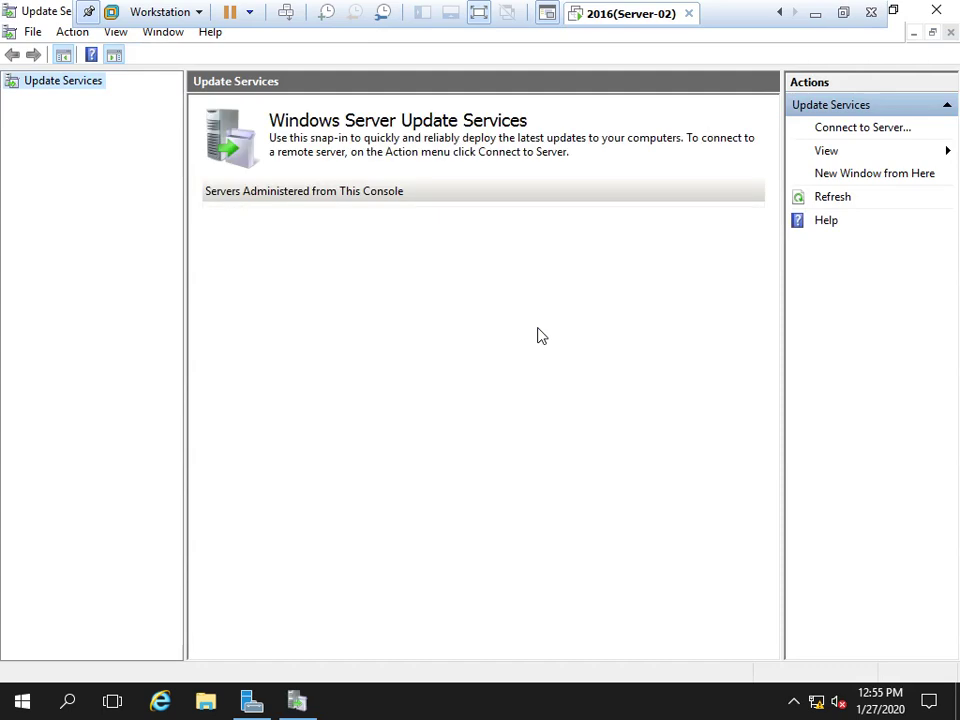
right_click(67, 82)
click(114, 165)
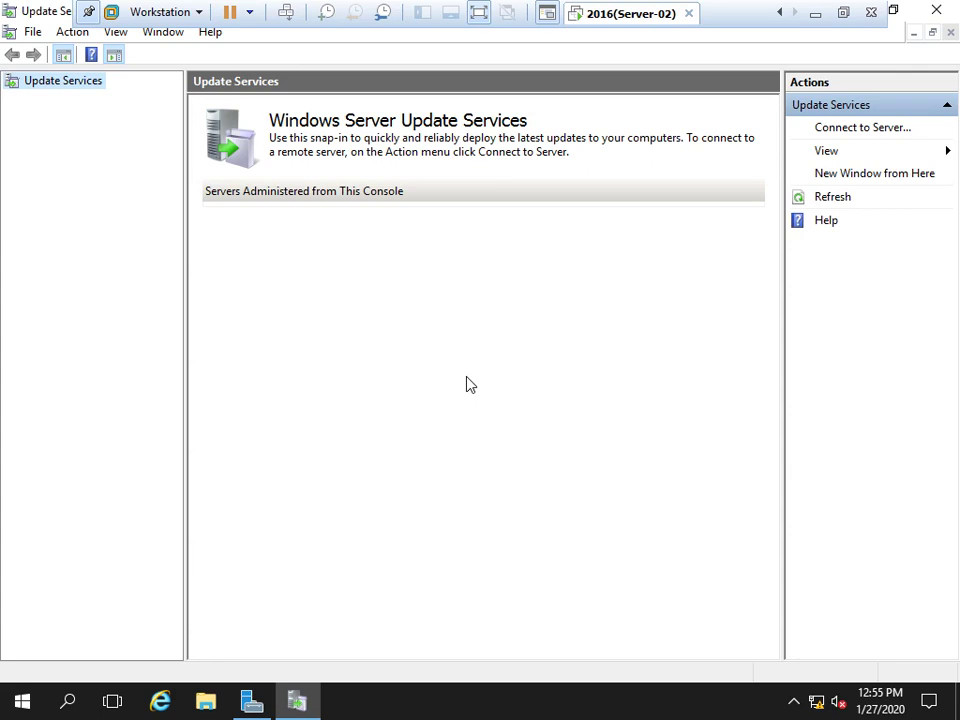
click(950, 11)
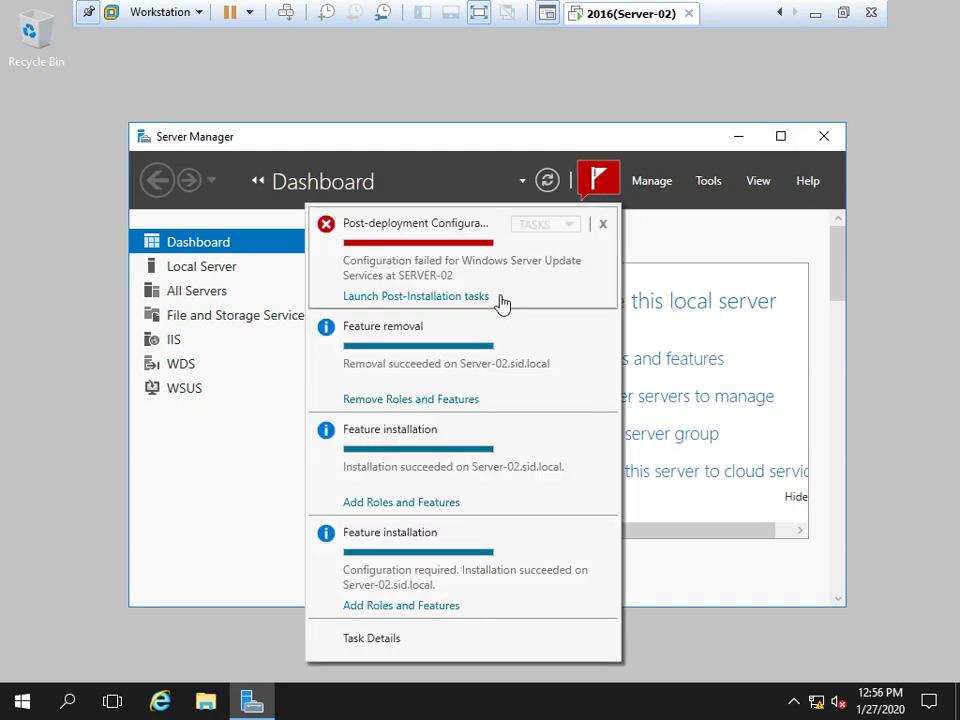
- Dismiss the notifications list and maximize the Server Manager Dashboard
click(445, 298)
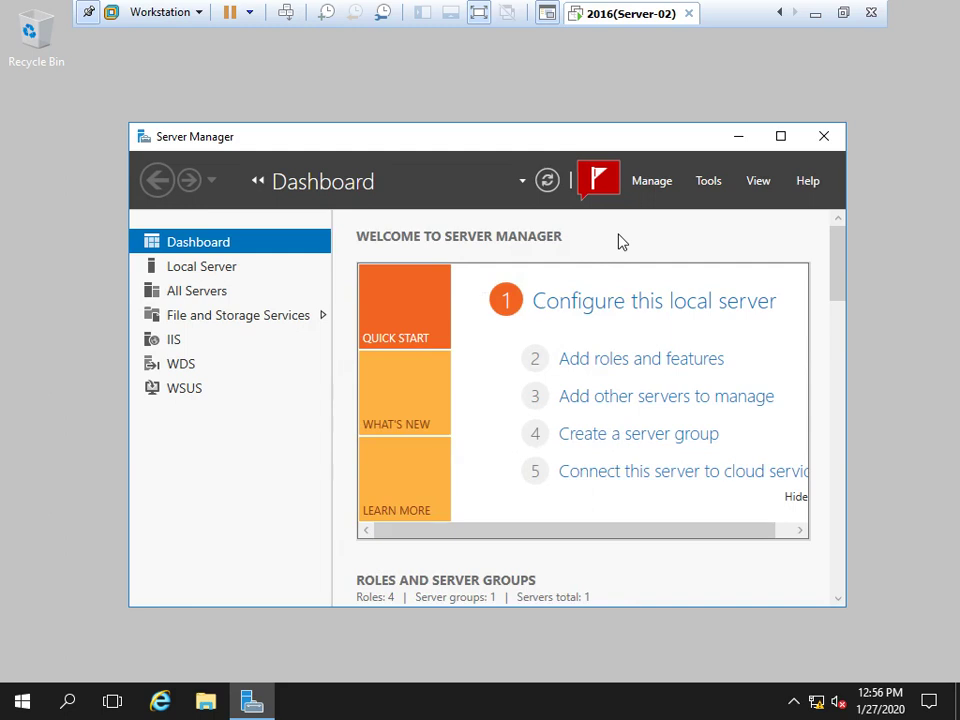
click(781, 136)
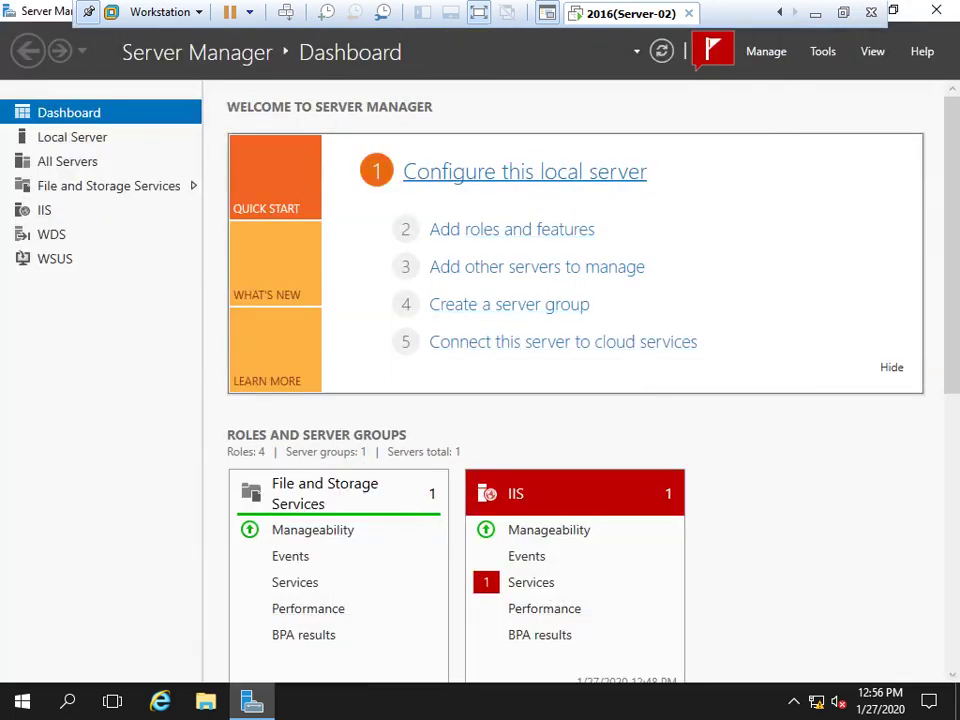
- Start the Remove Roles and Features wizard and advance to the server roles page
click(762, 58)
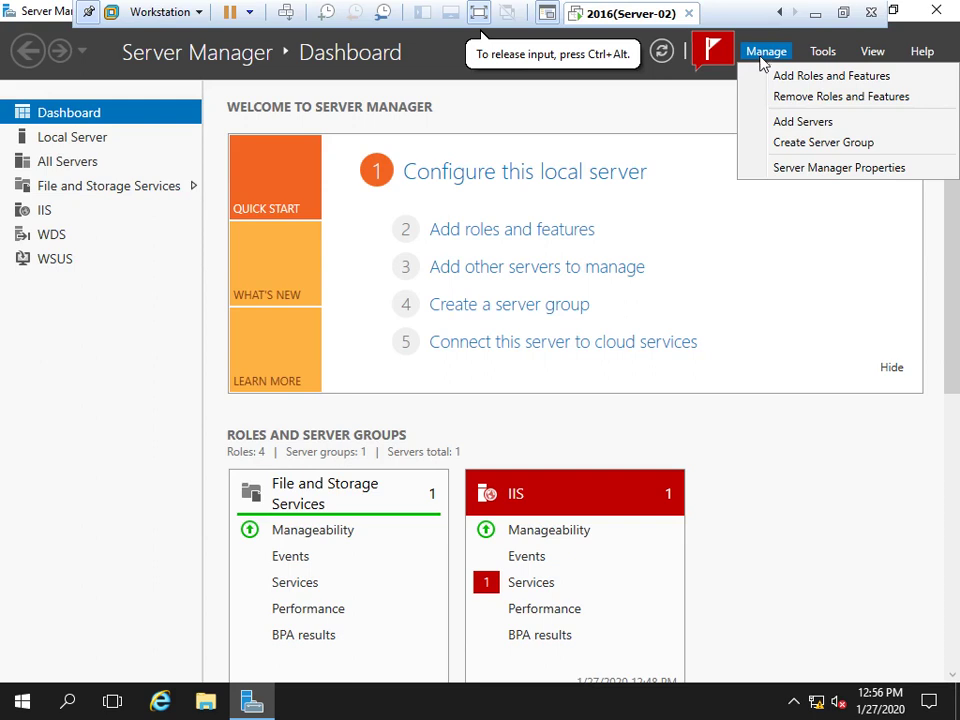
click(735, 182)
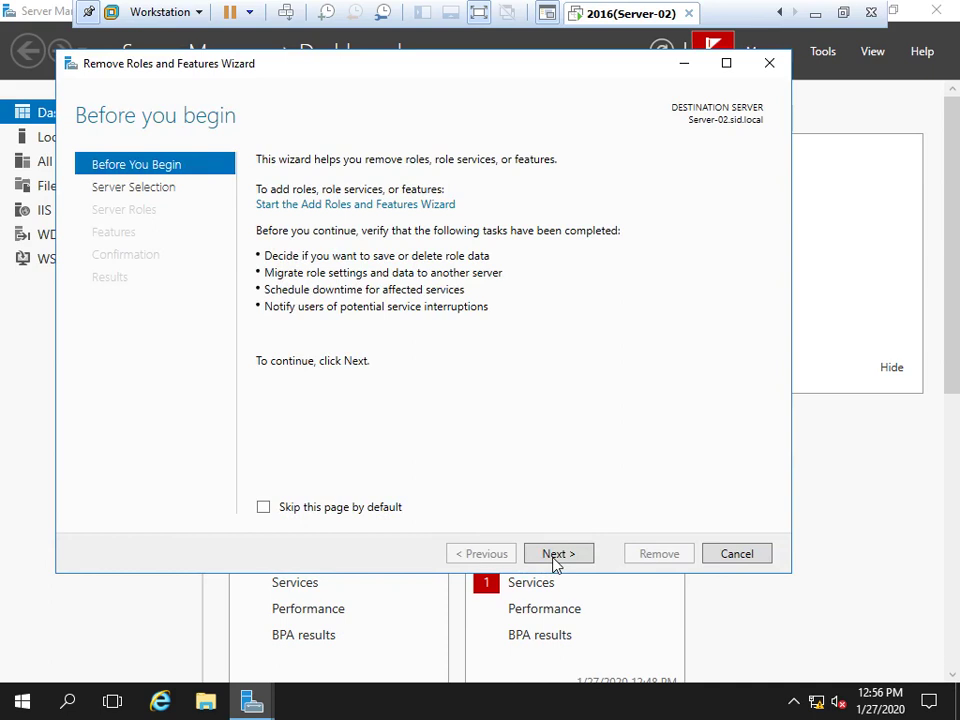
click(556, 556)
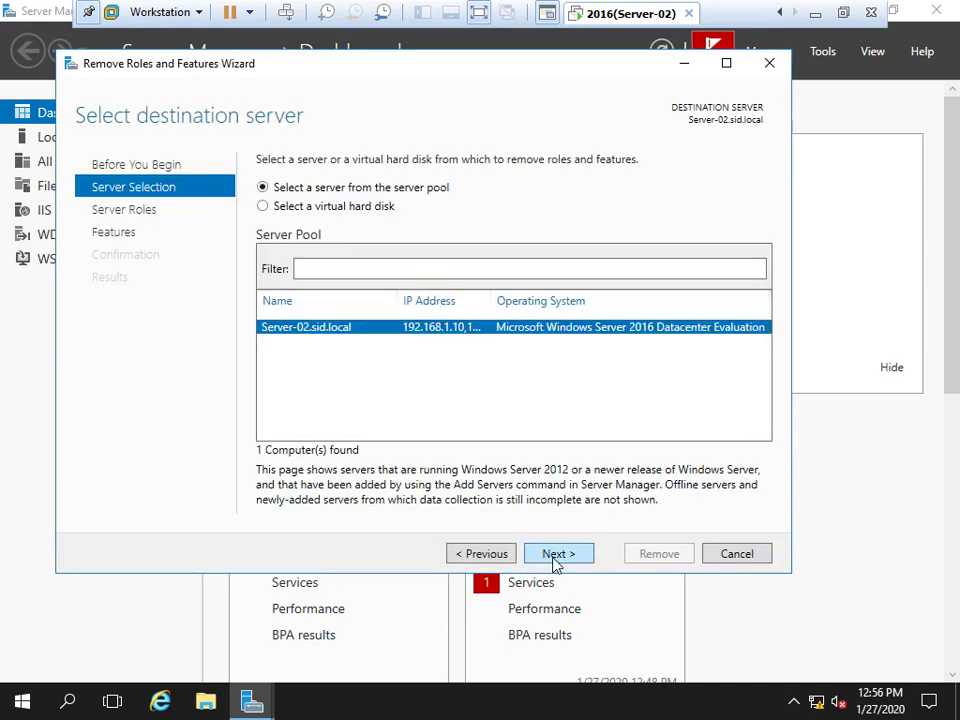
double_click(489, 302)
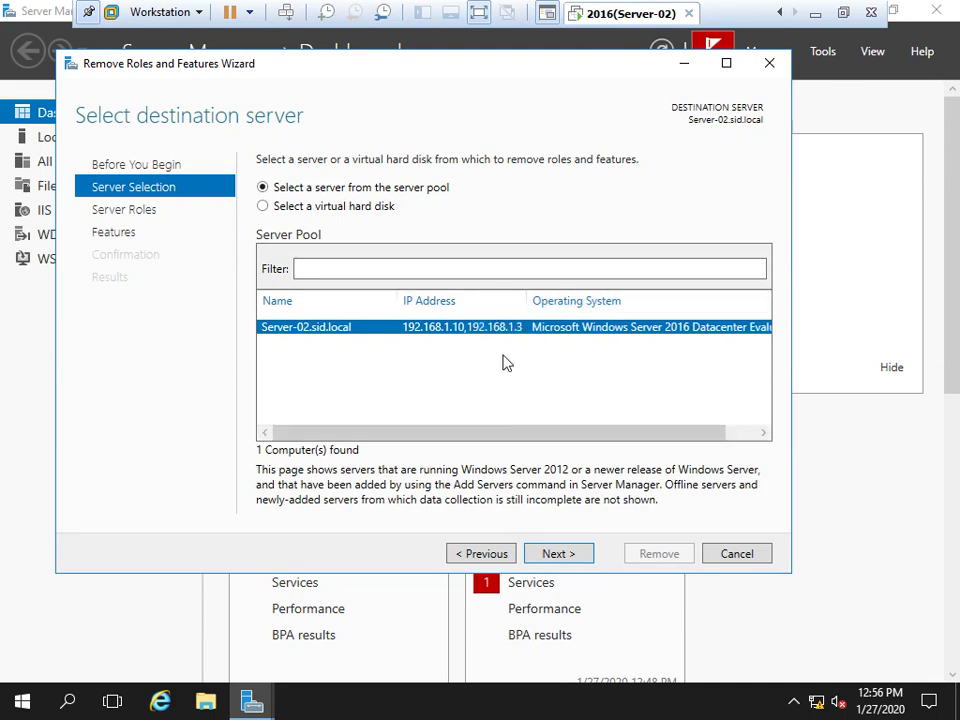
click(556, 555)
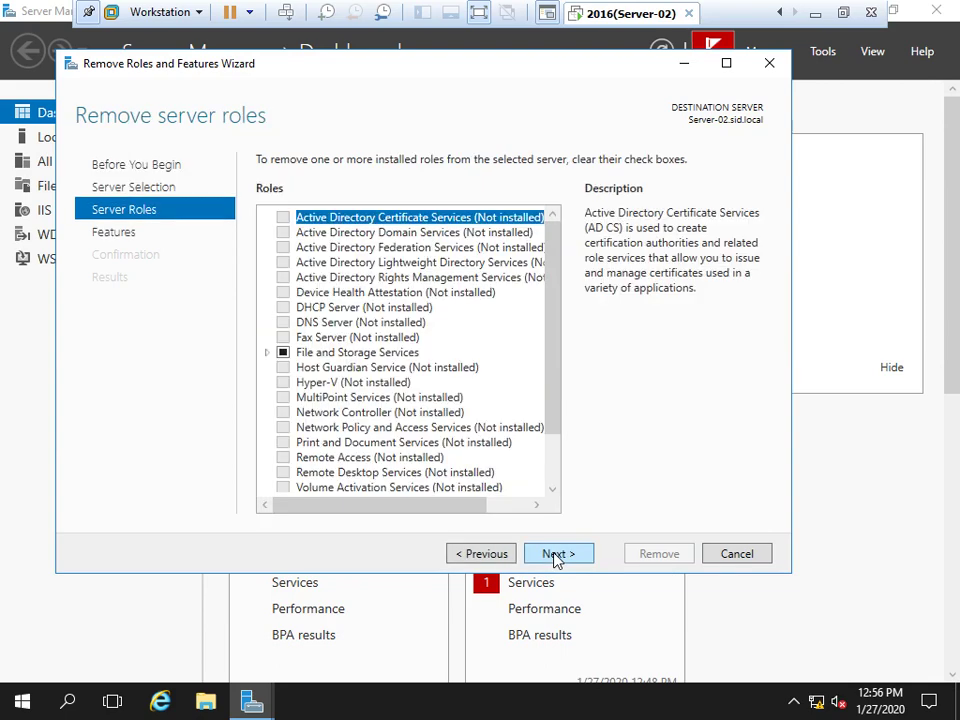
- Uncheck Windows Server Update Services with its tools, allow automatic restart, and start removal
scroll(558, 470, down, 2)
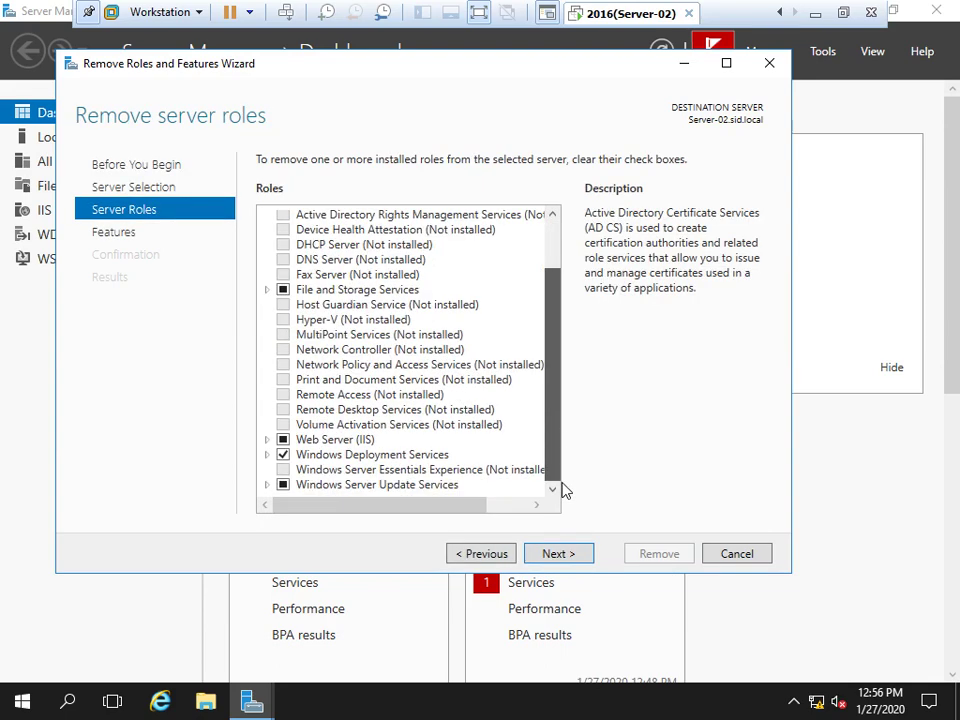
click(283, 484)
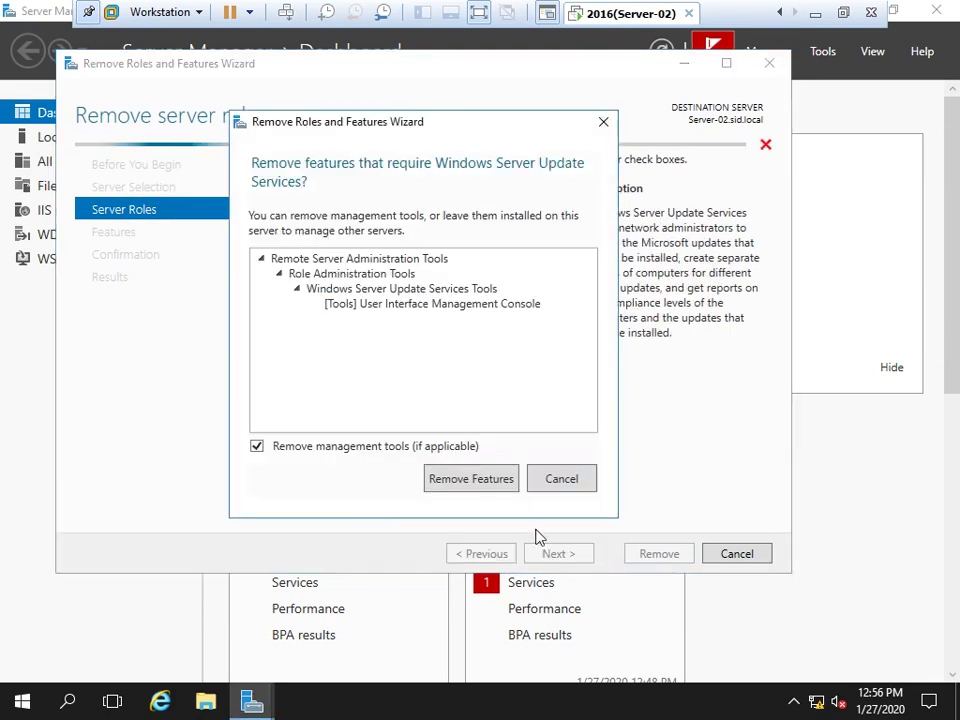
click(515, 487)
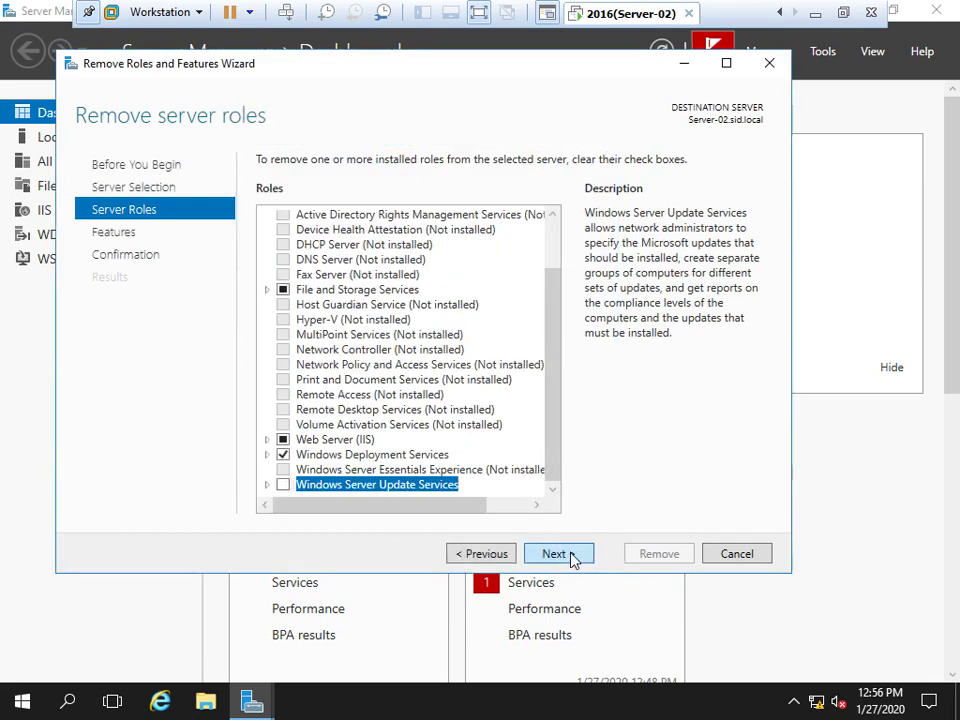
click(573, 558)
click(573, 558)
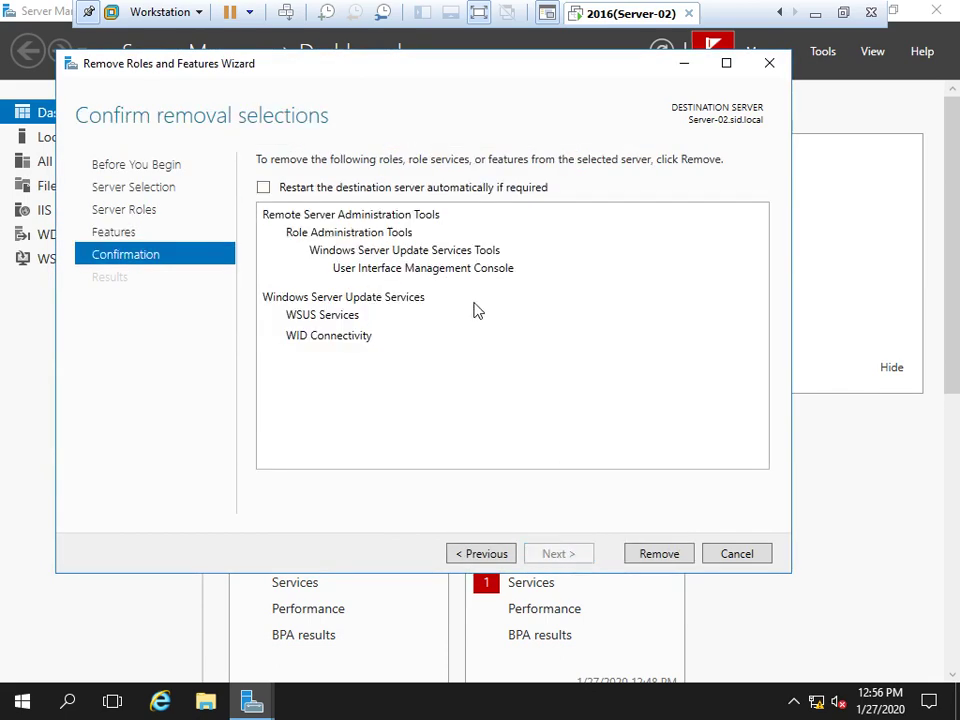
click(422, 189)
click(543, 418)
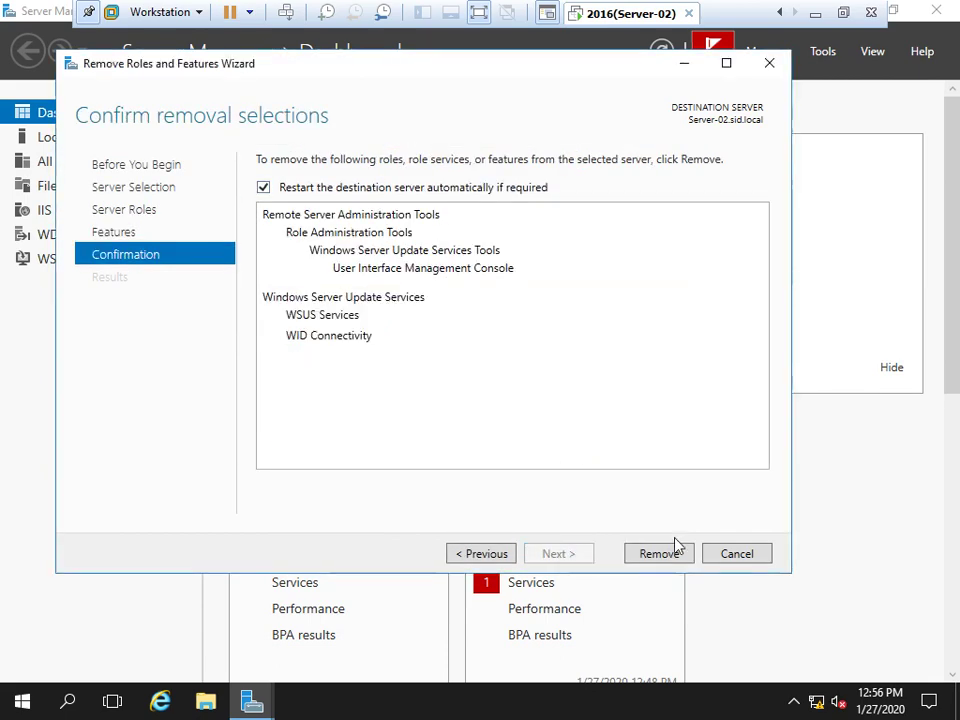
click(650, 554)
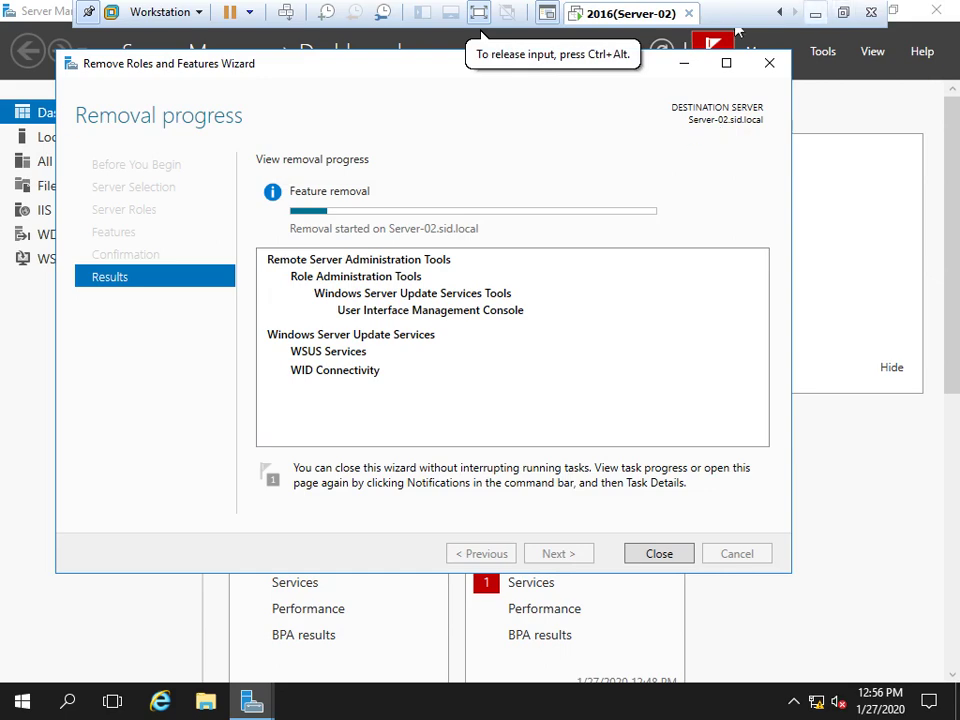
key(ctrl+alt+Return)
key(ctrl+alt)
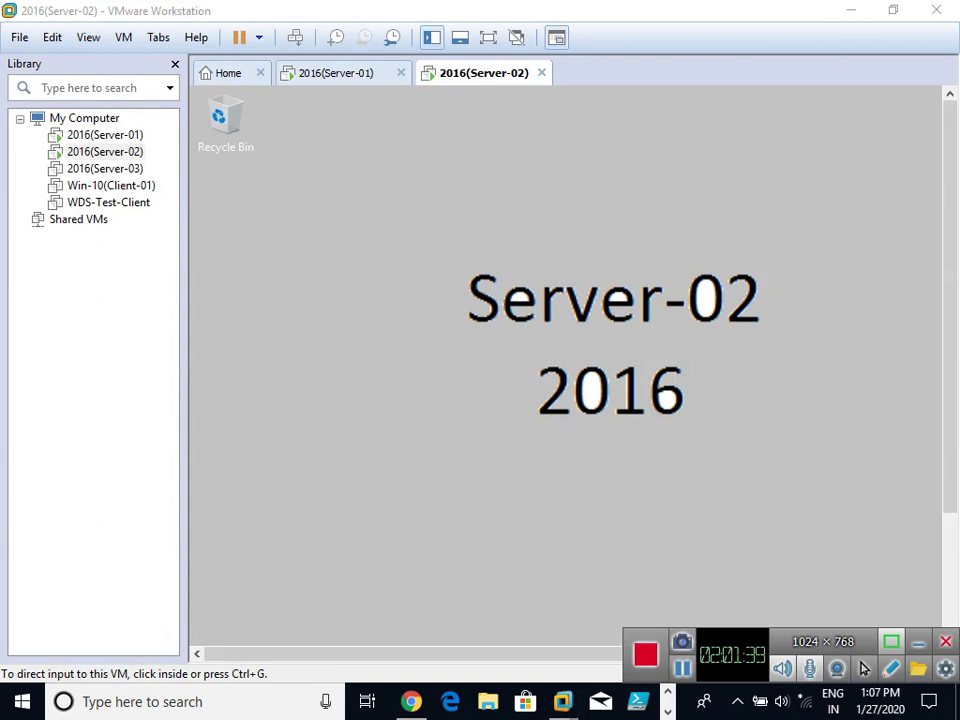
- Power off the Server-02 virtual machine and close its tab
right_click(474, 73)
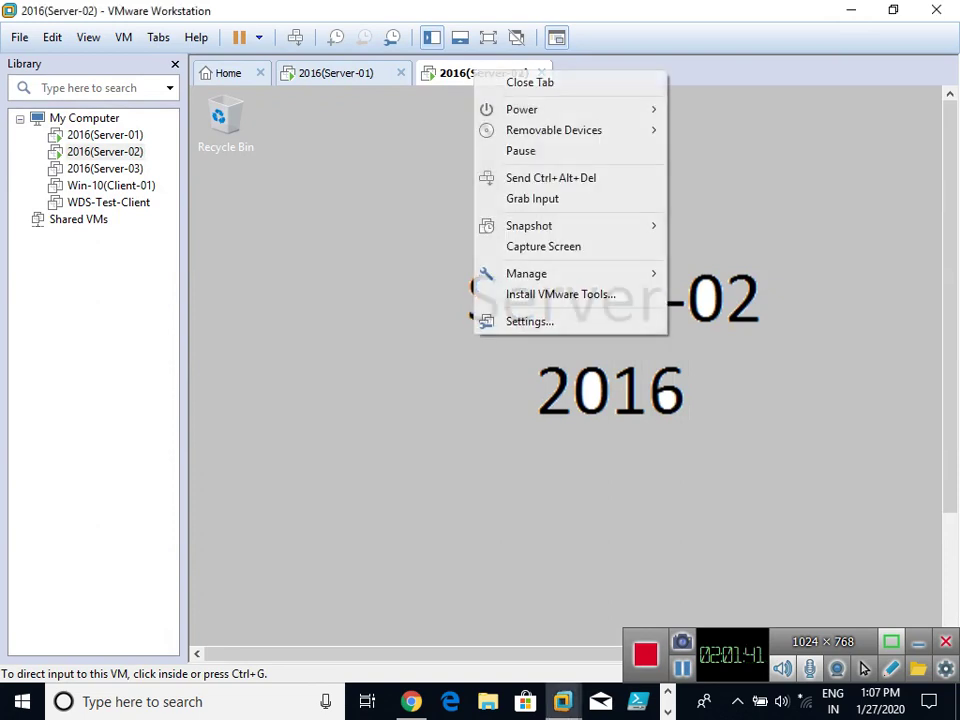
mouse_move(530, 109)
click(719, 219)
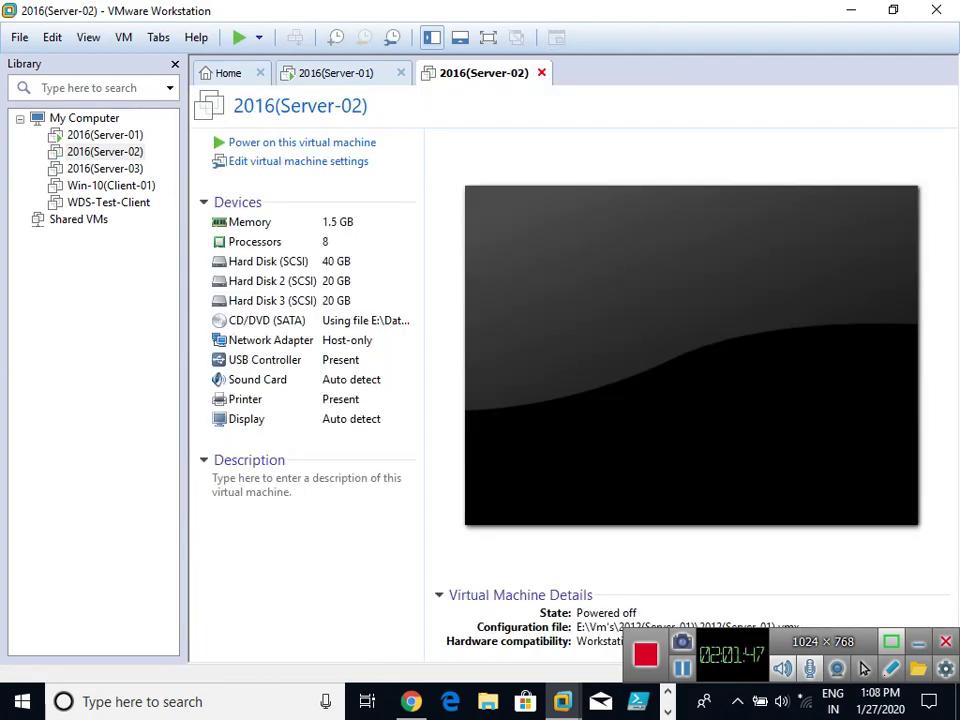
click(541, 72)
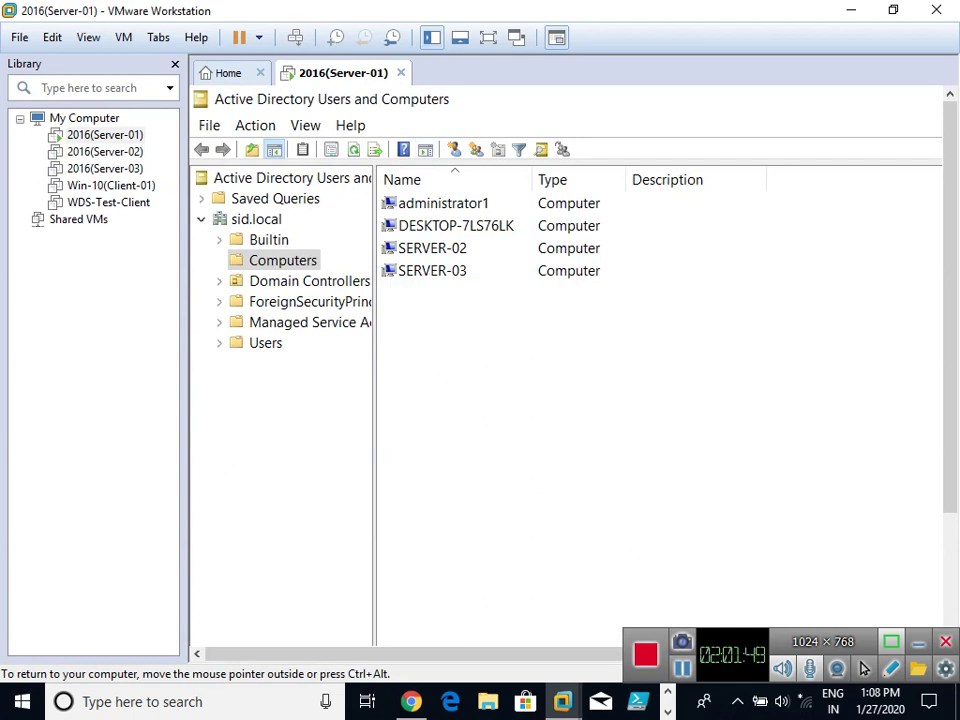
- Release input to the host computer and launch Paint from its Run prompt
key(ctrl+alt+Return)
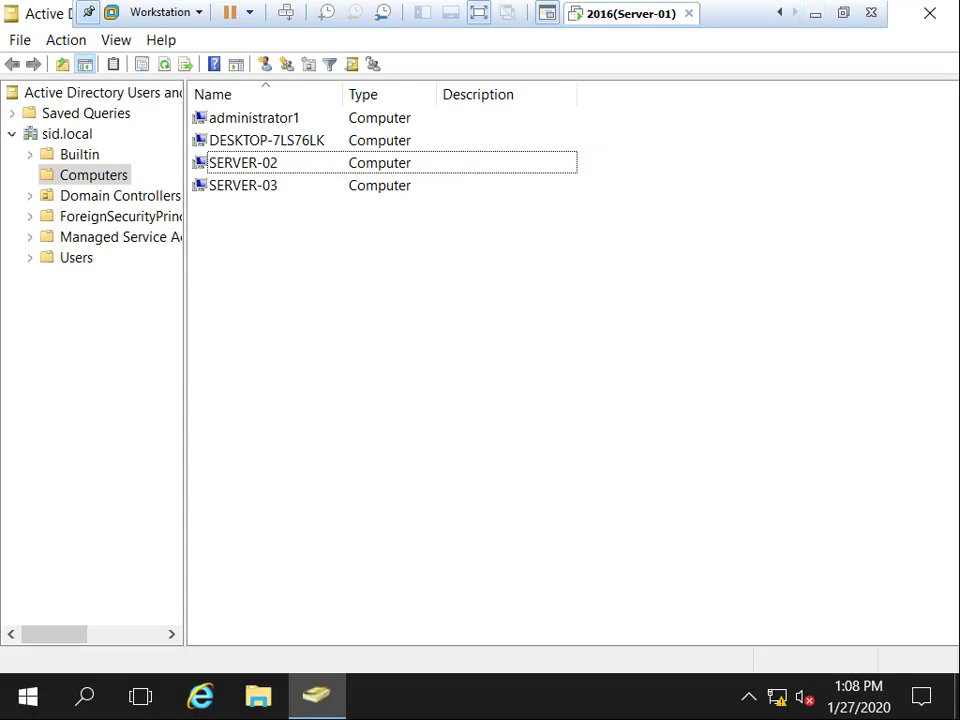
key(ctrl+alt+Return)
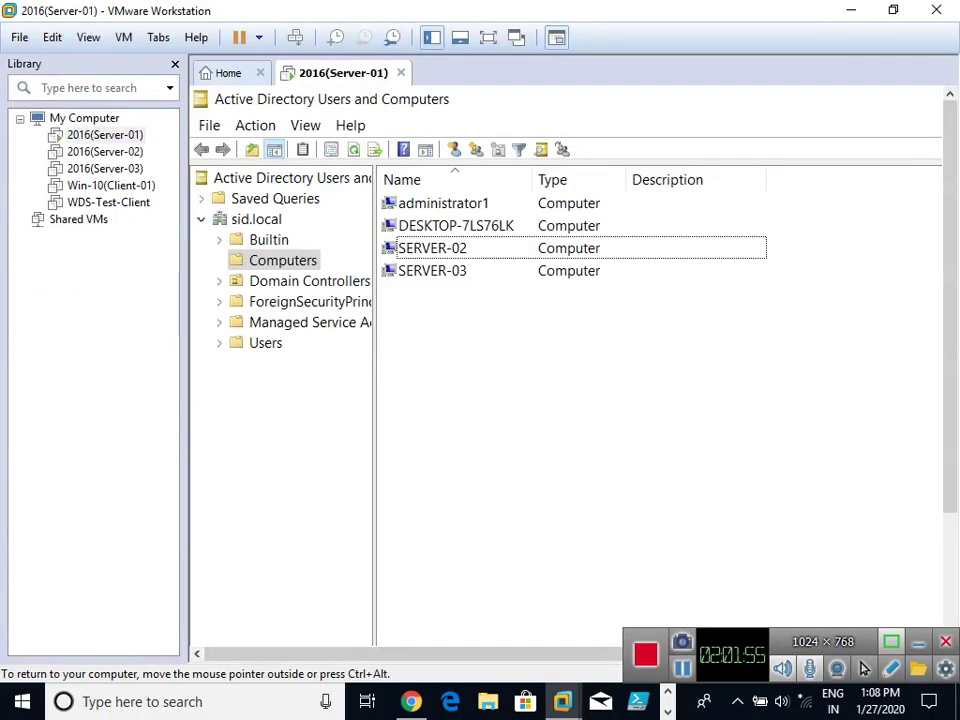
key(super+r)
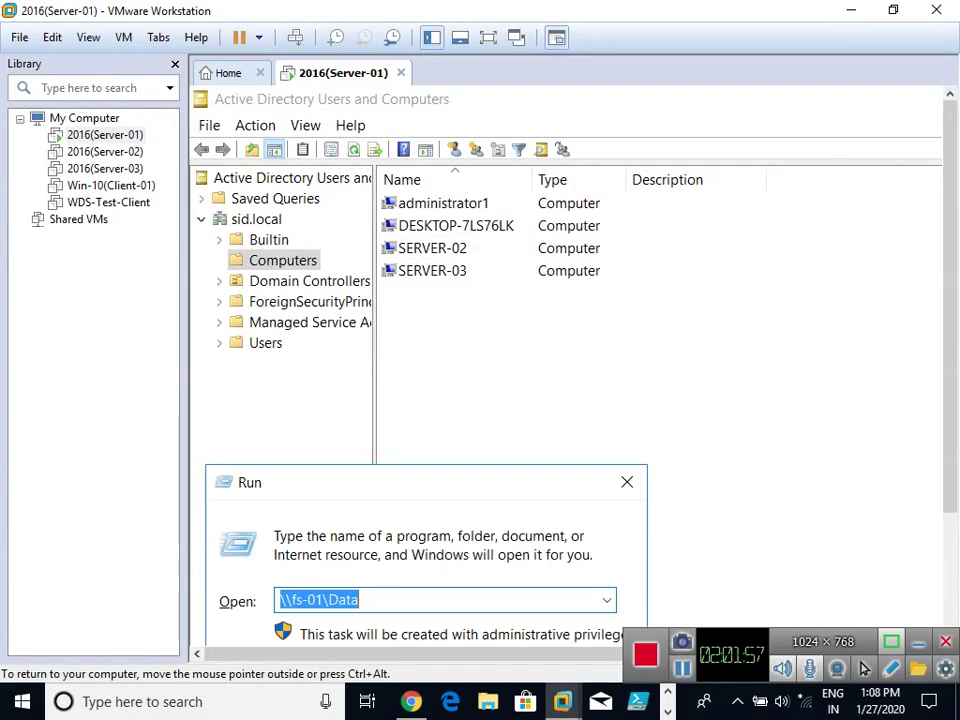
key(Escape)
key(ctrl+alt)
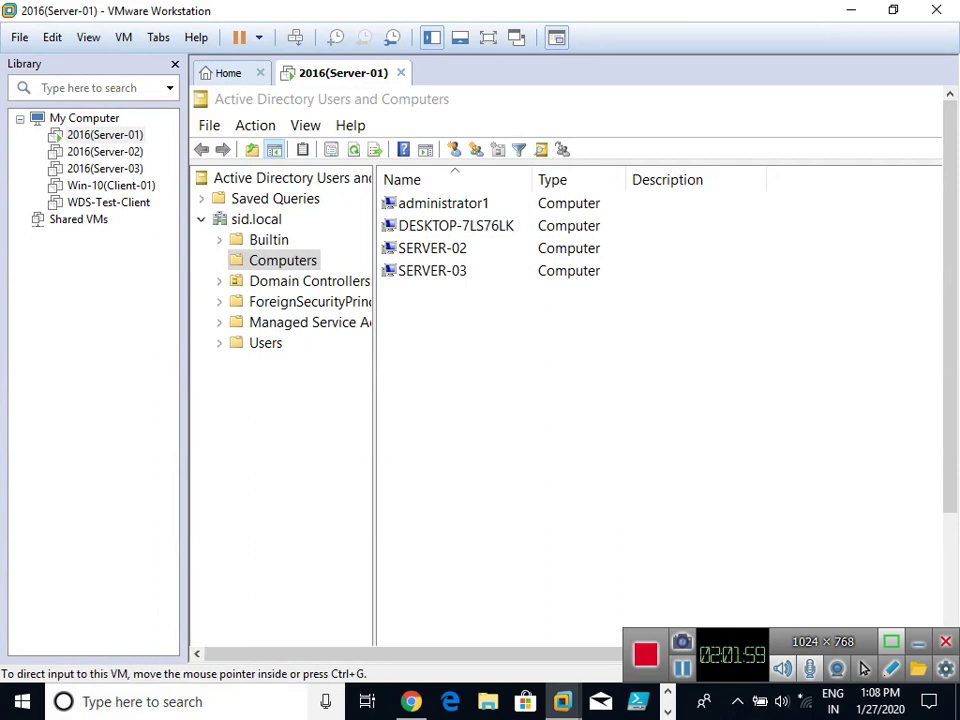
key(super+r)
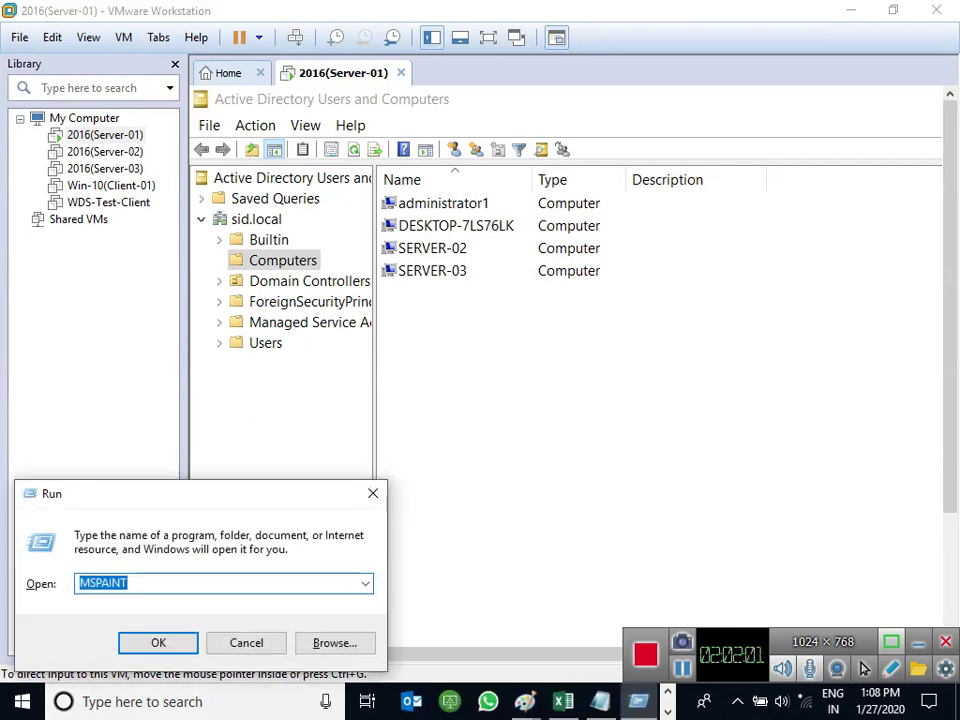
key(super)
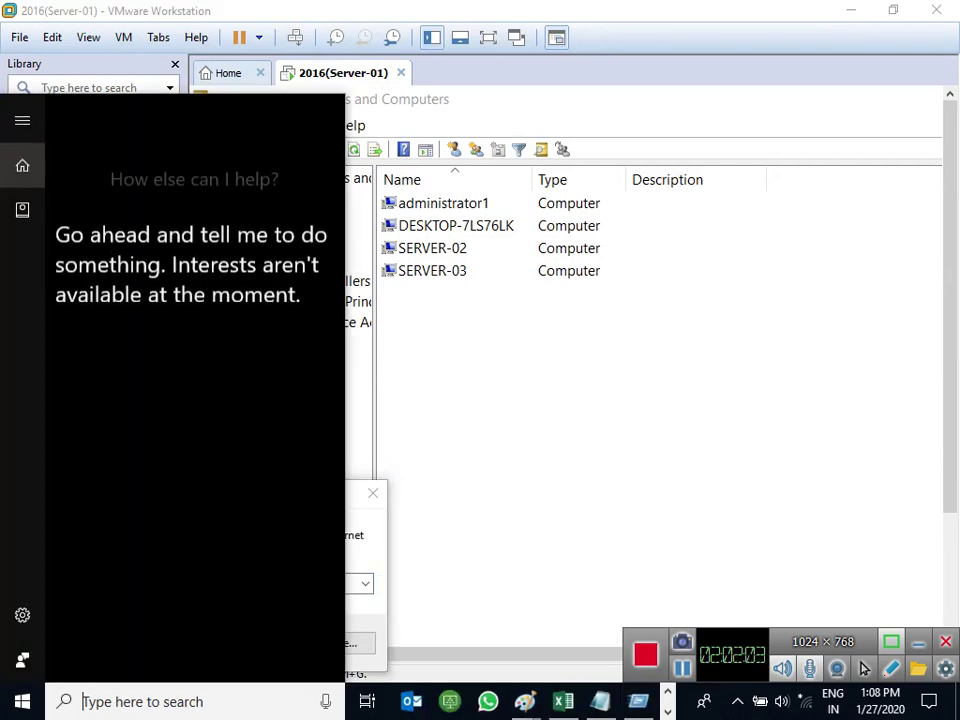
key(Escape)
key(Return)
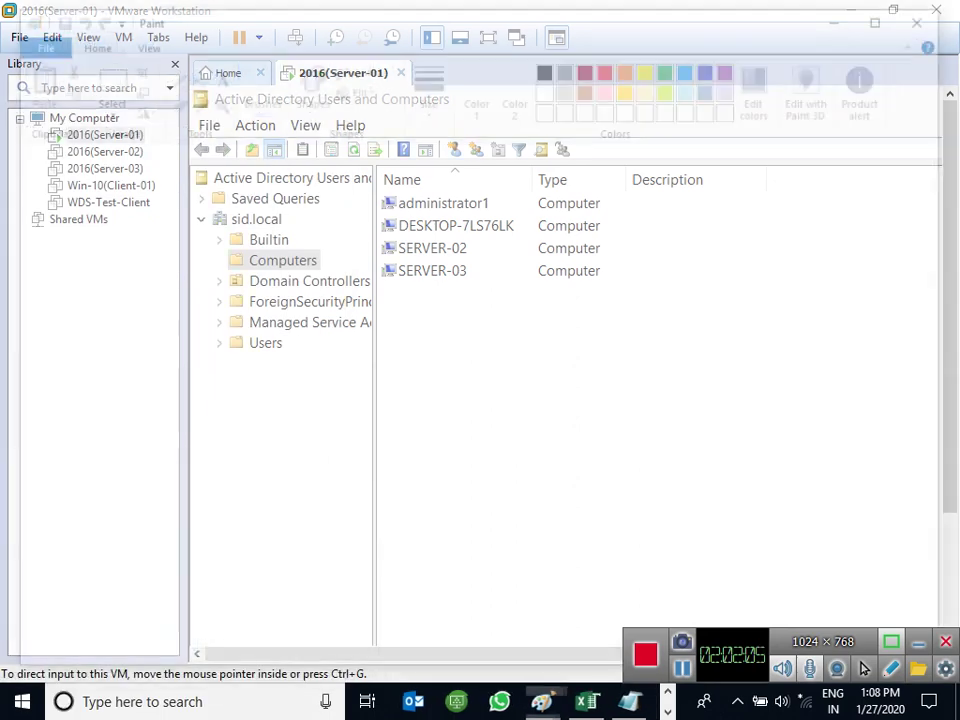
- Add a wide text box at the top-left and type the heading 'Monitoring of Server 2016:-'
click(215, 73)
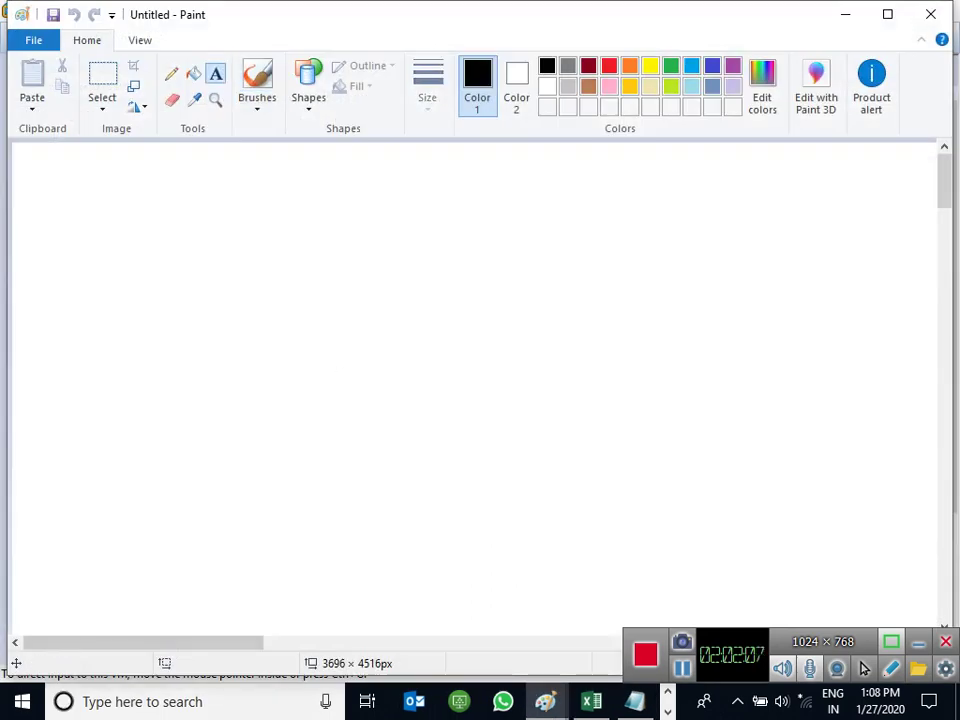
click(23, 157)
drag(381, 164, 904, 164)
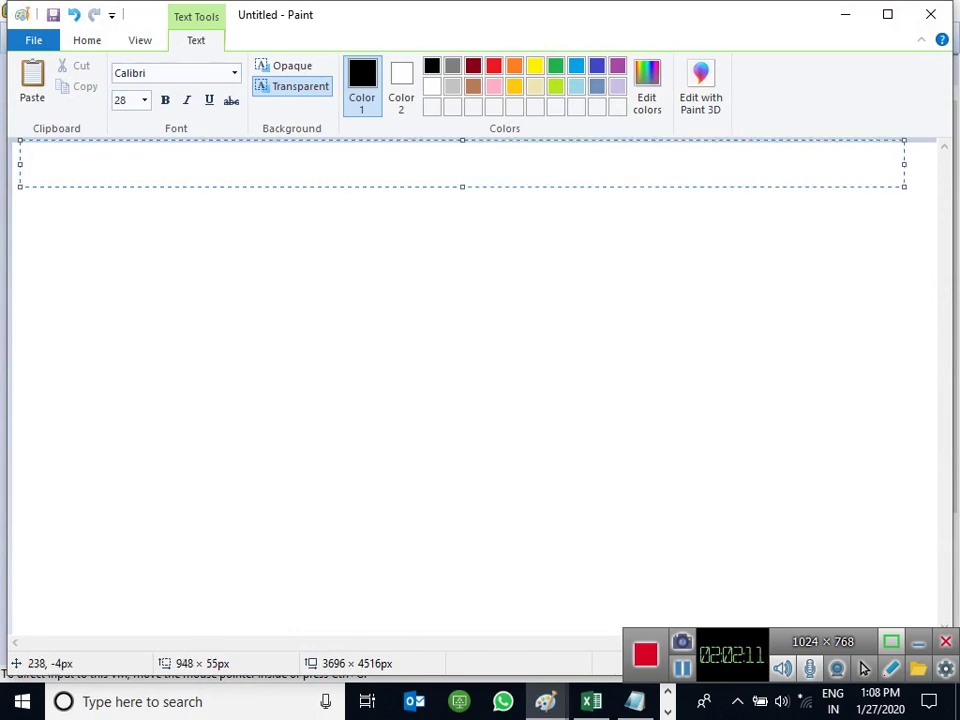
drag(234, 141, 232, 148)
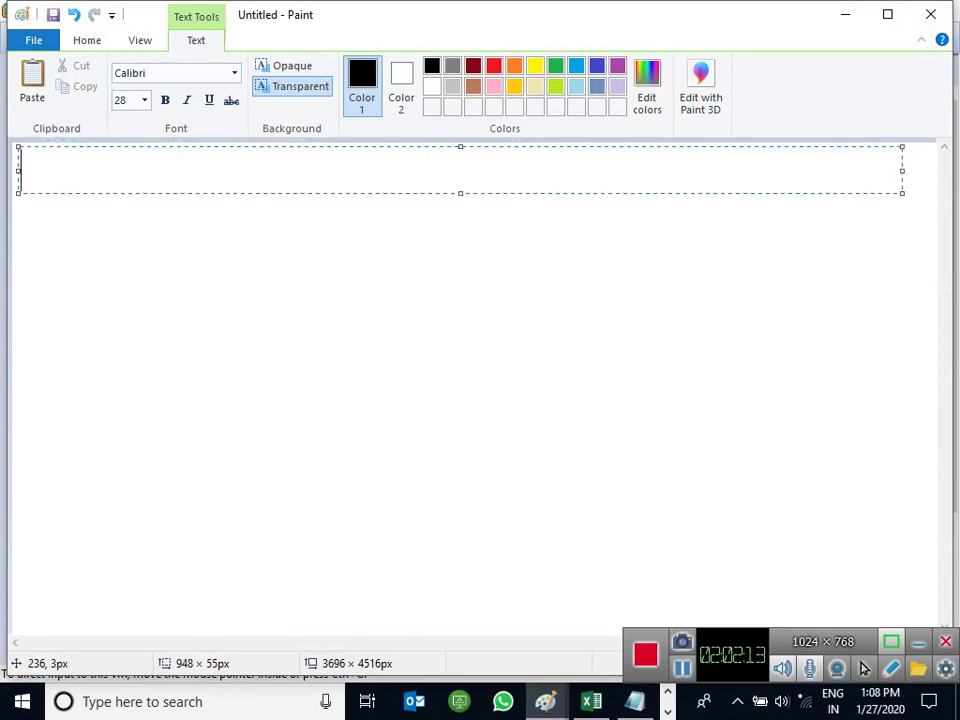
text(Monitoring )
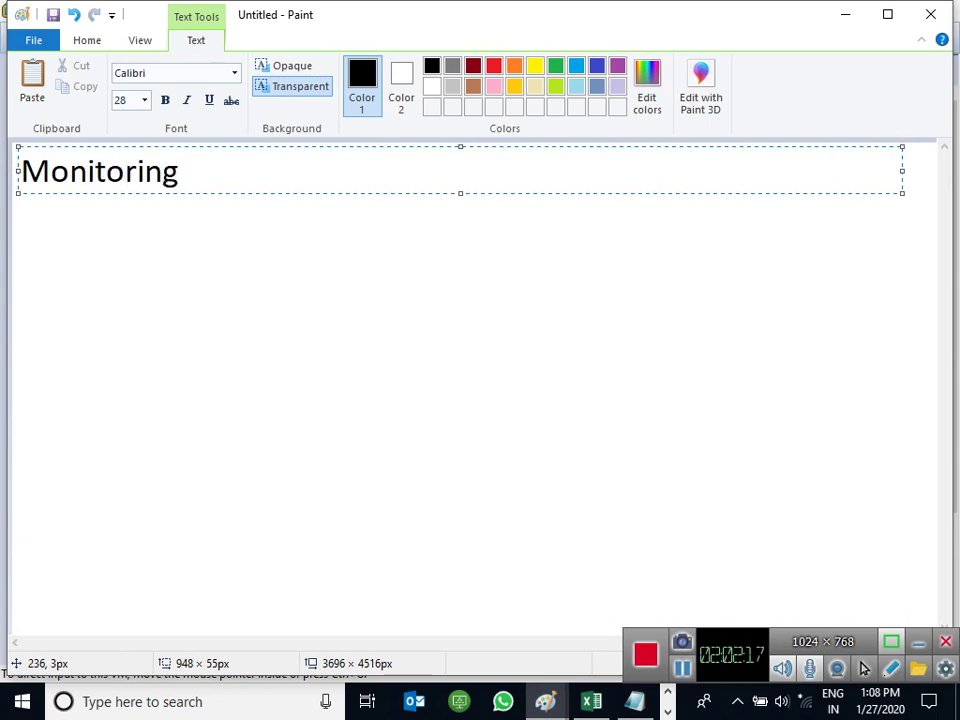
text(of Ser)
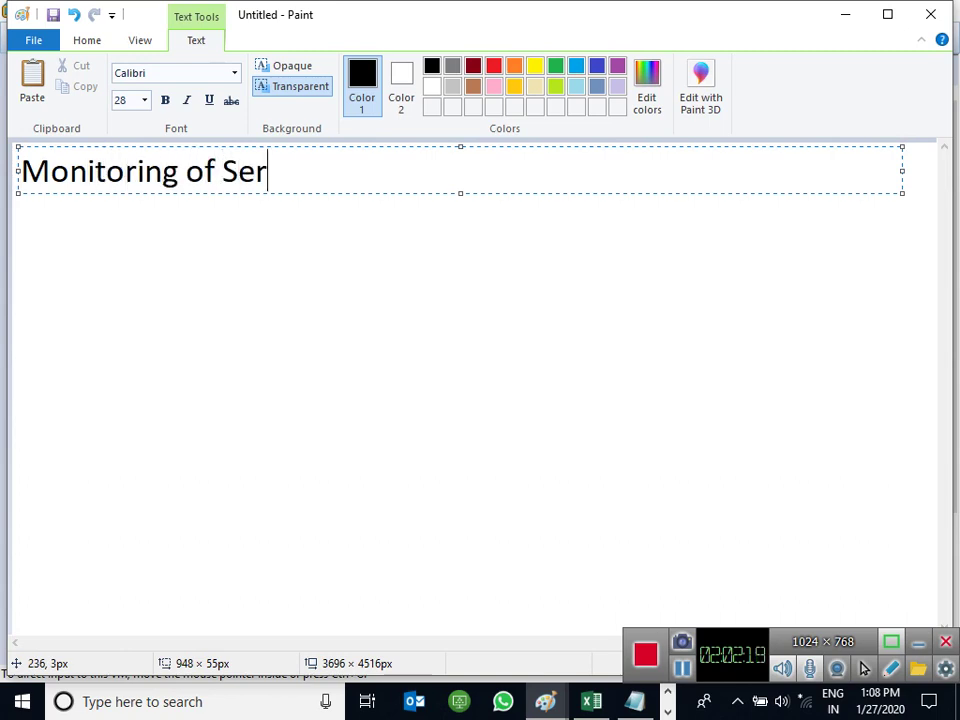
text(vyer)
key(BackSpace)
key(BackSpace)
key(BackSpace)
key(BackSpace)
key(BackSpace)
key(BackSpace)
text(rve)
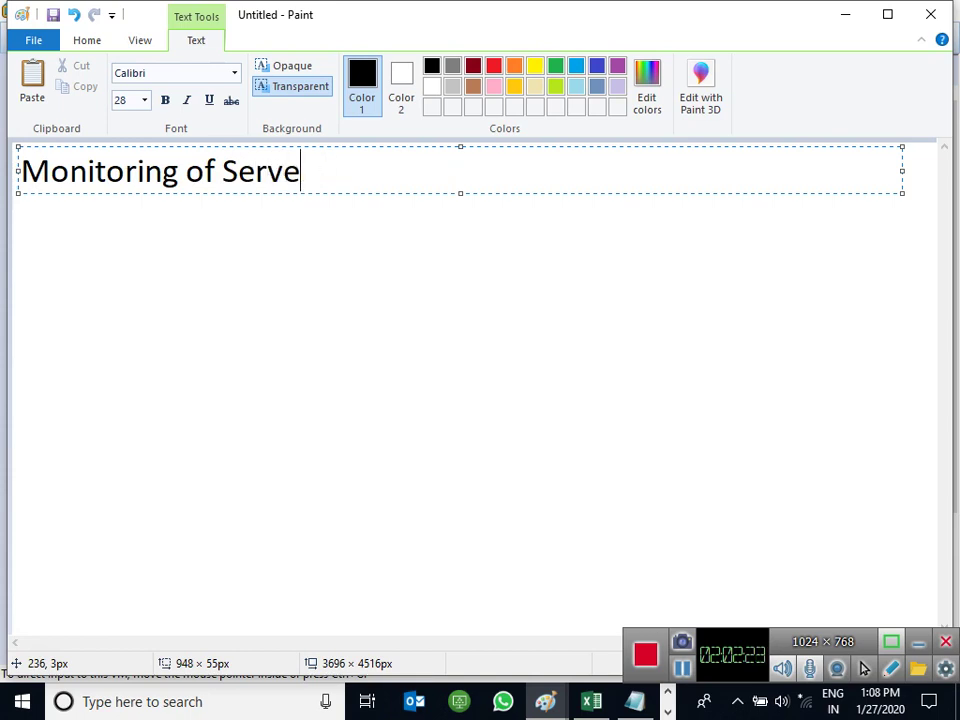
text(r 2016 )
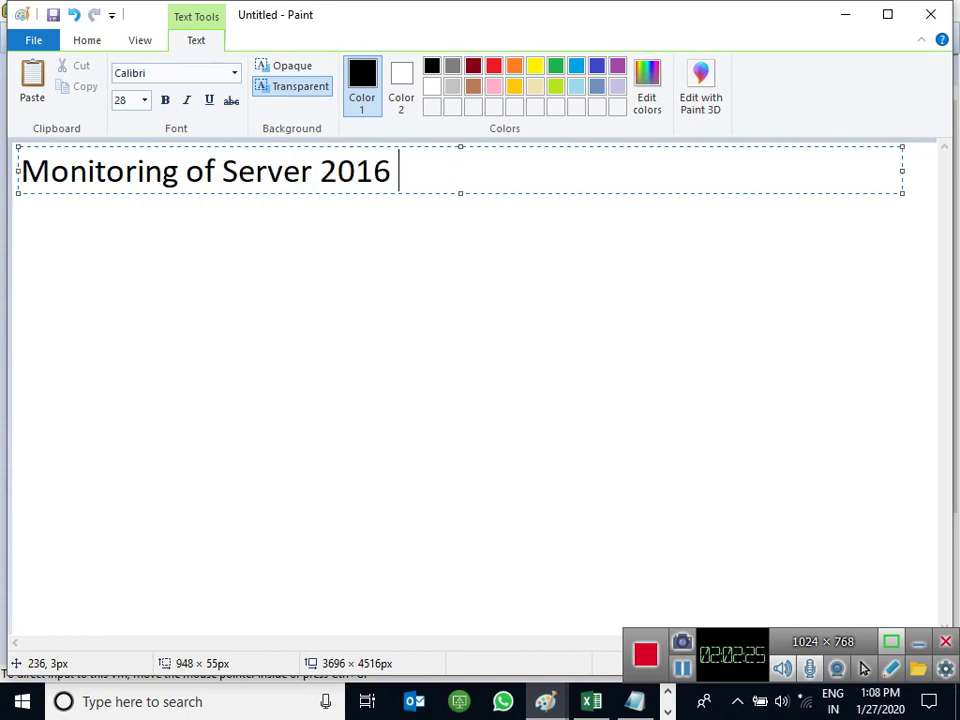
text(Tools)
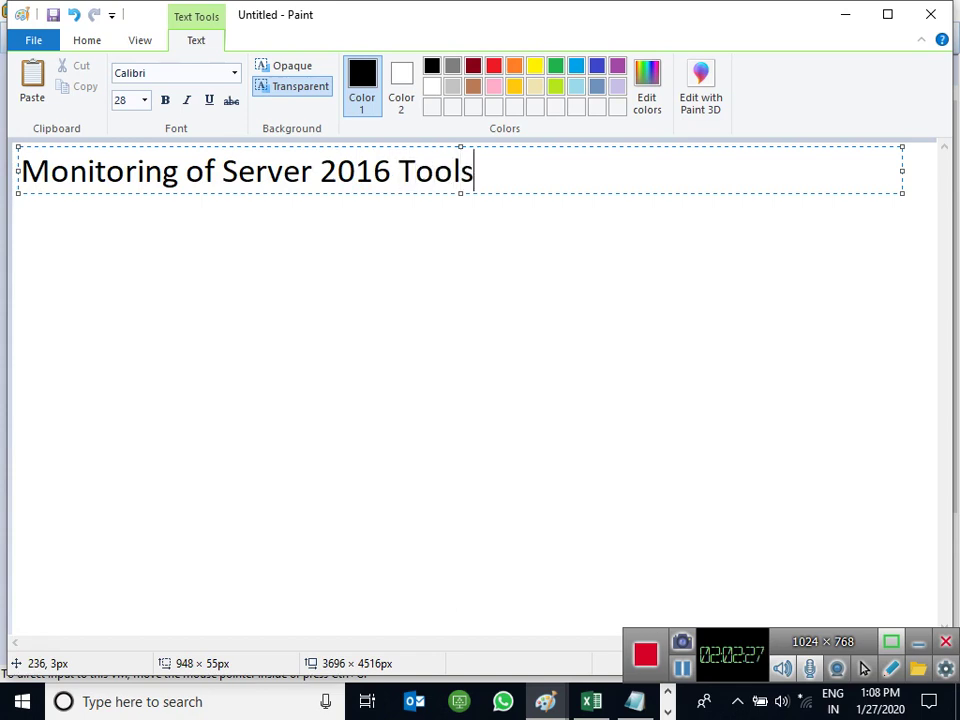
key(BackSpace)
key(BackSpace)
key(BackSpace)
key(BackSpace)
key(BackSpace)
key(BackSpace)
text(:-)
key(Return)
key(Return)
key(BackSpace)
- Type 'monotoring Tools:-' and list 1. Task manager, 2. Performance Monitor, 3. Resource Monitor, 4. Event Viewer
text(monotoring )
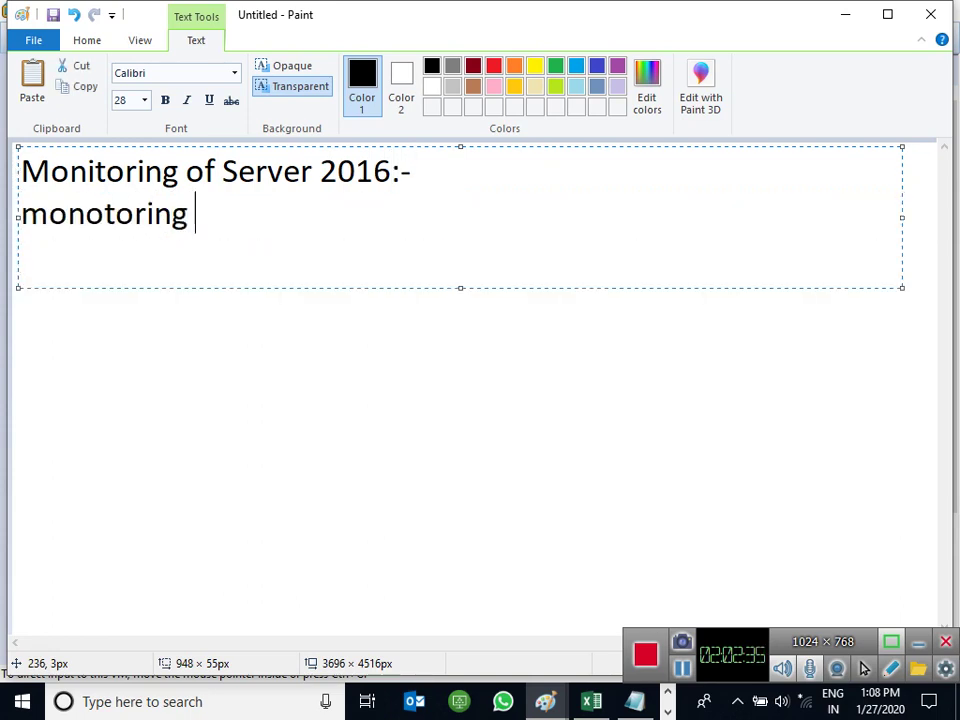
text(Tools:-)
key(Return)
text(1.)
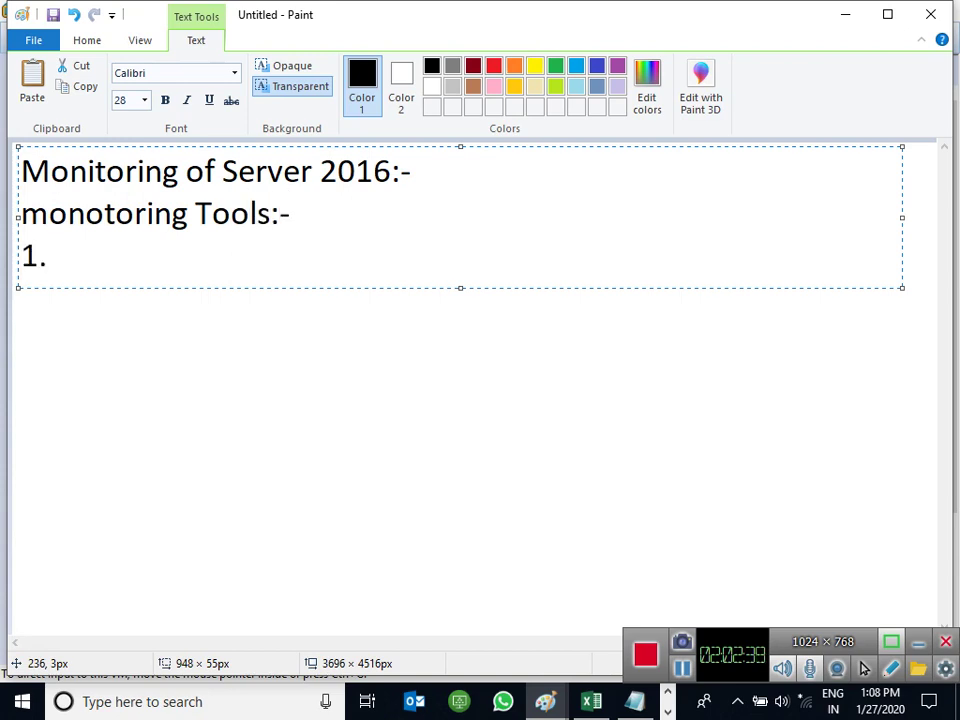
text( Task manager.)
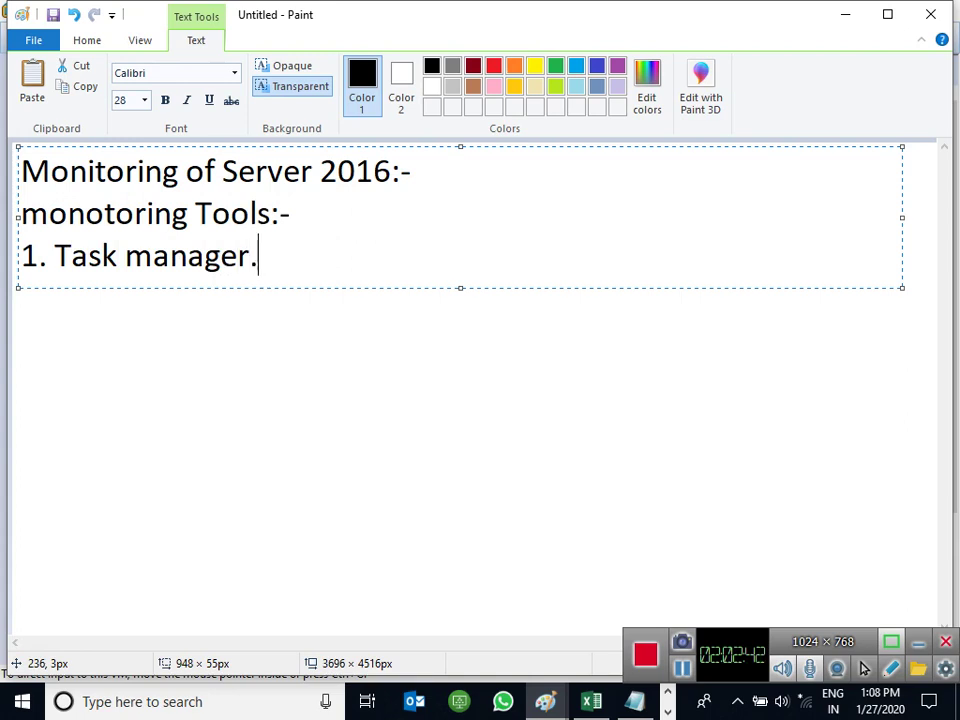
key(Return)
text(2. Pe)
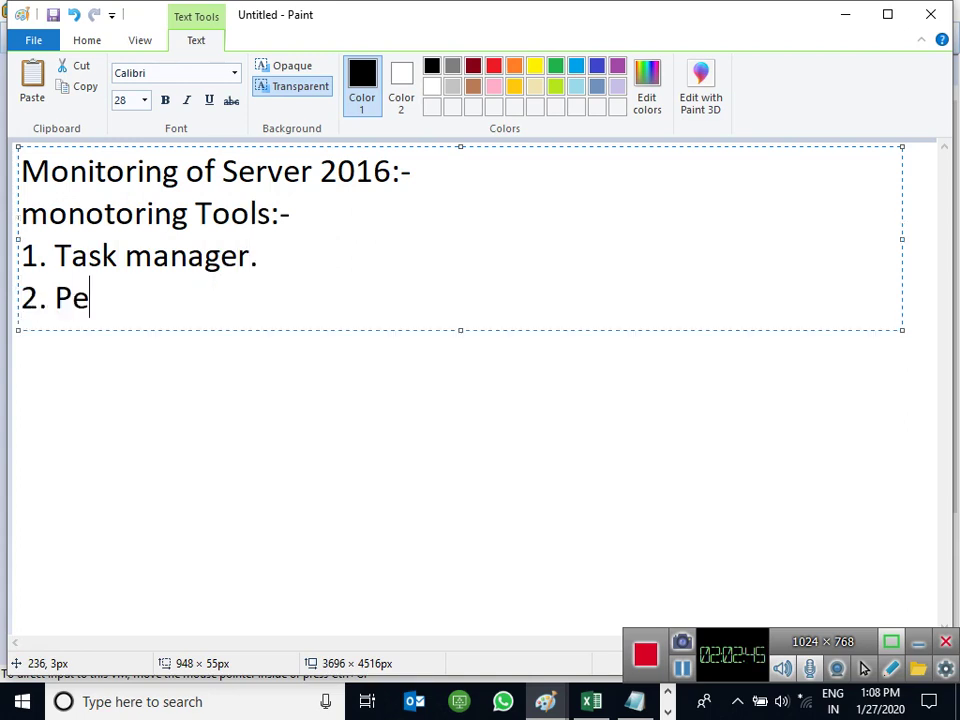
text(rformance )
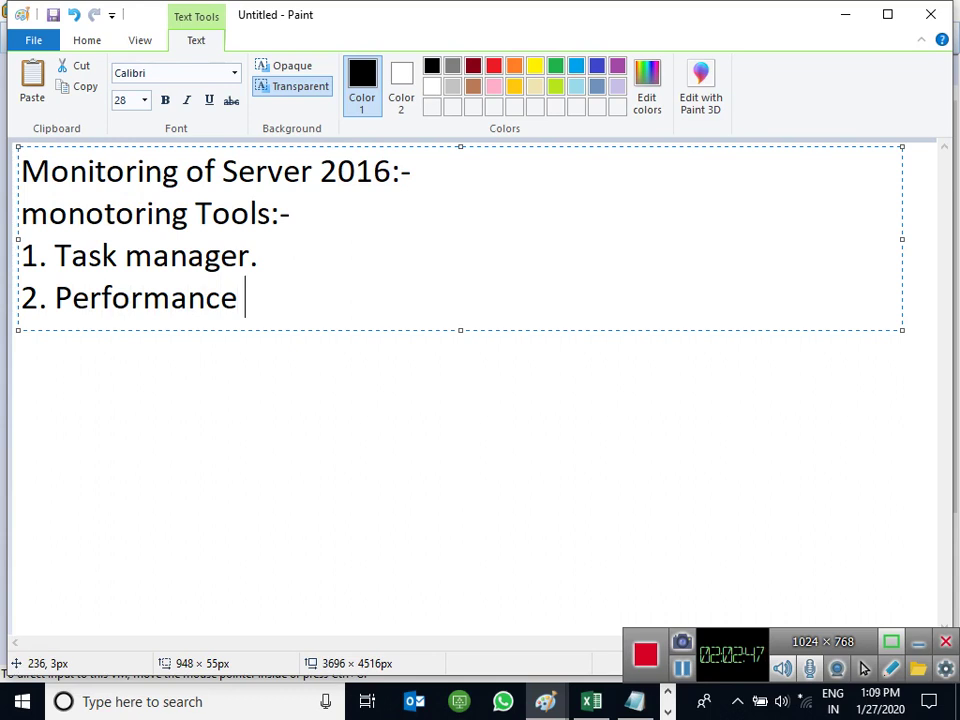
text(Monitor)
key(Return)
text(3. Re)
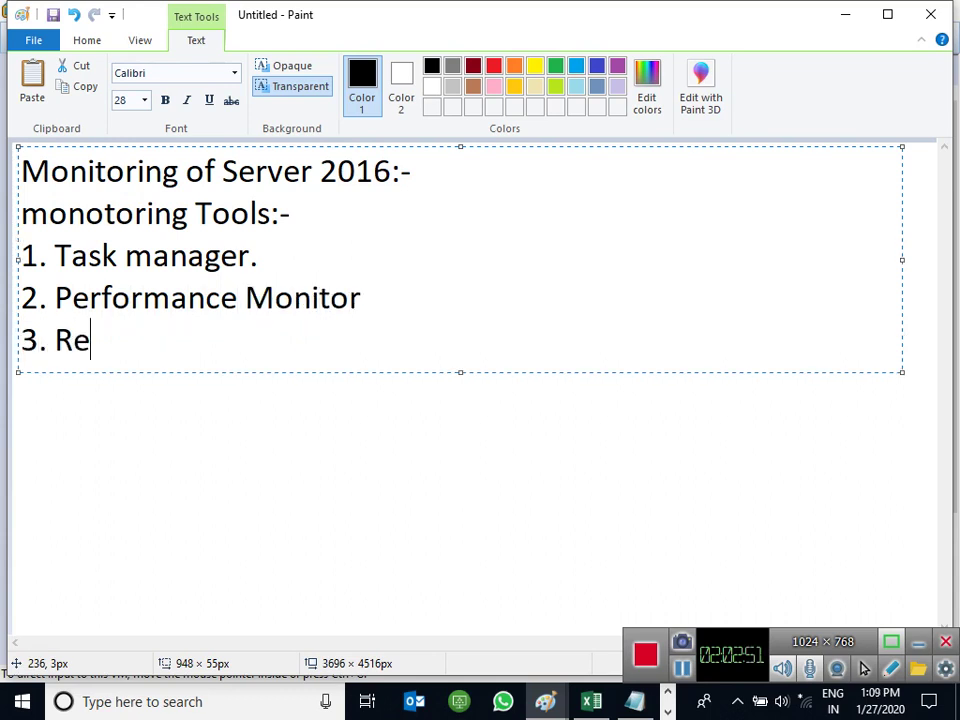
text(source)
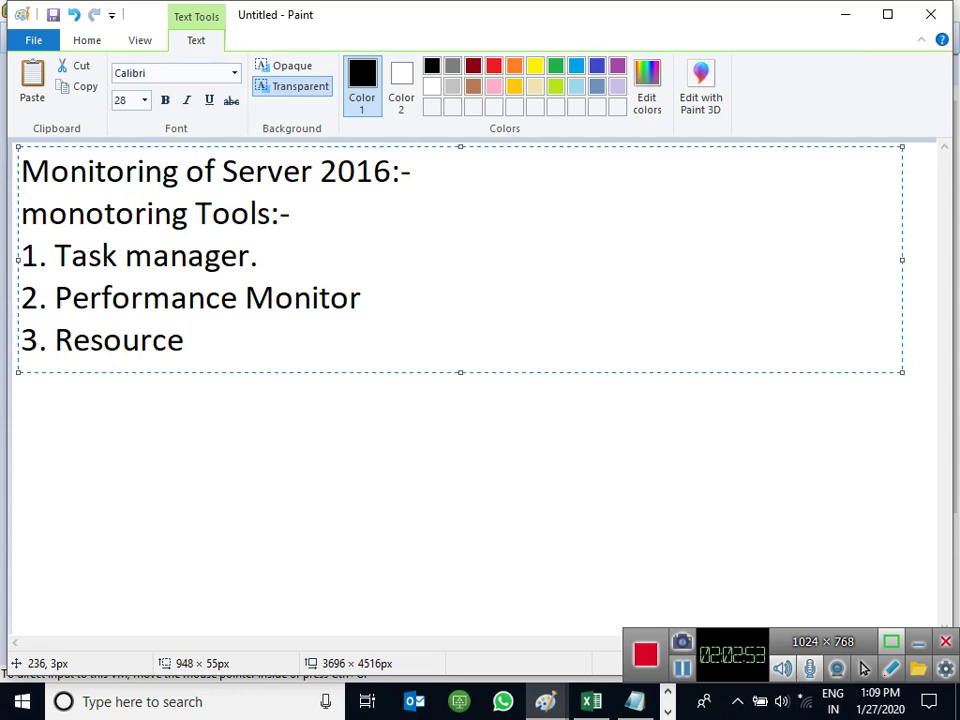
text( Monitor)
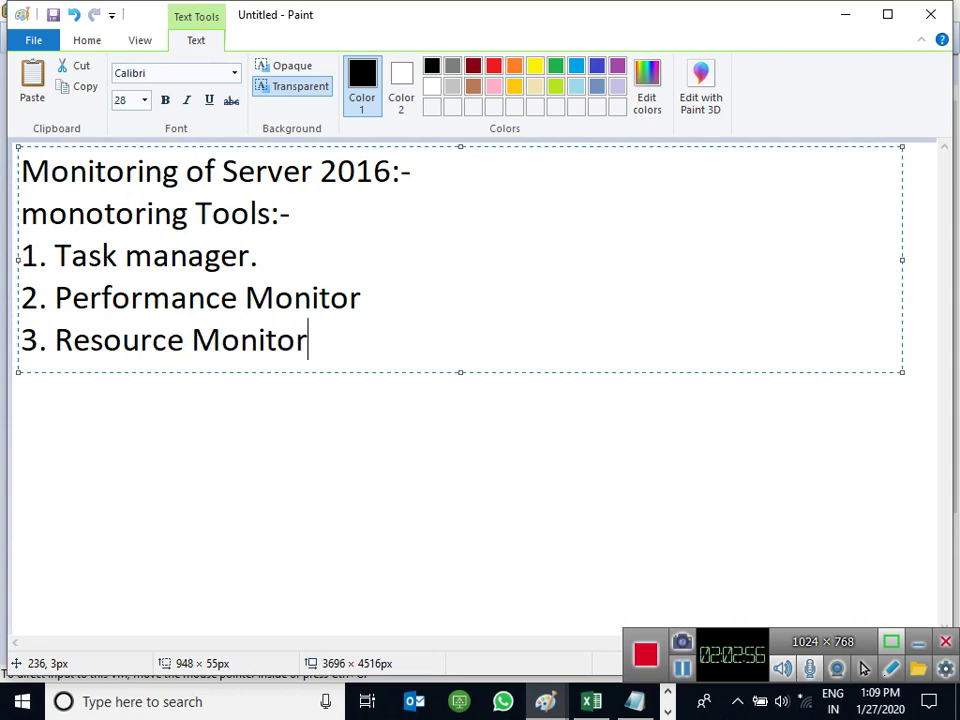
key(Return)
text(4. )
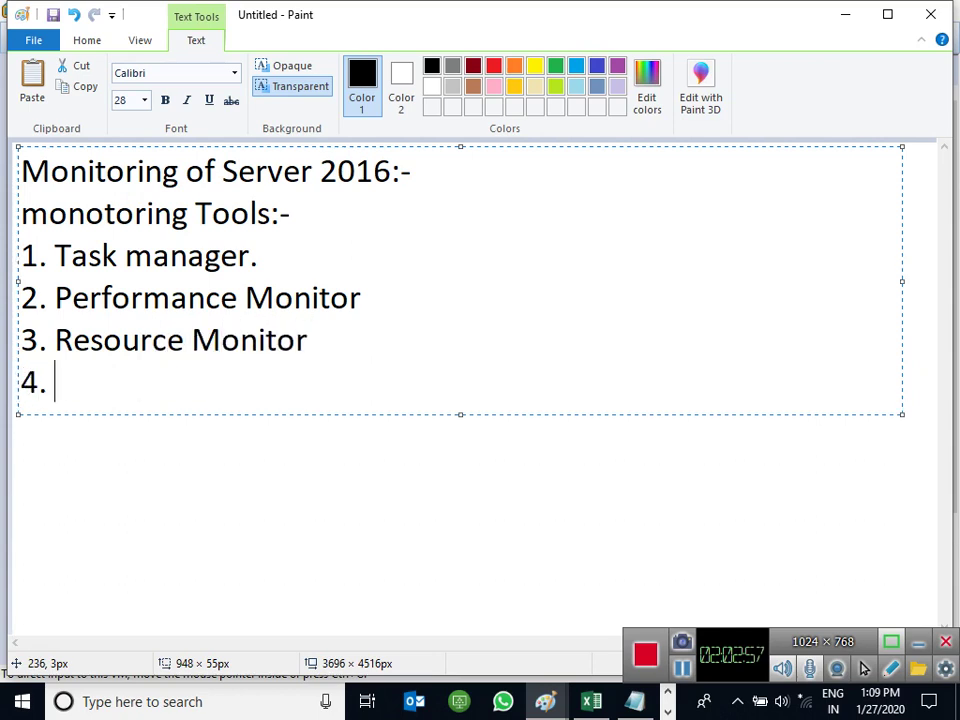
text(Event )
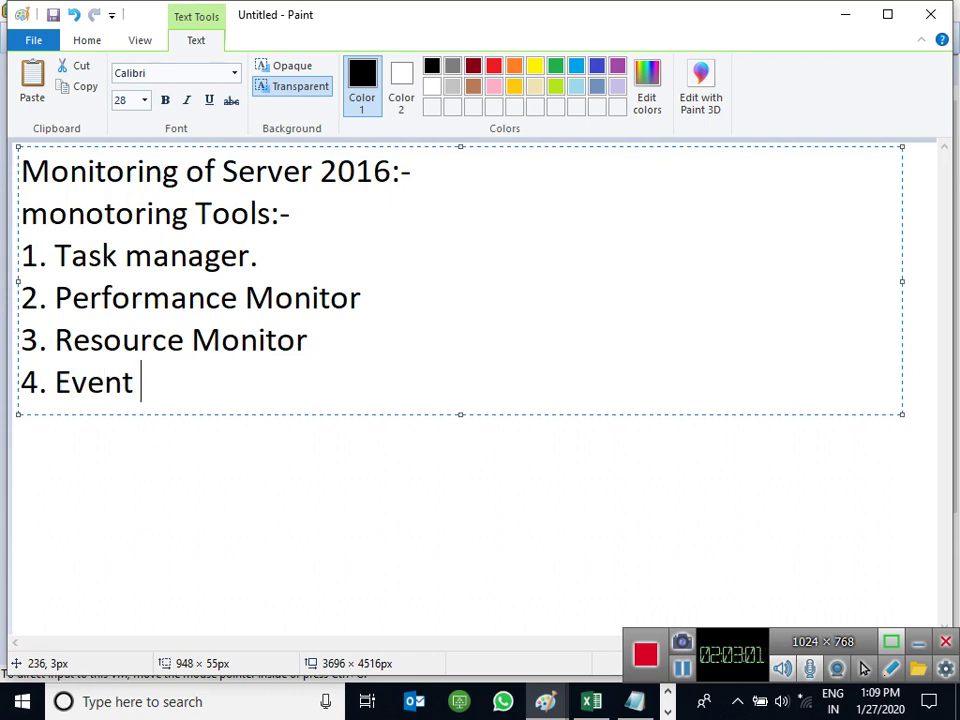
text(Viewer)
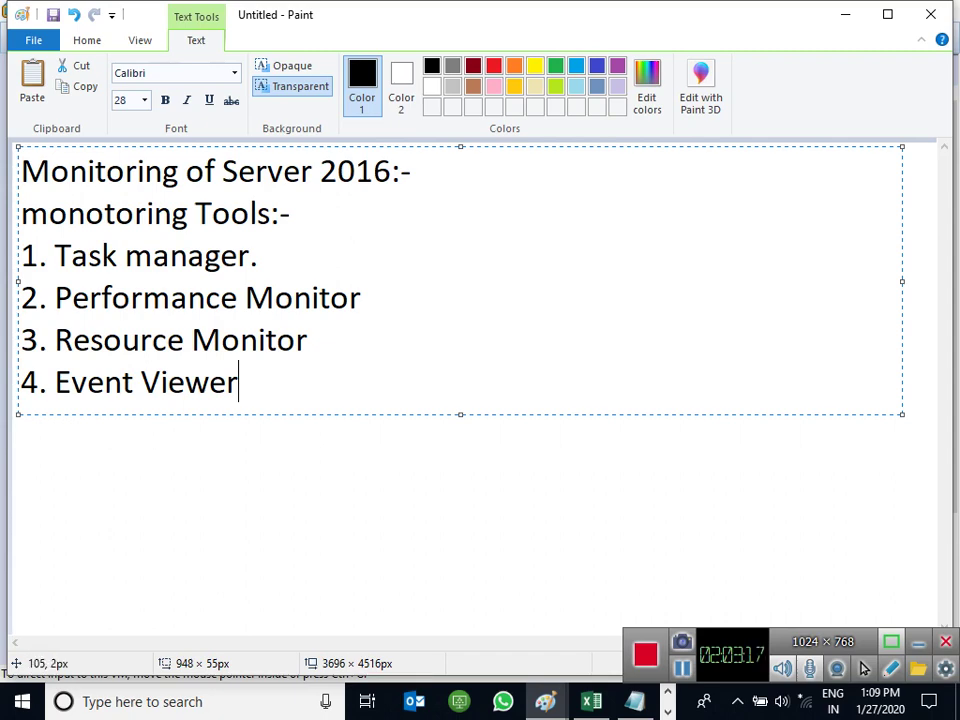
key(alt+Tab)
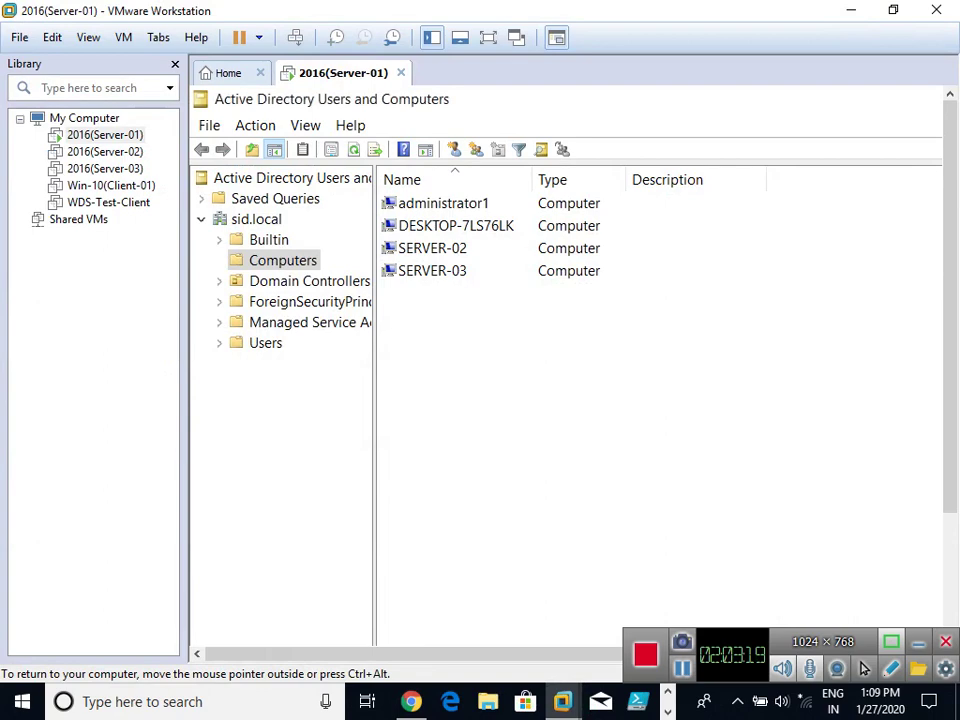
- Open Task Manager from Server-01's taskbar in detailed view and maximize it
key(ctrl+alt+Return)
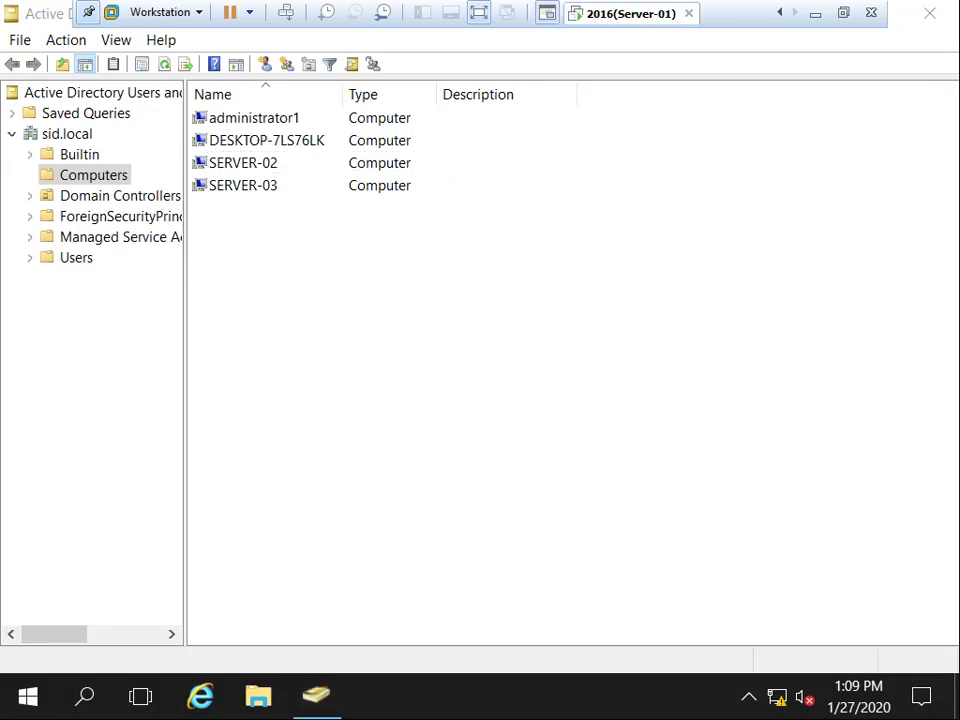
right_click(500, 695)
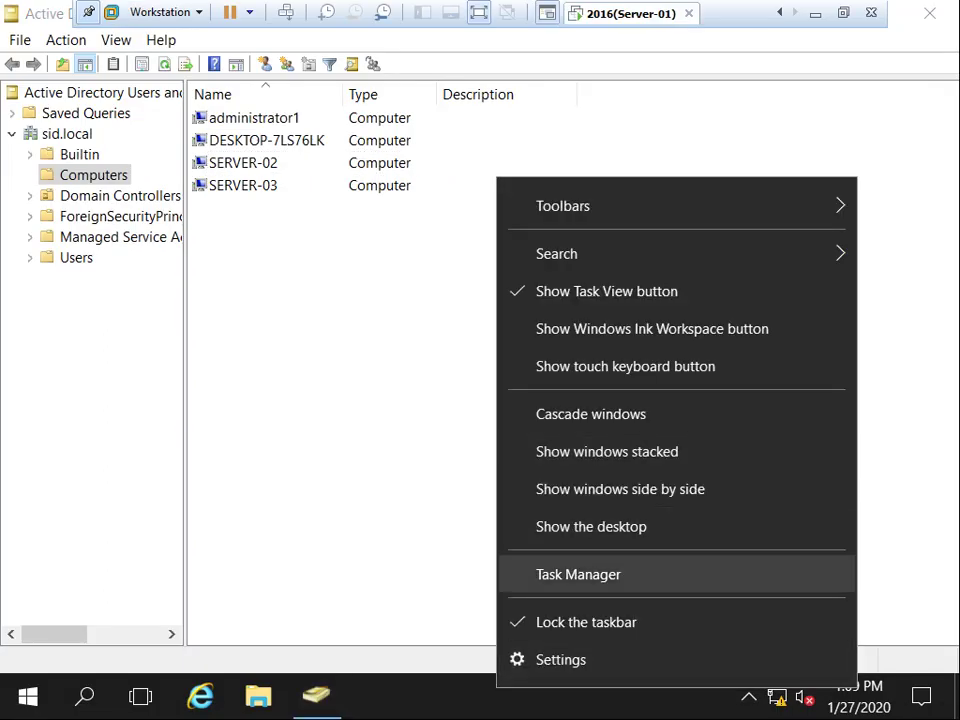
click(578, 574)
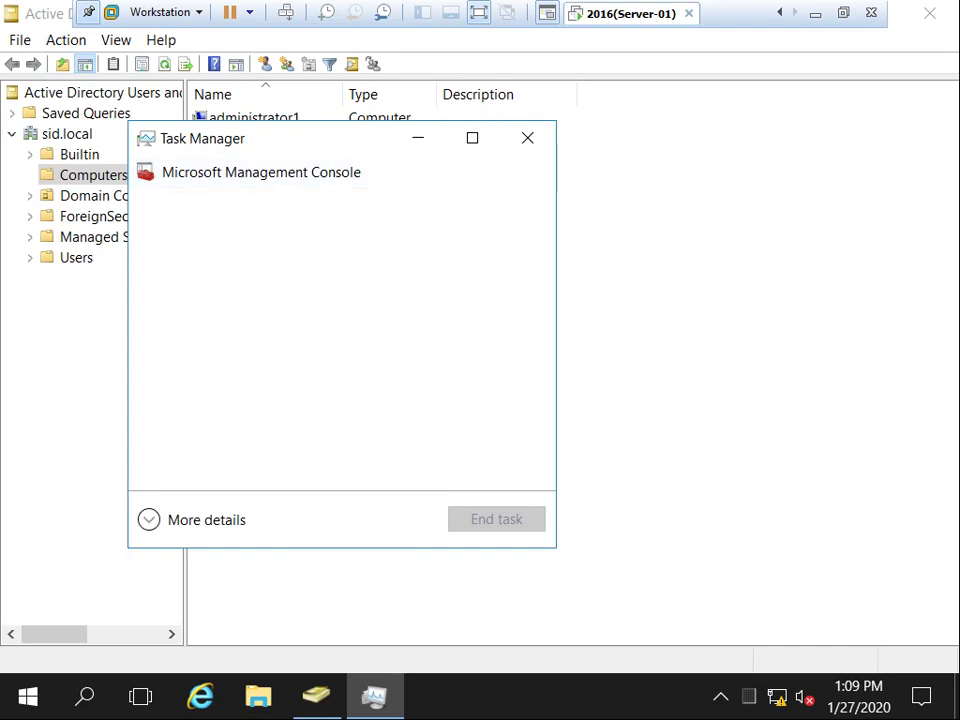
key(alt+d)
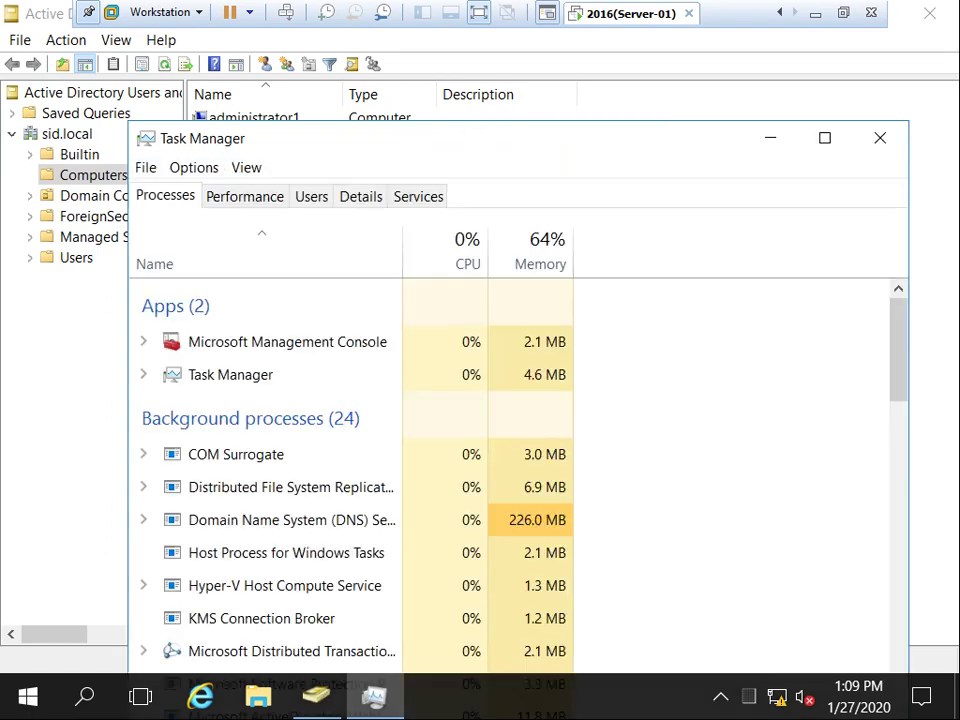
drag(353, 138, 279, 33)
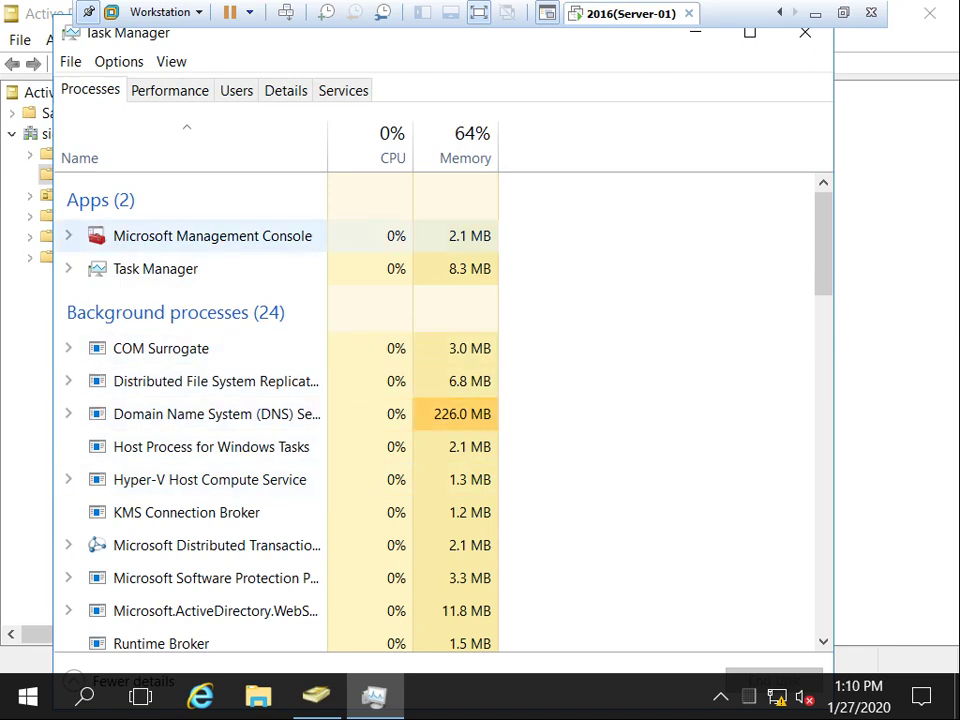
click(212, 236)
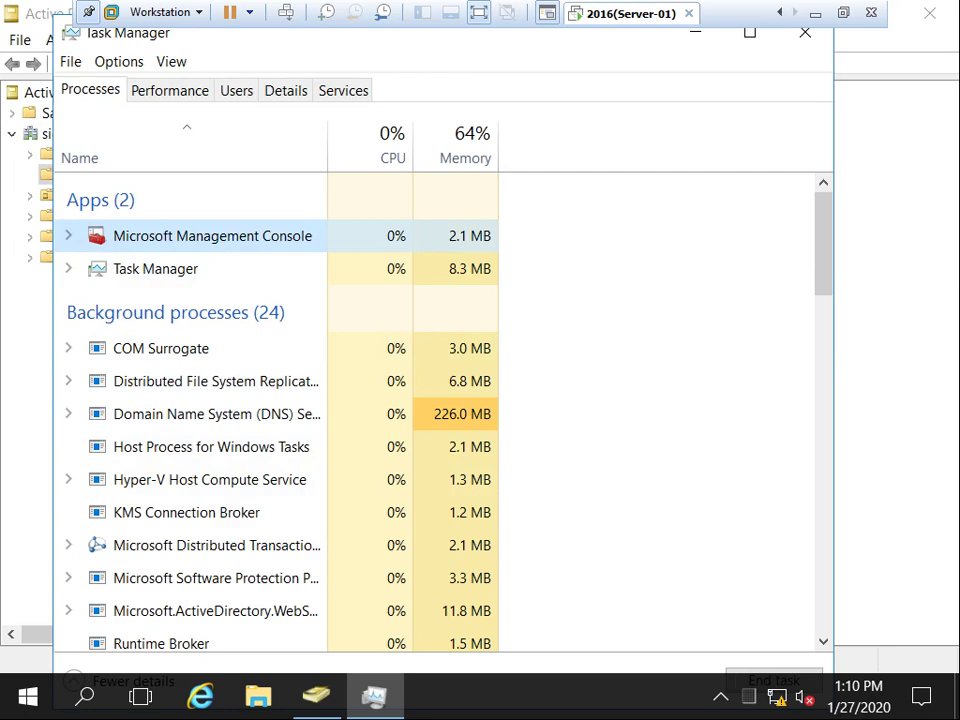
key(super+Up)
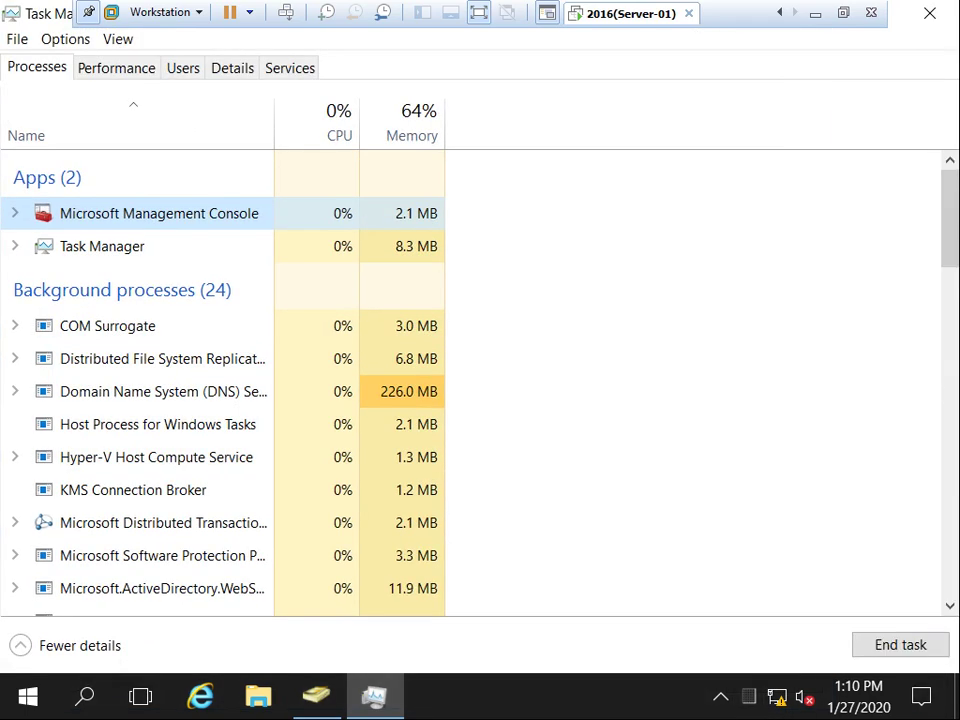
- Check the CPU, Memory and Ethernet graphs on the Performance tab, then view the Users tab
click(116, 67)
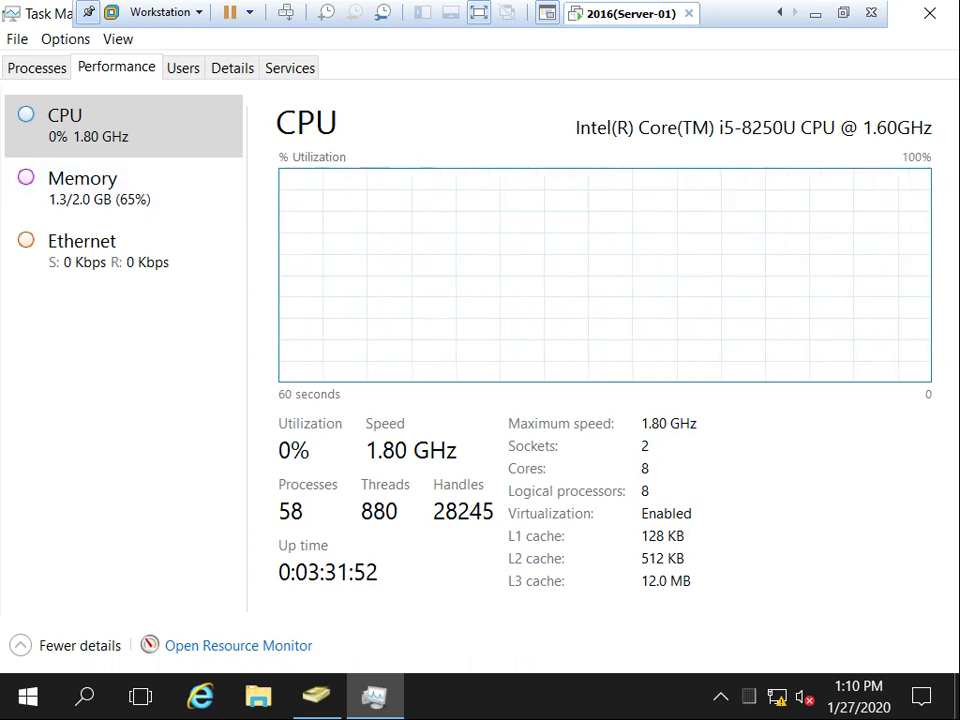
click(100, 188)
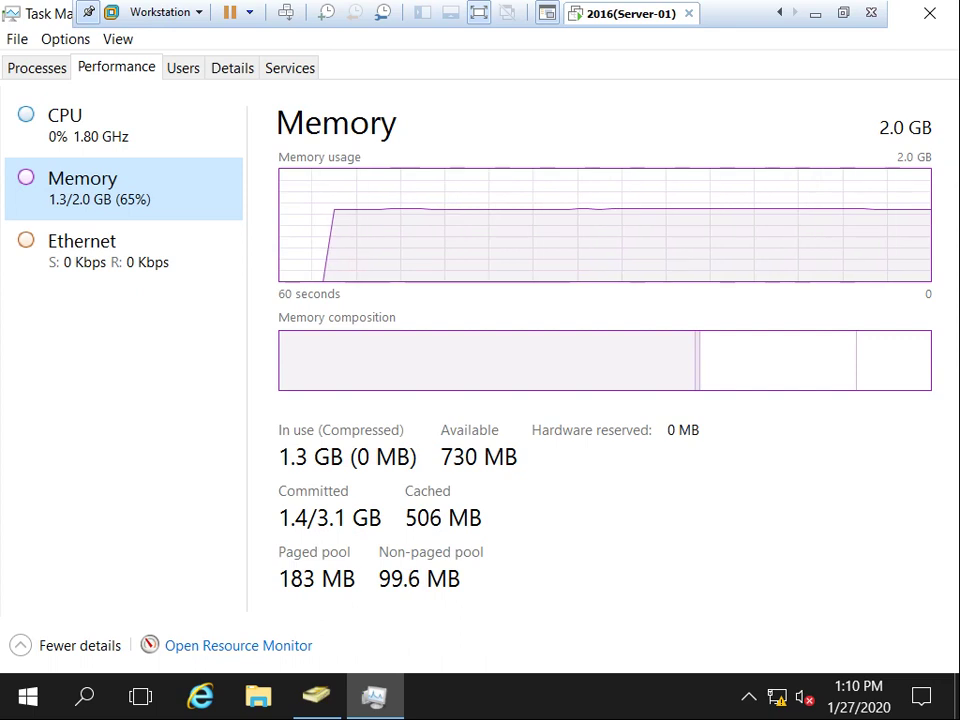
click(100, 250)
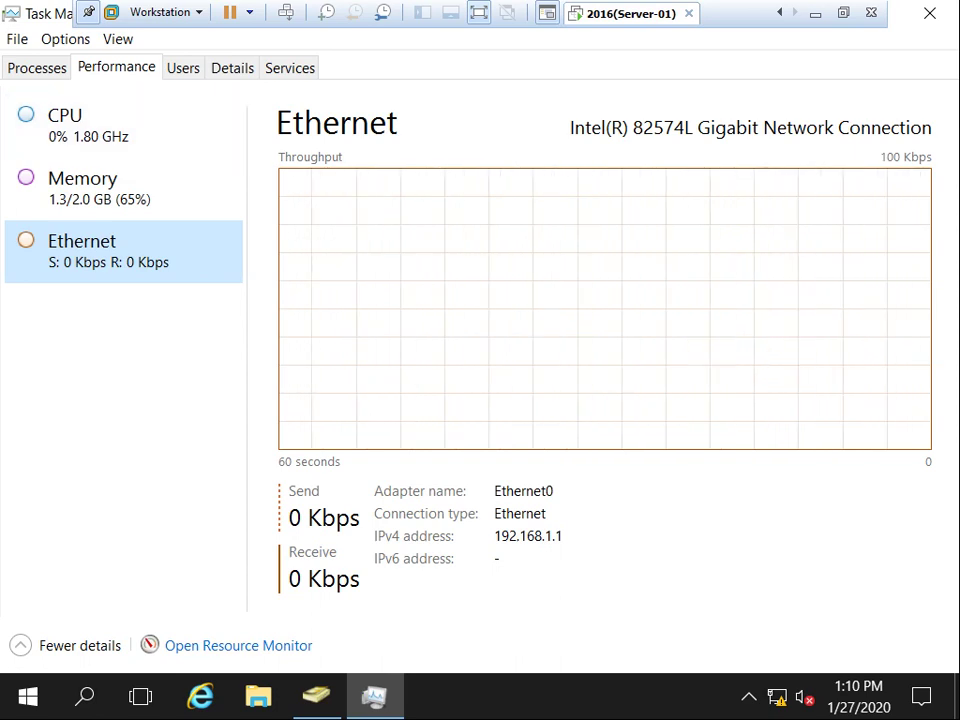
click(183, 67)
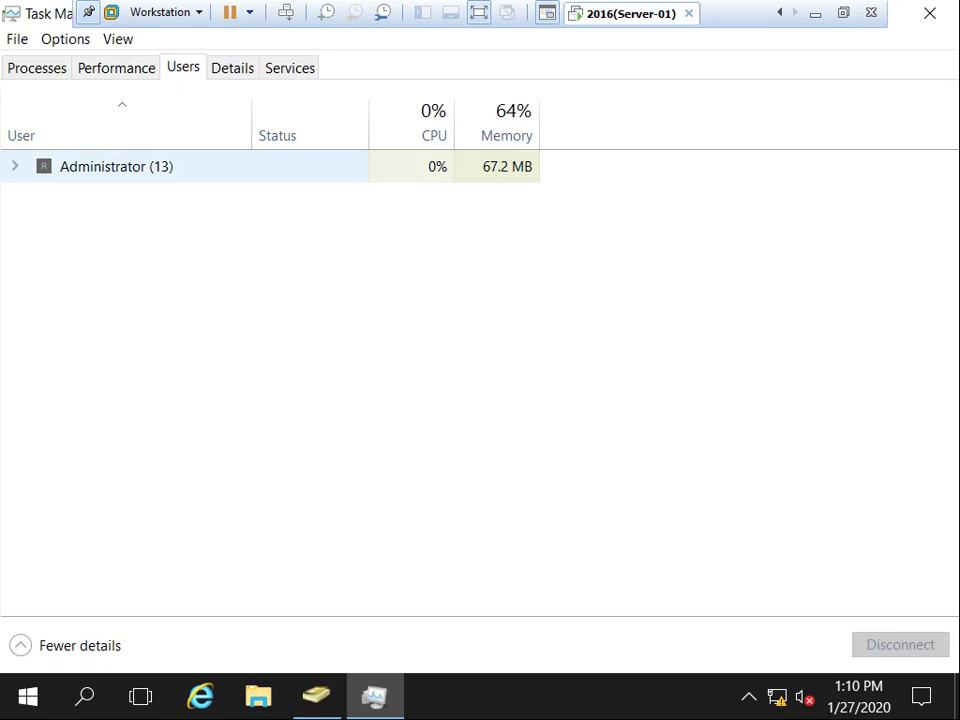
- On the Details tab, select dns.exe, ActiveDirectory.WebServices and explorer.exe, and widen the Name column
click(15, 166)
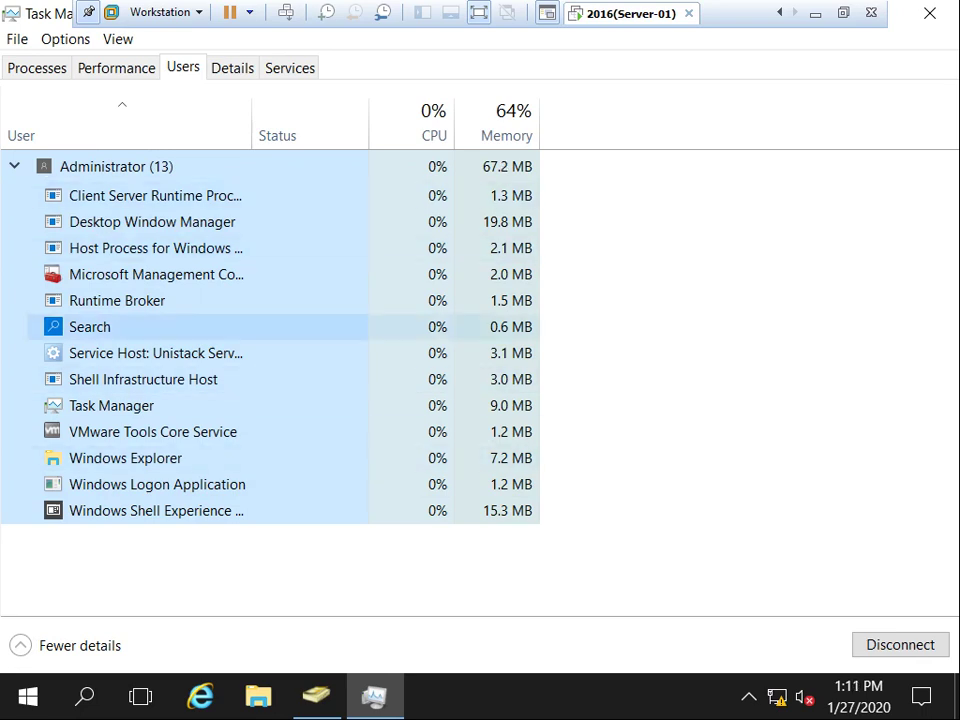
key(ctrl+Tab)
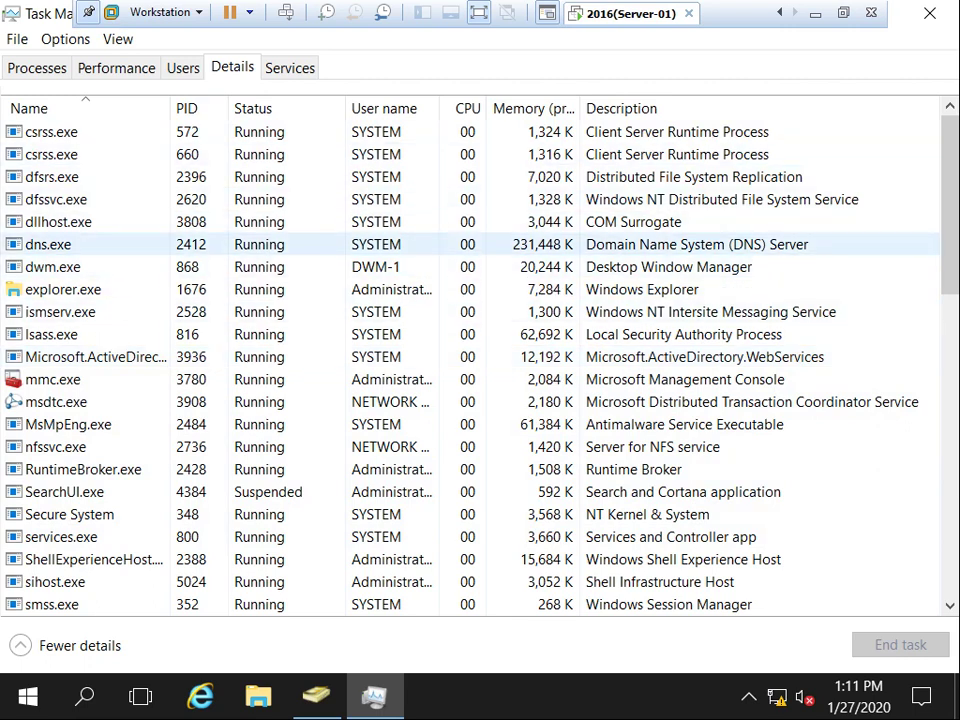
click(48, 244)
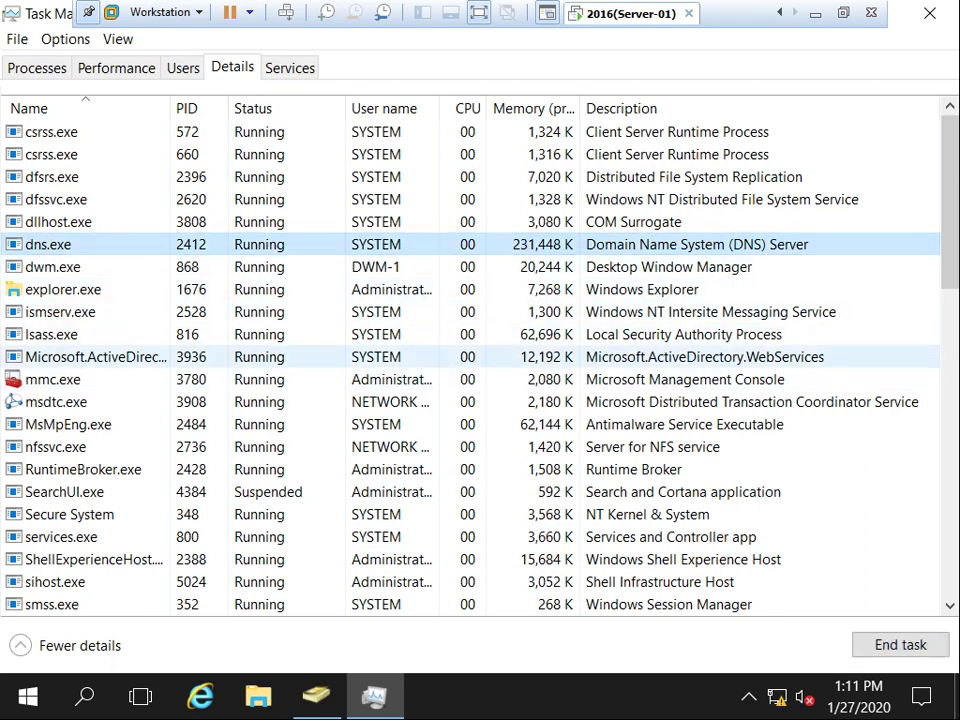
click(96, 357)
drag(171, 108, 246, 108)
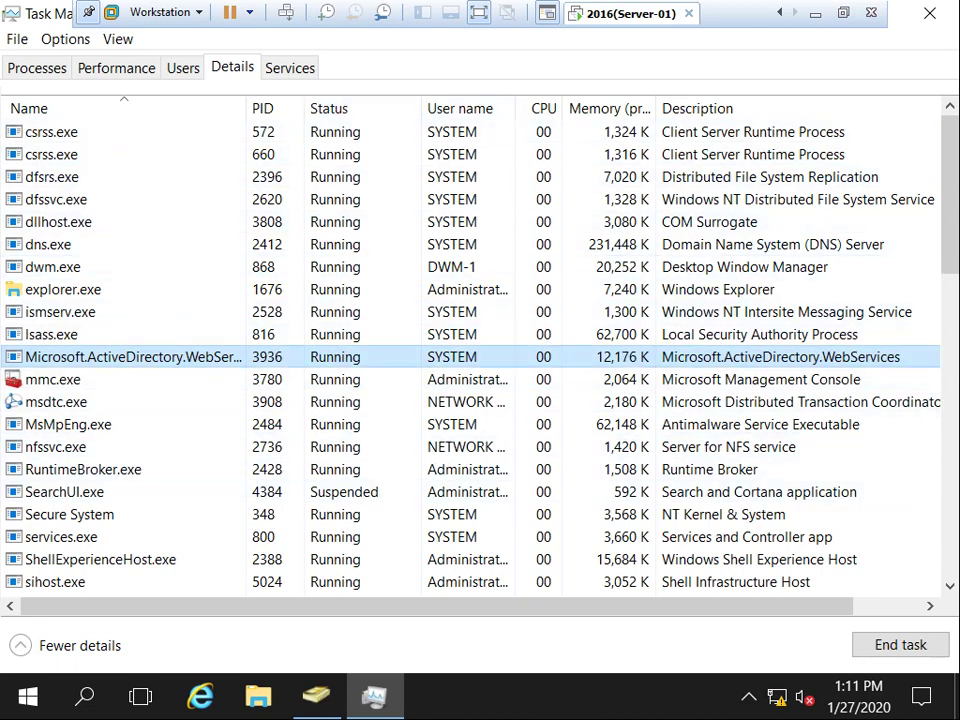
click(470, 289)
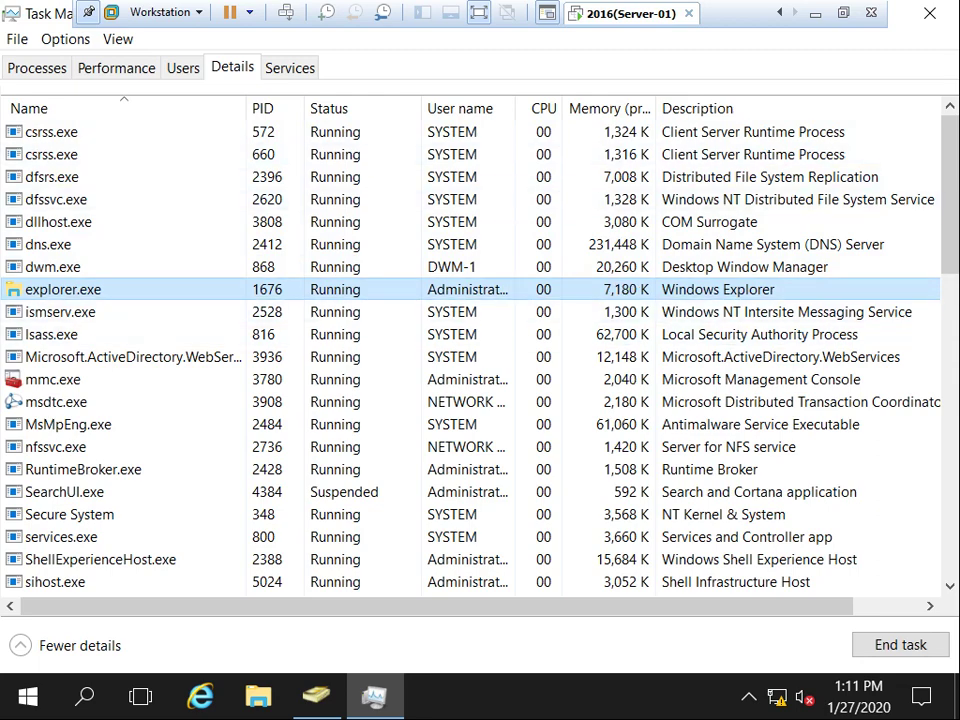
scroll(470, 401, down, 2)
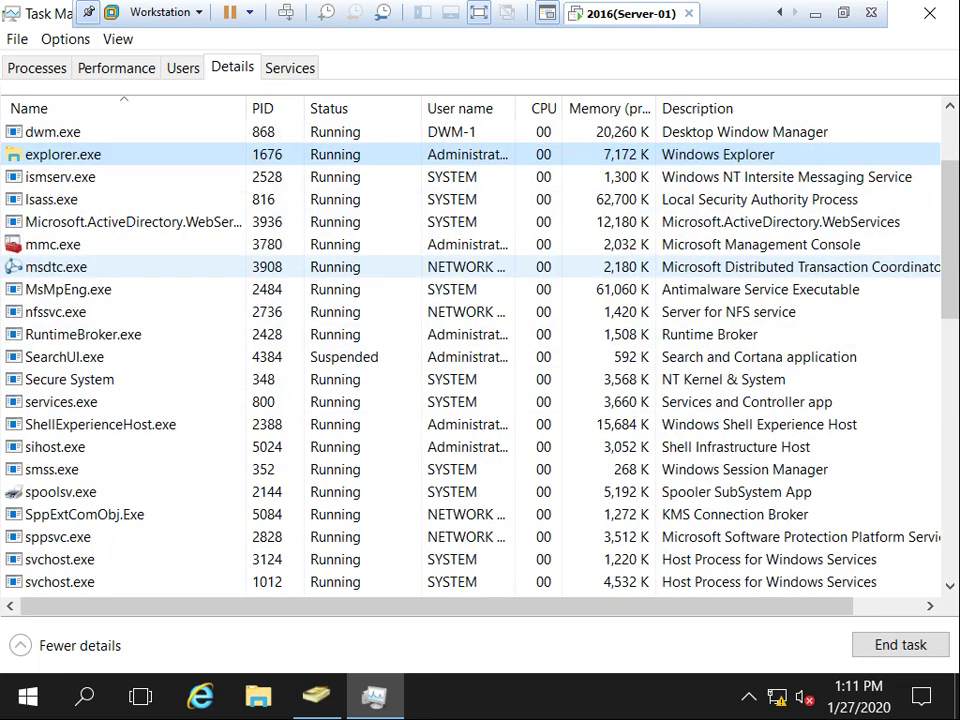
scroll(470, 401, down, 3)
scroll(470, 401, up, 5)
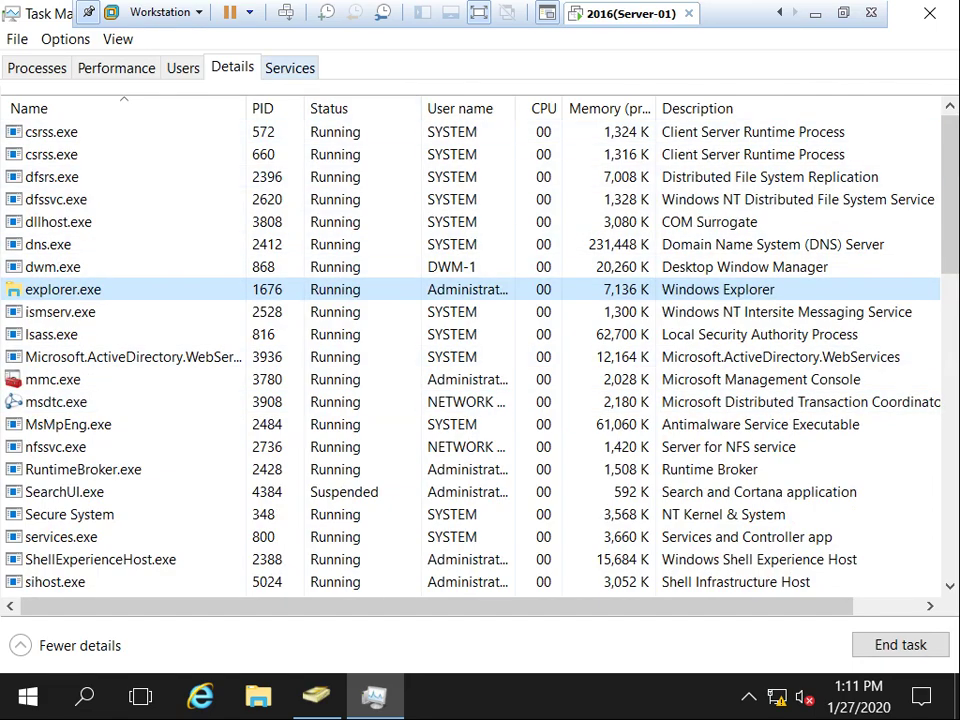
click(289, 67)
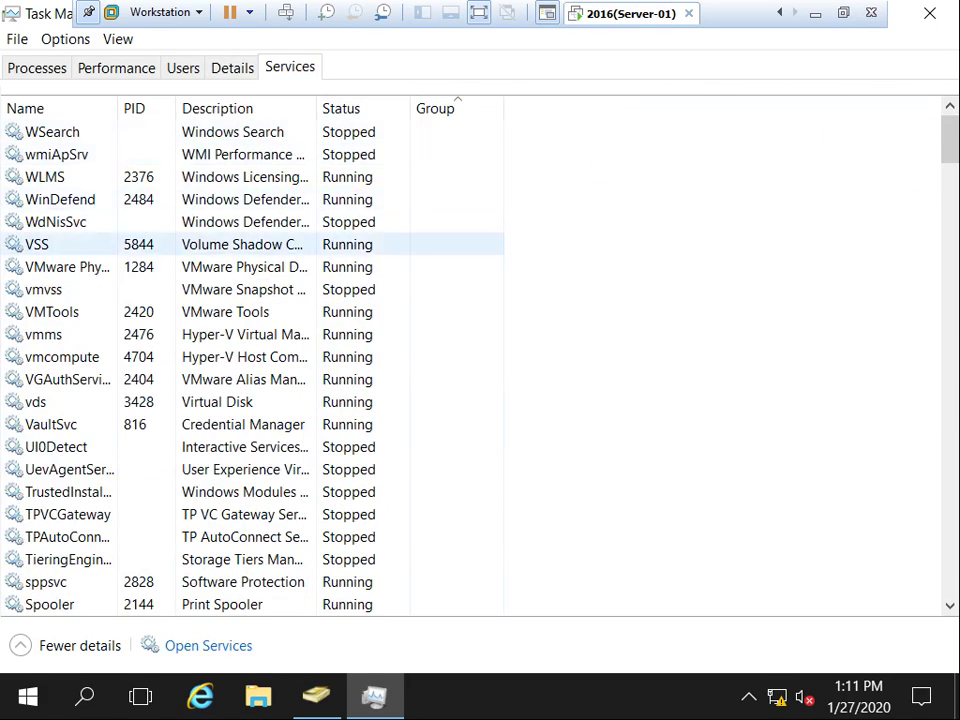
- Scroll through the Services list in Server-01's Task Manager
scroll(60, 244, down, 16)
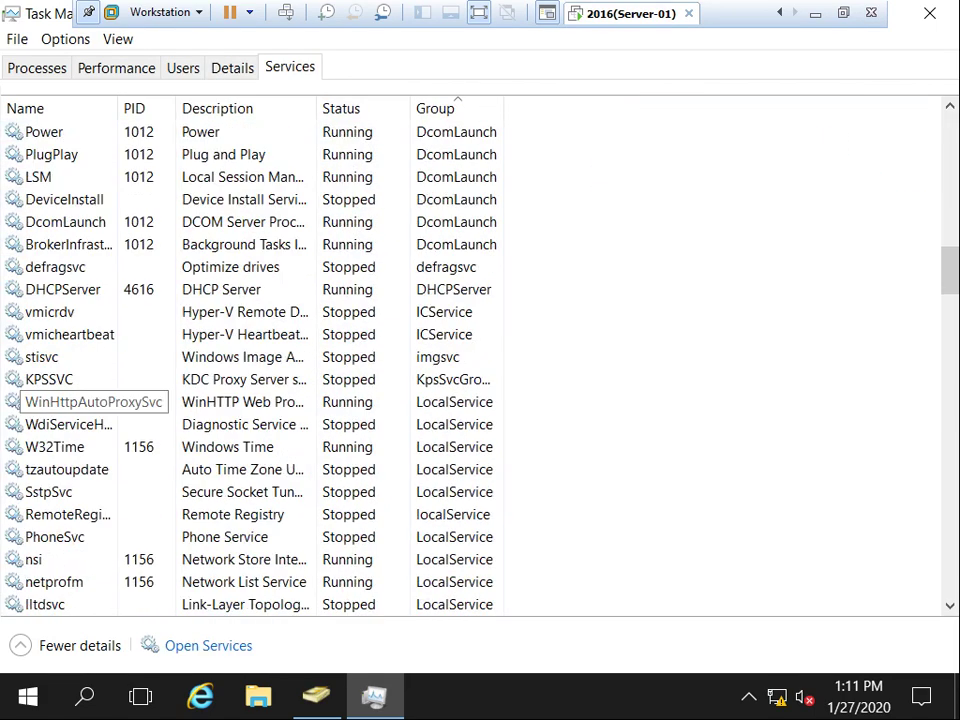
scroll(60, 401, down, 15)
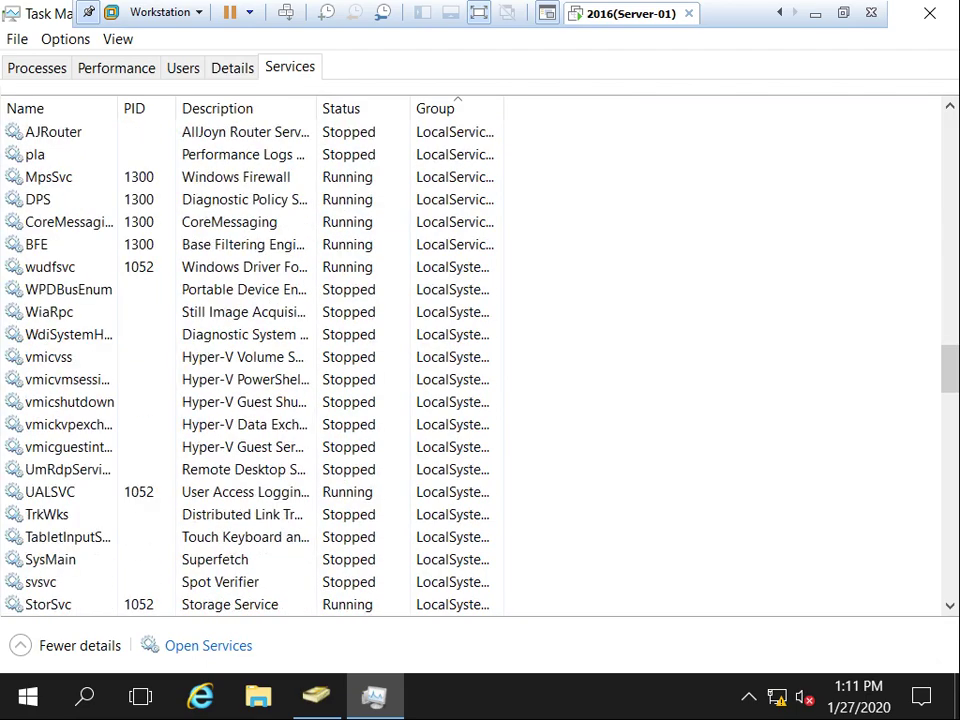
scroll(250, 368, down, 20)
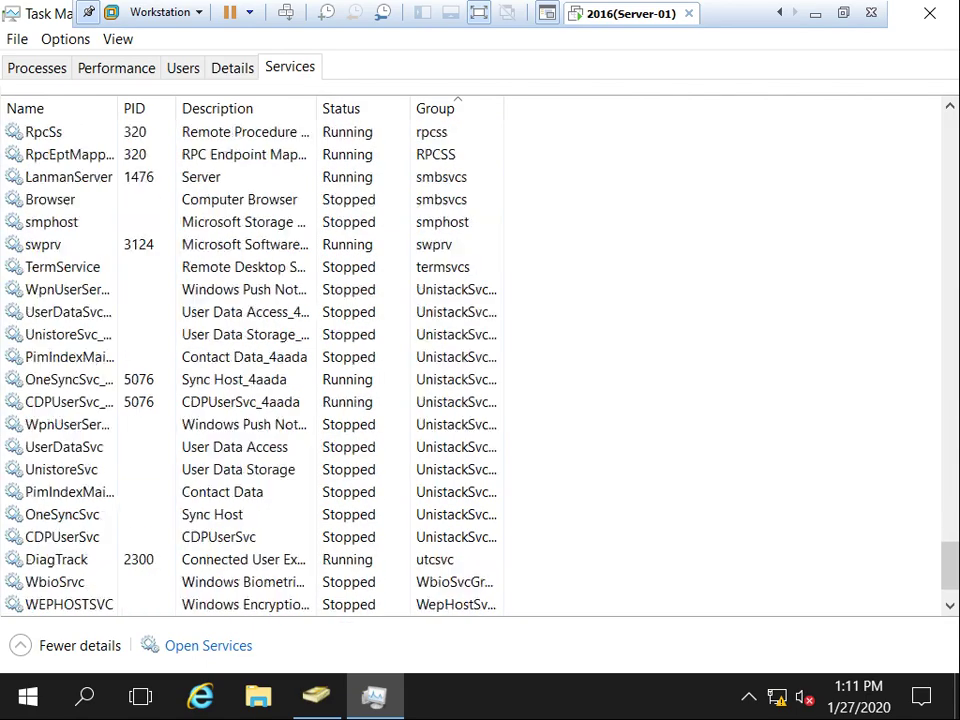
scroll(475, 368, down, 1)
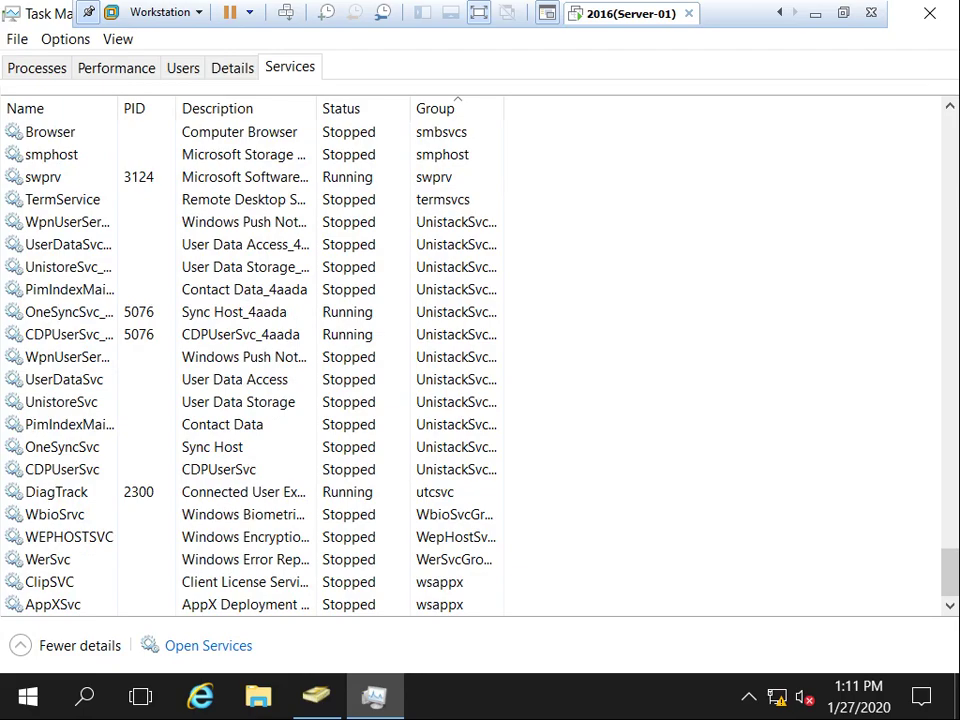
scroll(475, 360, up, 20)
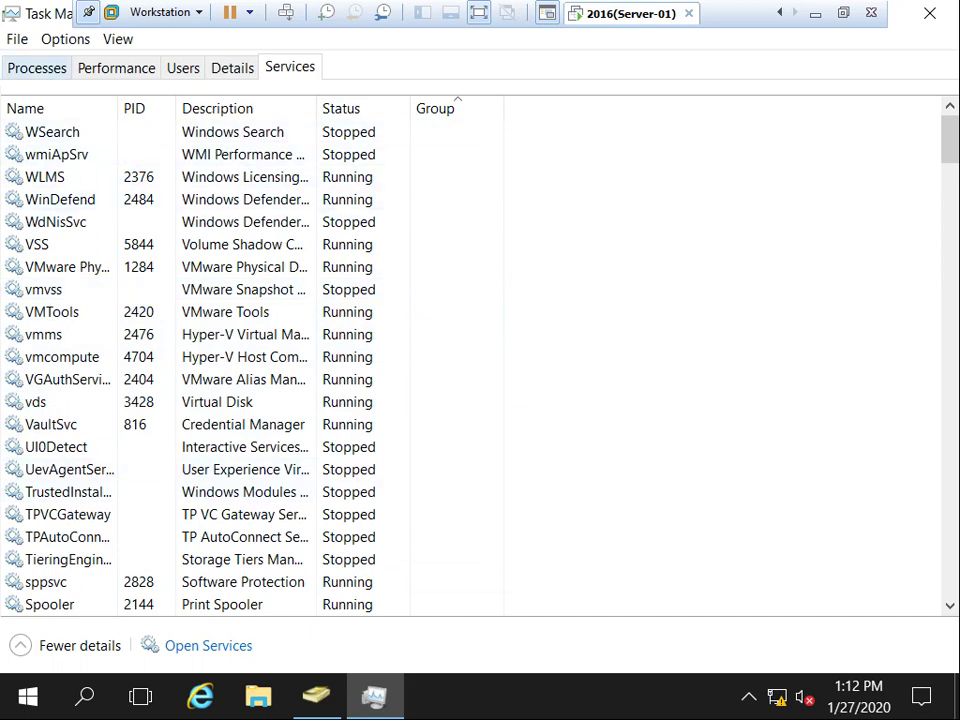
- Return to the Processes tab, toggle the VM out of and back into full screen, and close Task Manager
click(37, 67)
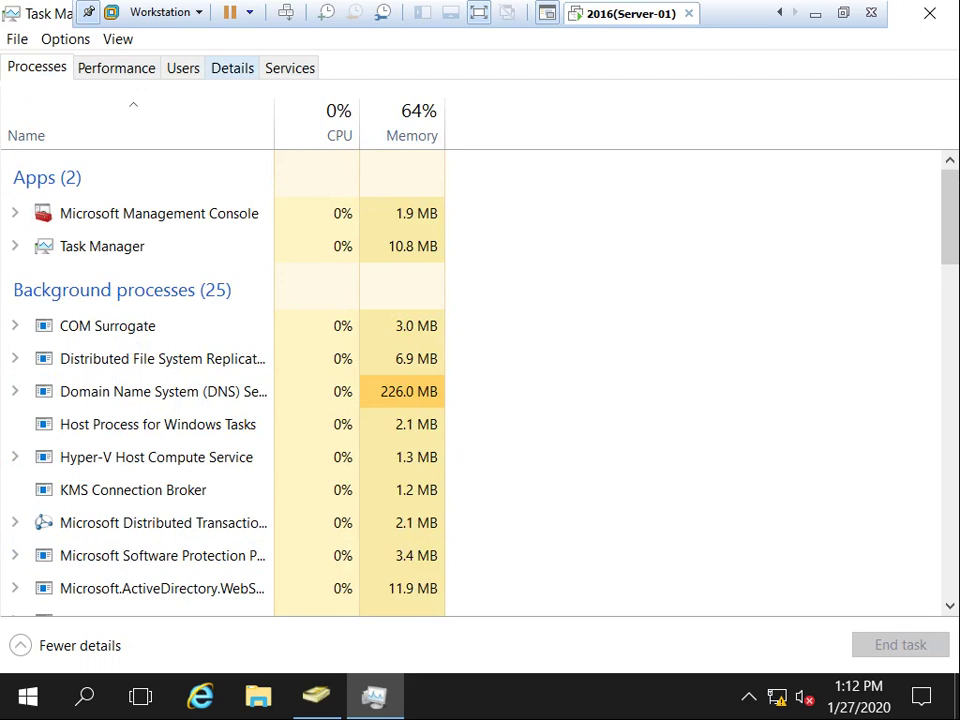
key(ctrl+alt+Return)
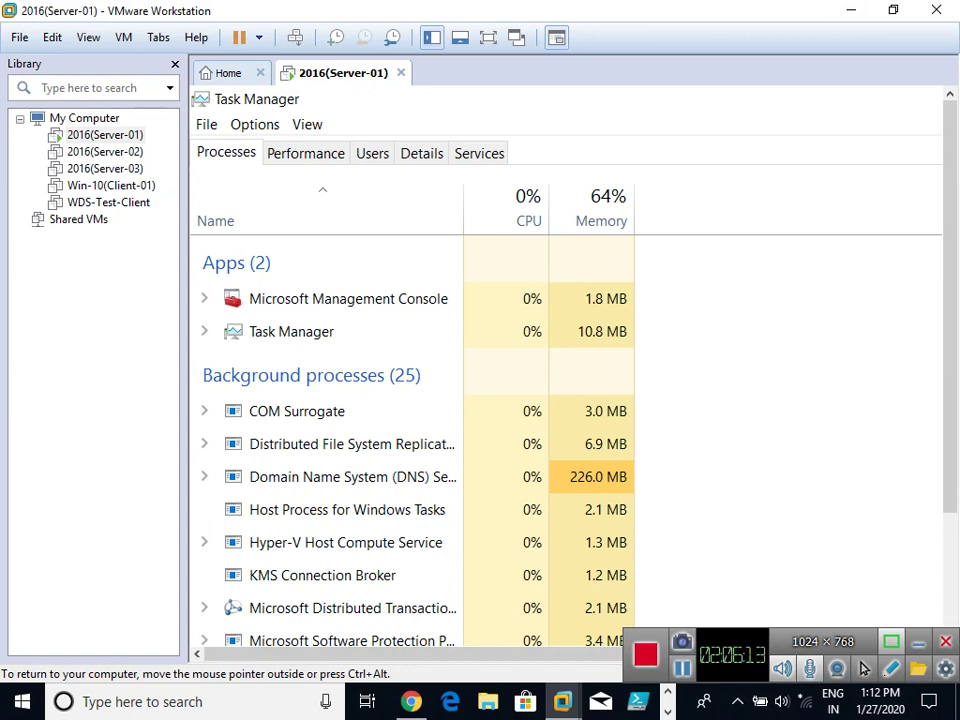
key(ctrl+alt+Return)
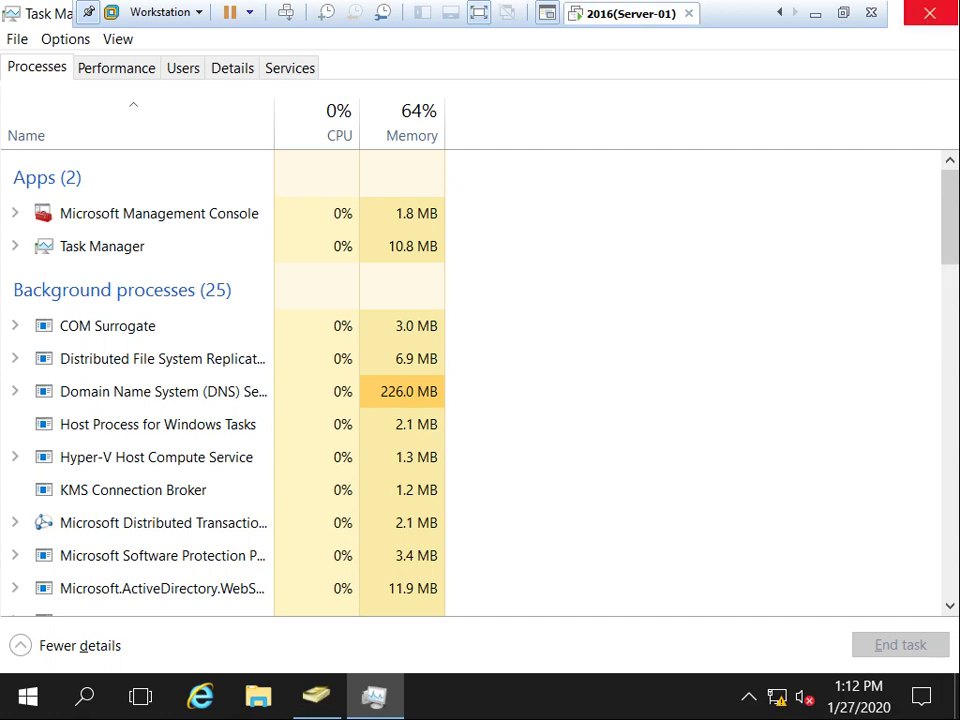
click(929, 14)
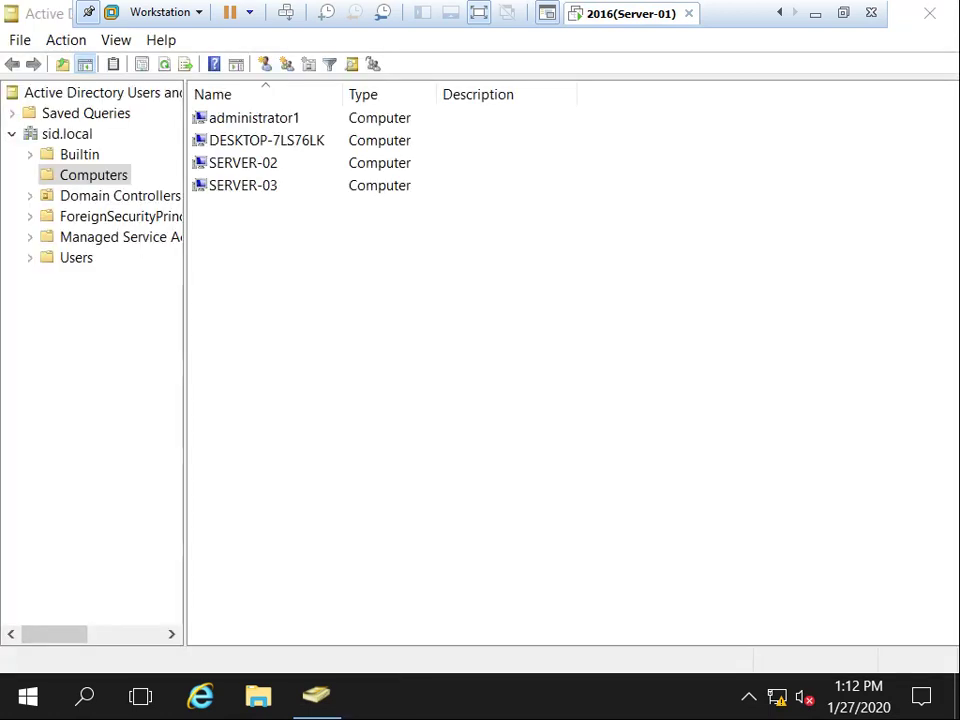
- Close Active Directory Users and Computers and expand Windows Administrative Tools in the Start menu
click(929, 14)
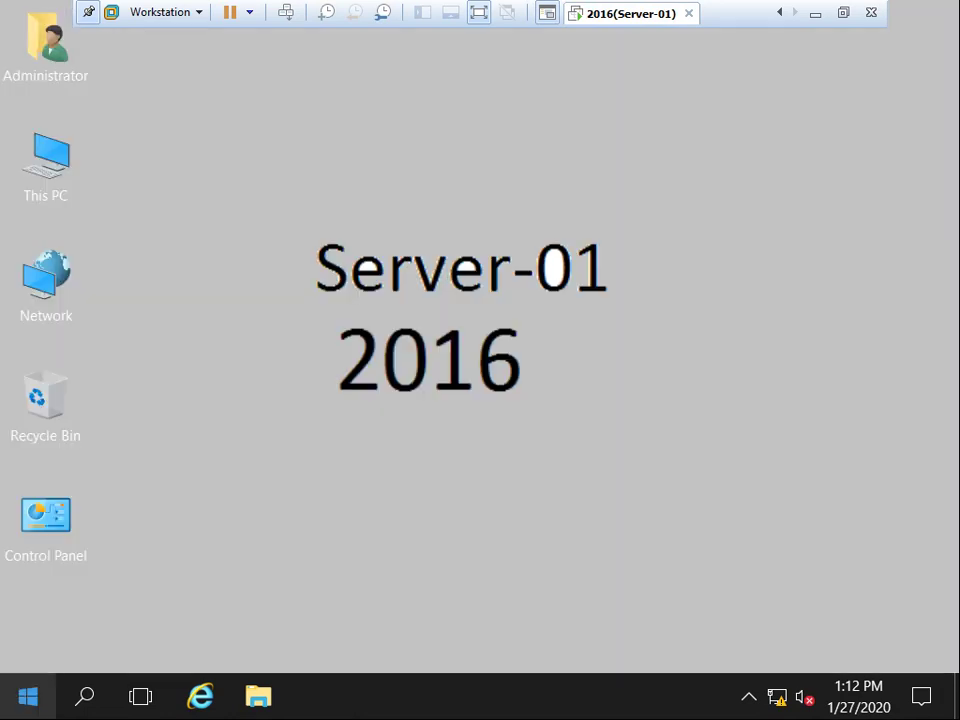
click(28, 696)
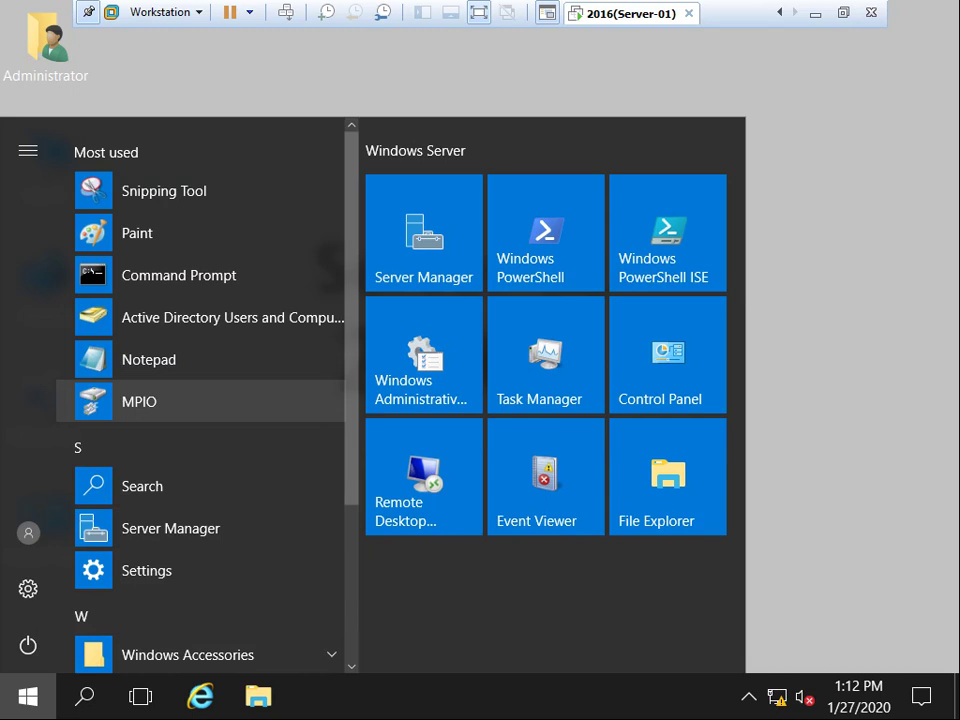
scroll(200, 400, down, 3)
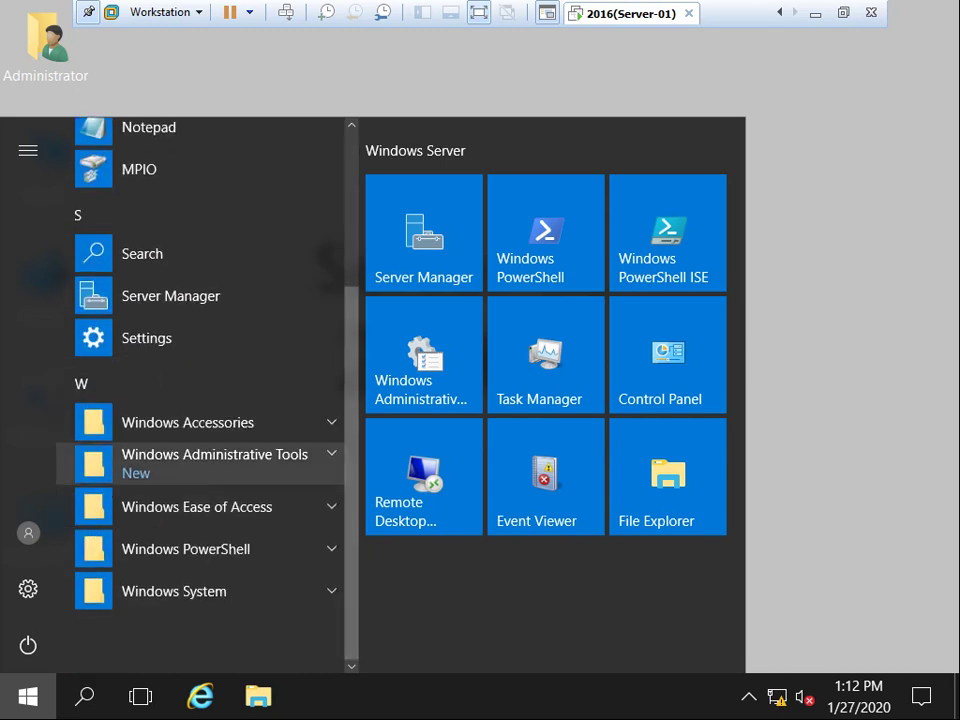
click(200, 463)
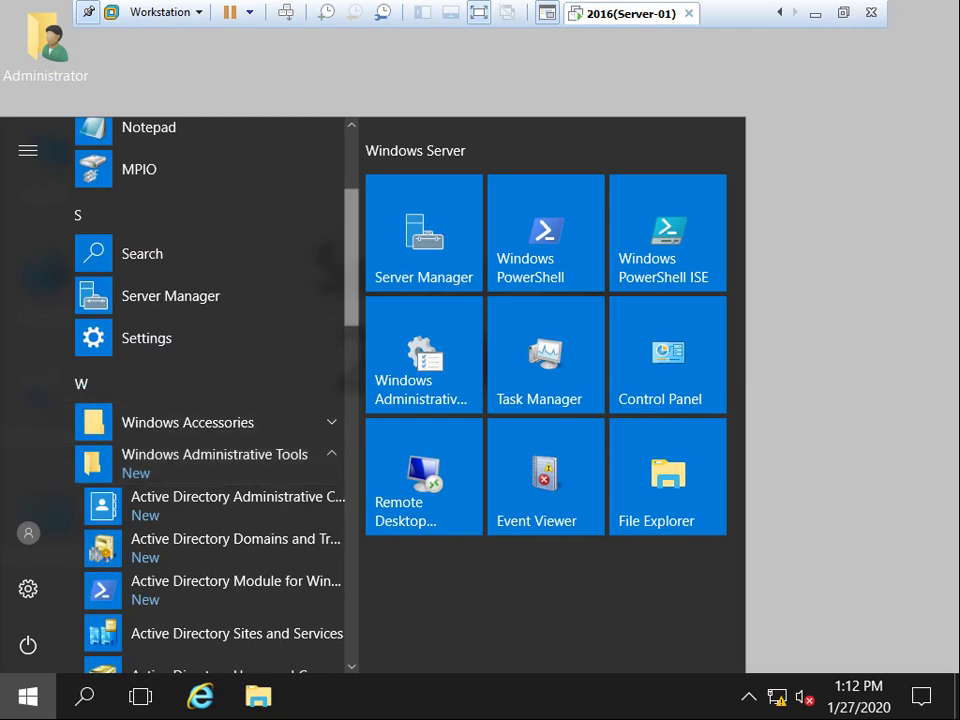
- Launch Performance Monitor, maximize it, and show the live % Processor Time graph
scroll(200, 422, down, 3)
scroll(215, 390, down, 4)
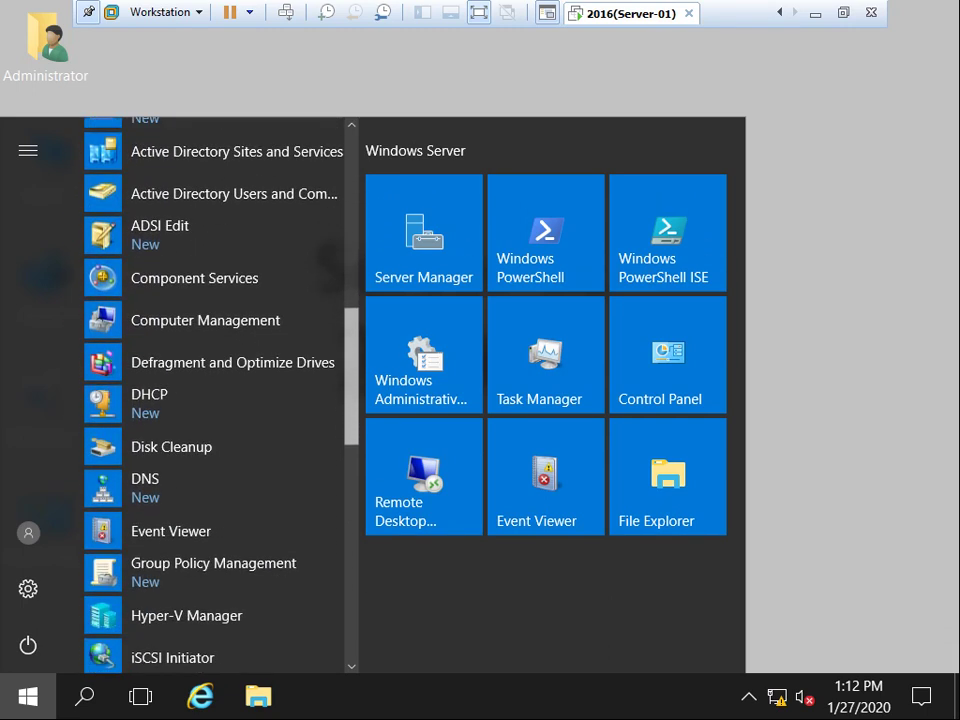
scroll(215, 390, down, 3)
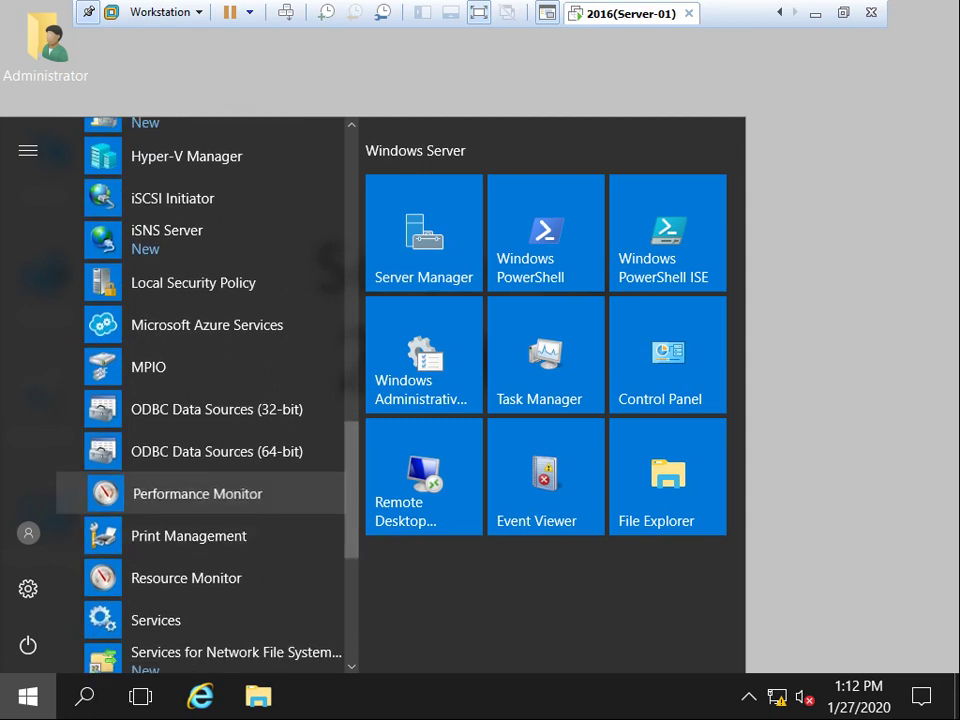
click(78, 370)
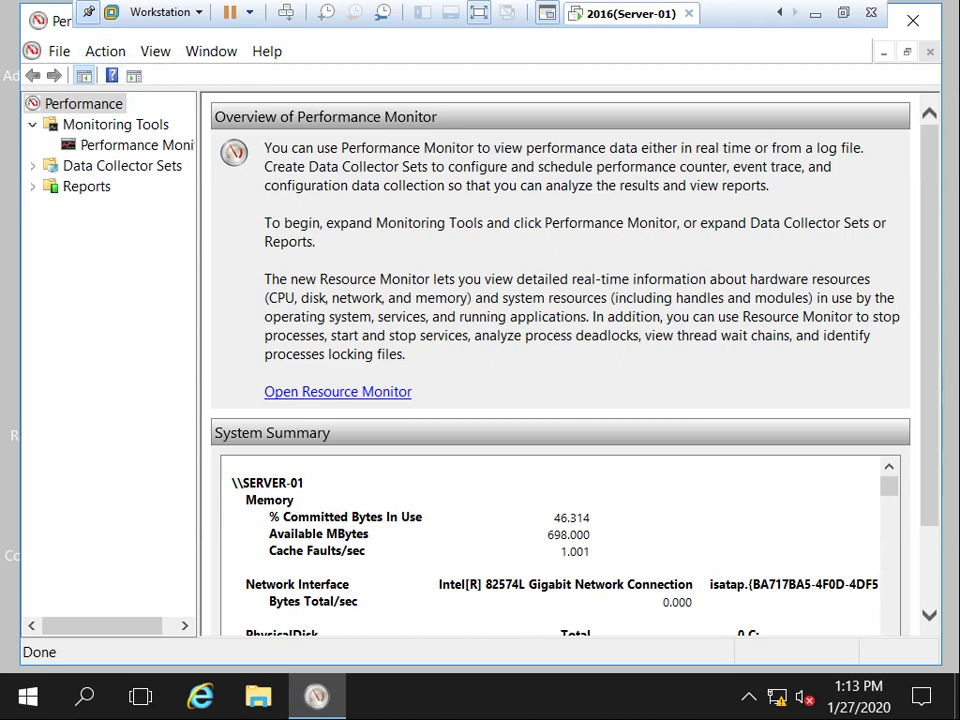
key(super+Up)
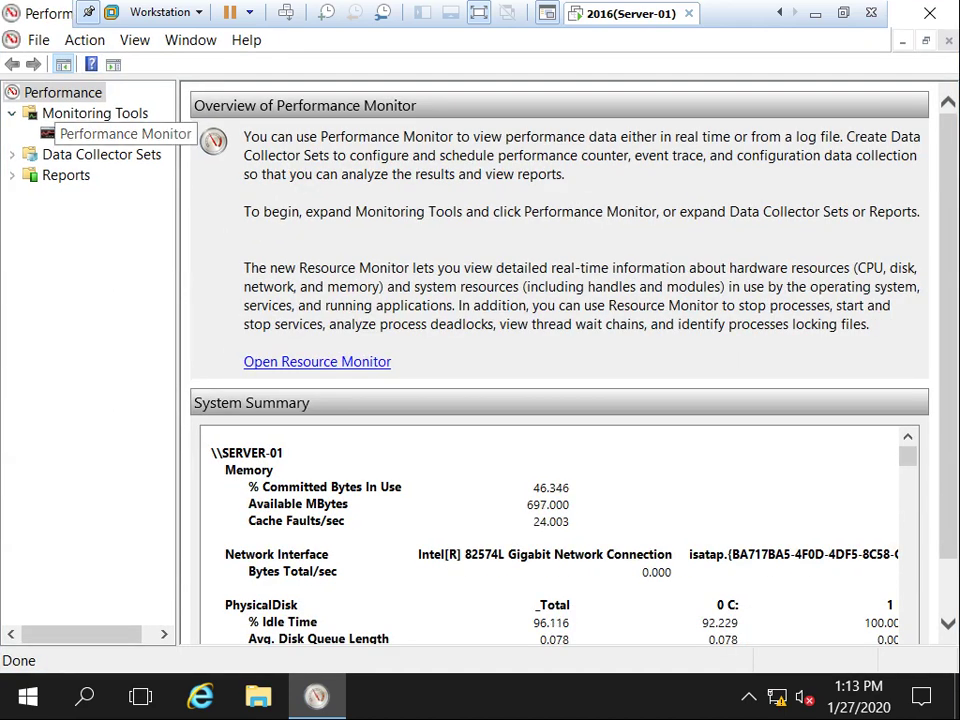
click(110, 133)
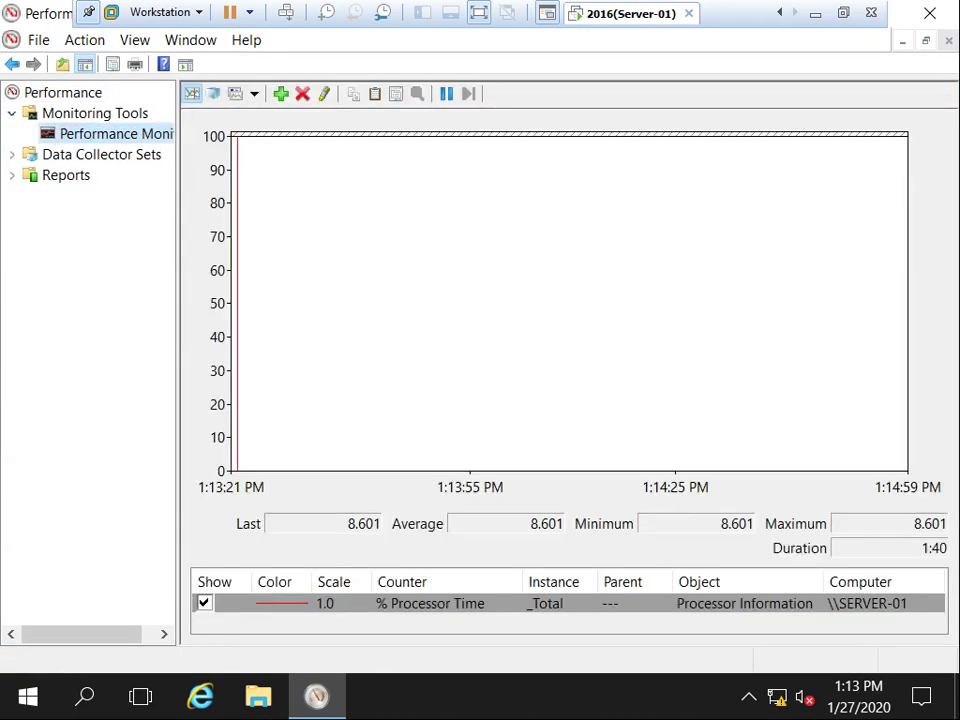
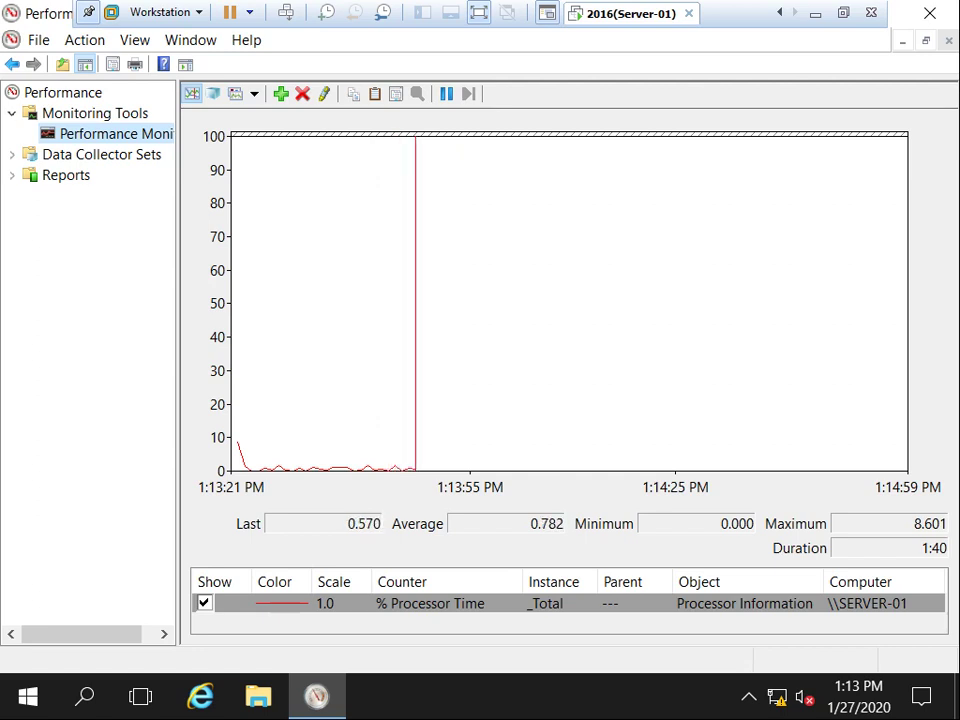
- Expand Data Collector Sets > User Defined and widen the navigation pane so set names are readable
click(12, 175)
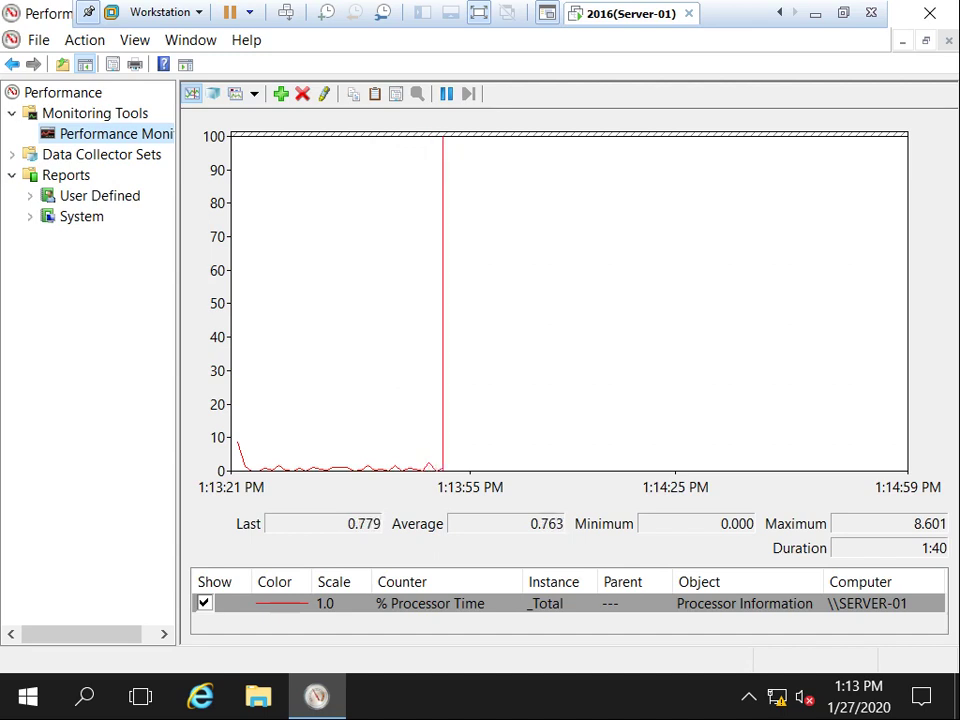
click(12, 175)
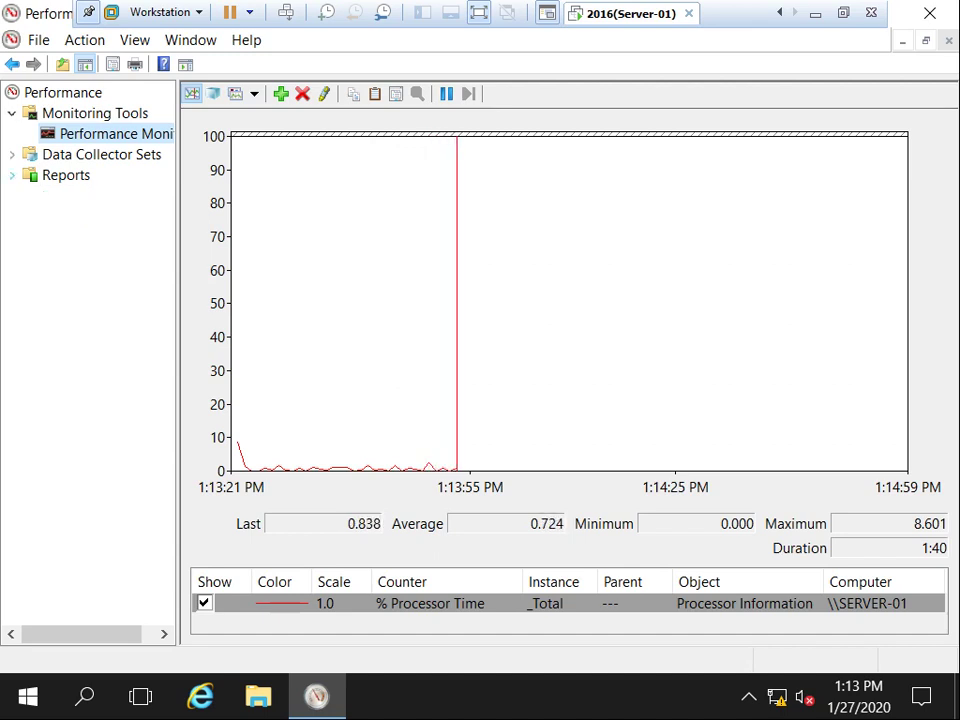
click(12, 154)
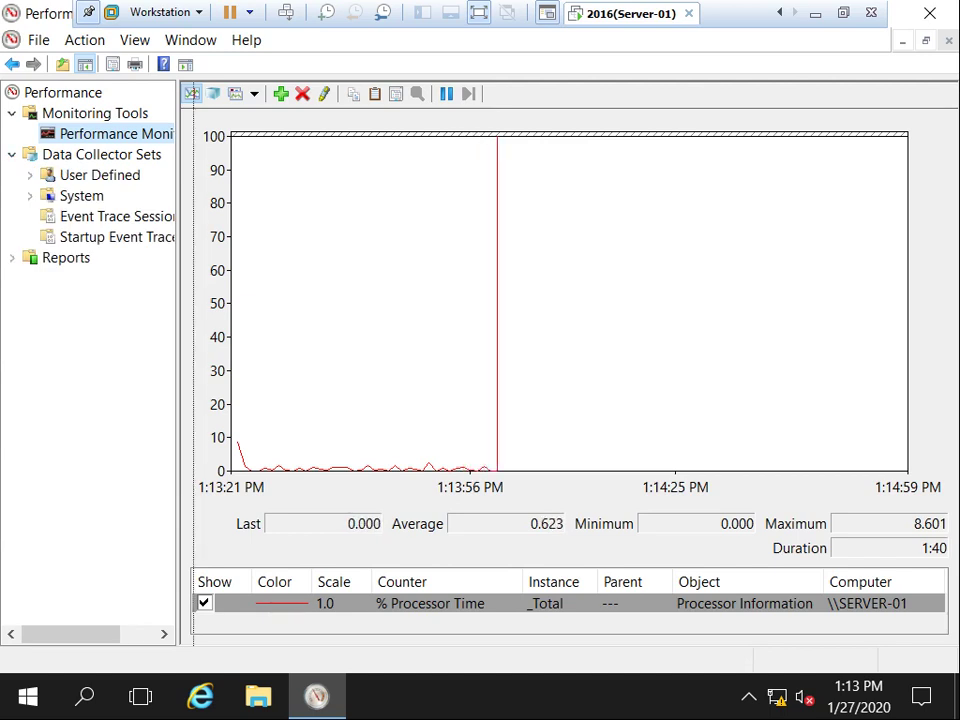
drag(177, 380, 205, 380)
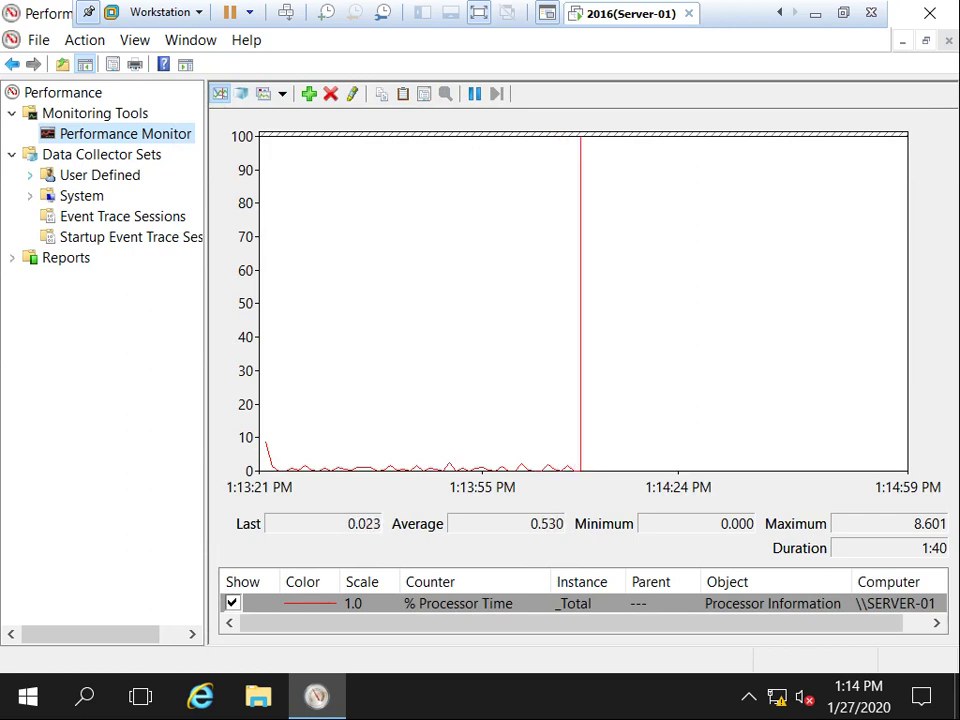
click(30, 174)
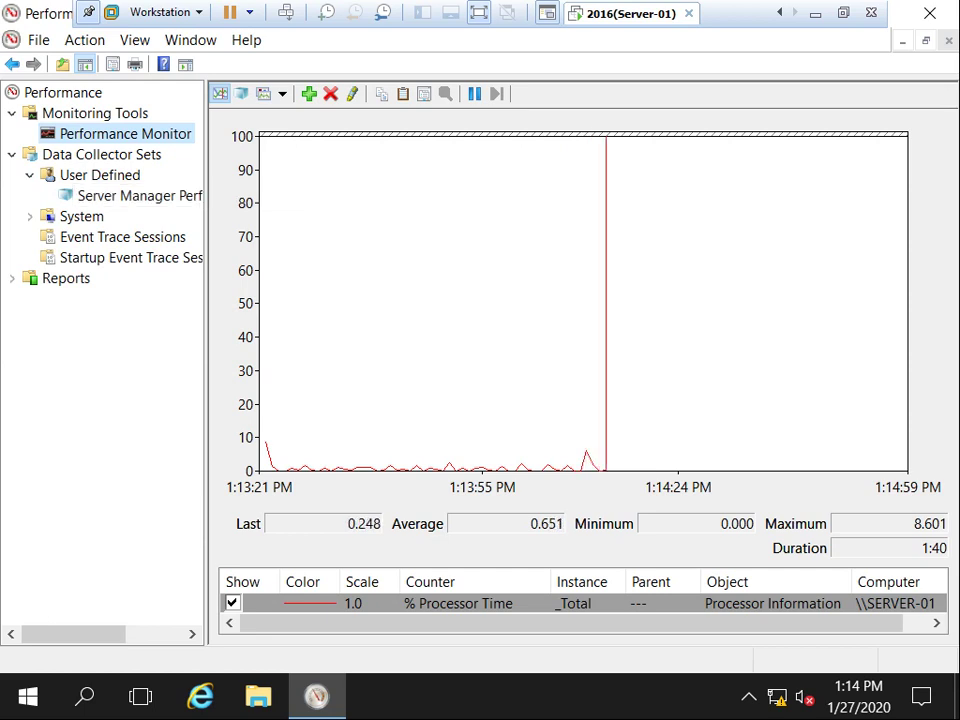
drag(205, 350, 263, 350)
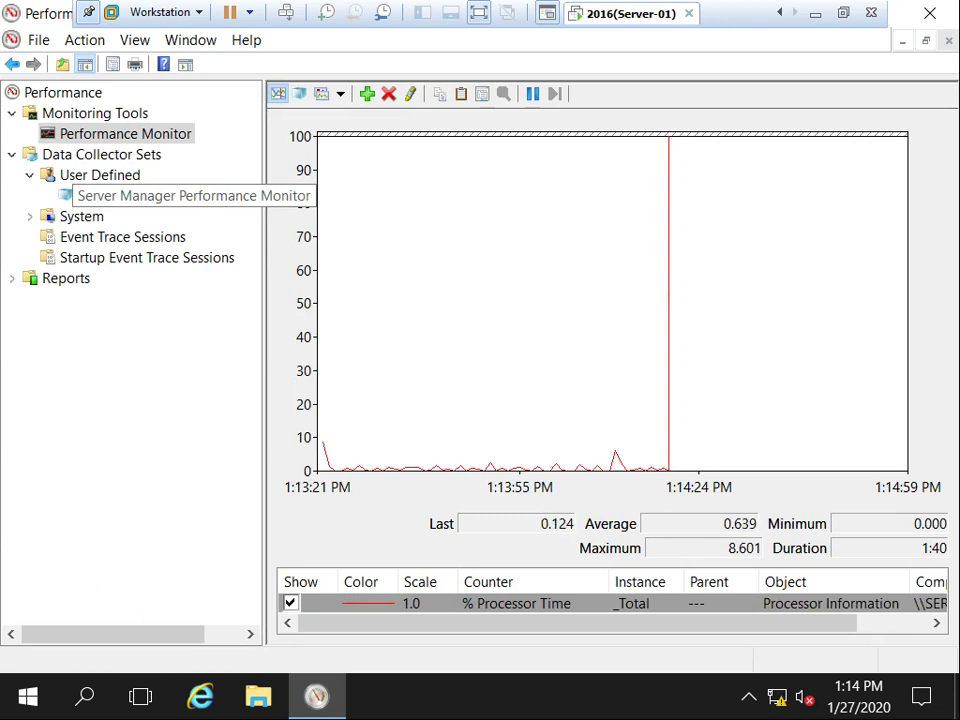
- Try starting the Server Manager Performance collector set and dismiss the failure error
click(160, 195)
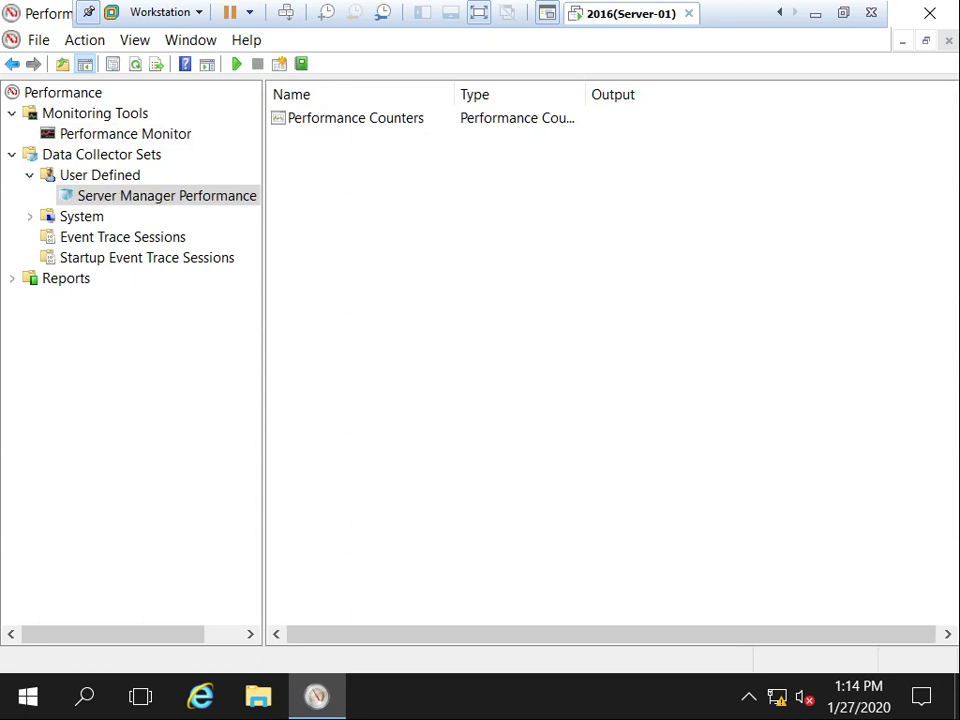
right_click(152, 196)
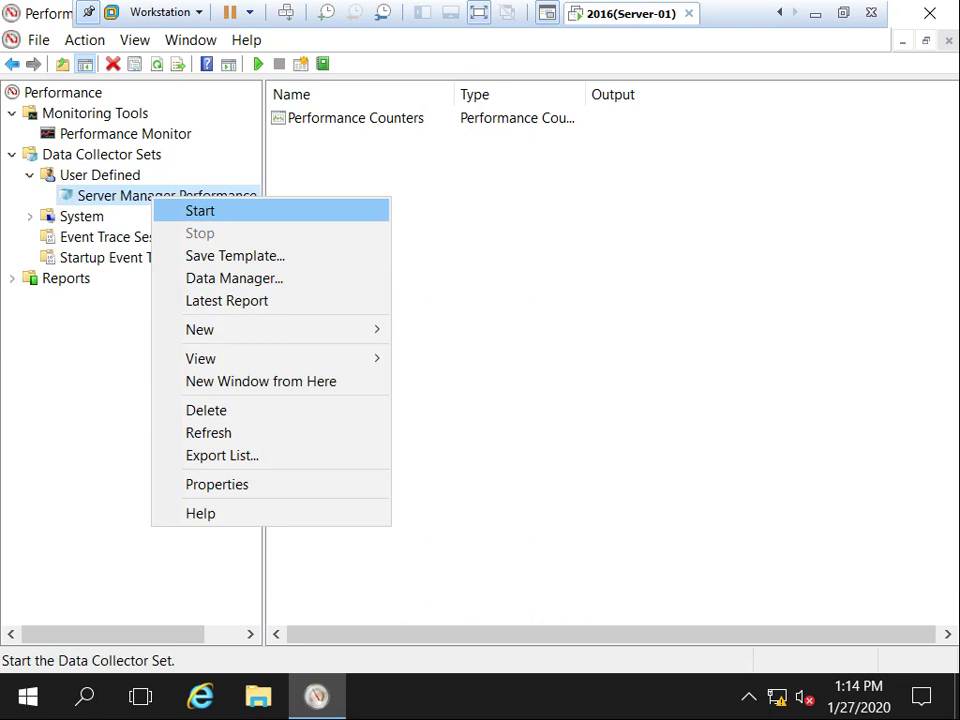
key(Return)
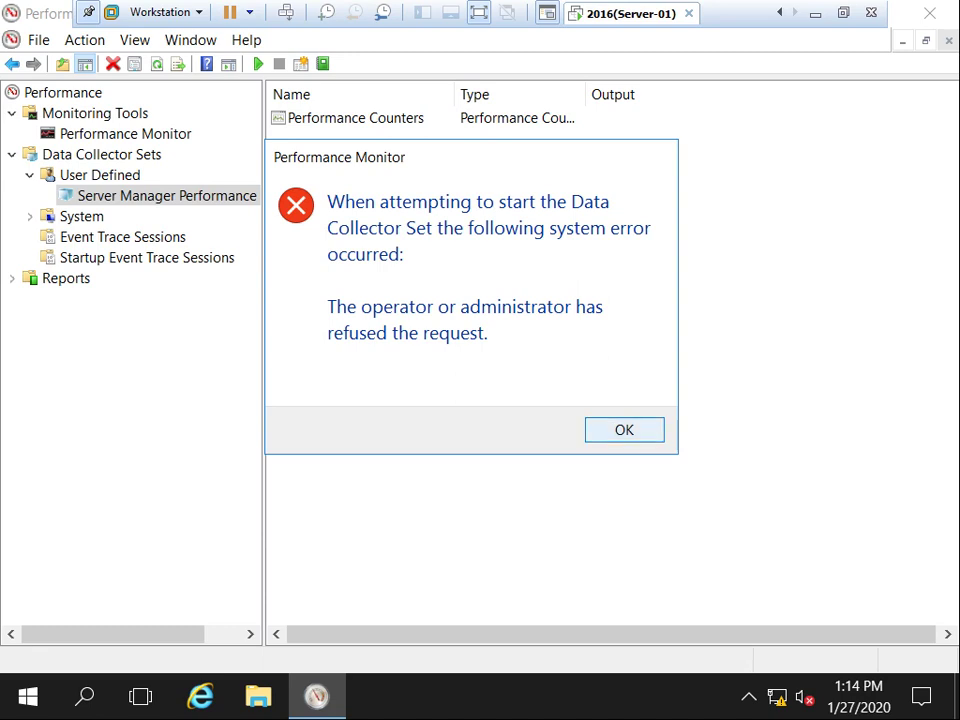
key(Return)
- Expand the System collector sets and select Active Directory Diagnostics
key(Tab)
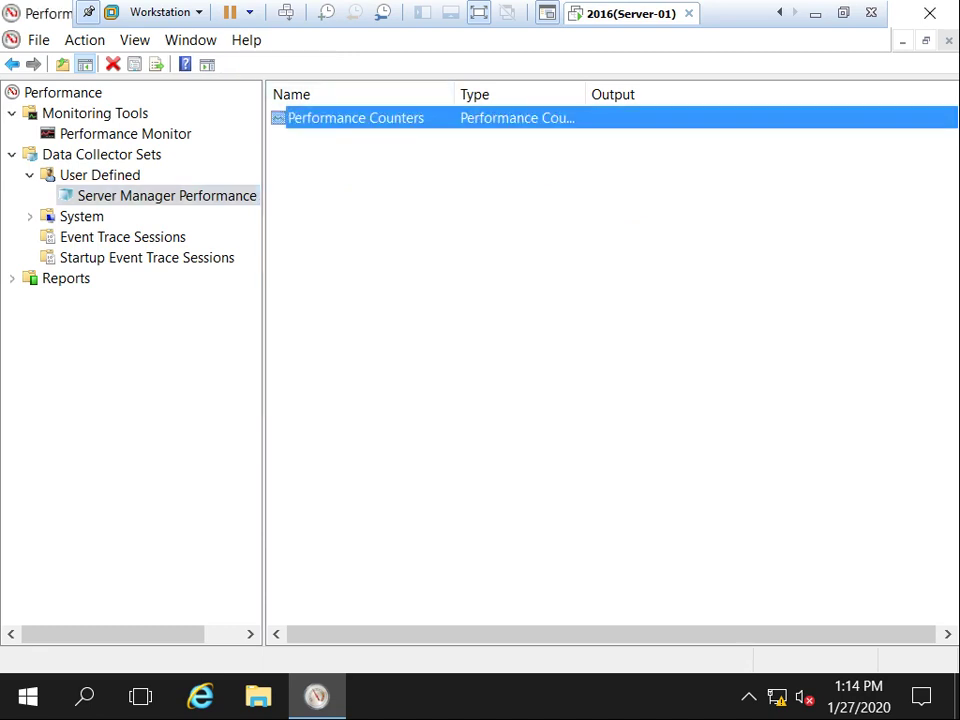
key(shift+F10)
key(Down)
key(Down)
key(Return)
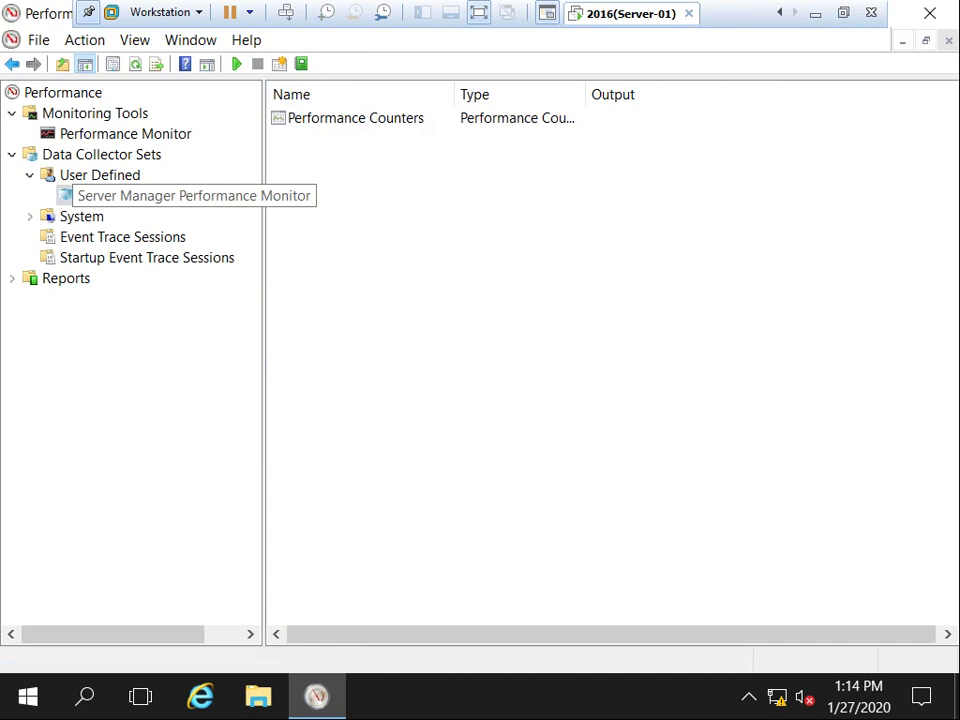
key(shift+F10)
key(Down)
key(Escape)
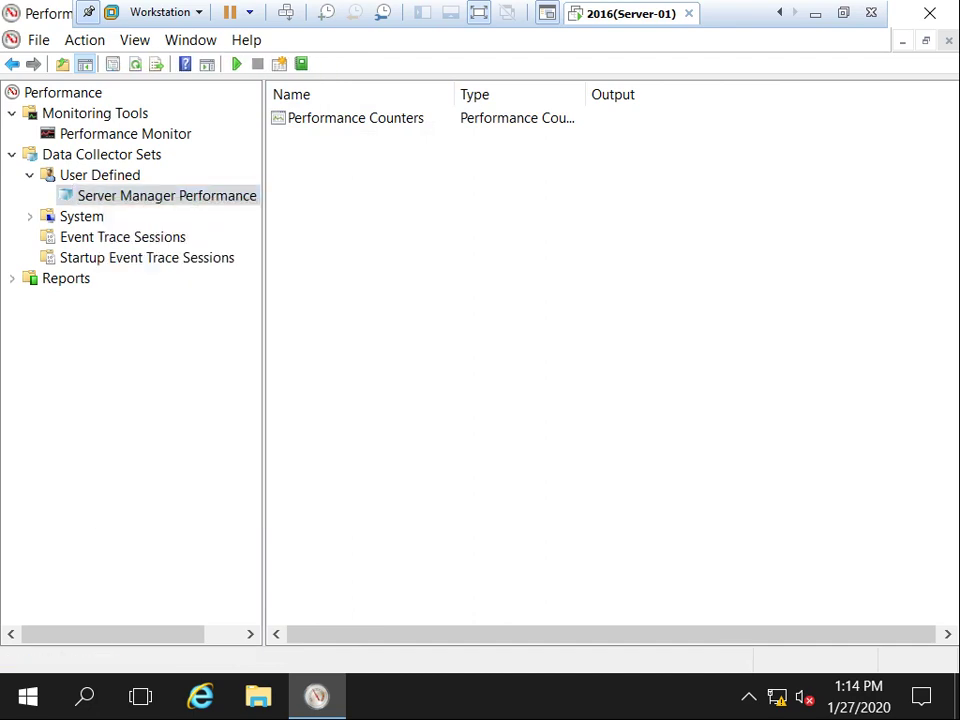
key(Tab)
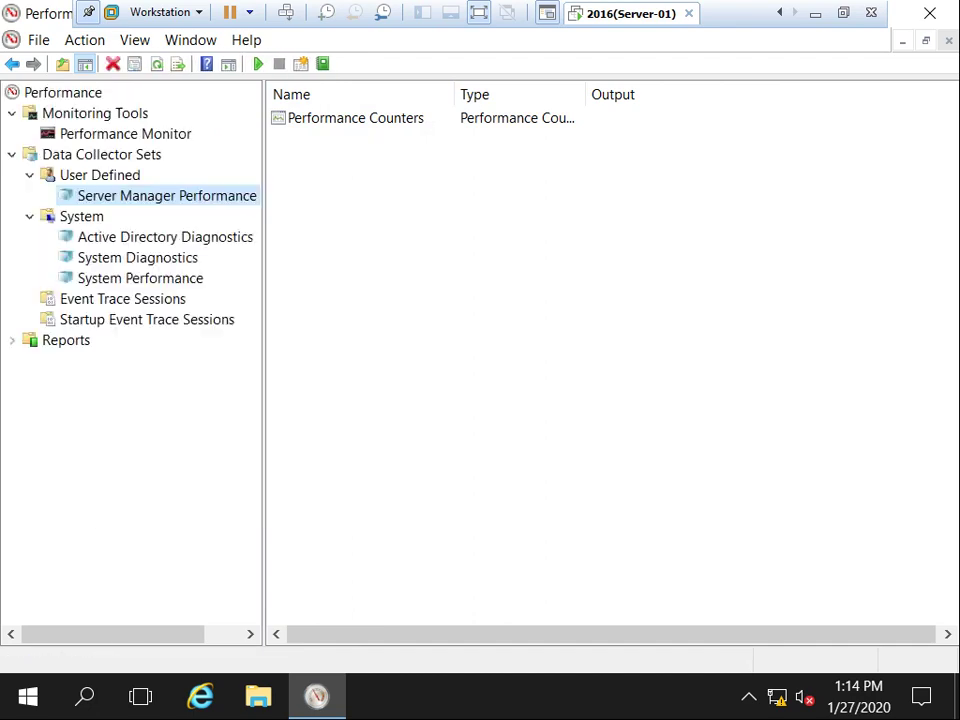
click(165, 237)
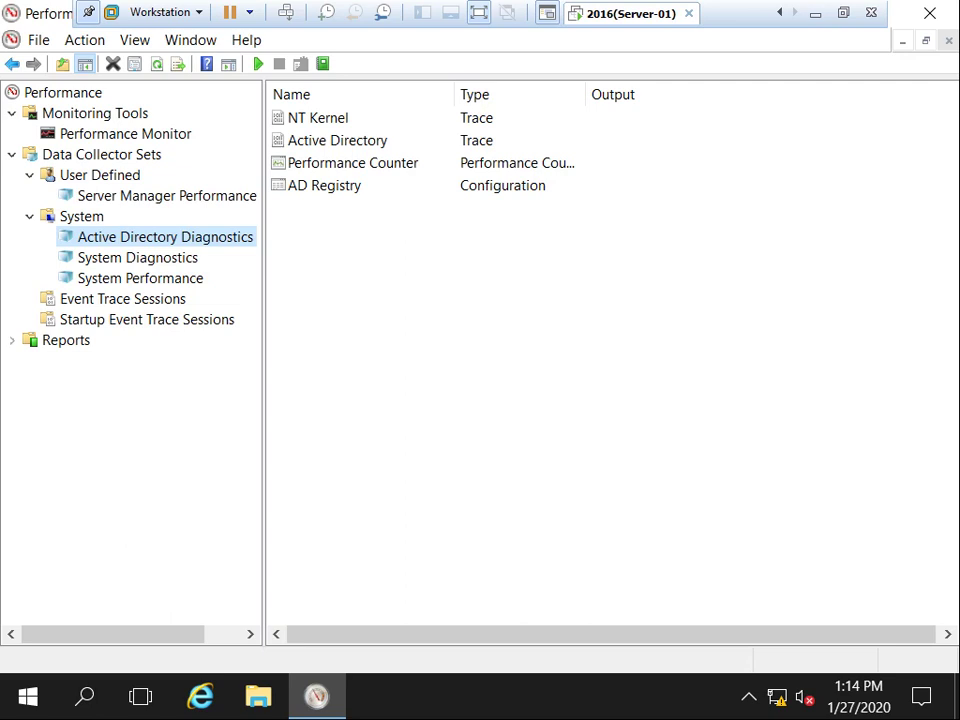
- Start the Active Directory Diagnostics set and point out its 300-second collection duration
right_click(210, 238)
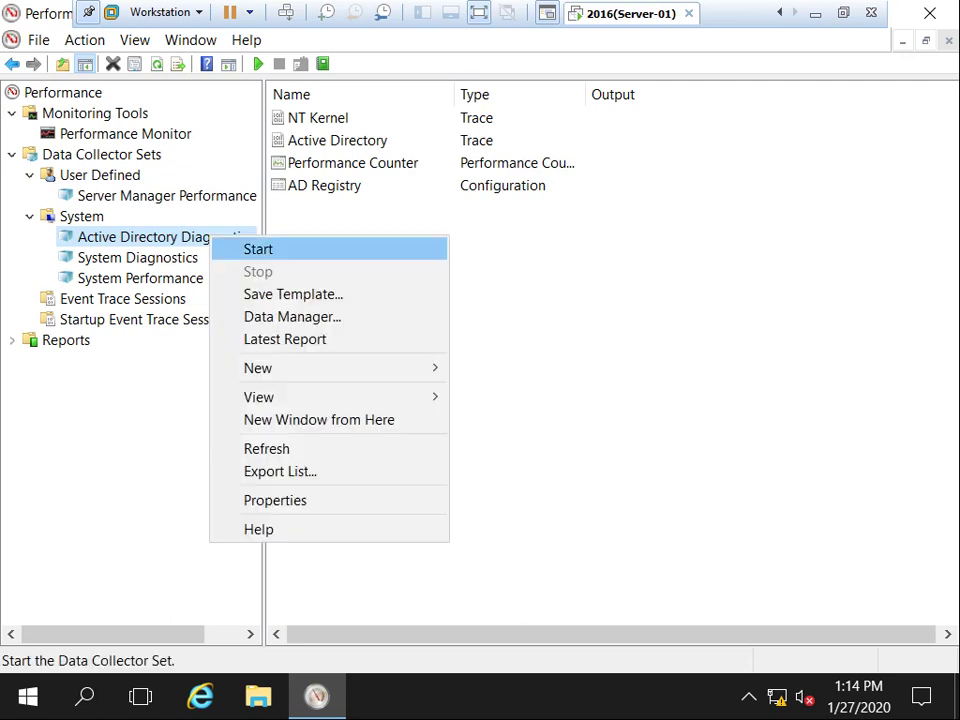
click(258, 249)
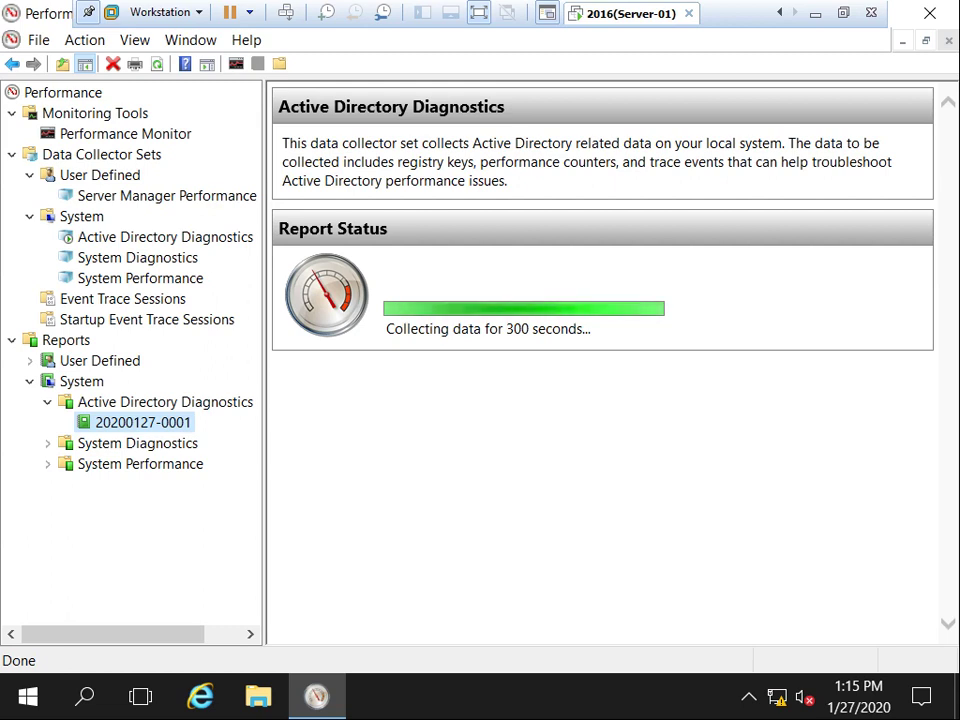
drag(506, 329, 521, 329)
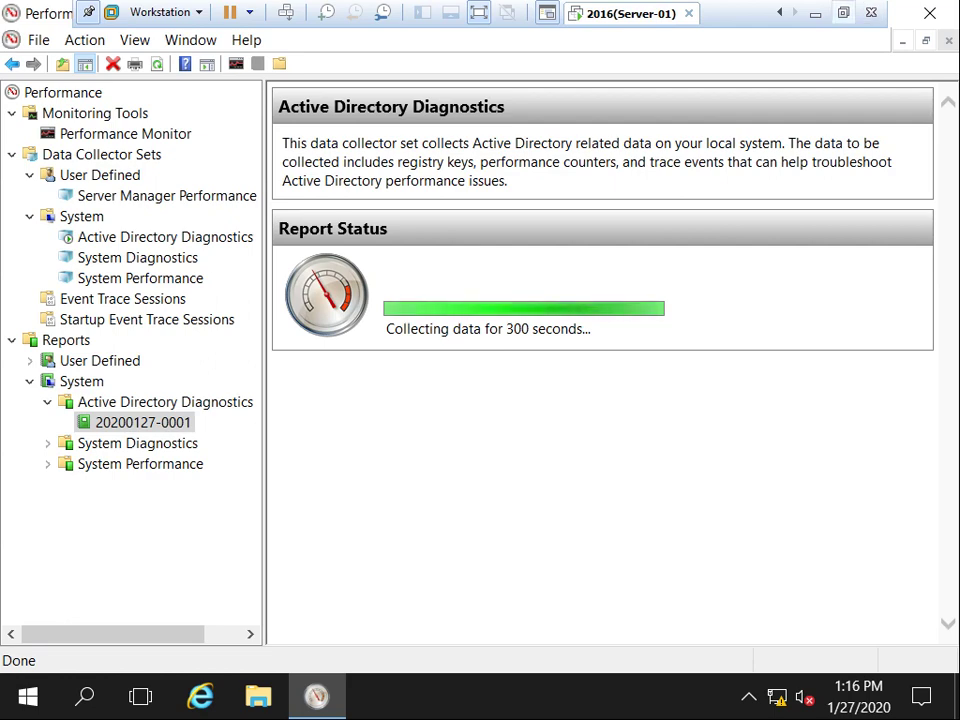
- Leave full screen, bring up and cancel the guest's security screen, then return to full screen
key(ctrl+alt+Return)
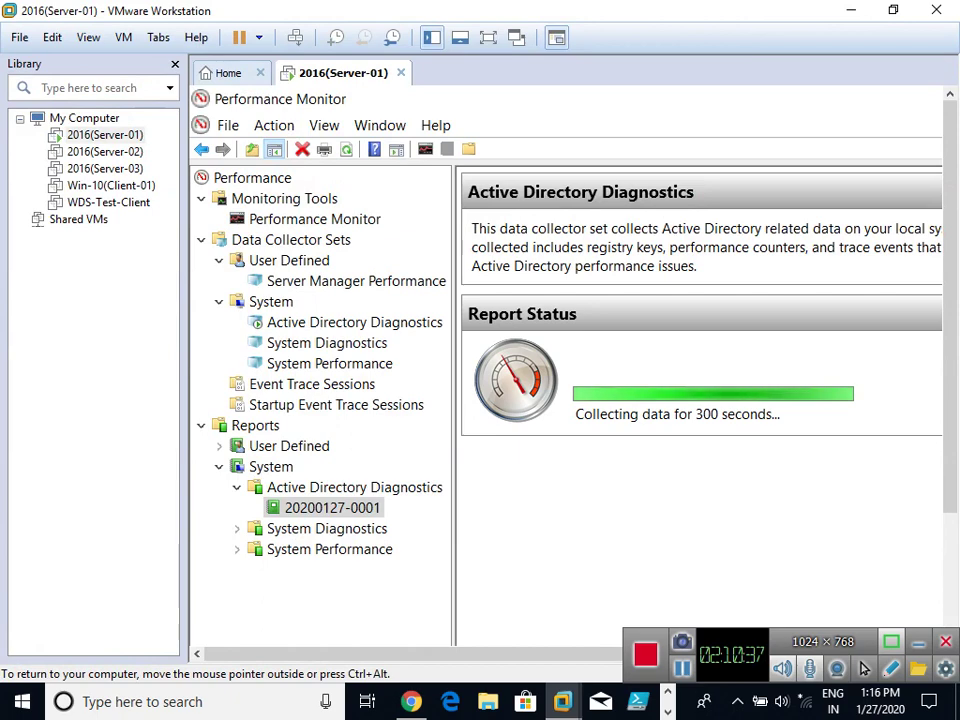
key(ctrl+alt+Insert)
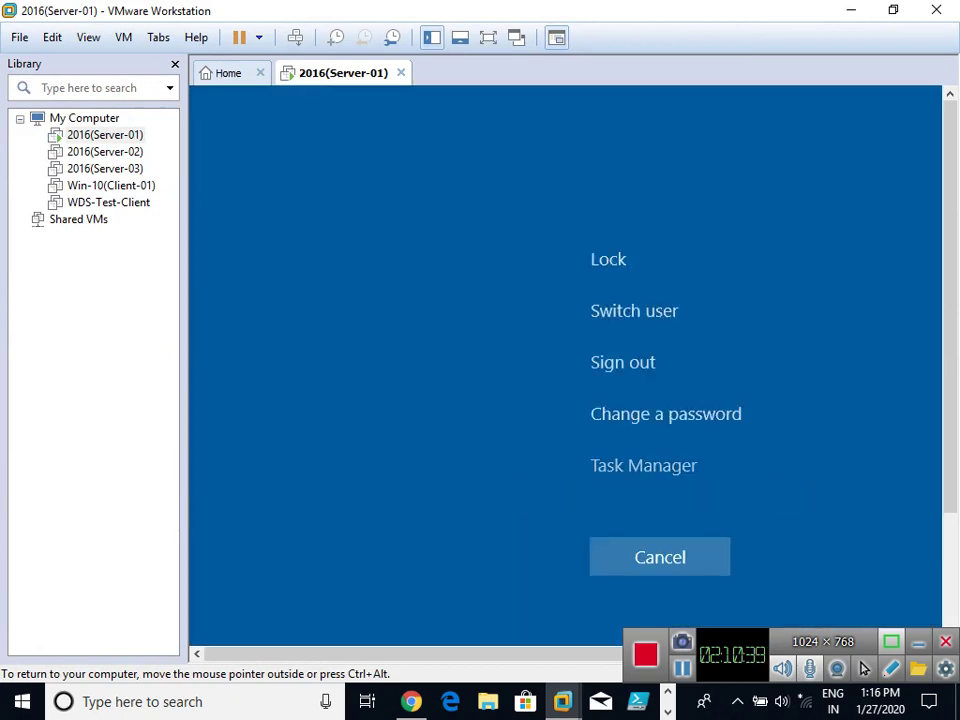
key(Escape)
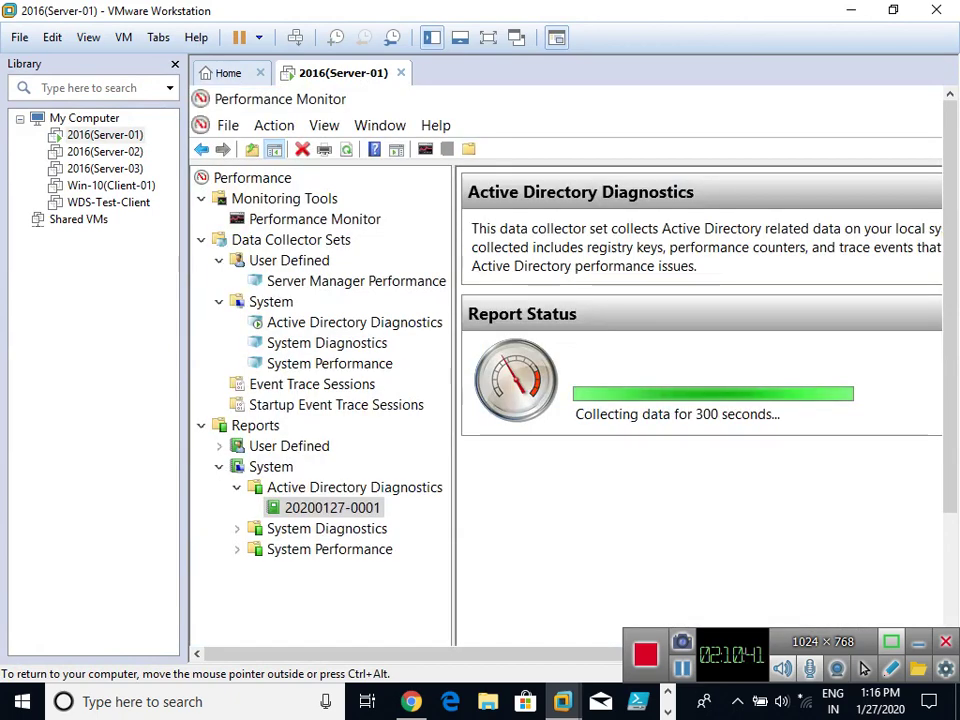
key(ctrl+alt+Return)
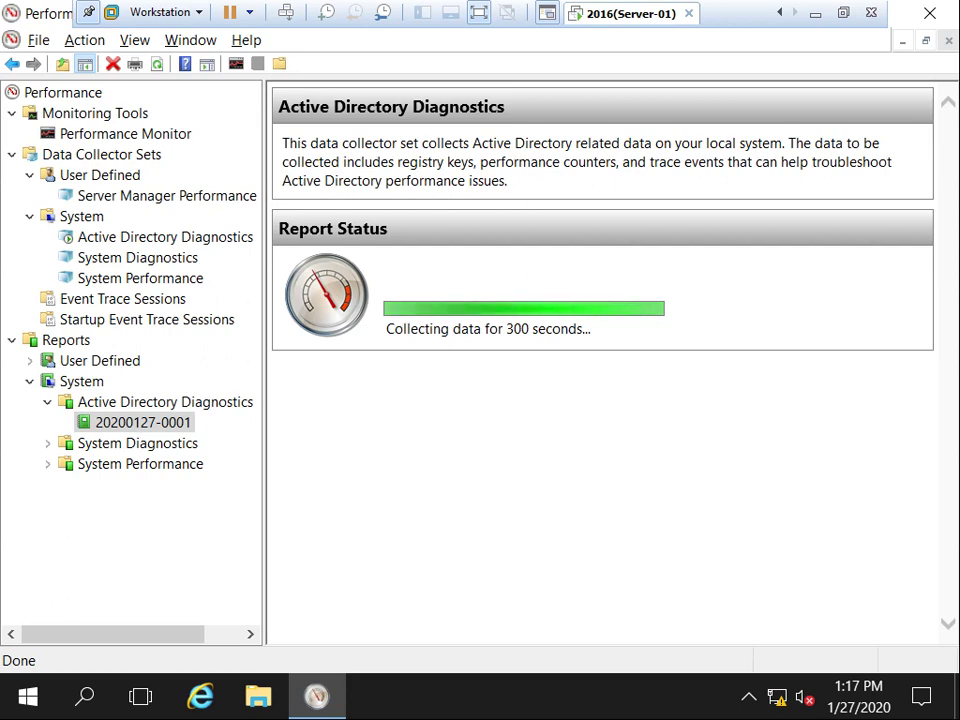
- Collapse the User Defined collector sets in the navigation tree
scroll(130, 360, right, 3)
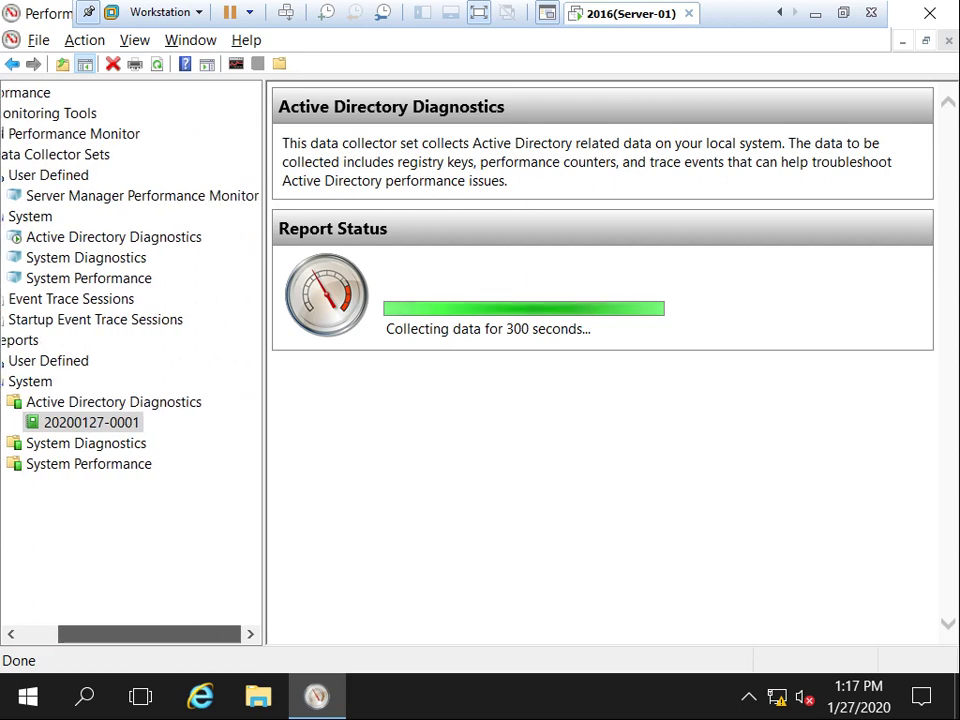
scroll(130, 360, left, 3)
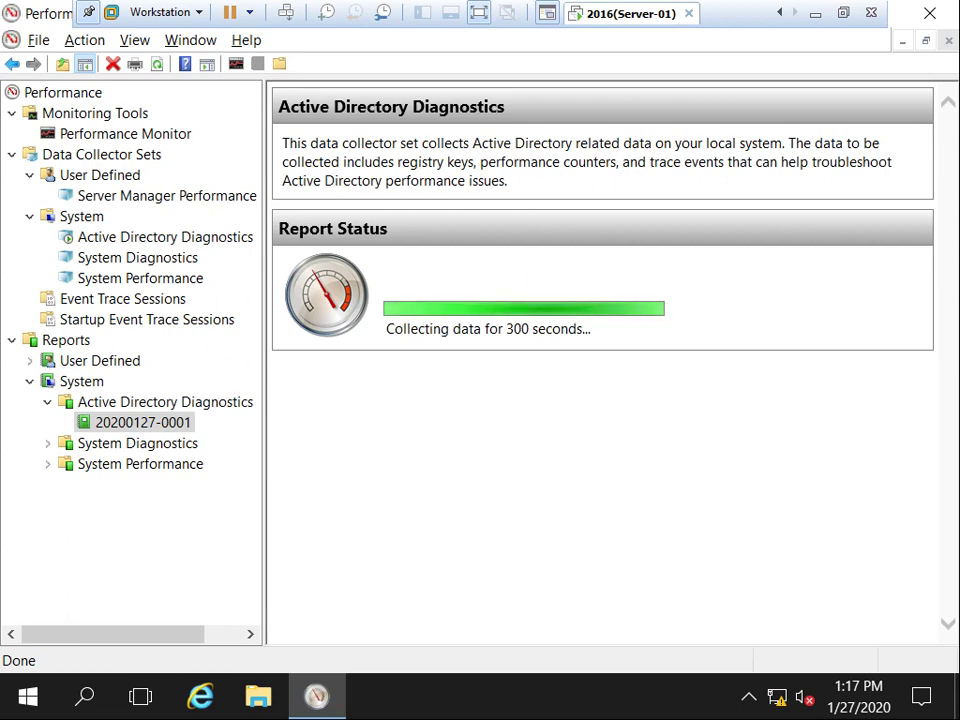
click(30, 175)
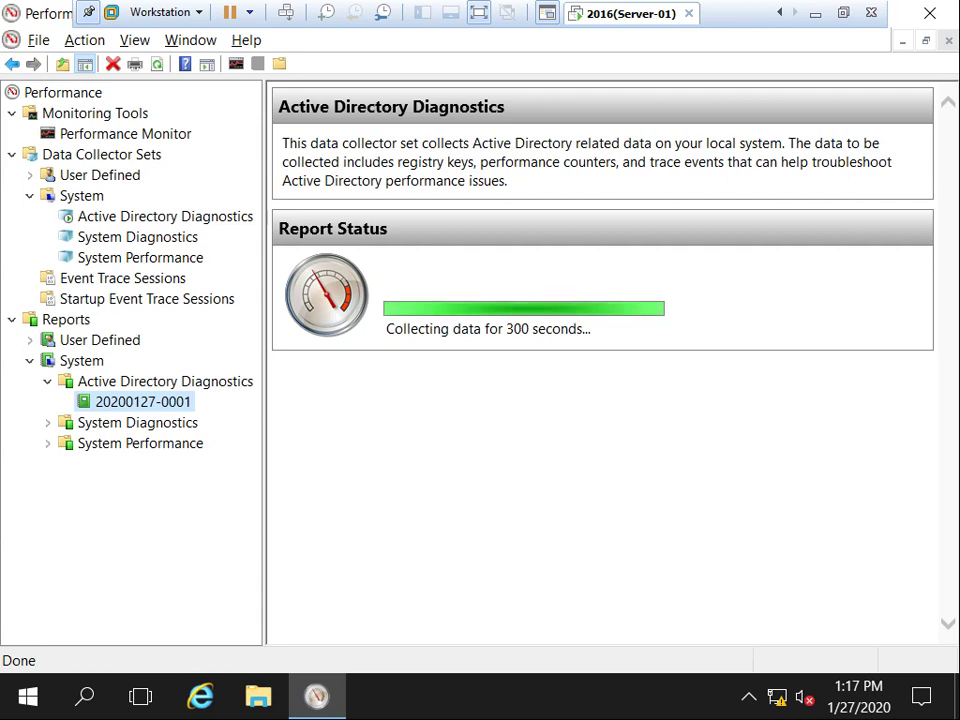
- Launch Notepad from the Run prompt with 'notepad'
key(super+r)
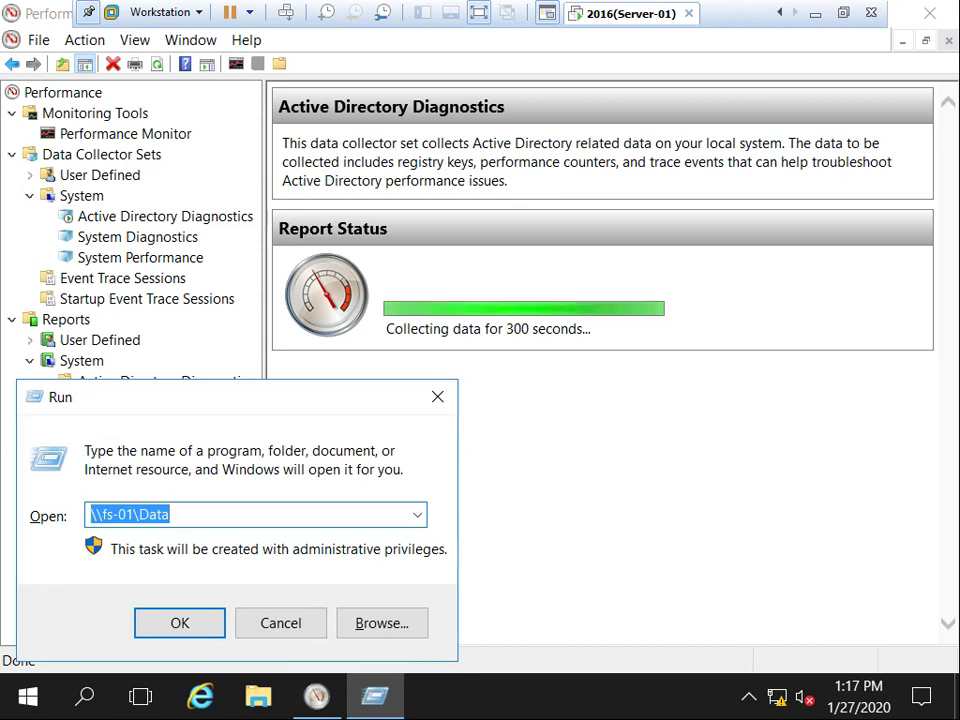
text(notepad)
key(Return)
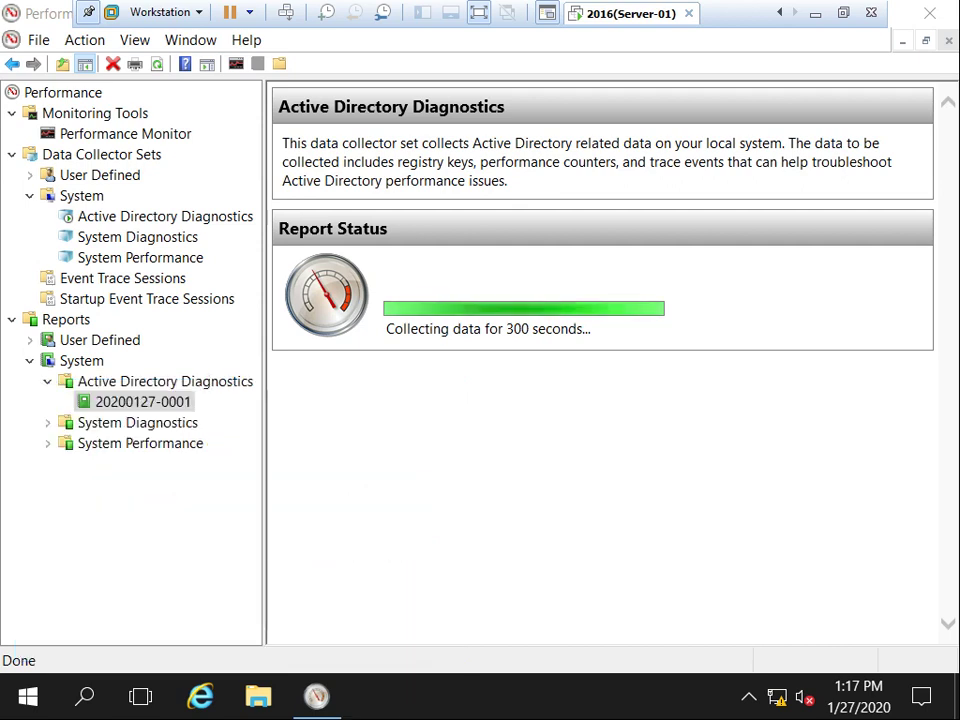
- Type 'LDAP (Light Weight Directory Access Protocol) 389', fixing the misspelled 'Weight'
text(LDAP)
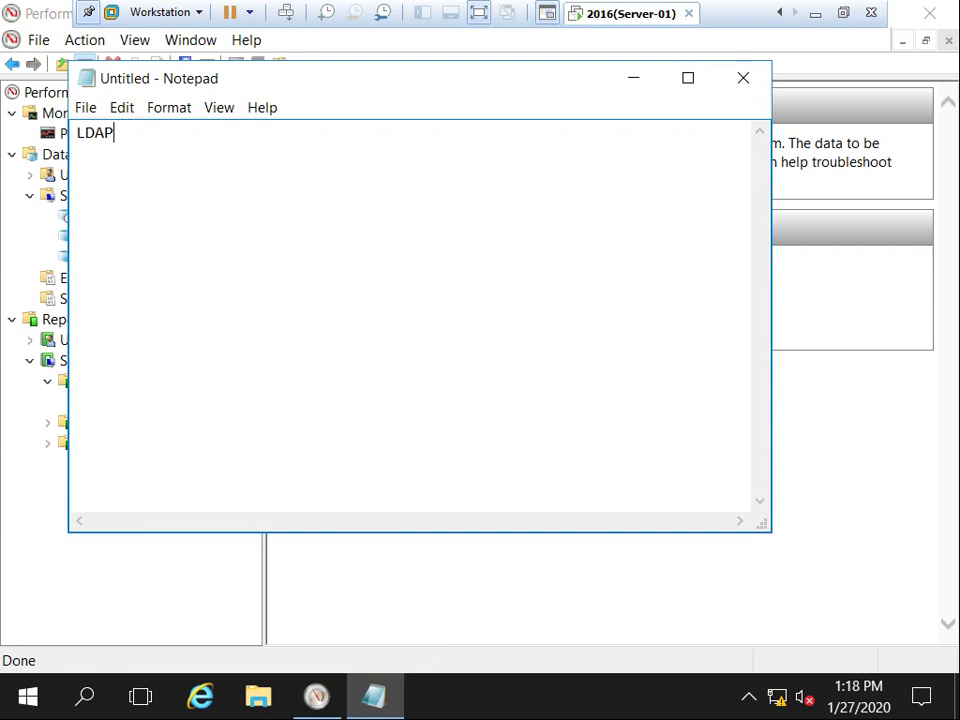
text( (Light Wie)
key(BackSpace)
key(BackSpace)
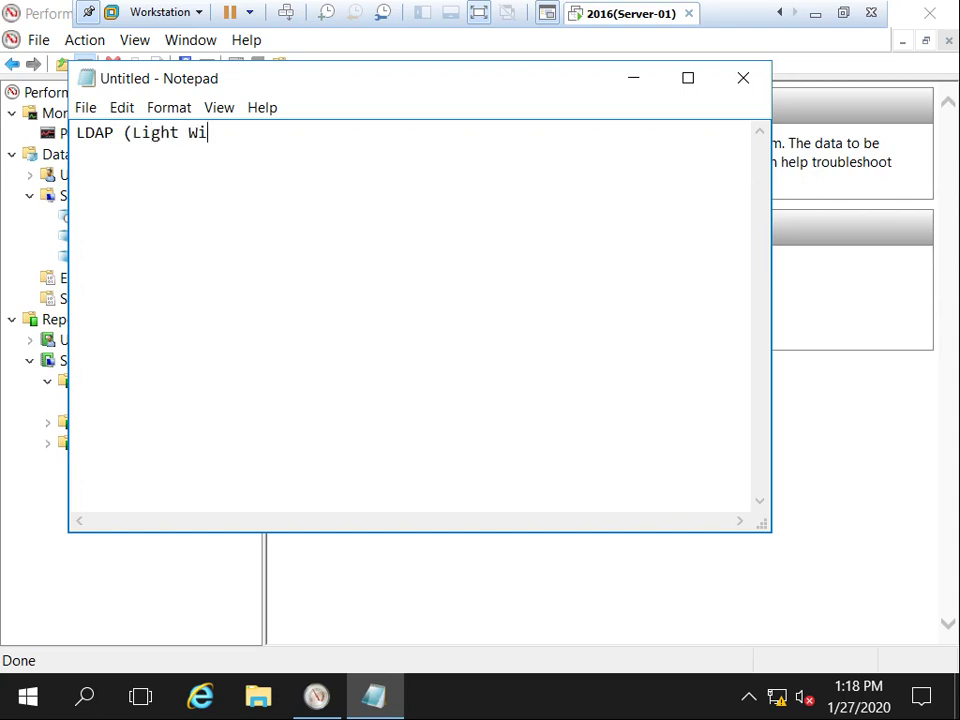
text(eight Director)
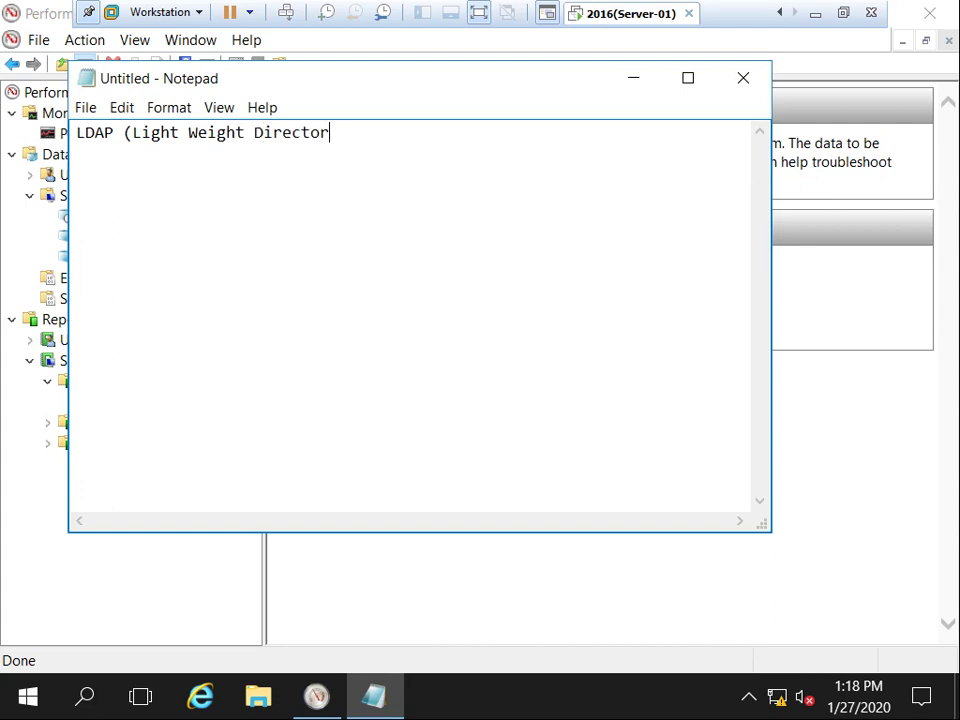
text(y Access P)
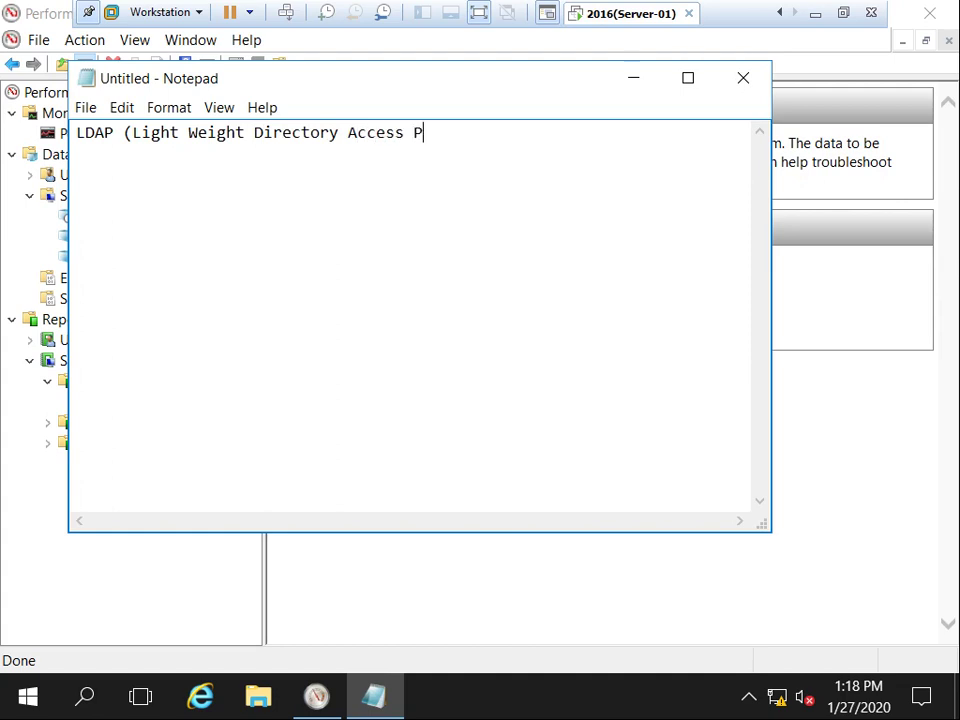
text(rotocol) )
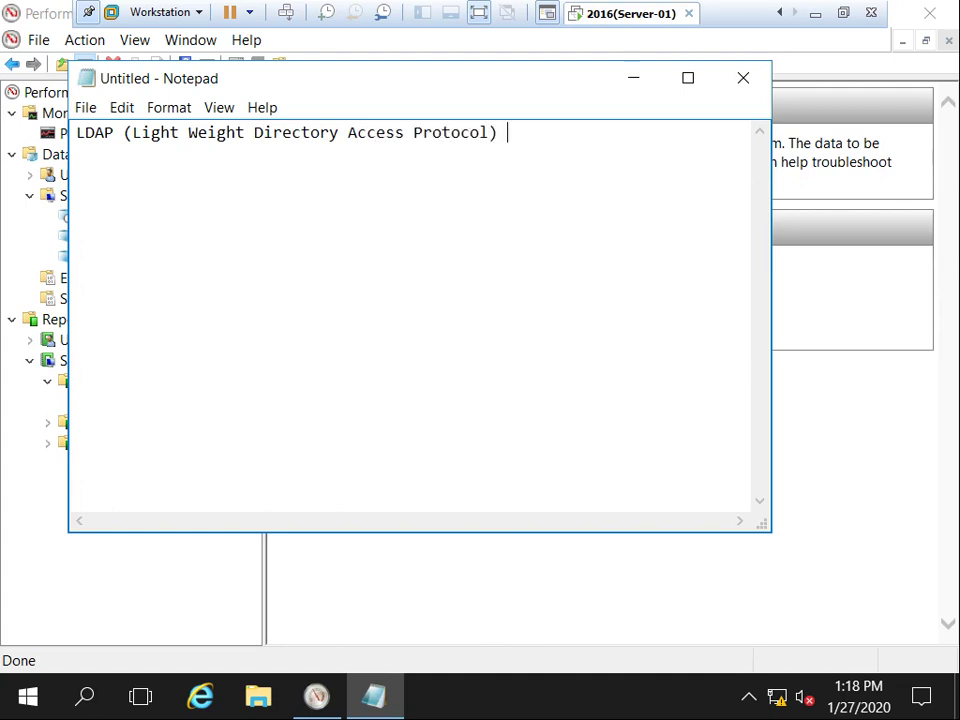
text(389)
- Enlarge the LDAP note's text to 18-point Consolas via the Font dialog
drag(76, 132, 540, 132)
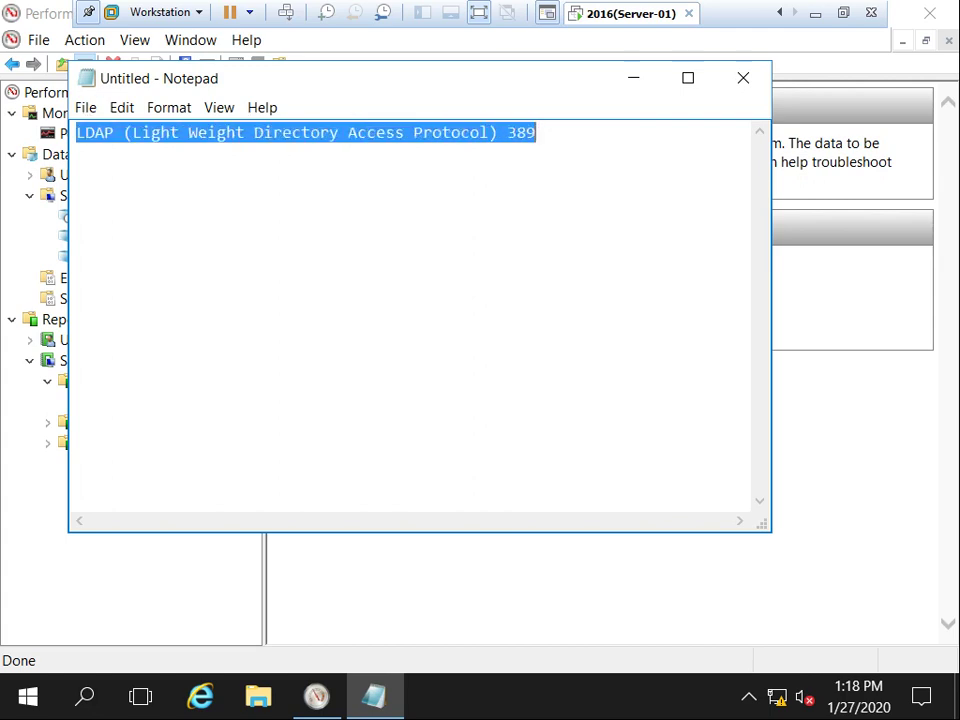
click(122, 107)
mouse_move(169, 107)
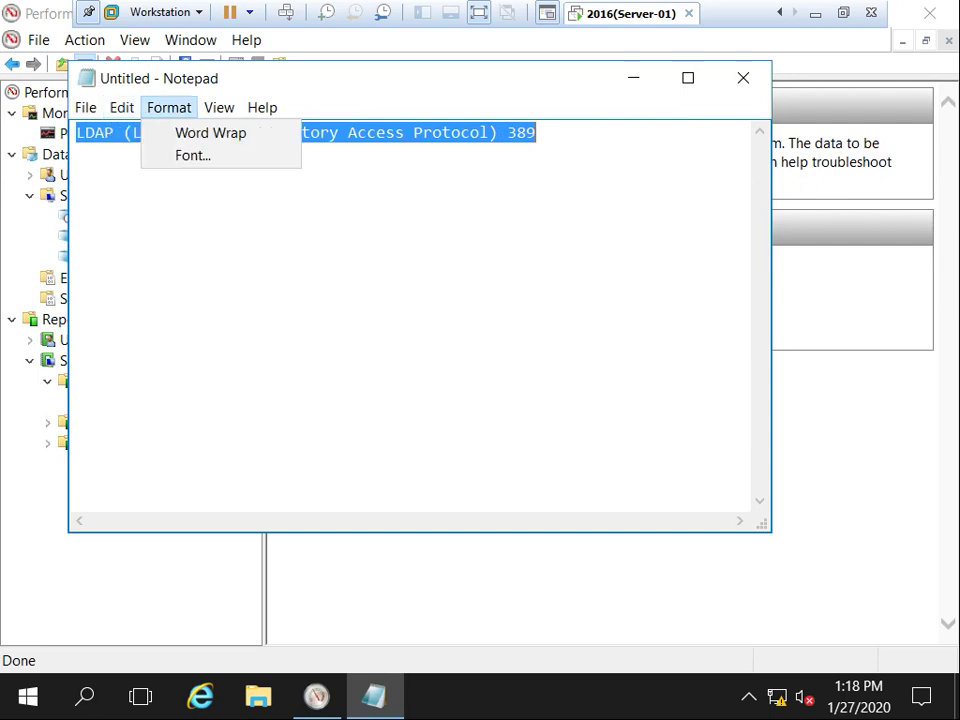
key(Up)
key(Return)
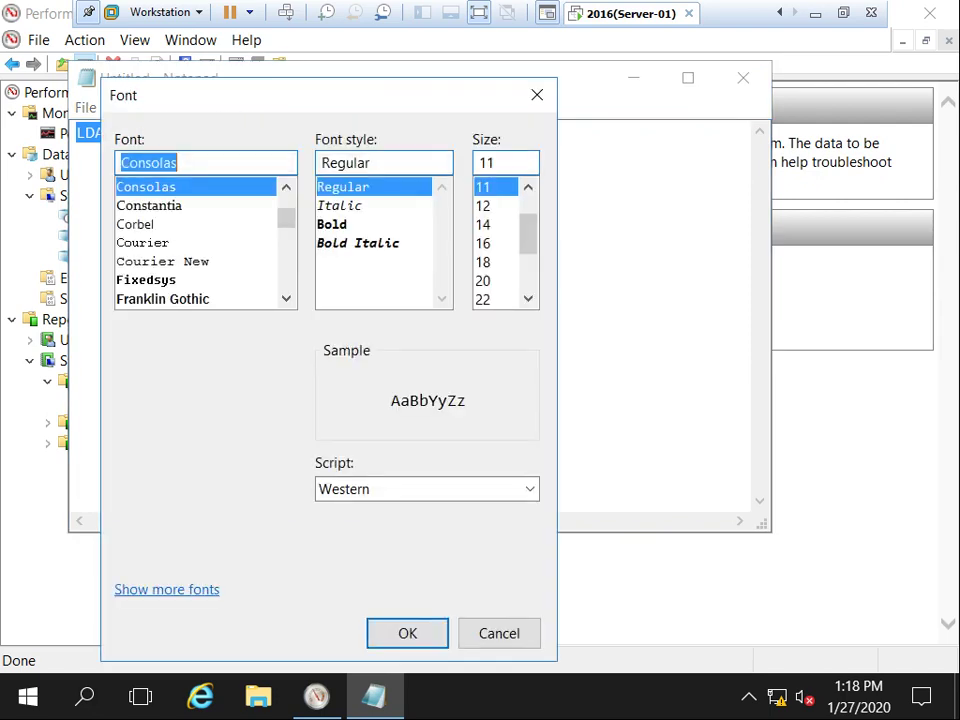
key(alt+s)
key(Down)
key(Down)
key(Down)
key(Down)
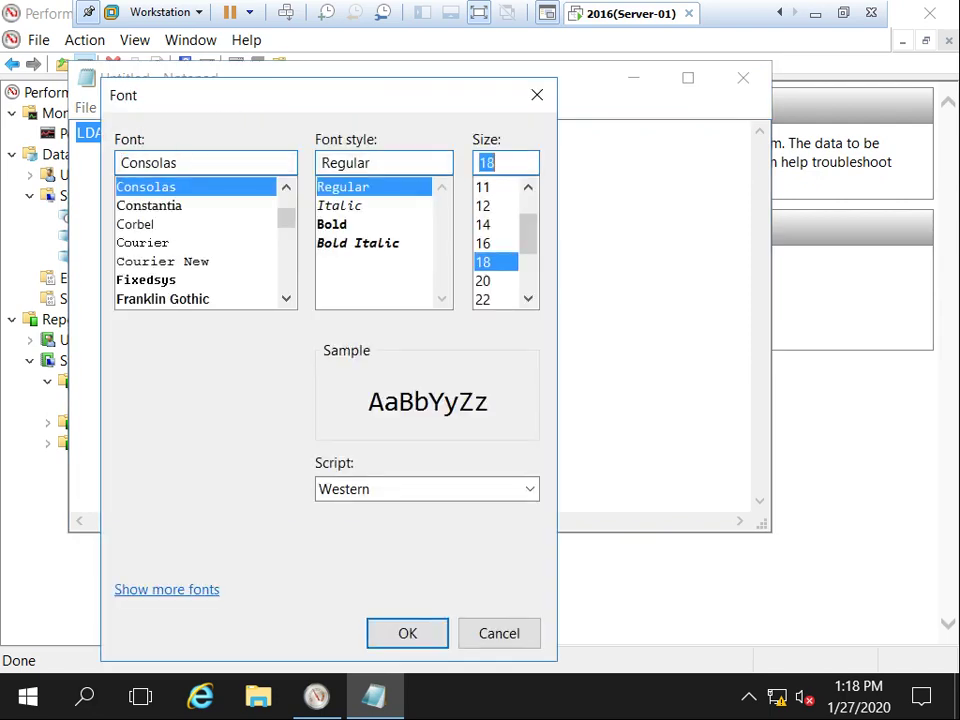
key(Down)
key(Return)
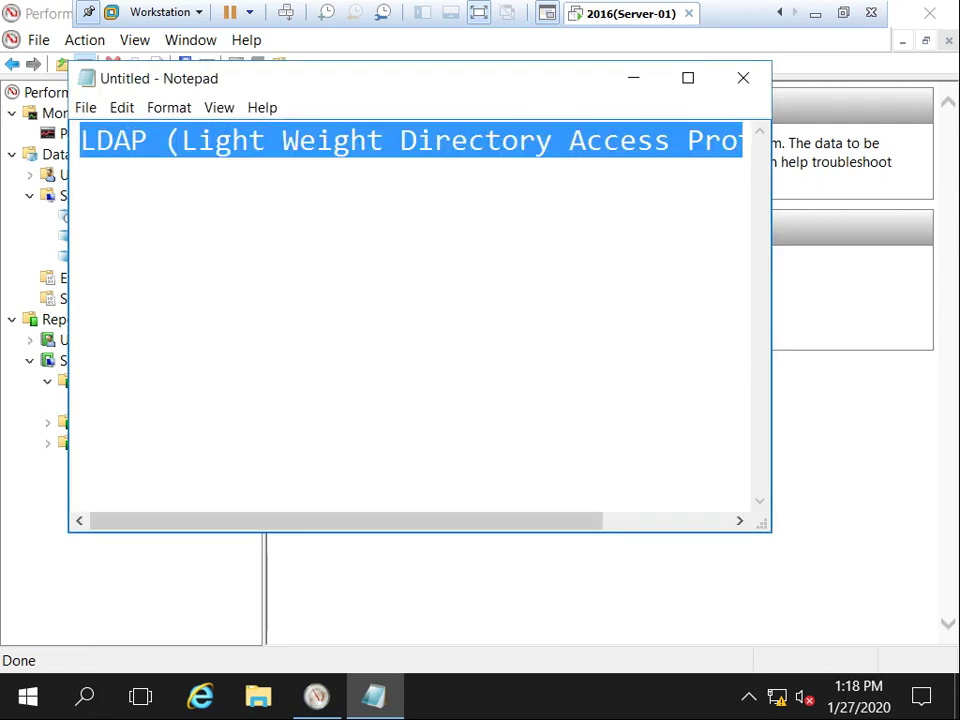
click(587, 140)
- Turn on word wrap for the note, then switch back to Performance Monitor
click(169, 107)
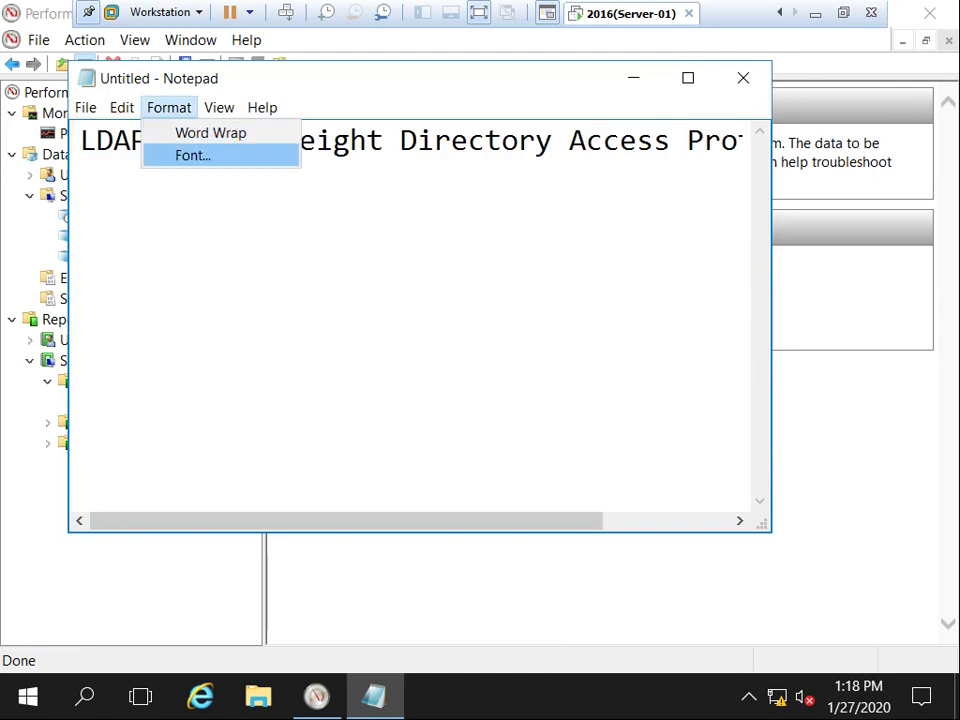
key(w)
click(298, 175)
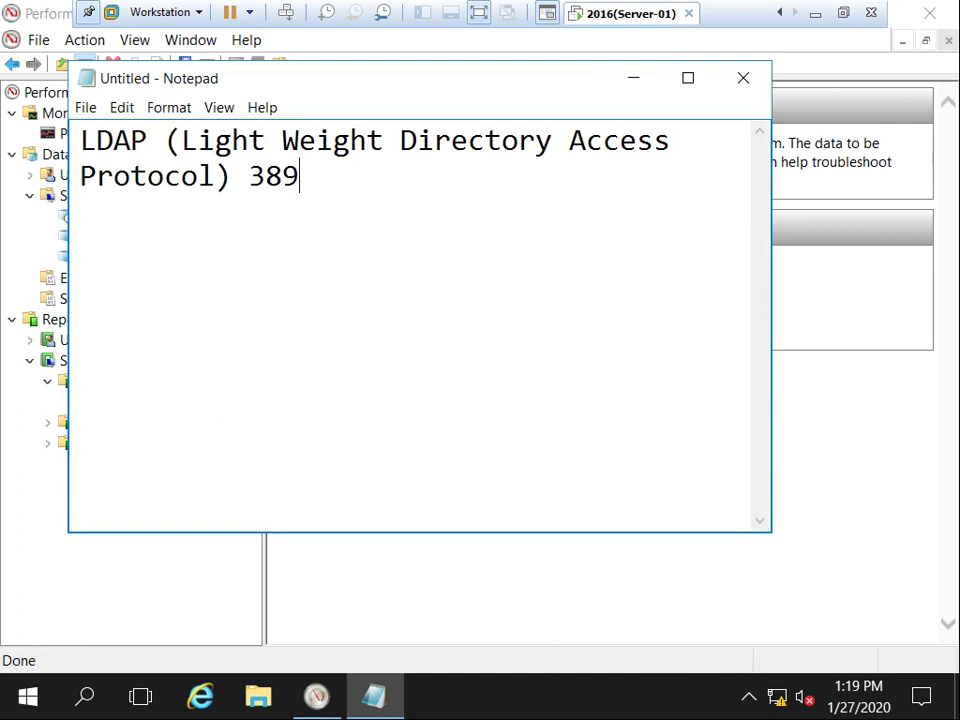
key(alt+Tab)
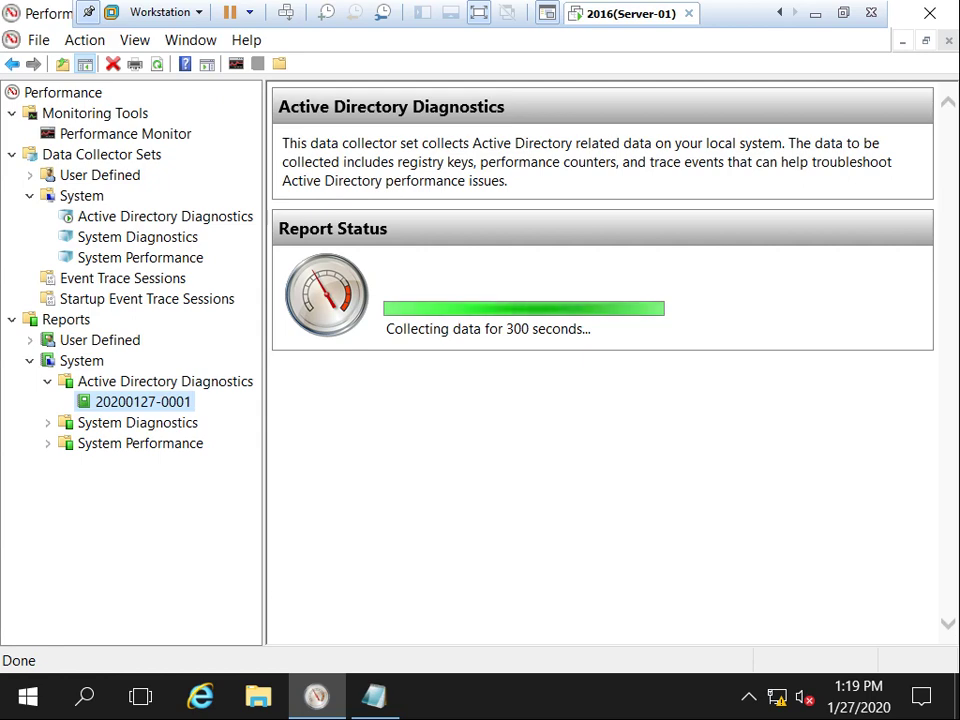
key(ctrl+alt+Return)
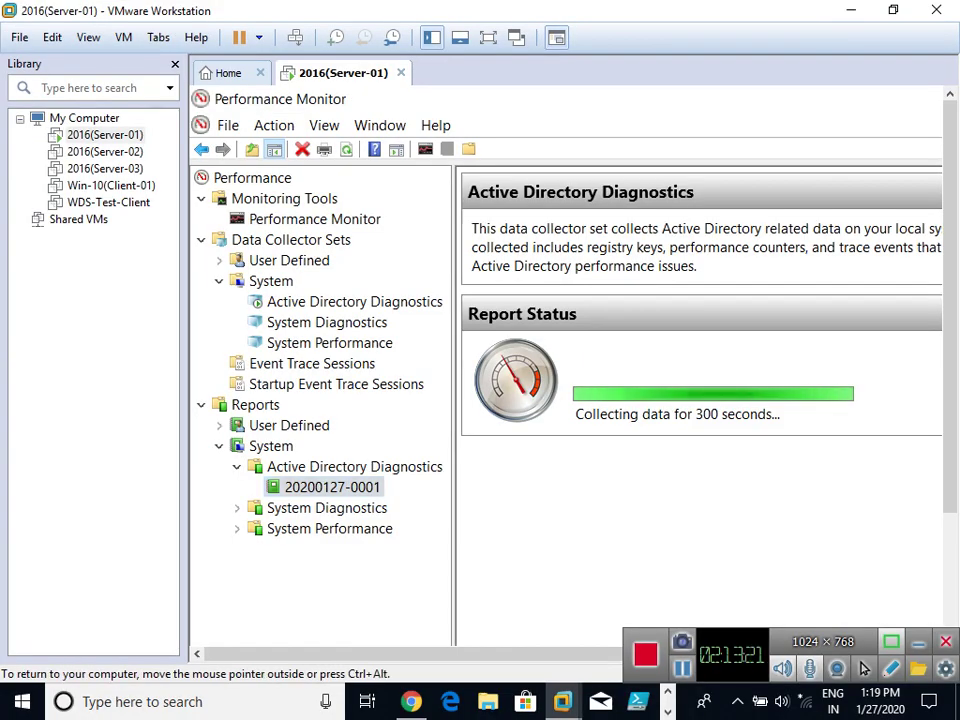
key(ctrl+alt+Return)
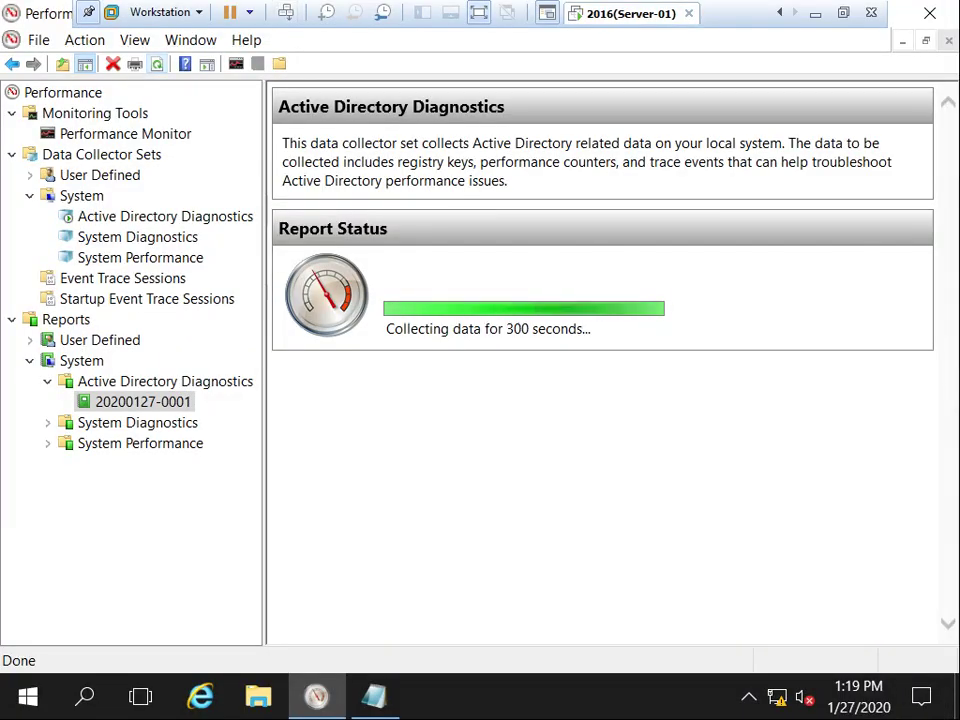
click(165, 216)
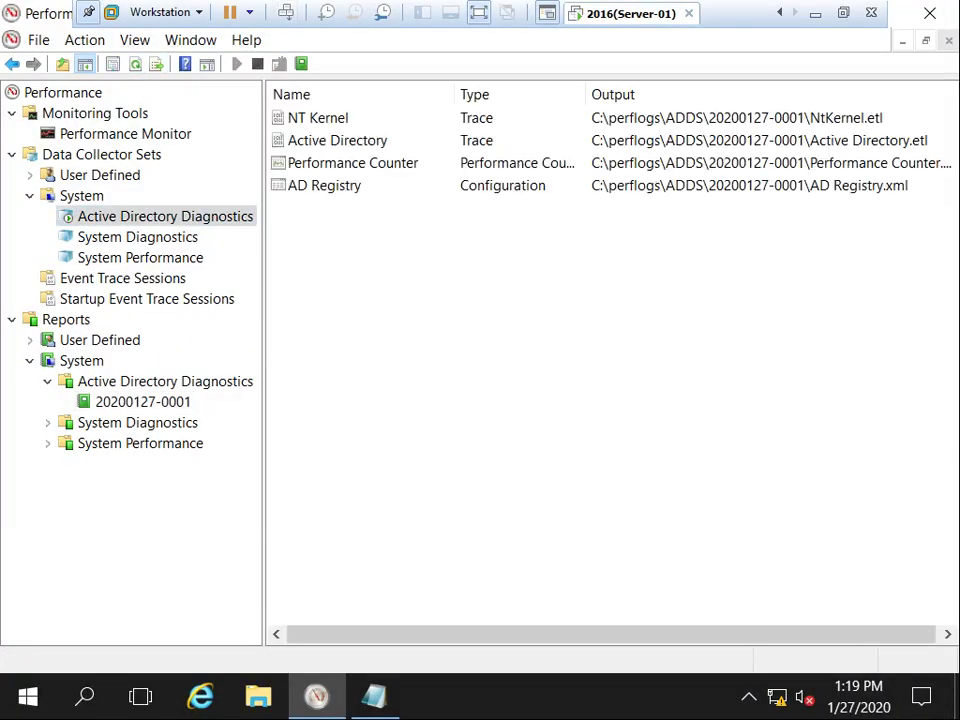
click(143, 401)
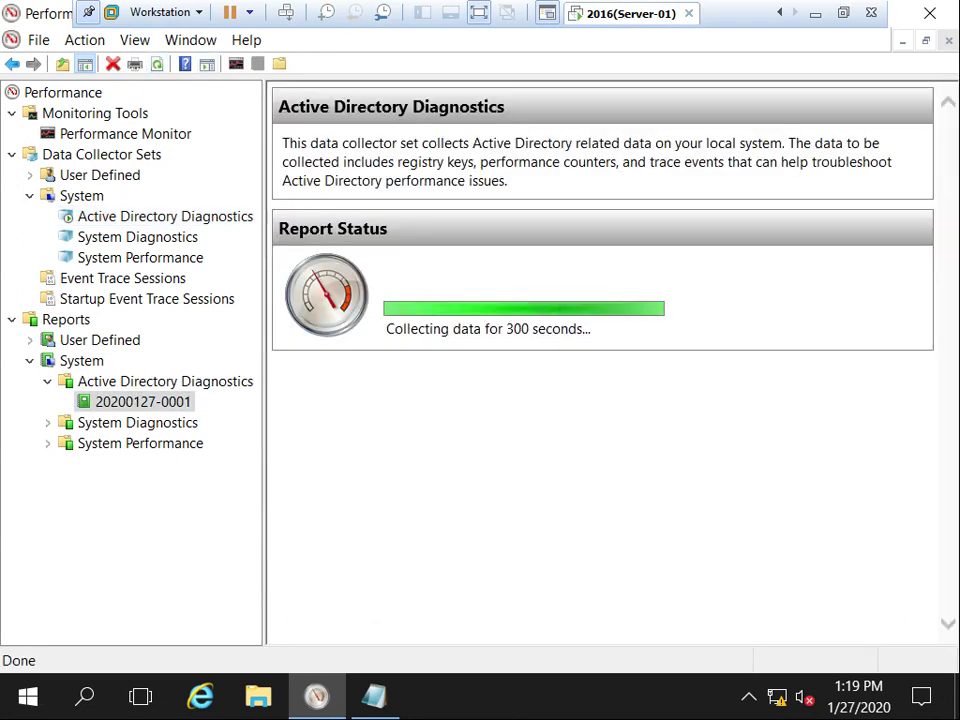
right_click(118, 396)
click(171, 510)
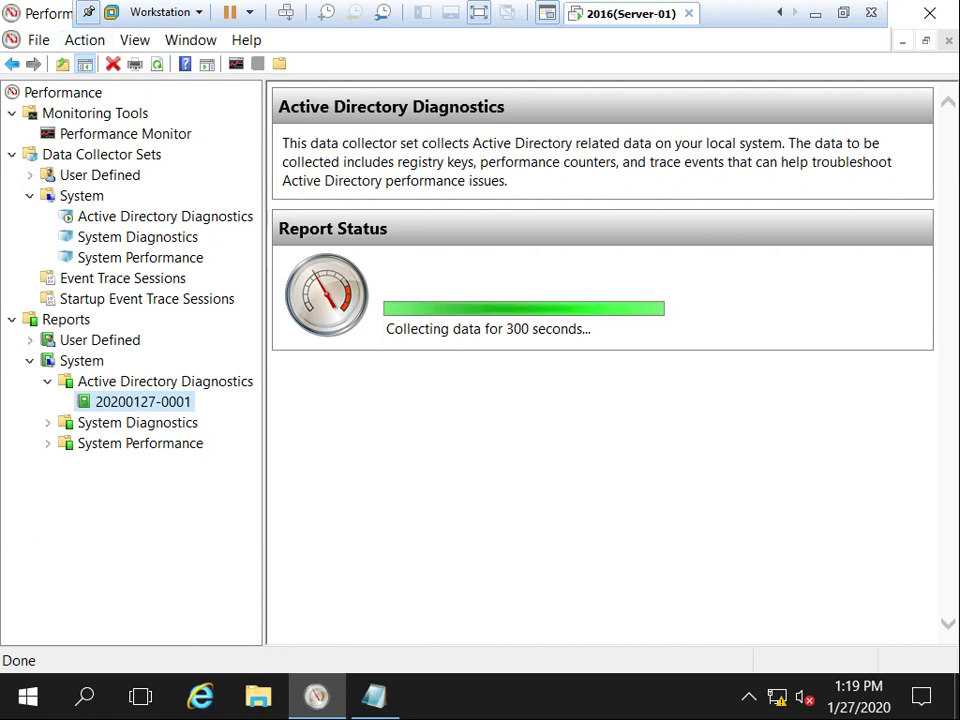
- View System Diagnostics and scroll through its NT Kernel, Performance Counter and Configuration collectors
click(137, 237)
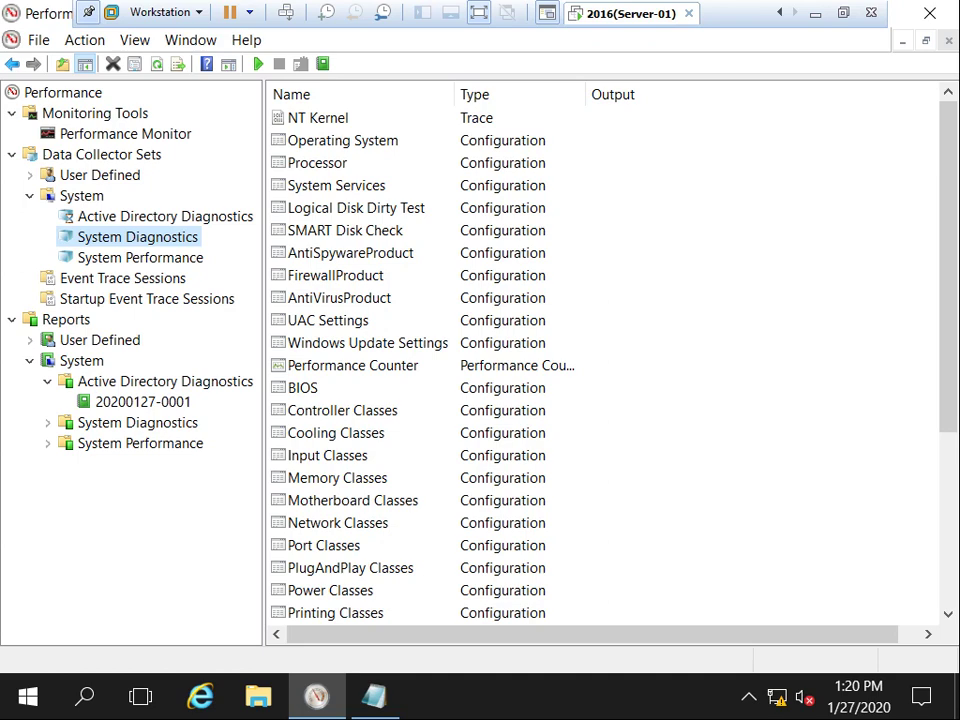
scroll(600, 360, down, 4)
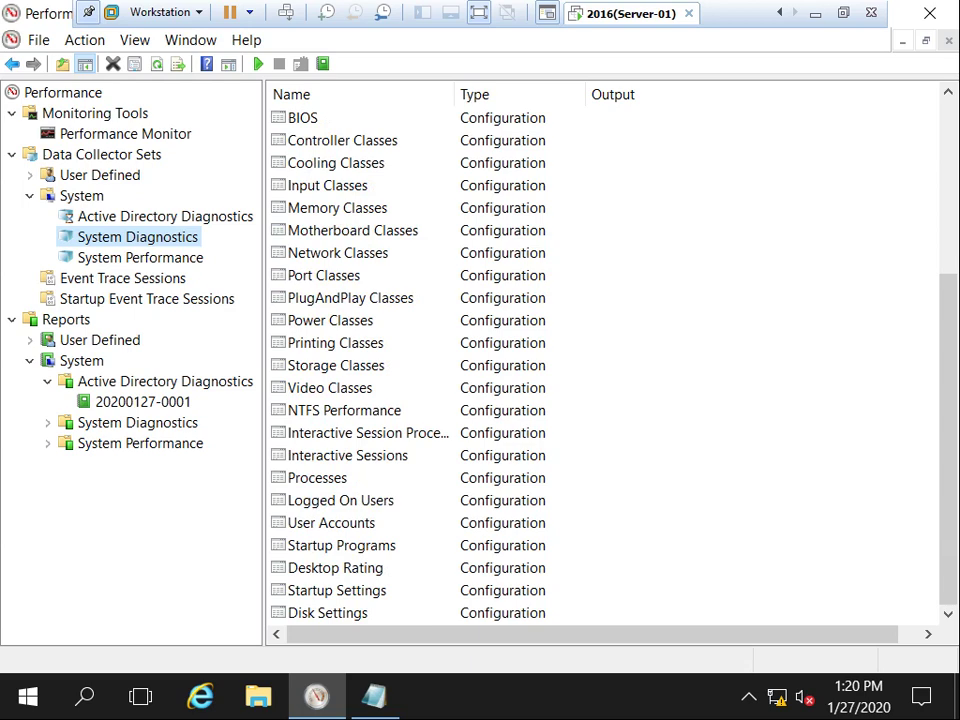
scroll(600, 360, up, 4)
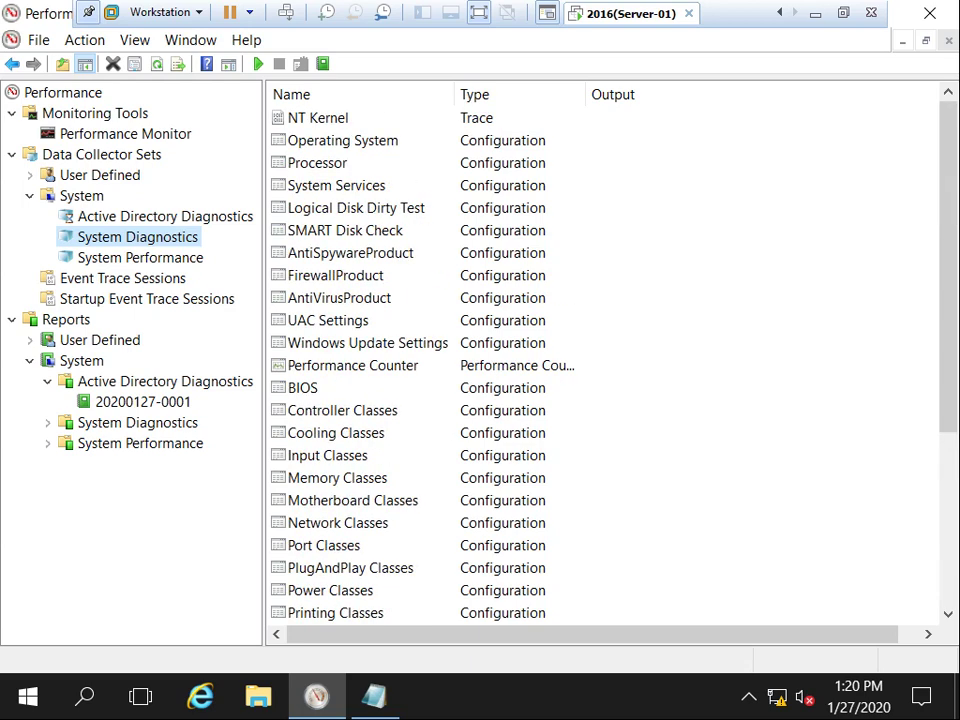
click(142, 401)
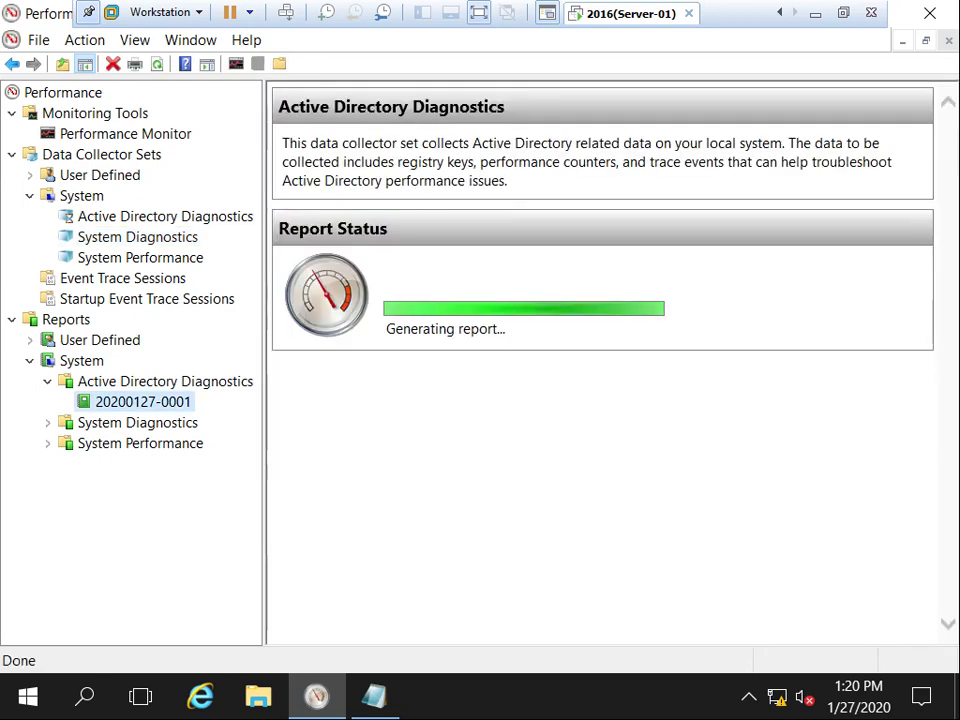
click(165, 216)
click(137, 237)
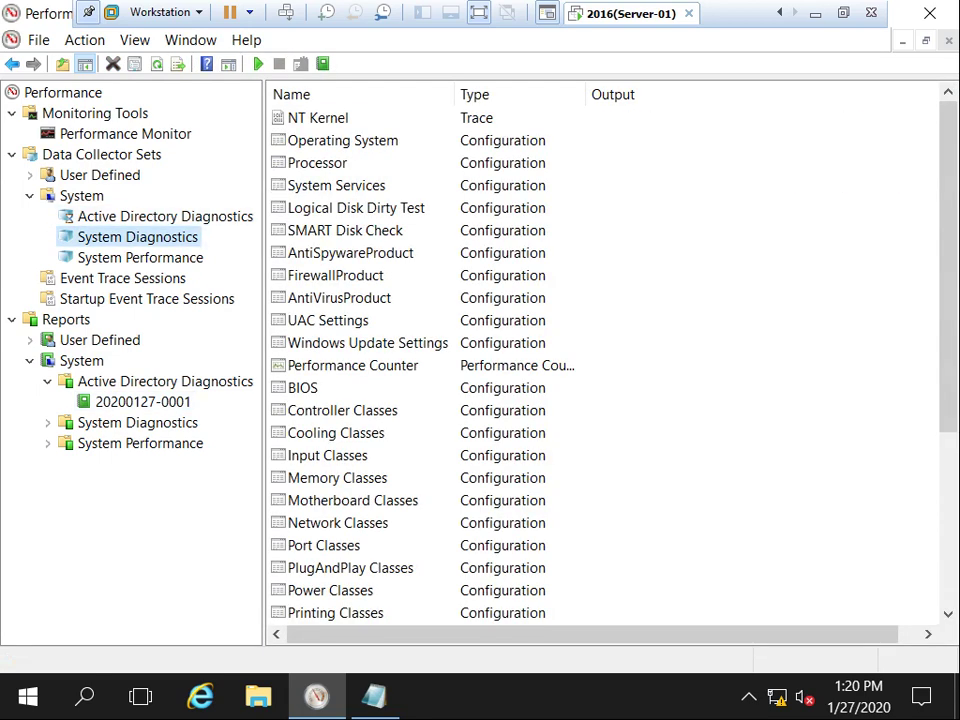
click(140, 257)
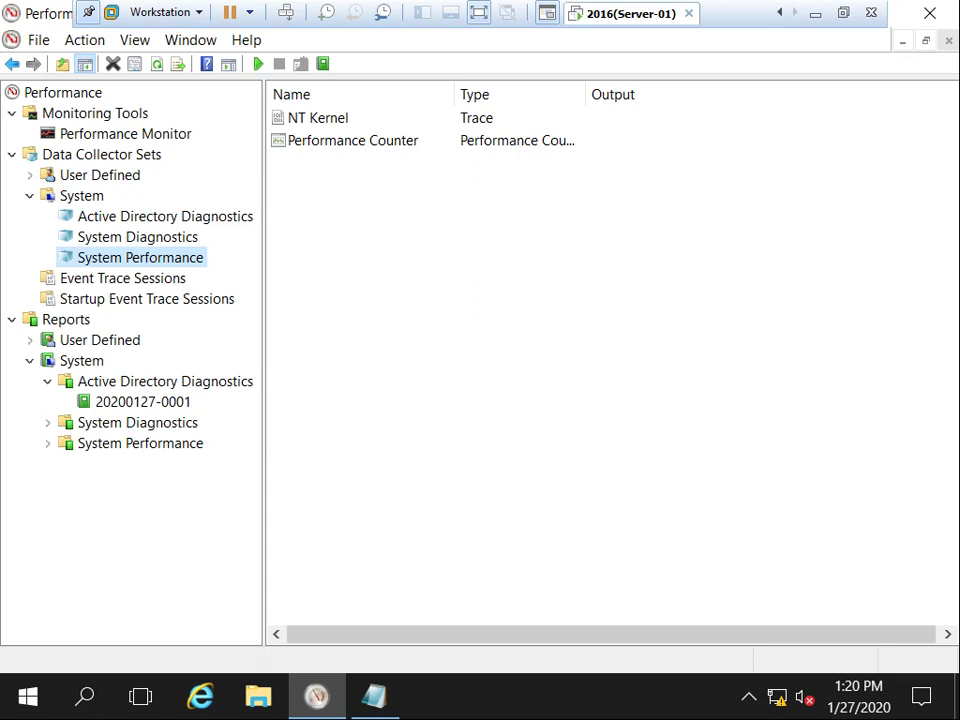
click(143, 401)
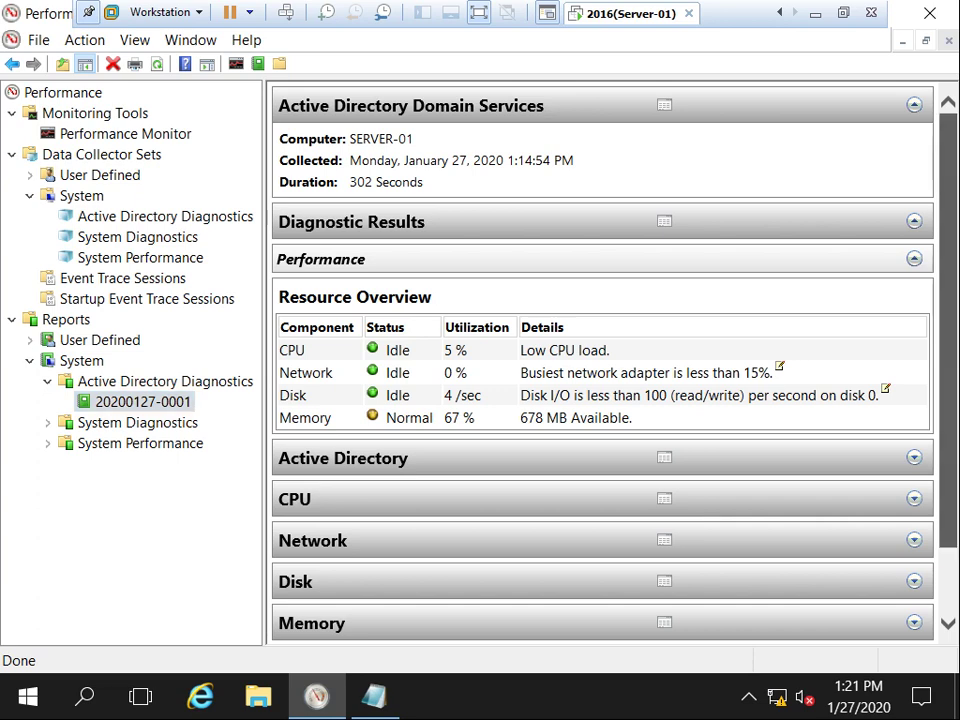
- Expand the report's Active Directory section and LDAP subsection, then collapse Active Directory
scroll(947, 330, down, 2)
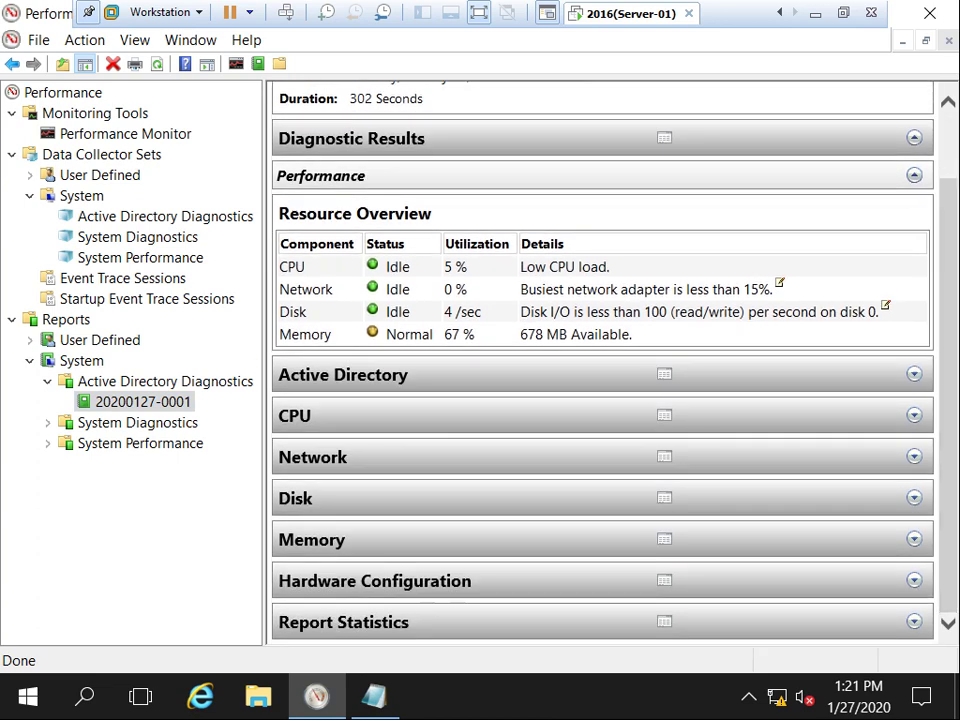
click(343, 374)
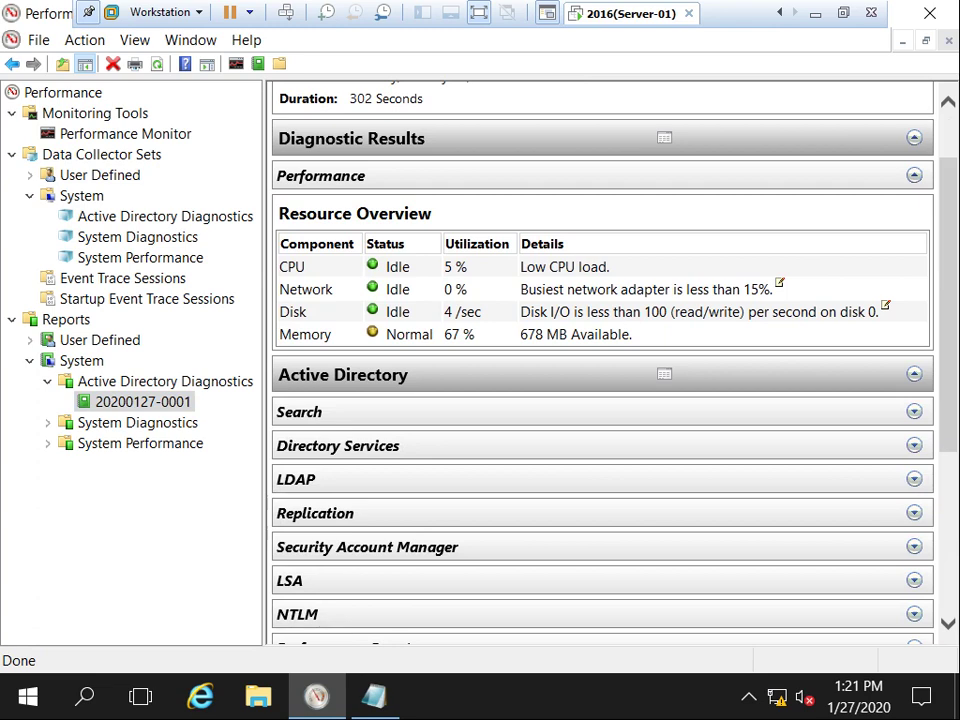
click(296, 479)
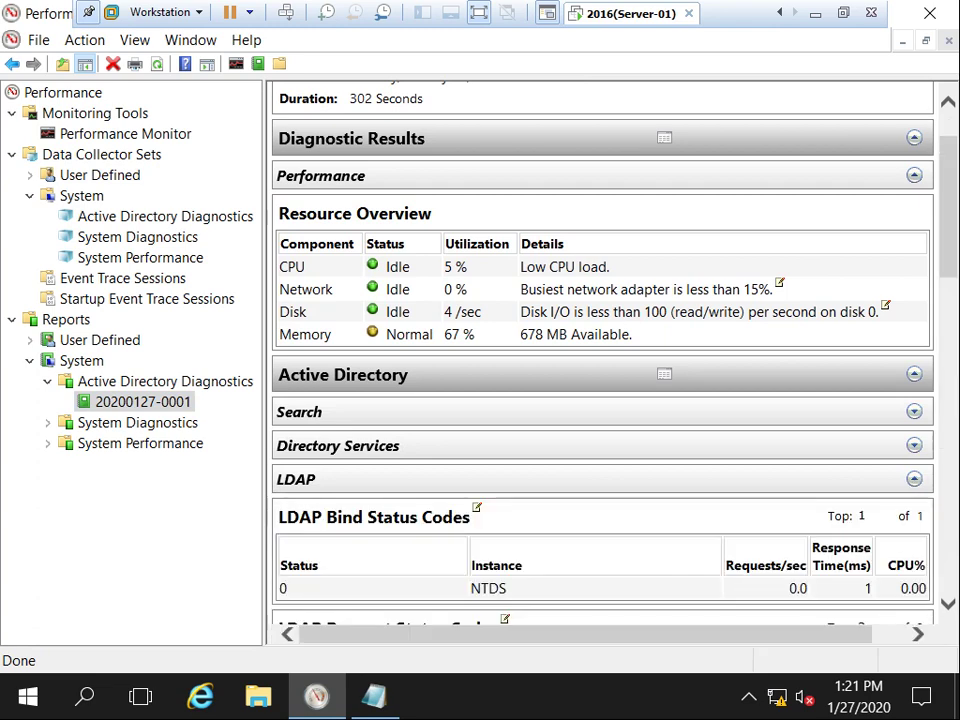
scroll(603, 400, down, 5)
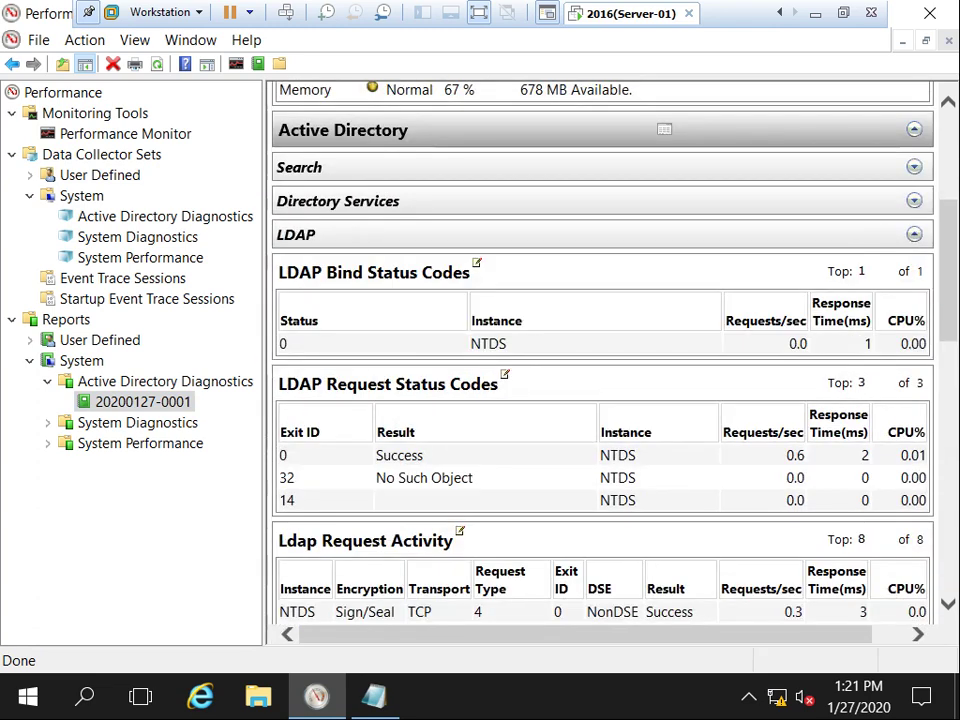
scroll(603, 350, up, 7)
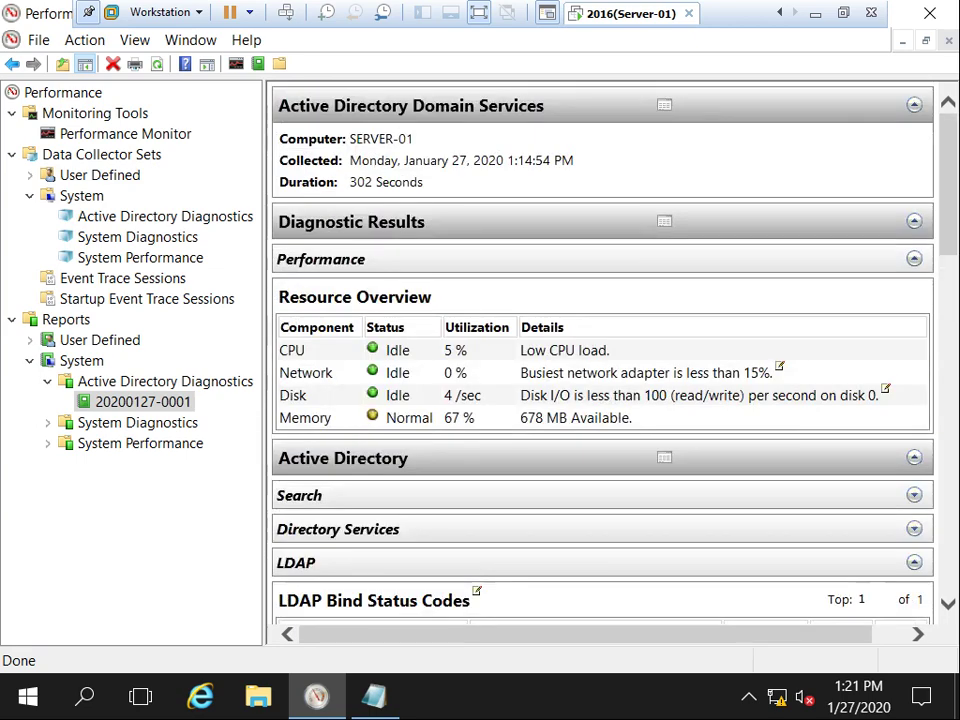
click(343, 457)
- Expand CPU > Process and review the Image Statistics, Process and Processor tables
scroll(603, 400, down, 2)
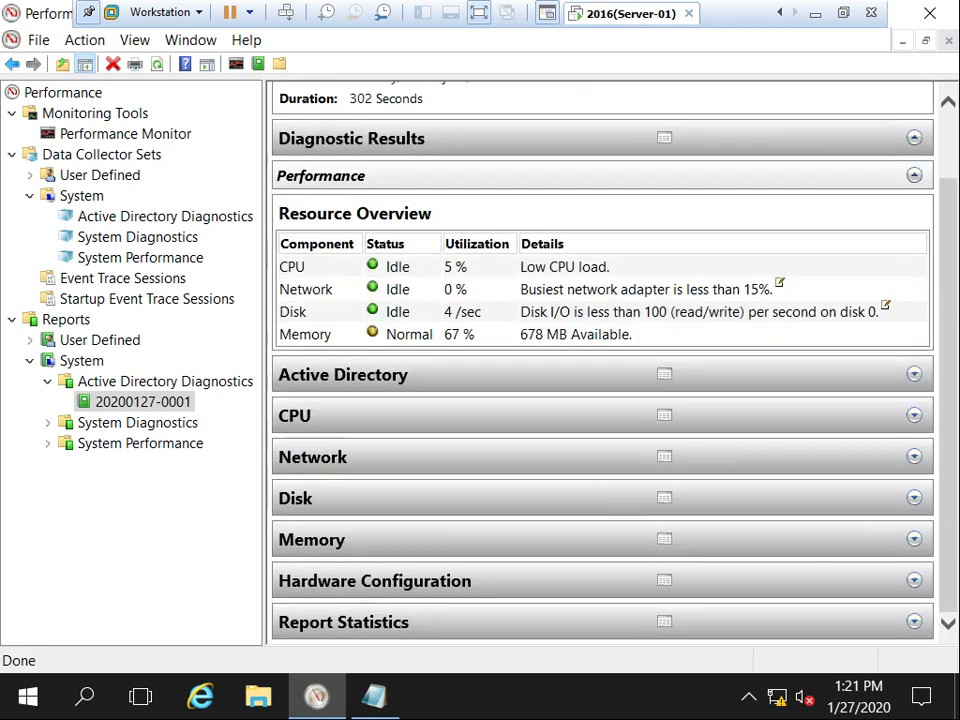
click(295, 415)
scroll(603, 400, down, 3)
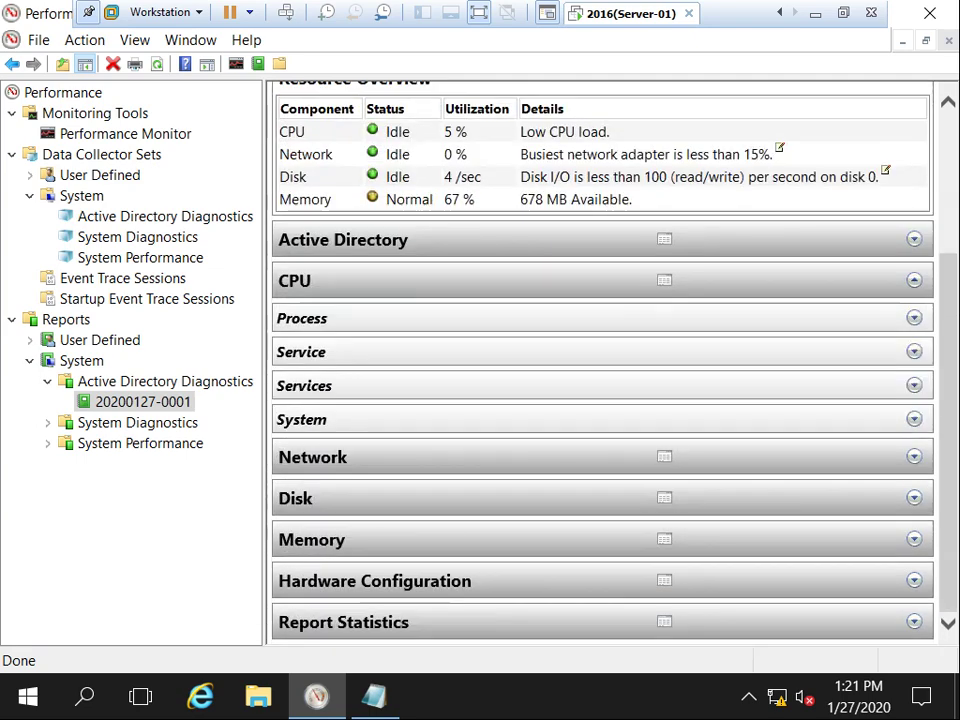
click(301, 318)
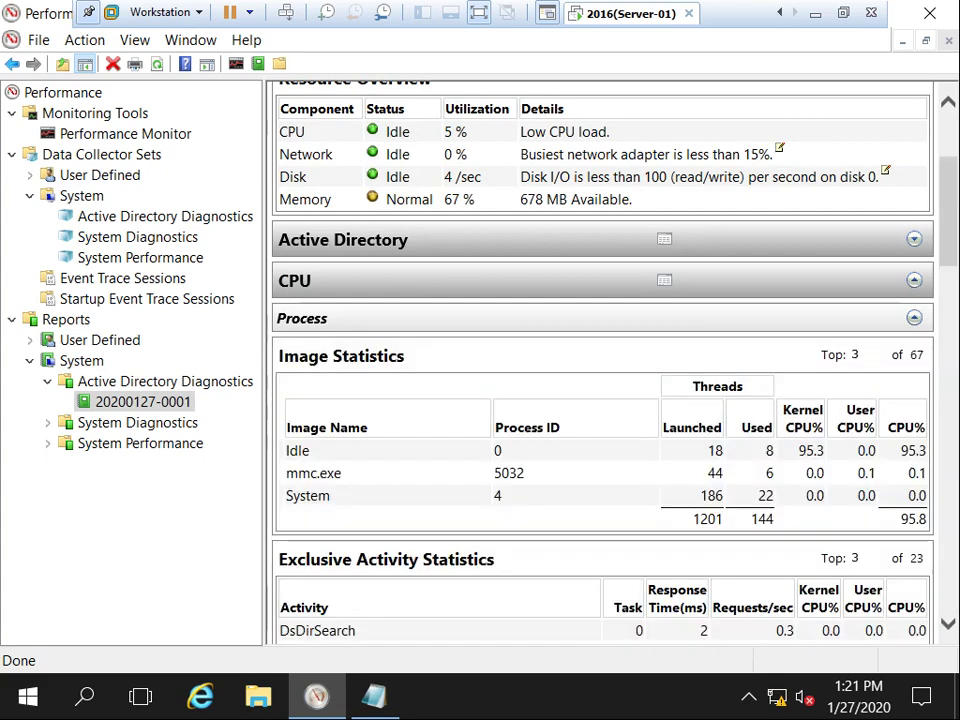
scroll(603, 400, down, 6)
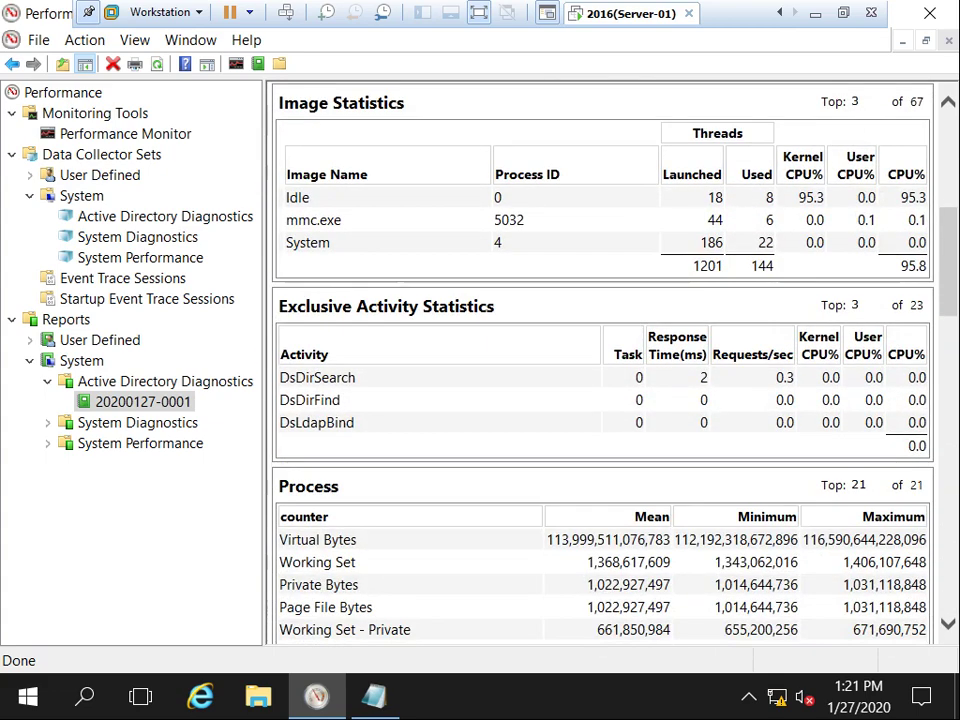
scroll(603, 400, down, 3)
scroll(603, 400, down, 12)
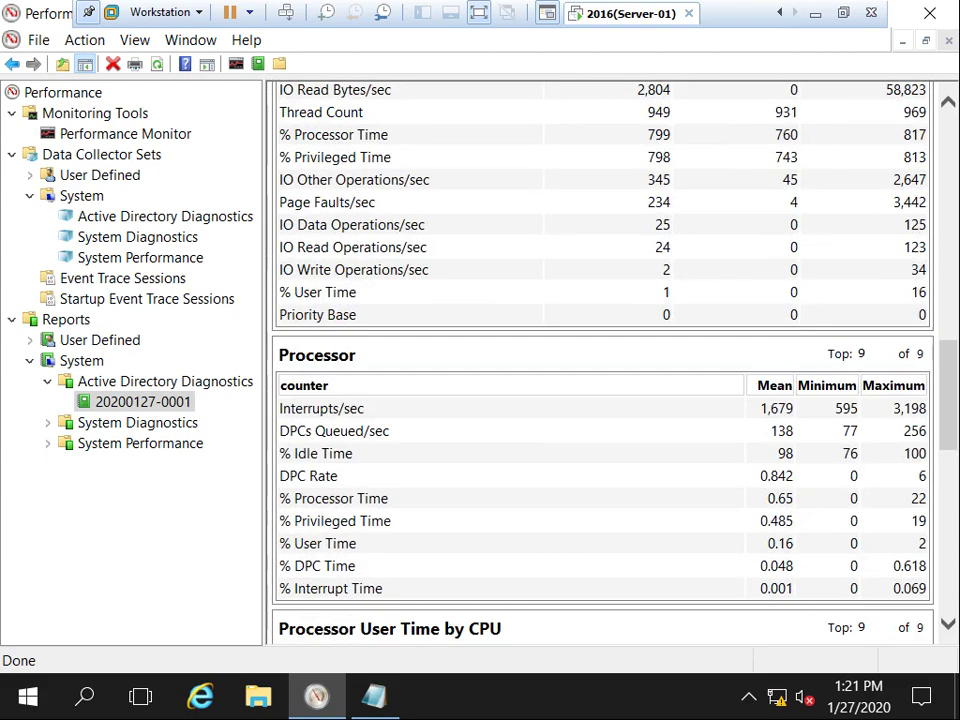
scroll(603, 400, up, 20)
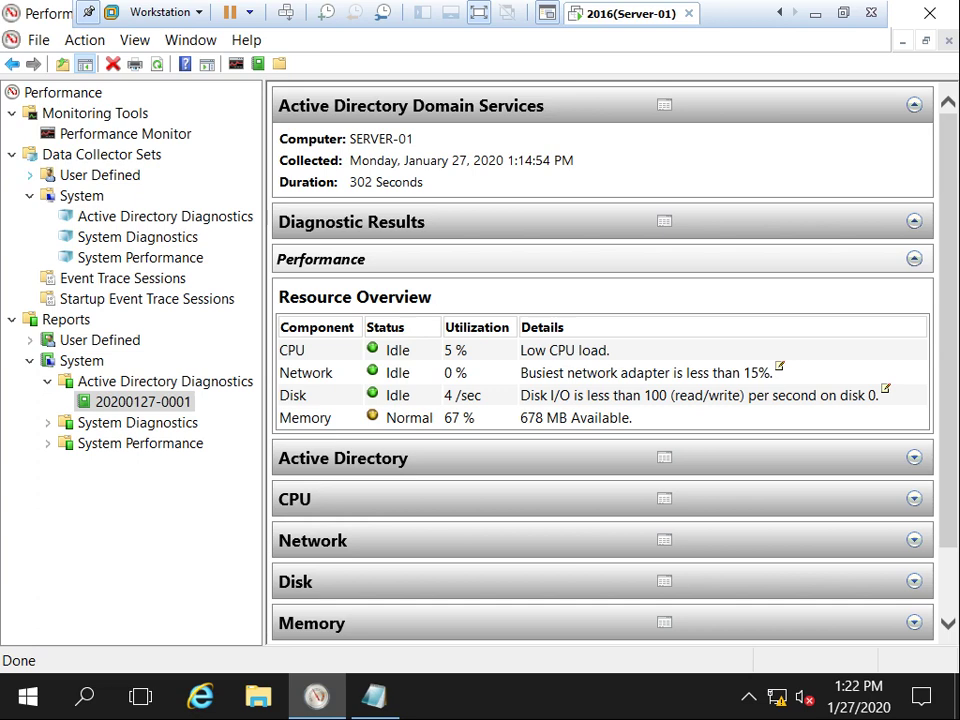
click(30, 174)
- Start a new user-defined data collector set, keeping the name 'New Data Collector Set'
right_click(108, 176)
mouse_move(200, 190)
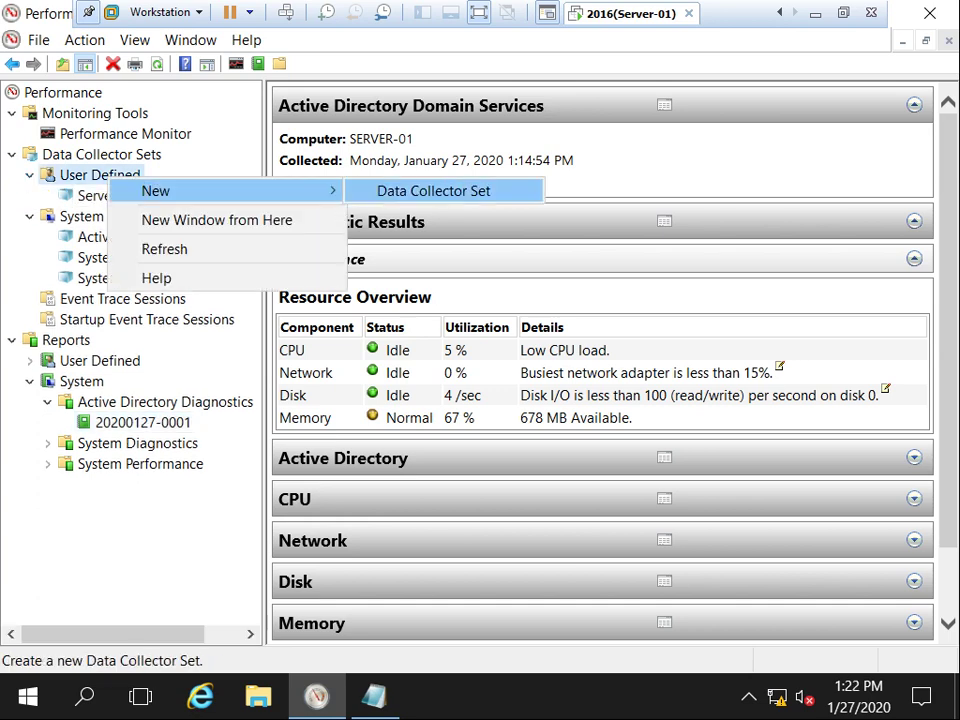
click(433, 190)
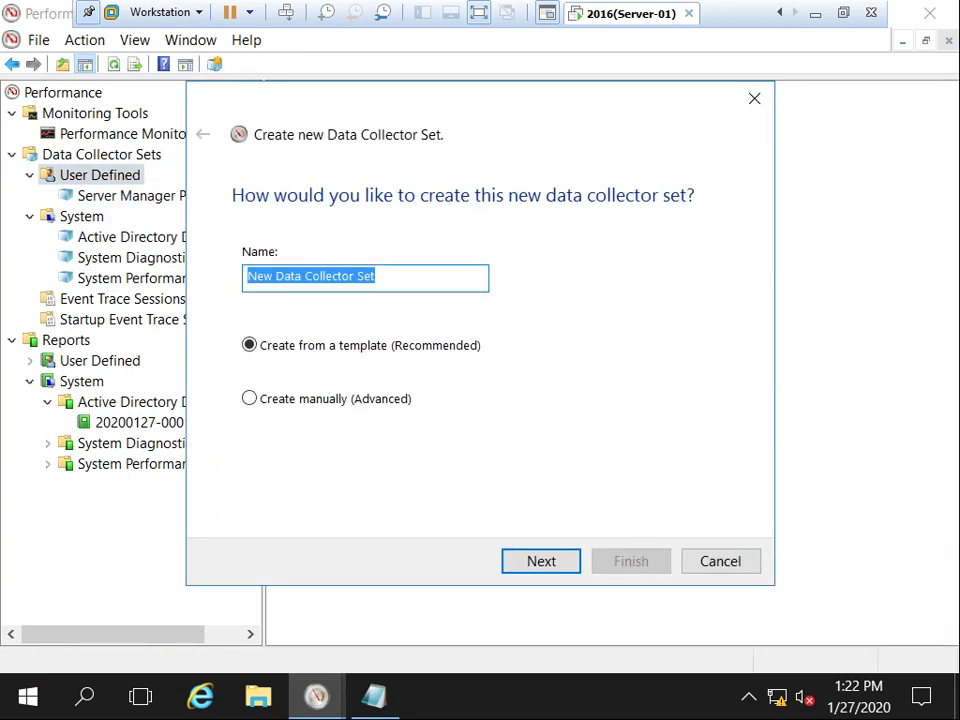
click(375, 276)
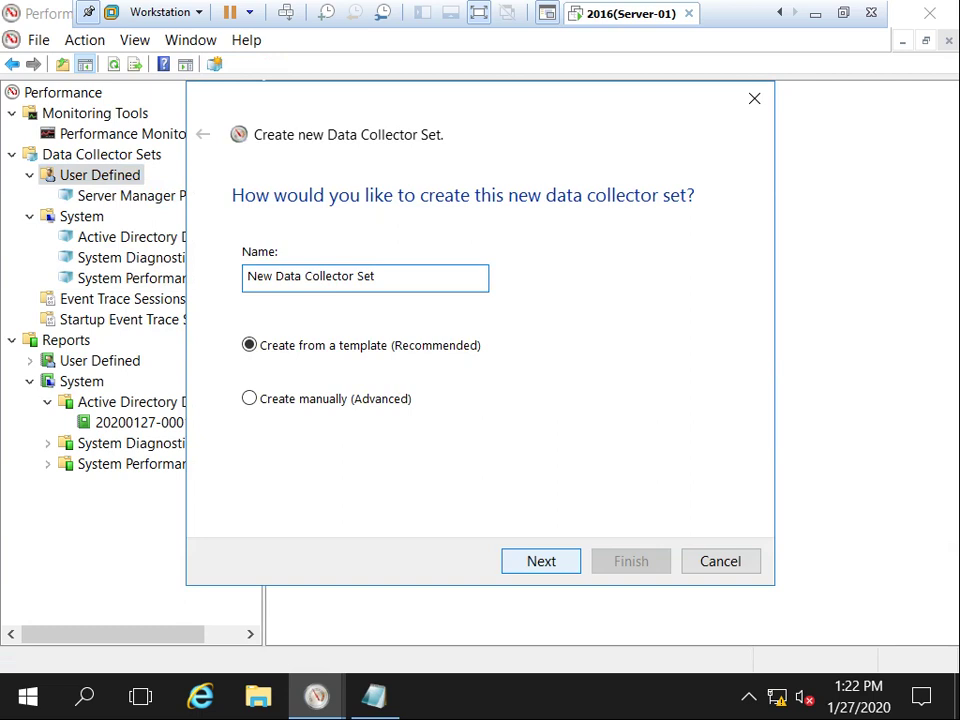
key(Return)
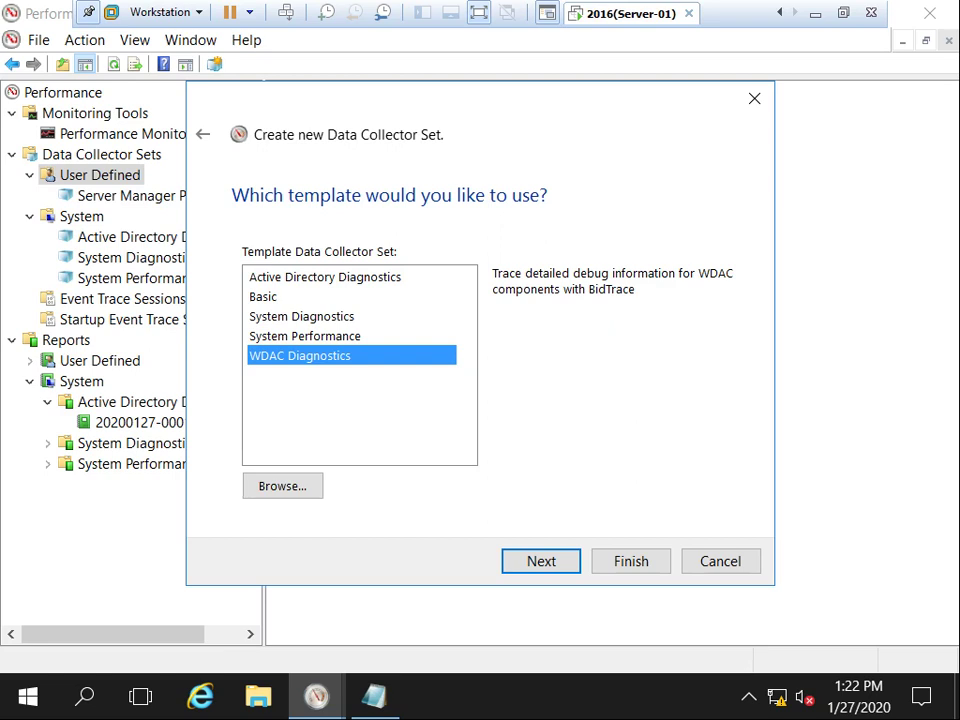
- Choose the Basic template, keep the default root directory, and finish creating the set
click(263, 296)
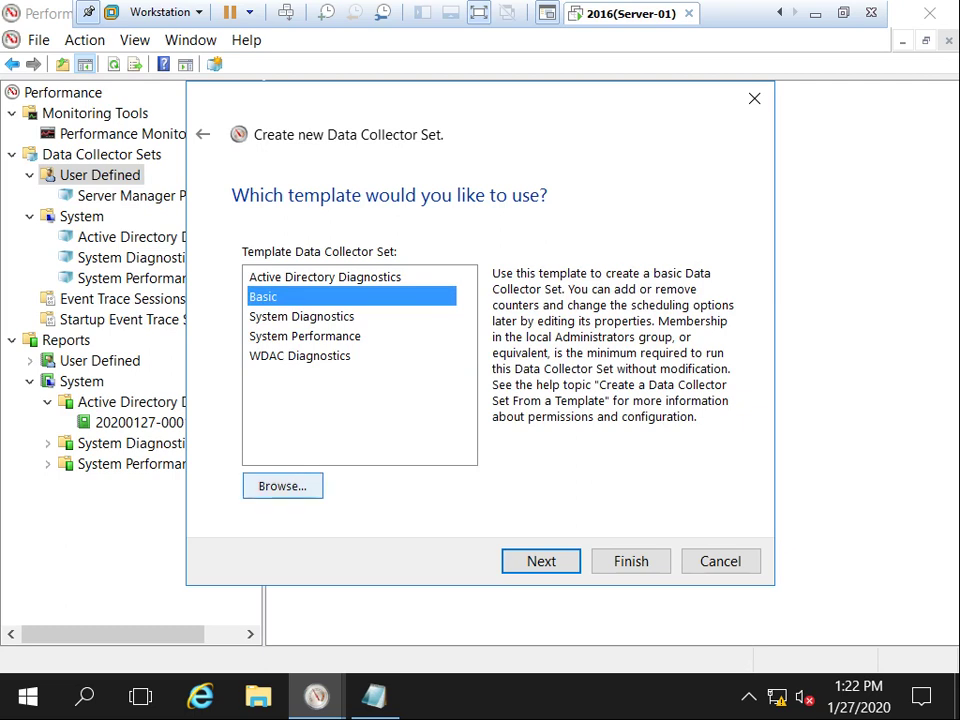
click(282, 485)
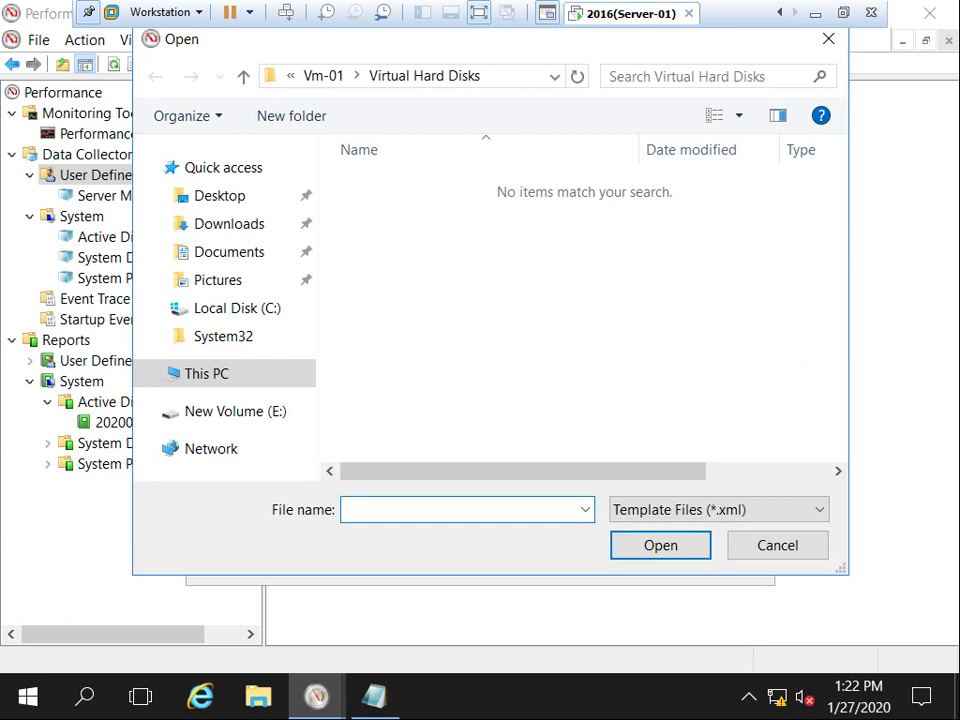
key(Escape)
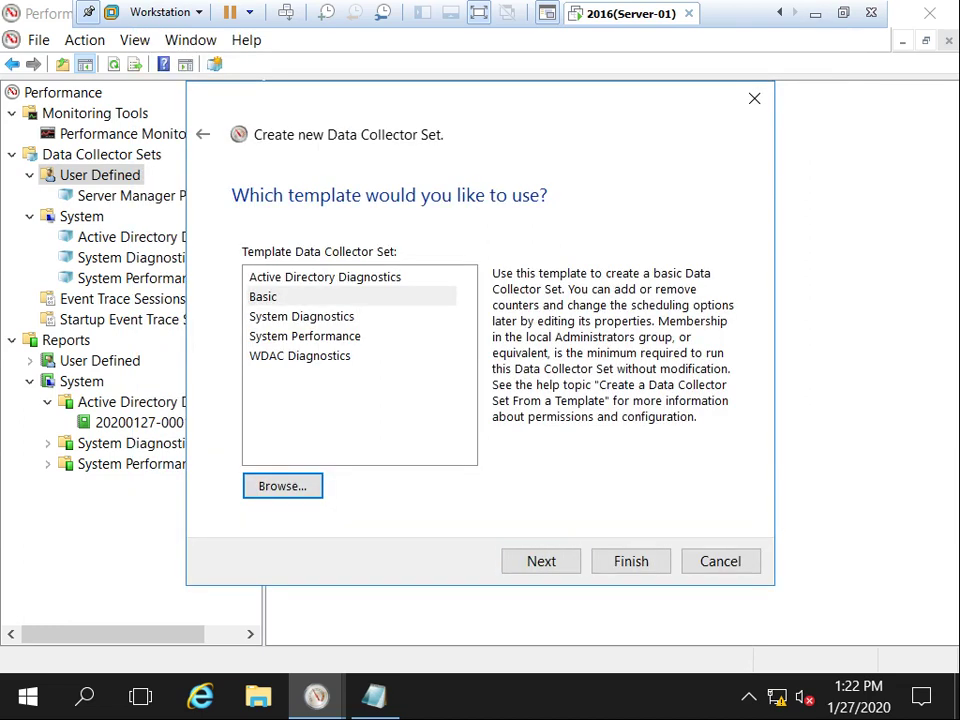
key(shift+Tab)
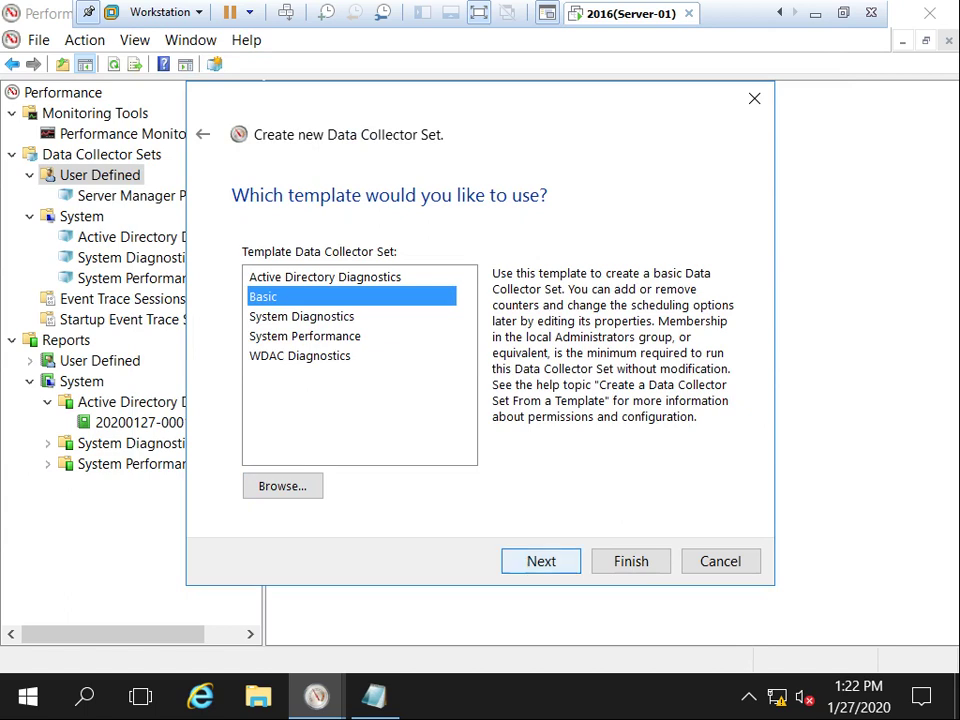
key(Return)
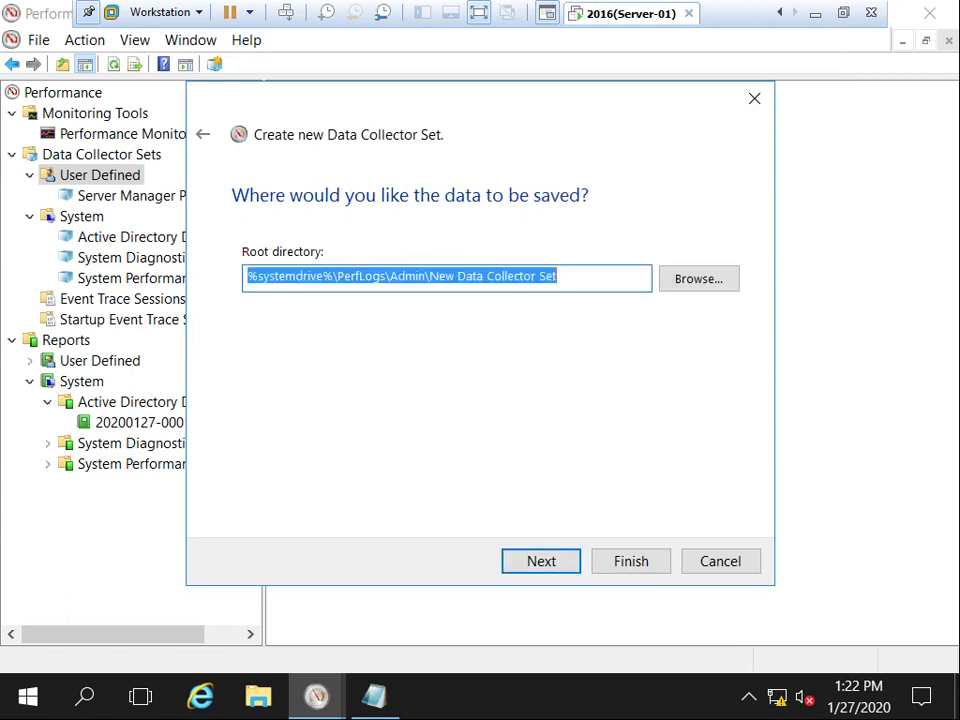
key(End)
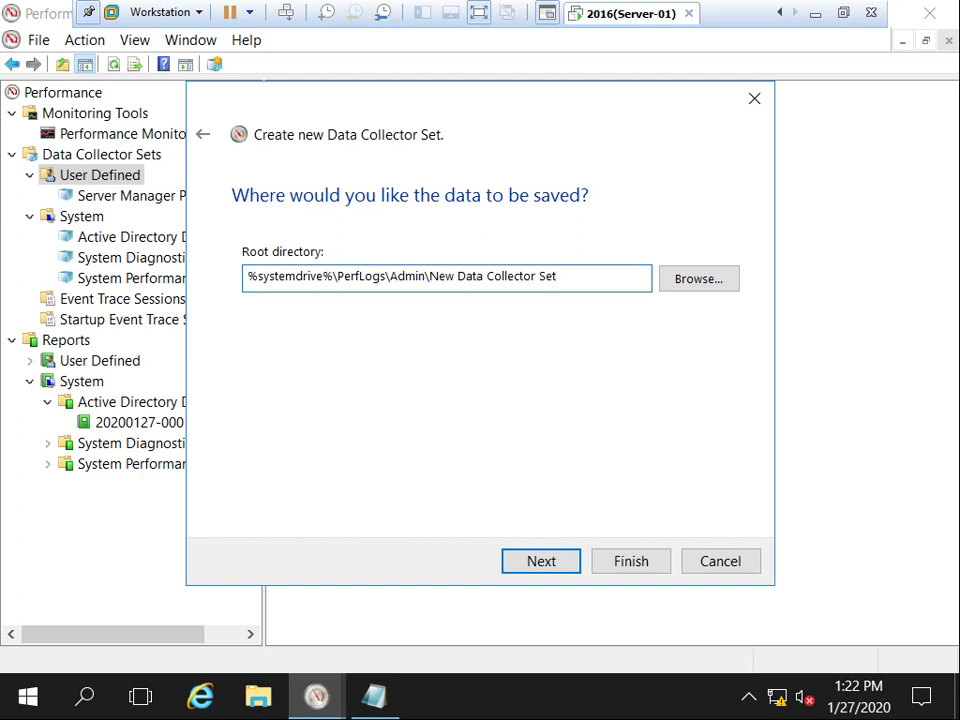
key(Return)
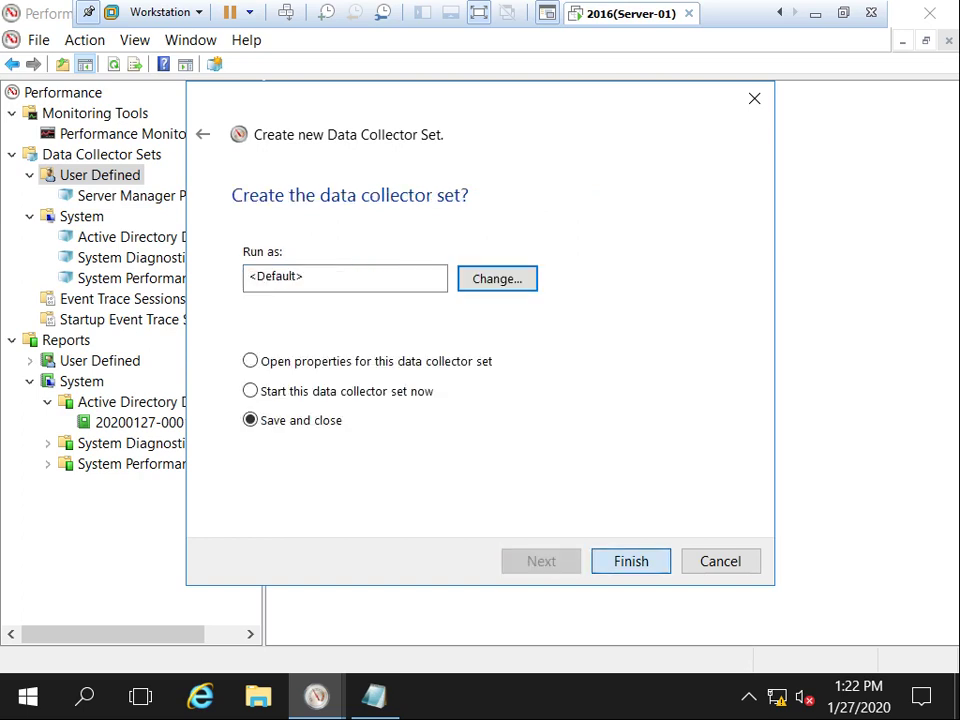
key(Return)
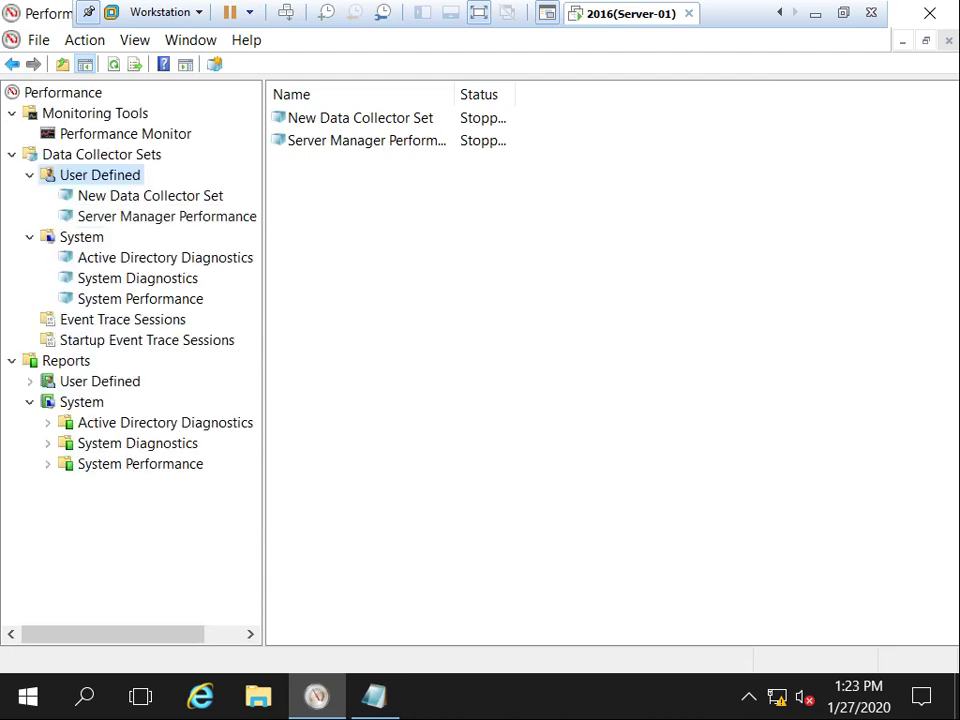
click(150, 195)
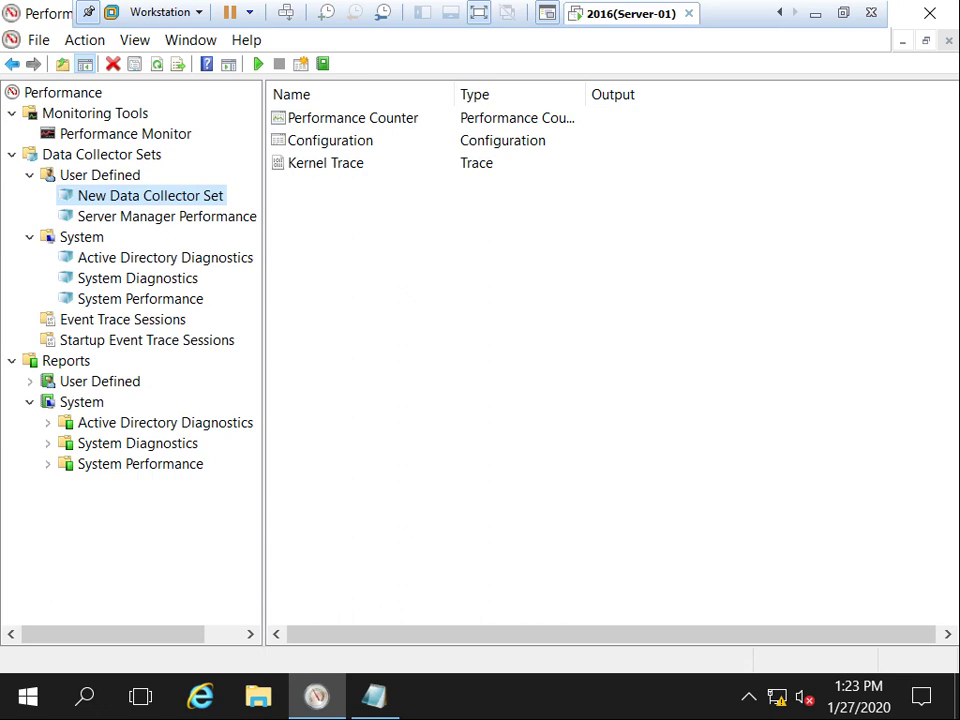
click(143, 442)
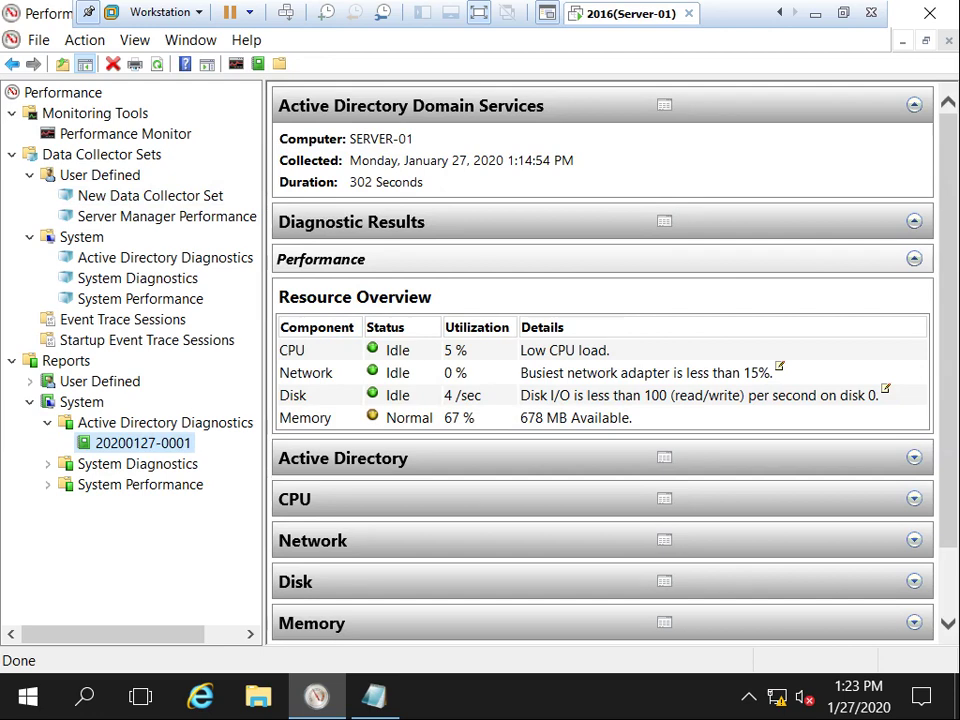
click(137, 278)
- Start System Diagnostics, open its new 60-second SERVER-01 report, then bring up the Notepad notes
right_click(176, 283)
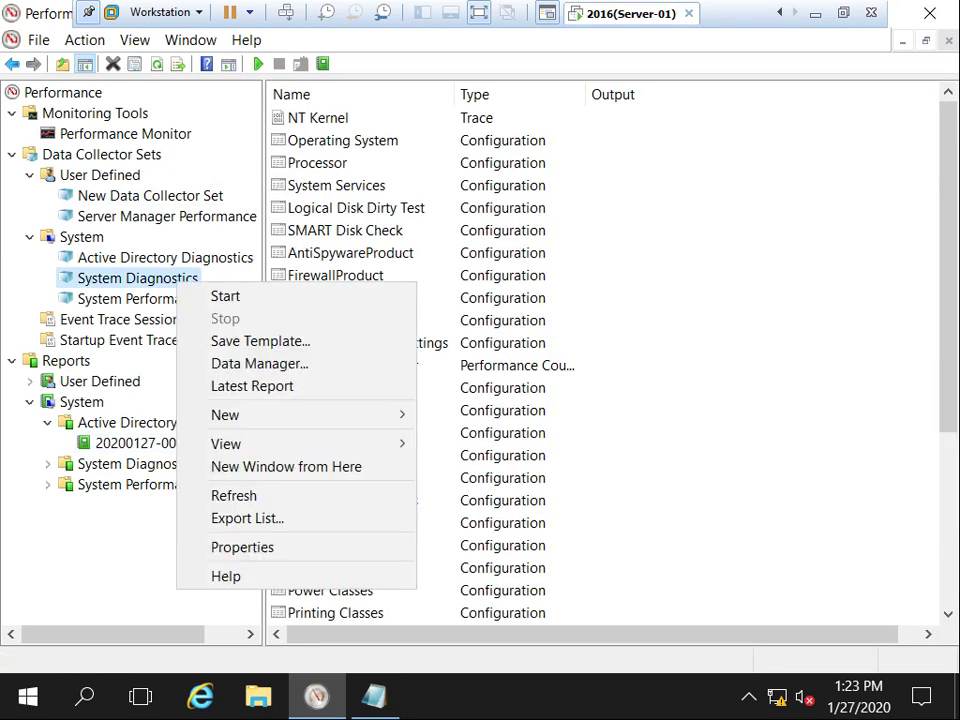
click(225, 296)
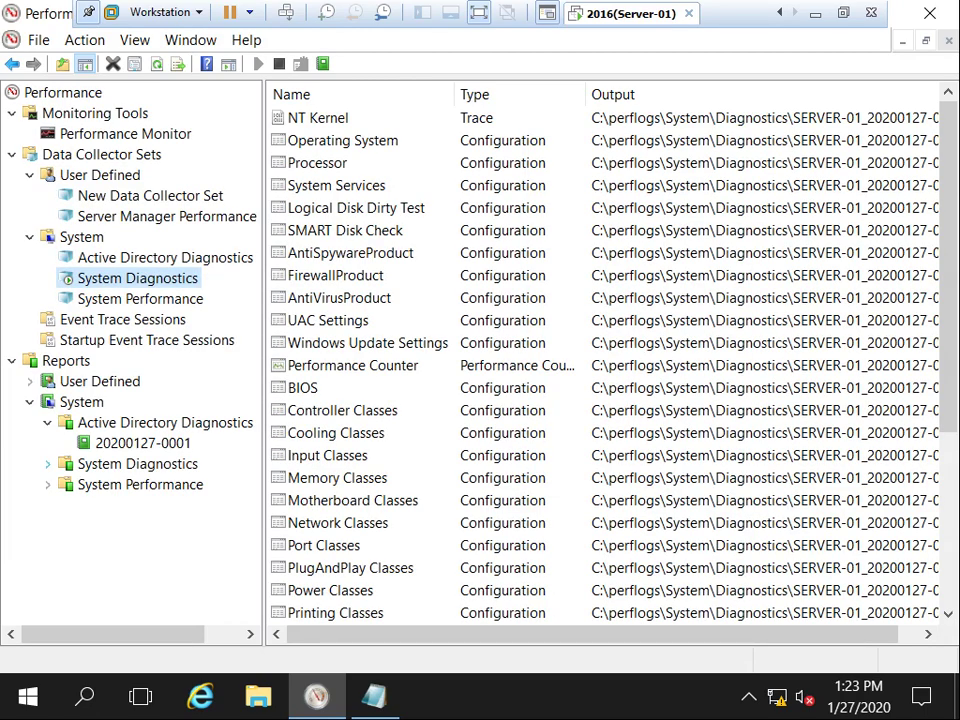
click(170, 484)
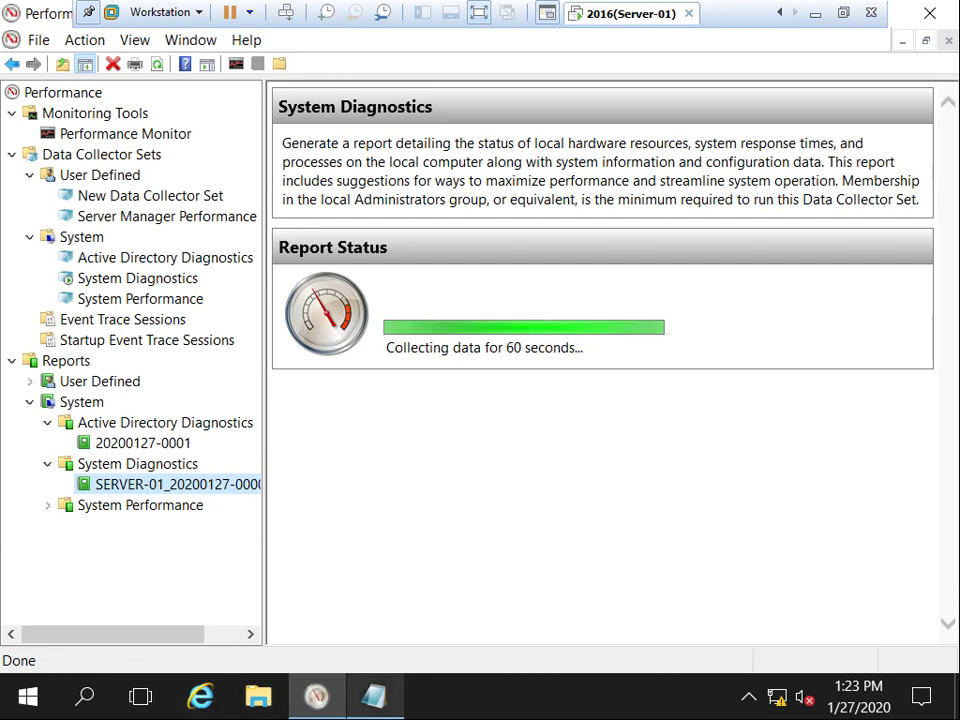
click(374, 696)
- Close Notepad without saving, browse Windows Administrative Tools, then return to the finished System Diagnostics report
click(743, 77)
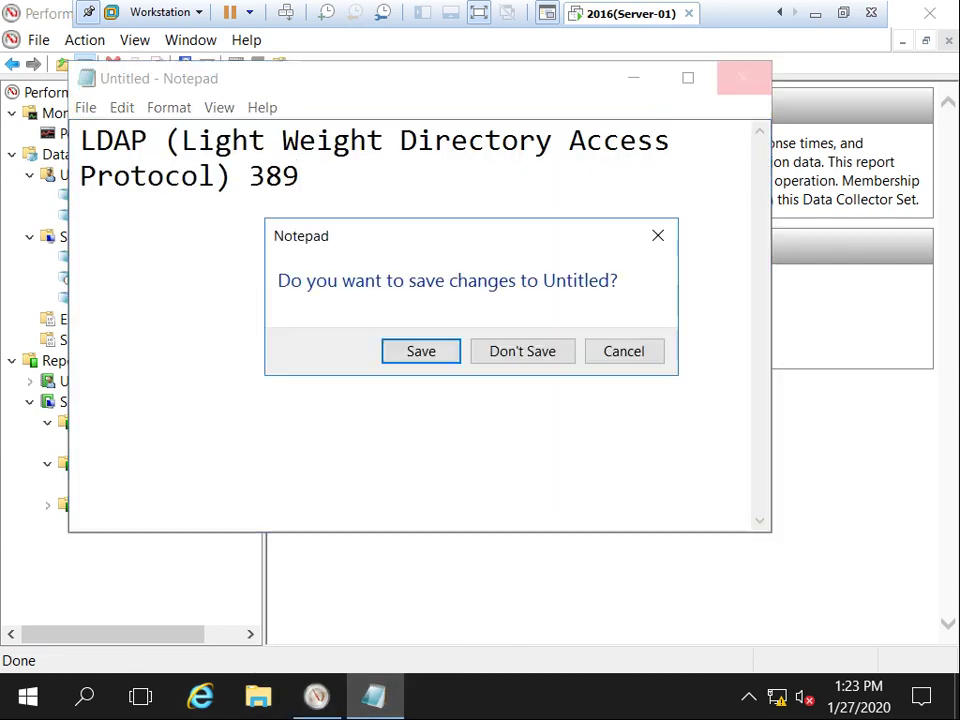
click(531, 349)
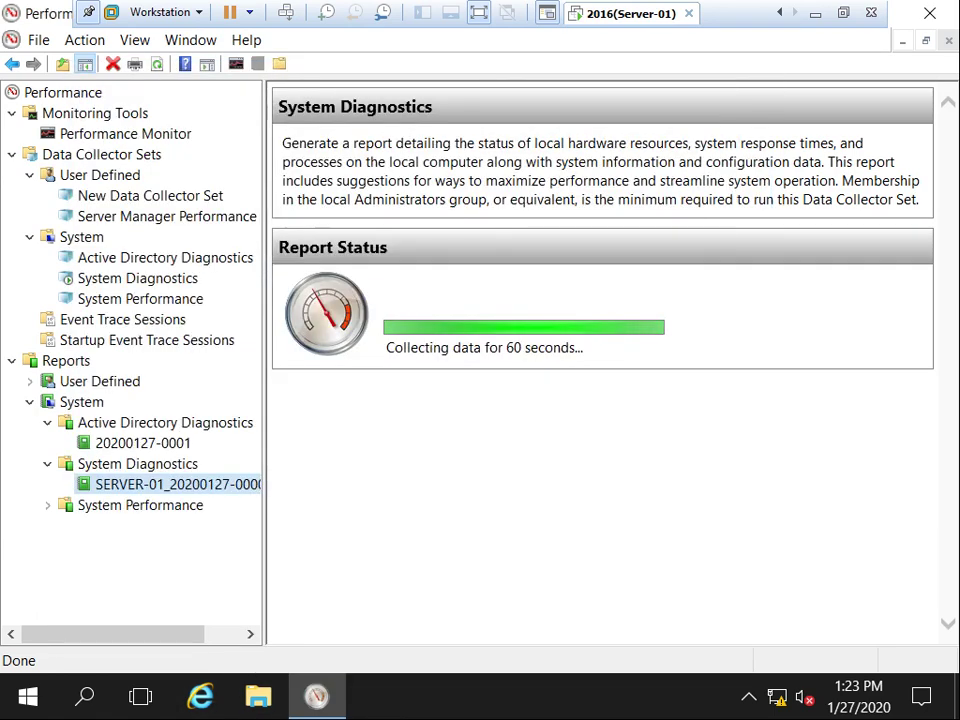
key(super)
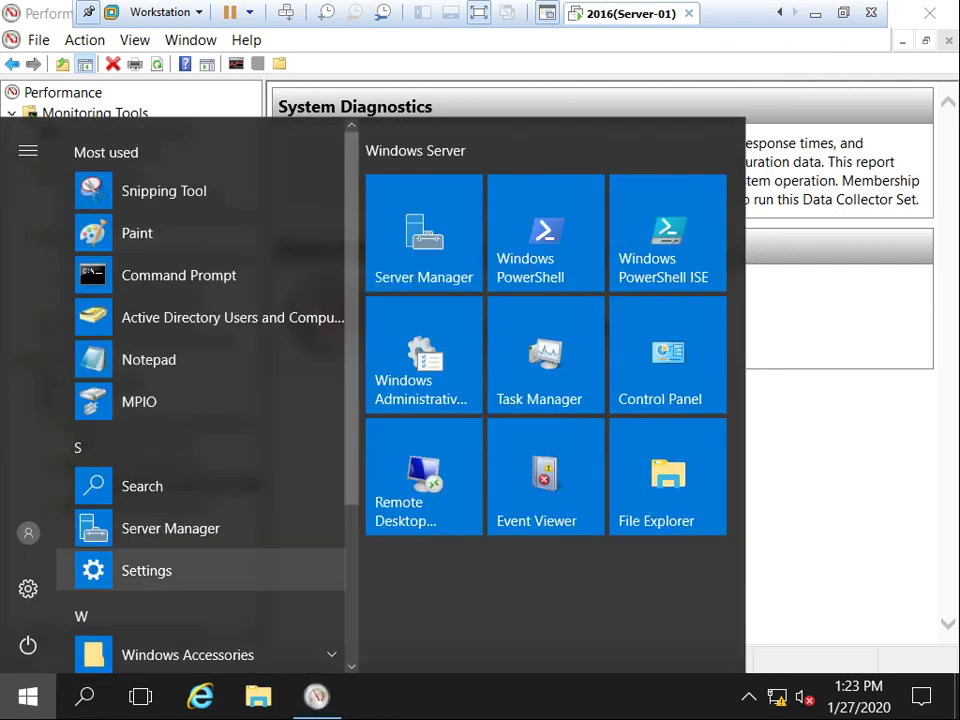
scroll(141, 484, down, 3)
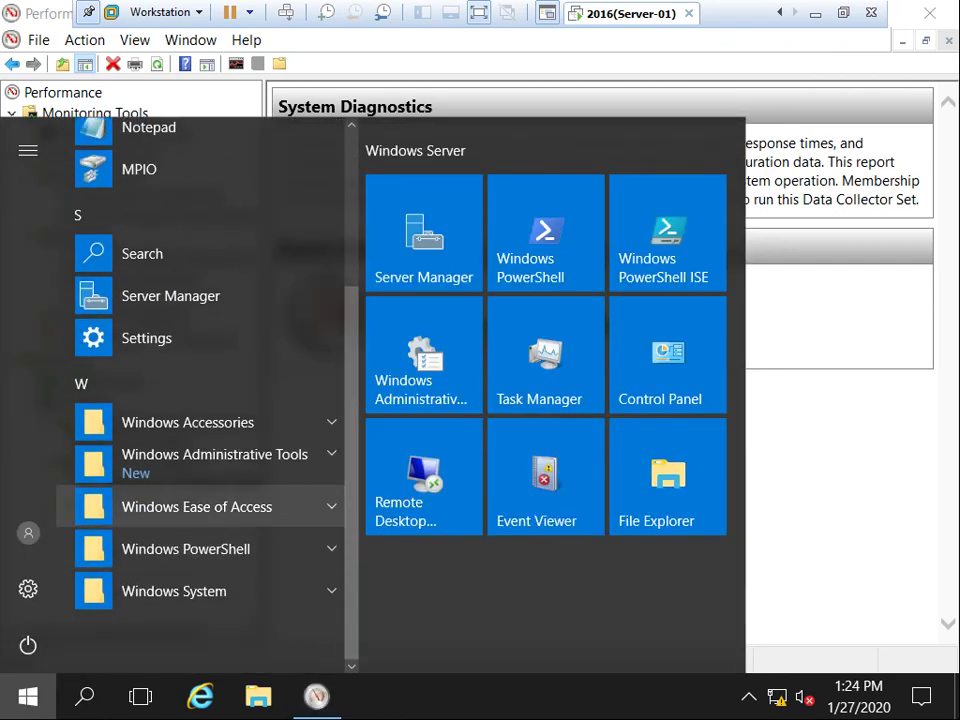
click(214, 456)
scroll(210, 390, down, 10)
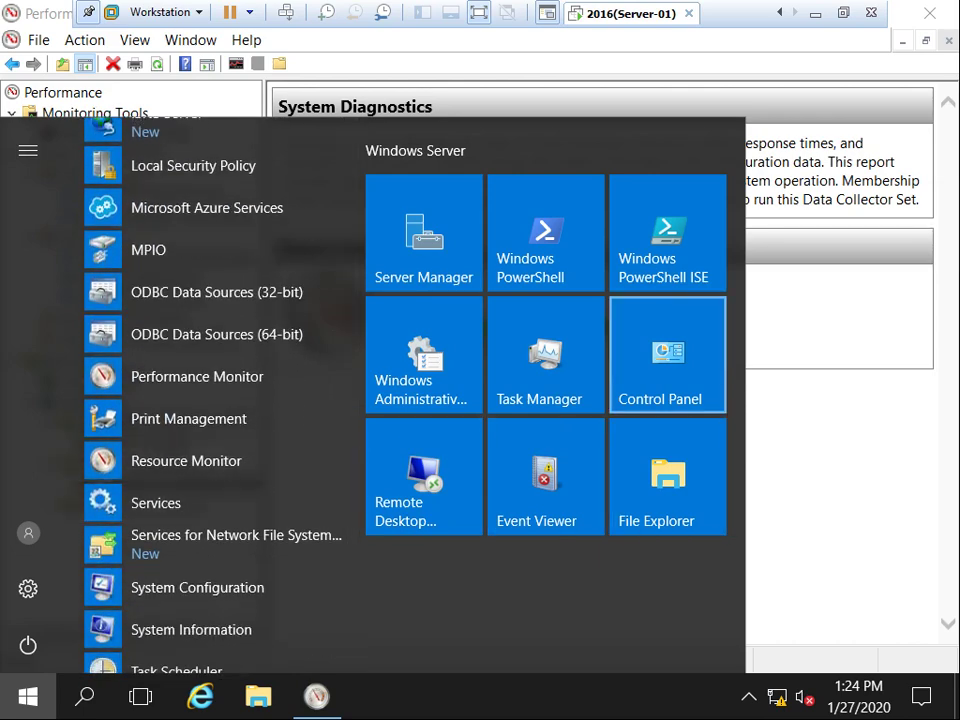
key(Escape)
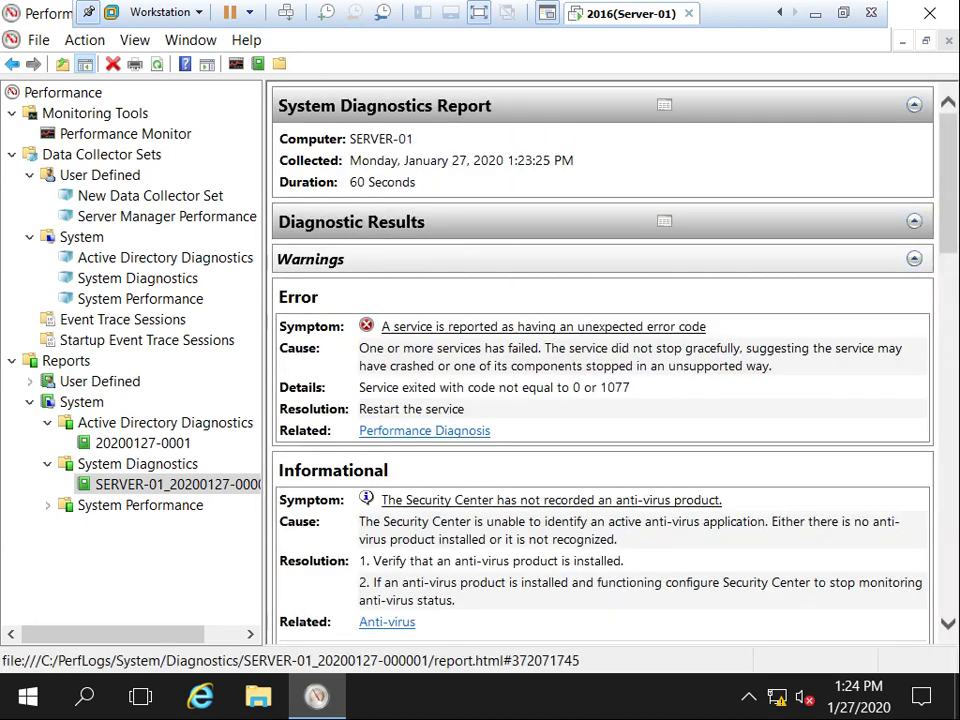
- Expand System Service Checks under Basic System Checks, showing Abnormally Terminated Services failing
scroll(600, 370, down, 6)
scroll(600, 370, down, 5)
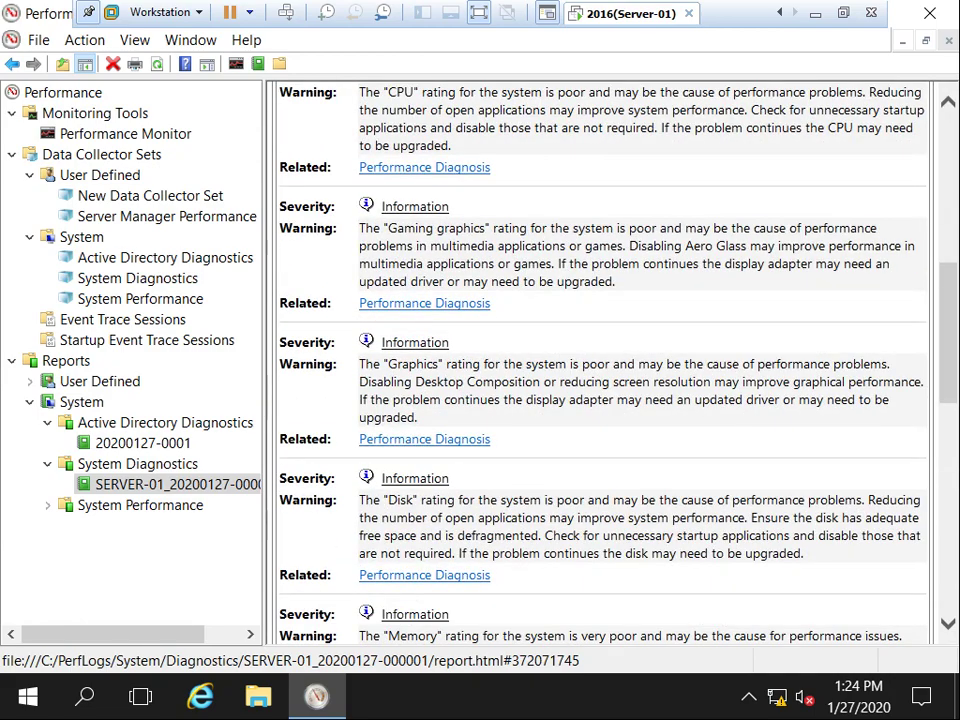
scroll(600, 370, down, 10)
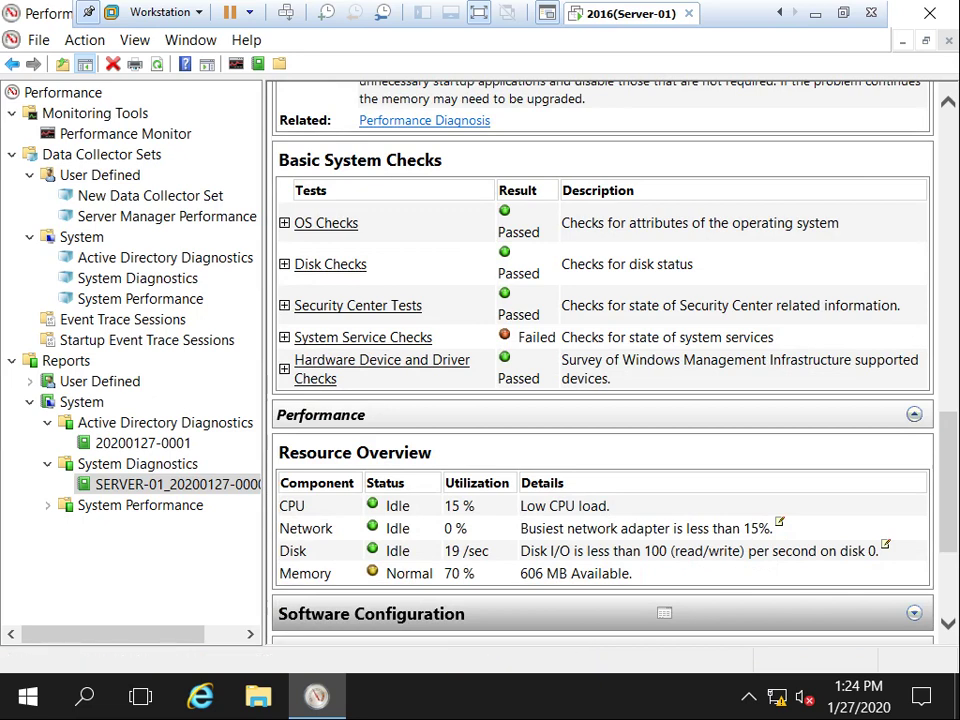
click(284, 337)
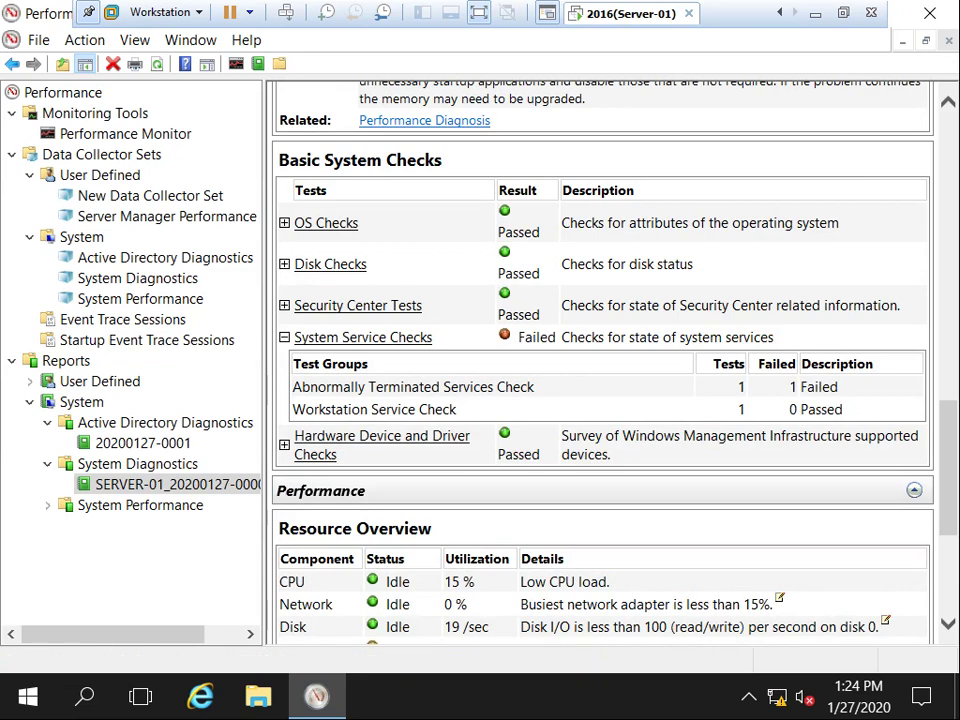
scroll(603, 360, down, 3)
scroll(603, 360, up, 5)
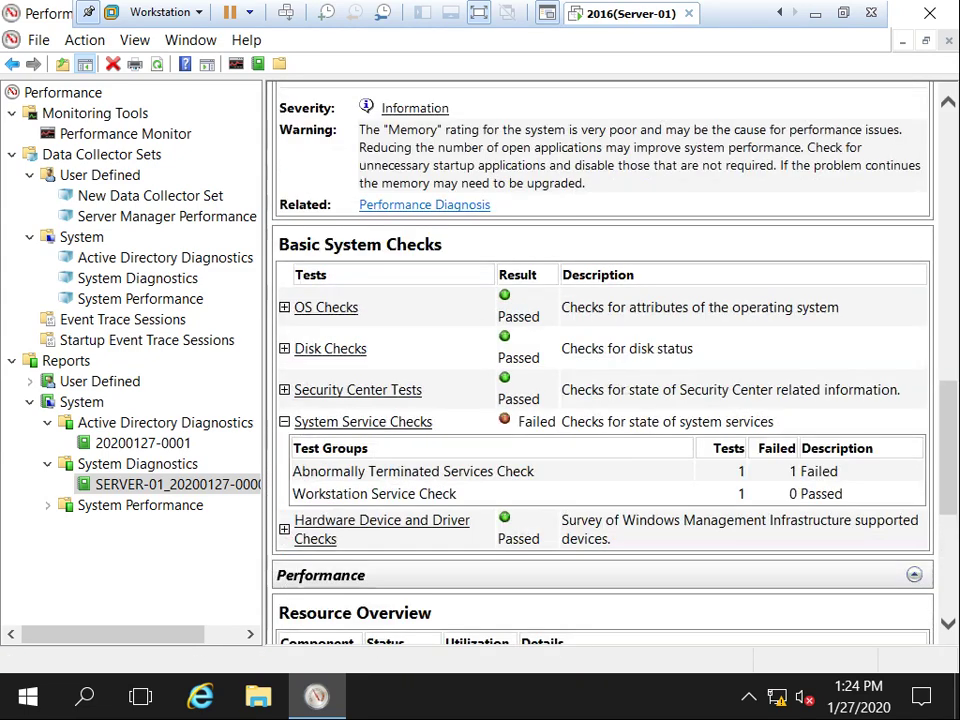
scroll(603, 360, up, 2)
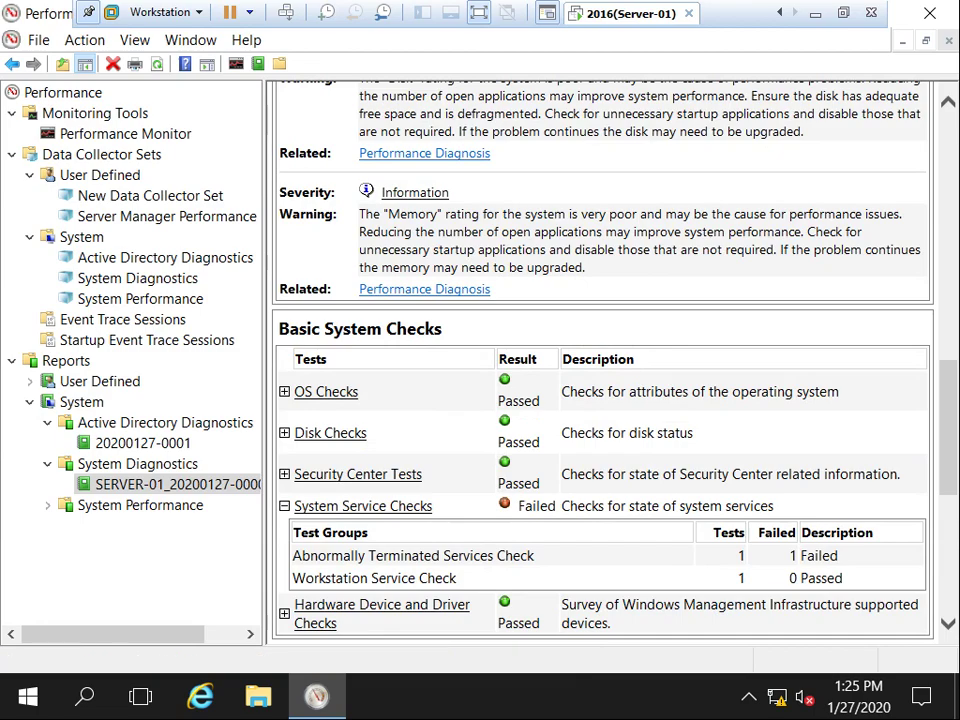
scroll(603, 360, up, 15)
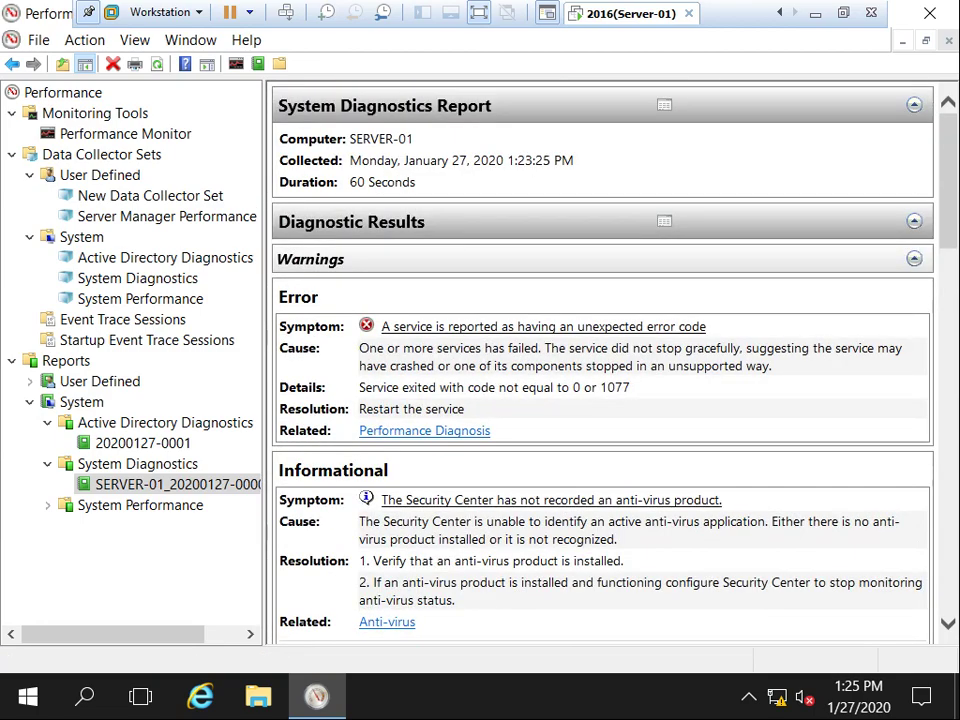
scroll(603, 360, down, 20)
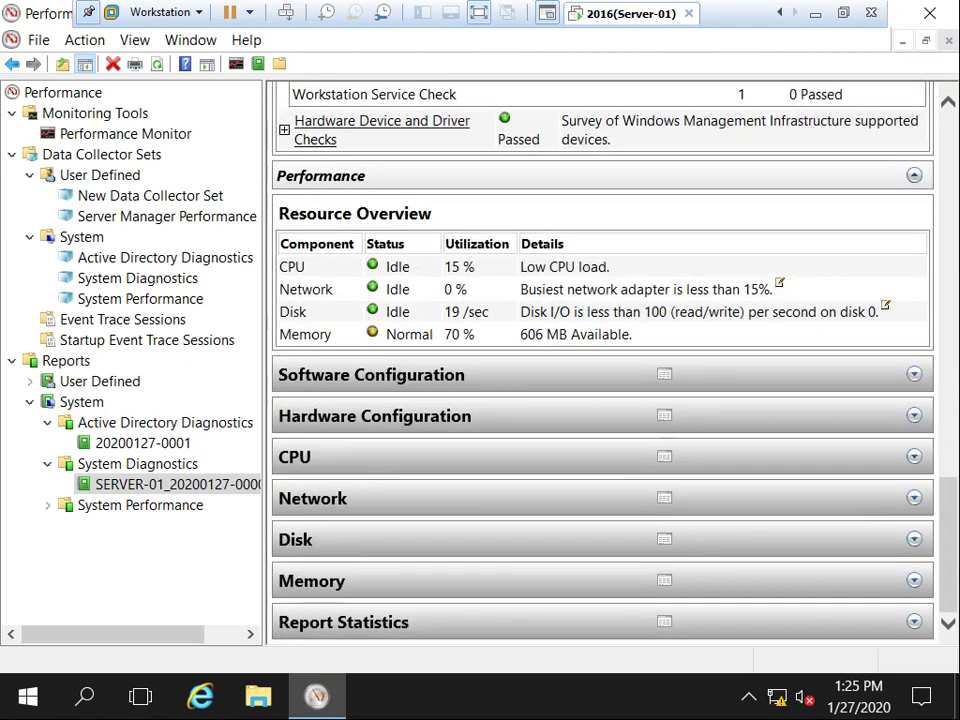
- Close Performance Monitor, launch Resource Monitor from Windows Administrative Tools, and minimize it
key(alt+F4)
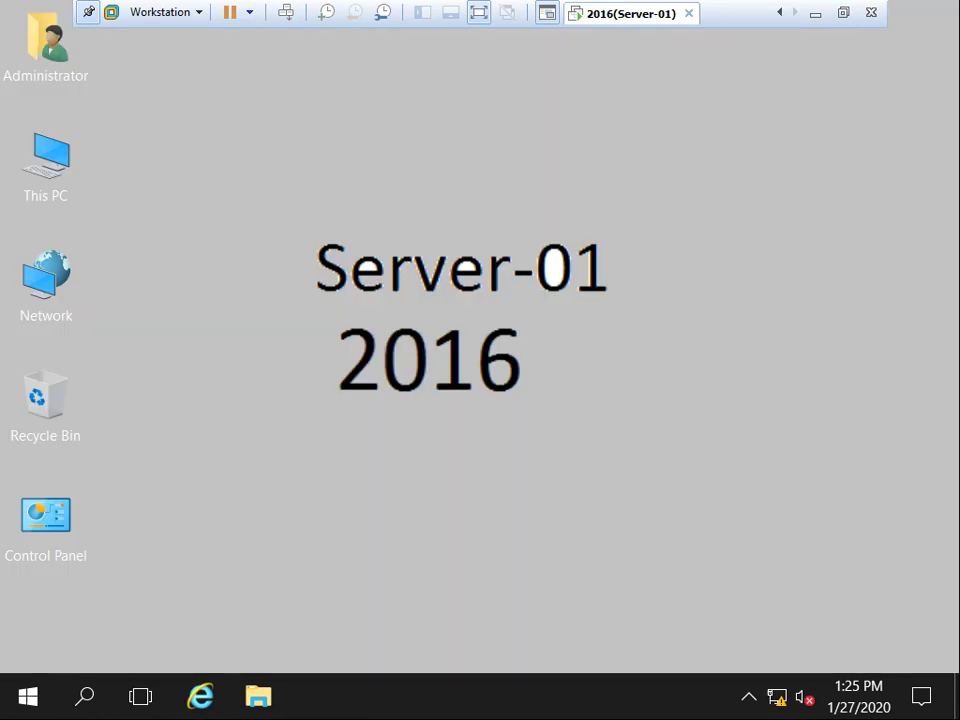
click(28, 696)
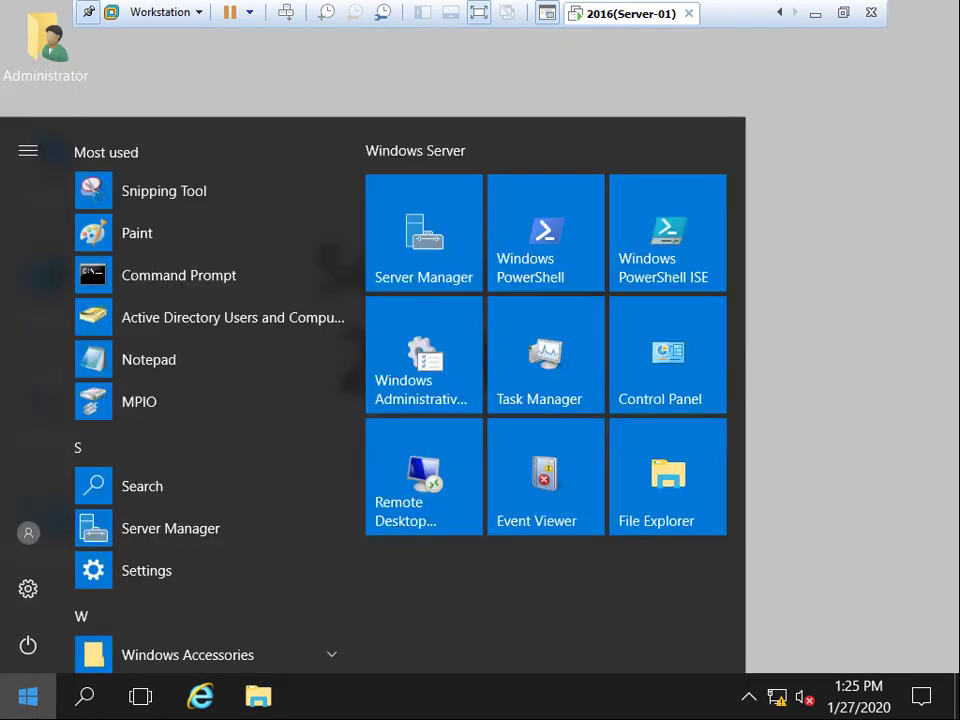
scroll(200, 400, down, 2)
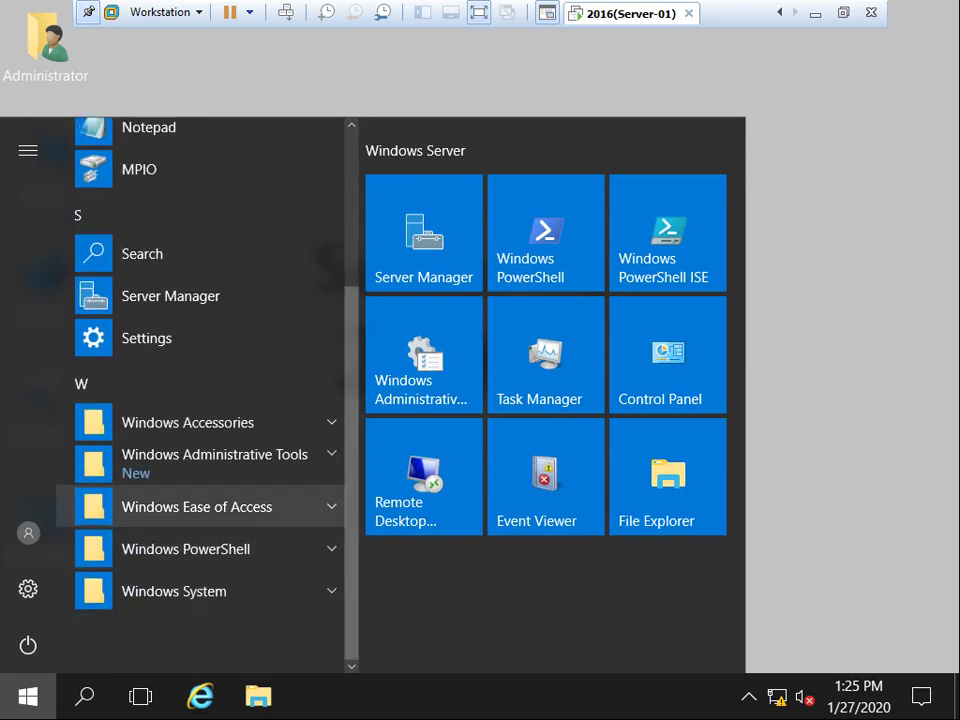
click(215, 460)
scroll(200, 400, down, 7)
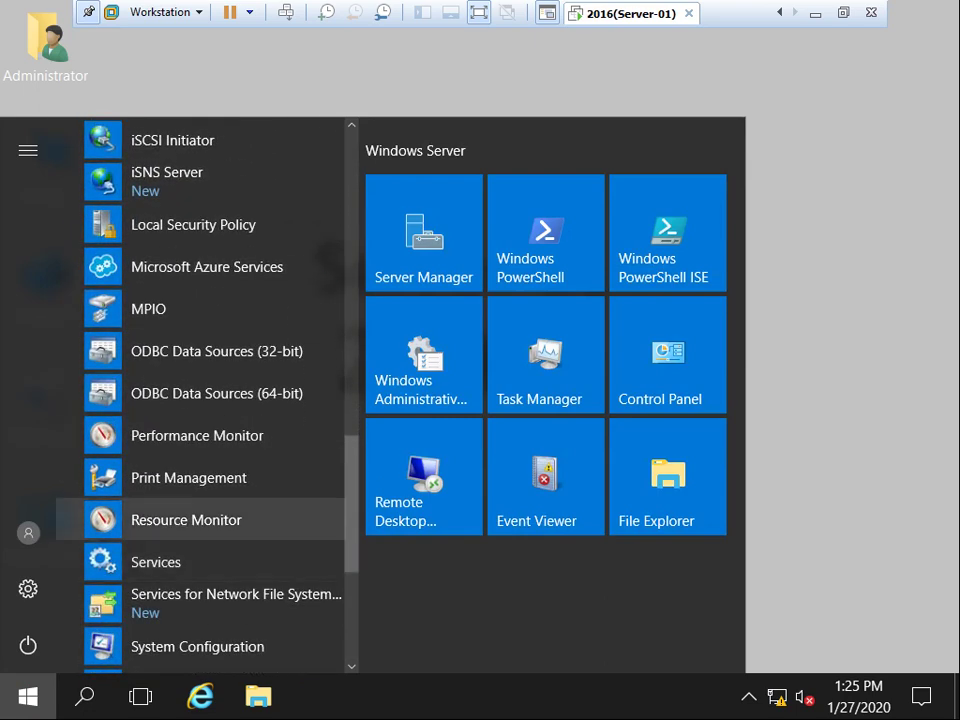
click(186, 520)
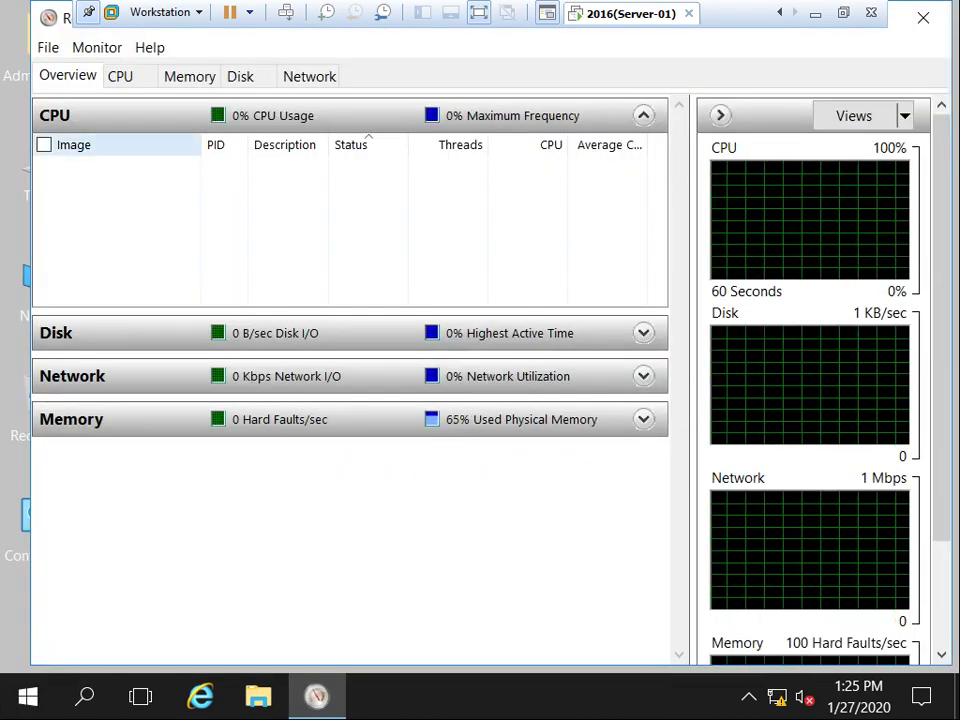
key(alt+space)
key(n)
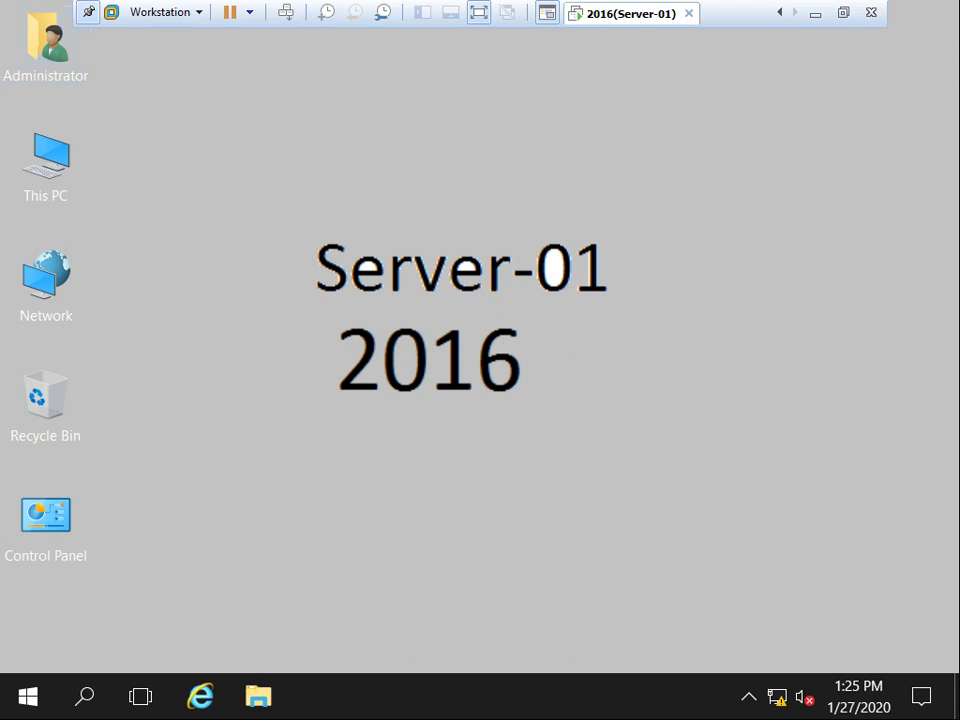
- Relaunch Resource Monitor from Windows Administrative Tools and maximize its window on the Overview
key(super)
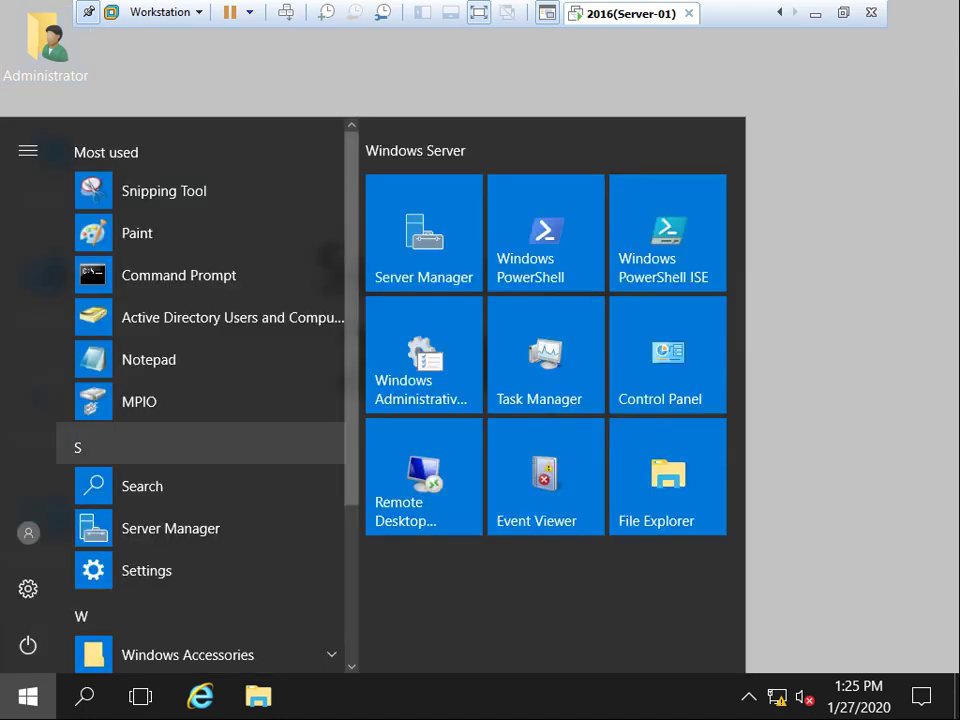
scroll(200, 616, down, 3)
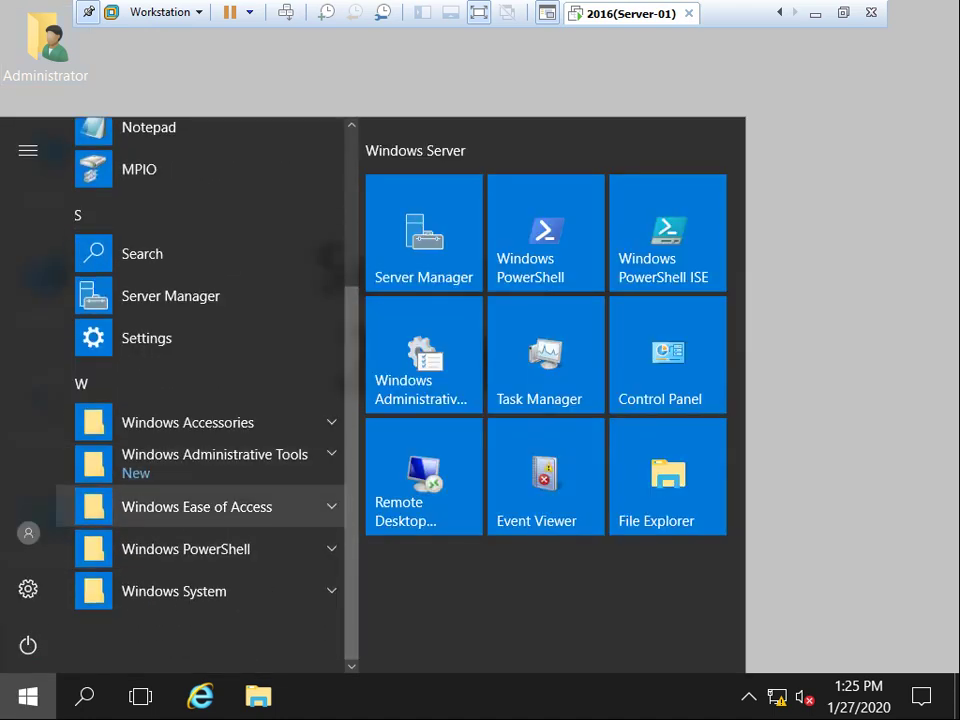
click(200, 463)
scroll(200, 465, down, 8)
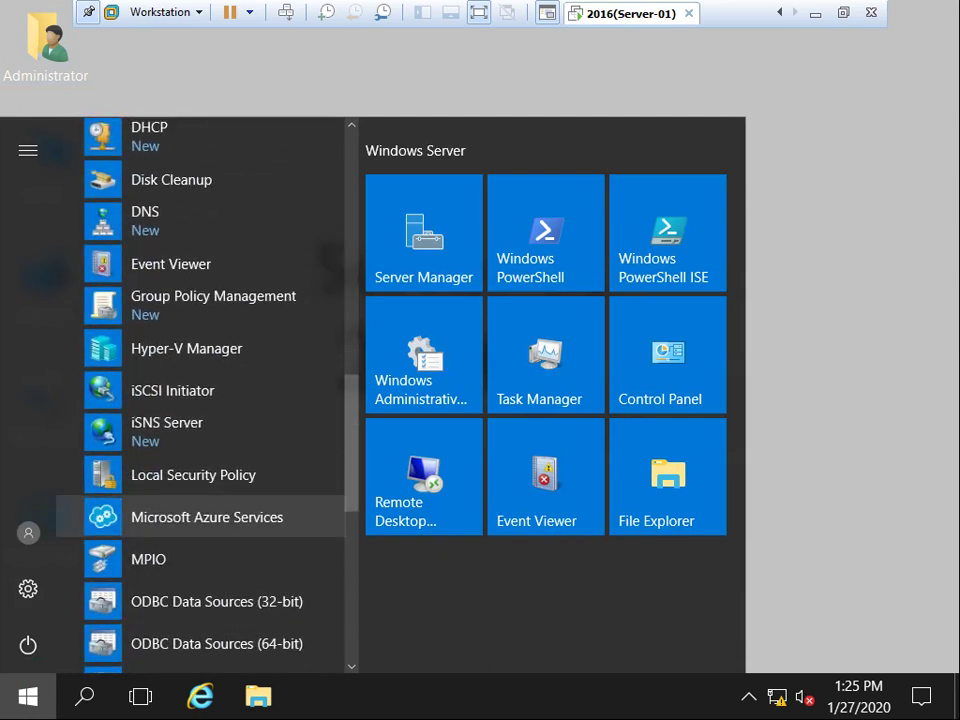
scroll(200, 469, down, 5)
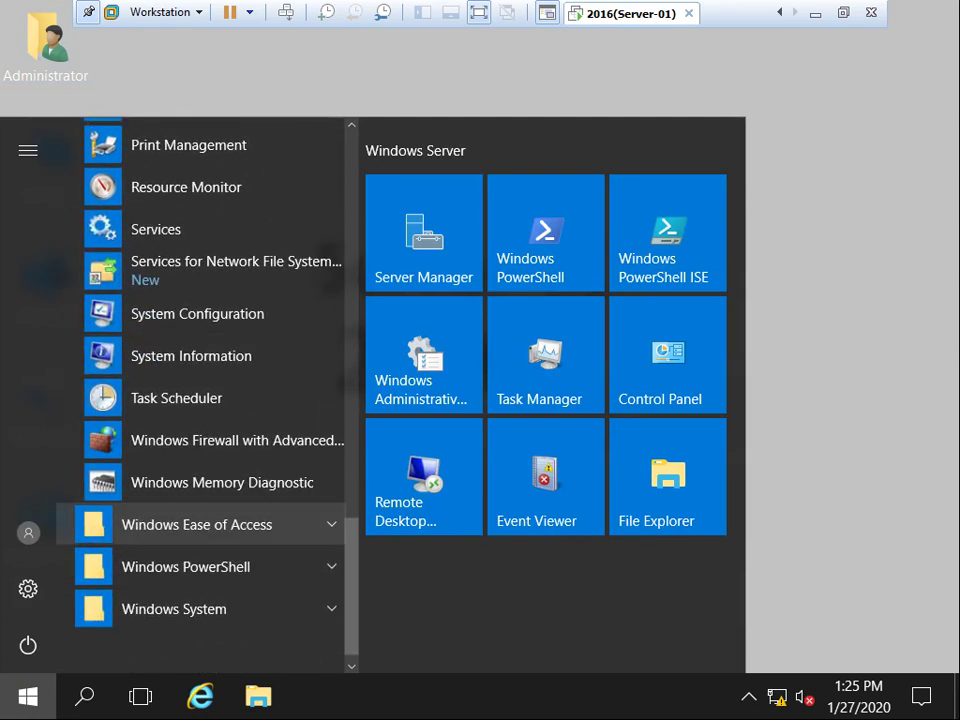
scroll(200, 563, up, 3)
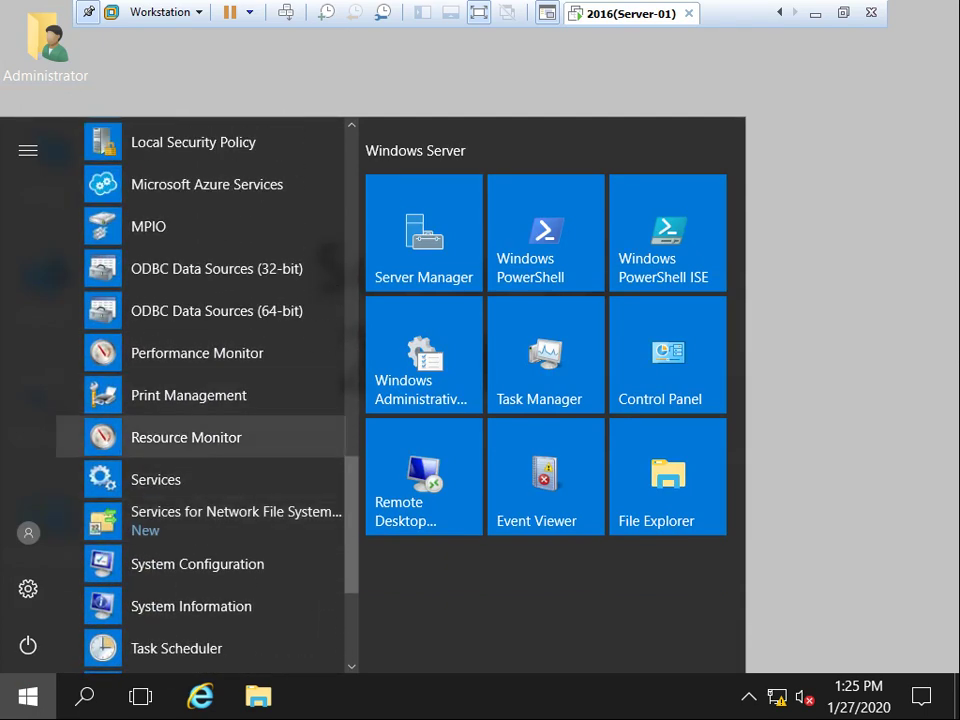
click(200, 437)
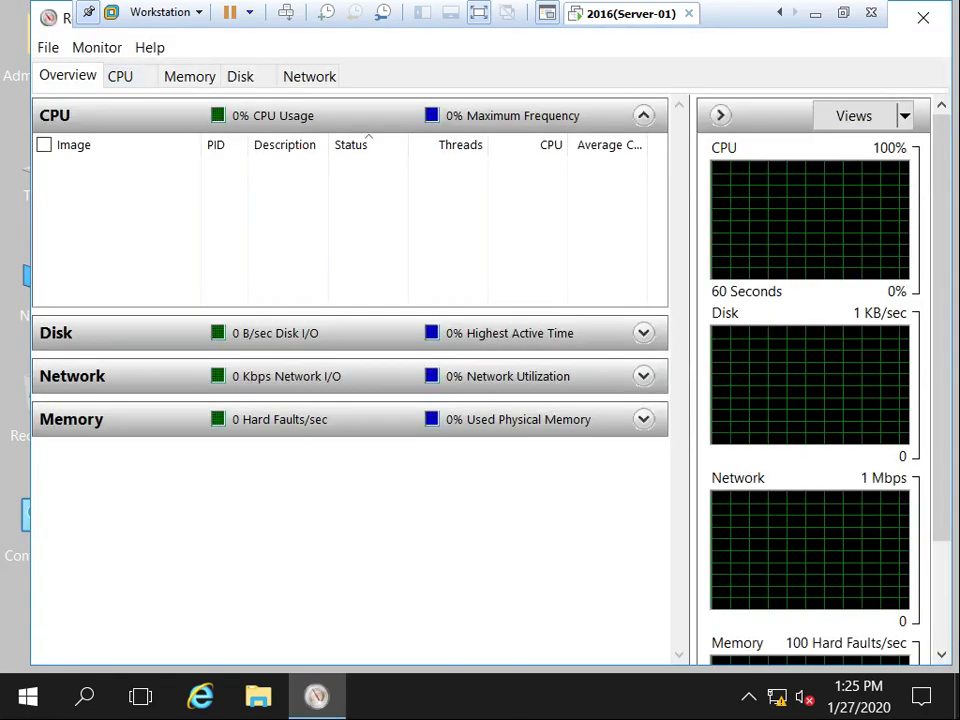
click(50, 18)
key(Up)
key(Up)
key(Return)
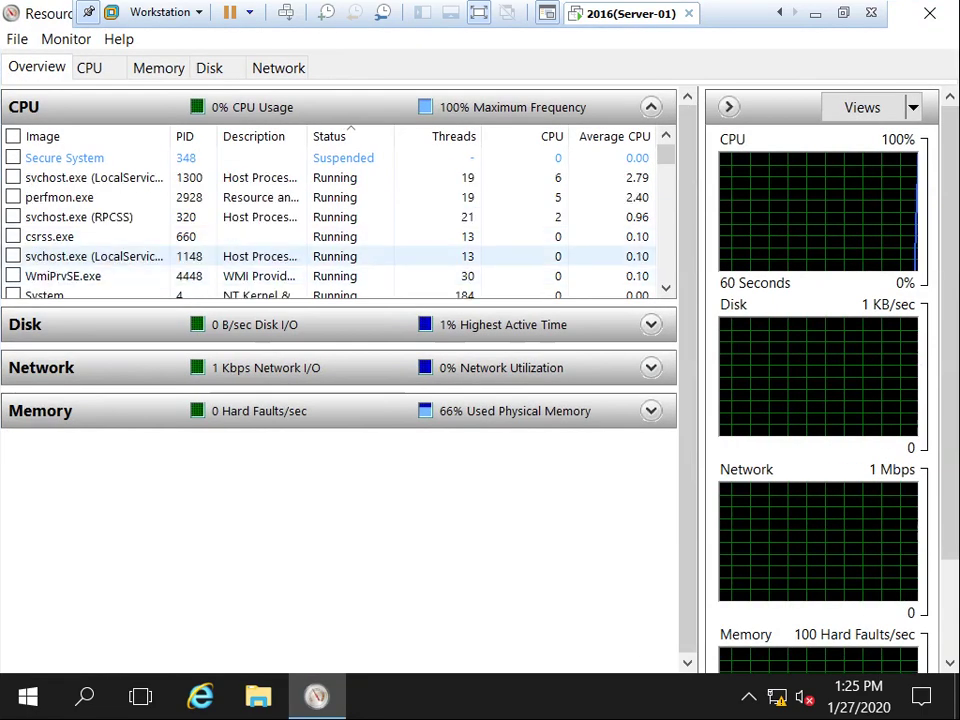
- Collapse the CPU section, view the CPU, Memory, Disk and Network pages, then close Resource Monitor
click(90, 107)
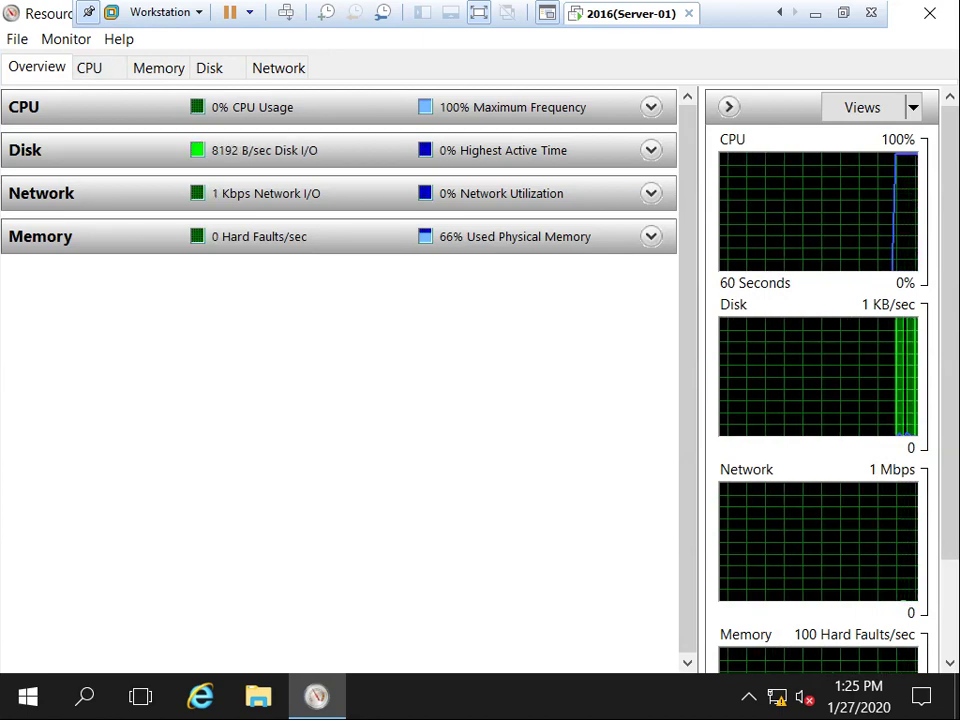
click(89, 67)
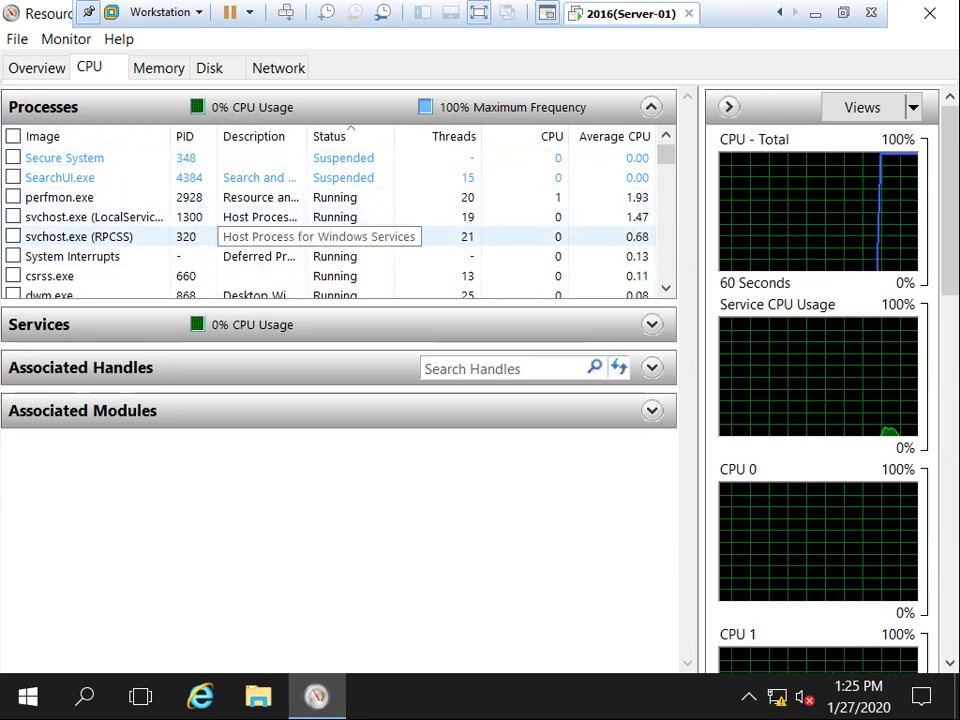
click(158, 67)
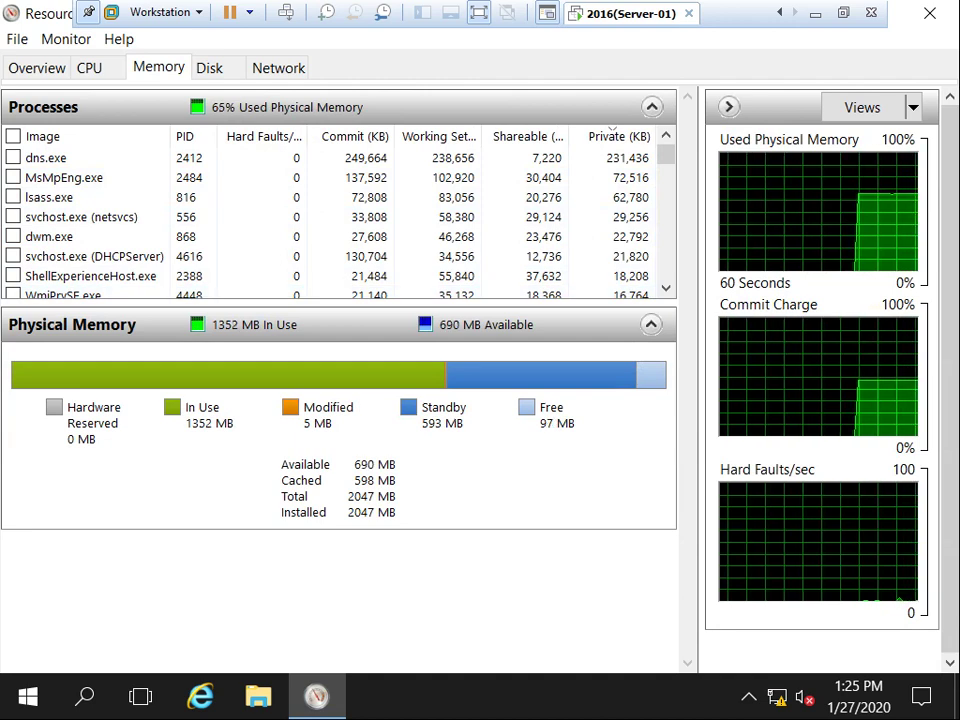
key(ctrl+Tab)
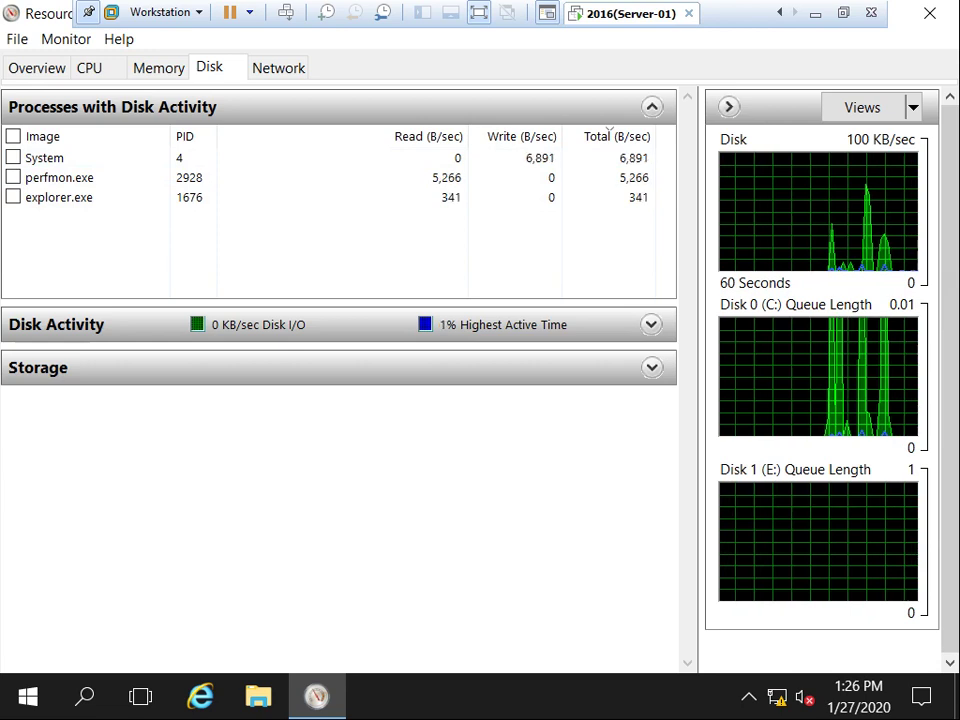
key(ctrl+Tab)
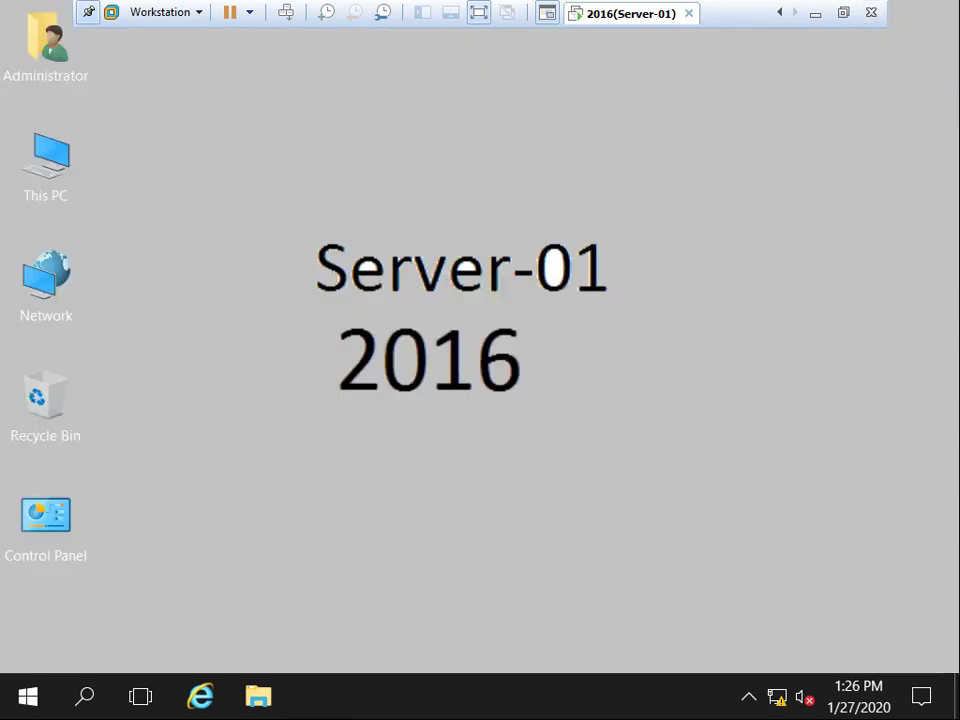
key(alt+F4)
- Launch Event Viewer from Windows Administrative Tools and expand the Windows Logs branch
key(super)
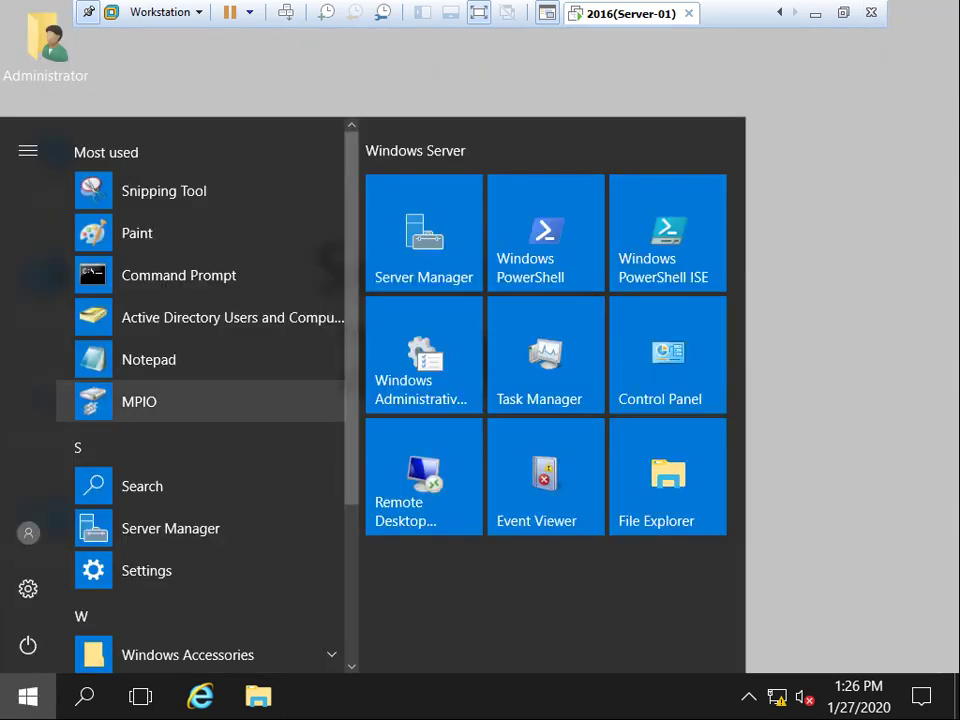
scroll(170, 300, down, 5)
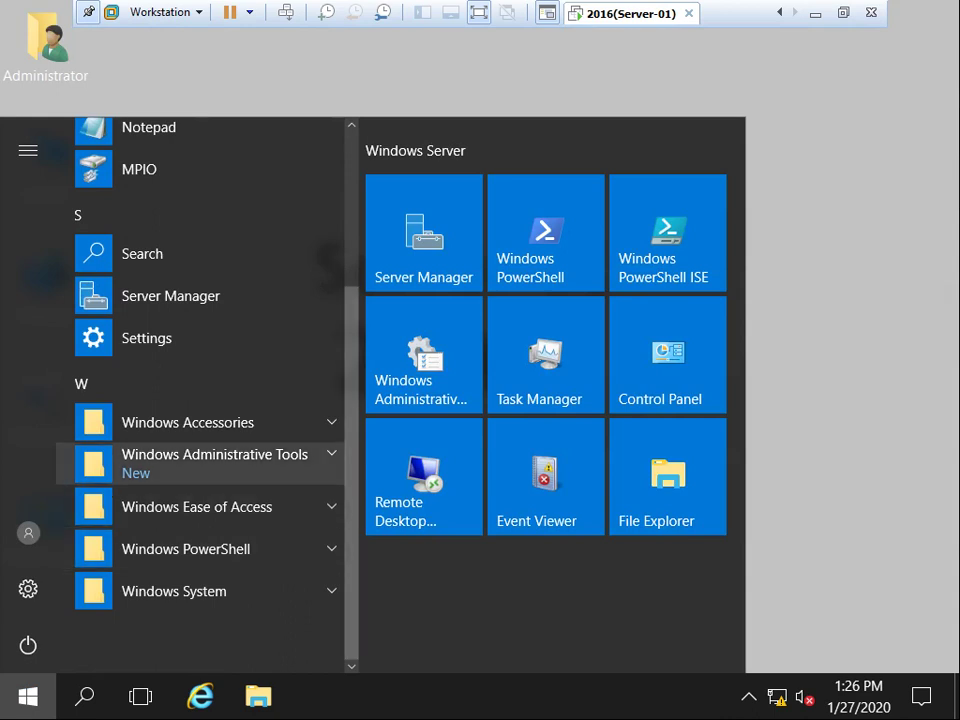
click(200, 463)
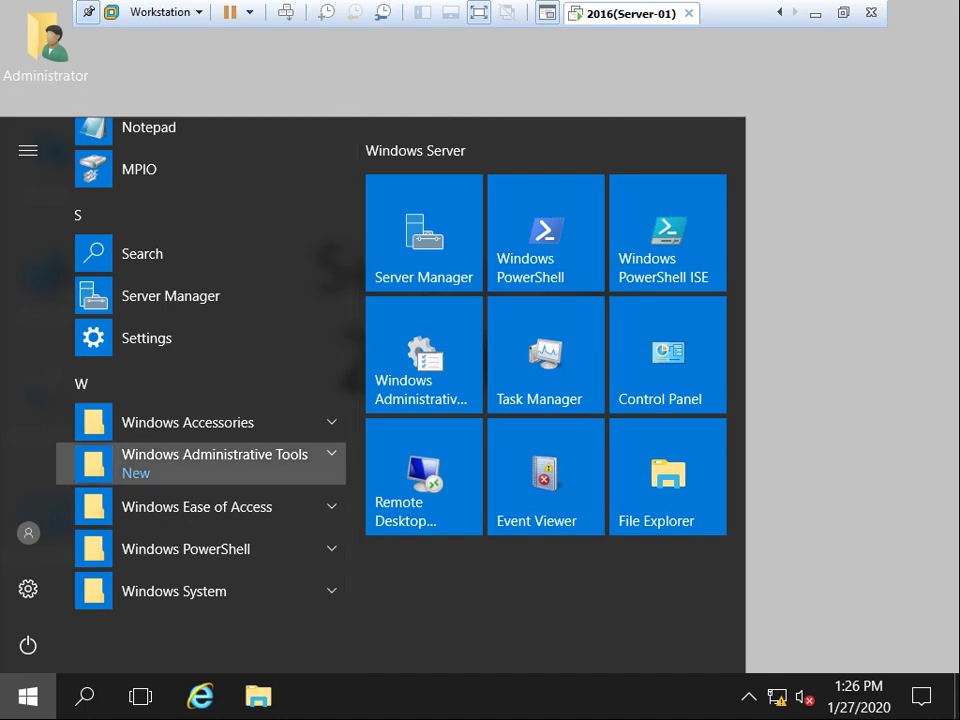
scroll(200, 344, down, 5)
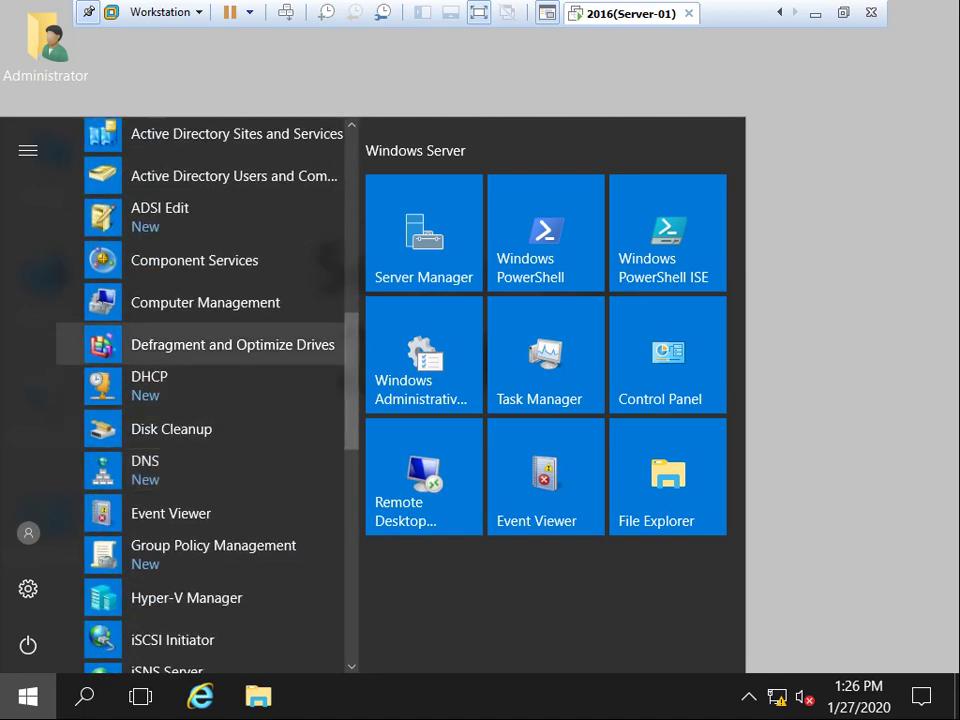
click(171, 513)
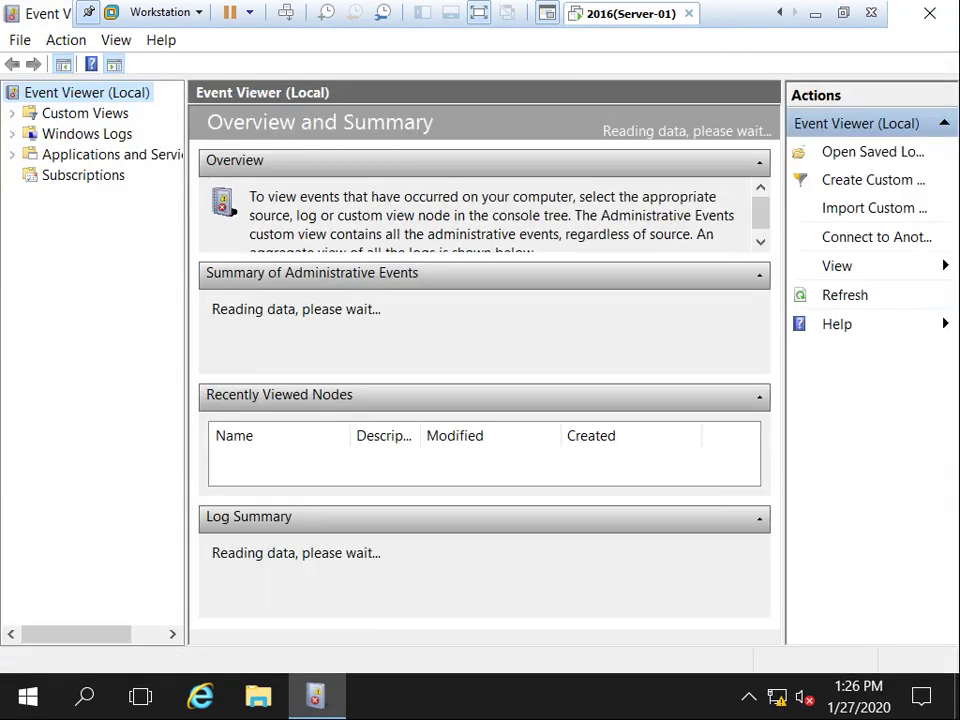
click(12, 133)
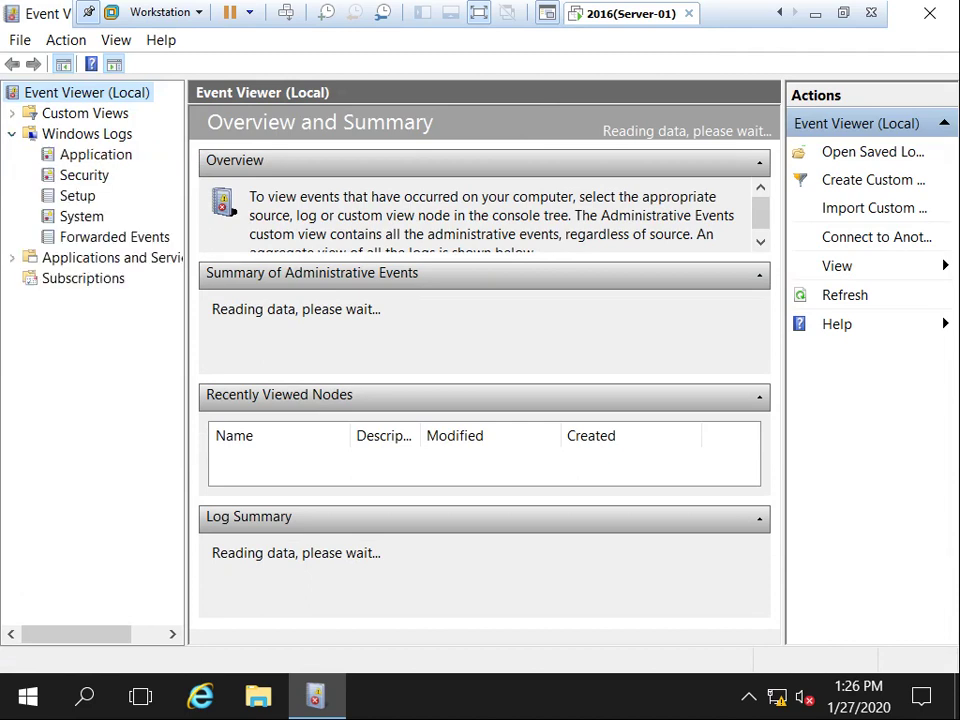
- Browse the events in the Application log
click(95, 154)
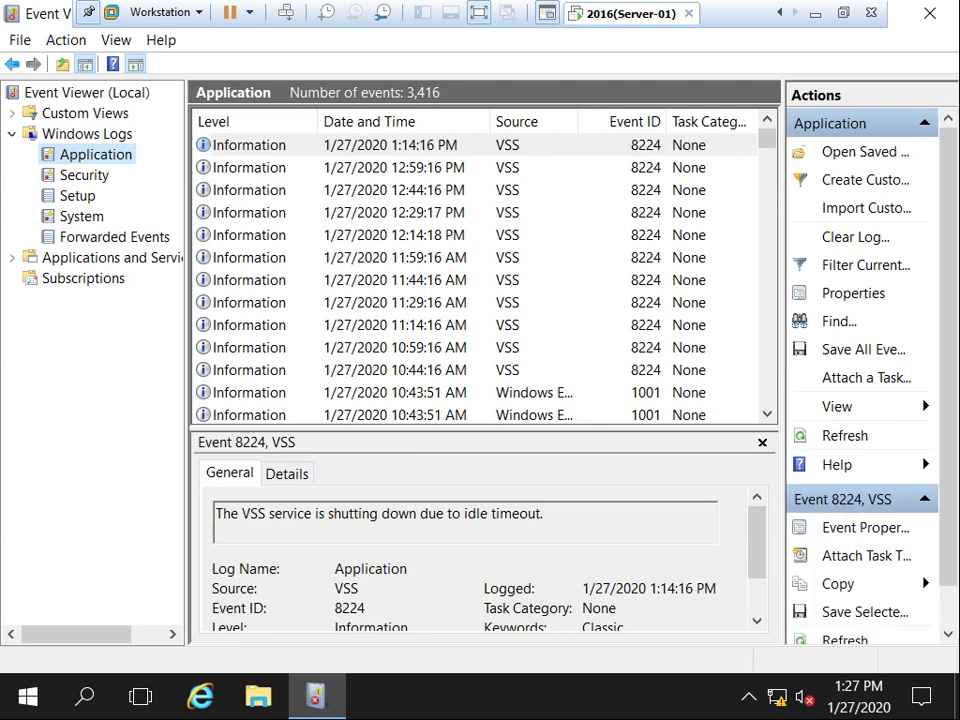
scroll(480, 280, down, 10)
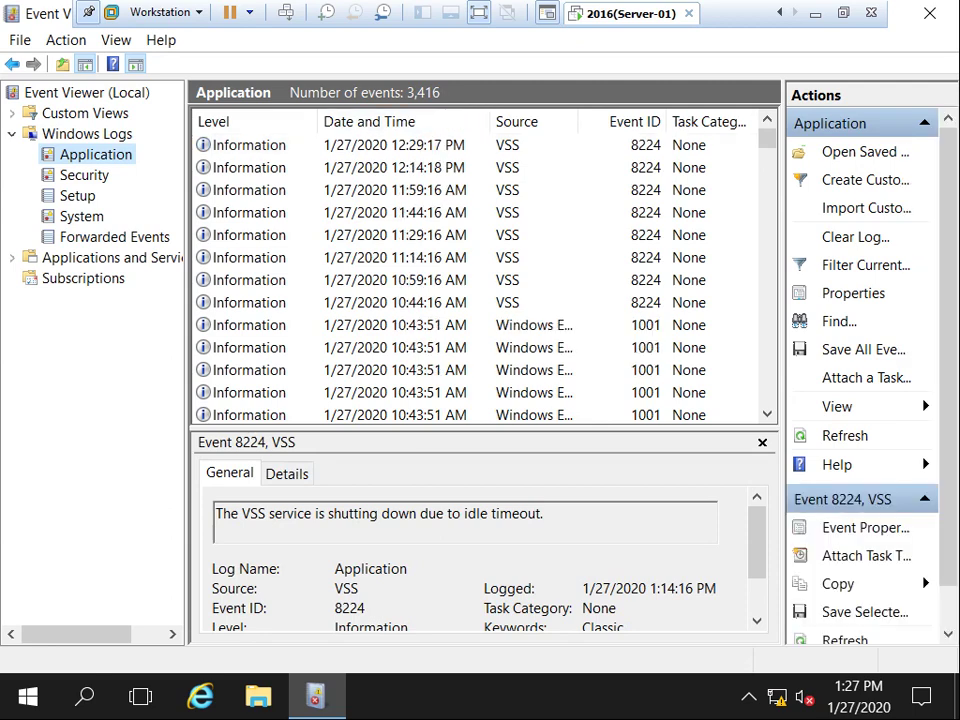
scroll(480, 280, down, 8)
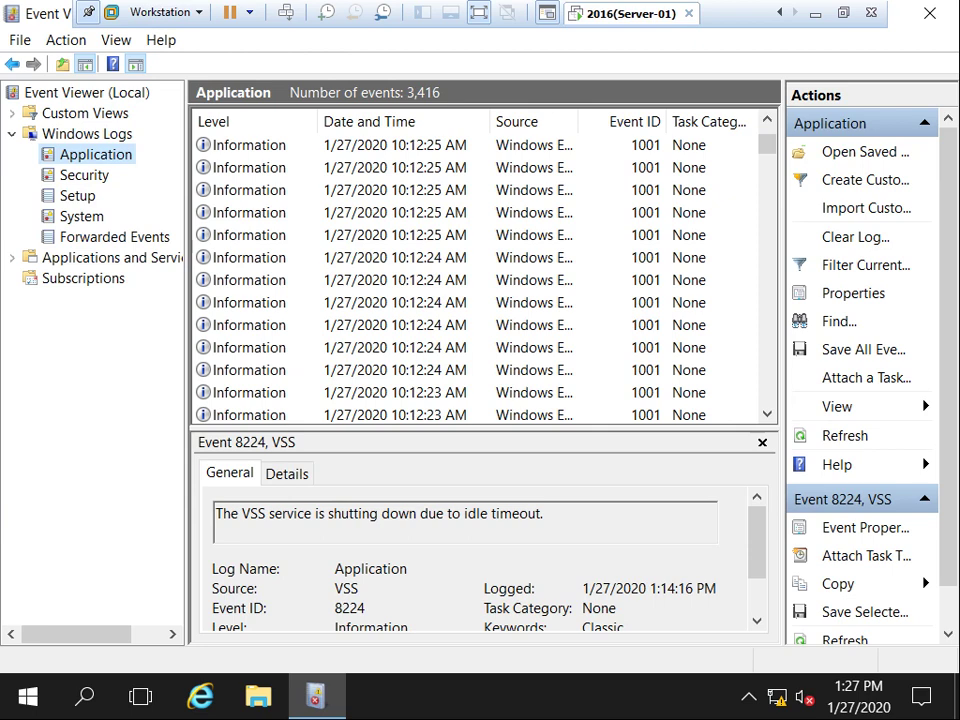
- Open the System log and read the DistributedCOM error 10016 details
click(81, 216)
scroll(480, 280, down, 5)
scroll(480, 280, down, 4)
scroll(480, 280, up, 4)
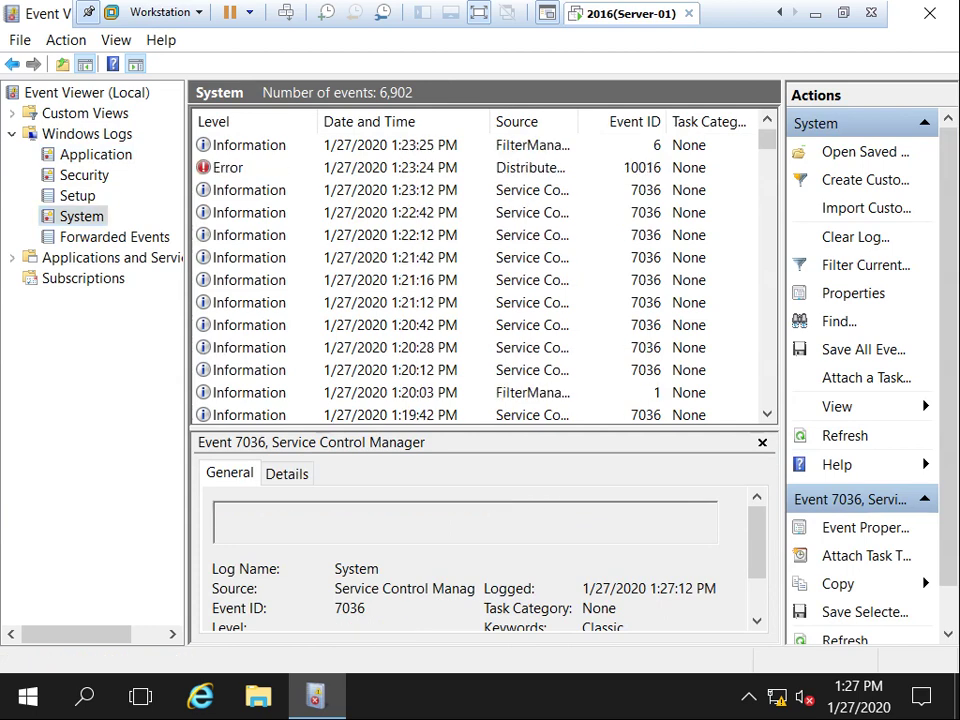
click(203, 167)
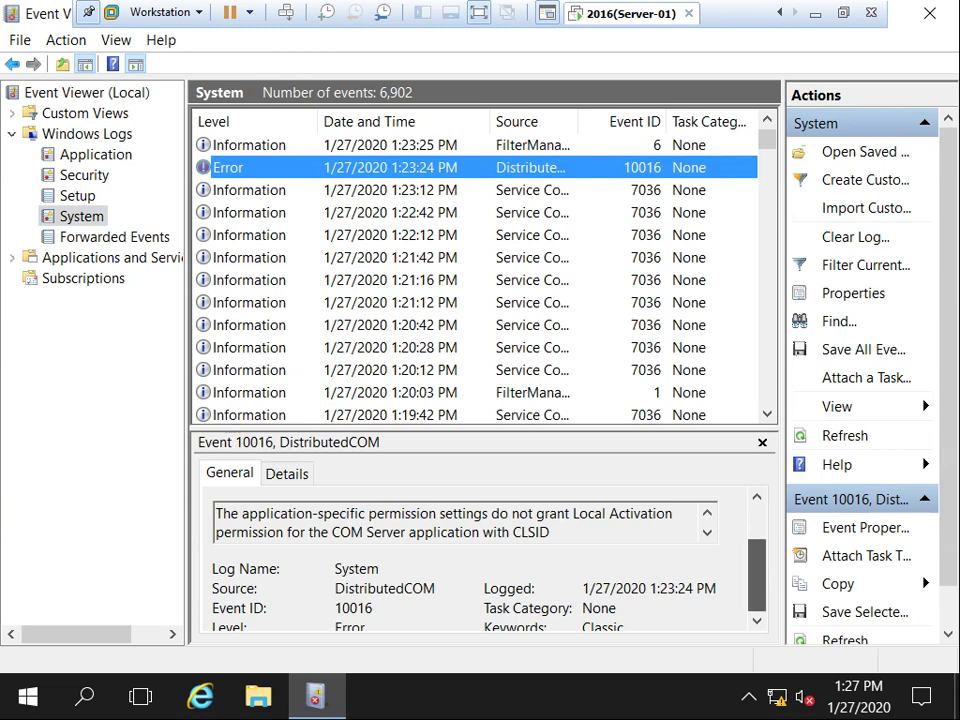
scroll(480, 560, down, 1)
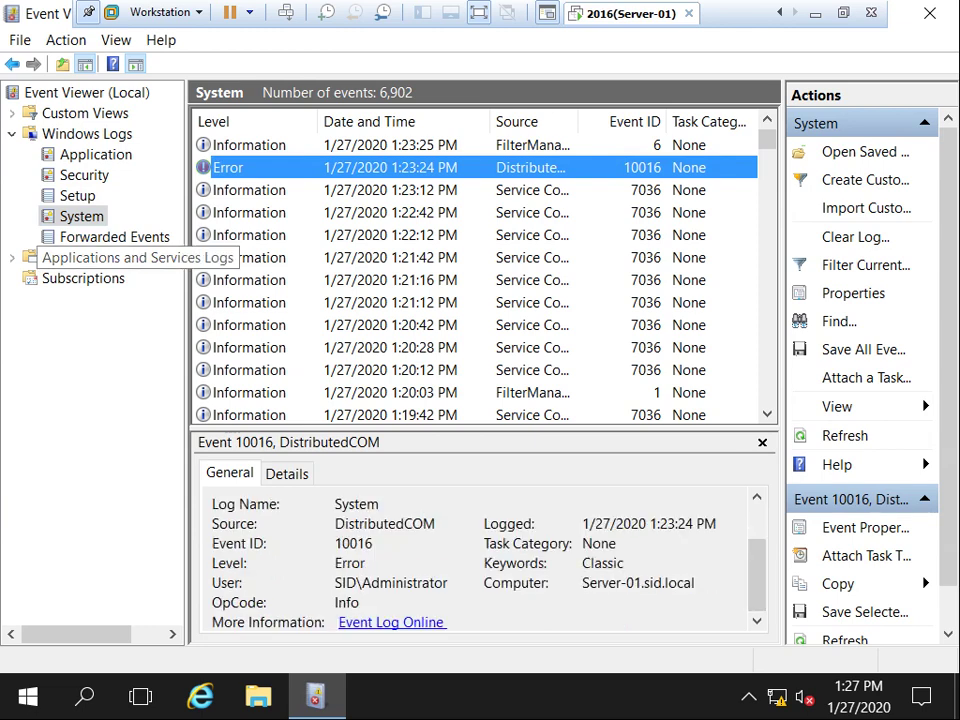
- Expand Applications and Services Logs and browse the Active Directory Web Services log
click(12, 257)
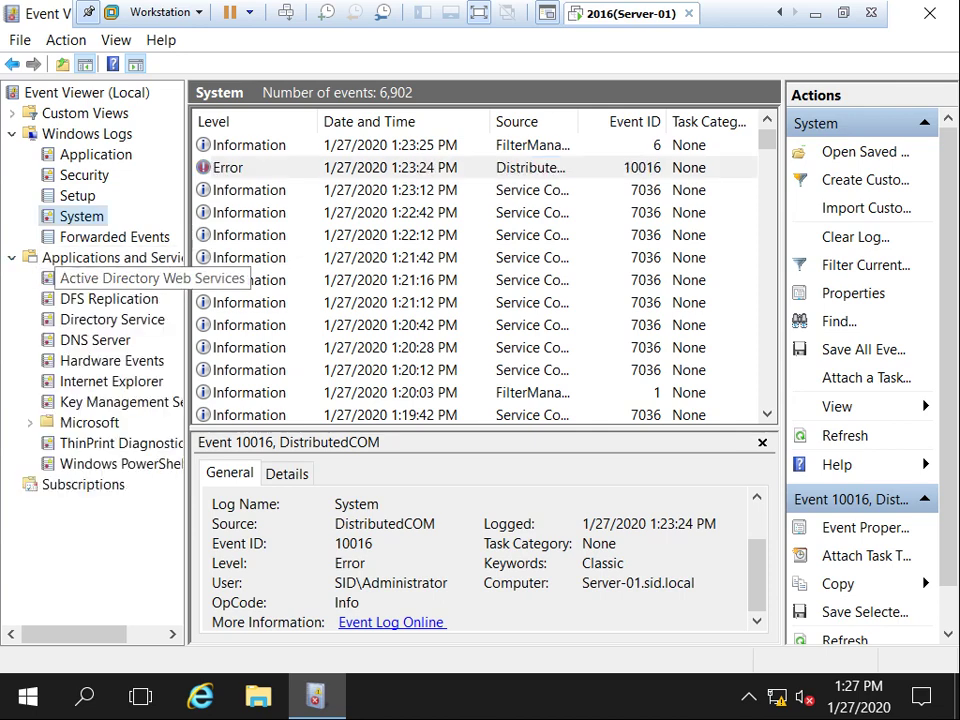
click(110, 278)
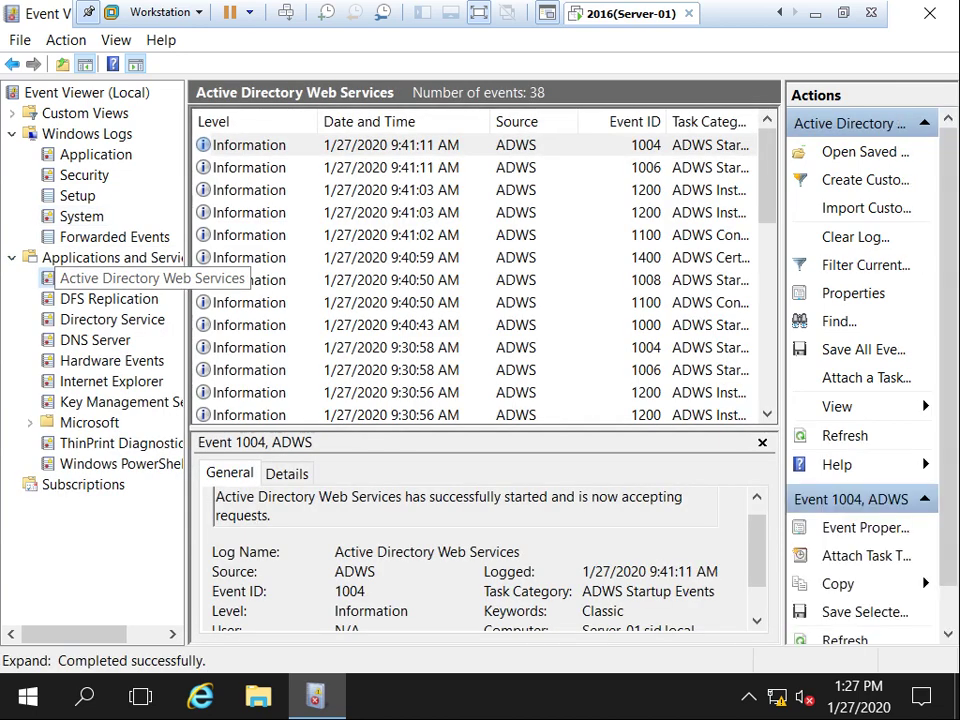
scroll(485, 280, down, 8)
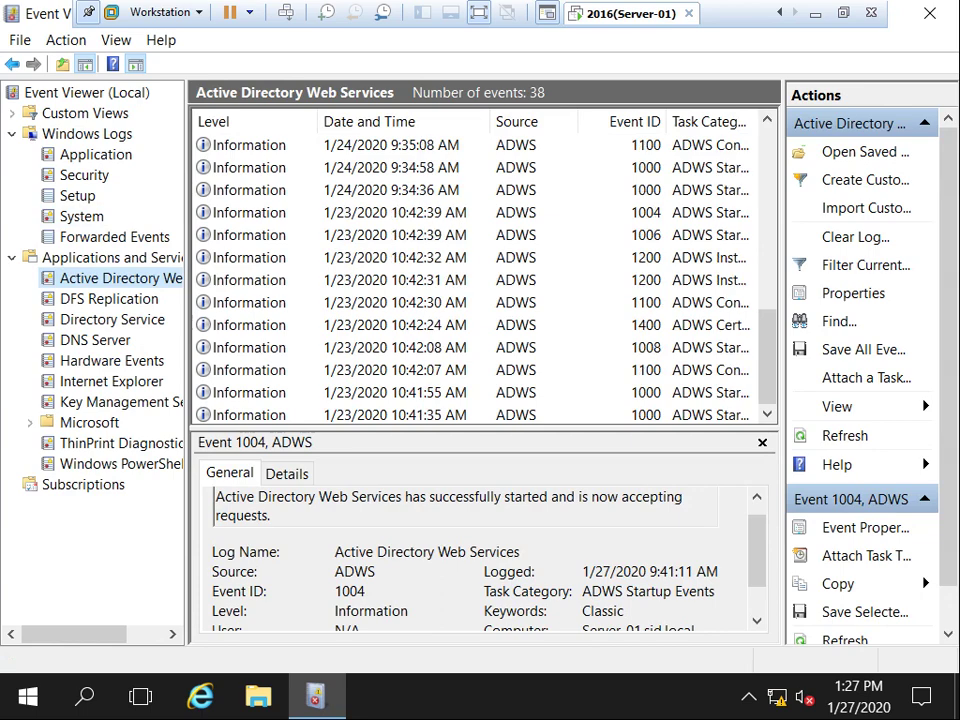
scroll(485, 280, up, 8)
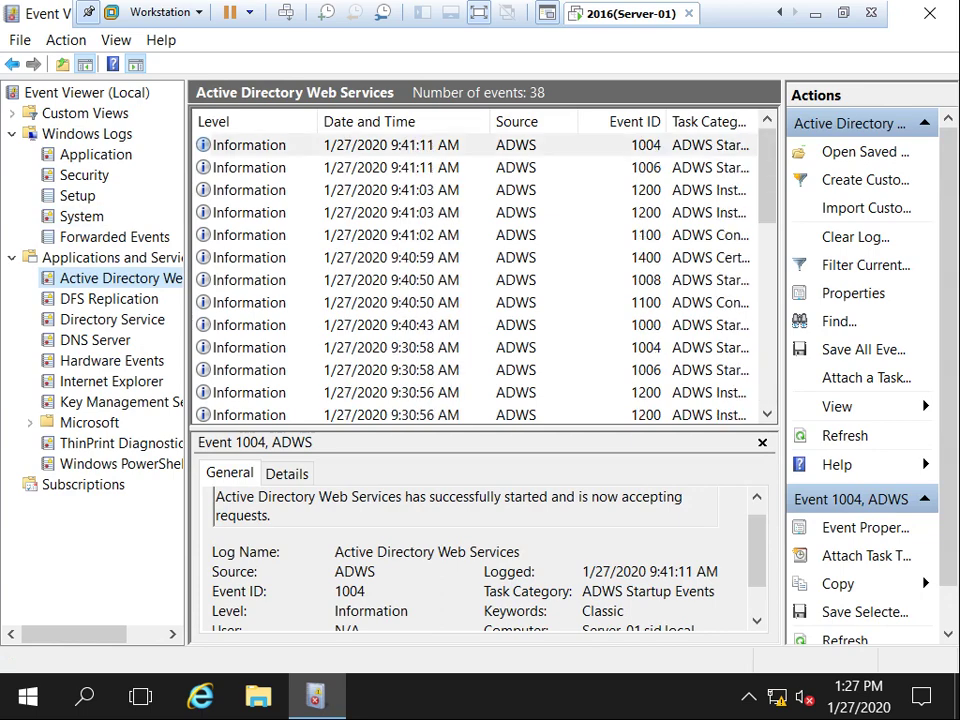
- Open the Directory Service log and read the LDAP warning 2886 details
click(112, 319)
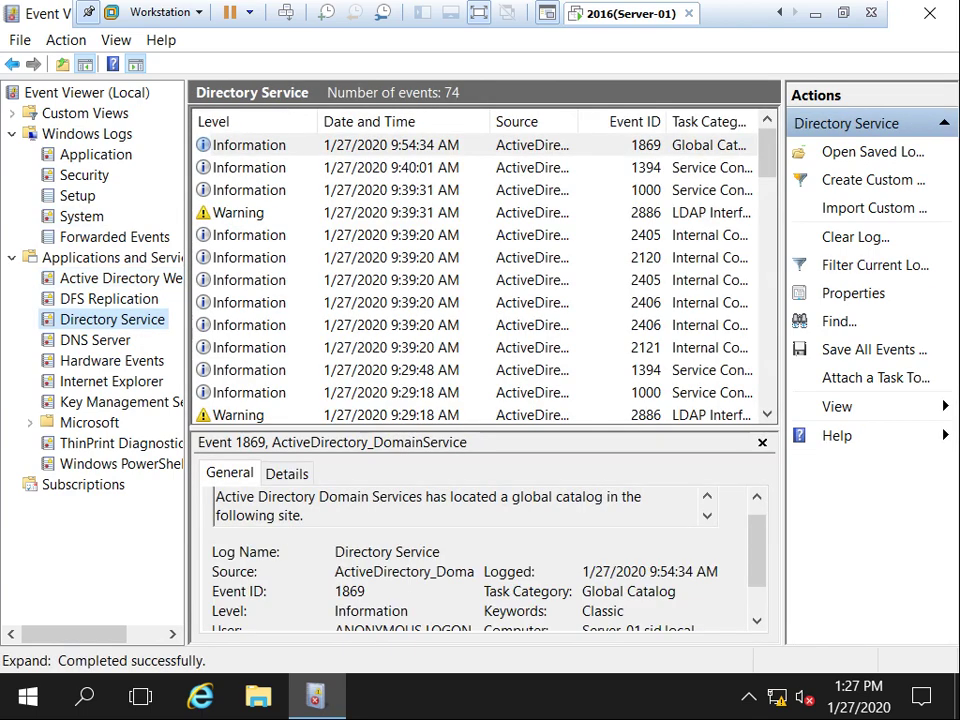
scroll(485, 280, down, 4)
scroll(485, 280, up, 3)
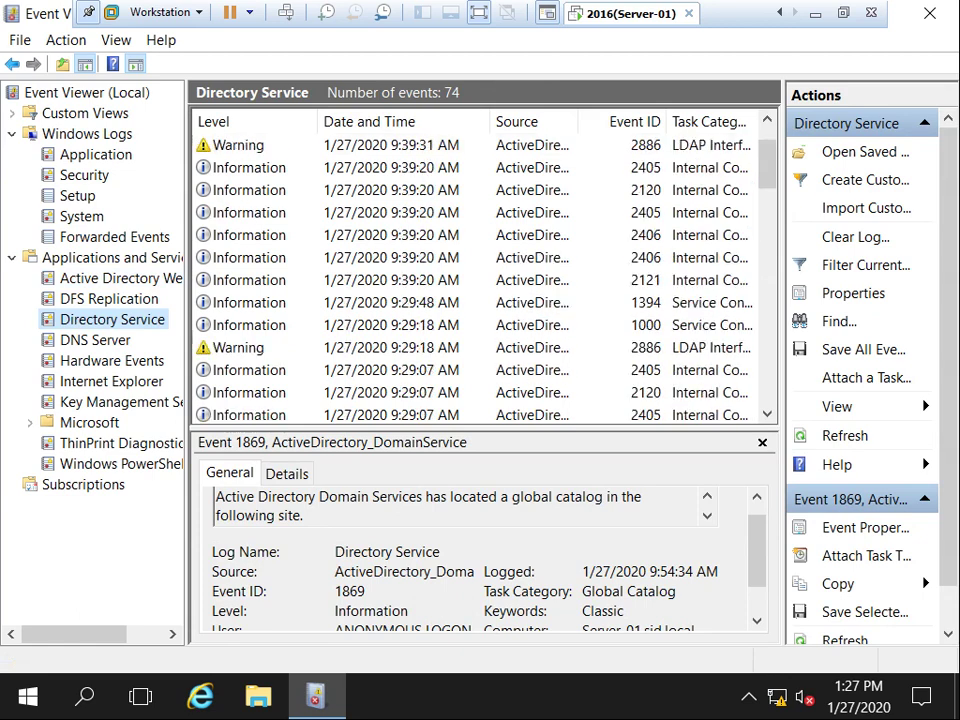
click(250, 145)
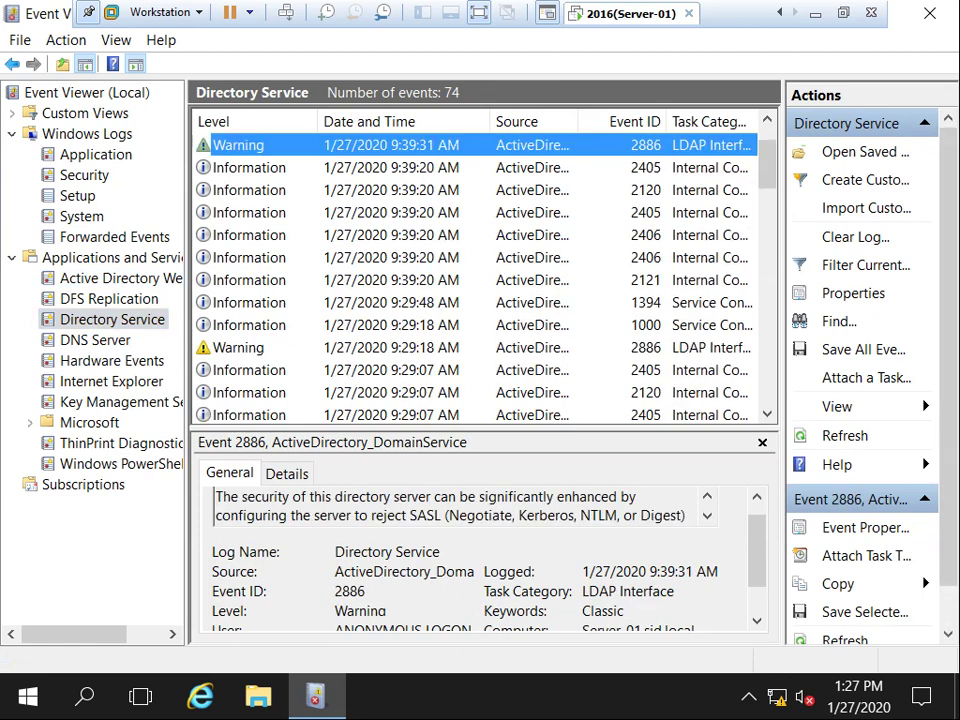
scroll(480, 560, down, 1)
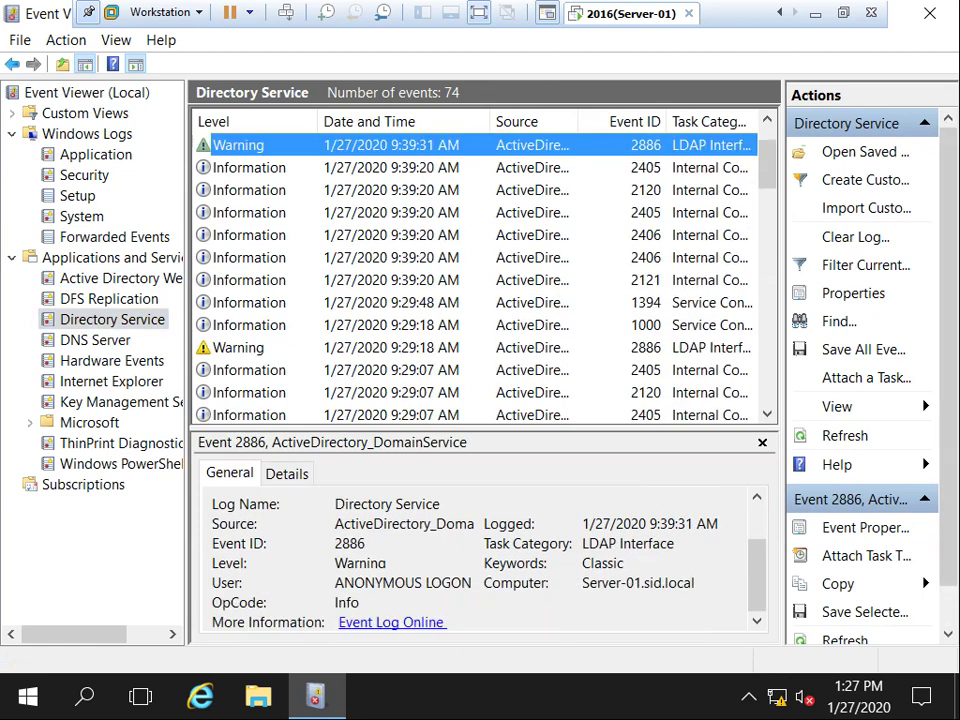
scroll(480, 560, up, 1)
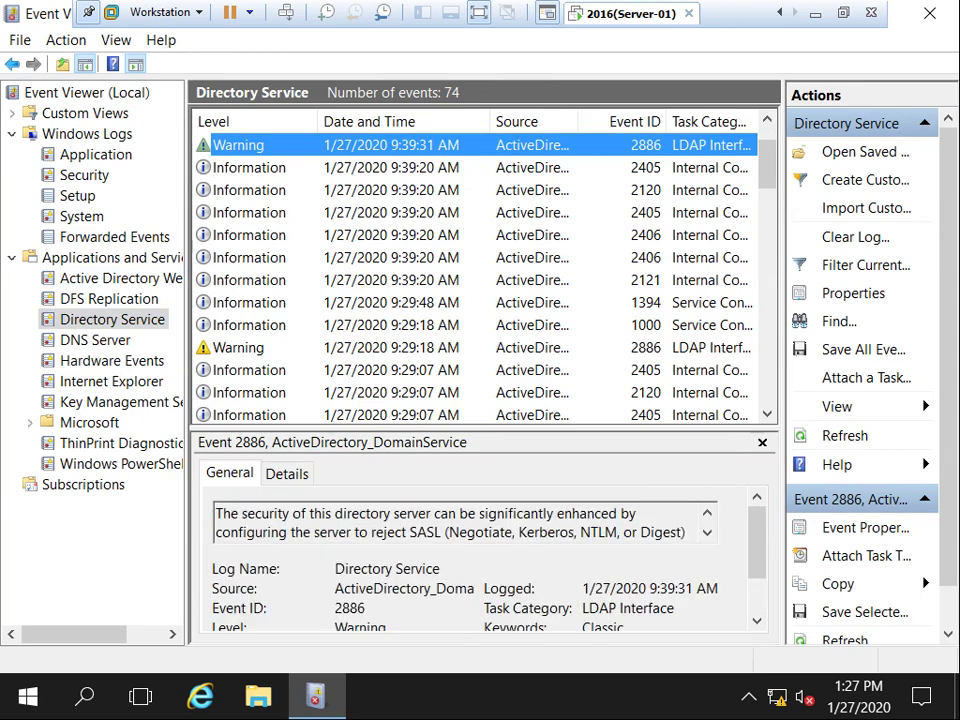
- Browse the DNS Server log's 41 events, then leave the virtual machine's full-screen view
click(95, 340)
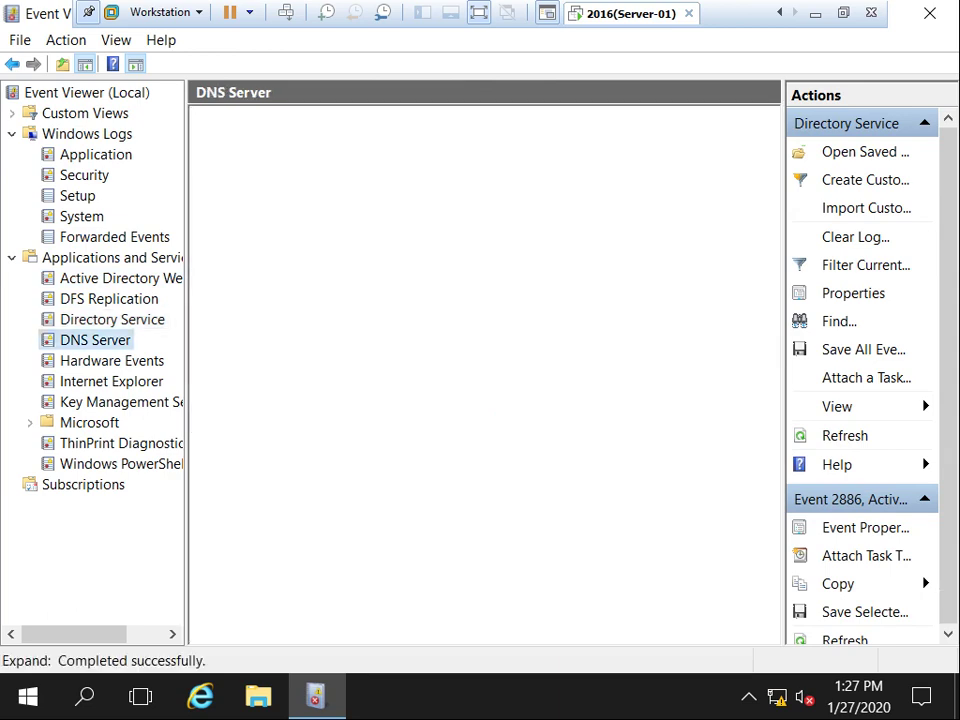
scroll(480, 280, down, 4)
scroll(480, 280, down, 5)
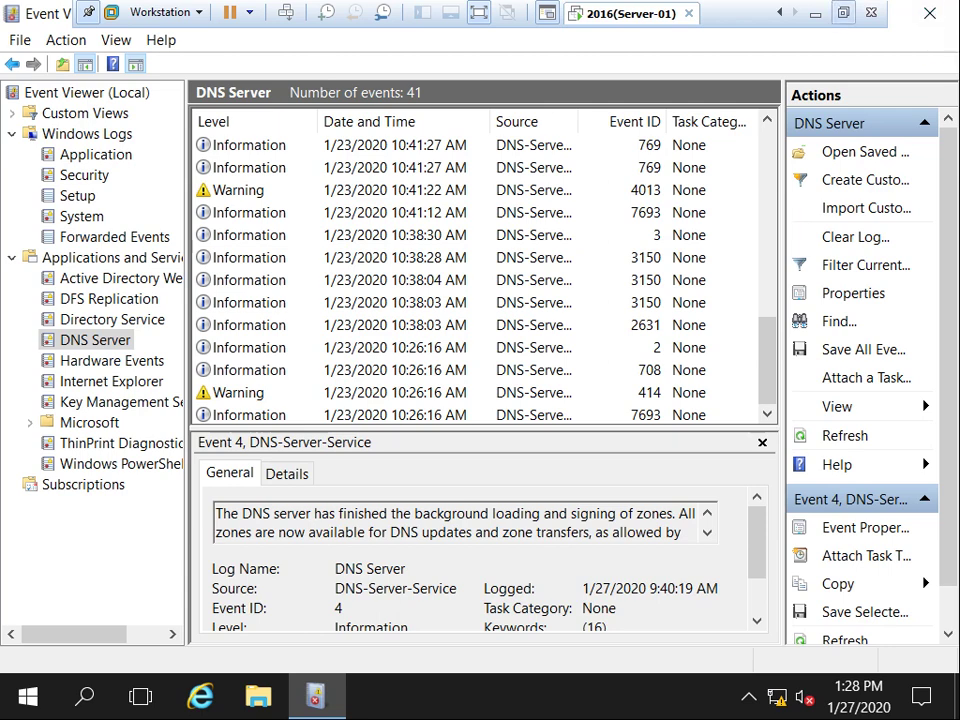
key(ctrl+alt+Return)
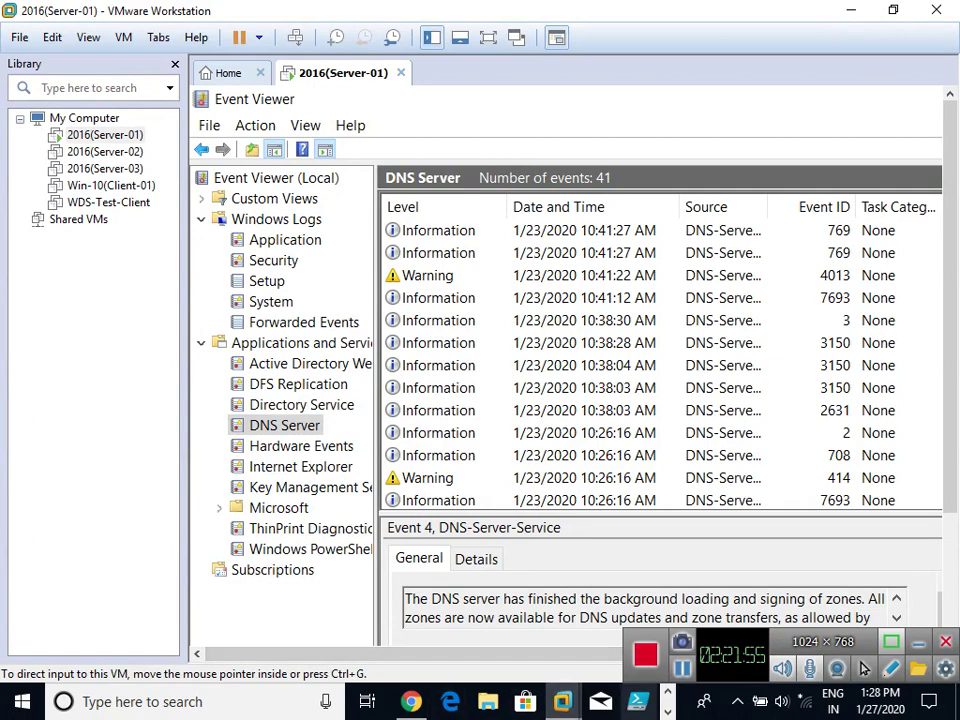
- Bring forward the Paint notes on the four monitoring tools, then return to VMware and show the desktop
click(667, 712)
mouse_move(545, 701)
click(896, 630)
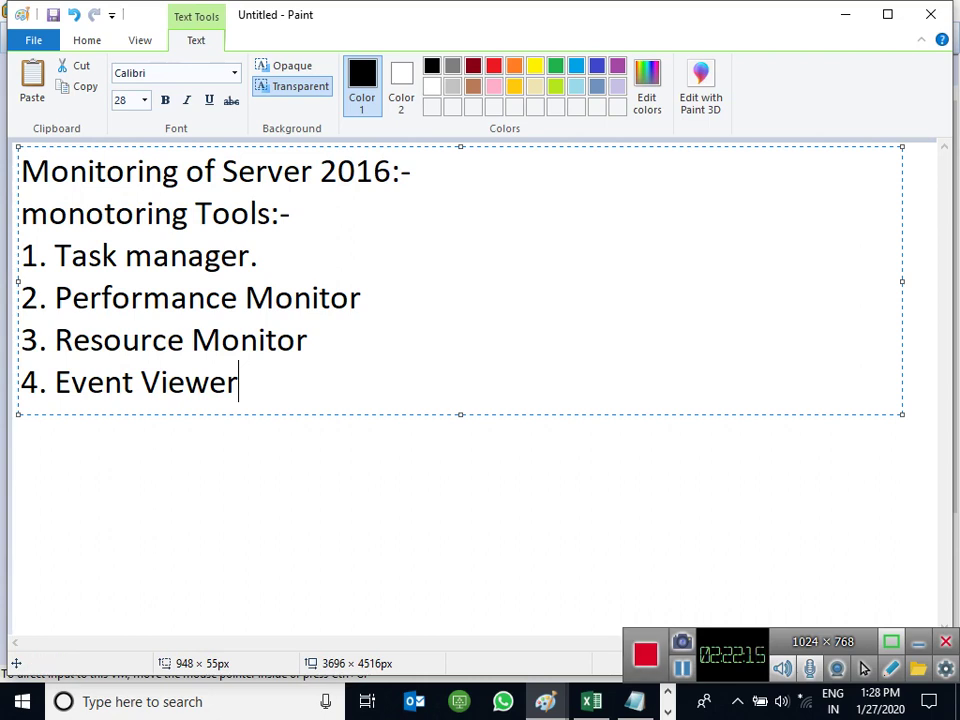
key(alt+Tab)
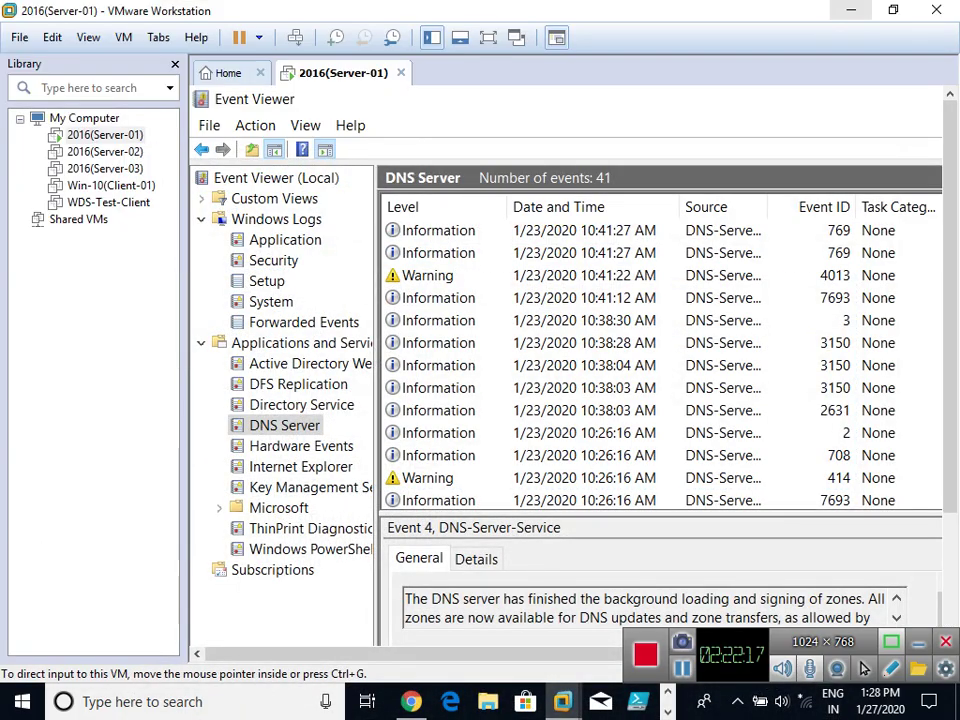
key(super+d)
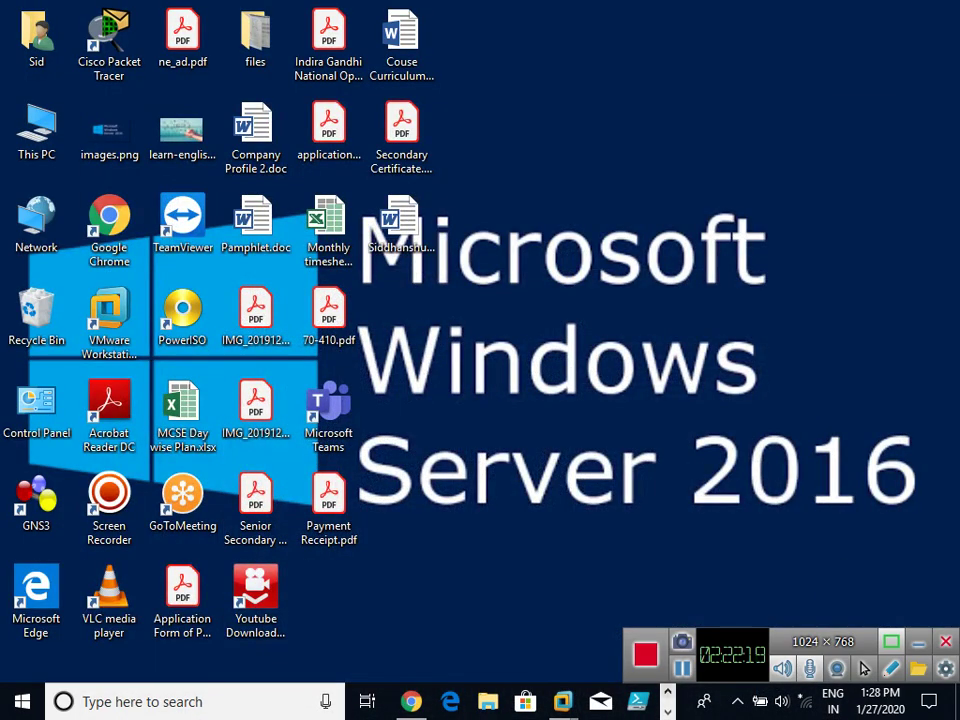